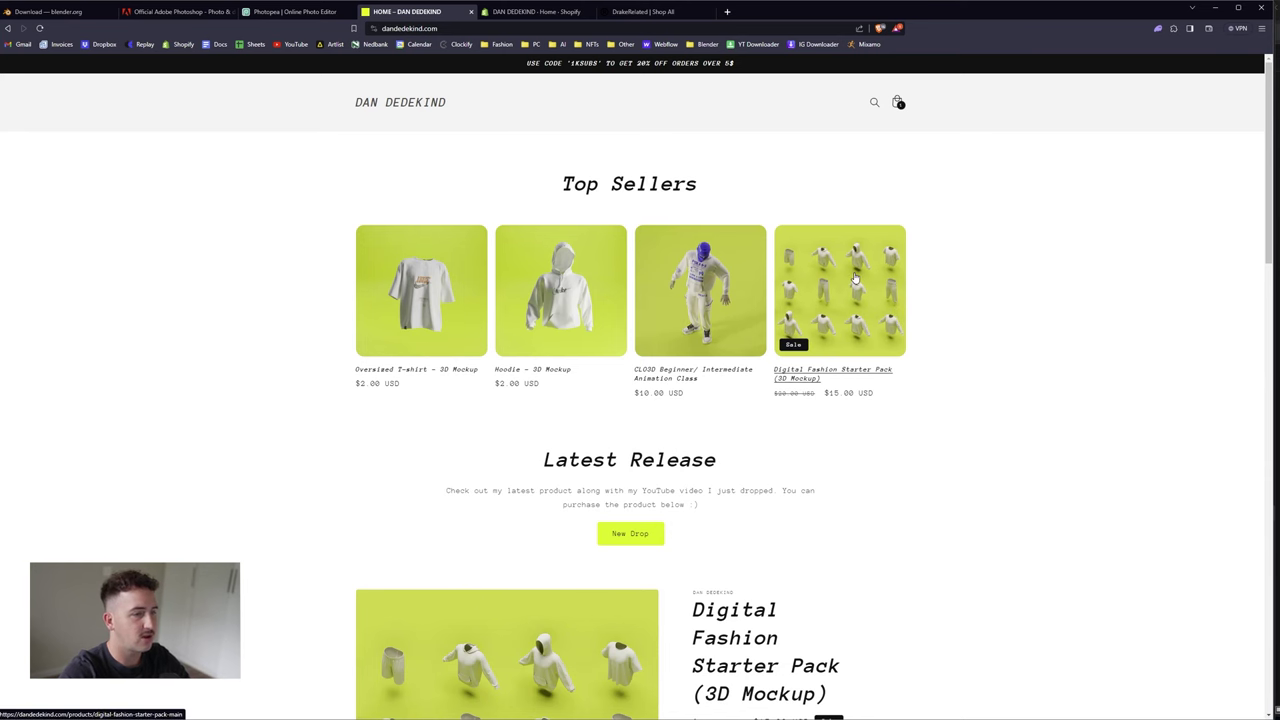
- Search the store for "pack" and review the Digital Fashion Starter Pack (3D Mockup) - 360 Rotation 'ONLY' product page
{"action": "left_click", "coordinate": [874, 102]}
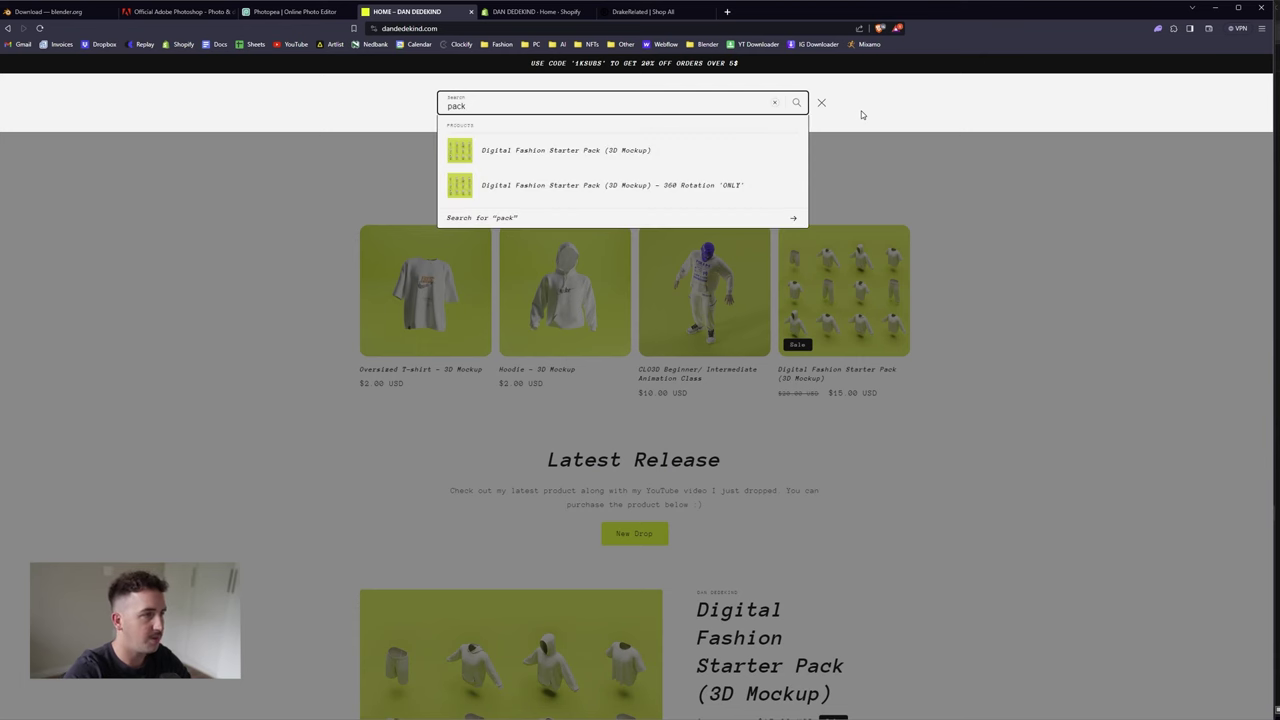
{"action": "key", "text": "Return"}
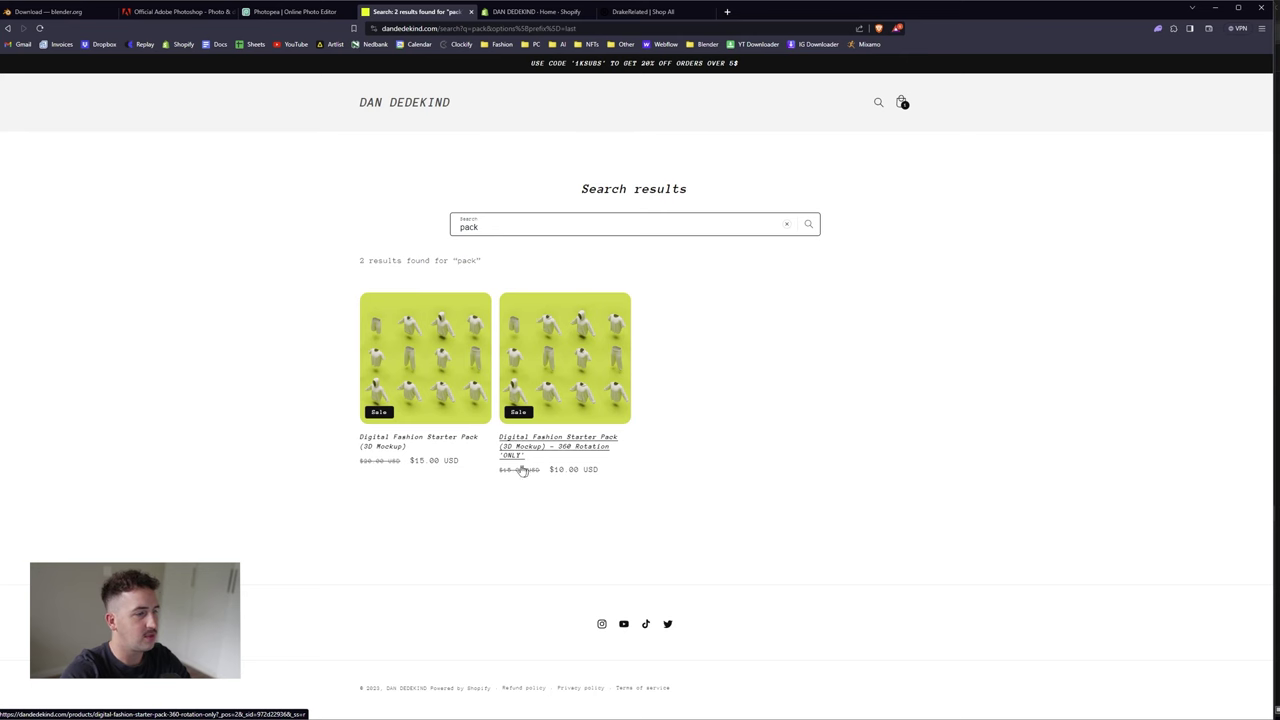
{"action": "left_click", "coordinate": [559, 378]}
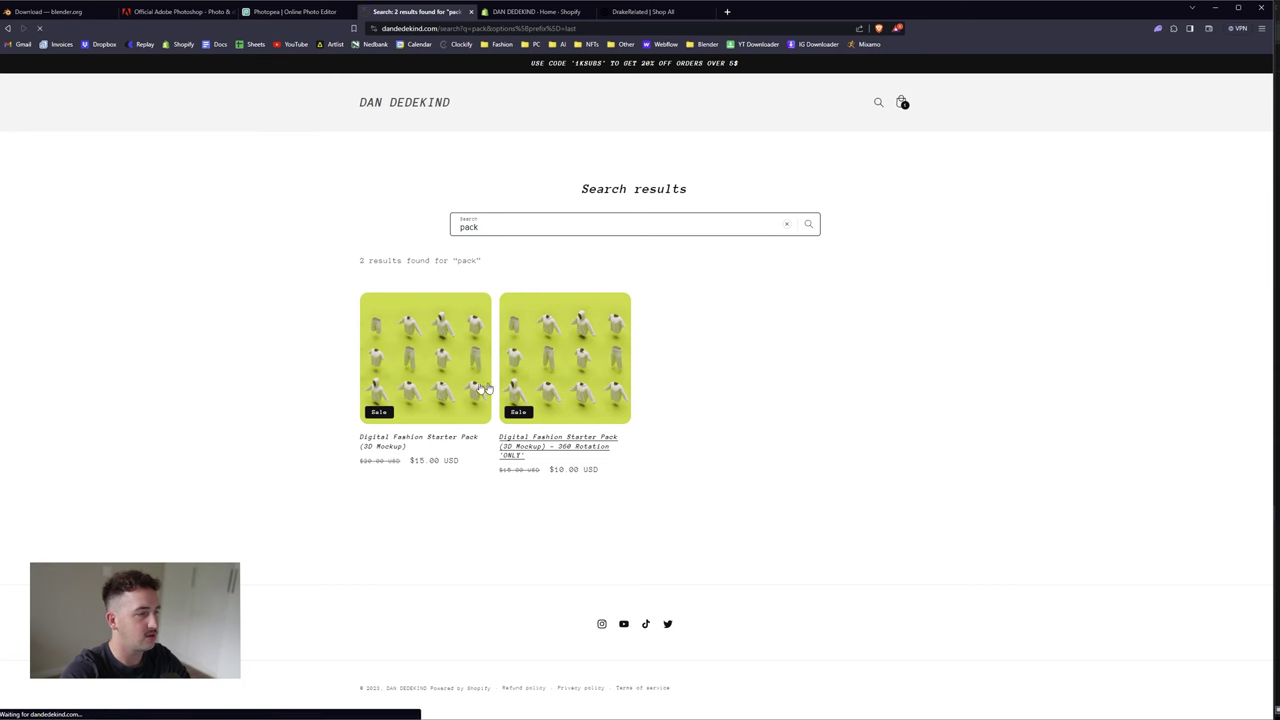
{"action": "scroll", "coordinate": [851, 483], "scroll_direction": "down", "scroll_amount": 1}
{"action": "scroll", "coordinate": [851, 483], "scroll_direction": "down", "scroll_amount": 3}
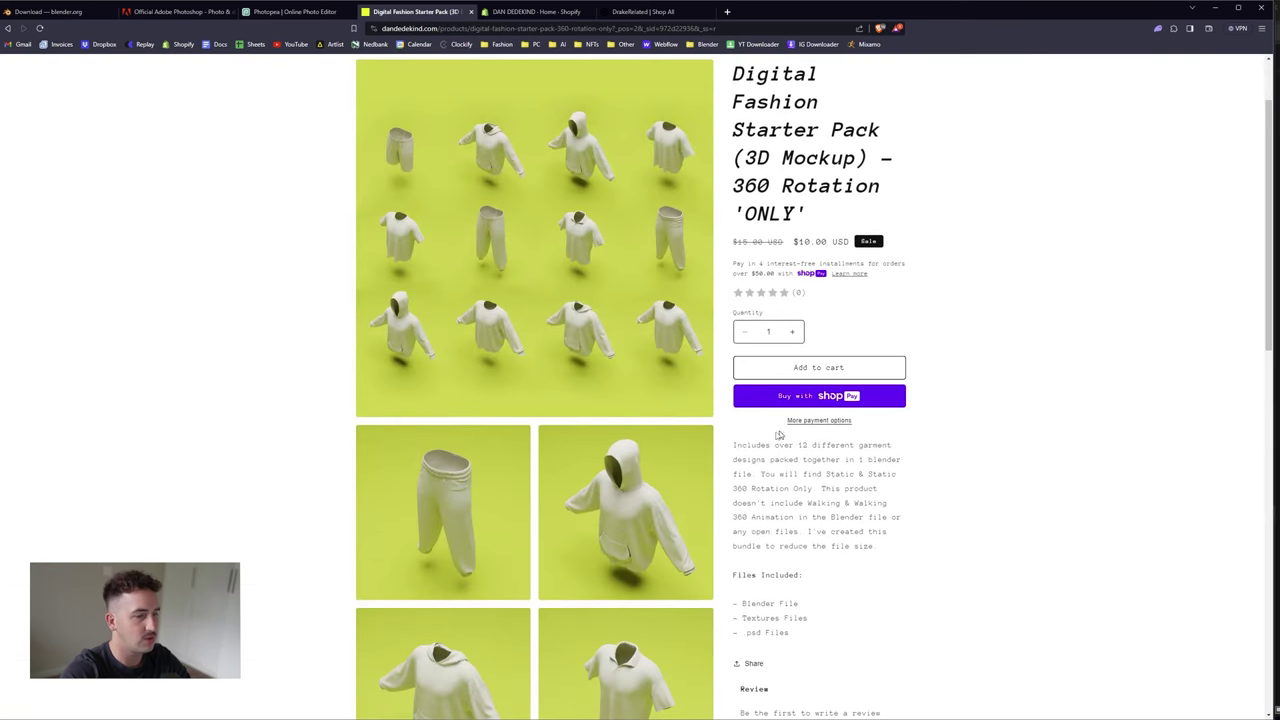
{"action": "scroll", "coordinate": [837, 381], "scroll_direction": "up", "scroll_amount": 3}
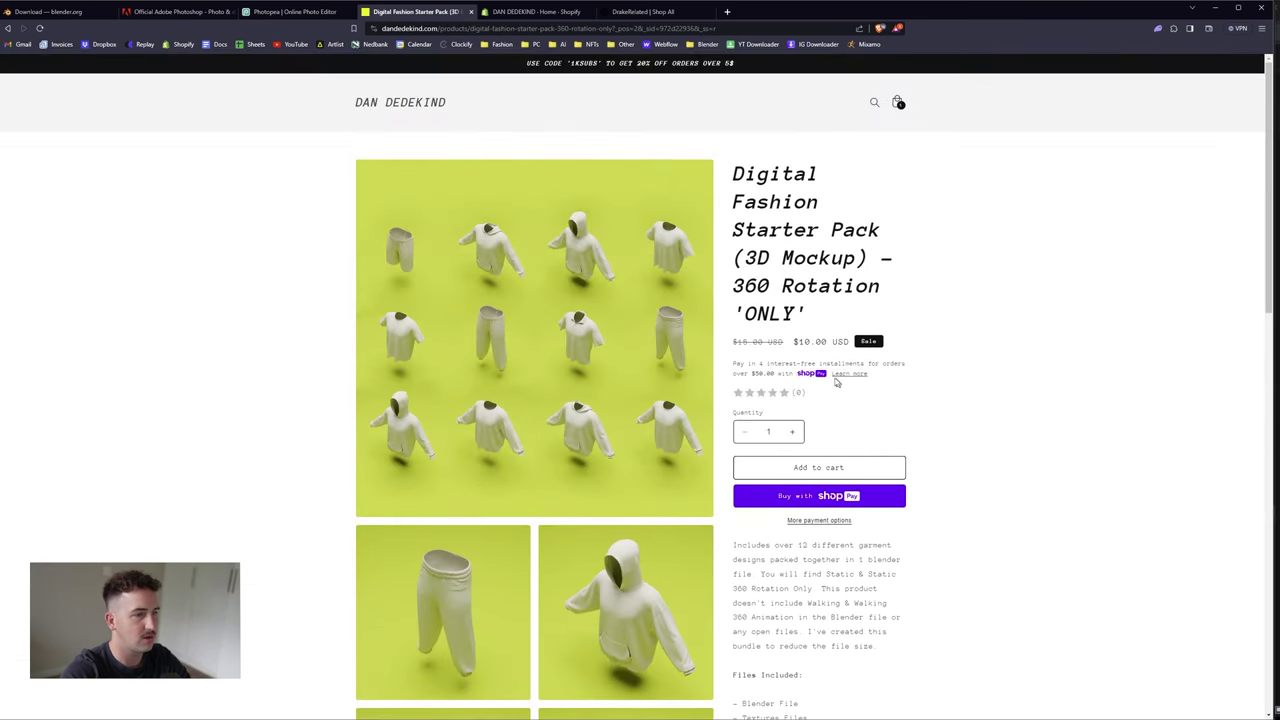
- Return to the search results and examine the main Digital Fashion Starter Pack (3D Mockup) page, including its description, included files and garment images
{"action": "left_click", "coordinate": [9, 28]}
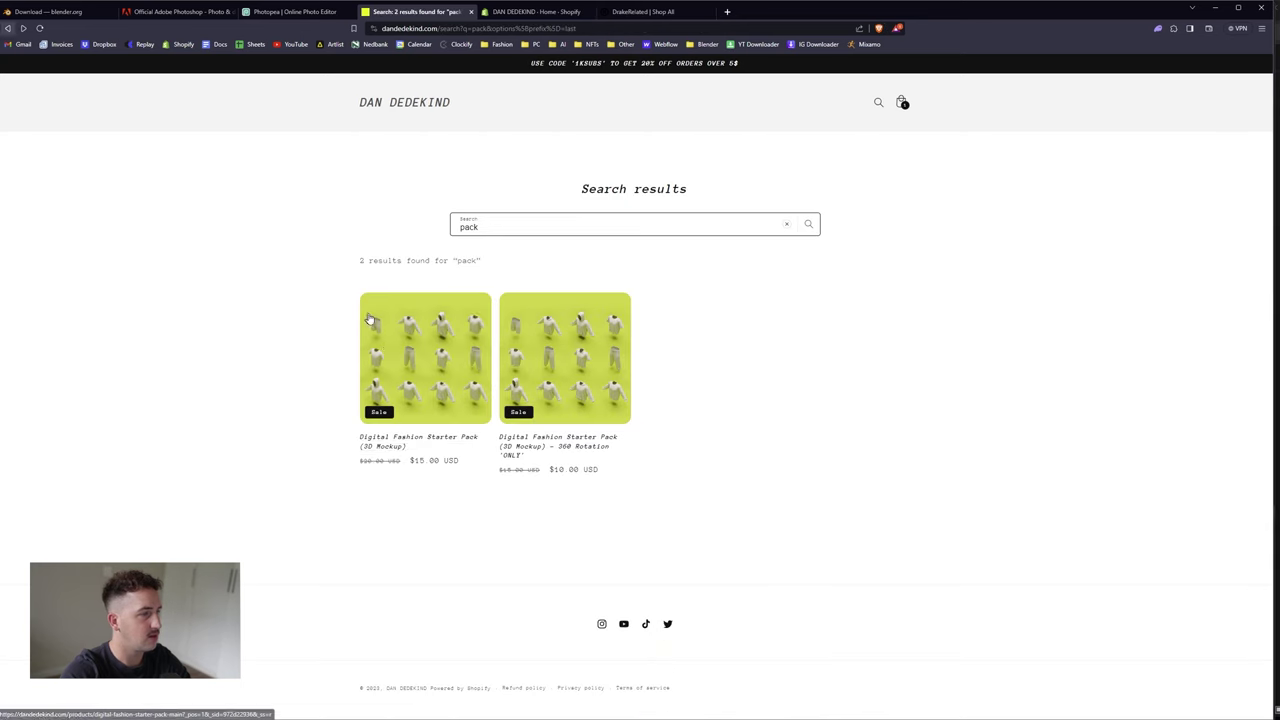
{"action": "left_click", "coordinate": [440, 320]}
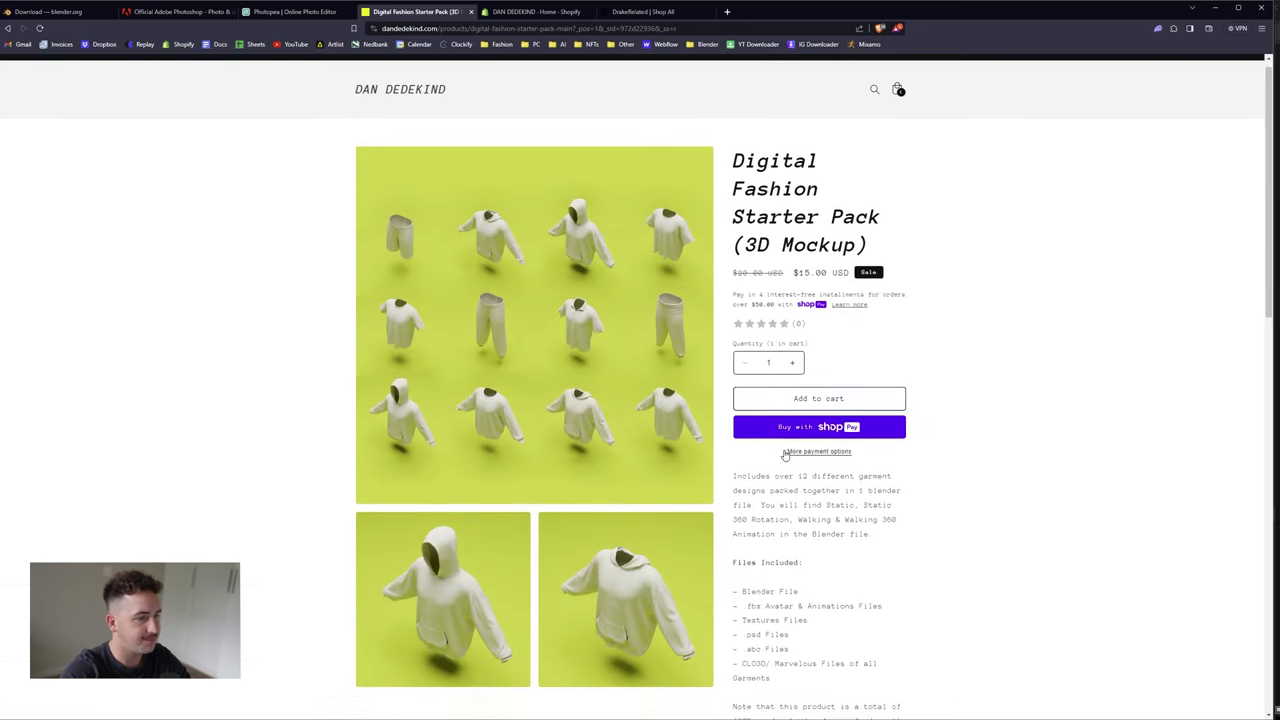
{"action": "scroll", "coordinate": [928, 396], "scroll_direction": "down", "scroll_amount": 2}
{"action": "scroll", "coordinate": [915, 385], "scroll_direction": "down", "scroll_amount": 1}
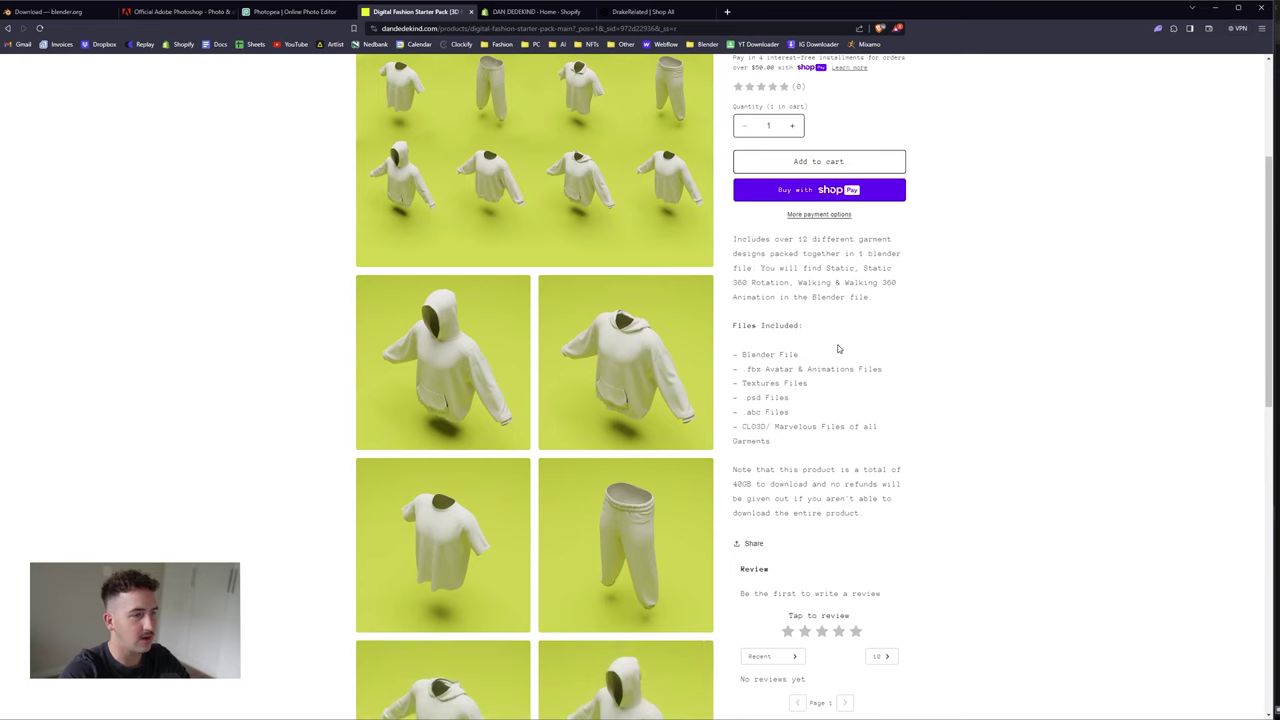
{"action": "scroll", "coordinate": [831, 363], "scroll_direction": "up", "scroll_amount": 1}
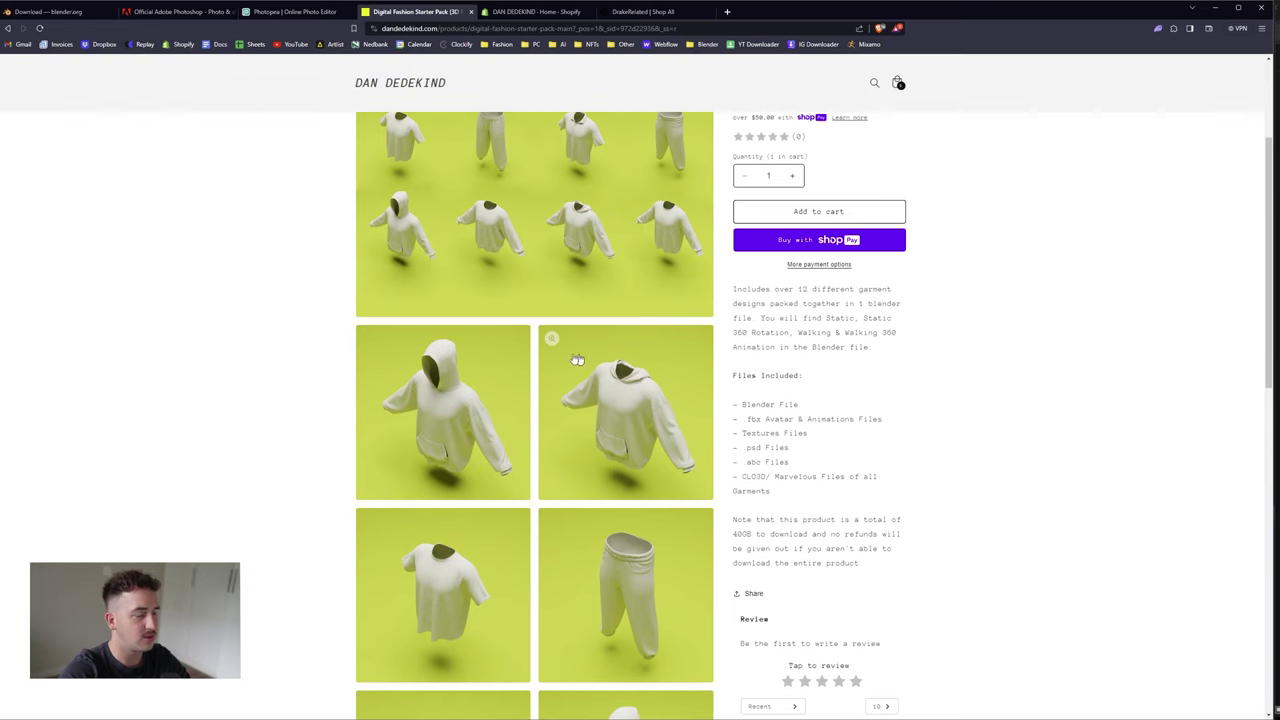
{"action": "scroll", "coordinate": [552, 340], "scroll_direction": "up", "scroll_amount": 1}
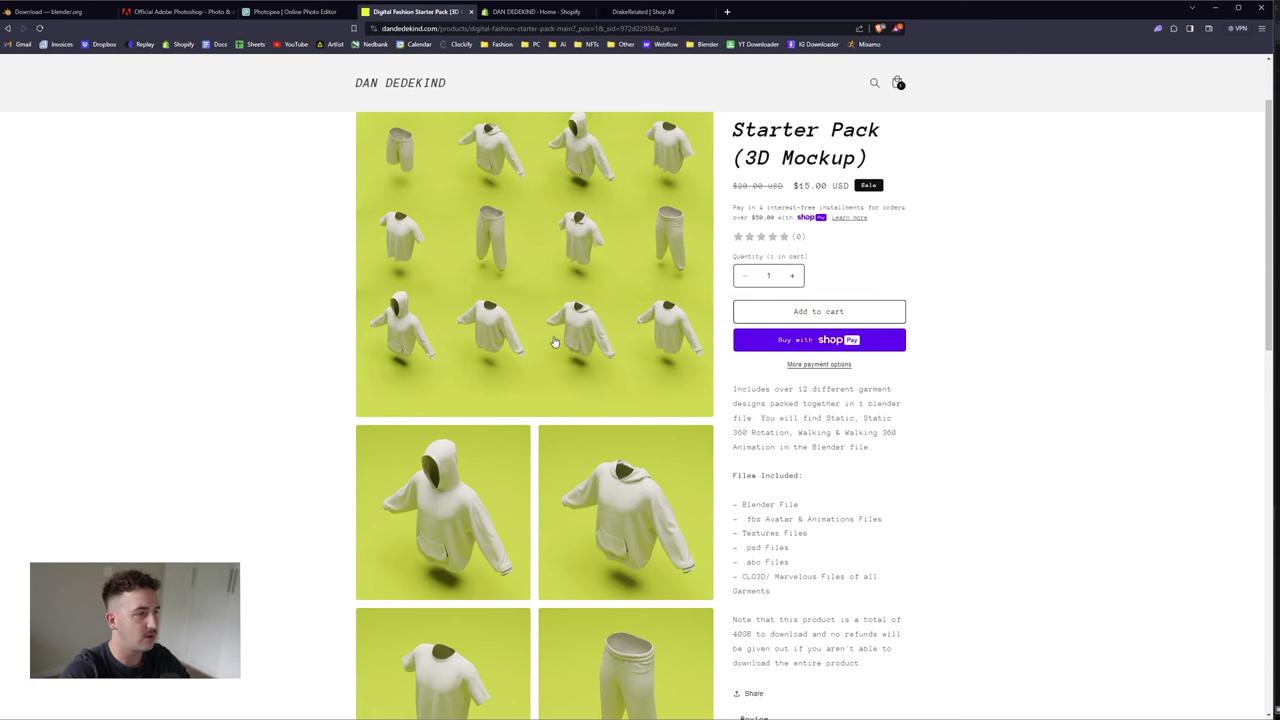
{"action": "scroll", "coordinate": [555, 342], "scroll_direction": "up", "scroll_amount": 1}
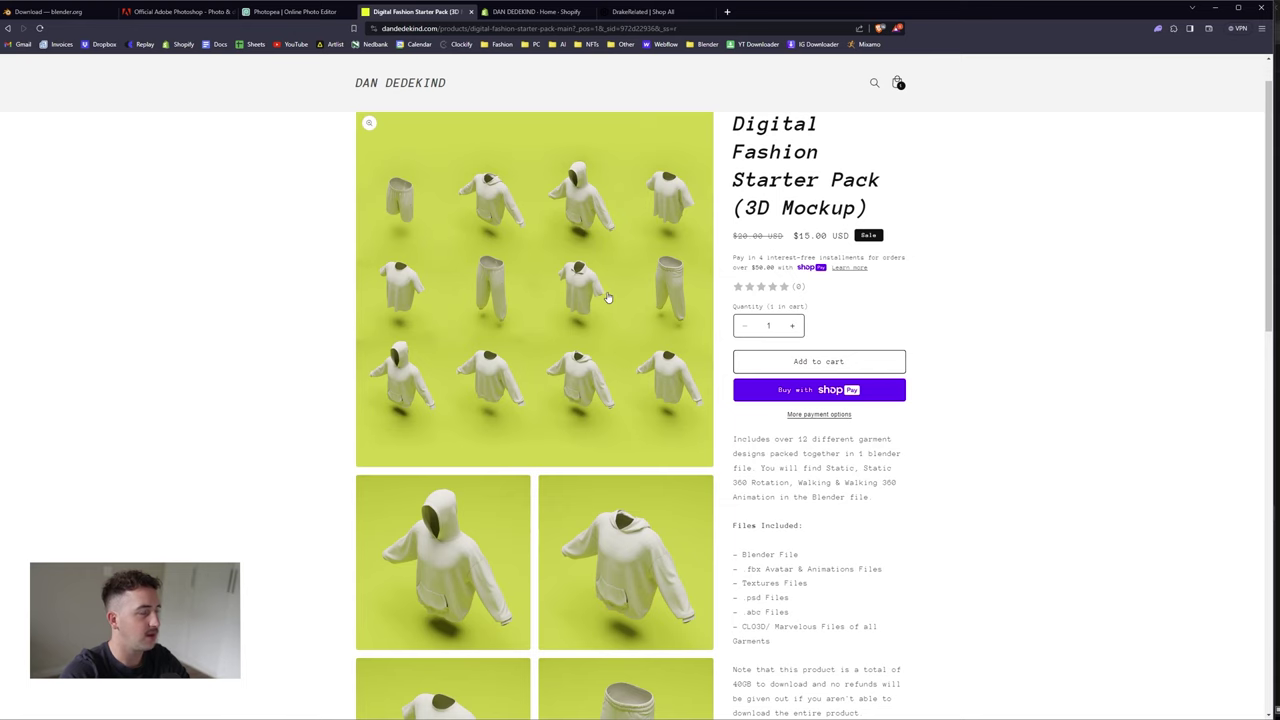
{"action": "scroll", "coordinate": [790, 368], "scroll_direction": "down", "scroll_amount": 3}
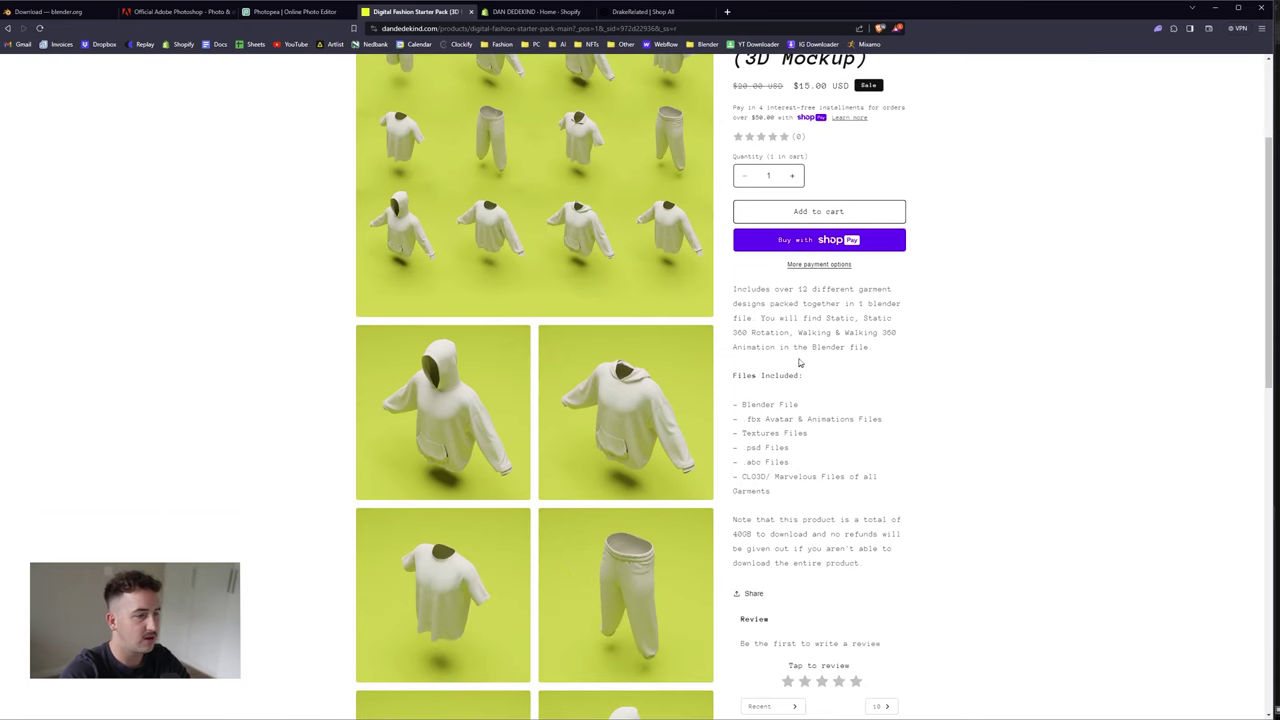
{"action": "scroll", "coordinate": [648, 334], "scroll_direction": "down", "scroll_amount": 2}
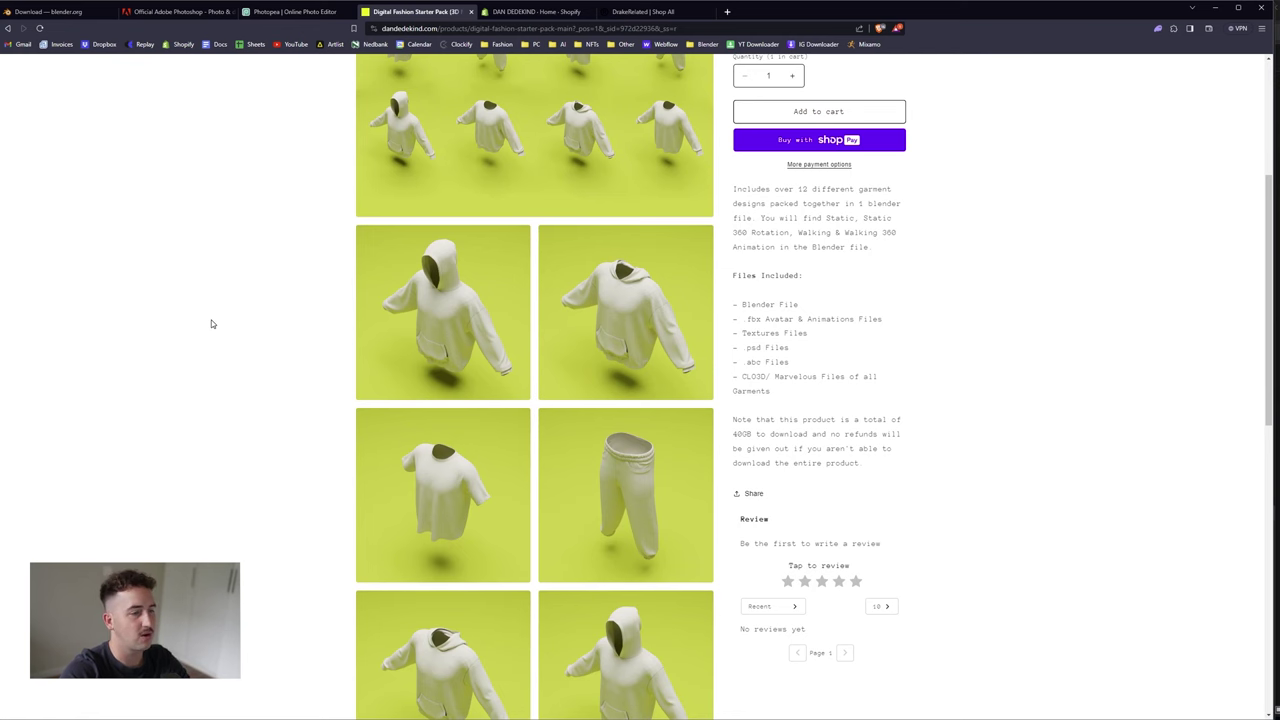
{"action": "scroll", "coordinate": [211, 324], "scroll_direction": "down", "scroll_amount": 1}
{"action": "scroll", "coordinate": [211, 324], "scroll_direction": "up", "scroll_amount": 2}
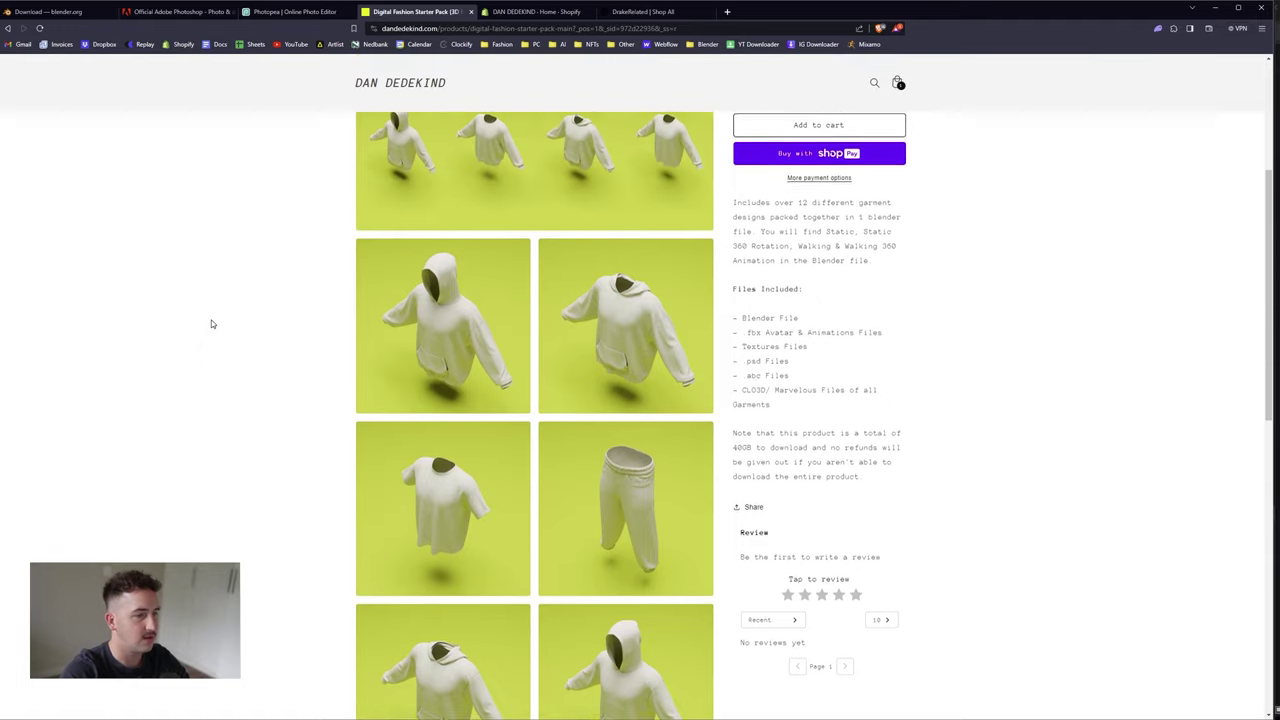
{"action": "scroll", "coordinate": [610, 395], "scroll_direction": "up", "scroll_amount": 2}
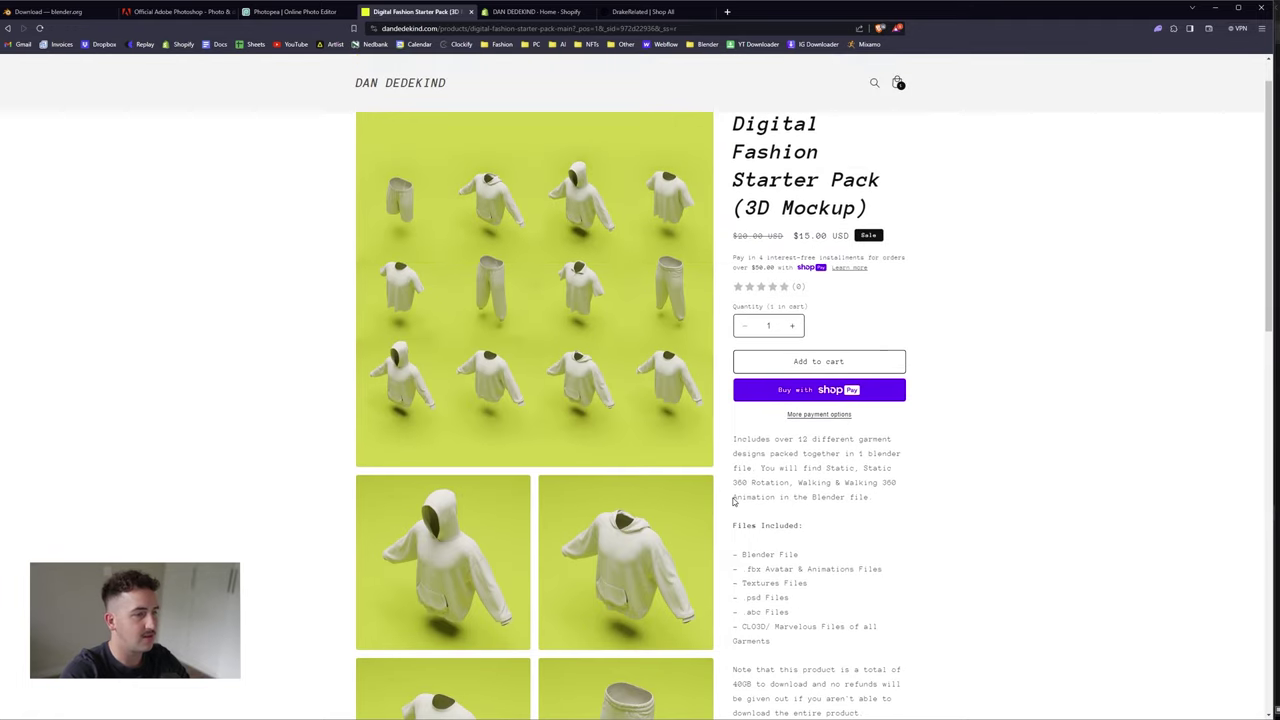
{"action": "scroll", "coordinate": [600, 300], "scroll_direction": "up", "scroll_amount": 1}
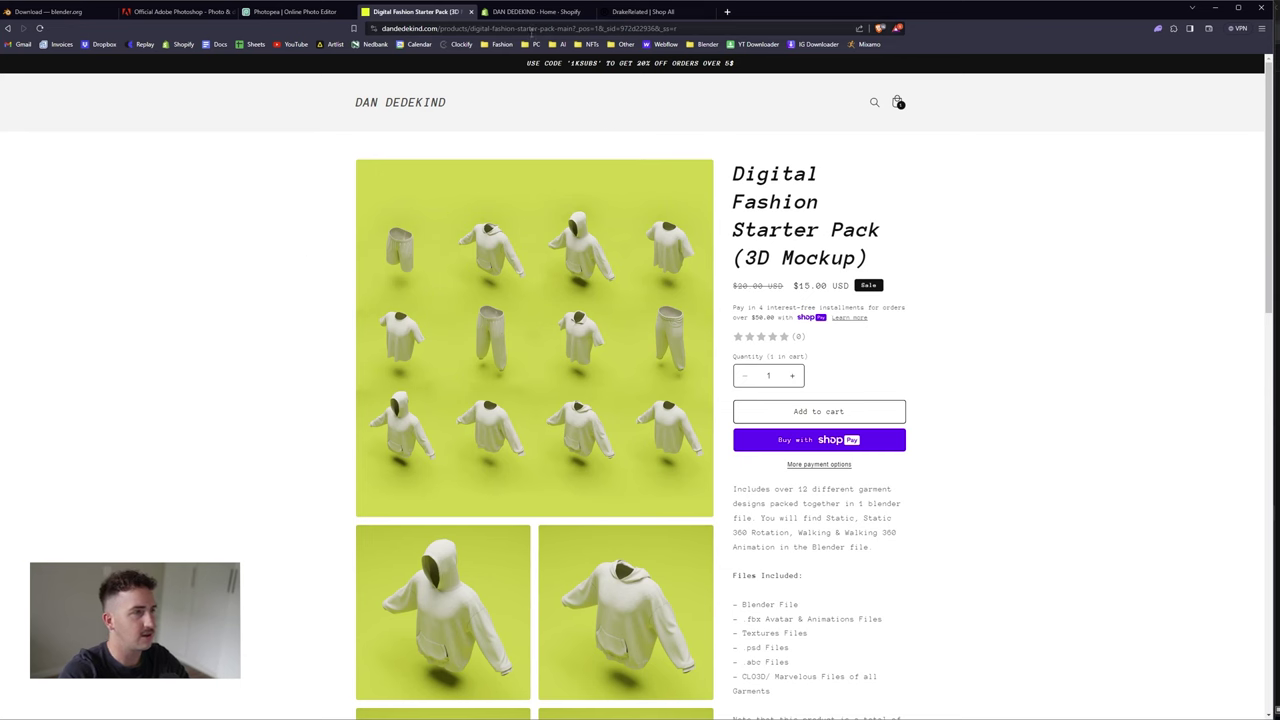
- View the already open web pages for the Blender download, Adobe Photoshop and Photopea
{"action": "left_click", "coordinate": [79, 13]}
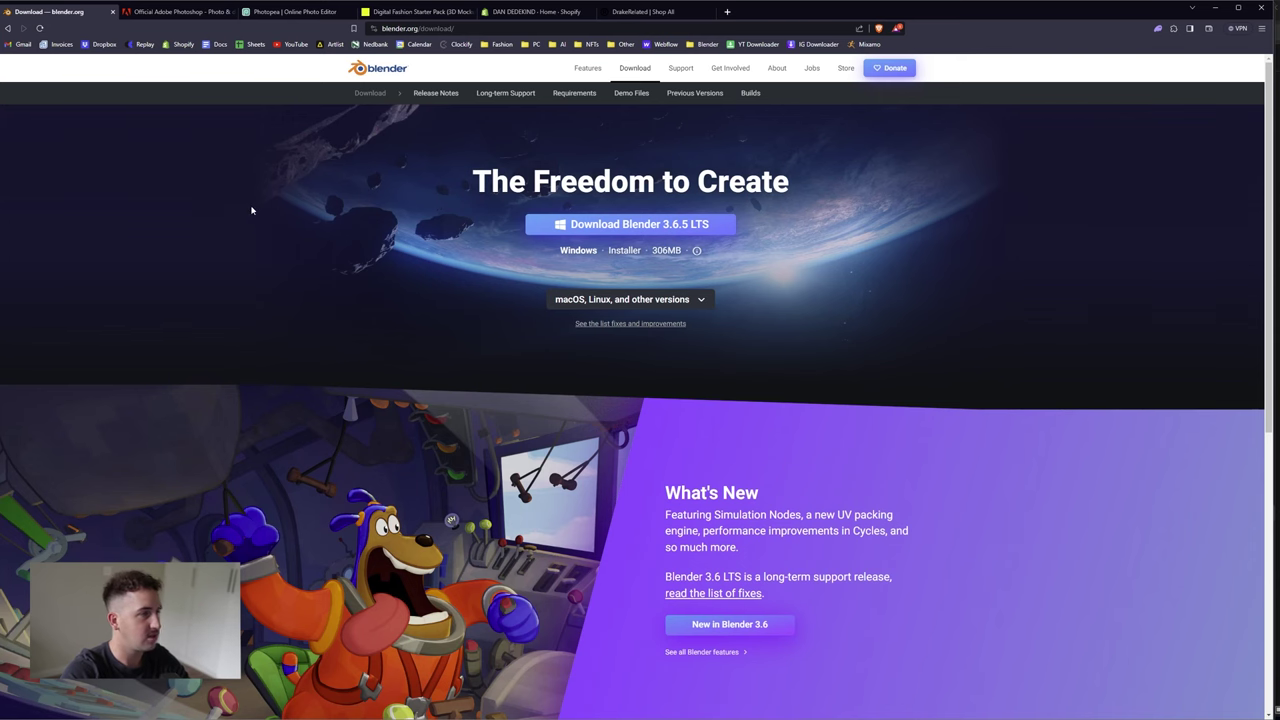
{"action": "left_click", "coordinate": [190, 14]}
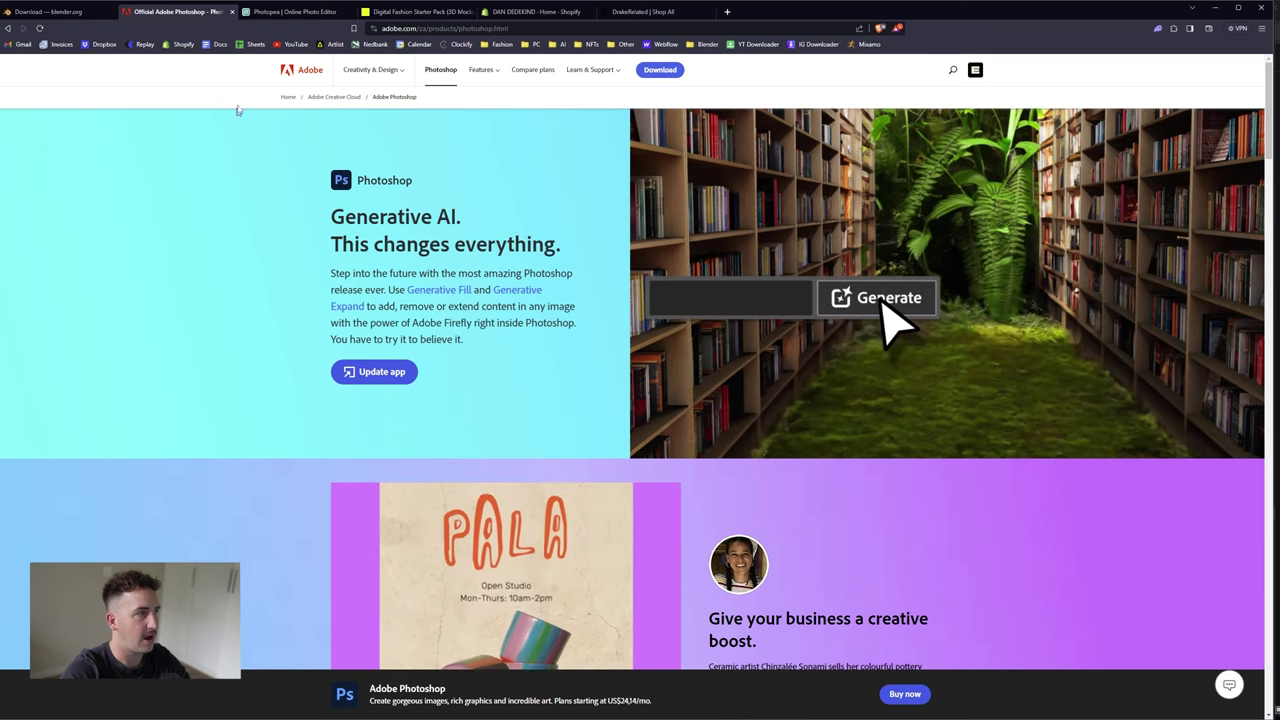
{"action": "left_click", "coordinate": [292, 16]}
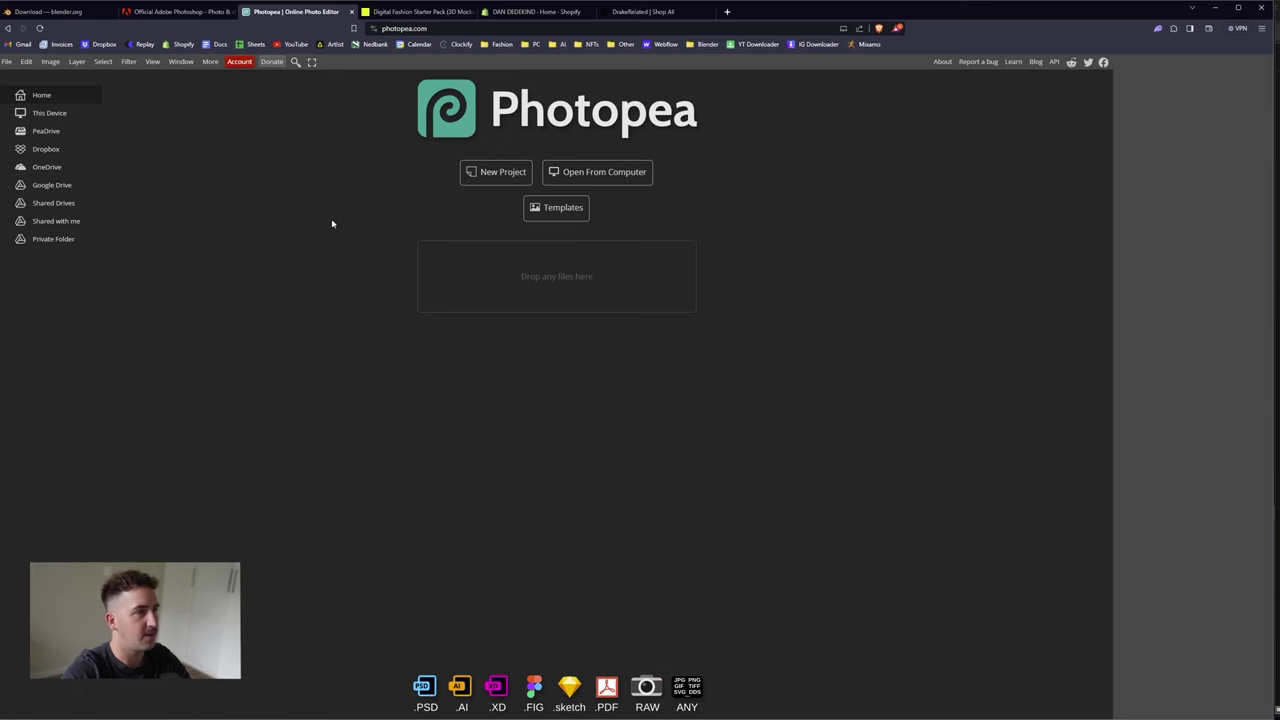
- Switch to File Explorer and browse the Garment folder's Crewneck subfolder, including its PSD designs and Open-Files contents
{"action": "key", "text": "alt+Tab"}
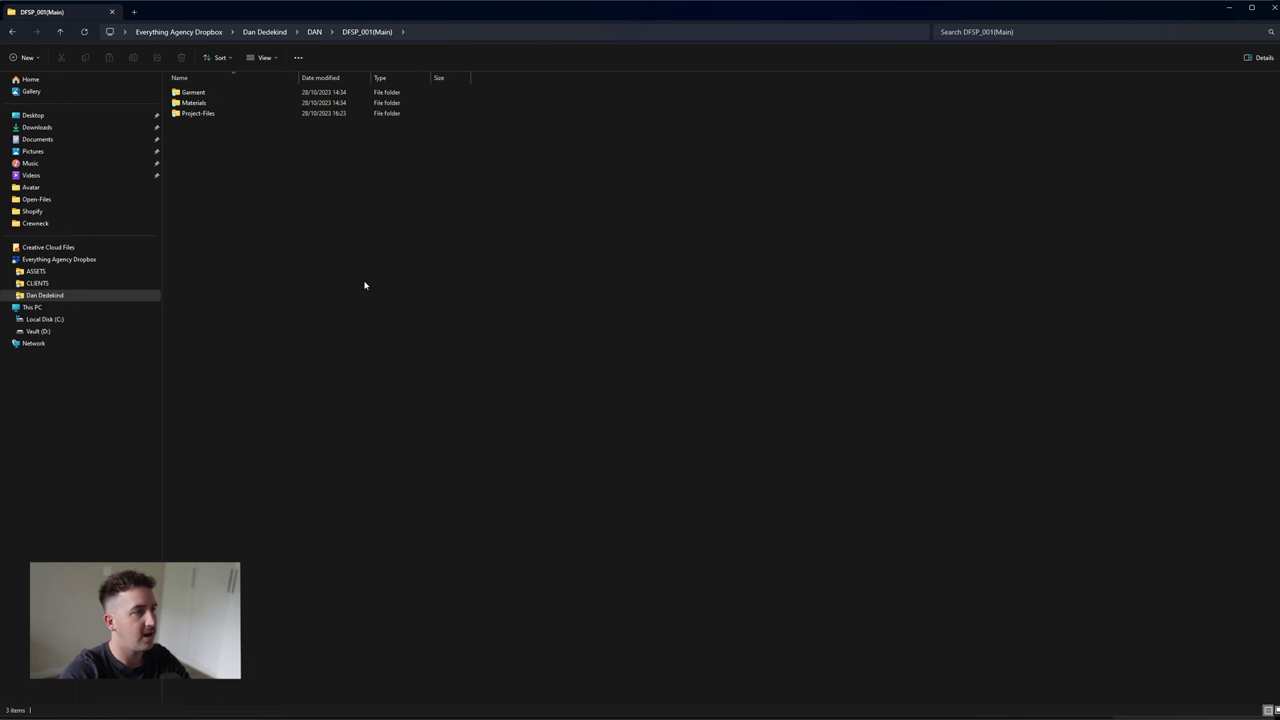
{"action": "double_click", "coordinate": [204, 93]}
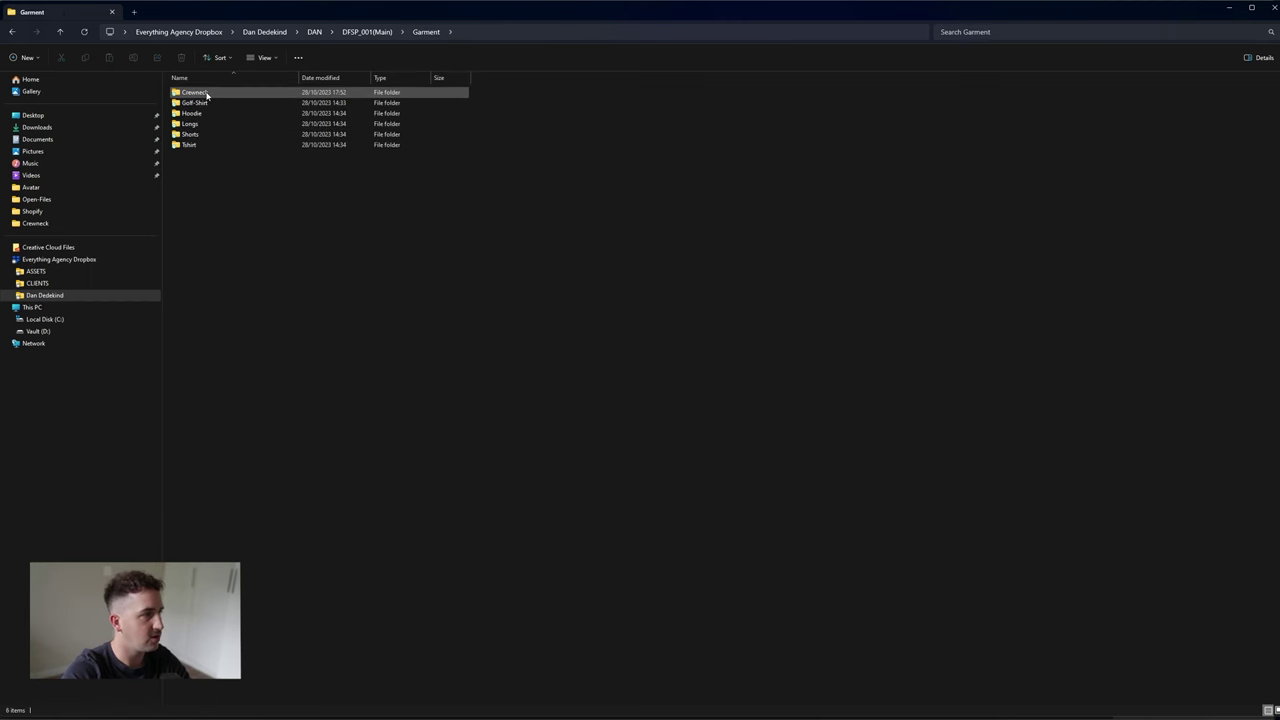
{"action": "left_click_drag", "start_coordinate": [221, 210], "coordinate": [236, 202]}
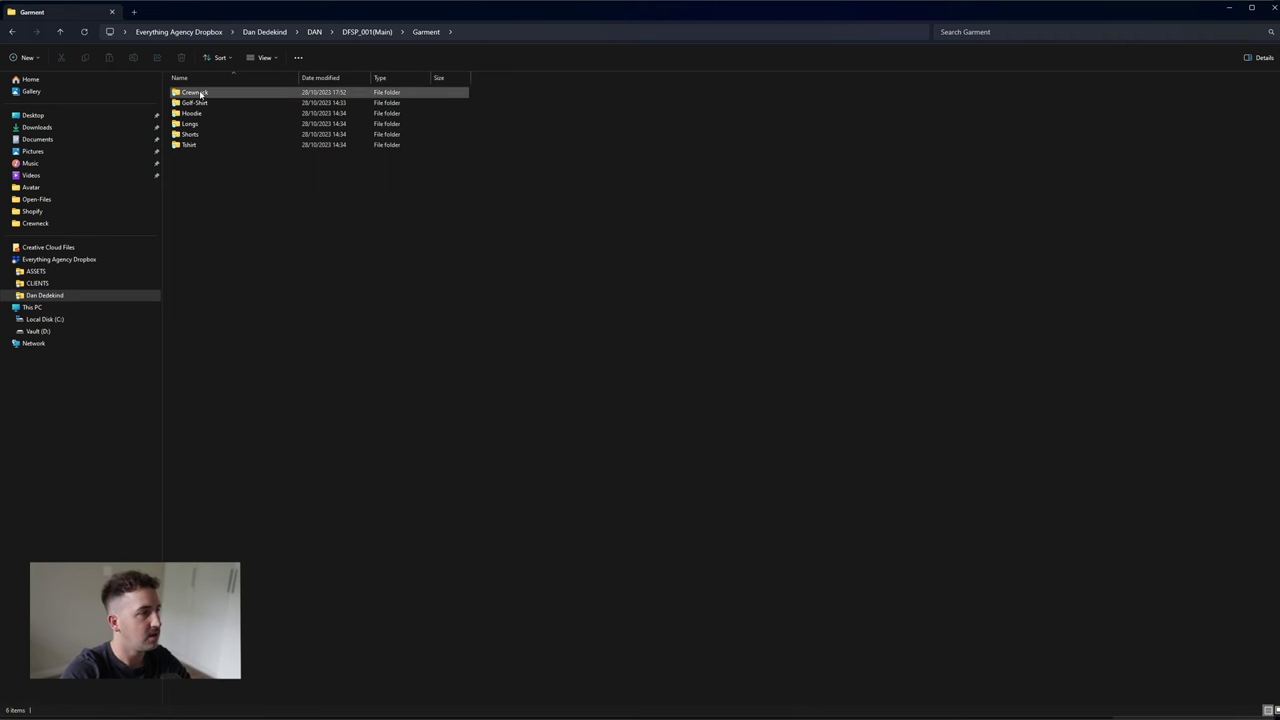
{"action": "mouse_move", "coordinate": [200, 94]}
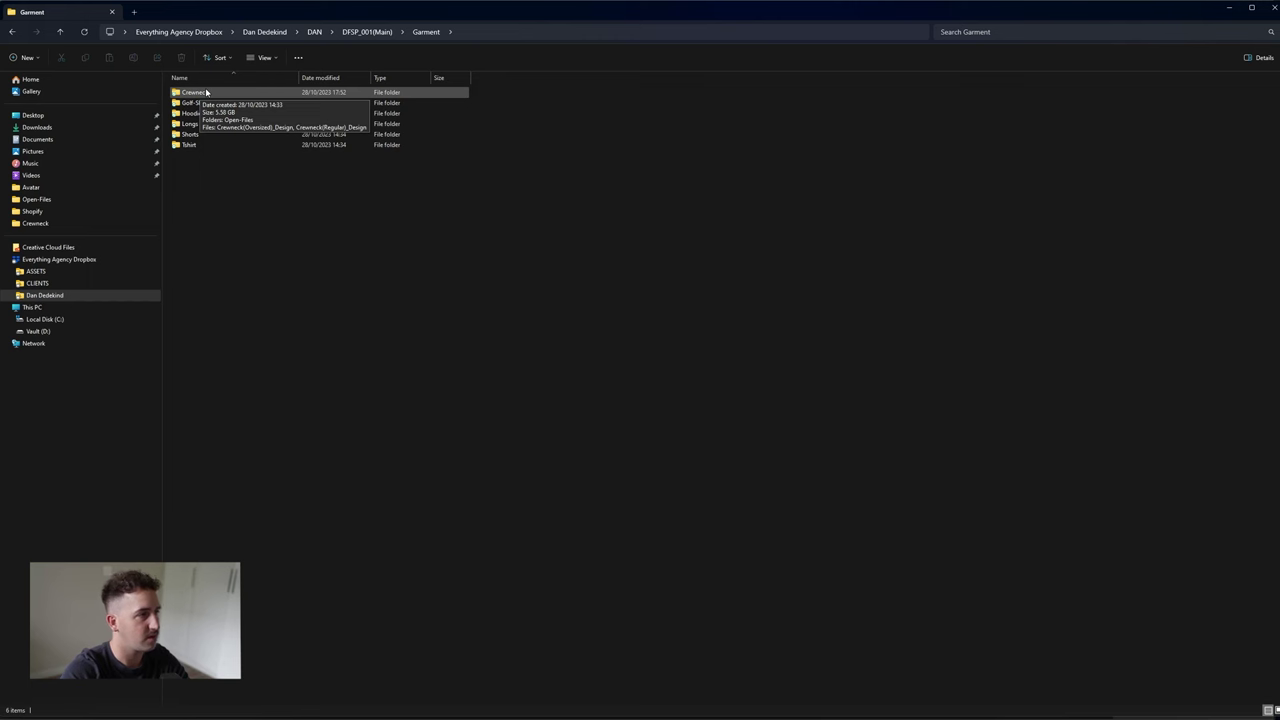
{"action": "double_click", "coordinate": [206, 92]}
{"action": "left_click_drag", "start_coordinate": [240, 197], "coordinate": [297, 200]}
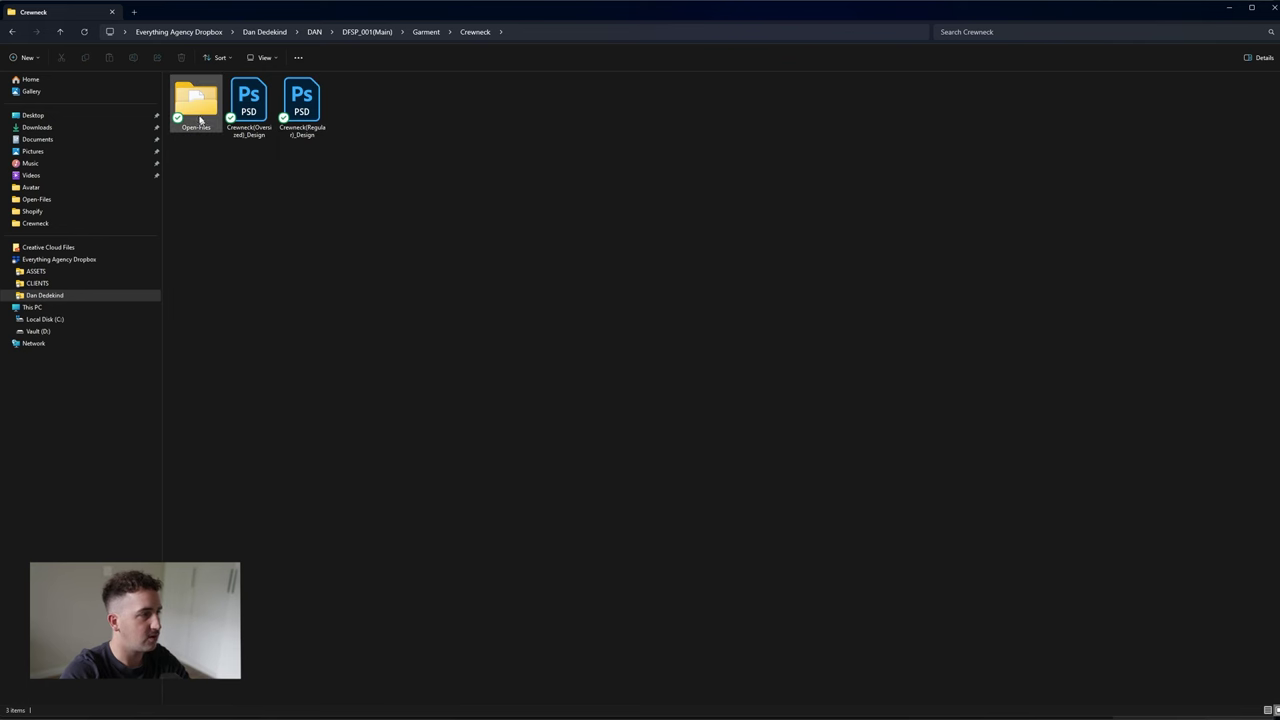
{"action": "double_click", "coordinate": [197, 110]}
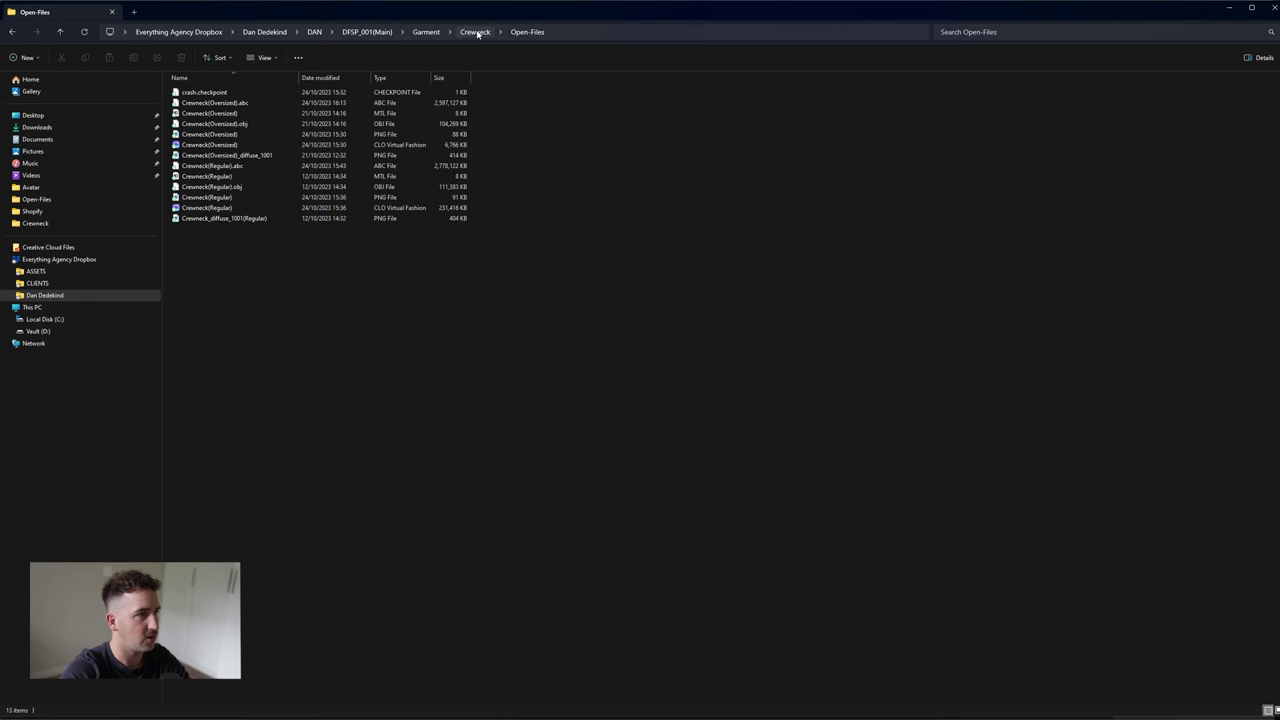
- Go back to the DFSP_001(Main) folder and look through the Materials folder, including its PNGs subfolder of fabric maps
{"action": "left_click", "coordinate": [426, 31]}
{"action": "left_click", "coordinate": [366, 31]}
{"action": "left_click", "coordinate": [218, 106]}
{"action": "double_click", "coordinate": [218, 104]}
{"action": "double_click", "coordinate": [219, 93]}
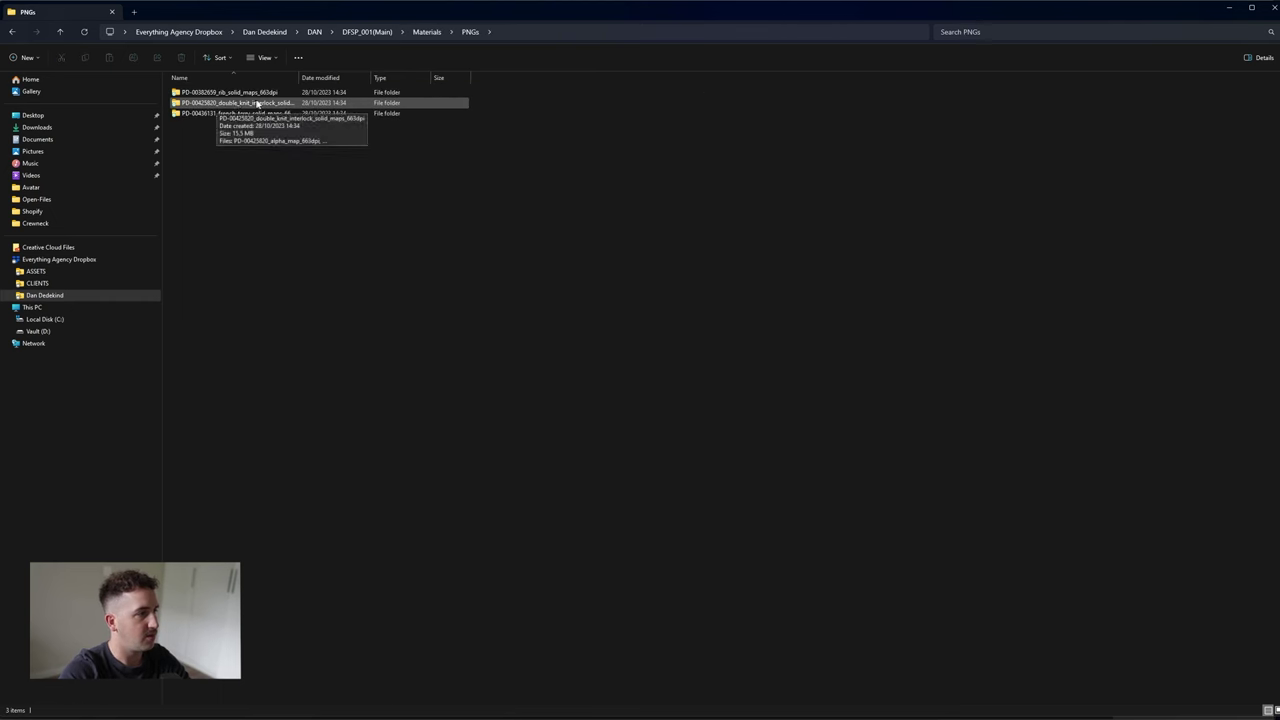
{"action": "left_click", "coordinate": [426, 31]}
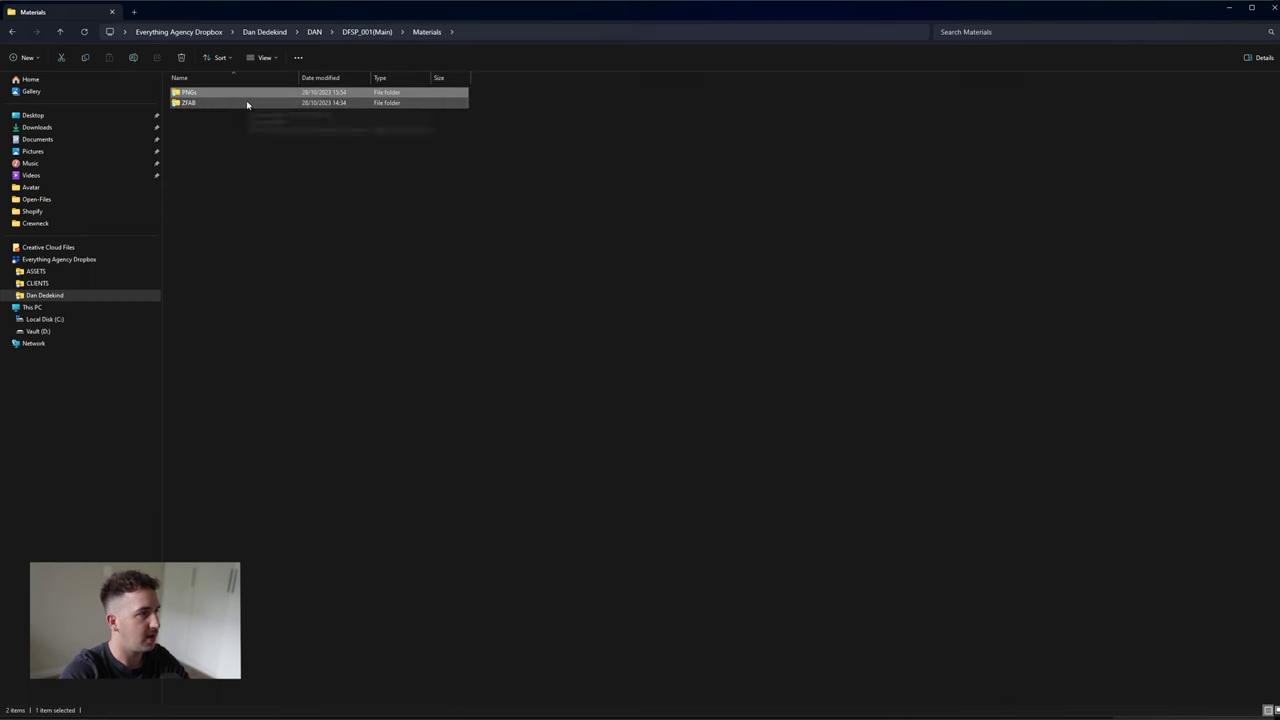
- Return to DFSP_001(Main) and examine the male avatar files in the Avatar subfolder of Project-Files
{"action": "left_click", "coordinate": [376, 33]}
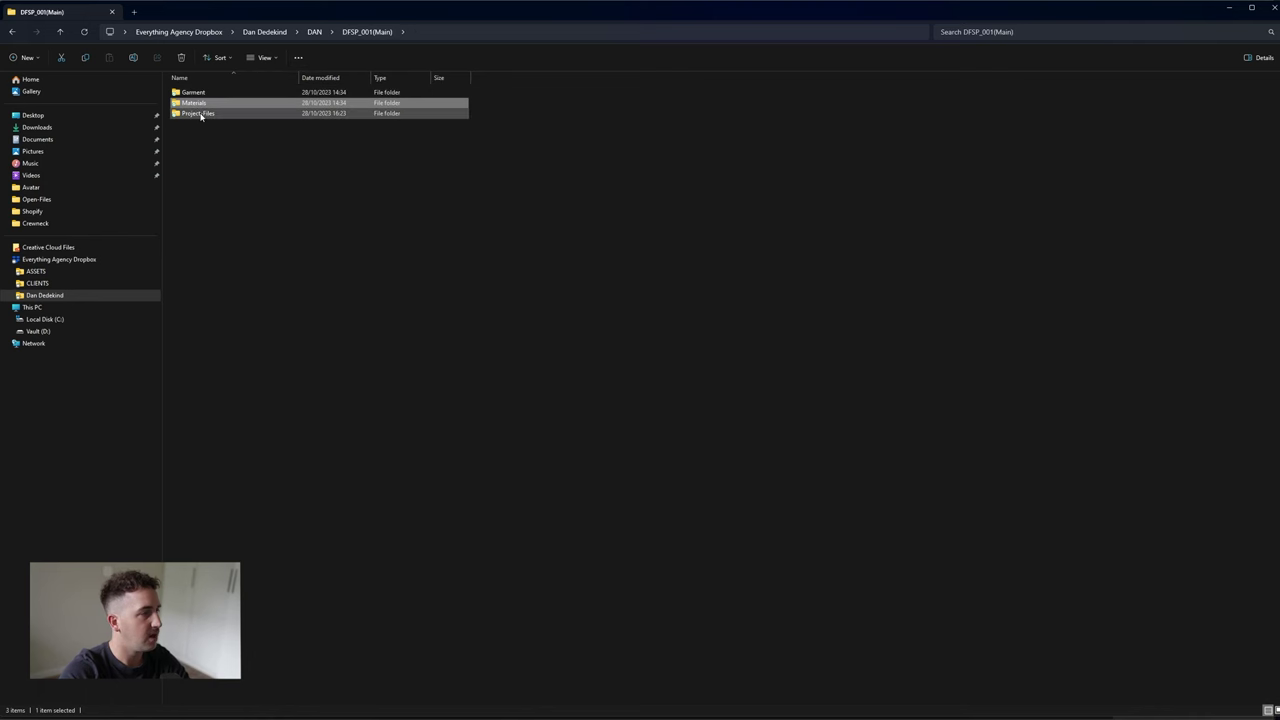
{"action": "double_click", "coordinate": [201, 114]}
{"action": "double_click", "coordinate": [209, 90]}
{"action": "left_click_drag", "start_coordinate": [208, 214], "coordinate": [393, 181]}
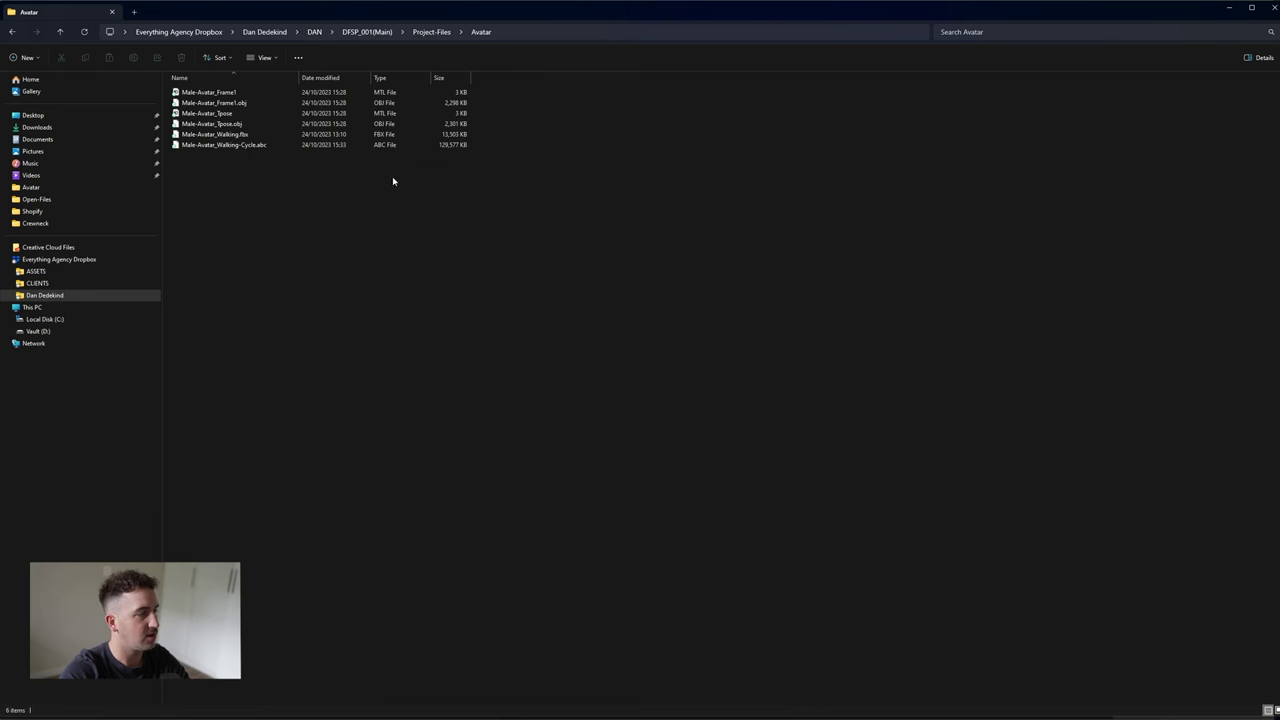
{"action": "left_click", "coordinate": [221, 146]}
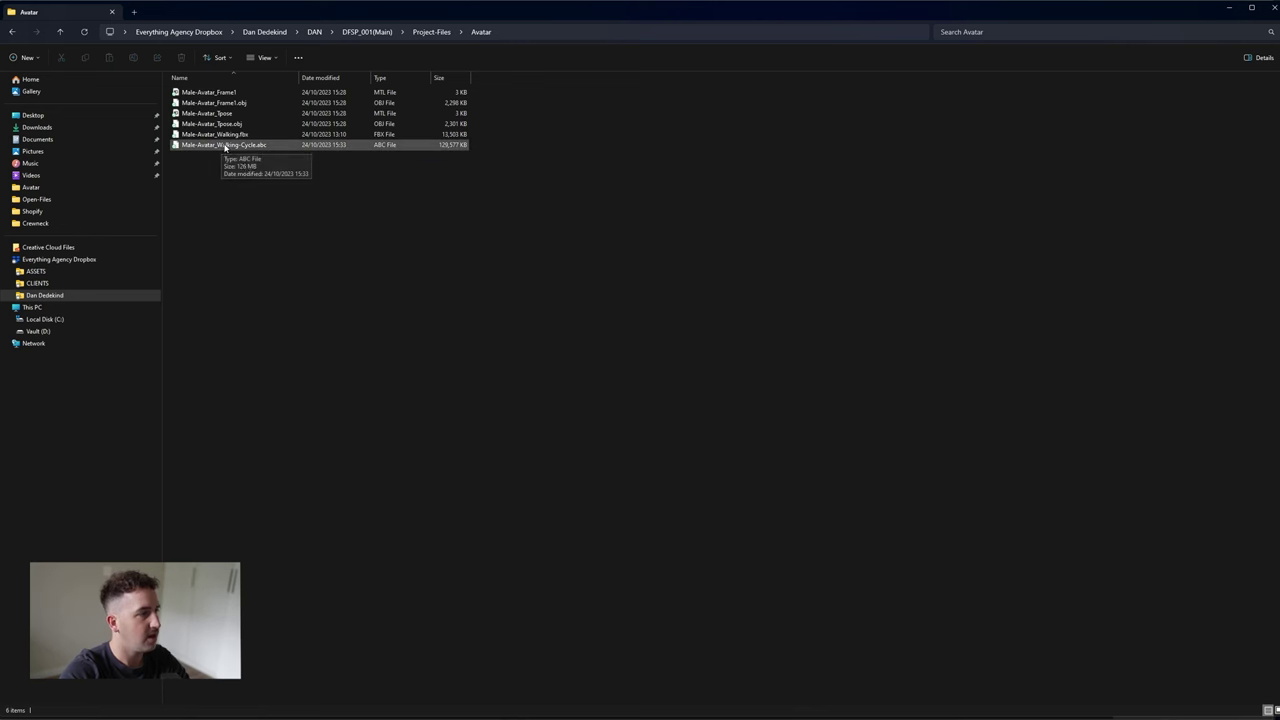
{"action": "left_click", "coordinate": [303, 93]}
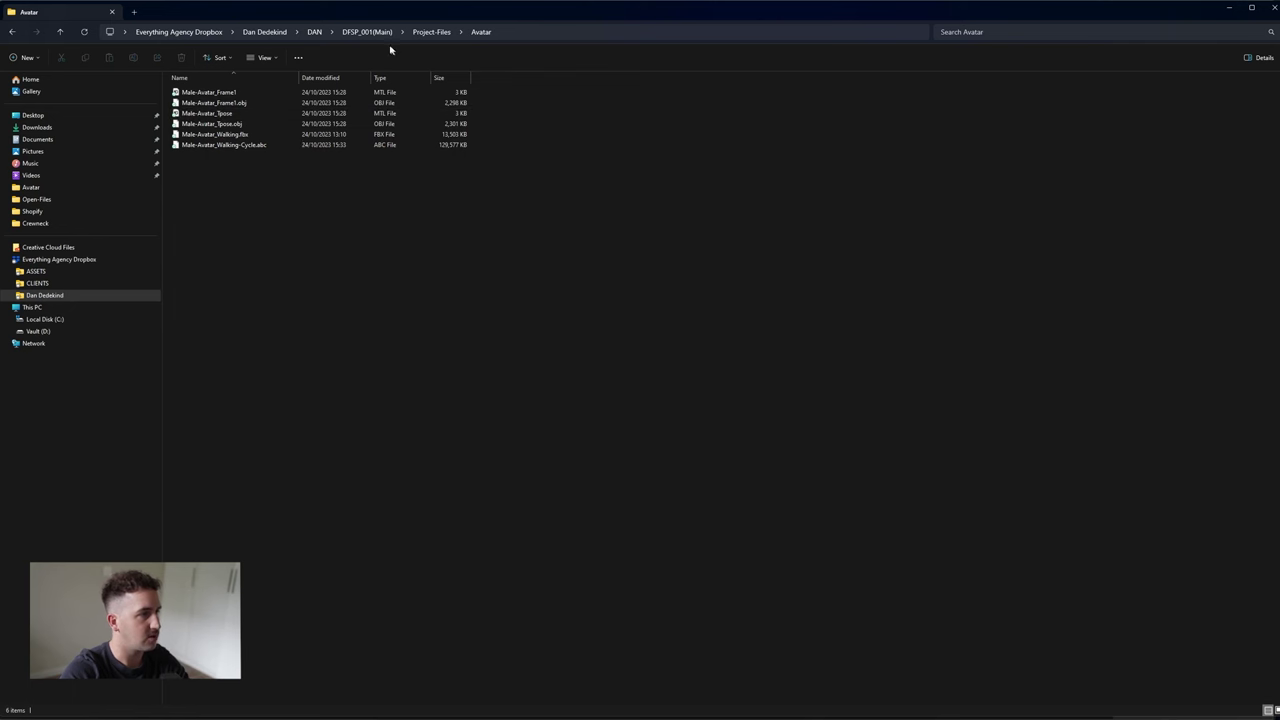
{"action": "left_click_drag", "start_coordinate": [219, 209], "coordinate": [532, 97]}
{"action": "left_click", "coordinate": [540, 163]}
- Select the Digital-Fashion_Starter-Pack file in Project-Files, switch to that project in Blender, and collapse the Scene-1 collection in the Outliner
{"action": "left_click", "coordinate": [432, 32]}
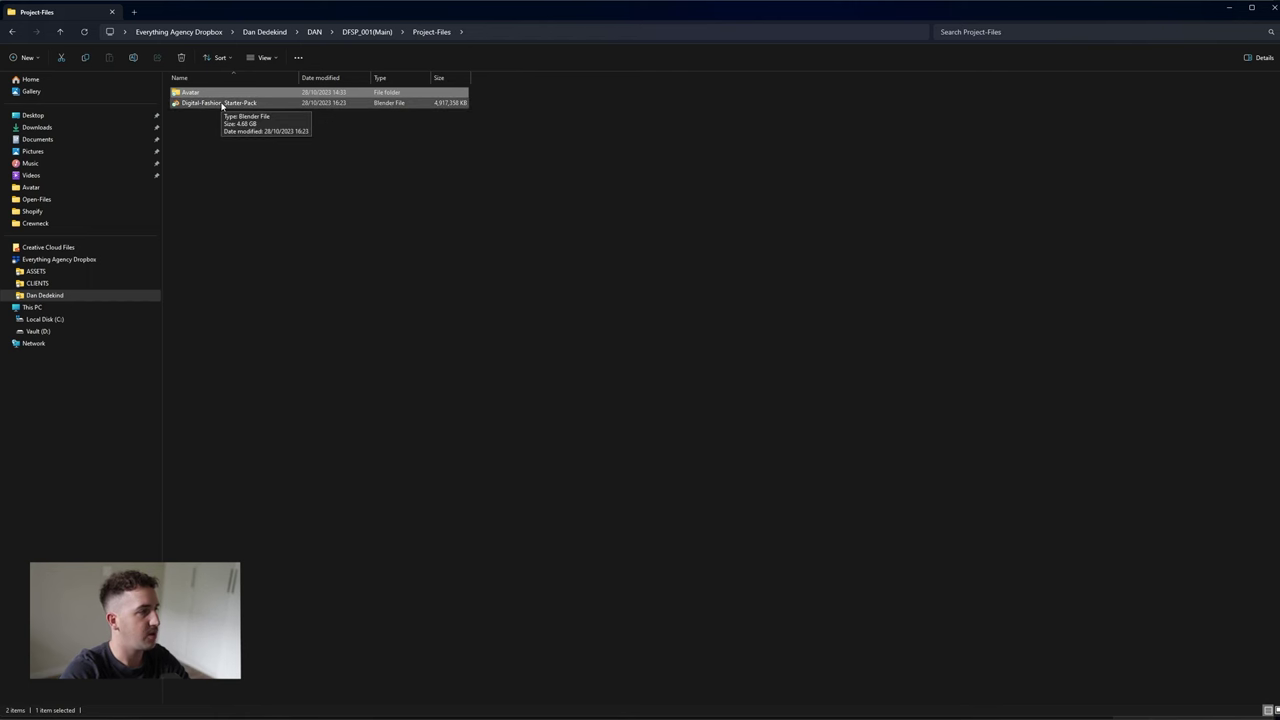
{"action": "left_click", "coordinate": [232, 108]}
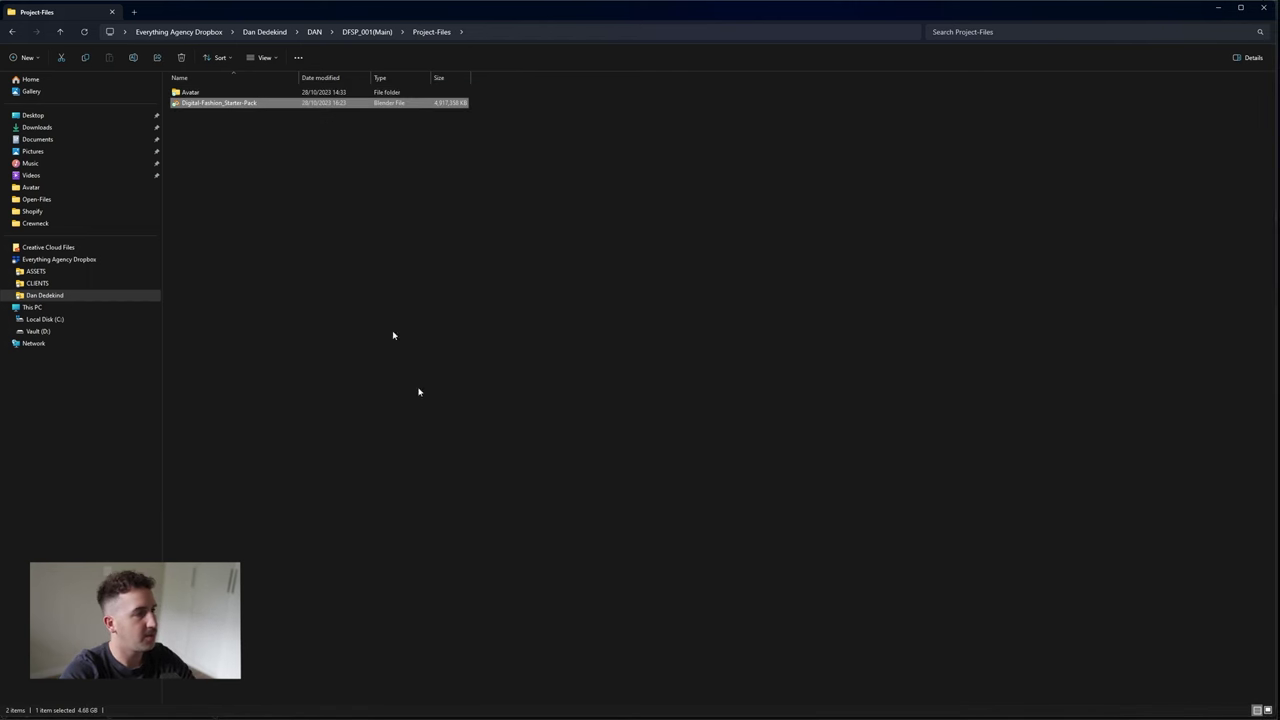
{"action": "mouse_move", "coordinate": [806, 708]}
{"action": "left_click", "coordinate": [802, 670]}
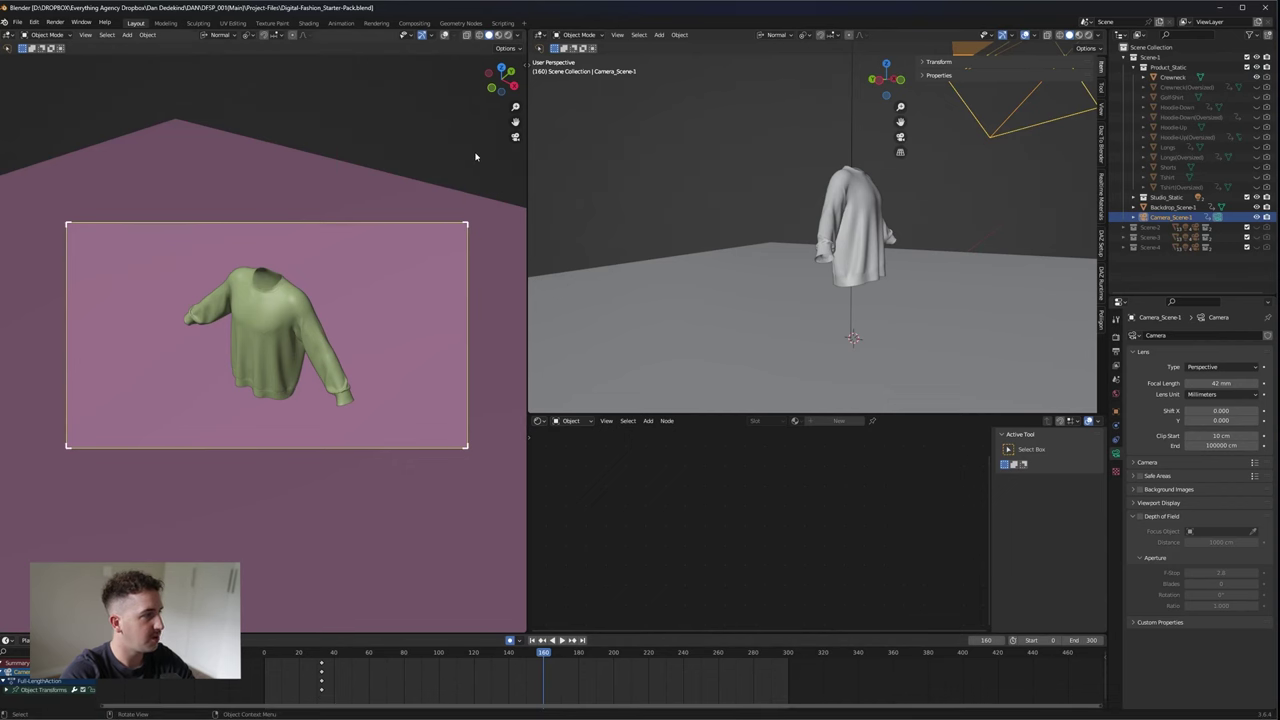
{"action": "left_click", "coordinate": [1123, 57]}
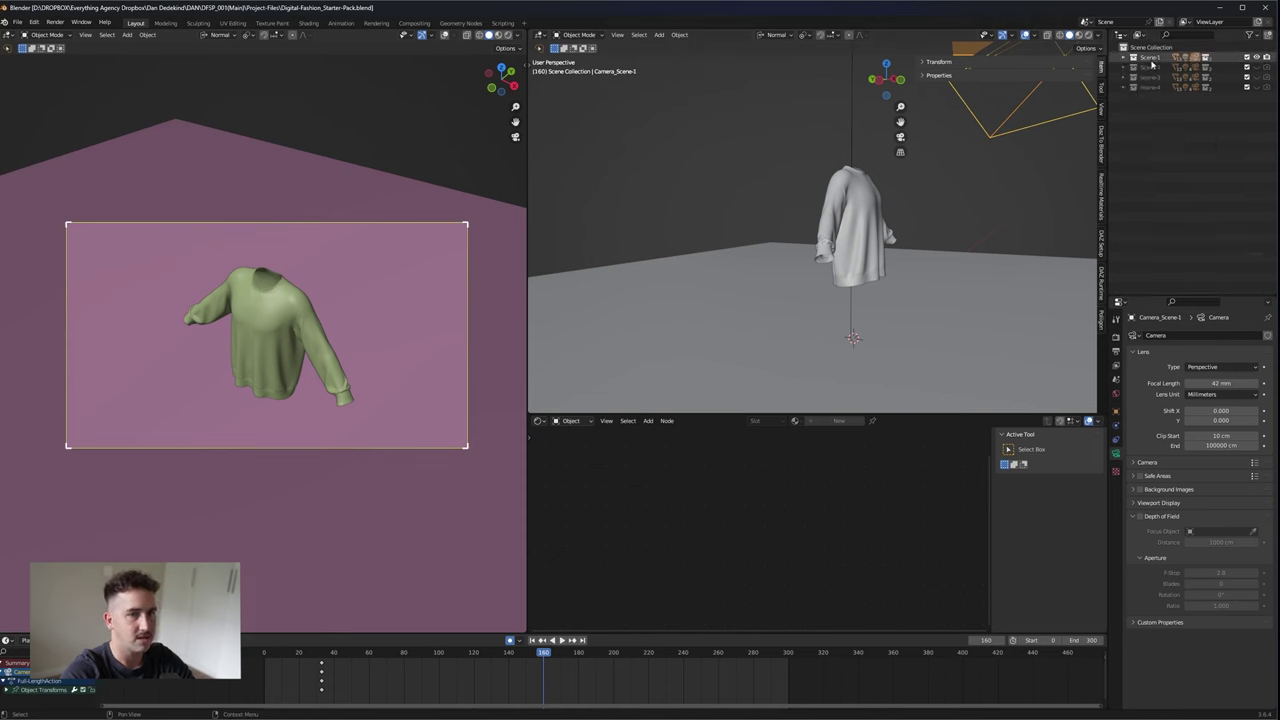
- Select the Scene-1 collection and display the camera view in Rendered shading, framing the crewneck more closely
{"action": "left_click", "coordinate": [1151, 59]}
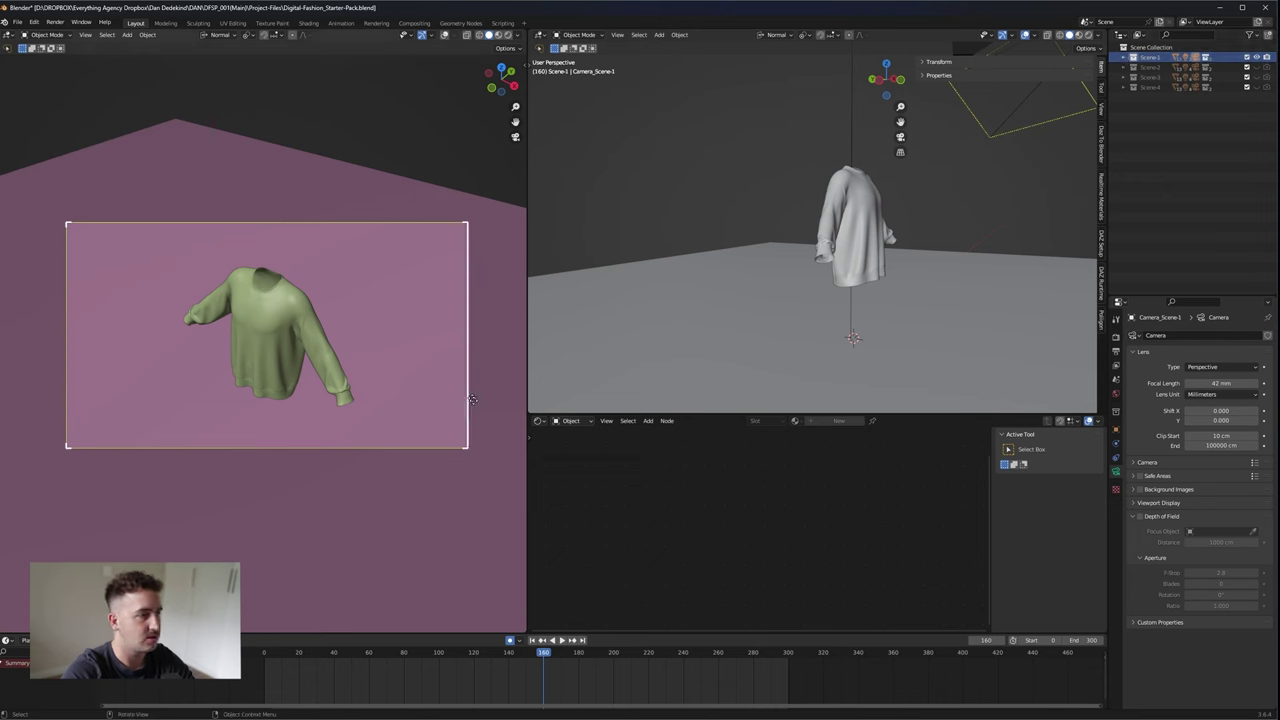
{"action": "left_click", "coordinate": [503, 37]}
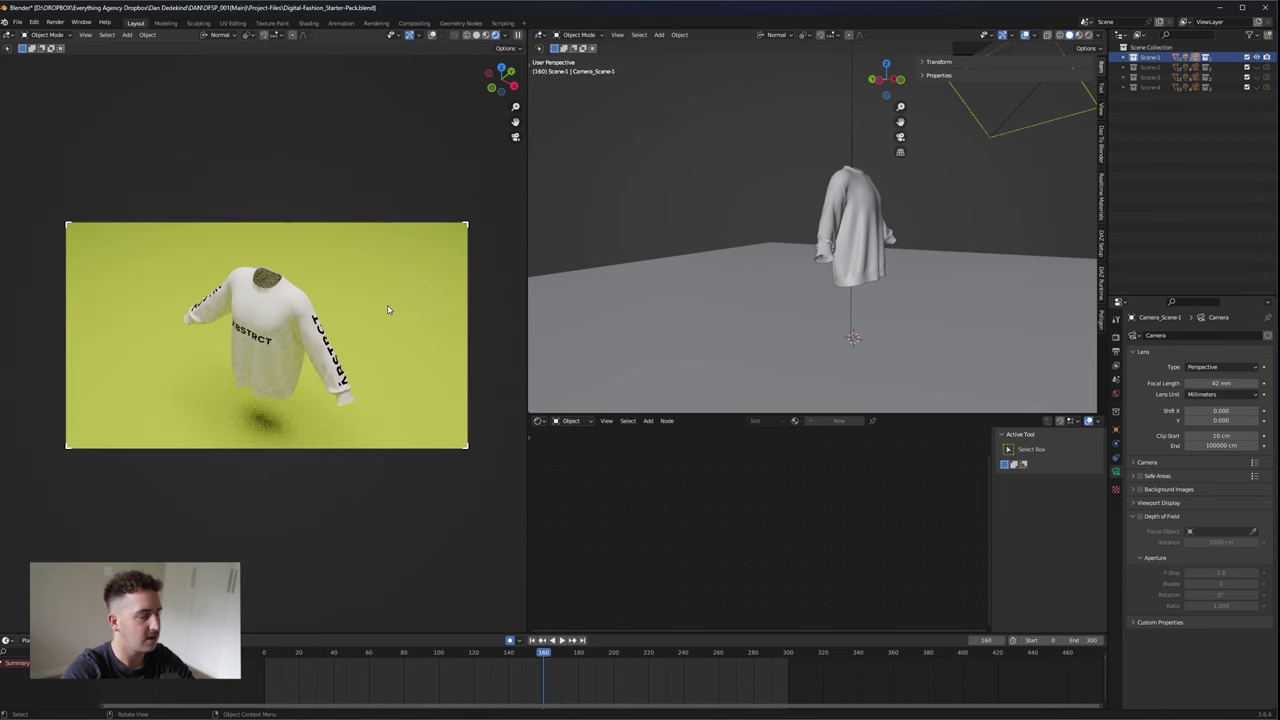
{"action": "scroll", "coordinate": [310, 323], "scroll_direction": "up", "scroll_amount": 1}
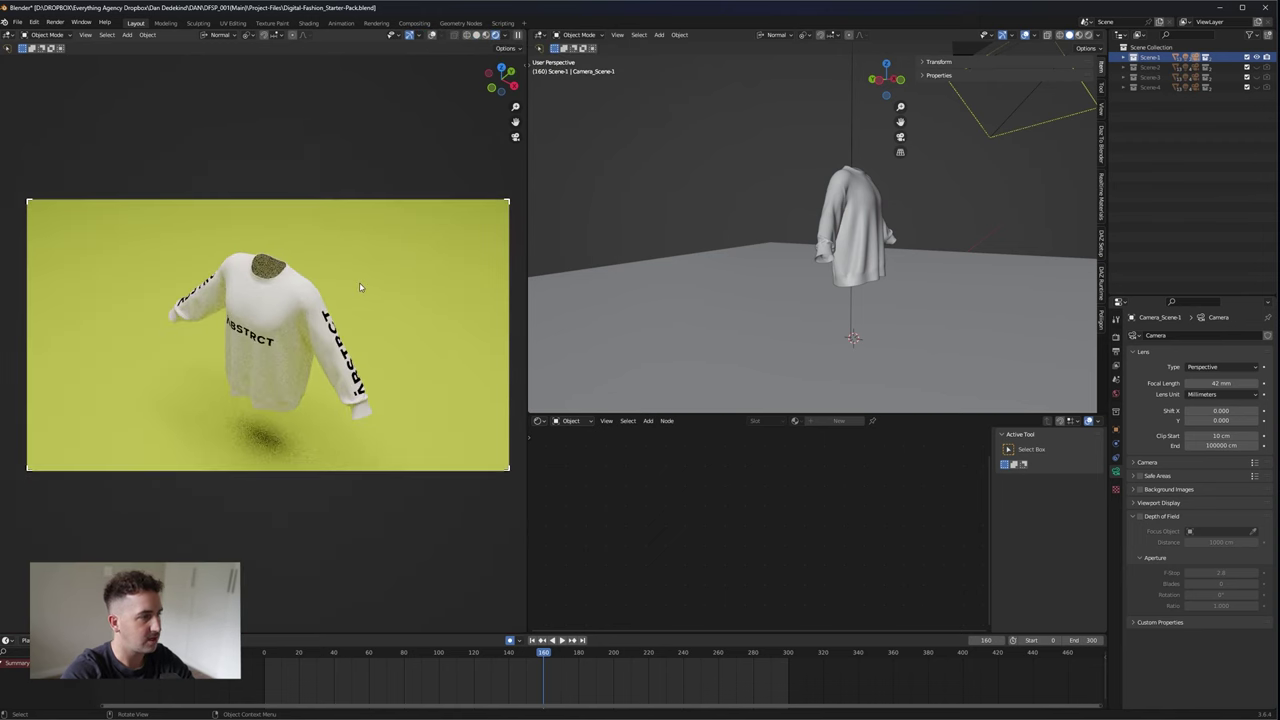
{"action": "scroll", "coordinate": [339, 308], "scroll_direction": "up", "scroll_amount": 1}
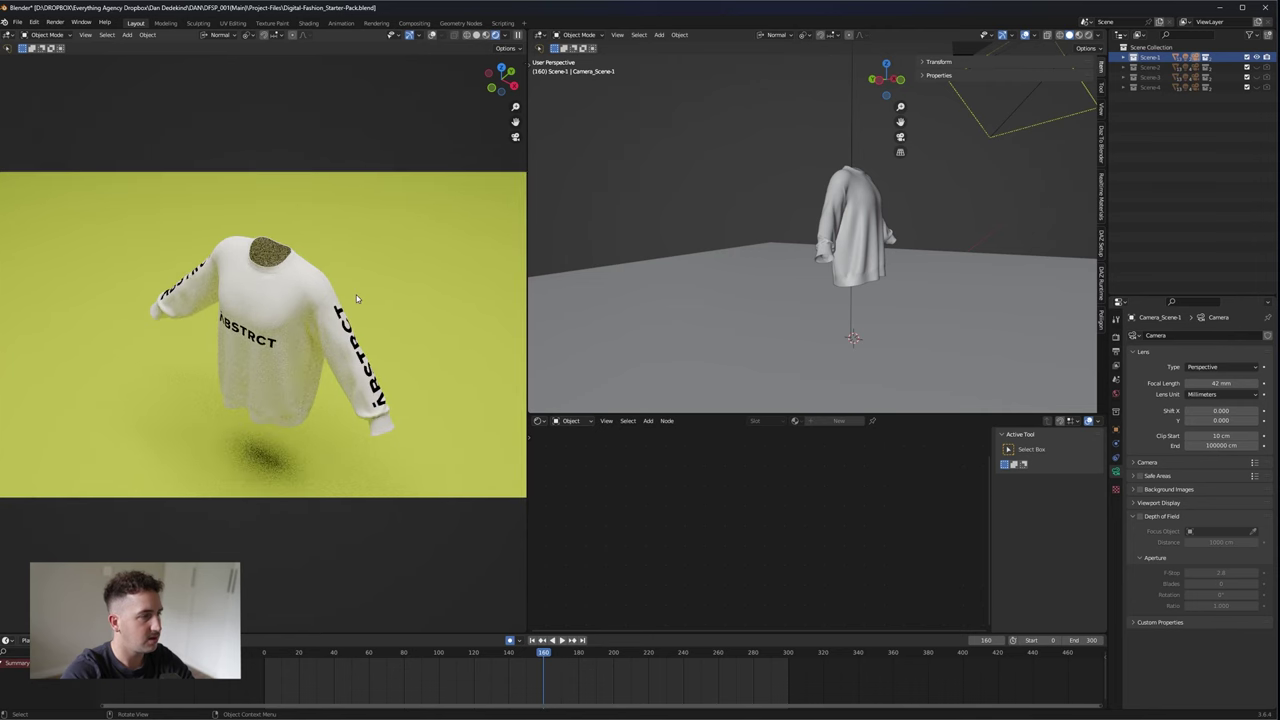
{"action": "scroll", "coordinate": [356, 298], "scroll_direction": "down", "scroll_amount": 1}
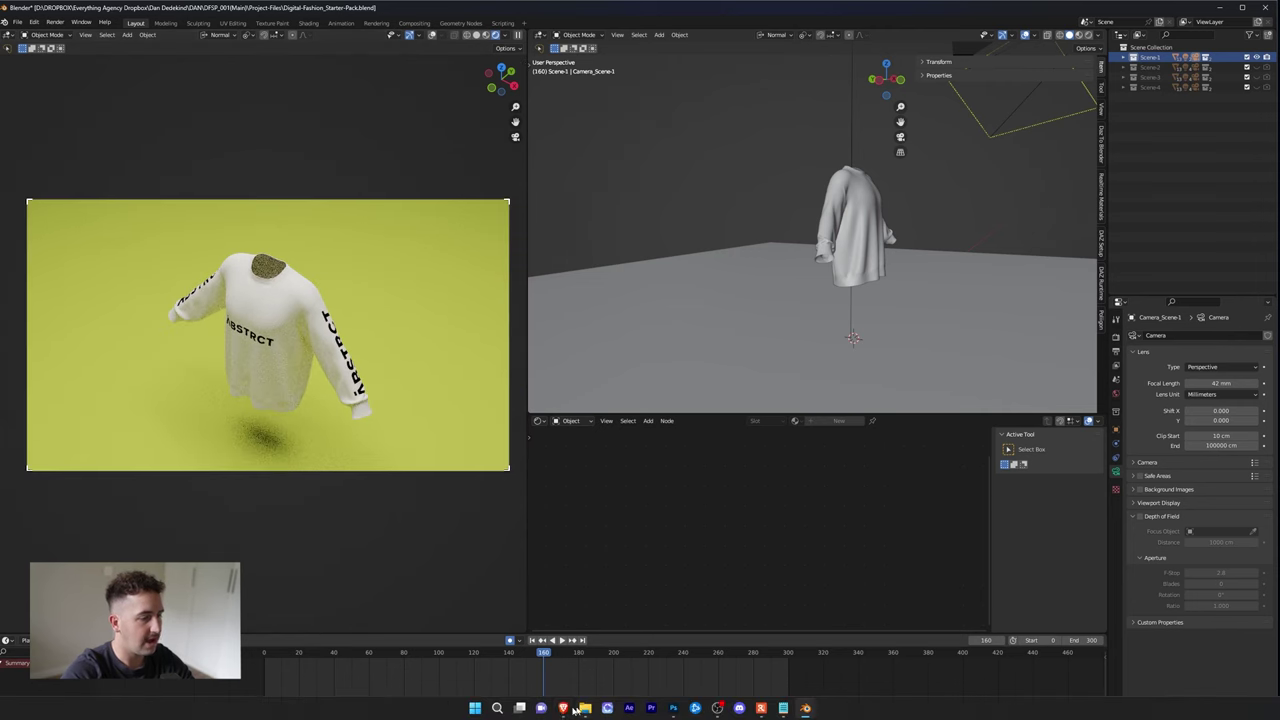
- Switch to the browser, examine the floating garment product images on the DrakeRelated Shop All page, and return to Blender
{"action": "mouse_move", "coordinate": [563, 708]}
{"action": "left_click", "coordinate": [569, 676]}
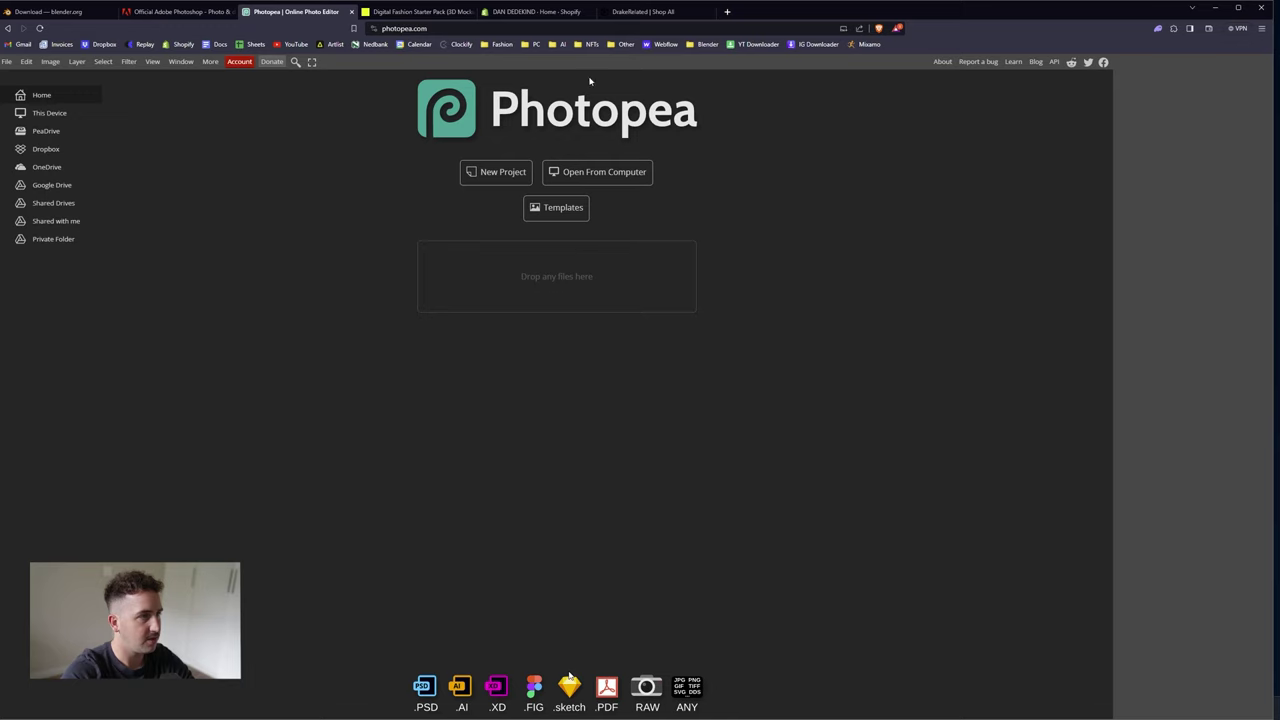
{"action": "left_click", "coordinate": [652, 11]}
{"action": "scroll", "coordinate": [593, 332], "scroll_direction": "down", "scroll_amount": 2}
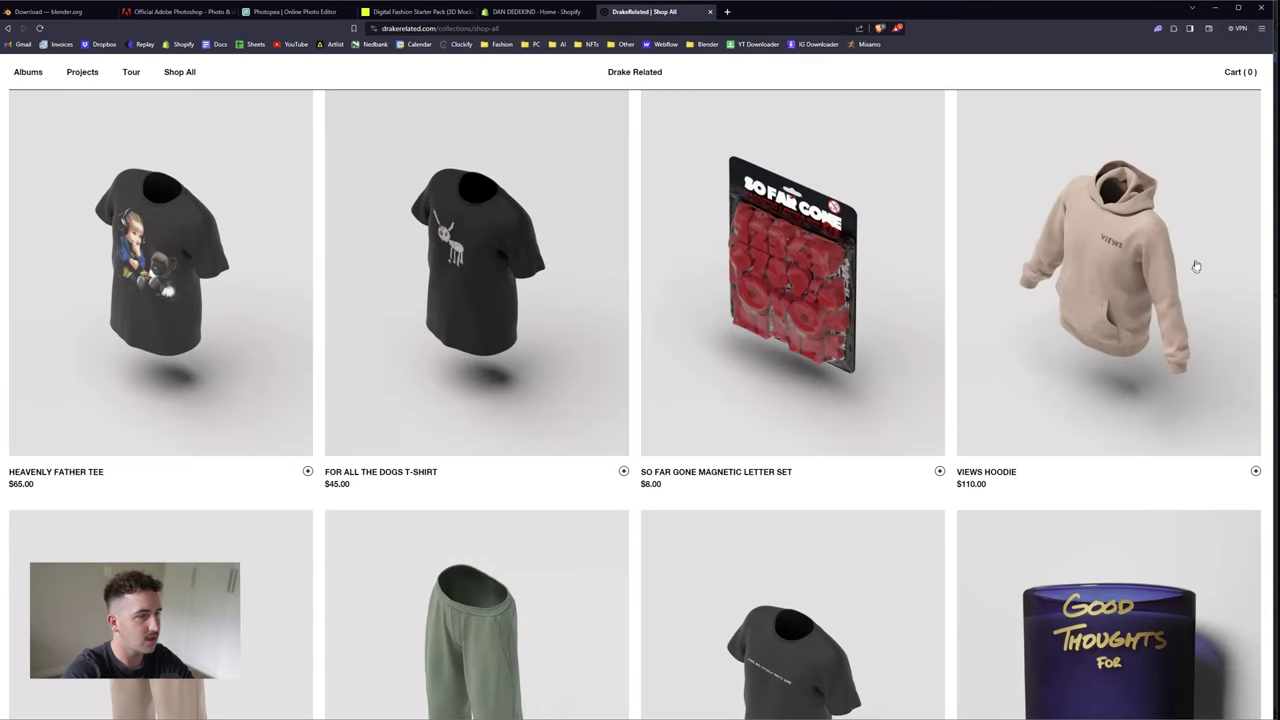
{"action": "scroll", "coordinate": [722, 414], "scroll_direction": "down", "scroll_amount": 3}
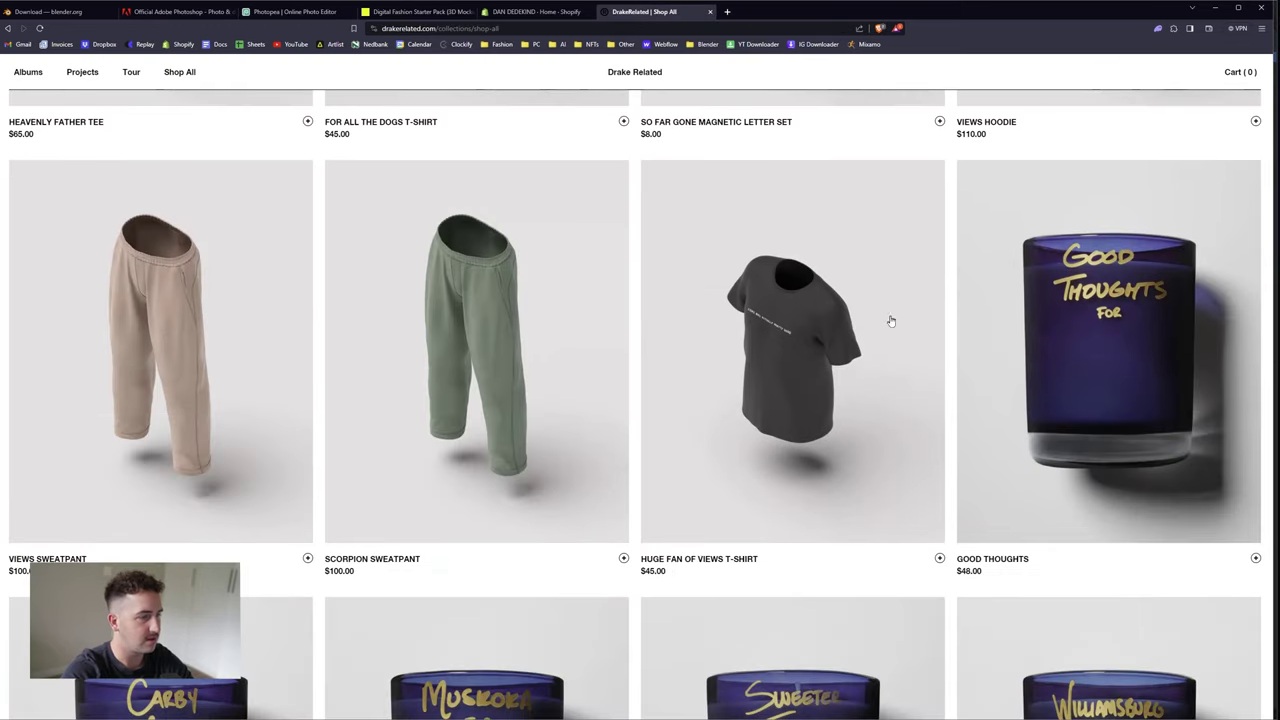
{"action": "scroll", "coordinate": [417, 366], "scroll_direction": "down", "scroll_amount": 3}
{"action": "scroll", "coordinate": [675, 339], "scroll_direction": "down", "scroll_amount": 4}
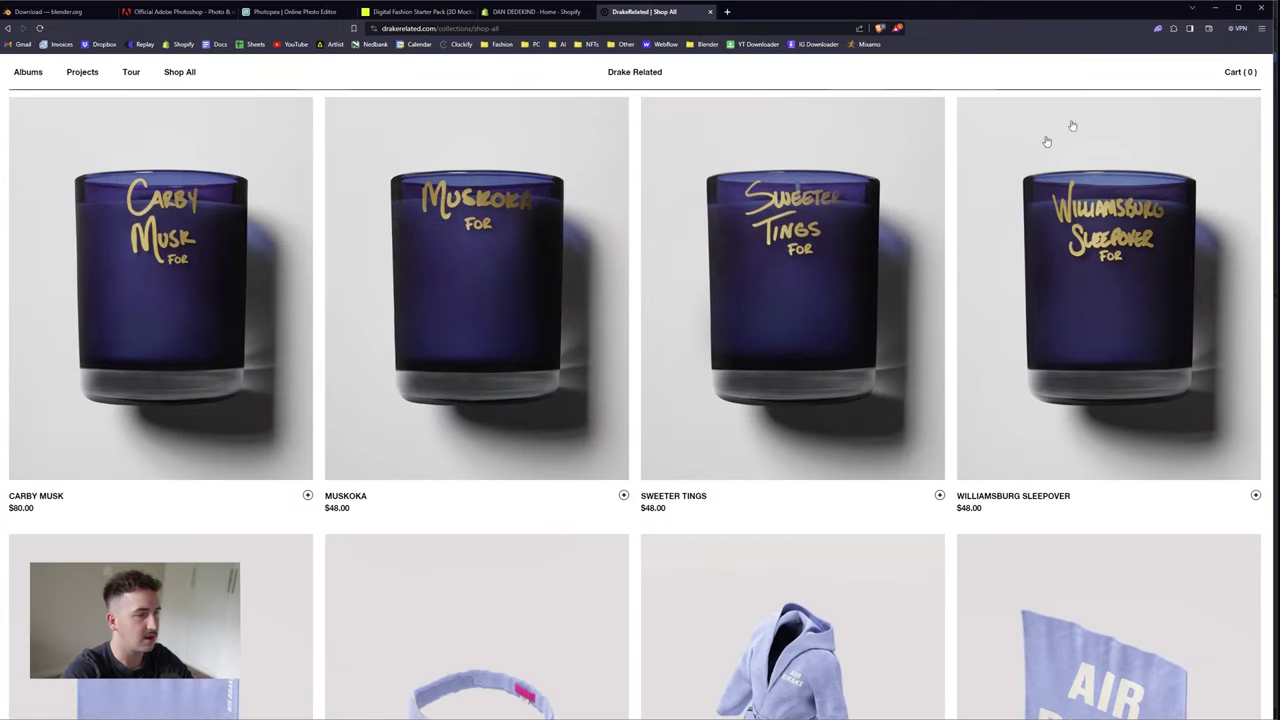
{"action": "left_click", "coordinate": [1217, 9]}
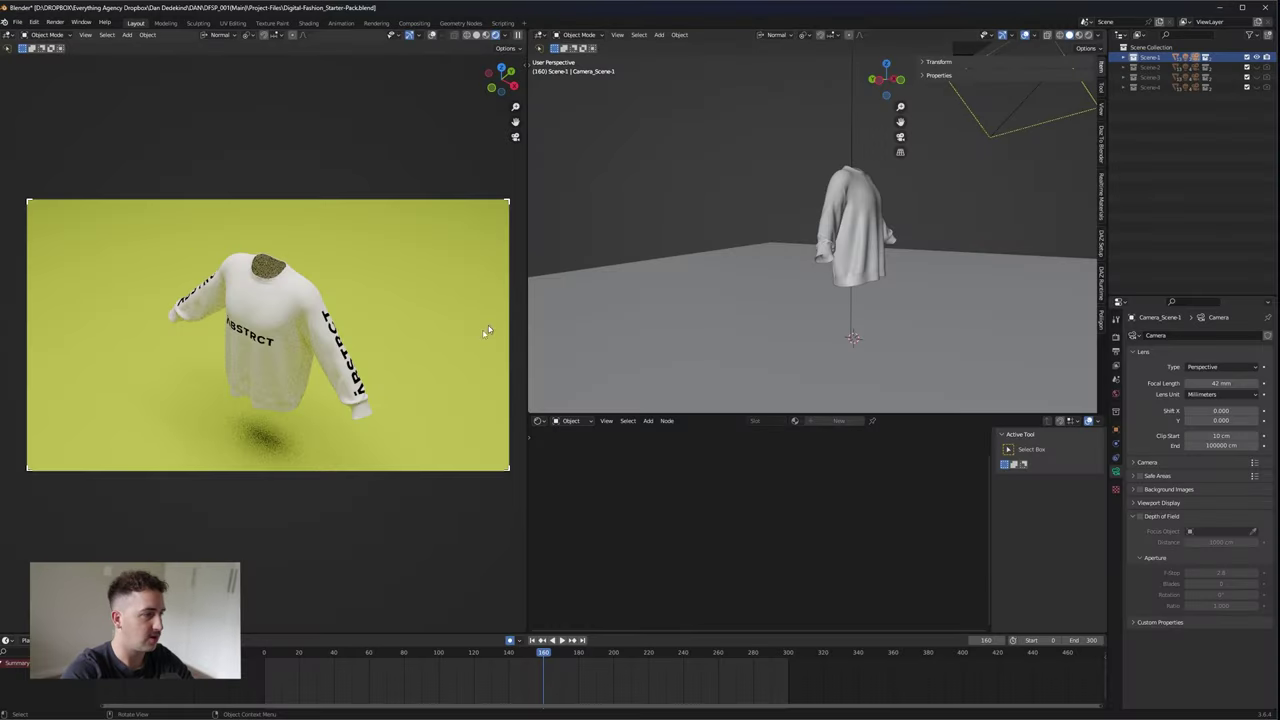
- Expand the Scene-1 collection and its Product_Static subcollection to list the garments
{"action": "left_click", "coordinate": [1125, 58]}
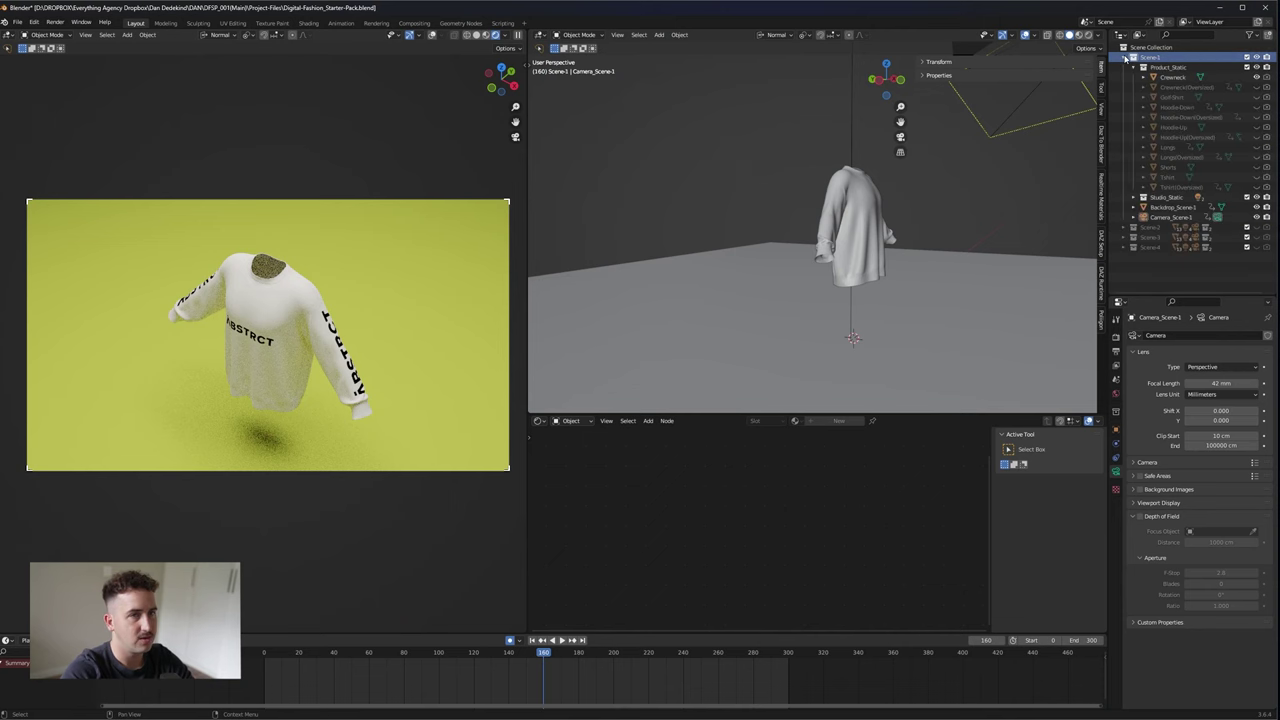
{"action": "left_click", "coordinate": [1134, 67]}
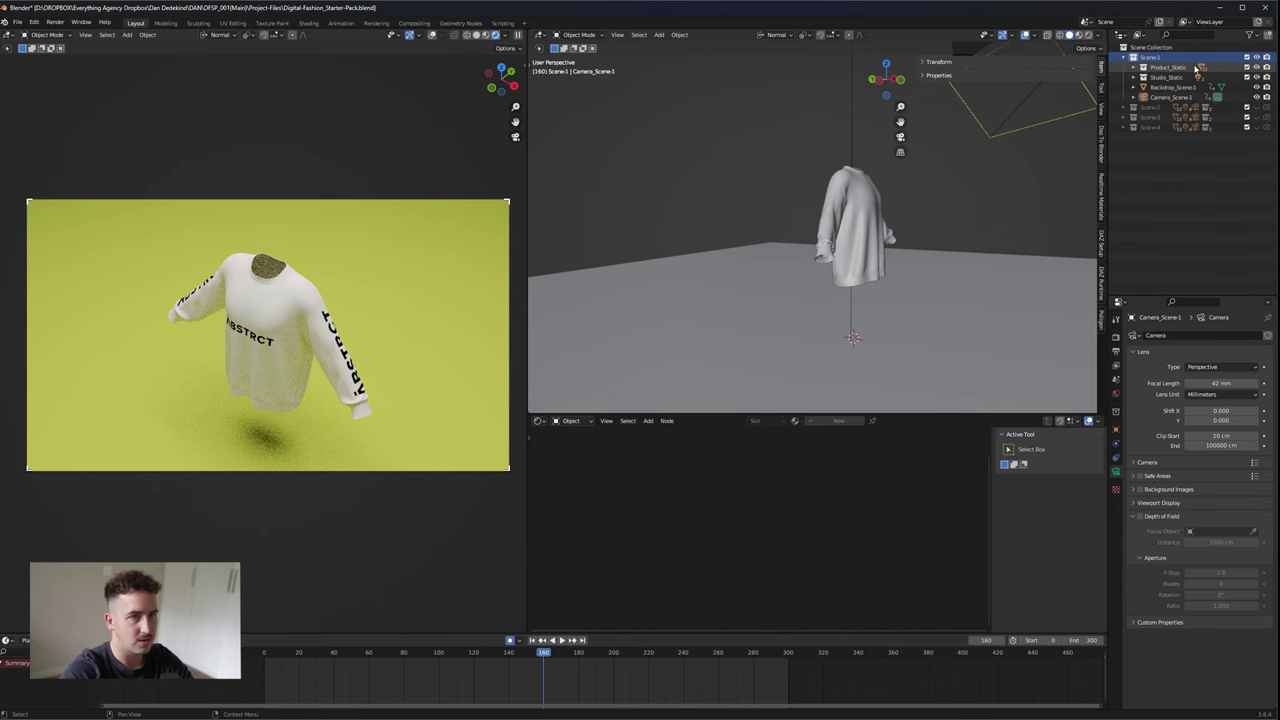
{"action": "left_click", "coordinate": [1134, 70]}
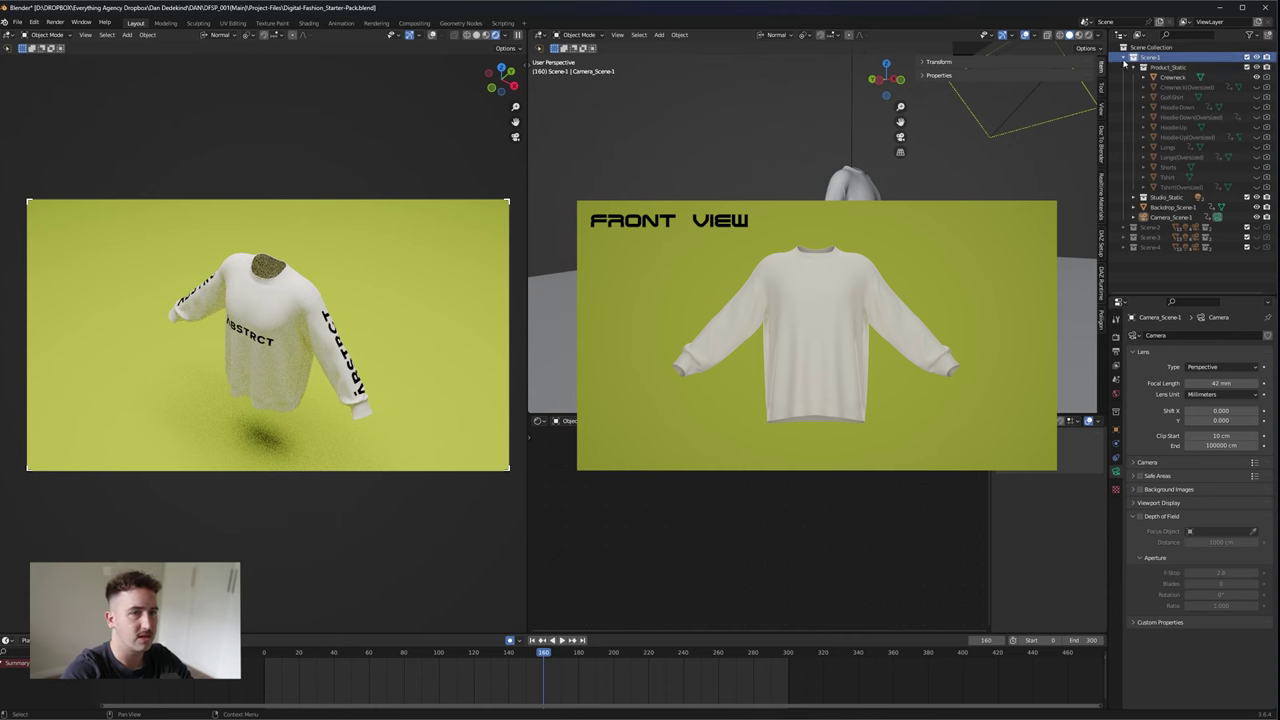
- Hide the Crewneck in Product_Static and preview the oversized crewneck and the golf shirt in its place
{"action": "left_click", "coordinate": [1257, 78]}
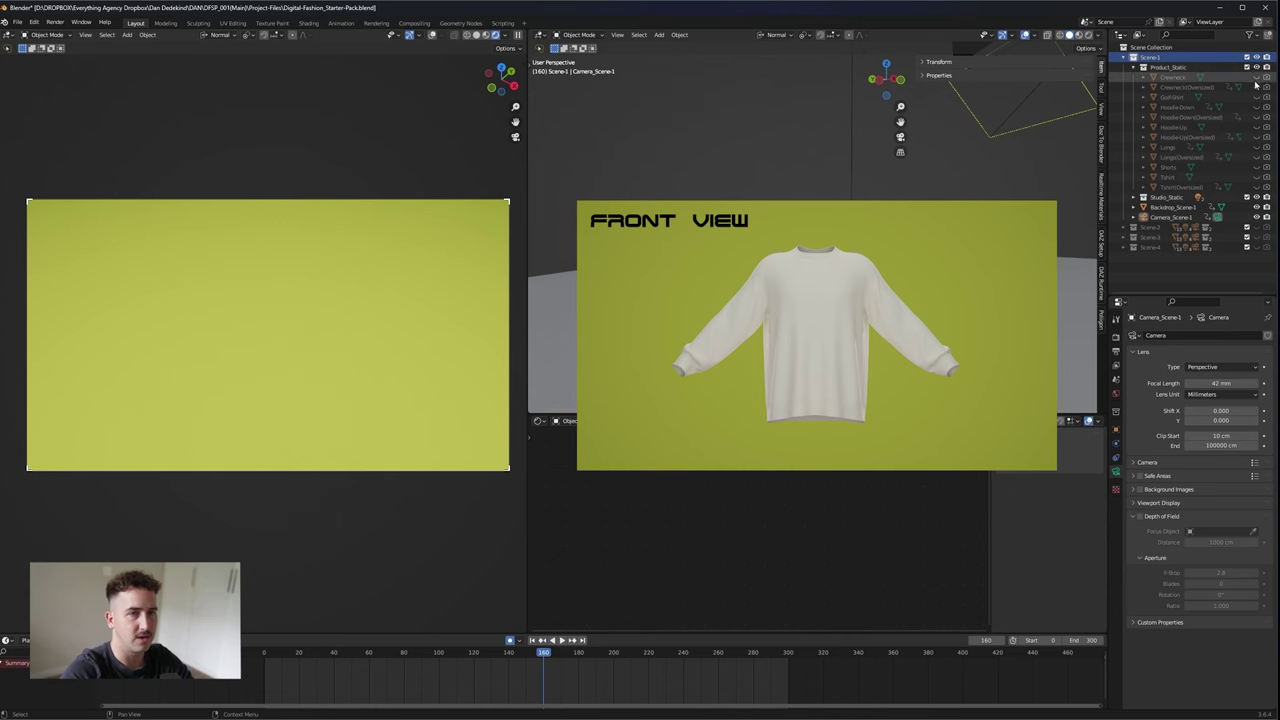
{"action": "left_click", "coordinate": [1257, 88]}
{"action": "left_click", "coordinate": [1257, 88]}
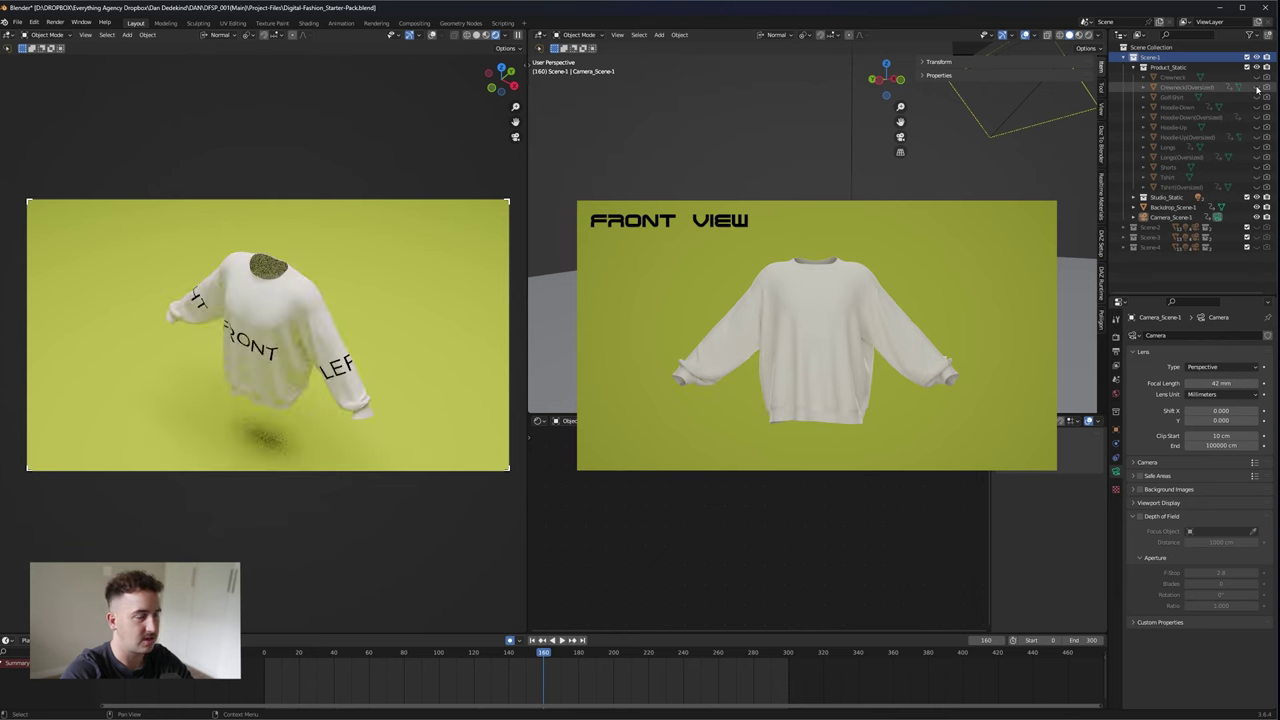
{"action": "left_click", "coordinate": [1257, 98]}
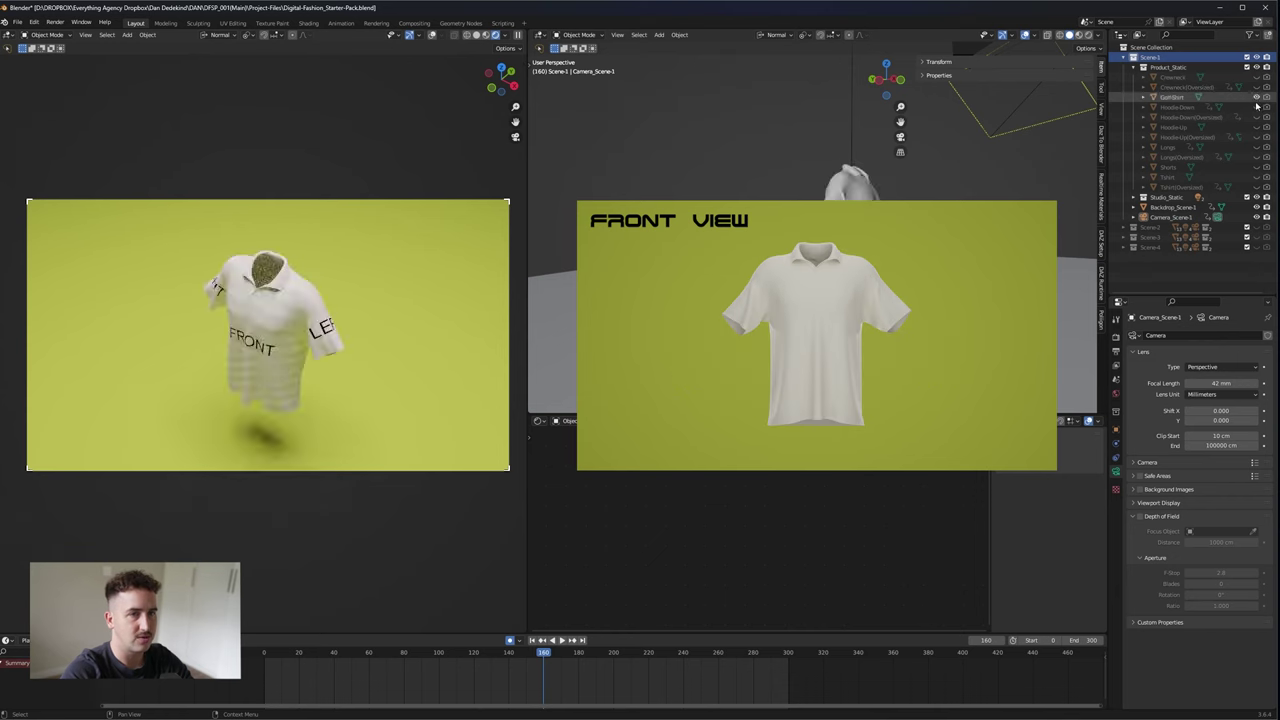
- Preview the hood-down and hood-up hoodies, including their oversized versions, one at a time in the Scene-1 camera view
{"action": "left_click", "coordinate": [1257, 108]}
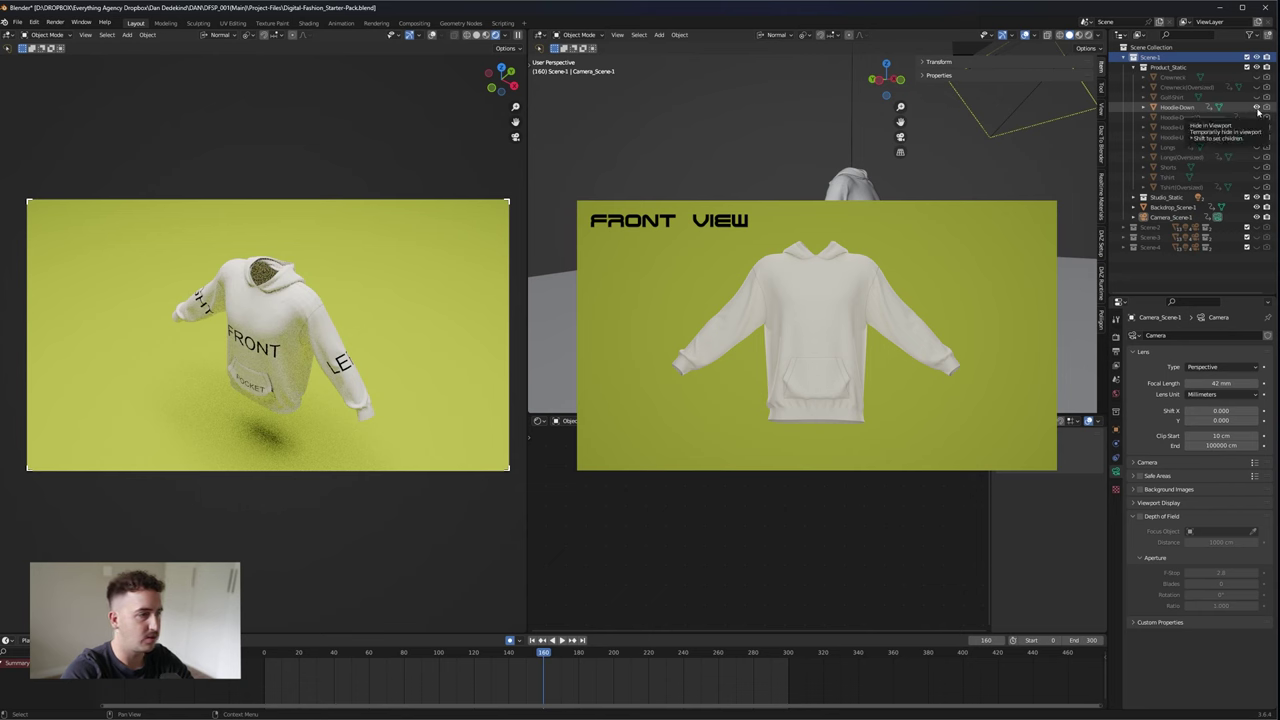
{"action": "left_click", "coordinate": [1257, 108]}
{"action": "left_click", "coordinate": [1257, 118]}
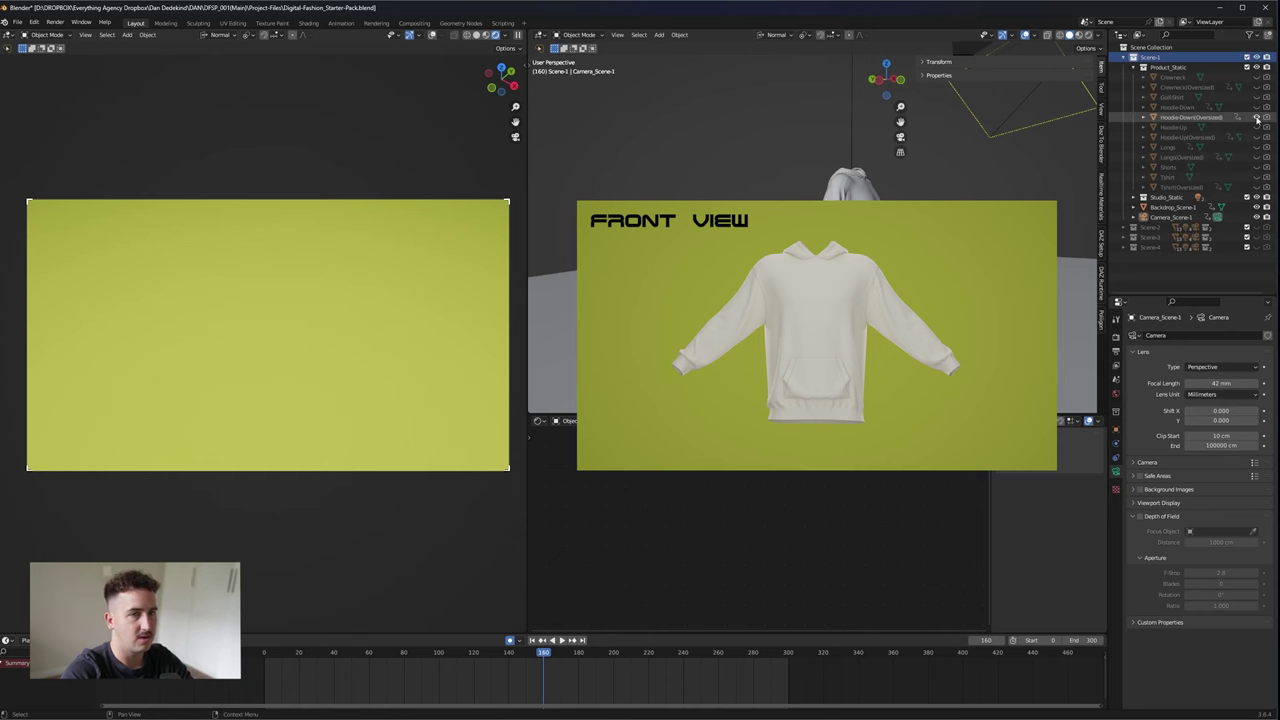
{"action": "left_click", "coordinate": [1257, 118]}
{"action": "left_click", "coordinate": [1257, 128]}
{"action": "left_click", "coordinate": [1257, 128]}
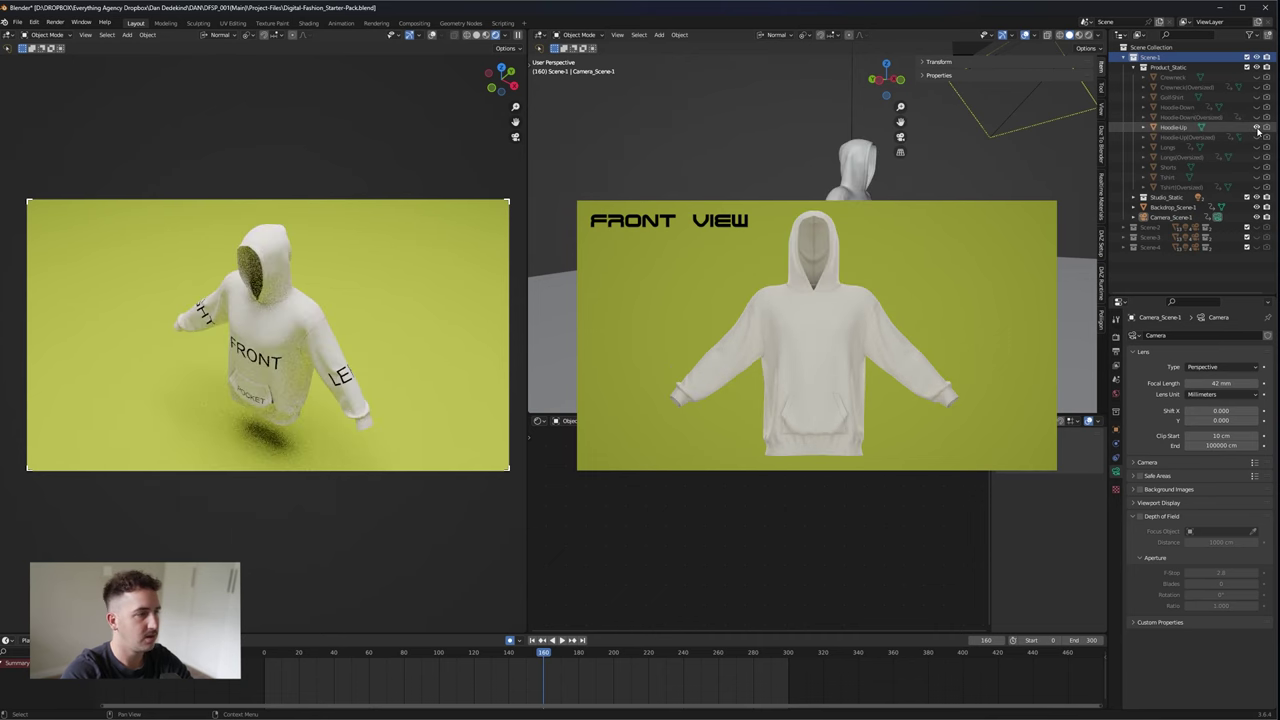
{"action": "left_click", "coordinate": [1257, 128]}
{"action": "left_click", "coordinate": [1257, 137]}
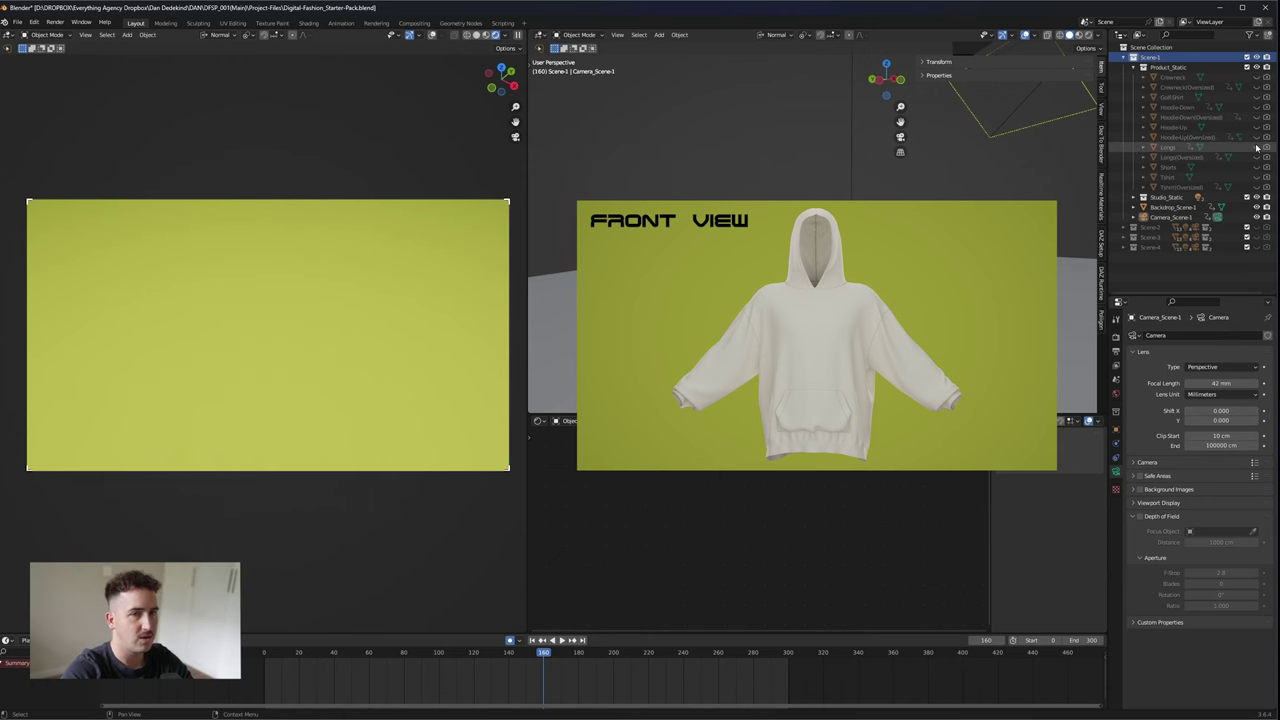
- Preview Longs, Longs(Oversized) and Shorts one at a time in the Scene-1 camera view
{"action": "left_click", "coordinate": [1257, 147]}
{"action": "left_click", "coordinate": [1257, 147]}
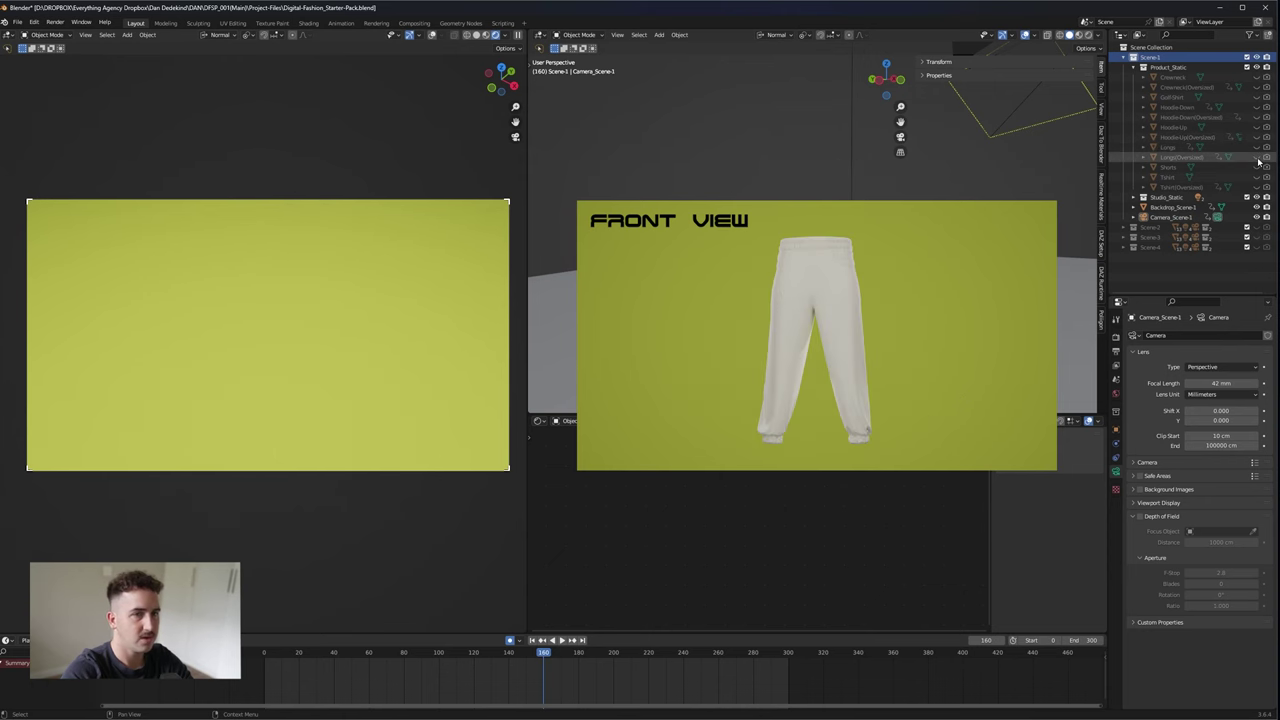
{"action": "left_click", "coordinate": [1257, 157]}
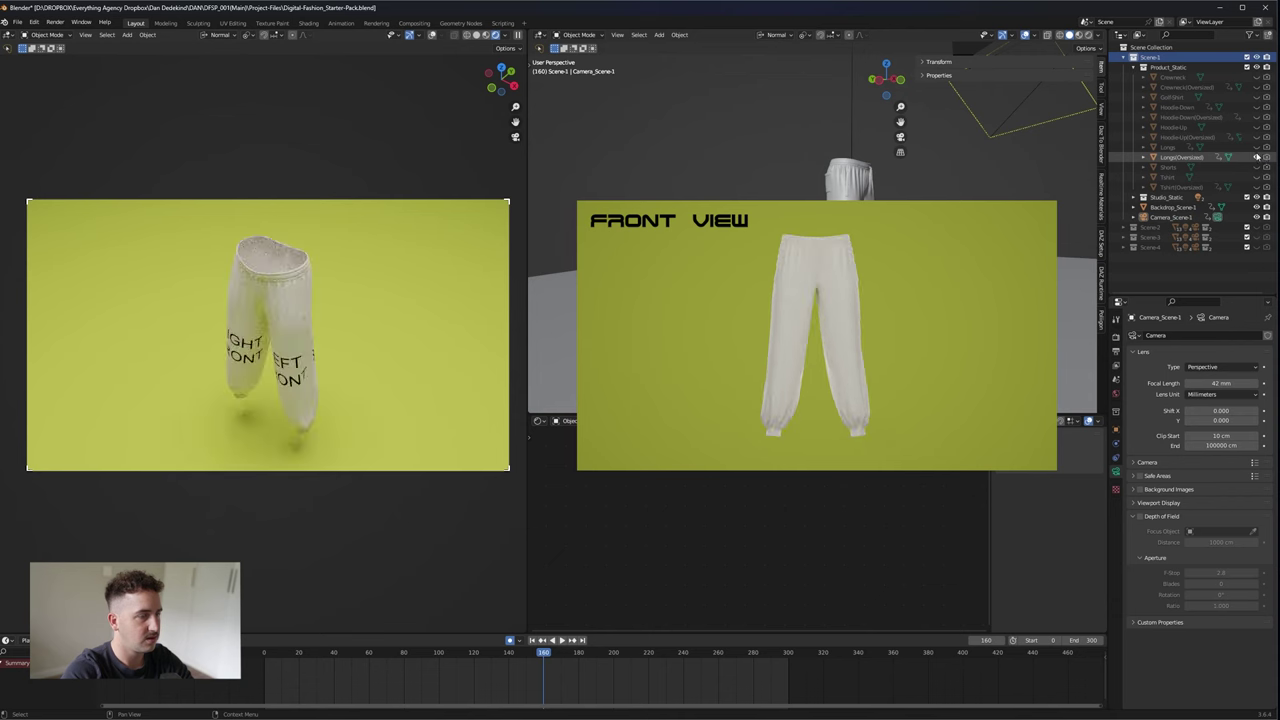
{"action": "left_click", "coordinate": [1257, 157]}
{"action": "left_click", "coordinate": [1257, 167]}
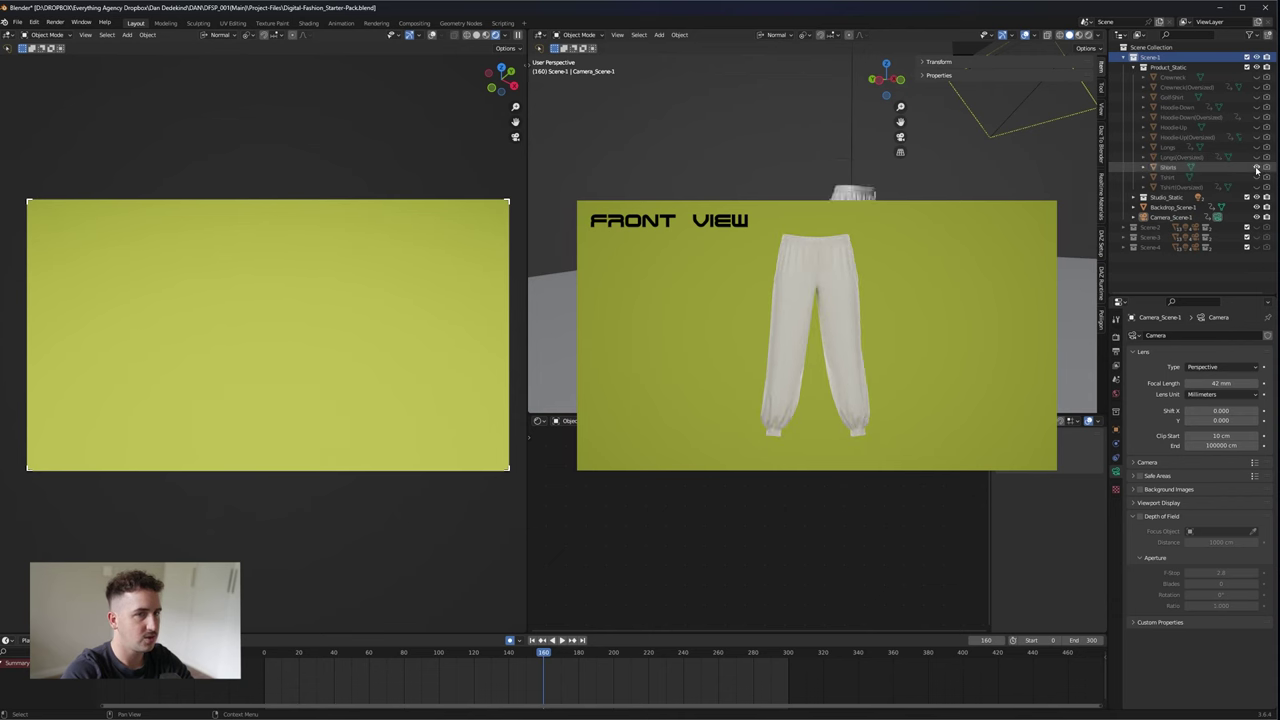
{"action": "left_click", "coordinate": [1256, 168]}
- Preview the regular and oversized T-shirts, hide them, and make the Crewneck visible again
{"action": "left_click", "coordinate": [1257, 177]}
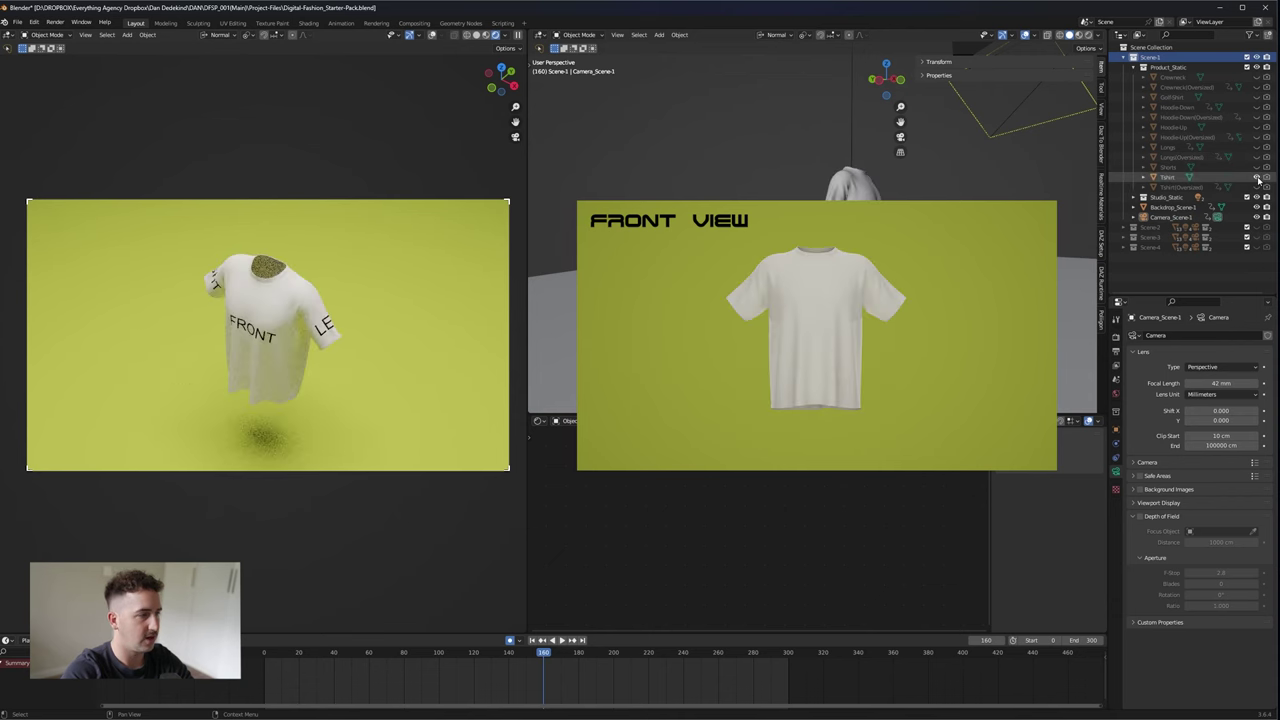
{"action": "left_click", "coordinate": [1257, 177]}
{"action": "left_click", "coordinate": [1257, 187]}
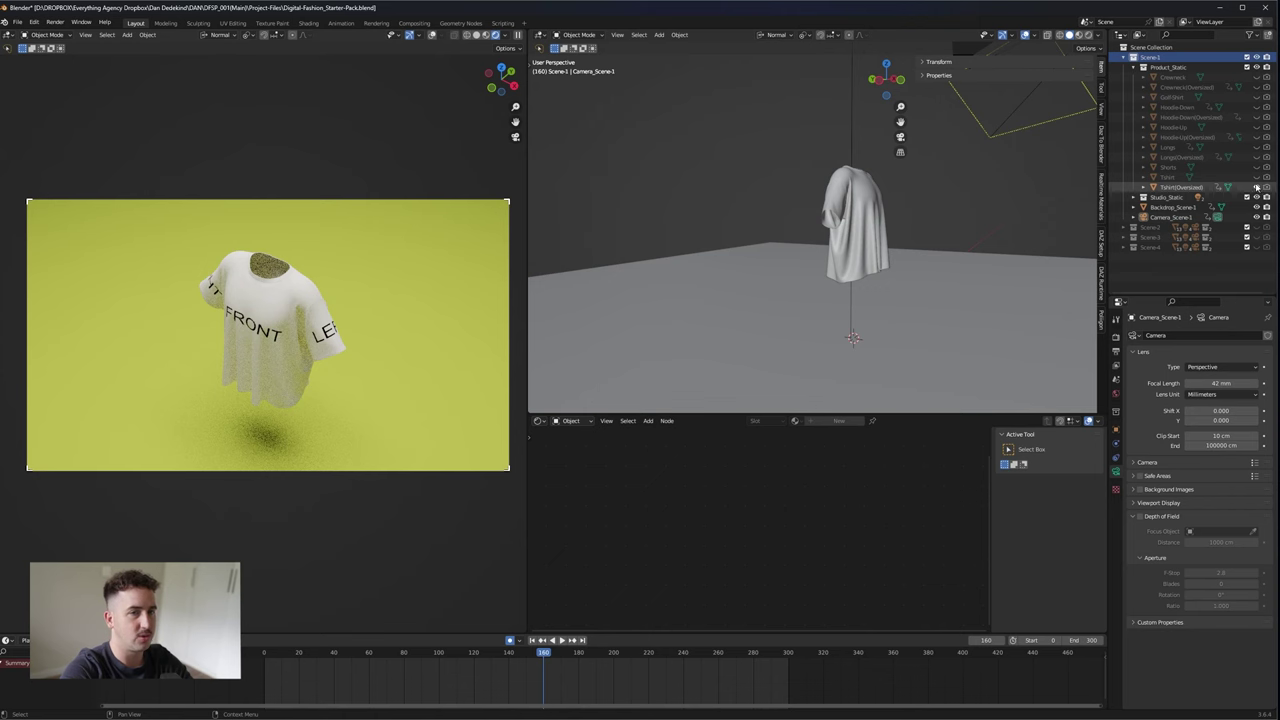
{"action": "left_click", "coordinate": [1257, 187]}
{"action": "left_click", "coordinate": [1258, 77]}
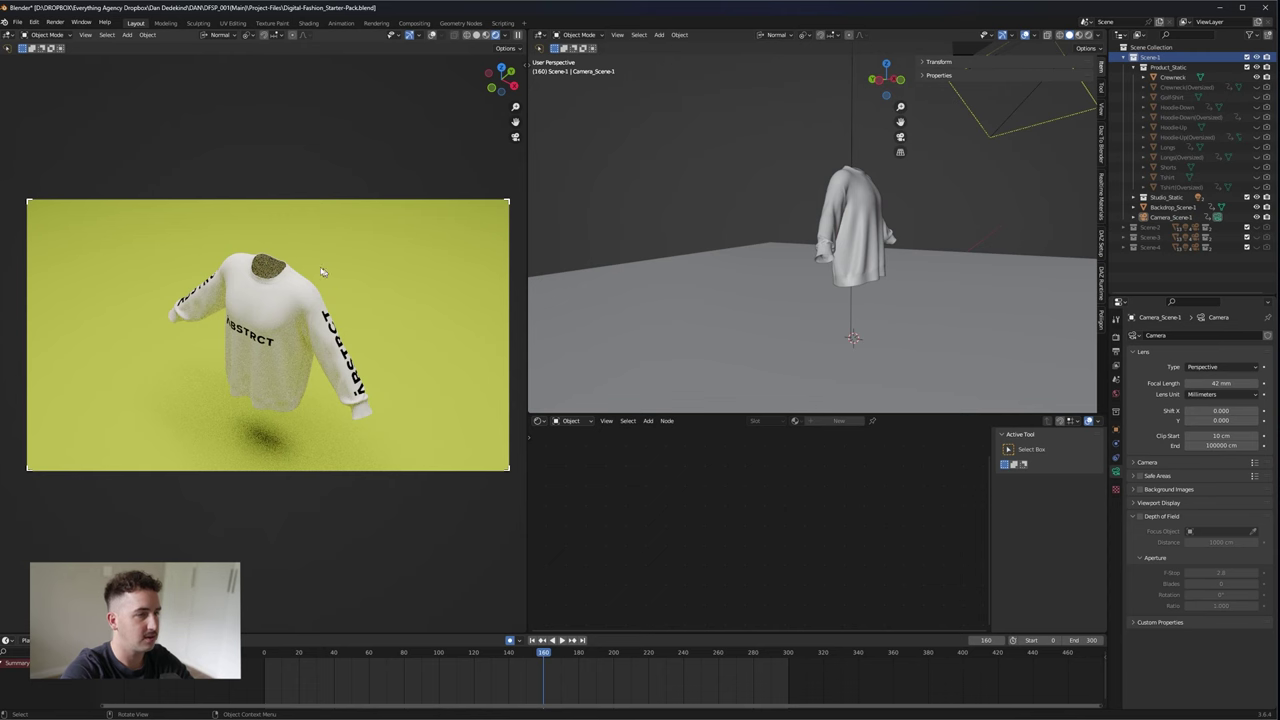
{"action": "left_click", "coordinate": [52, 23]}
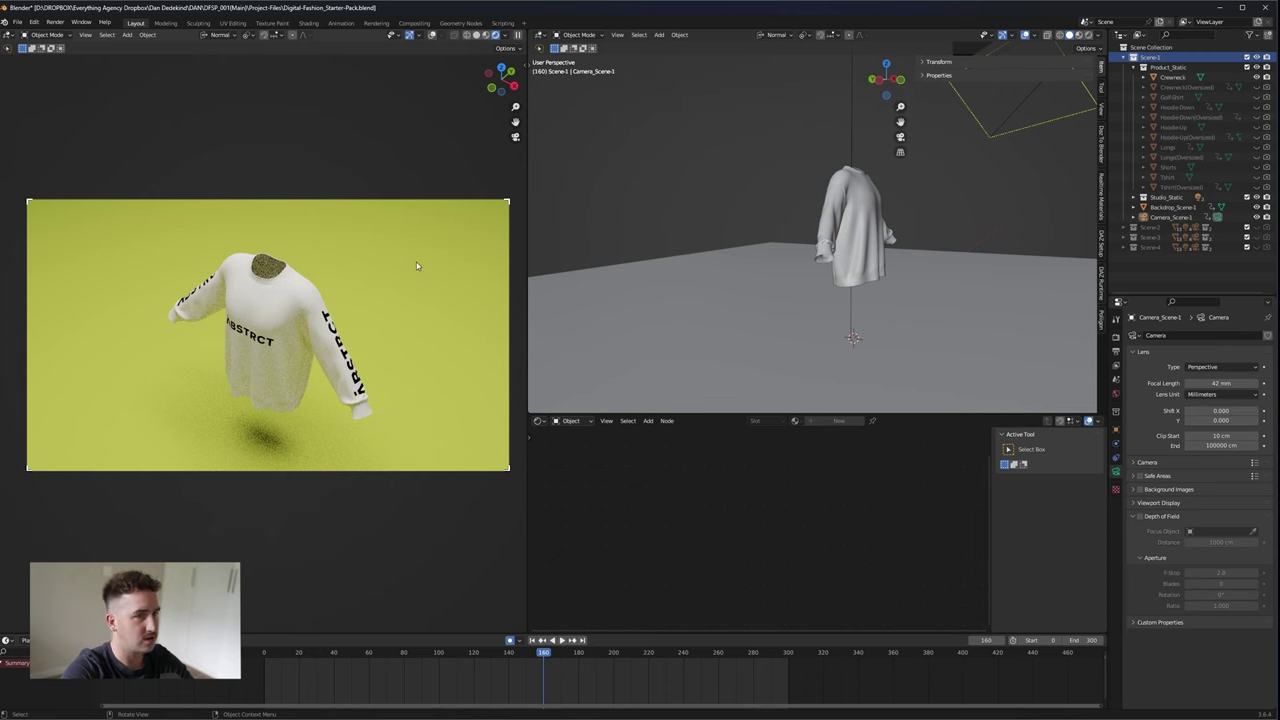
- Disable Scene-1 in viewport and renders, enable Scene-2 in both, and expand and select the Scene-2 collection
{"action": "left_click", "coordinate": [1124, 57]}
{"action": "left_click", "coordinate": [1256, 57]}
{"action": "left_click", "coordinate": [1266, 57]}
{"action": "left_click", "coordinate": [1266, 67]}
{"action": "left_click", "coordinate": [1256, 67]}
{"action": "left_click", "coordinate": [1124, 67]}
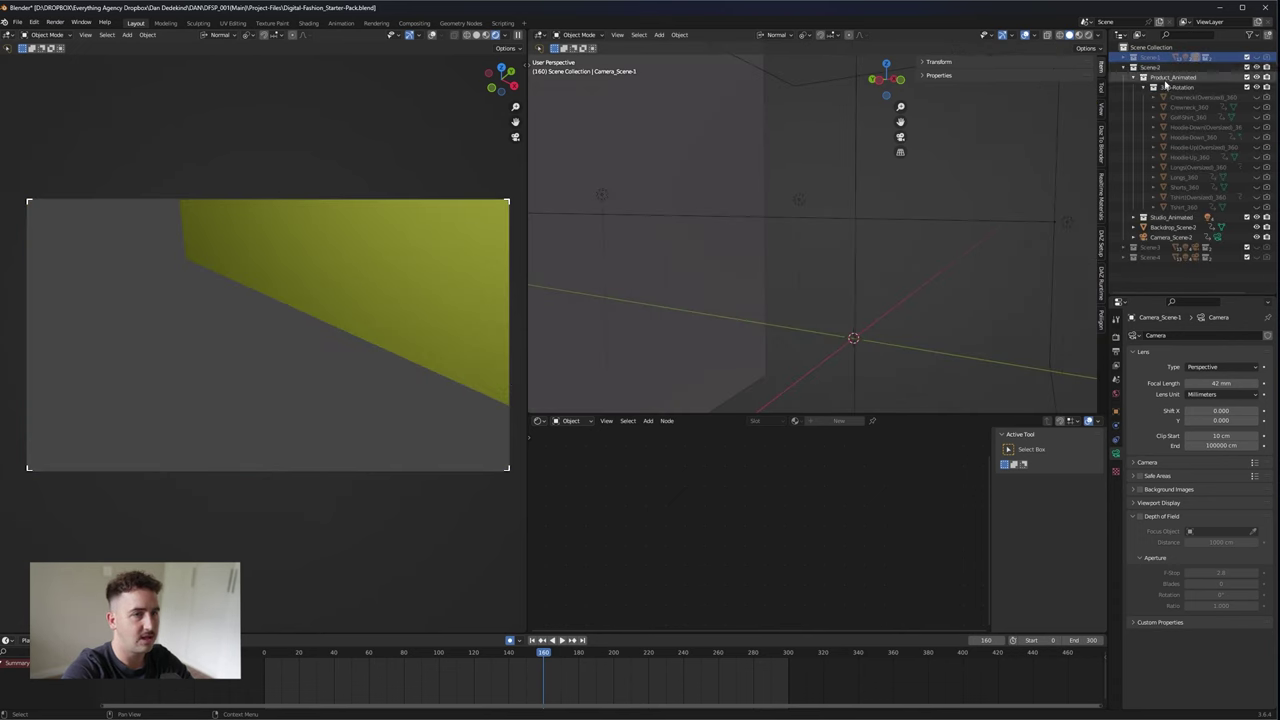
{"action": "left_click", "coordinate": [1238, 67]}
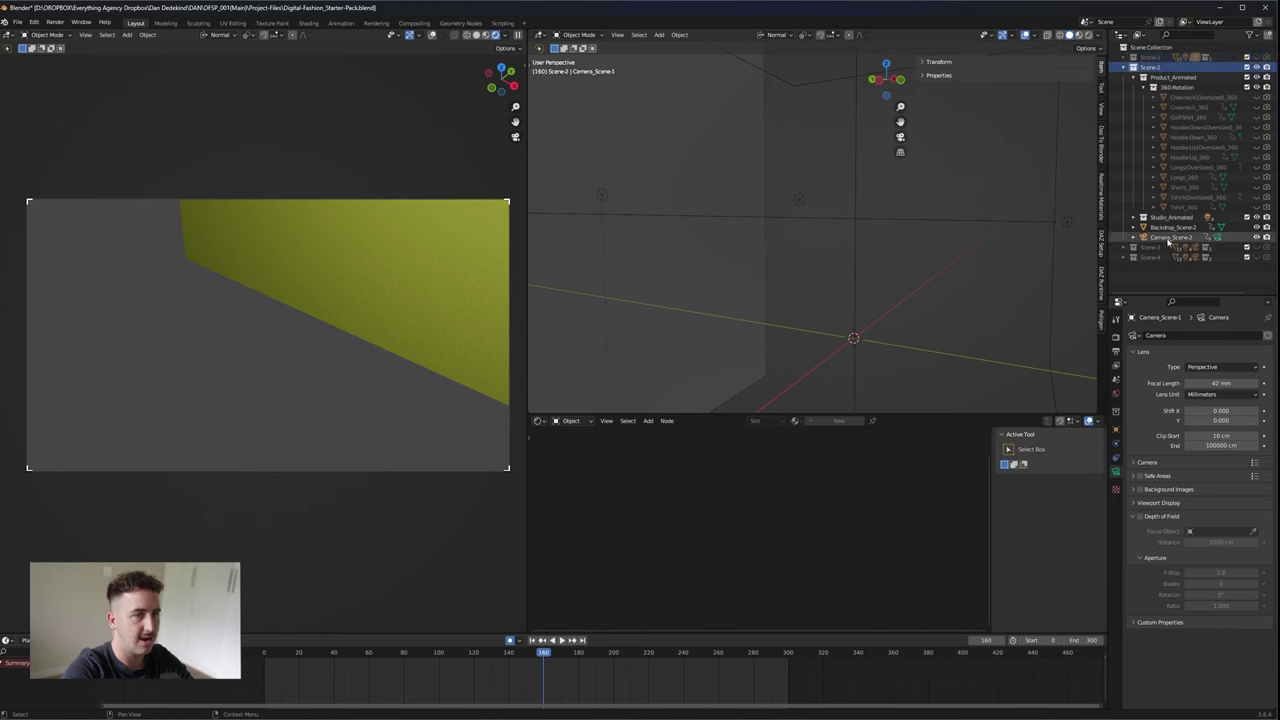
- Set Camera_Scene-2 as the active camera for the rendered view
{"action": "left_click", "coordinate": [1170, 238]}
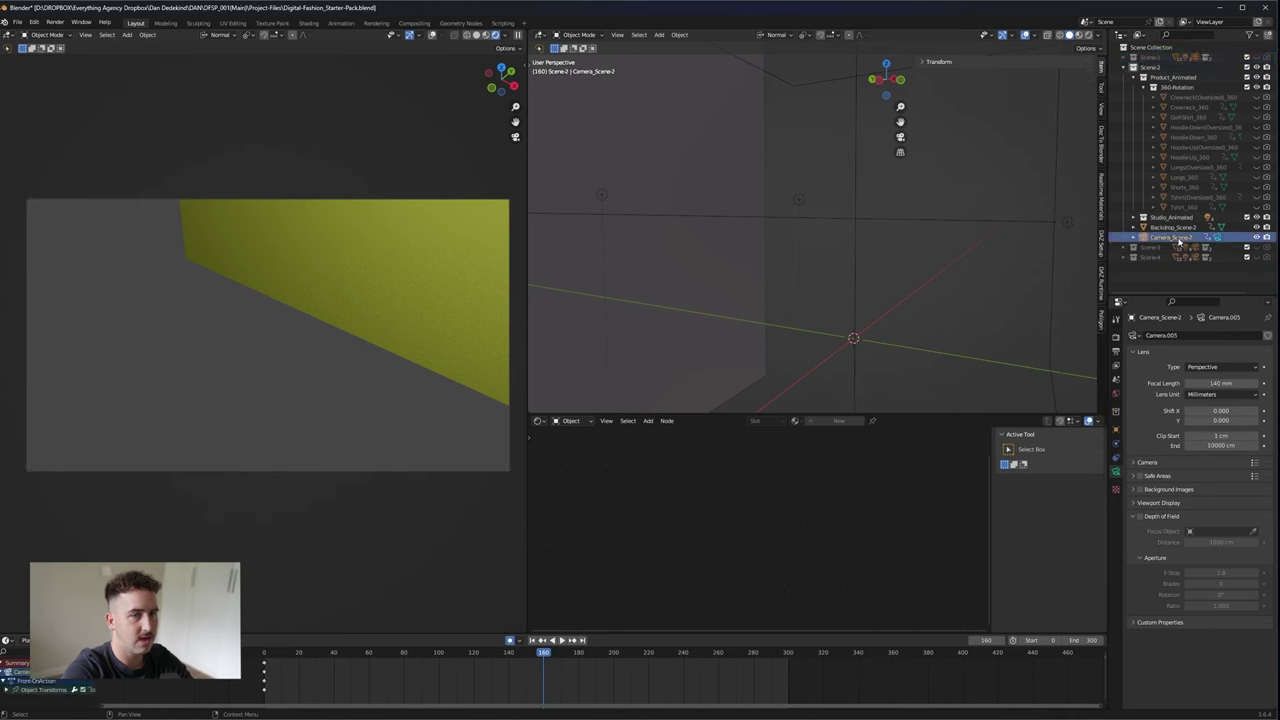
{"action": "left_click", "coordinate": [85, 34]}
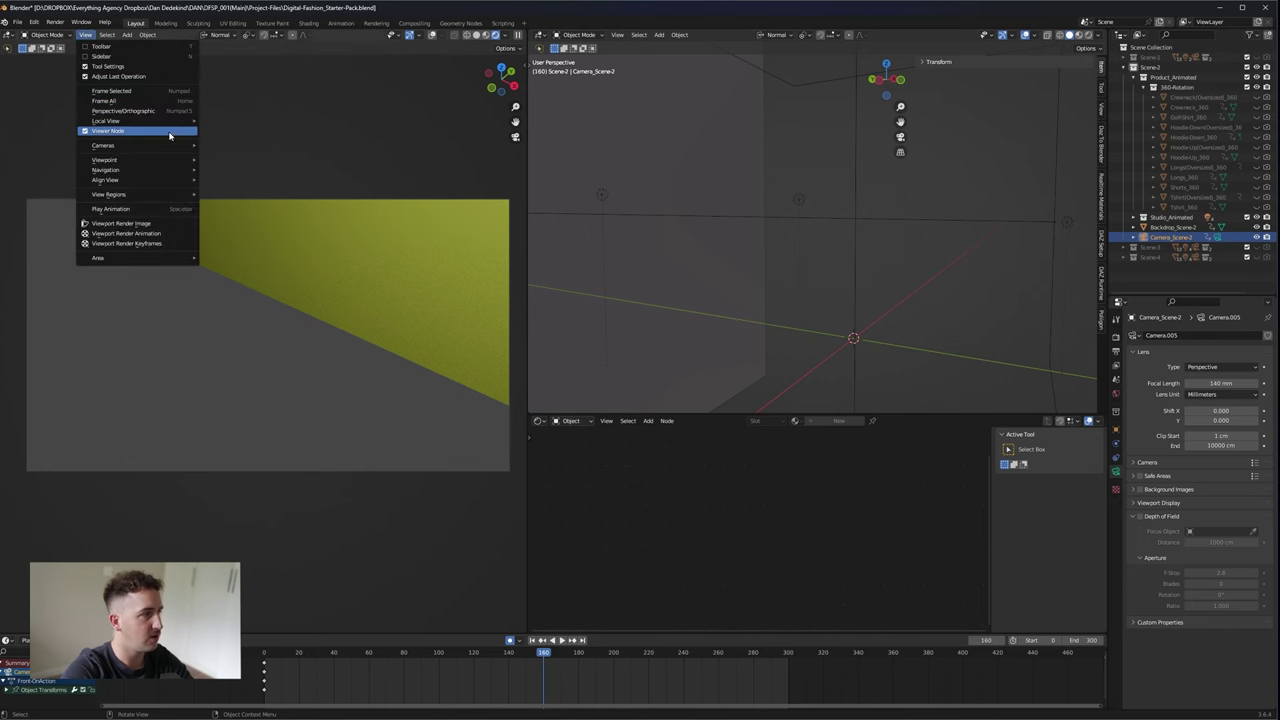
{"action": "mouse_move", "coordinate": [176, 145]}
{"action": "left_click", "coordinate": [253, 146]}
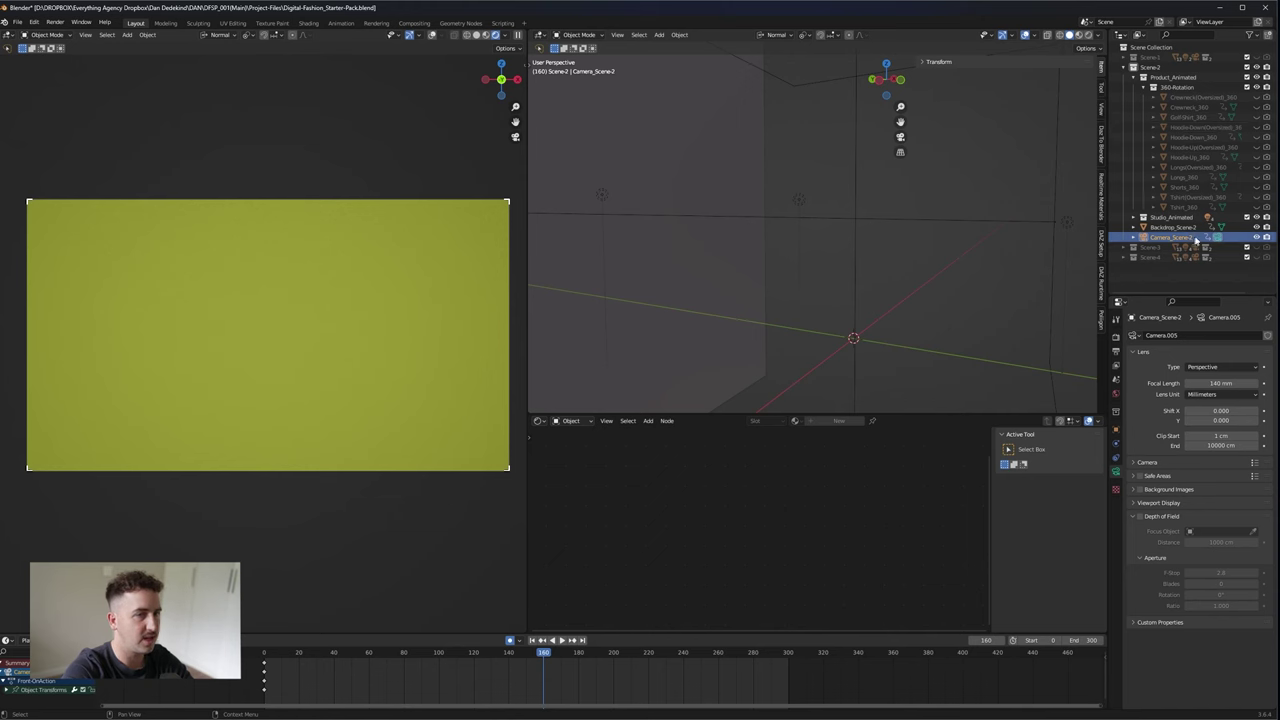
- Show Crewneck(Oversized)_360, play its rotation animation from the timeline start, and scrub to frame 273
{"action": "left_click", "coordinate": [1257, 98]}
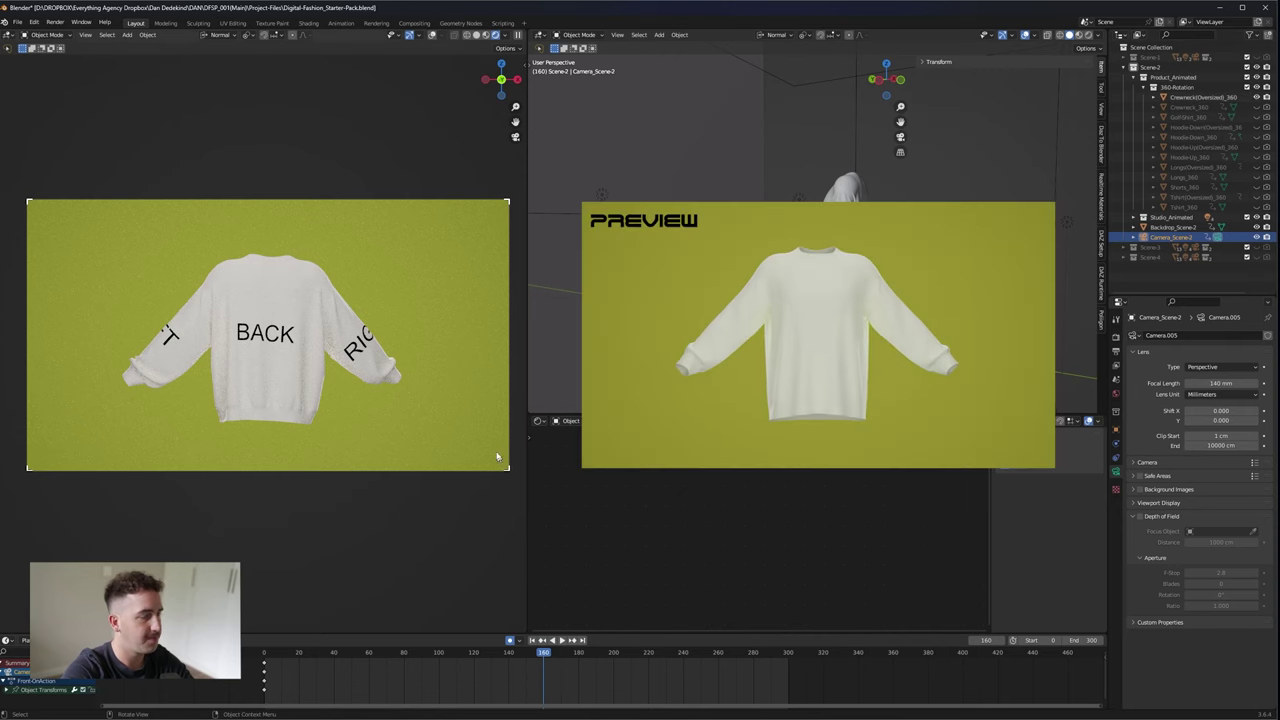
{"action": "left_click", "coordinate": [266, 656]}
{"action": "key", "text": "space"}
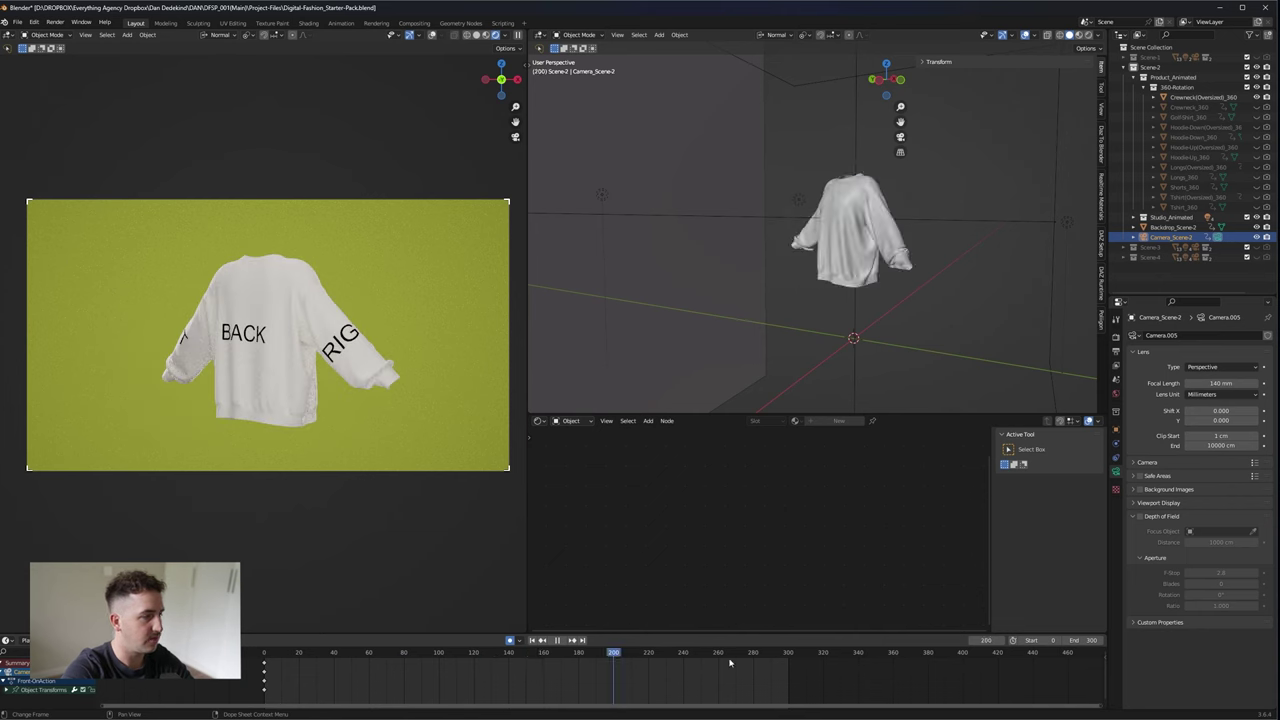
{"action": "left_click_drag", "start_coordinate": [738, 662], "coordinate": [741, 662]}
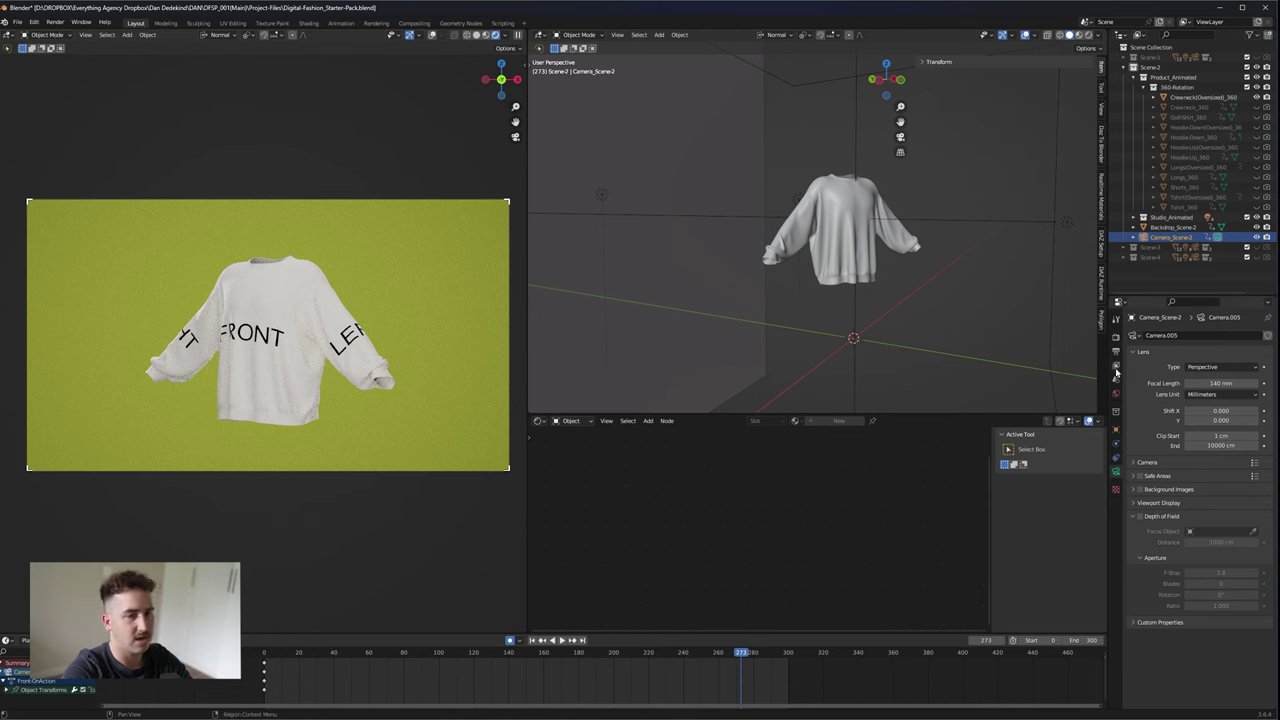
- Select Crewneck(Oversized)_360, collapse the Scene-2 collection, and disable Scene-2 in the viewport and renders
{"action": "left_click", "coordinate": [1190, 98]}
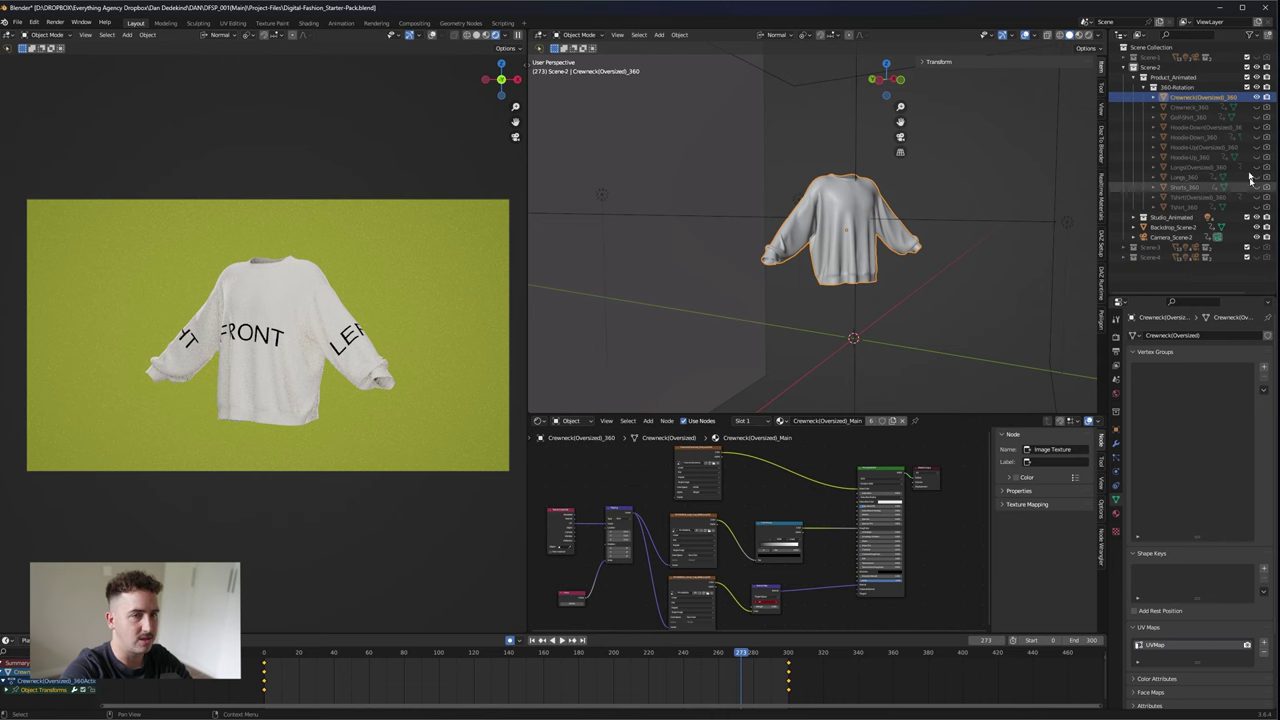
{"action": "left_click", "coordinate": [1133, 77]}
{"action": "left_click", "coordinate": [1123, 67]}
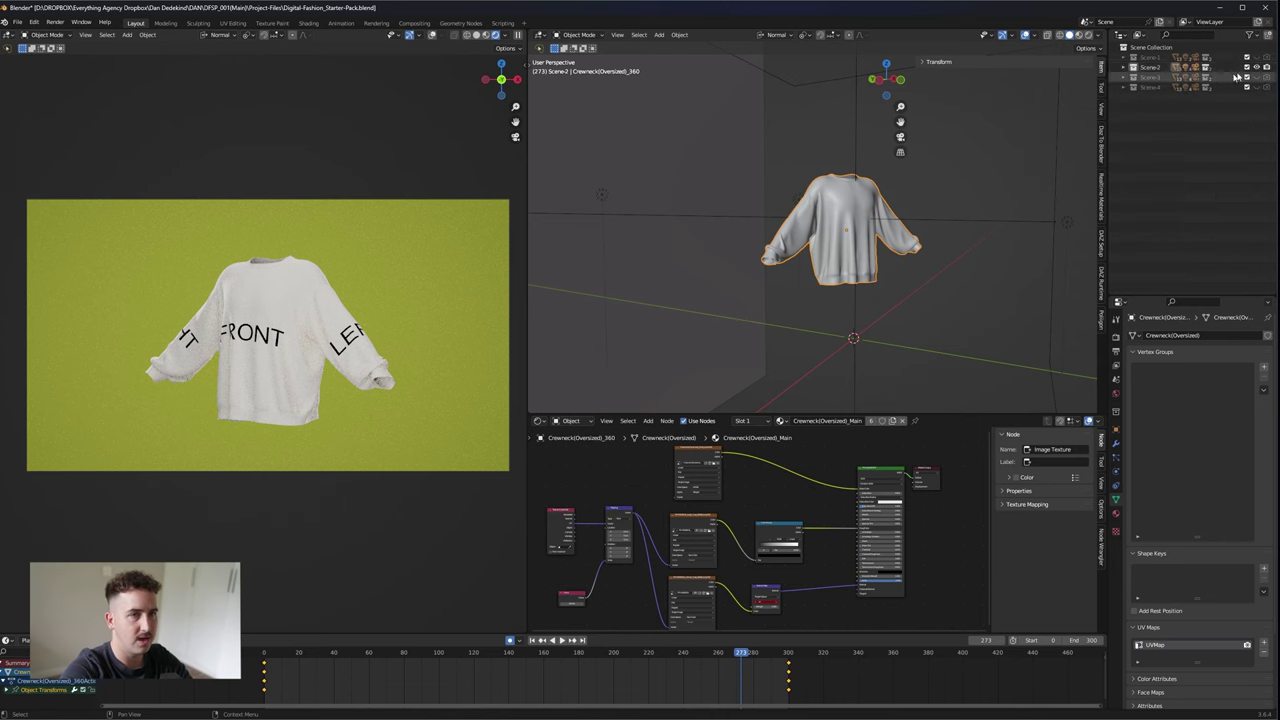
{"action": "left_click", "coordinate": [1257, 67]}
{"action": "left_click", "coordinate": [1267, 67]}
- Enable Scene-3 in the viewport and renders, select the collection and expand it
{"action": "left_click", "coordinate": [1260, 78]}
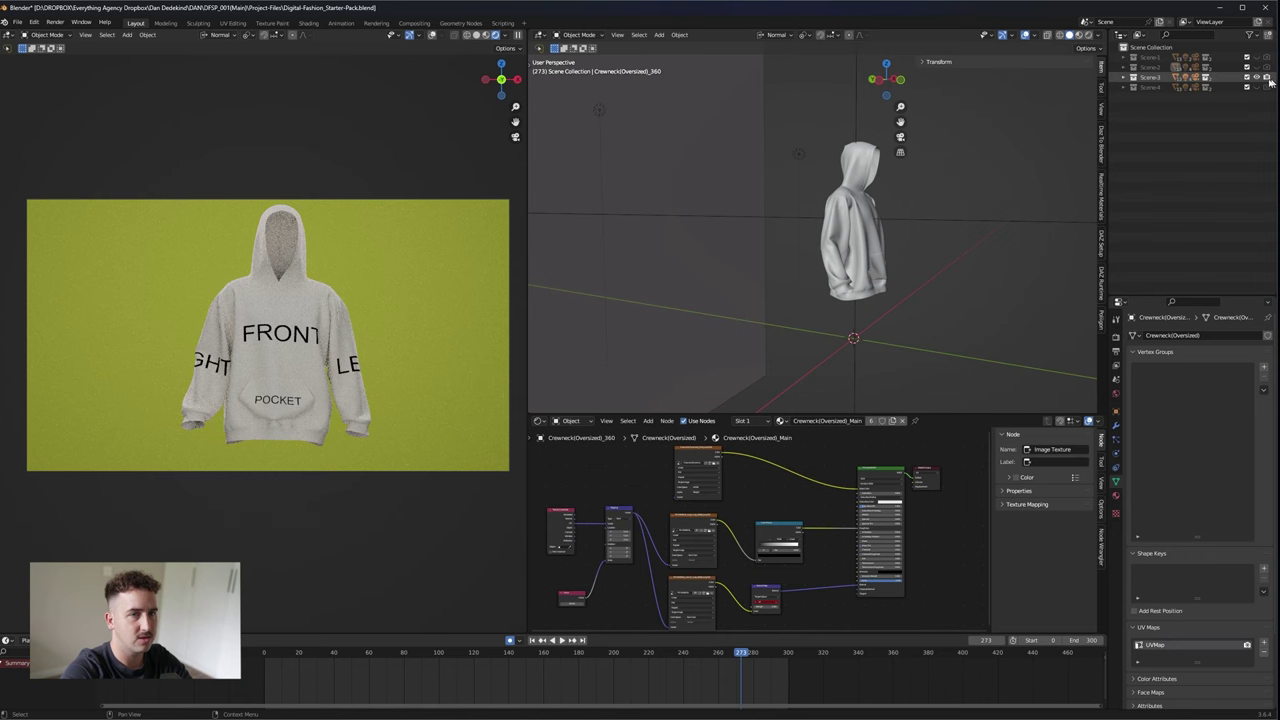
{"action": "left_click", "coordinate": [1144, 78]}
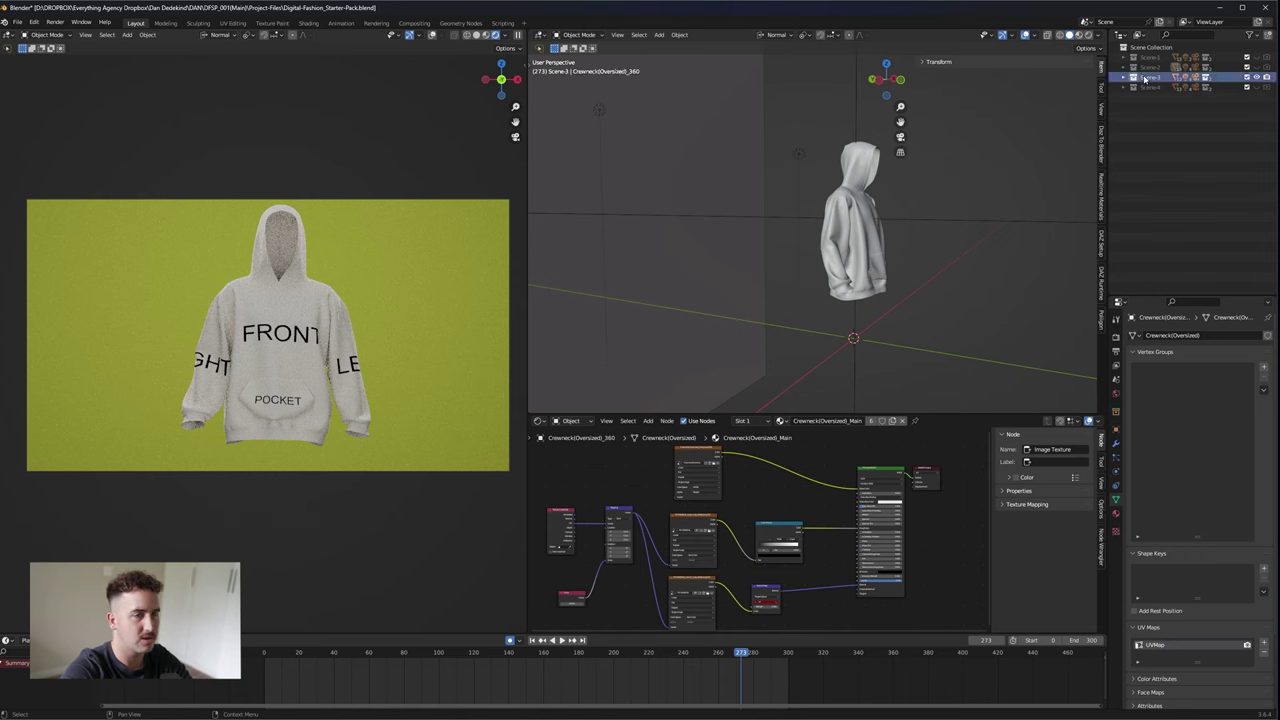
{"action": "left_click", "coordinate": [1134, 77]}
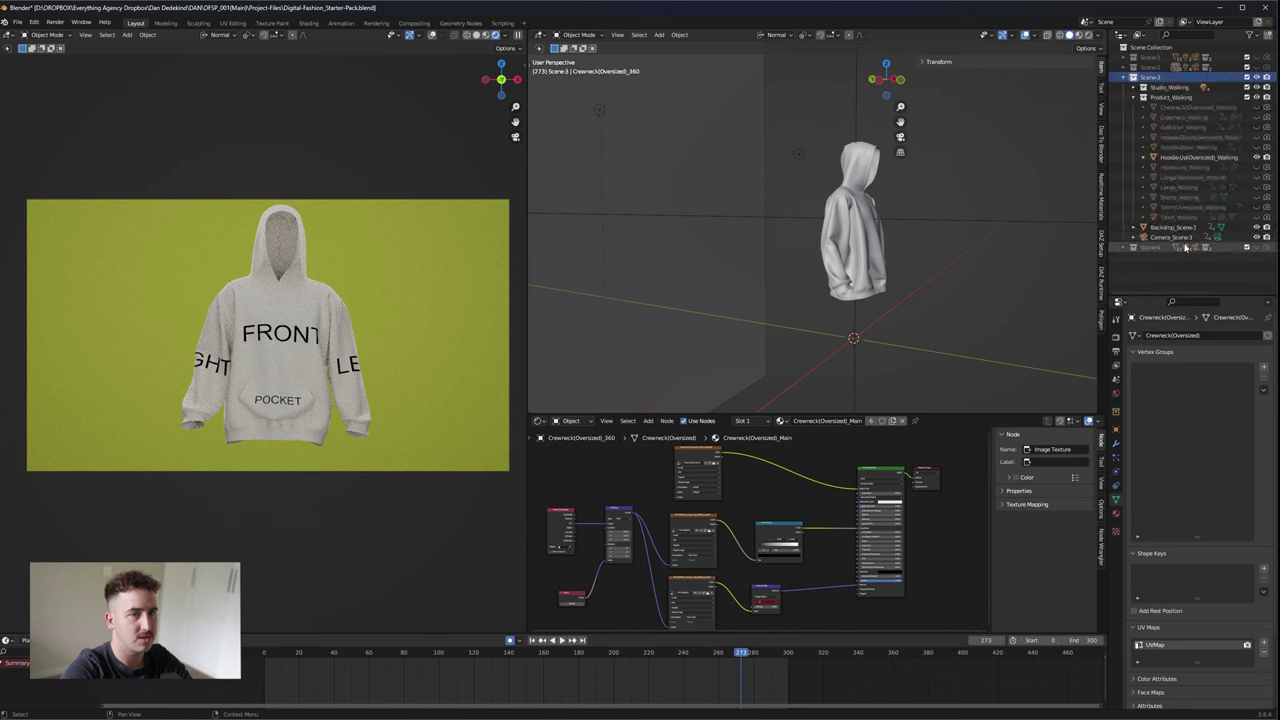
- Set Camera_Scene-3 as the active camera and play the oversized hoodie's walking animation from frame 38
{"action": "left_click", "coordinate": [1176, 238]}
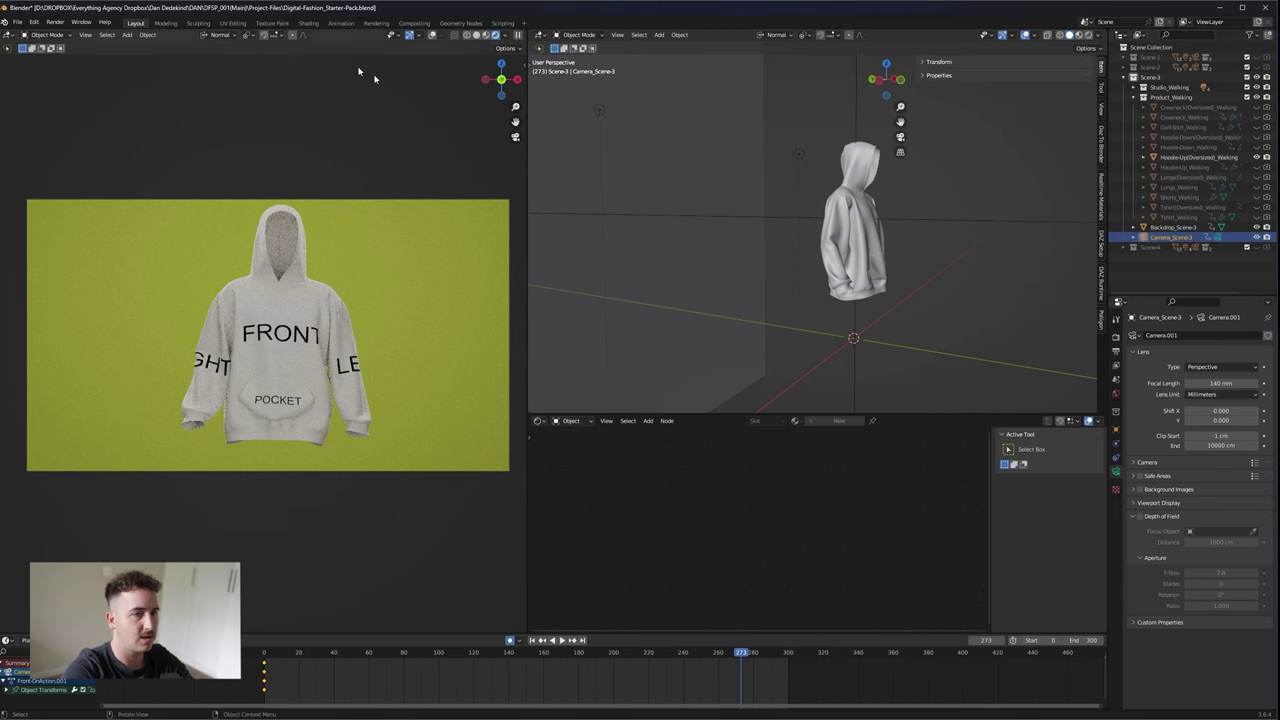
{"action": "left_click", "coordinate": [85, 34]}
{"action": "mouse_move", "coordinate": [185, 147]}
{"action": "left_click", "coordinate": [226, 147]}
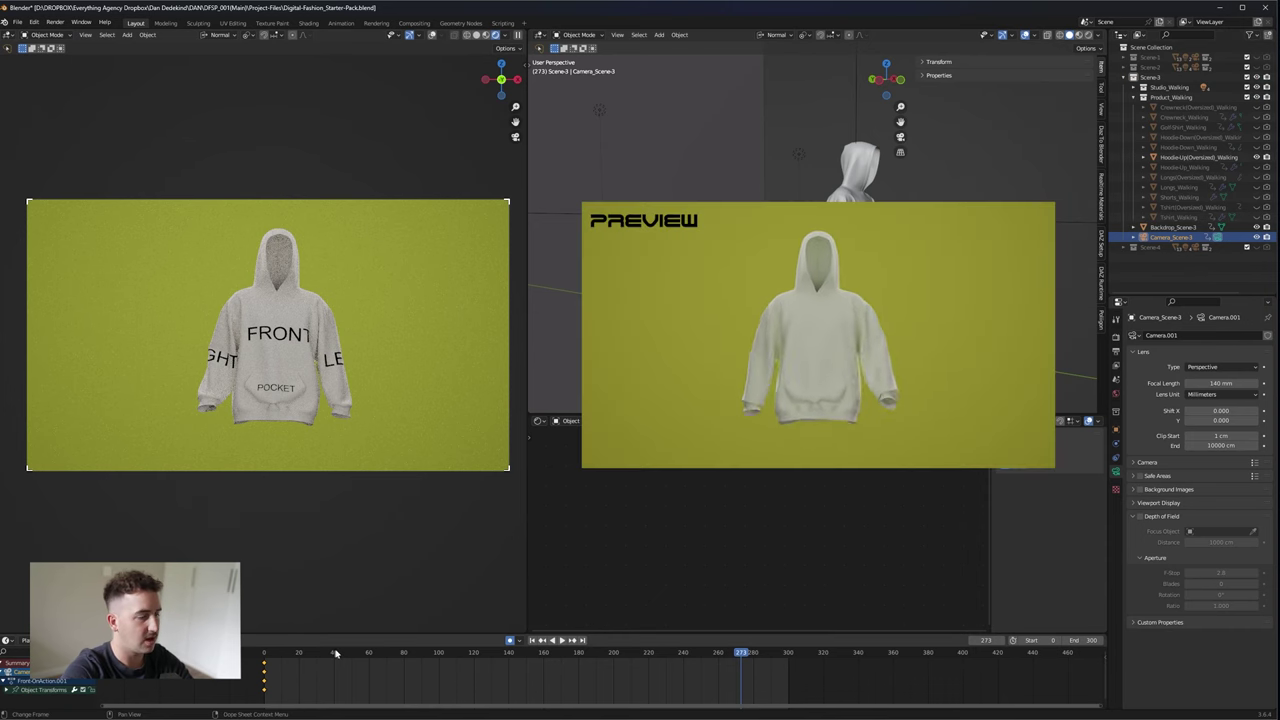
{"action": "left_click", "coordinate": [331, 652]}
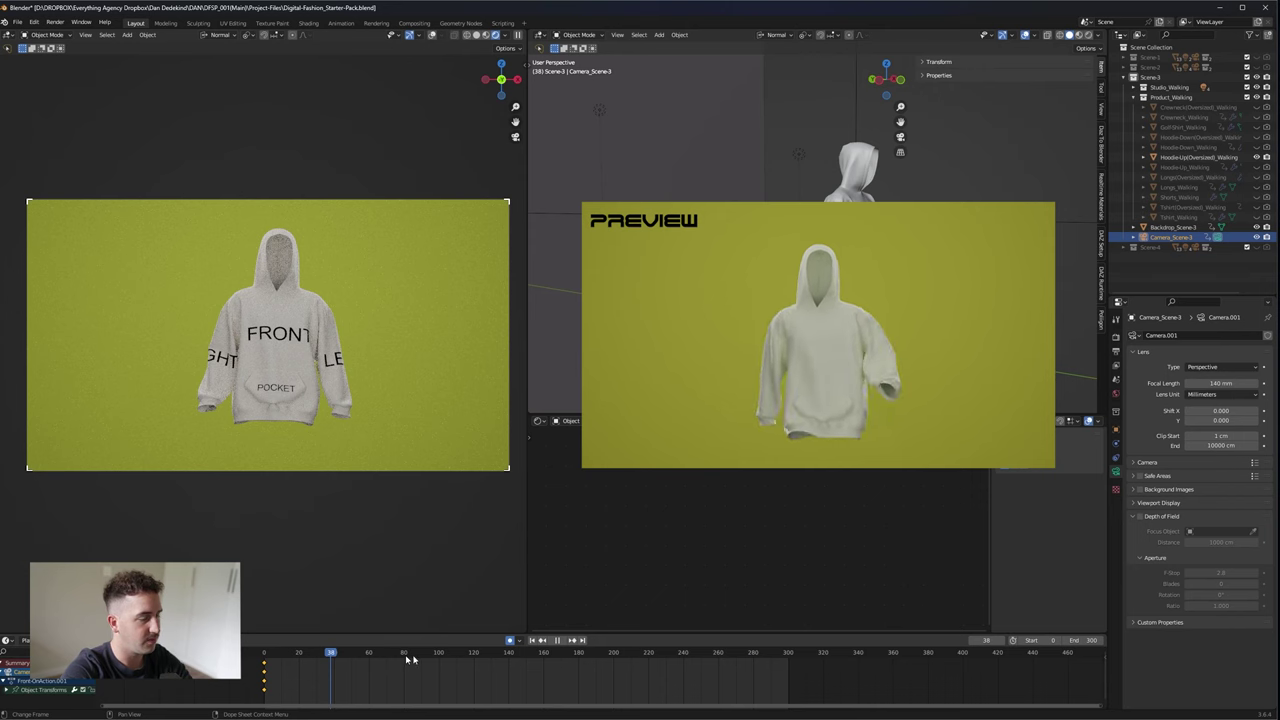
{"action": "key", "text": "space"}
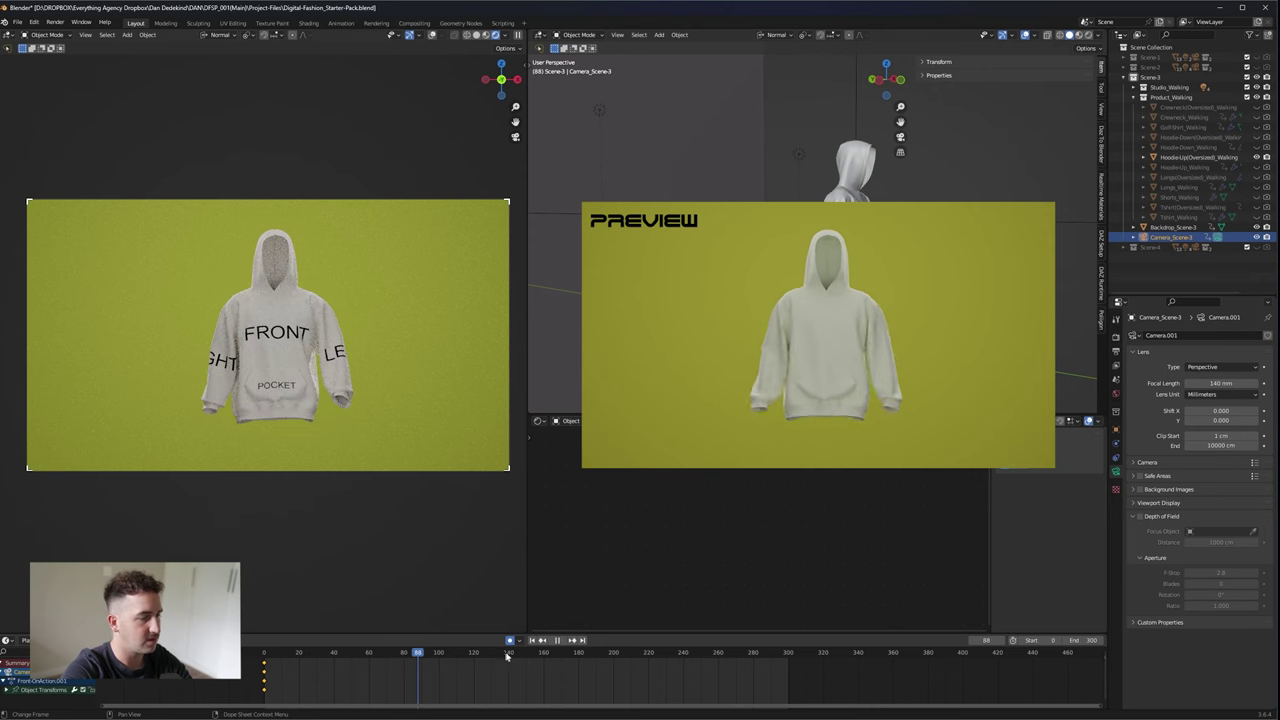
- Collapse Scene-3 and disable it in viewport and renders, enable Scene-4 in both, and expand the Scene-4 collection
{"action": "left_click", "coordinate": [1133, 77]}
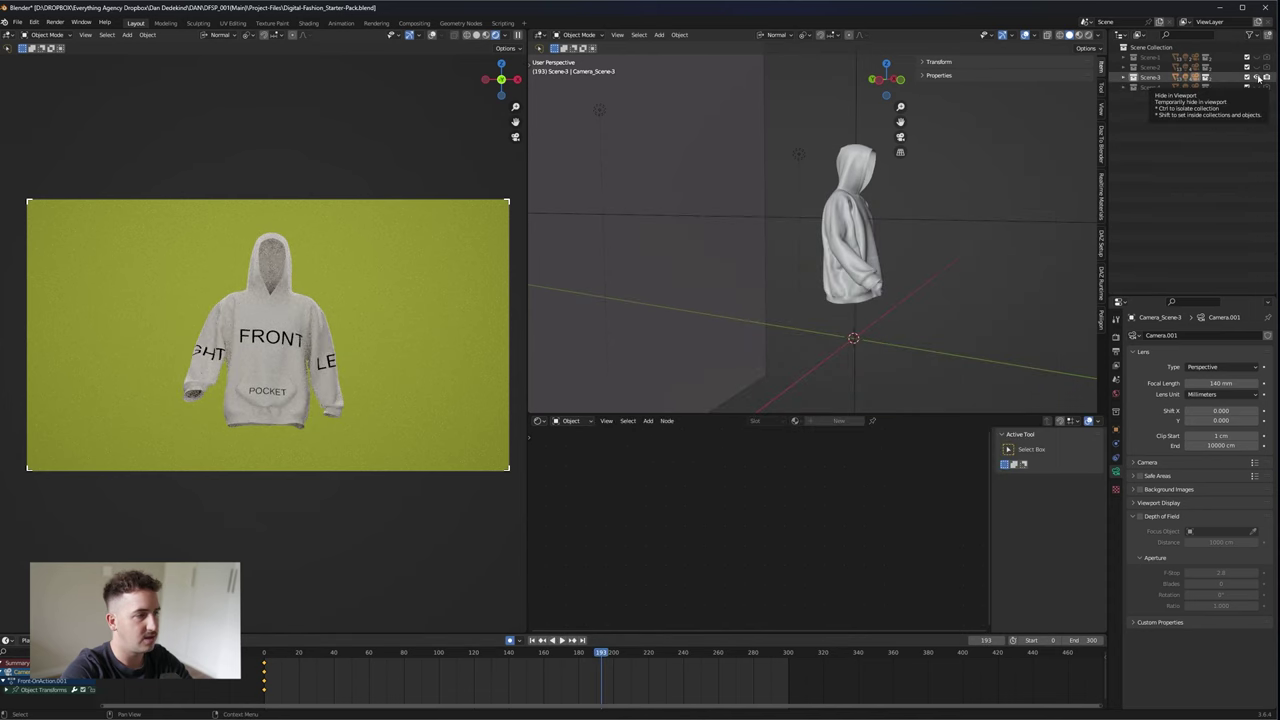
{"action": "left_click", "coordinate": [1258, 77]}
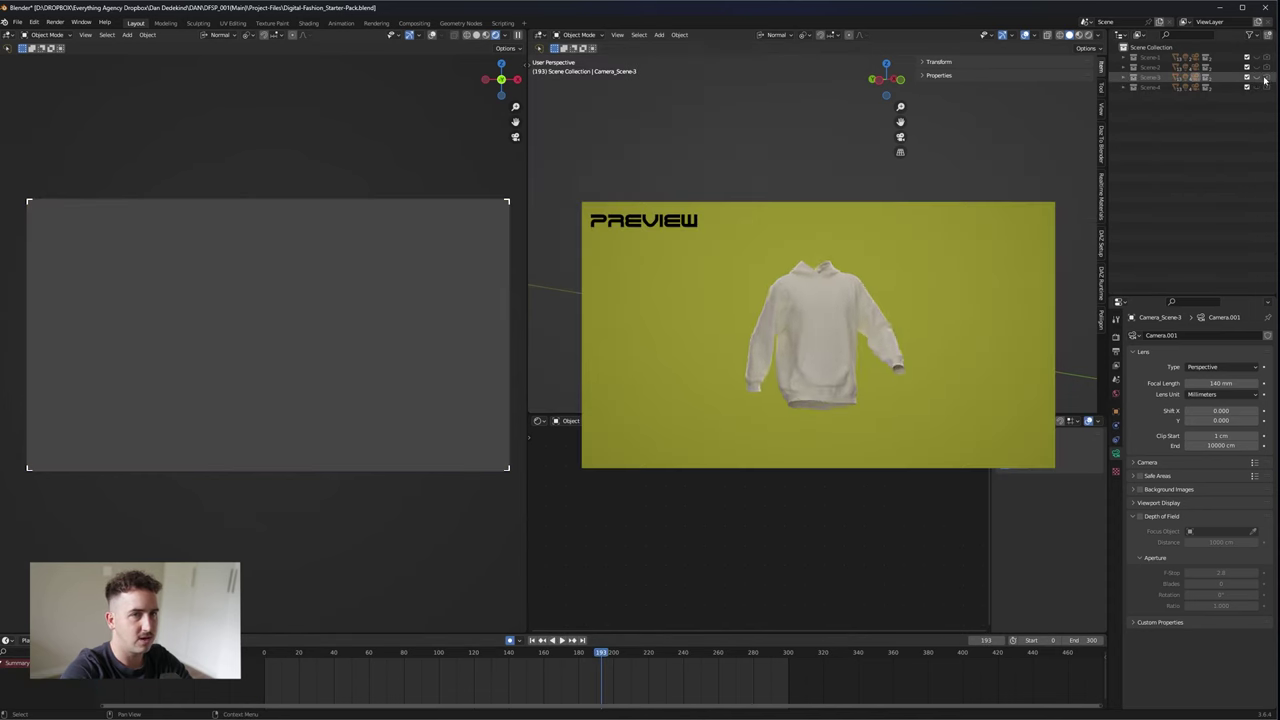
{"action": "left_click", "coordinate": [1258, 88]}
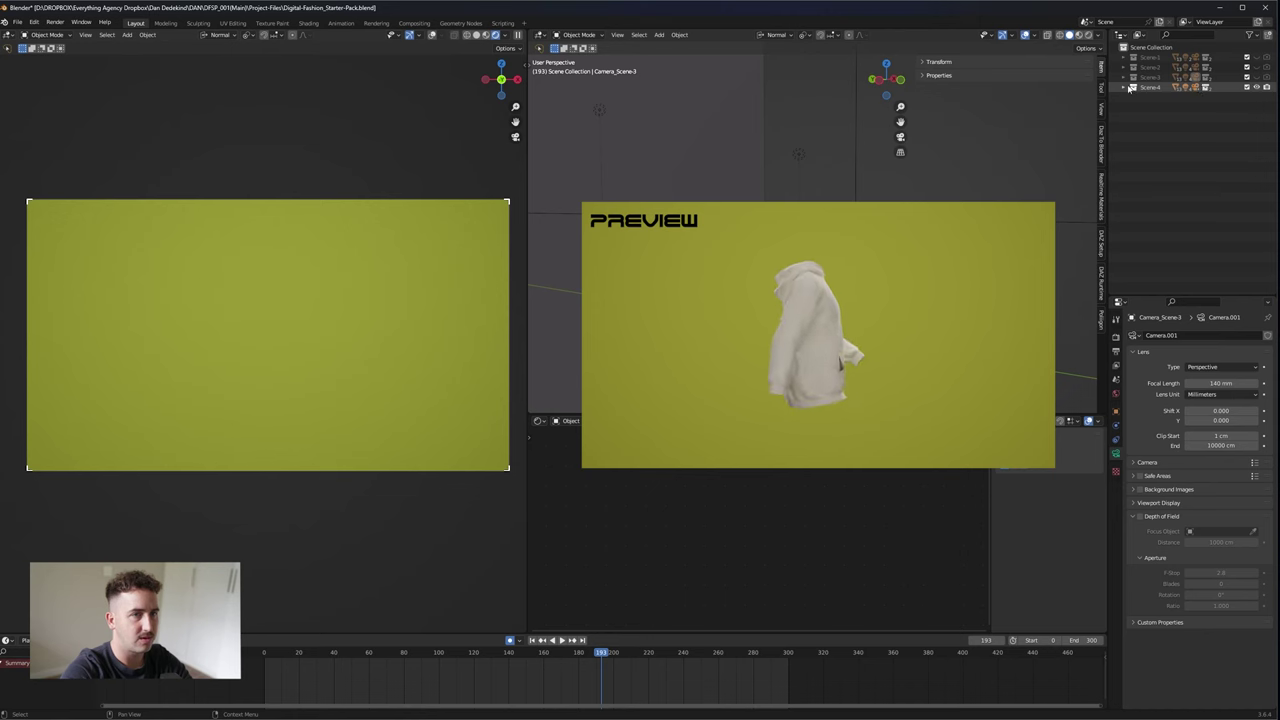
{"action": "left_click", "coordinate": [1124, 87]}
{"action": "left_click", "coordinate": [1134, 108]}
- Set Camera_Scene-4 as the active camera for the rendered view
{"action": "left_click", "coordinate": [1172, 127]}
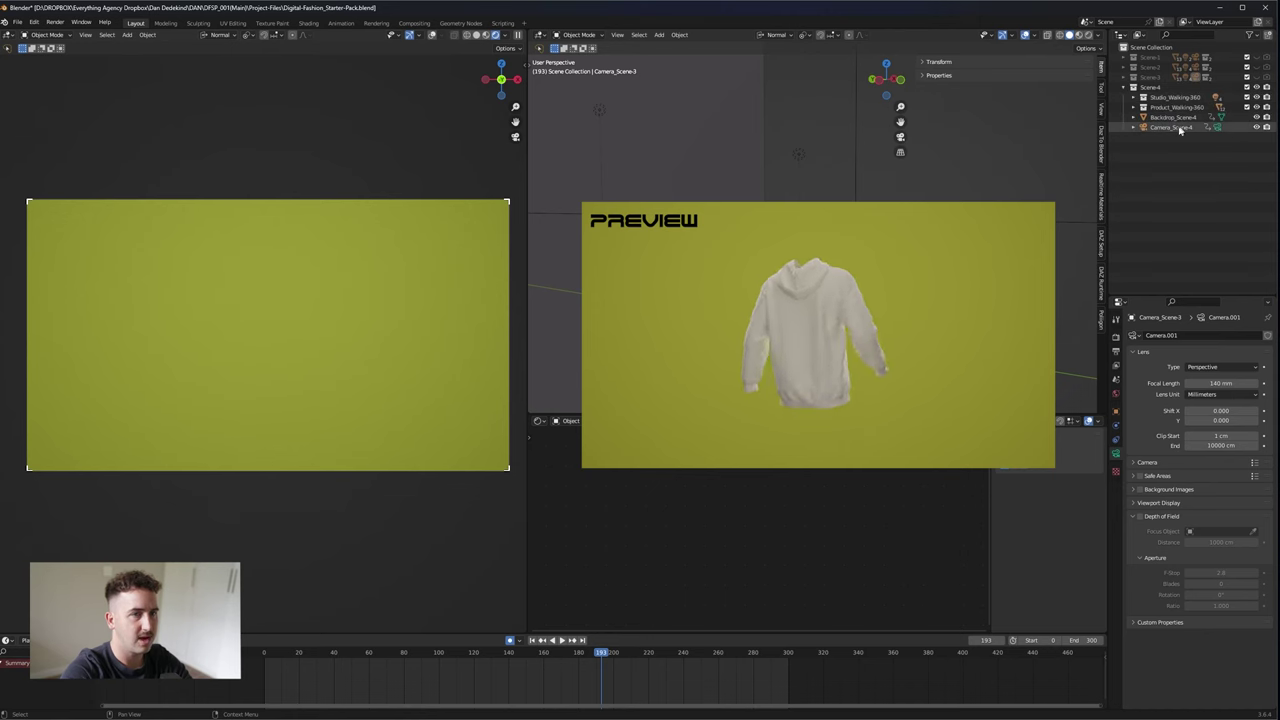
{"action": "left_click", "coordinate": [86, 34]}
{"action": "mouse_move", "coordinate": [177, 148]}
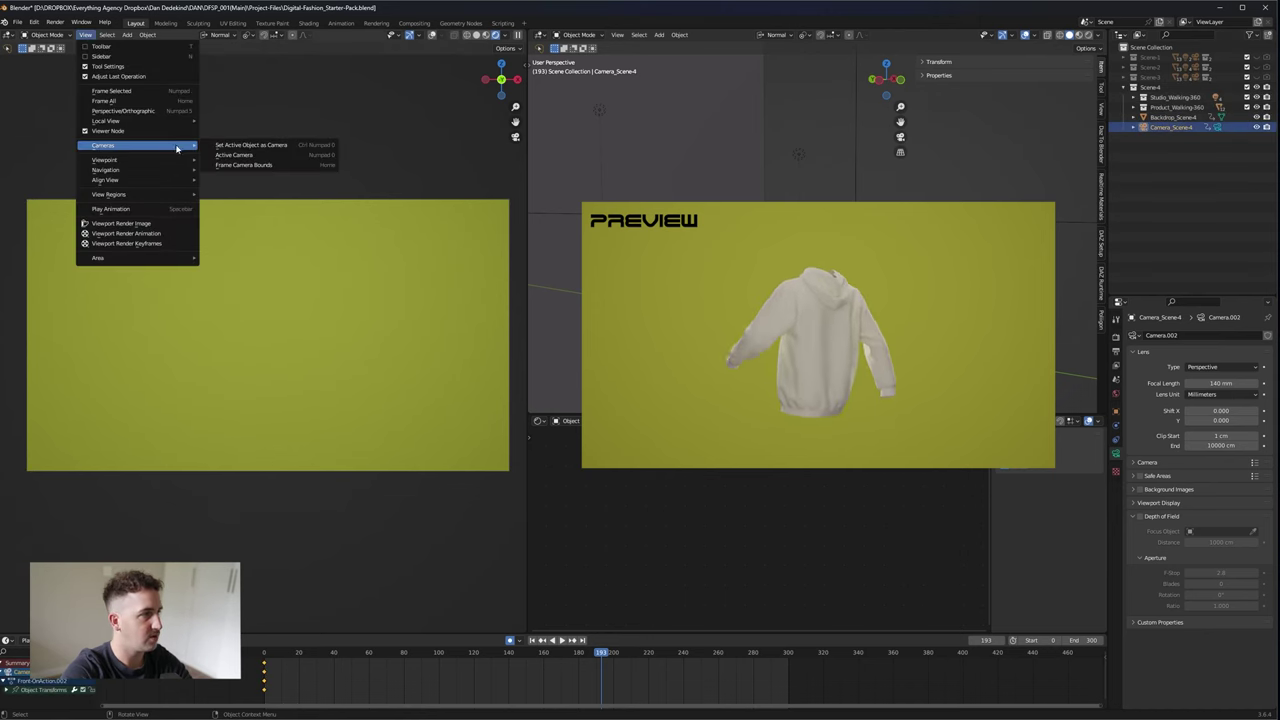
{"action": "left_click", "coordinate": [244, 146]}
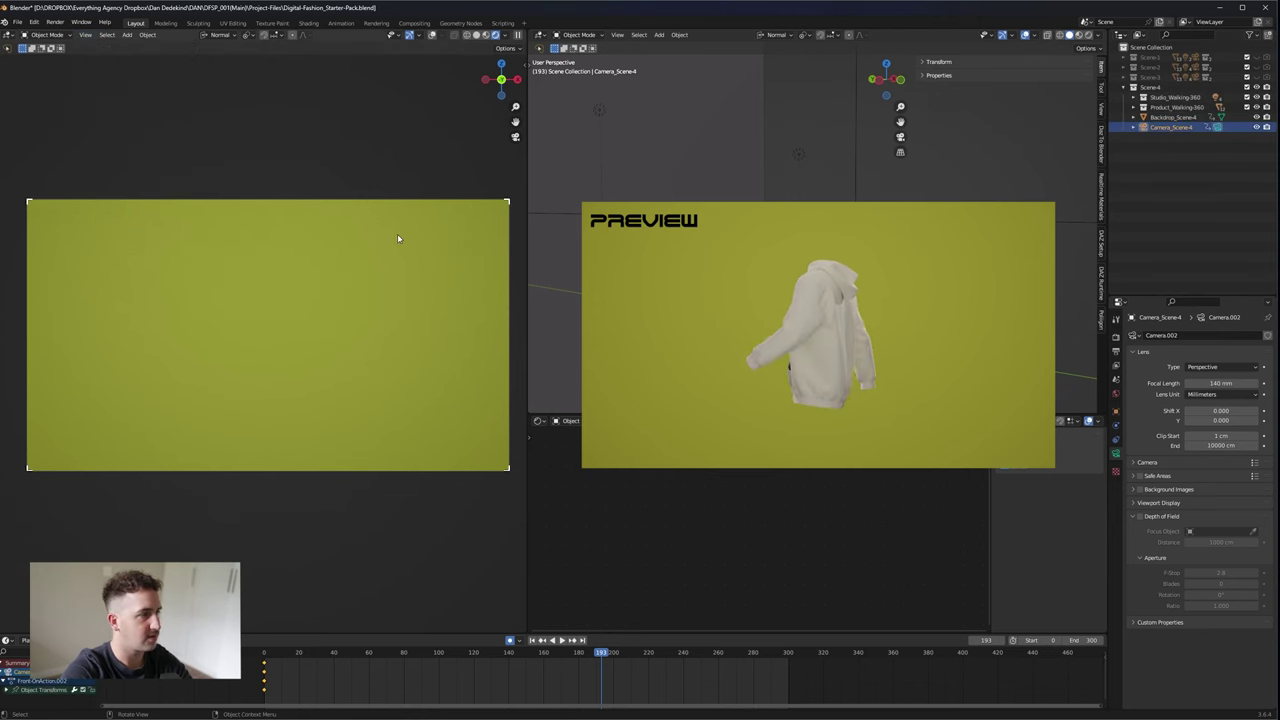
- Expand Product_Walking-360, enable Crewneck(Oversized)_Walking-360 for rendering and select it
{"action": "left_click", "coordinate": [1134, 107]}
{"action": "left_click", "coordinate": [1267, 117]}
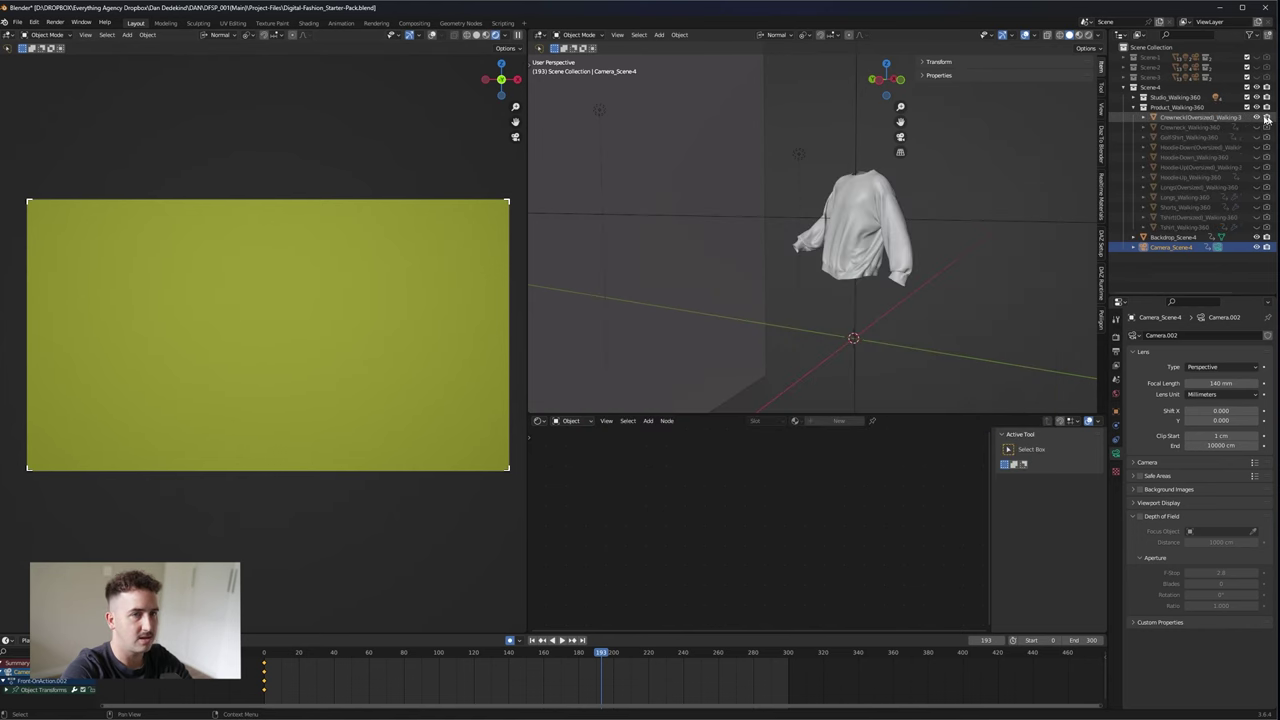
{"action": "left_click", "coordinate": [1200, 117]}
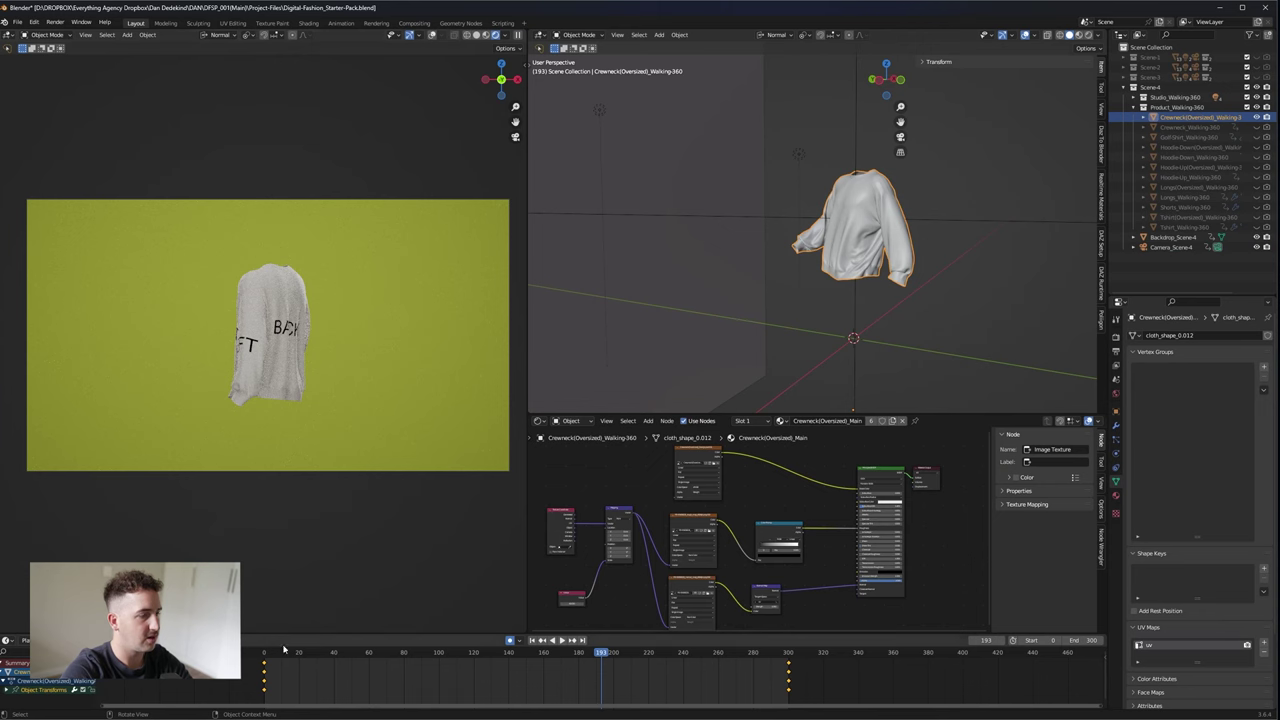
- Play the oversized crewneck's walking 360 animation from the start, pausing at frames 251 and 150 to view it, and return to frame 0
{"action": "key", "text": "shift+Left"}
{"action": "key", "text": "space"}
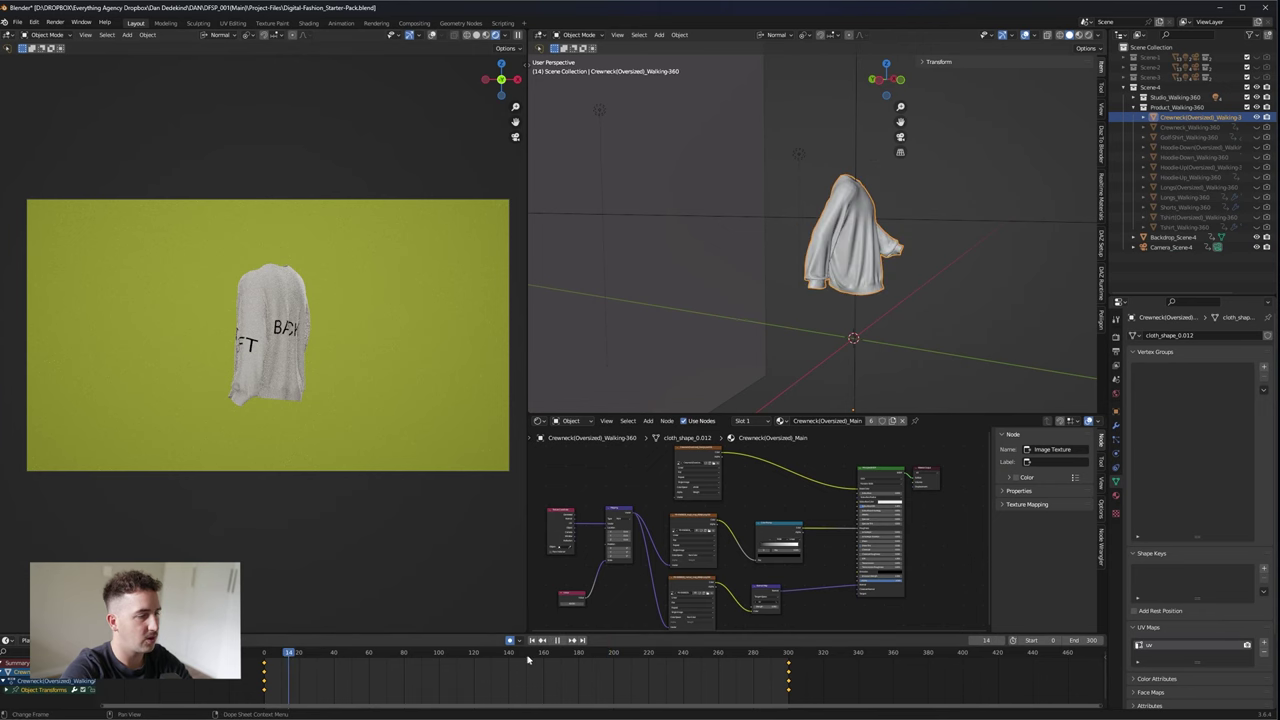
{"action": "key", "text": "space"}
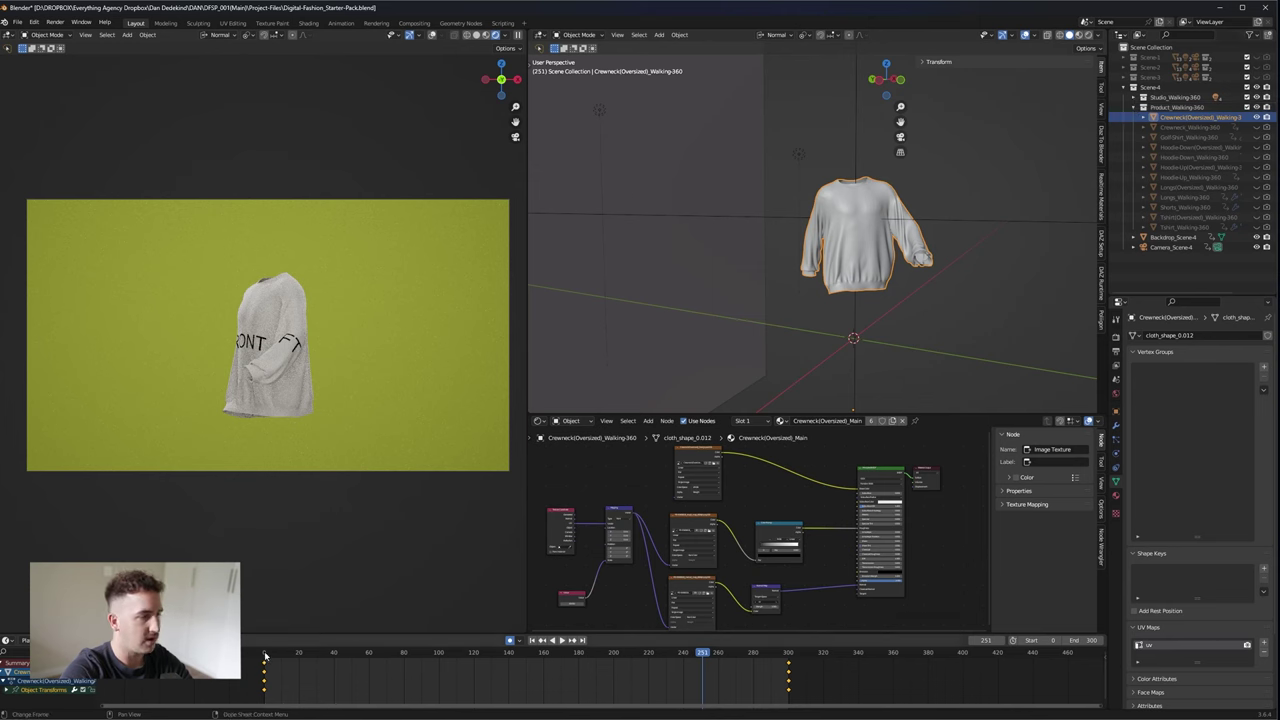
{"action": "key", "text": "shift+Left"}
{"action": "key", "text": "space"}
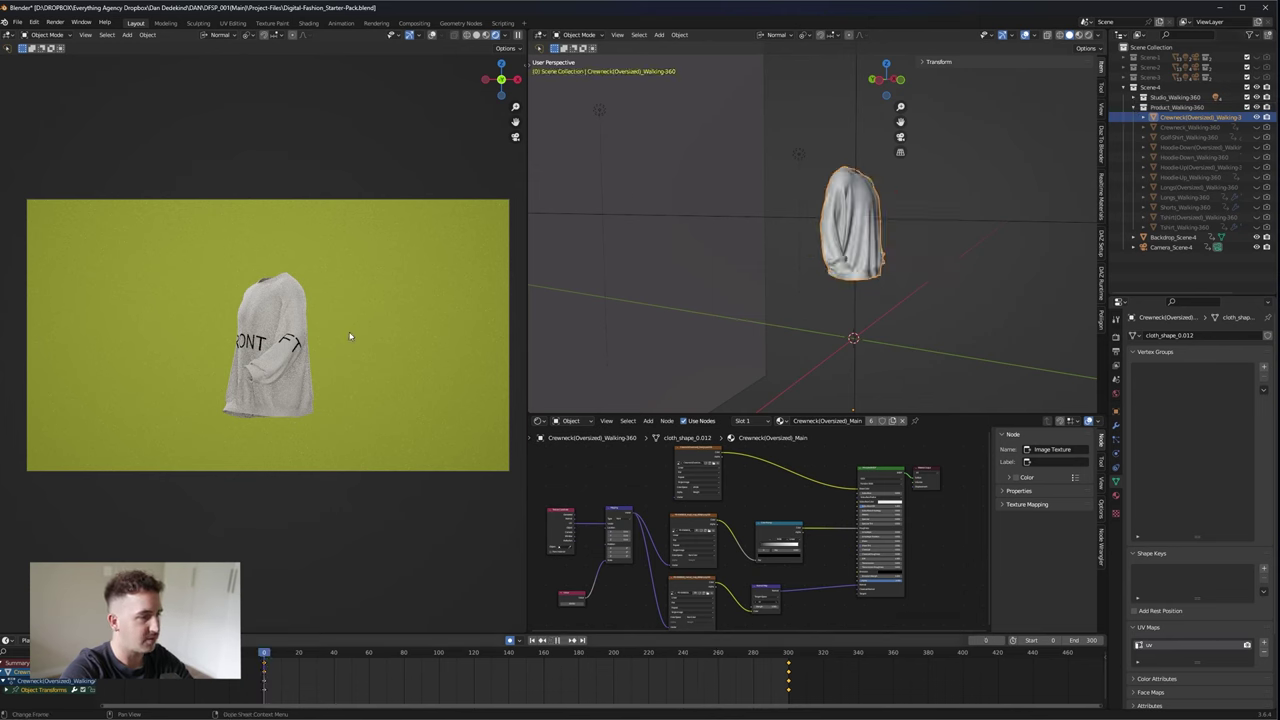
{"action": "key", "text": "space"}
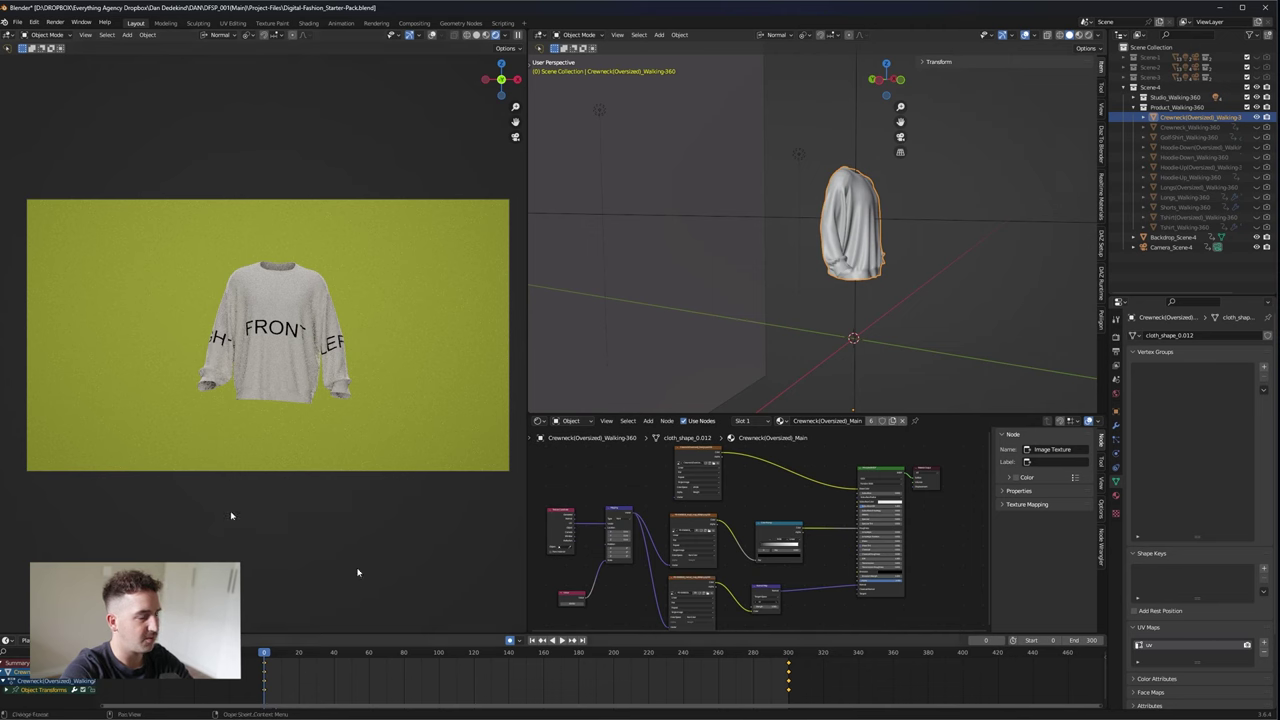
{"action": "key", "text": "space"}
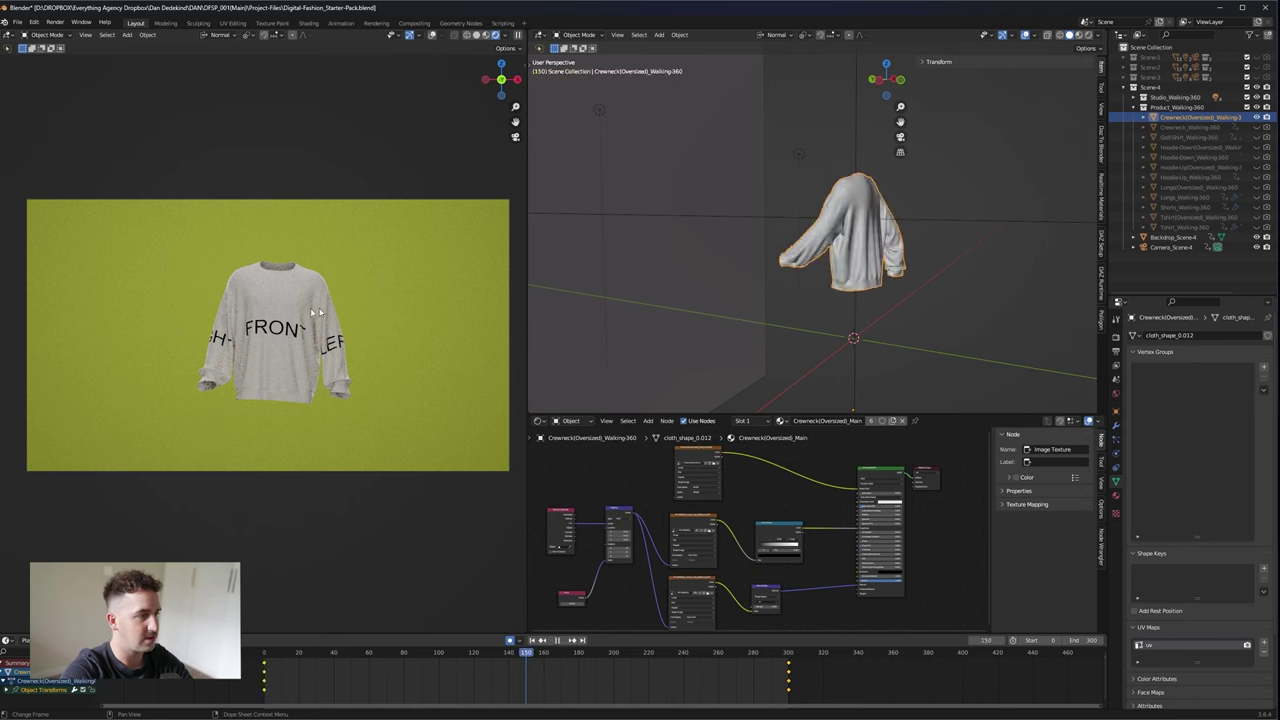
{"action": "key", "text": "space"}
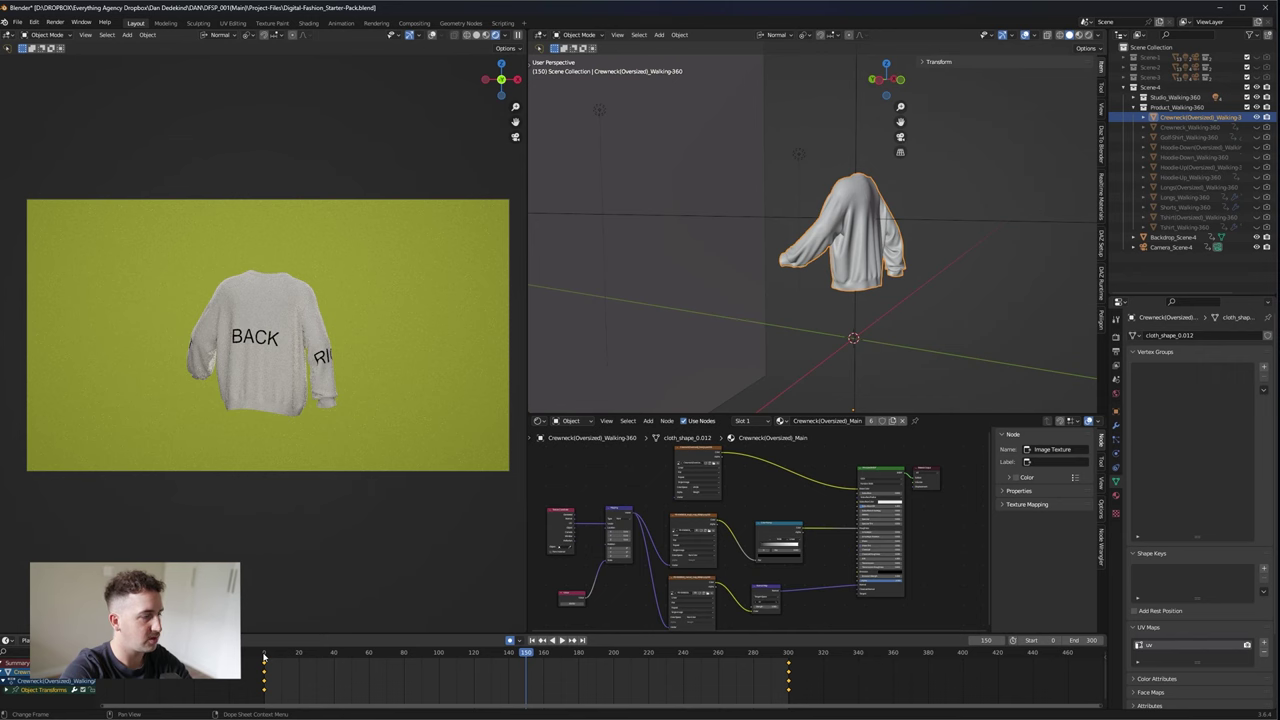
{"action": "left_click", "coordinate": [264, 656]}
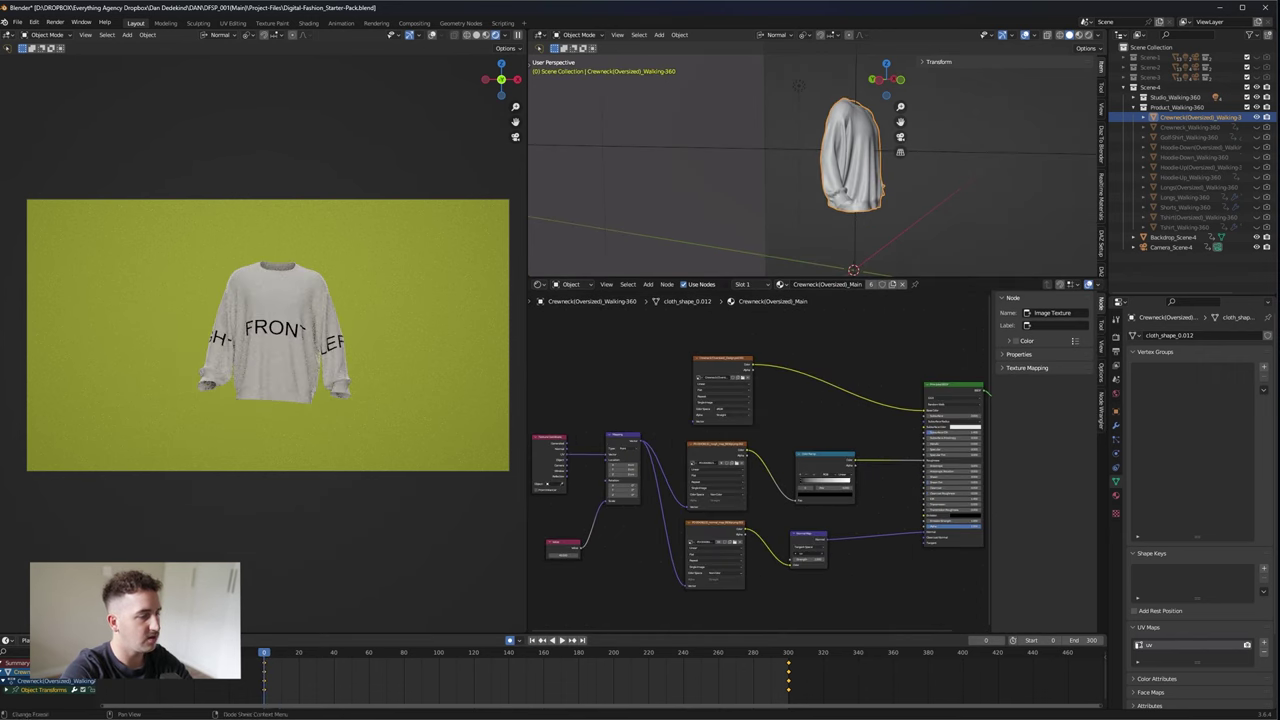
- Switch to File Explorer's Project-Files window and navigate from DFSP_001(Main) to the Garment folder's Crewneck subfolder
{"action": "mouse_move", "coordinate": [588, 710]}
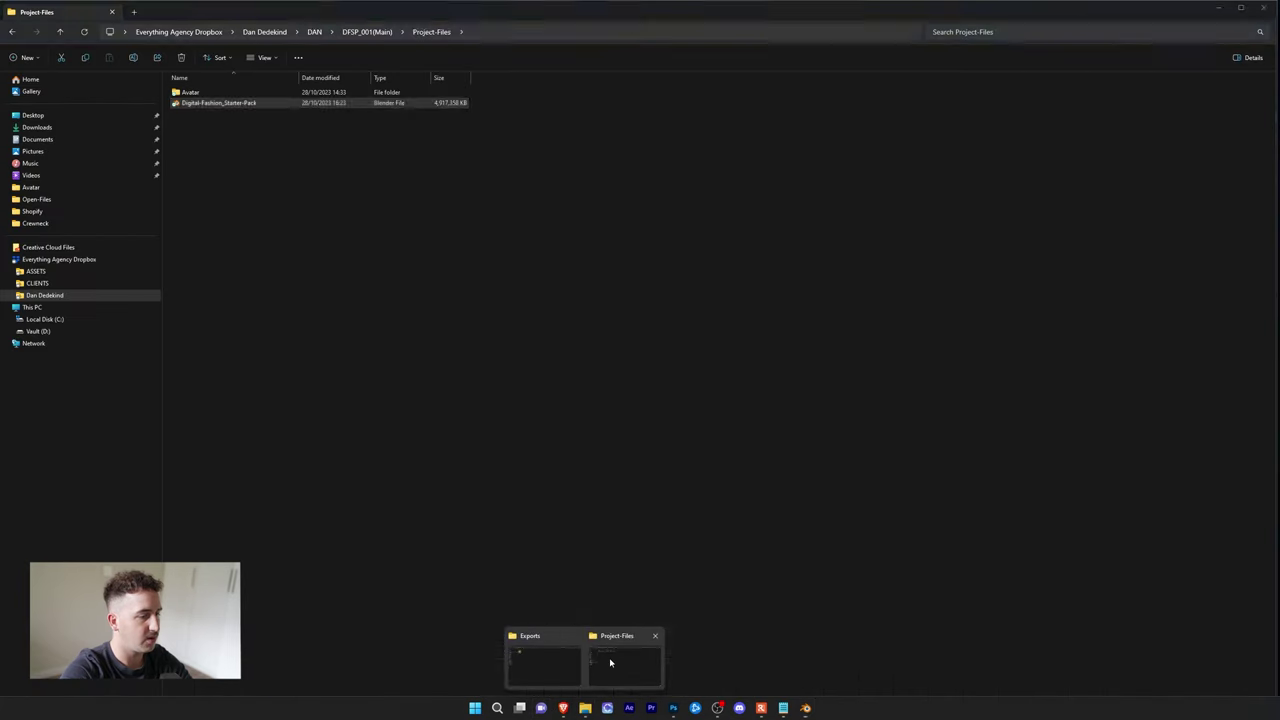
{"action": "left_click", "coordinate": [608, 662]}
{"action": "left_click", "coordinate": [377, 31]}
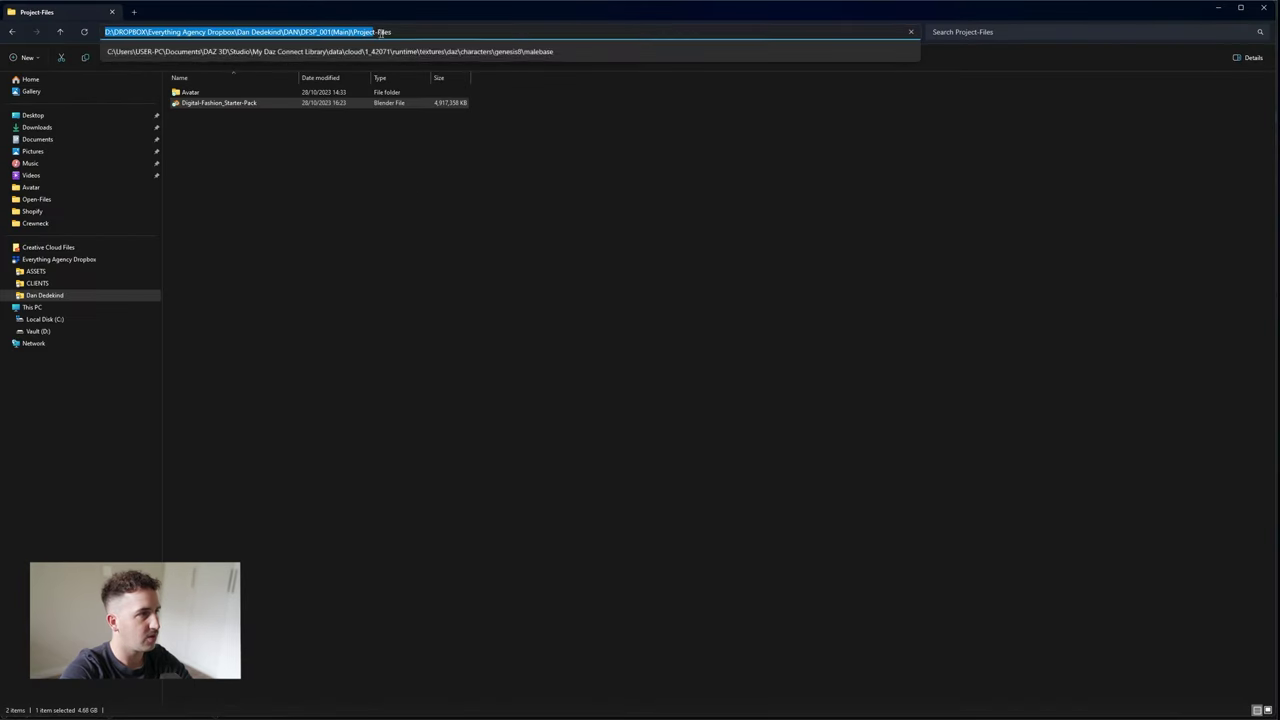
{"action": "key", "text": "Escape"}
{"action": "left_click", "coordinate": [388, 34]}
{"action": "double_click", "coordinate": [233, 92]}
{"action": "double_click", "coordinate": [232, 92]}
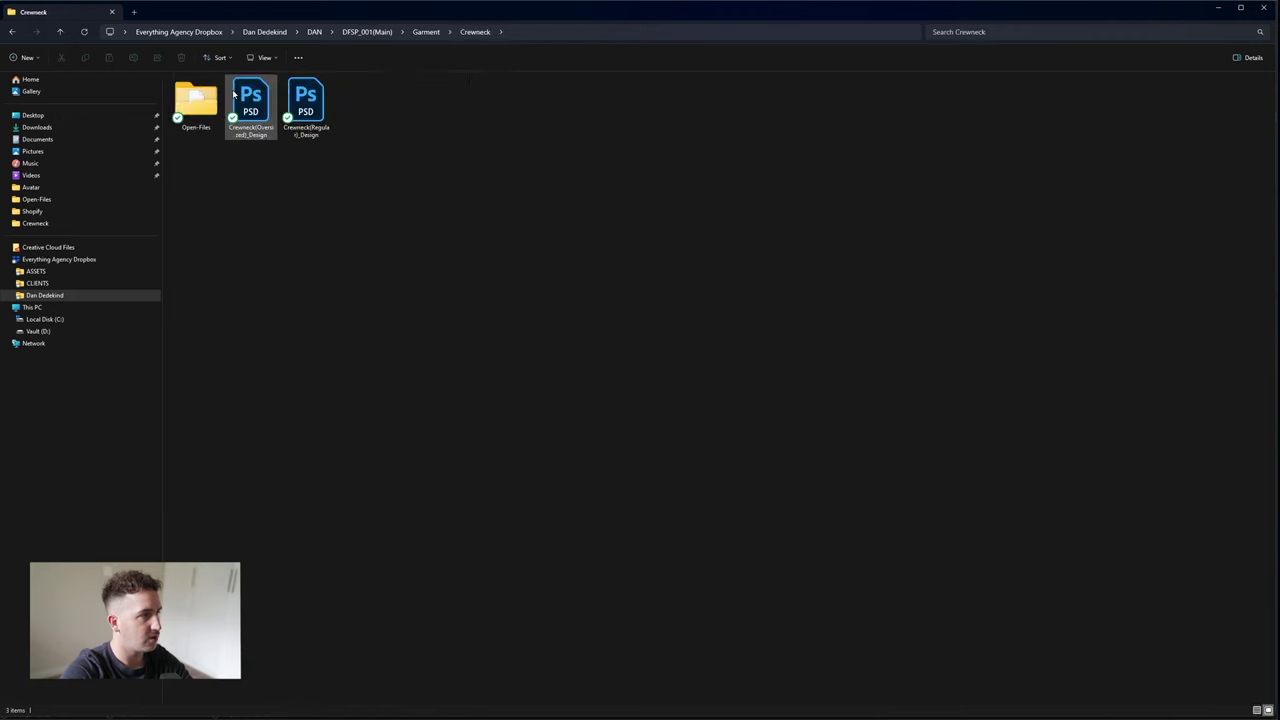
- Open the Crewneck(Oversized)_Design PSD from the Crewneck folder in Photoshop
{"action": "left_click", "coordinate": [608, 710]}
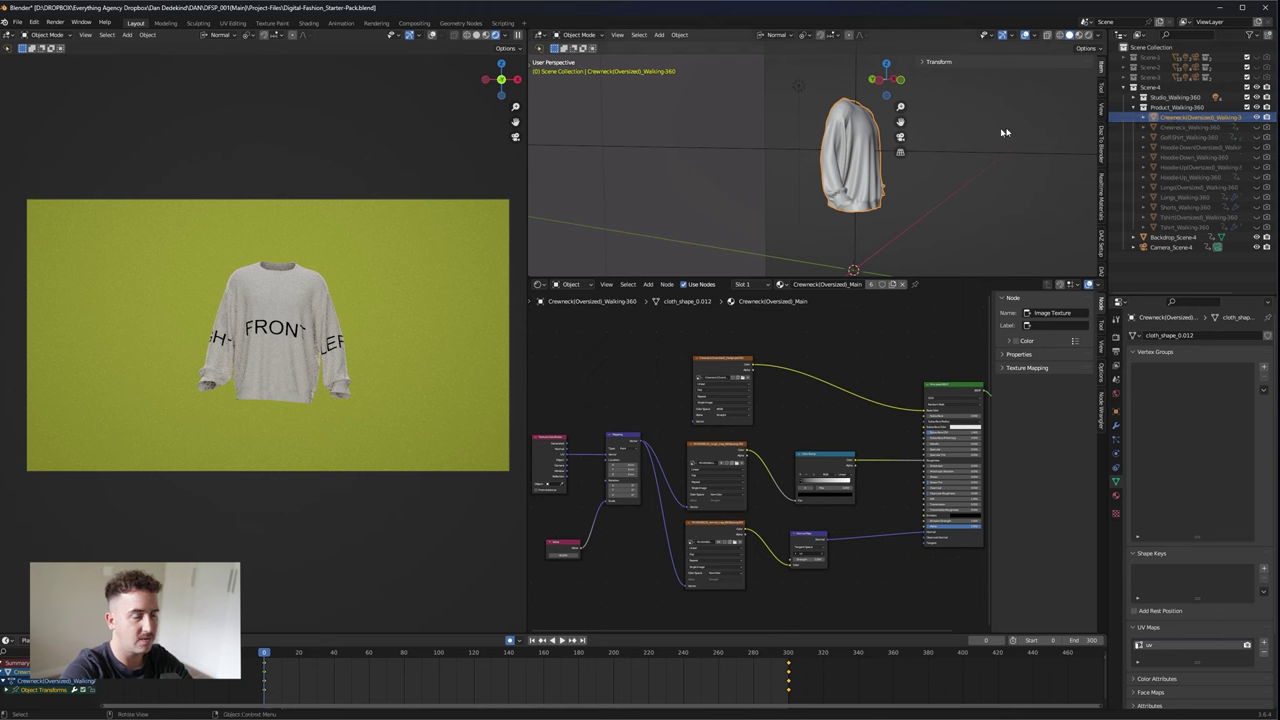
{"action": "mouse_move", "coordinate": [263, 715]}
{"action": "mouse_move", "coordinate": [587, 712]}
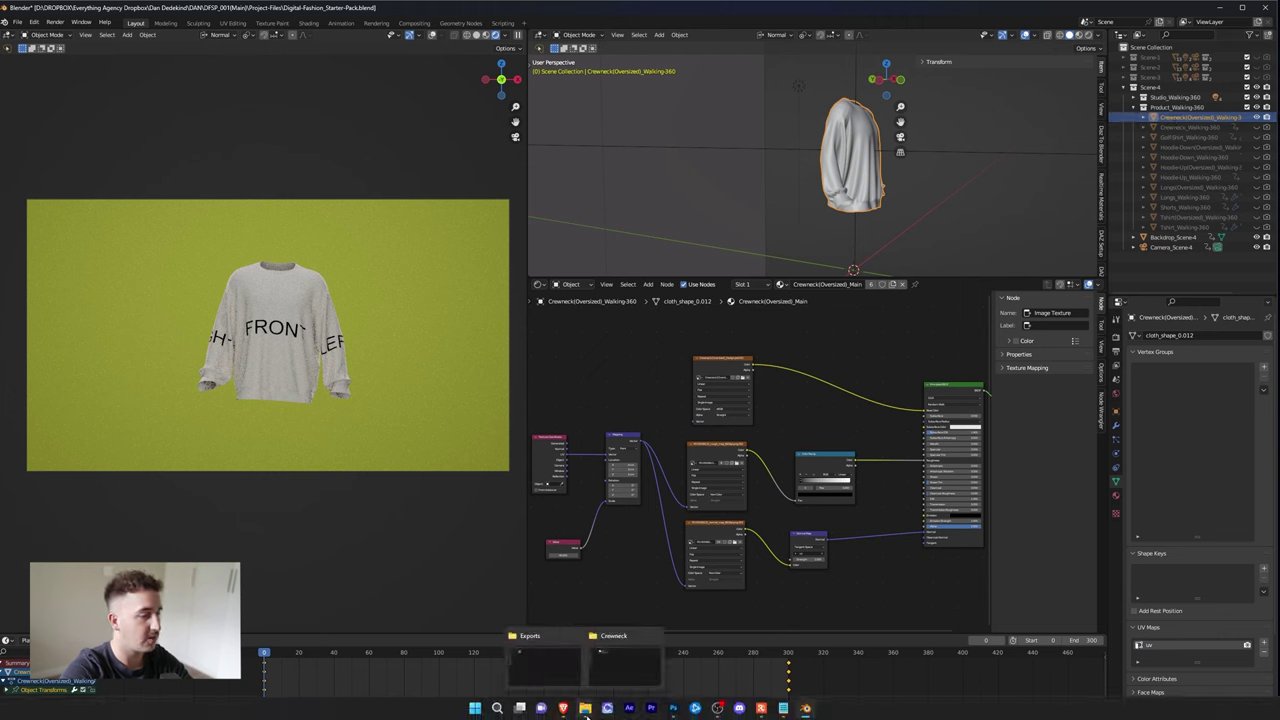
{"action": "left_click", "coordinate": [628, 657]}
{"action": "left_click", "coordinate": [243, 93]}
{"action": "double_click", "coordinate": [243, 93]}
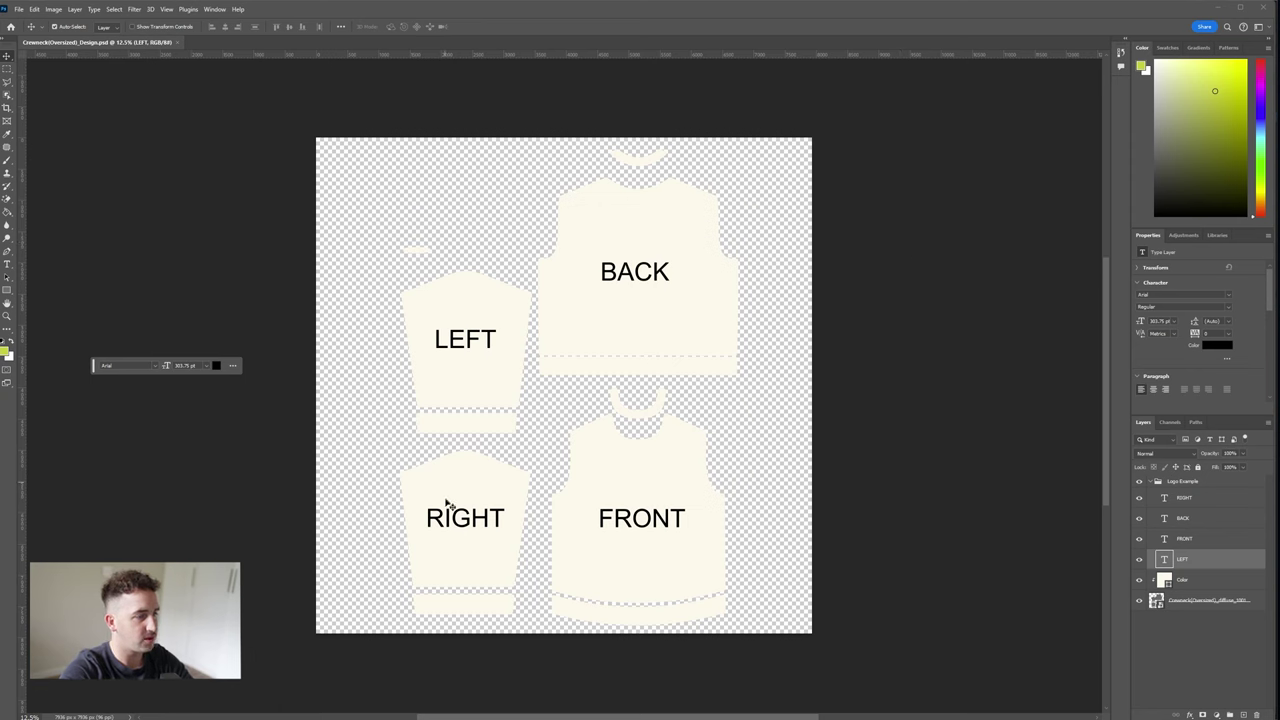
- Place the Group 3 PNG from the Downloads folder onto the crewneck's BACK panel
{"action": "mouse_move", "coordinate": [585, 708]}
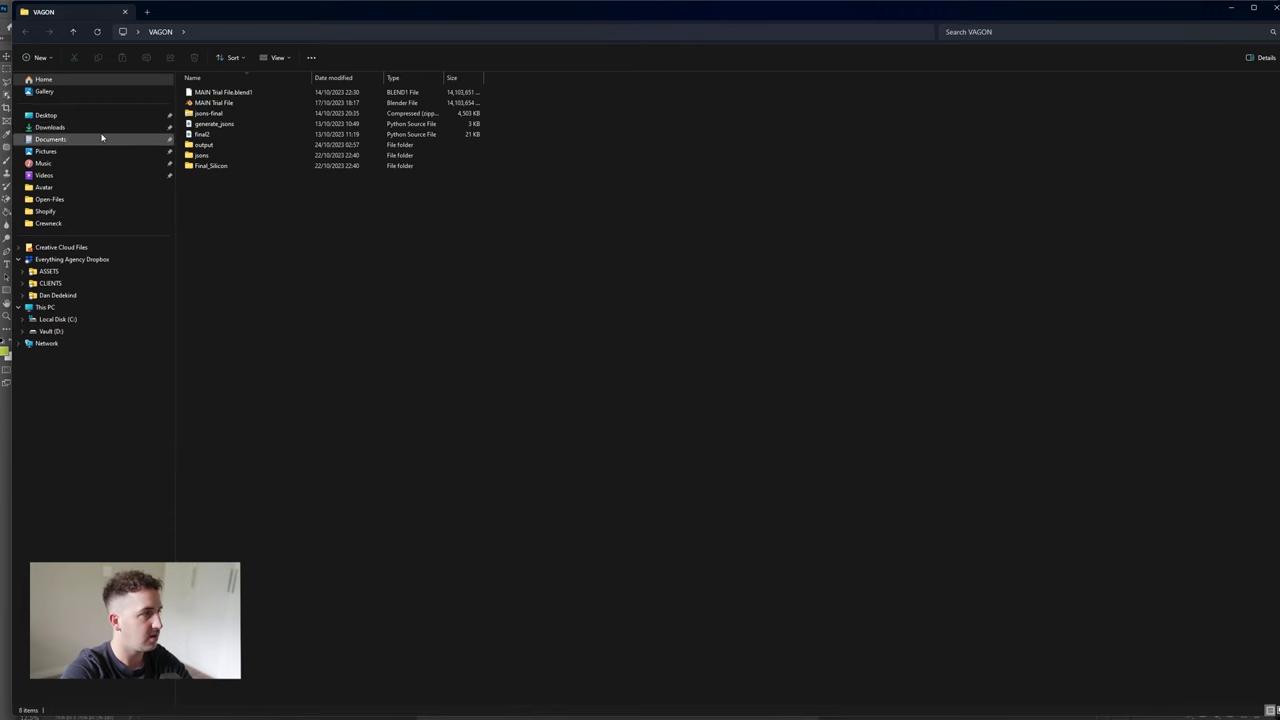
{"action": "left_click", "coordinate": [90, 127]}
{"action": "double_click", "coordinate": [517, 16]}
{"action": "left_click", "coordinate": [430, 159]}
{"action": "left_click_drag", "start_coordinate": [545, 66], "coordinate": [421, 363]}
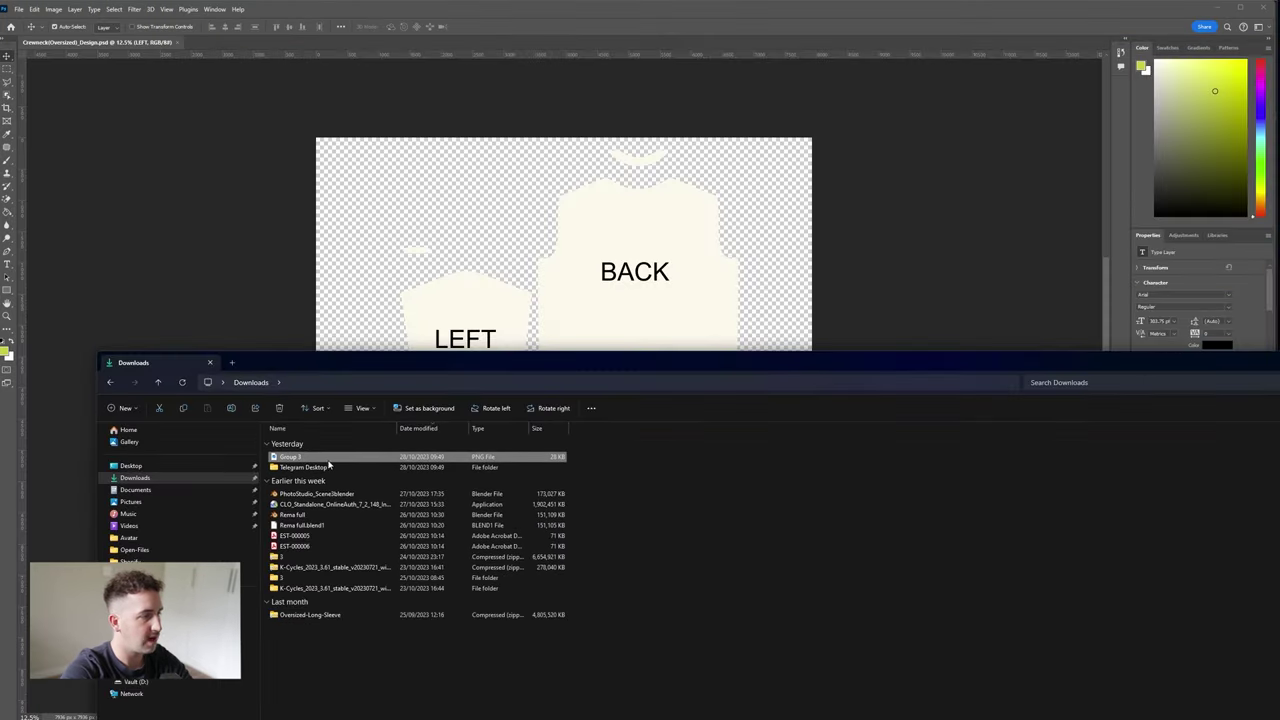
{"action": "left_click_drag", "start_coordinate": [433, 283], "coordinate": [432, 282]}
{"action": "left_click_drag", "start_coordinate": [576, 384], "coordinate": [680, 274]}
{"action": "key", "text": "Return"}
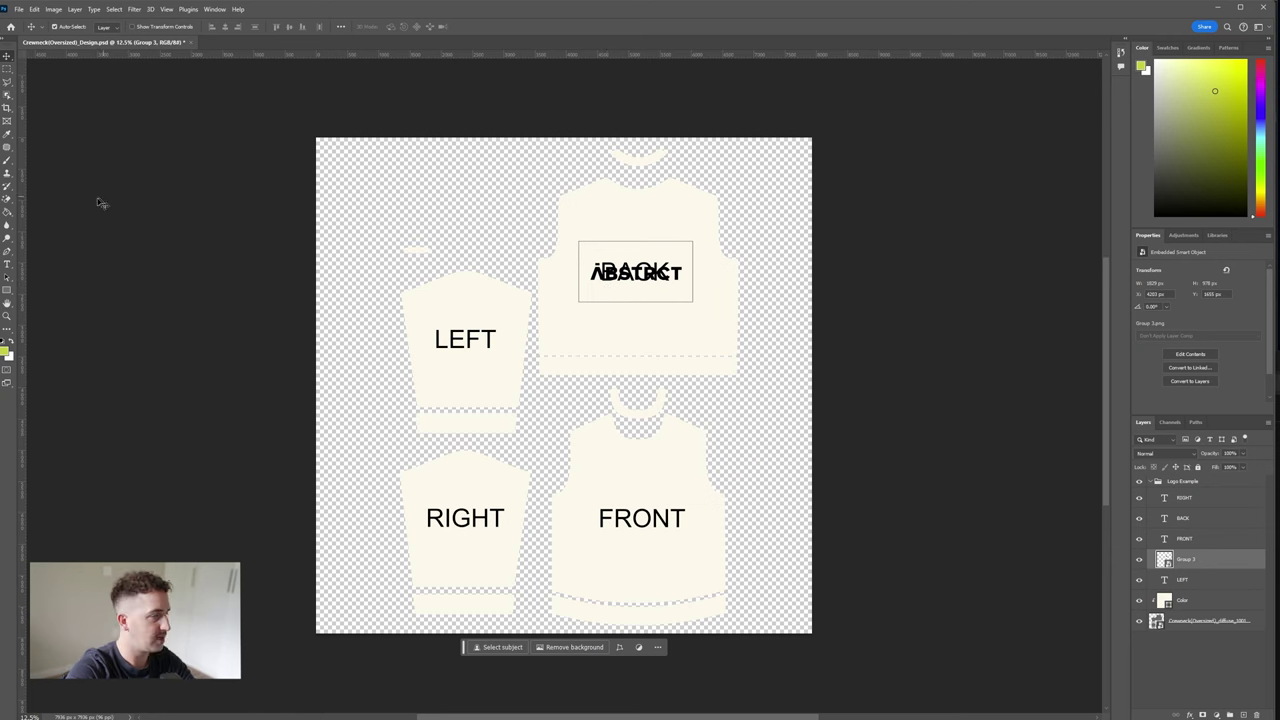
- Try to fill the Group 3 logo layer with the Paint Bucket, accepting rasterization of its smart object
{"action": "mouse_move", "coordinate": [680, 281]}
{"action": "left_mouse_down"}
{"action": "mouse_move", "coordinate": [672, 326]}
{"action": "mouse_move", "coordinate": [677, 297]}
{"action": "mouse_move", "coordinate": [455, 259]}
{"action": "left_mouse_up"}
{"action": "left_click", "coordinate": [7, 212]}
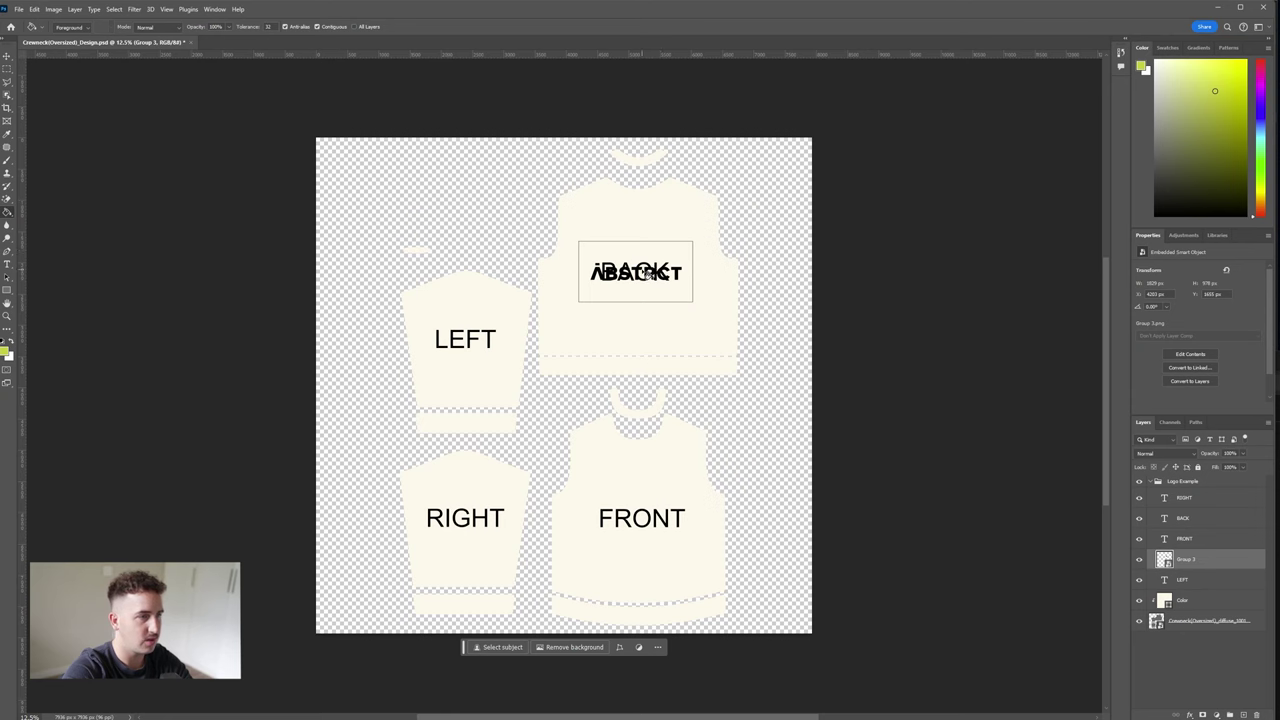
{"action": "left_click", "coordinate": [627, 284]}
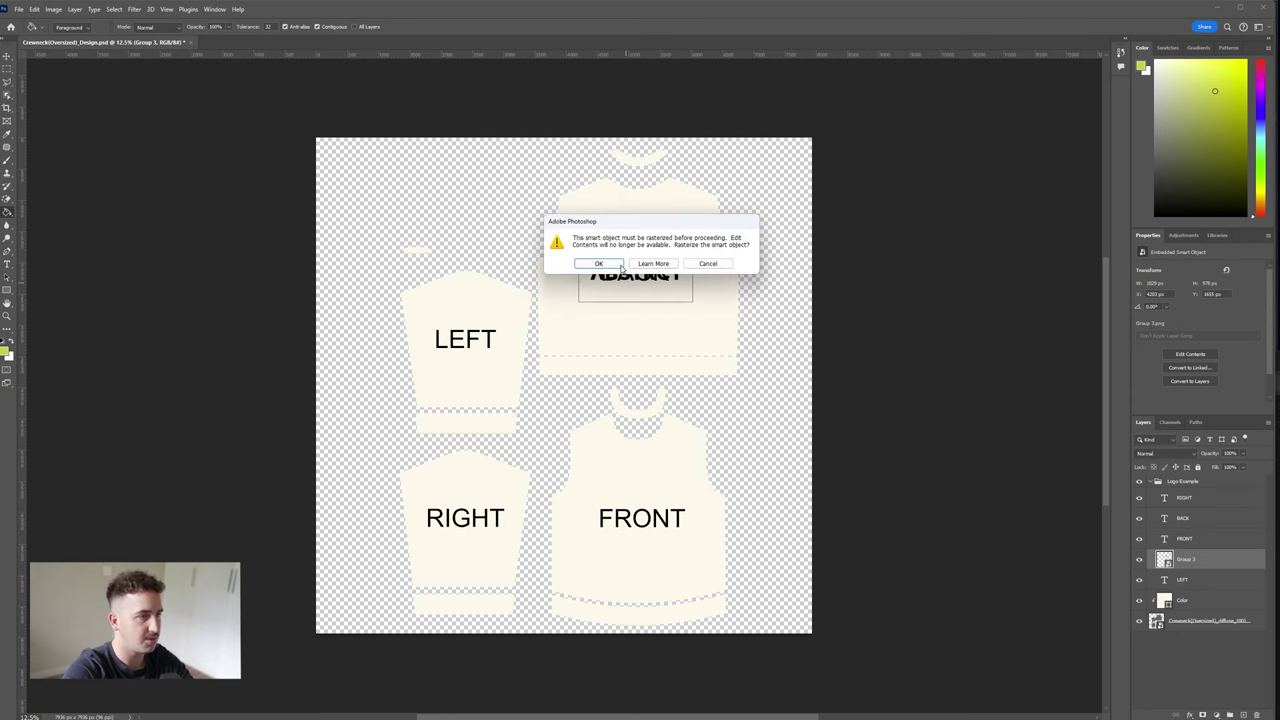
{"action": "left_click", "coordinate": [601, 266]}
- Clear the areas above, left of and below the logo on the BACK panel with rectangular selections, and deselect
{"action": "left_click", "coordinate": [7, 70]}
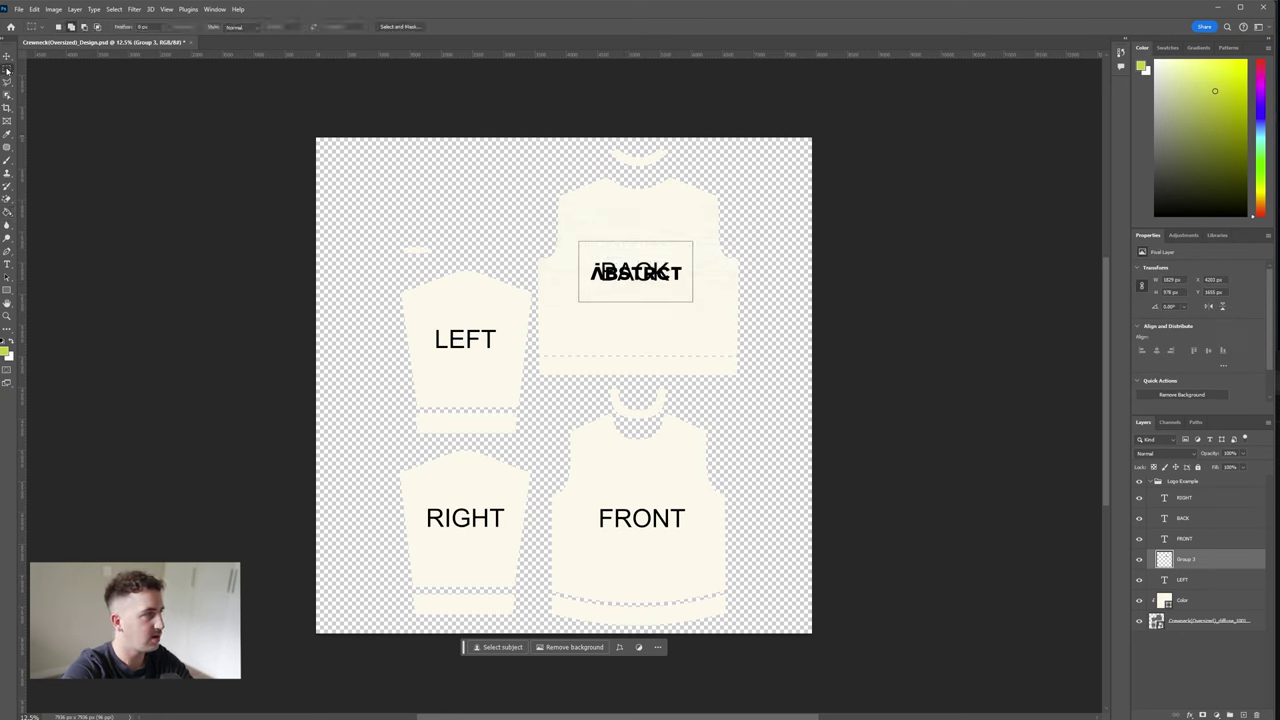
{"action": "left_click", "coordinate": [7, 71]}
{"action": "left_click_drag", "start_coordinate": [577, 212], "coordinate": [710, 248]}
{"action": "left_click_drag", "start_coordinate": [543, 225], "coordinate": [583, 340]}
{"action": "left_click_drag", "start_coordinate": [558, 298], "coordinate": [734, 321]}
{"action": "right_click", "coordinate": [668, 177]}
{"action": "left_click", "coordinate": [686, 181]}
- Duplicate the logo onto the FRONT panel and again onto the LEFT sleeve
{"action": "left_click", "coordinate": [7, 56]}
{"action": "left_click_drag", "start_coordinate": [677, 267], "coordinate": [668, 522]}
{"action": "left_click_drag", "start_coordinate": [668, 522], "coordinate": [545, 368], "text": "alt"}
- Rotate the LEFT sleeve's logo by -90 degrees and centre it on the sleeve
{"action": "key", "text": "ctrl+t"}
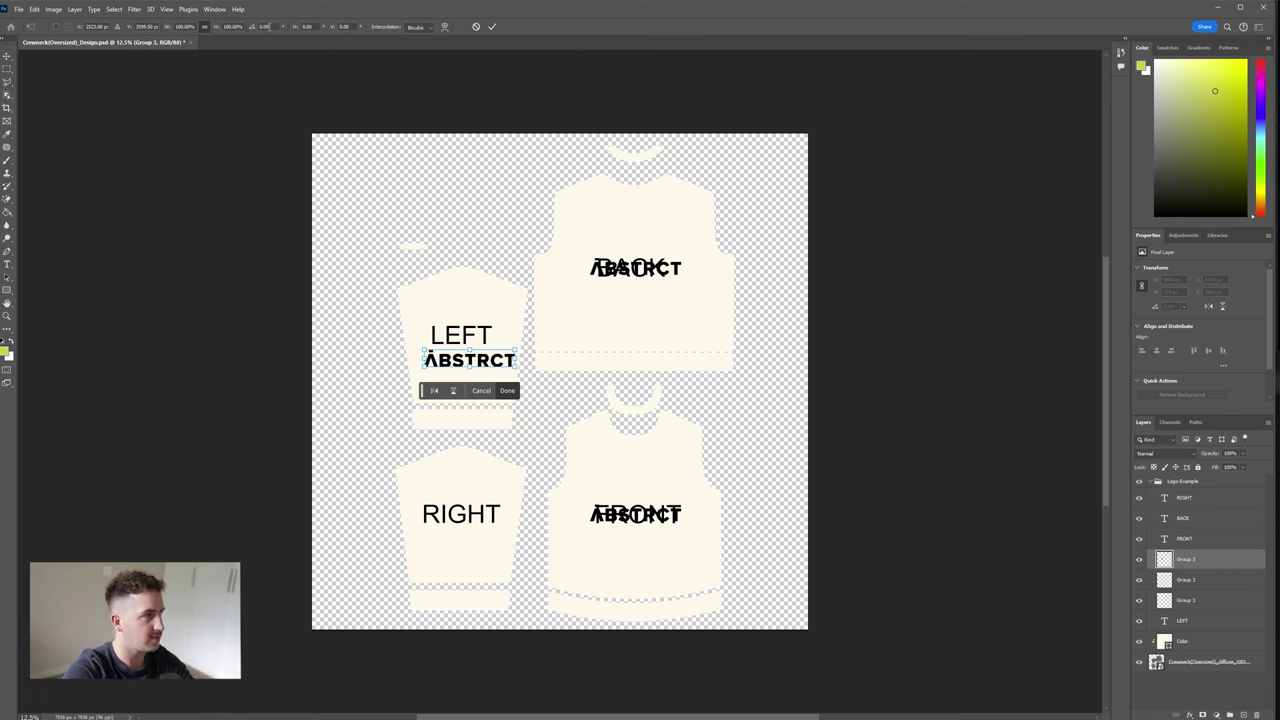
{"action": "type", "text": "-90"}
{"action": "key", "text": "Return"}
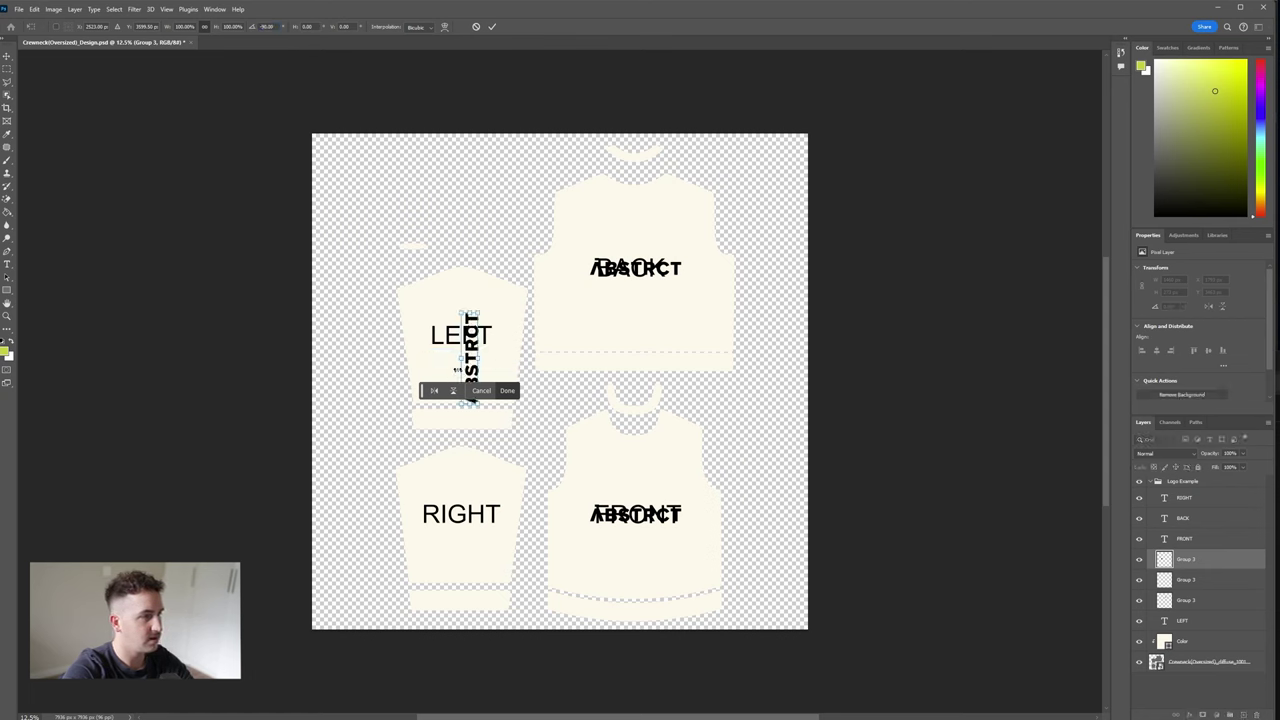
{"action": "left_click", "coordinate": [507, 390]}
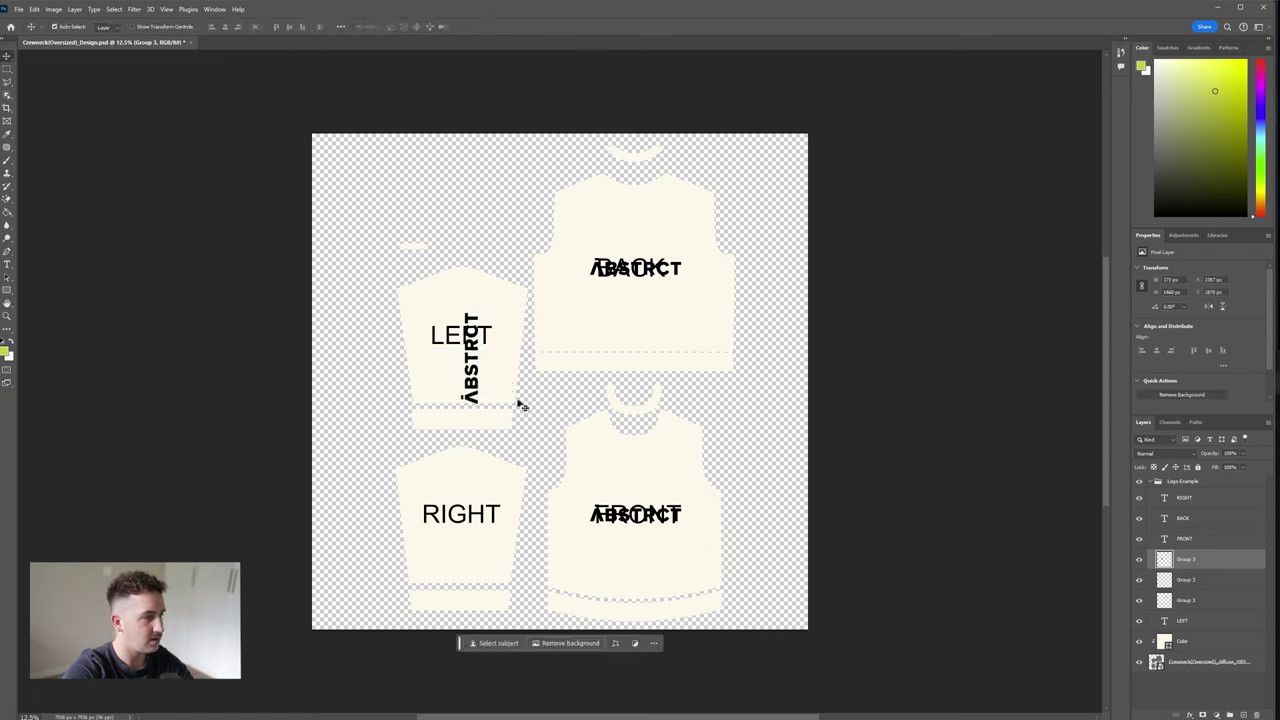
{"action": "left_click_drag", "start_coordinate": [467, 364], "coordinate": [461, 335]}
- Duplicate the vertical logo onto the RIGHT sleeve, rotate the copy 180 degrees and centre it there
{"action": "left_click_drag", "start_coordinate": [561, 349], "coordinate": [463, 511], "text": "alt"}
{"action": "key", "text": "ctrl+r"}
{"action": "key", "text": "ctrl+t"}
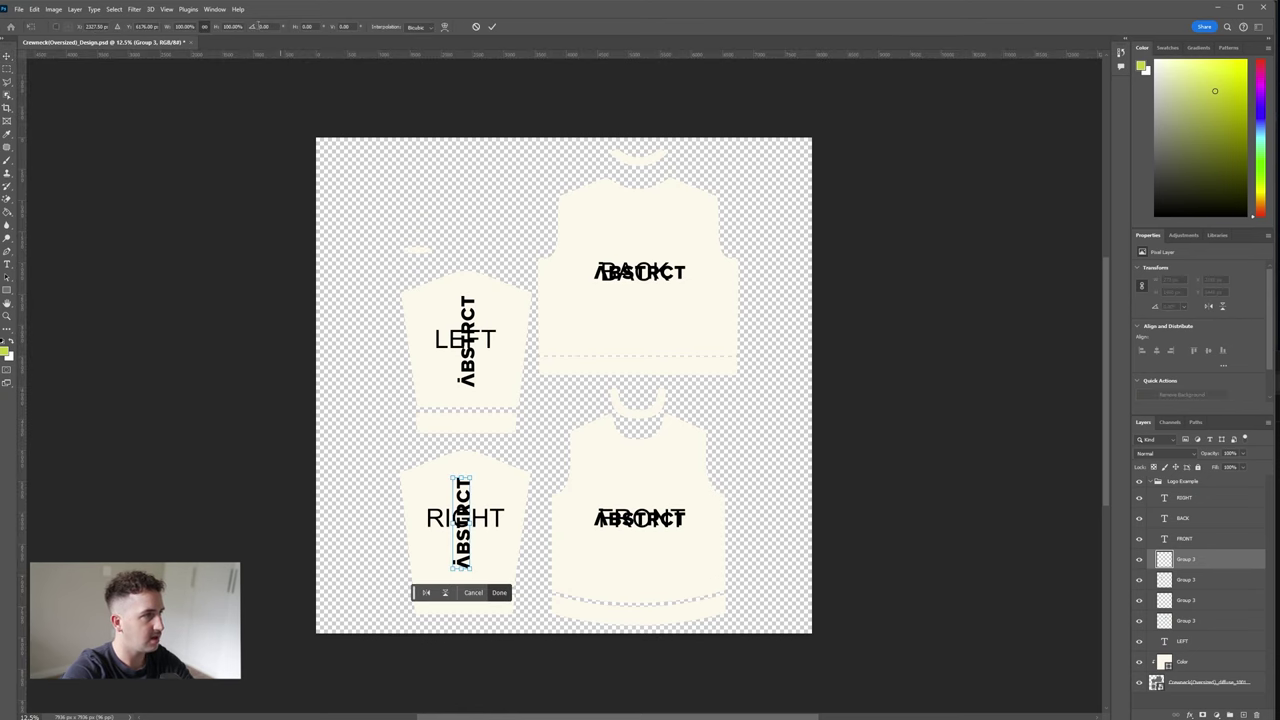
{"action": "type", "text": "180"}
{"action": "key", "text": "Return"}
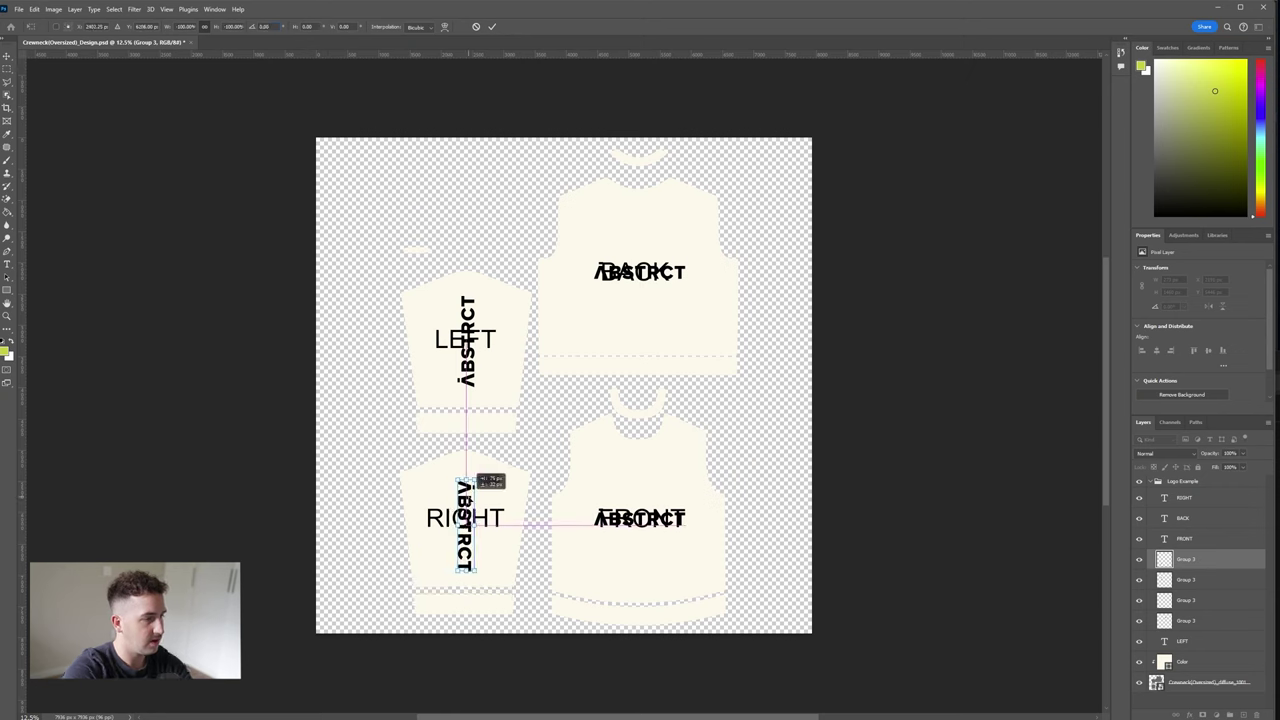
{"action": "key", "text": "Return"}
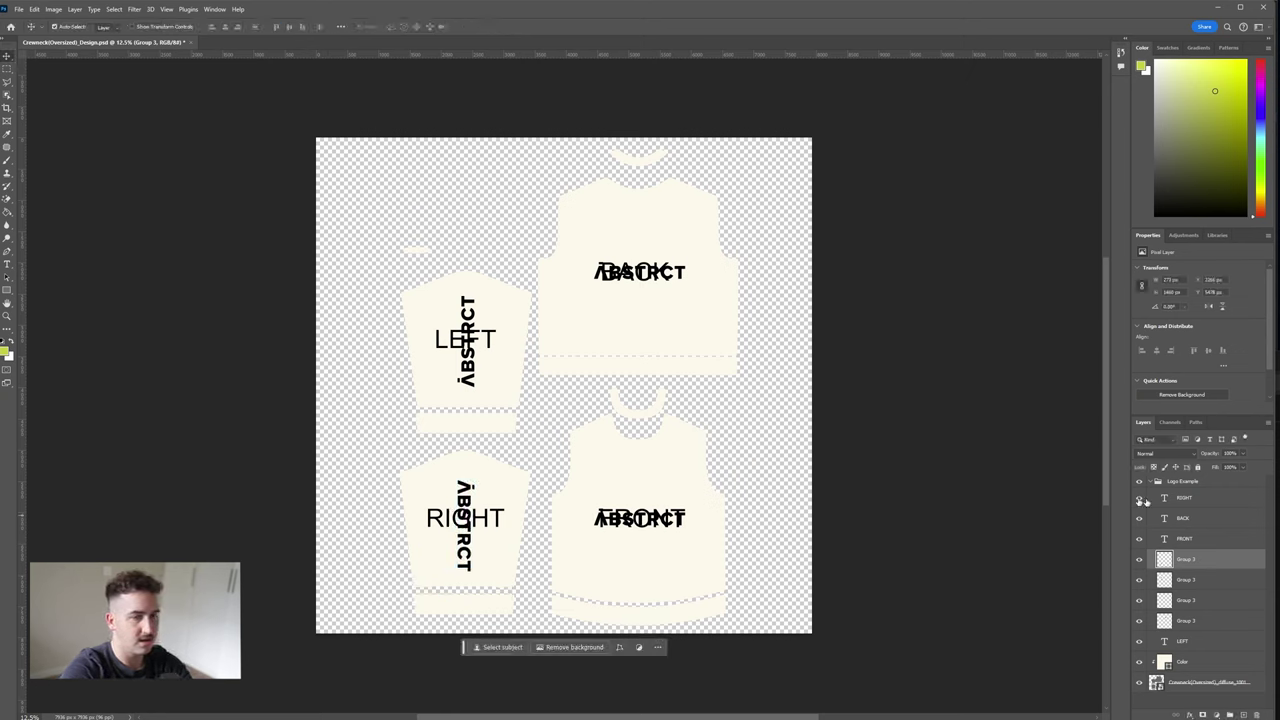
- Hide the LEFT, FRONT, BACK and RIGHT placeholder text layers
{"action": "left_click", "coordinate": [1189, 641]}
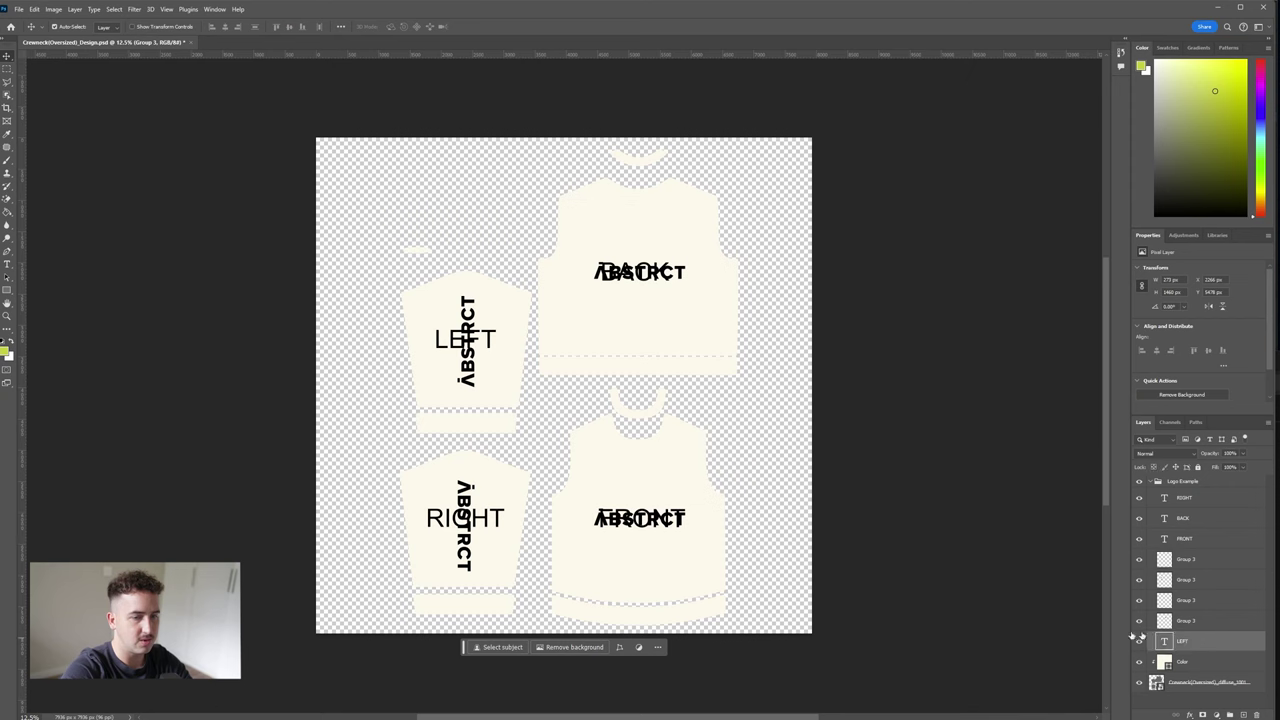
{"action": "left_click", "coordinate": [1139, 641]}
{"action": "left_click", "coordinate": [1139, 538]}
{"action": "left_click", "coordinate": [1139, 518]}
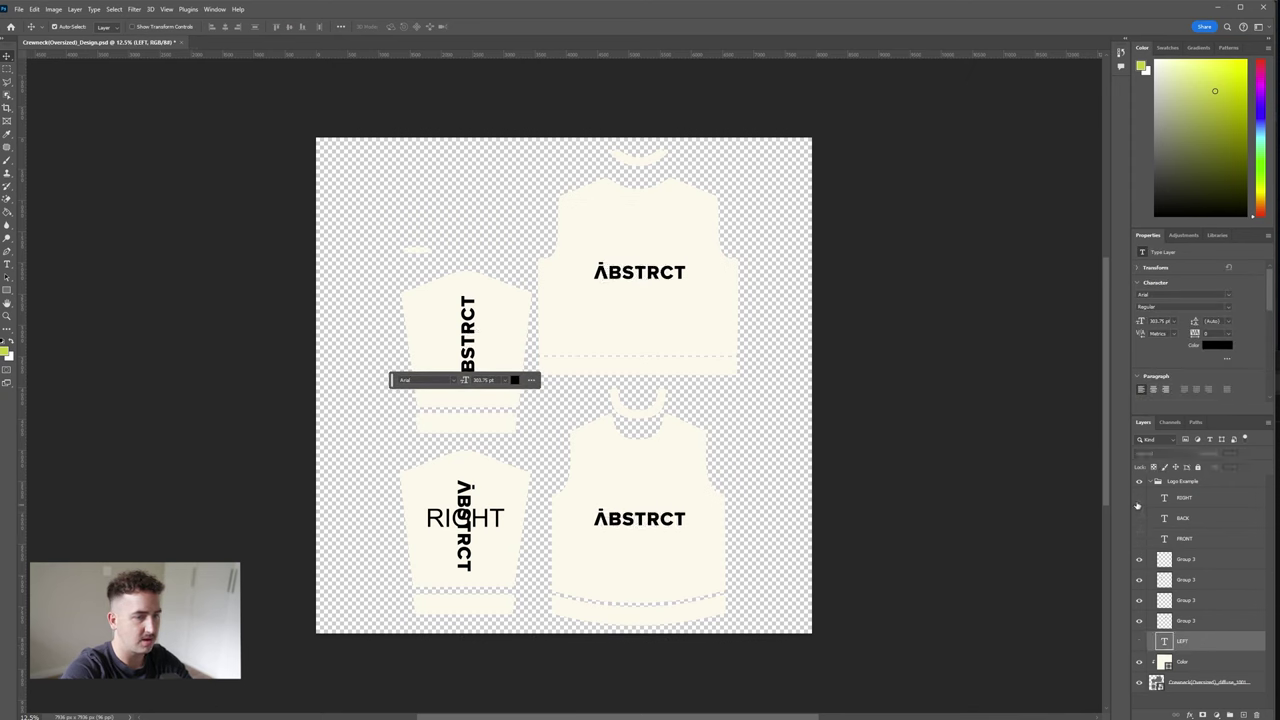
{"action": "left_click", "coordinate": [1139, 497]}
- Move the floating text options bar off the artwork and save the crewneck design file
{"action": "left_click_drag", "start_coordinate": [392, 380], "coordinate": [110, 309]}
{"action": "left_click", "coordinate": [18, 10]}
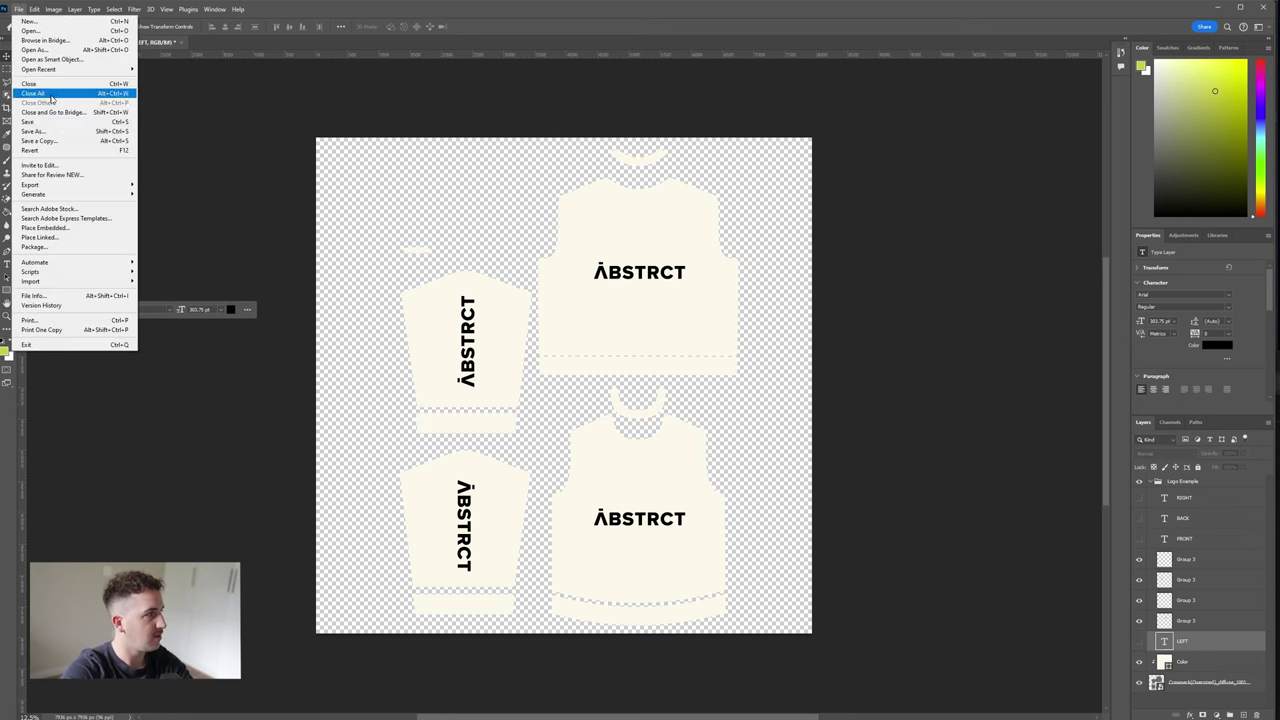
{"action": "left_click", "coordinate": [66, 122]}
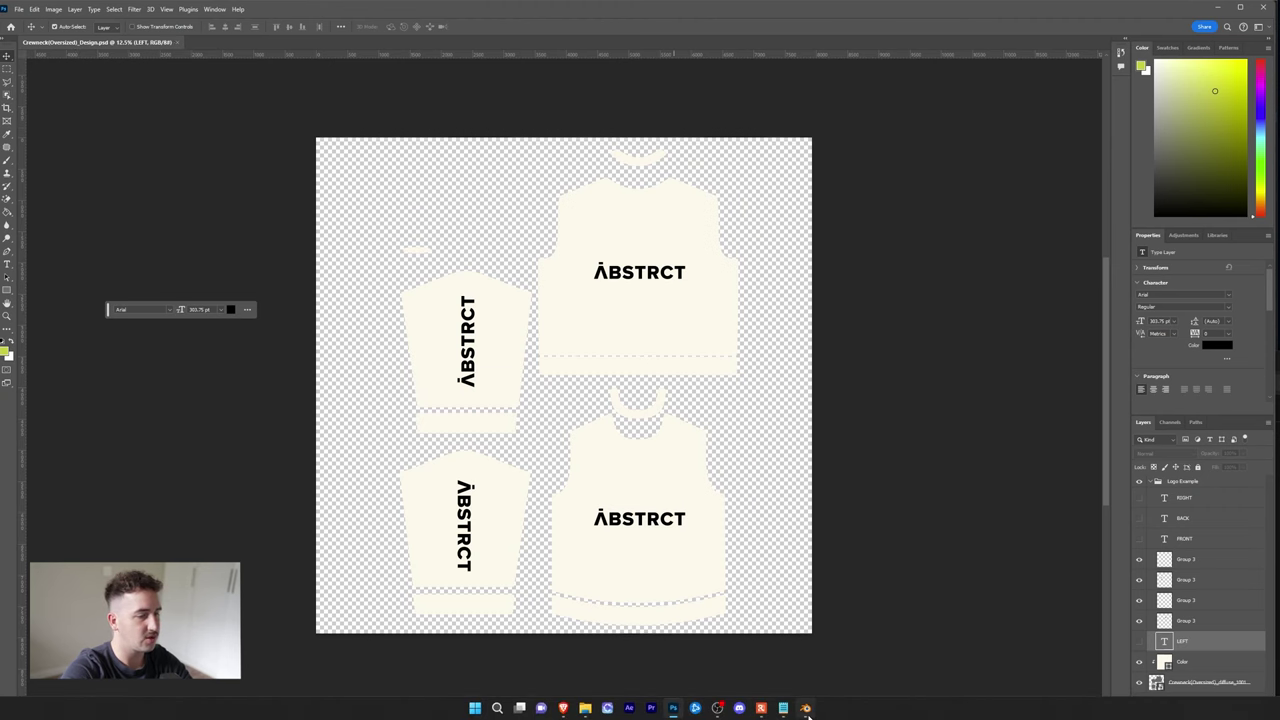
- Switch to Blender and load Crewneck(Oversized)_Design.psd into the base colour image texture node of the crewneck's material
{"action": "left_click", "coordinate": [805, 708]}
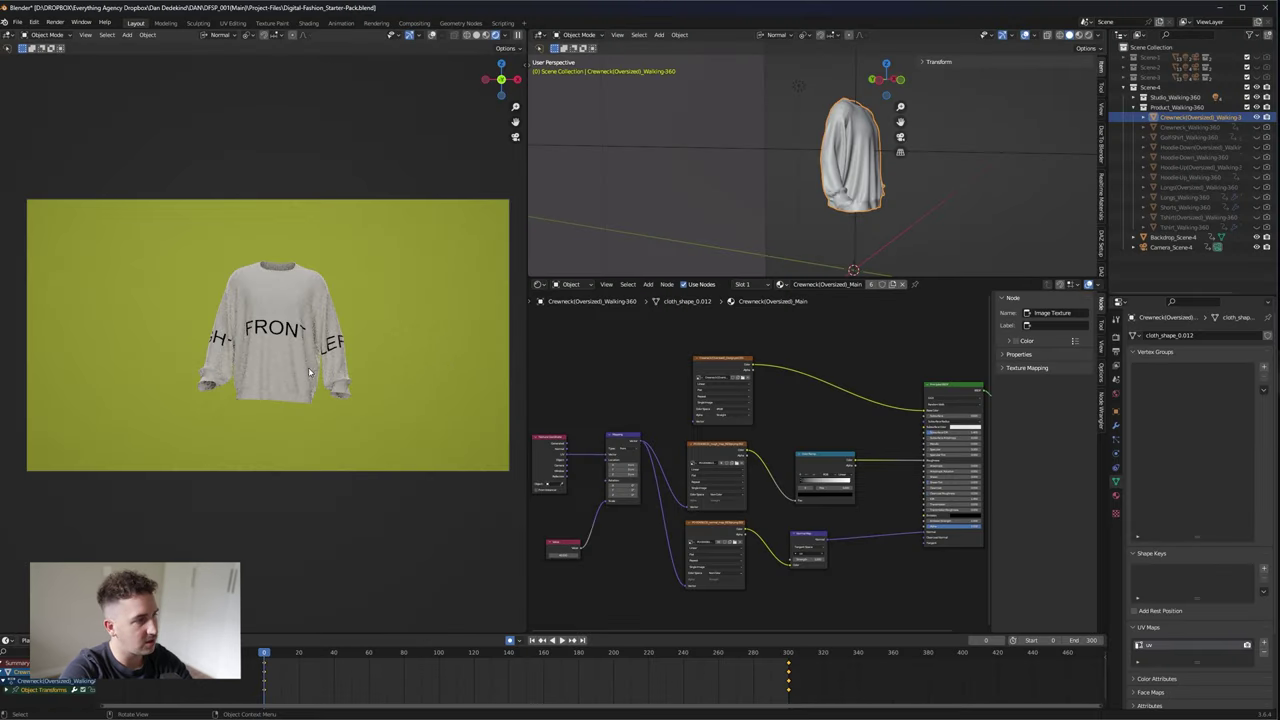
{"action": "scroll", "coordinate": [293, 301], "scroll_direction": "up", "scroll_amount": 2}
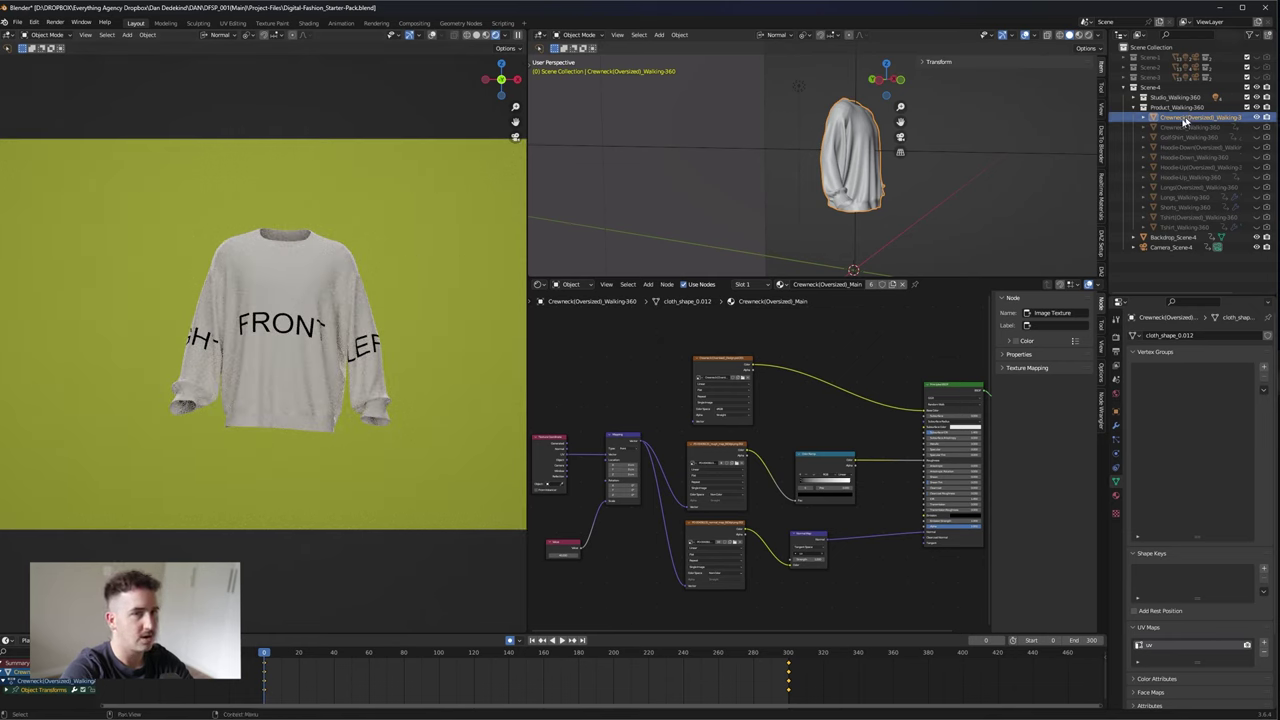
{"action": "scroll", "coordinate": [727, 410], "scroll_direction": "up", "scroll_amount": 7}
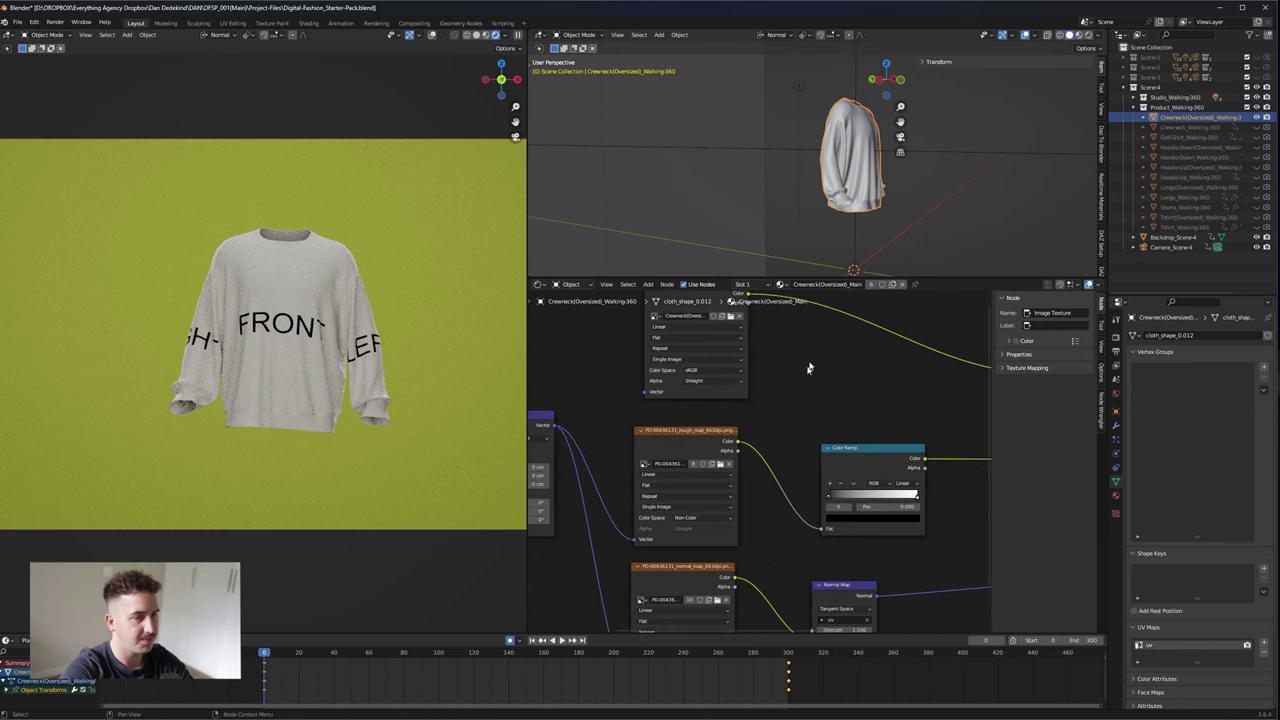
{"action": "middle_click_drag", "start_coordinate": [809, 369], "coordinate": [842, 508]}
{"action": "scroll", "coordinate": [842, 508], "scroll_direction": "up", "scroll_amount": 6}
{"action": "left_click", "coordinate": [765, 448]}
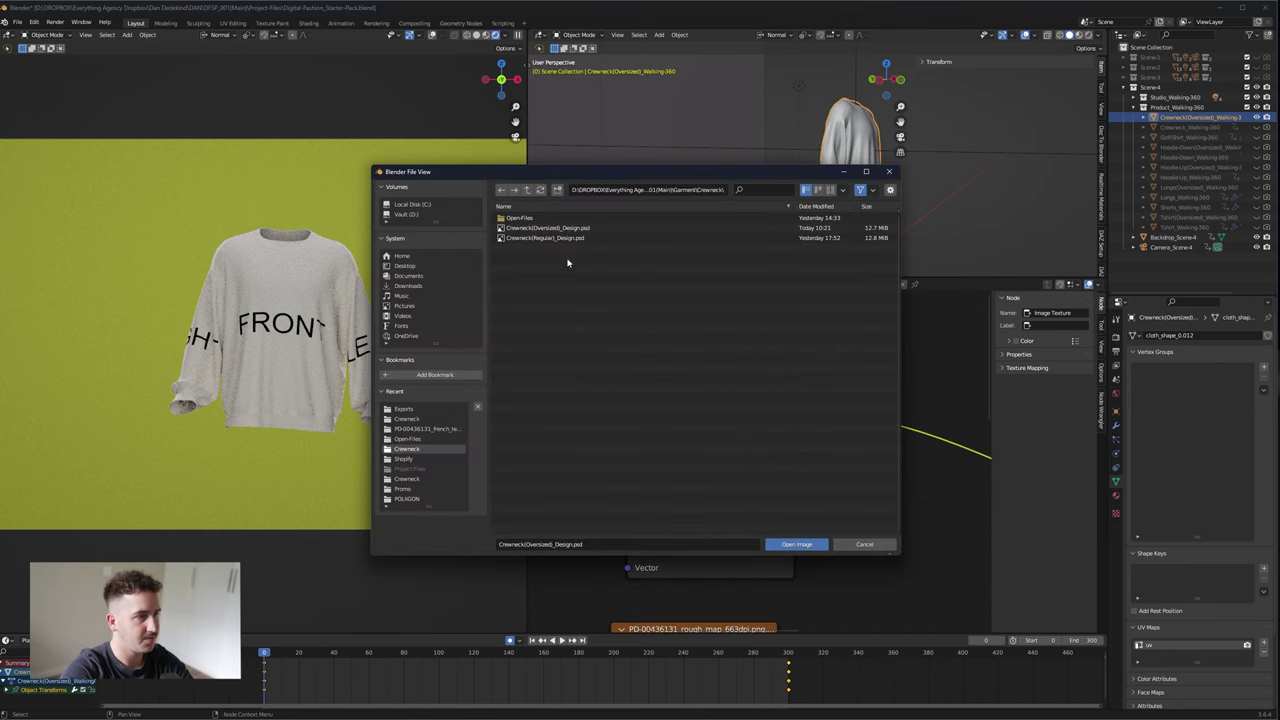
{"action": "left_click", "coordinate": [797, 544]}
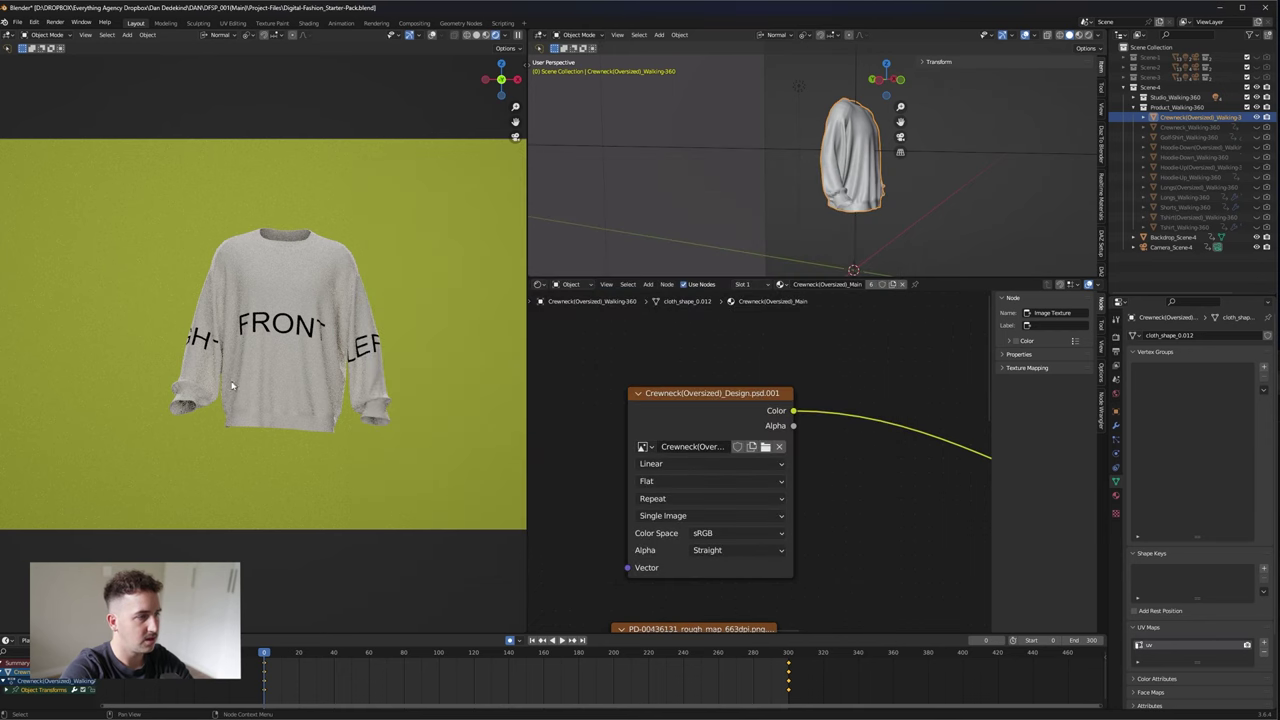
- Refresh the crewneck's design by displaying it in Material Preview and returning the camera view to Rendered shading
{"action": "scroll", "coordinate": [330, 310], "scroll_direction": "up", "scroll_amount": 1}
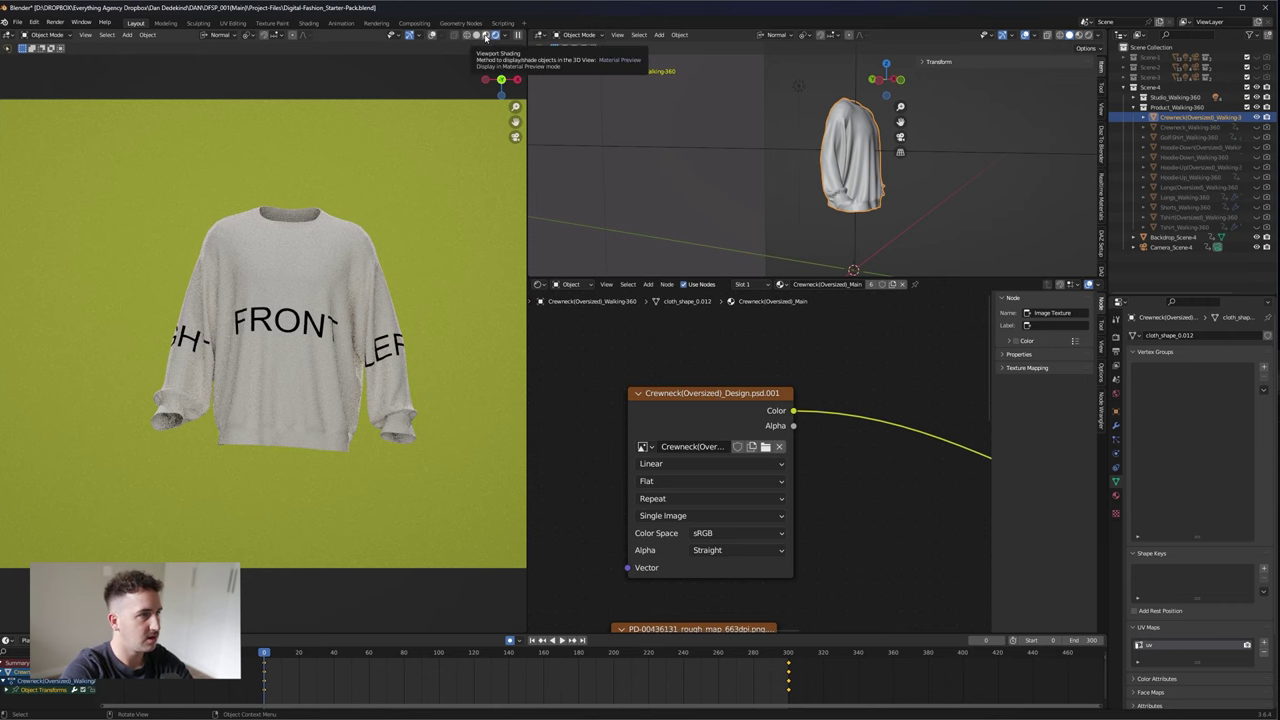
{"action": "left_click", "coordinate": [476, 35]}
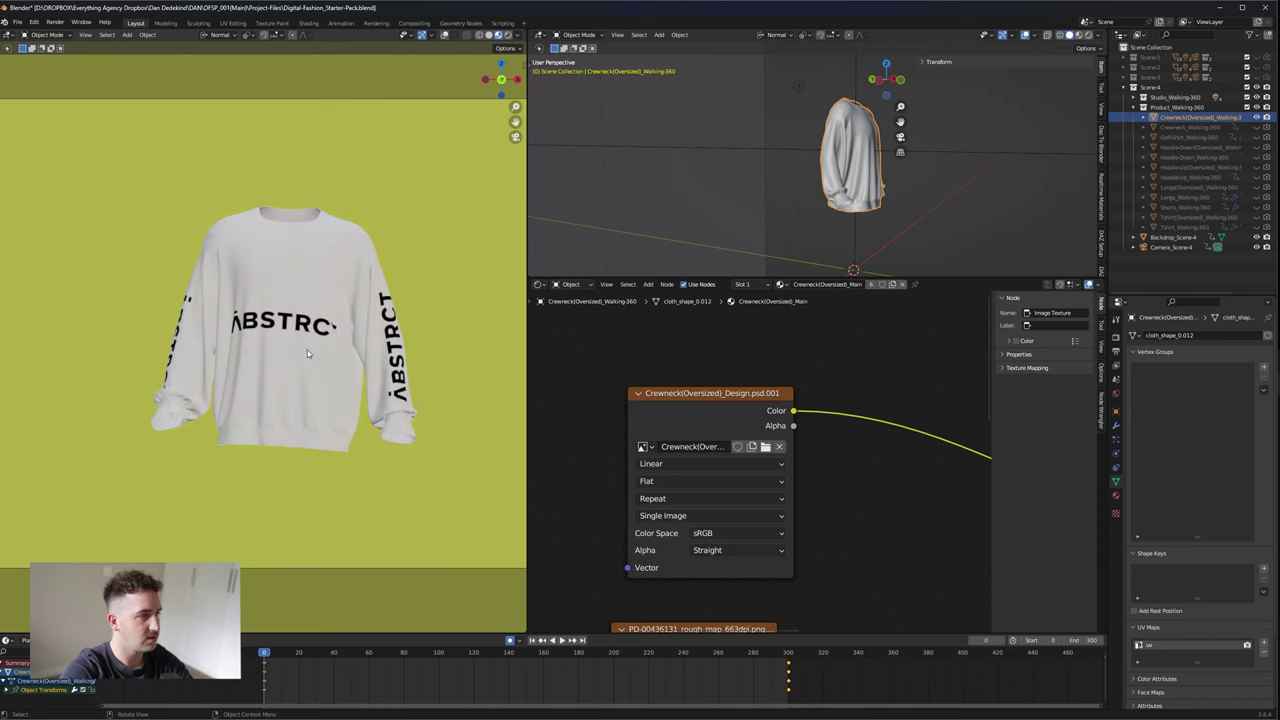
{"action": "left_click", "coordinate": [509, 35]}
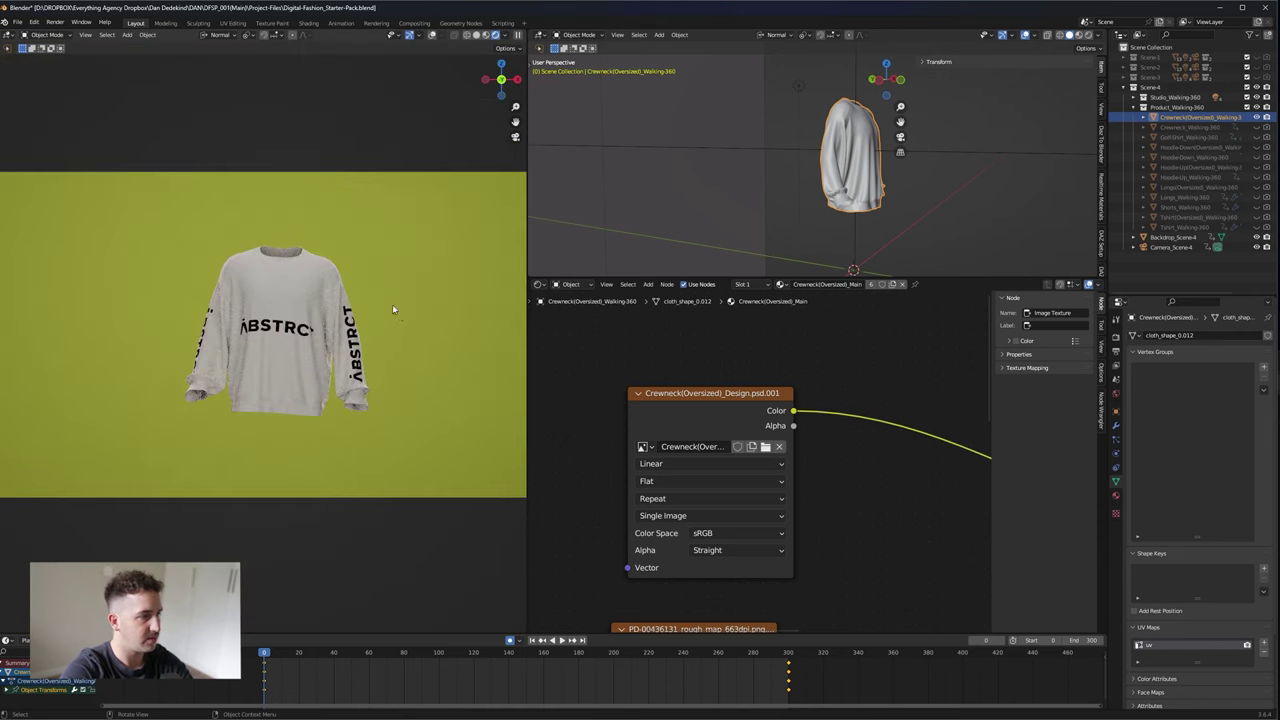
- Examine the logo crewneck's rendered fabric up close and the node setup of its material
{"action": "scroll", "coordinate": [389, 301], "scroll_direction": "up", "scroll_amount": 3}
{"action": "scroll", "coordinate": [752, 459], "scroll_direction": "down", "scroll_amount": 5}
{"action": "middle_click_drag", "start_coordinate": [836, 490], "coordinate": [770, 390]}
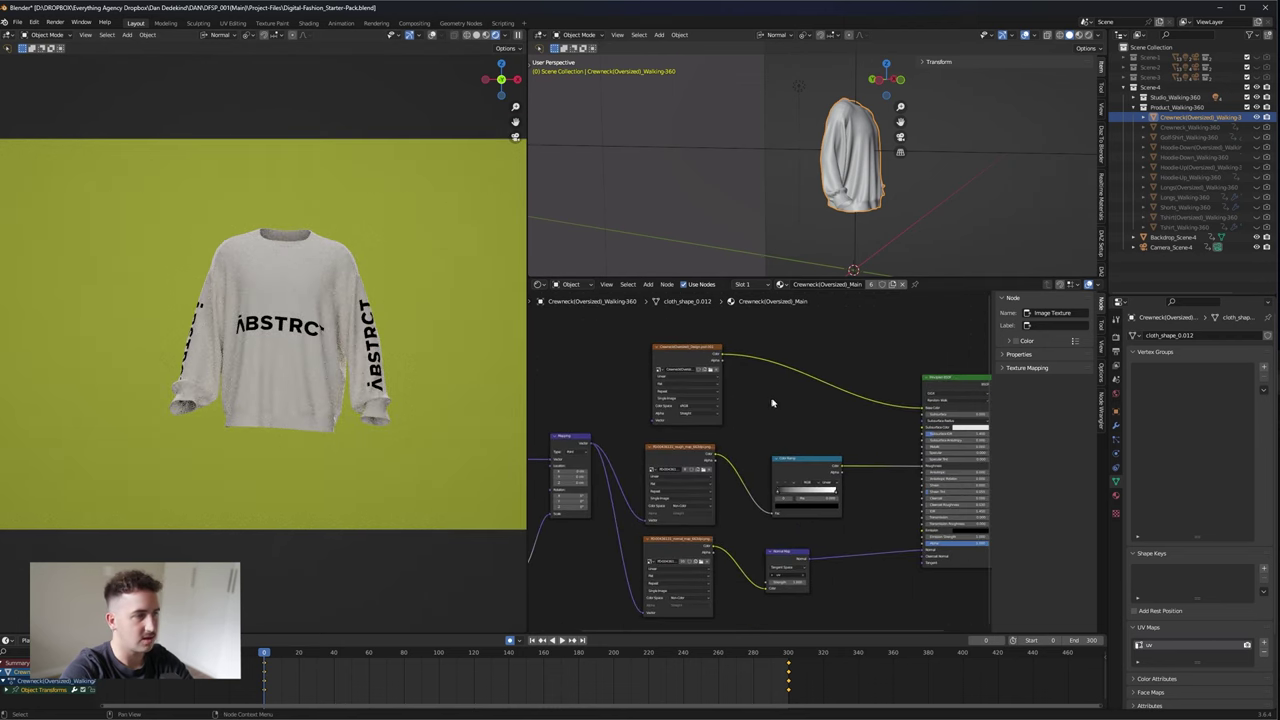
{"action": "scroll", "coordinate": [356, 363], "scroll_direction": "up", "scroll_amount": 6}
{"action": "scroll", "coordinate": [356, 363], "scroll_direction": "down", "scroll_amount": 3}
{"action": "scroll", "coordinate": [356, 363], "scroll_direction": "down", "scroll_amount": 5}
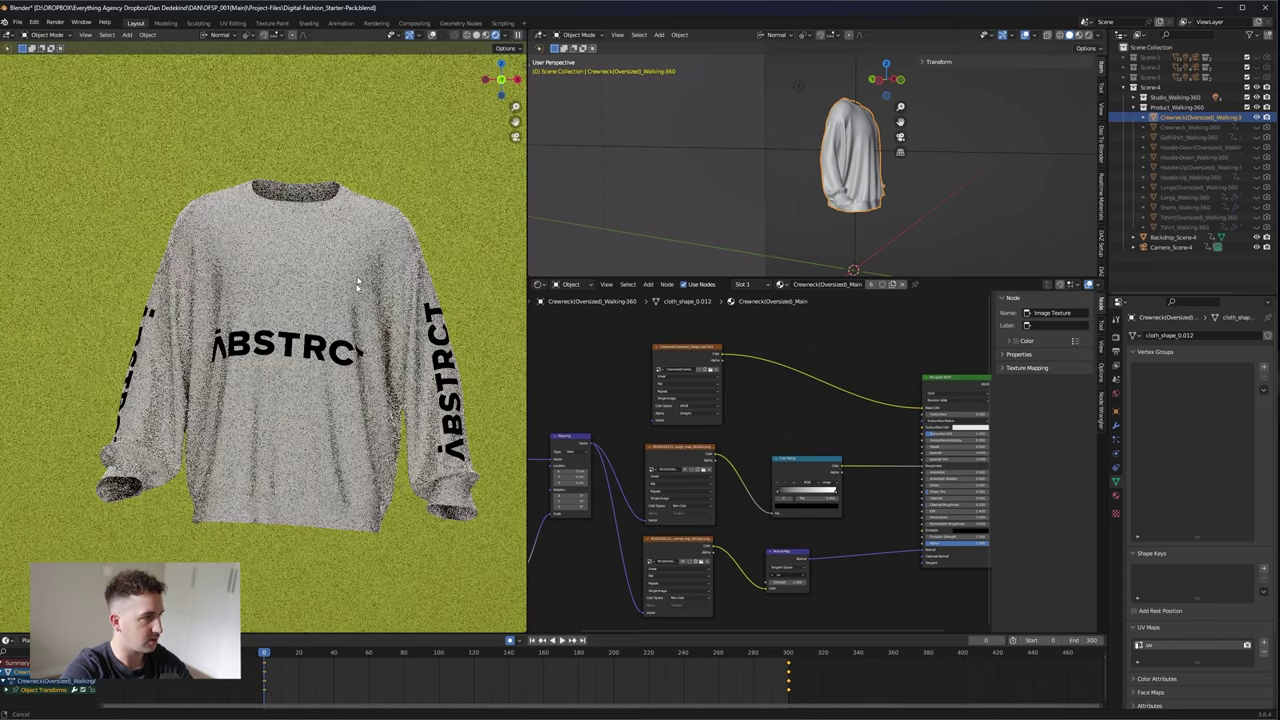
{"action": "scroll", "coordinate": [252, 307], "scroll_direction": "up", "scroll_amount": 8}
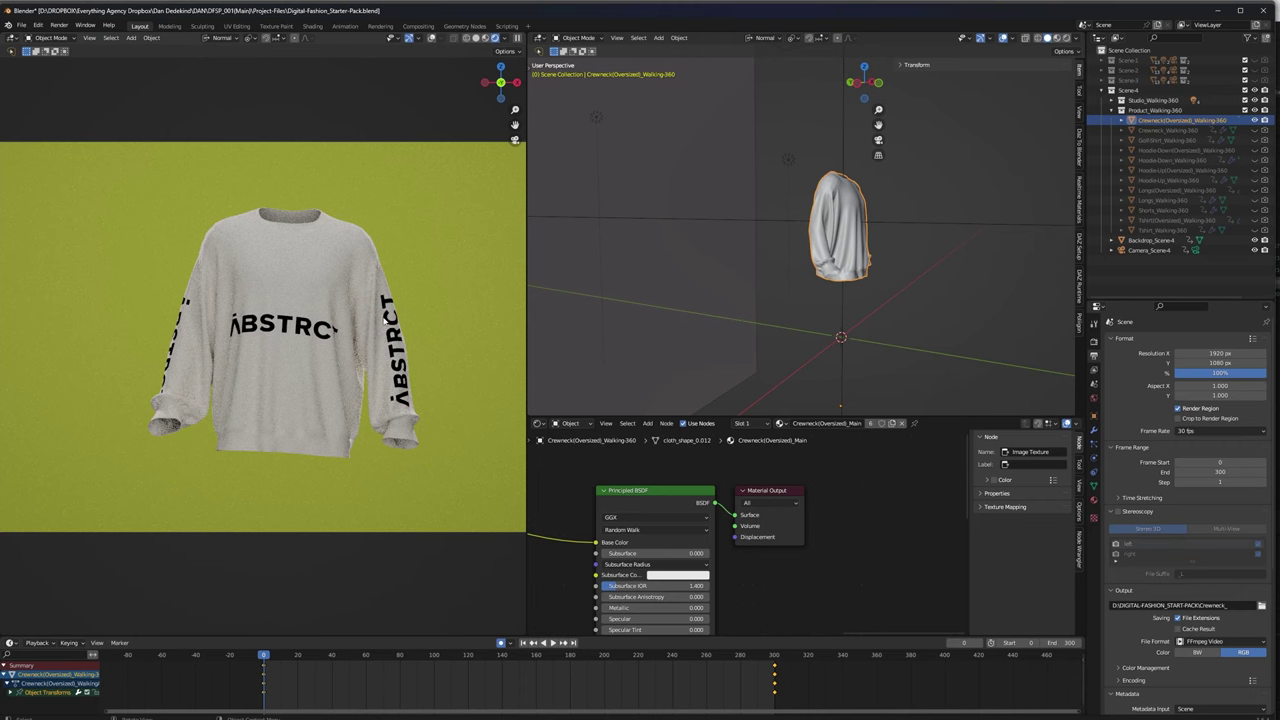
{"action": "middle_click_drag", "start_coordinate": [642, 466], "coordinate": [856, 483]}
{"action": "scroll", "coordinate": [703, 480], "scroll_direction": "down", "scroll_amount": 4}
{"action": "middle_click_drag", "start_coordinate": [685, 464], "coordinate": [712, 468]}
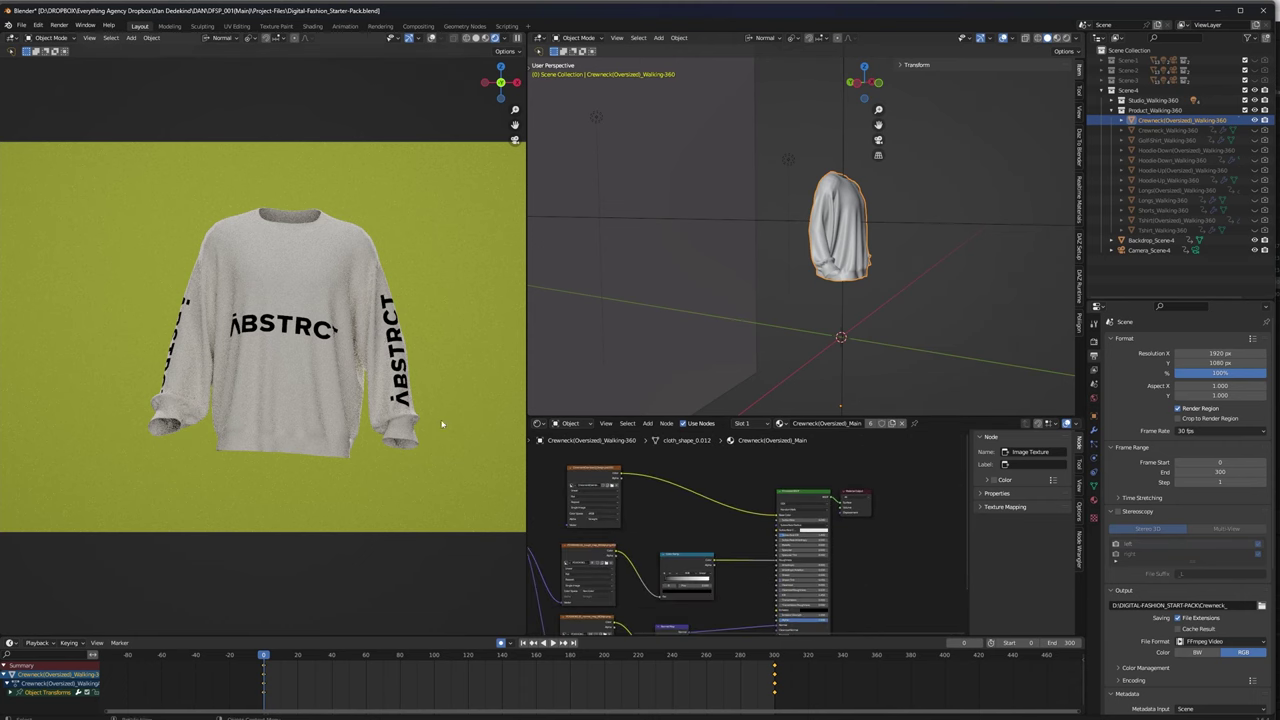
- Switch to Photoshop, recolour the Color layer to violet-blue (RGB 101, 105, 251) and save the design
{"action": "left_click", "coordinate": [672, 709]}
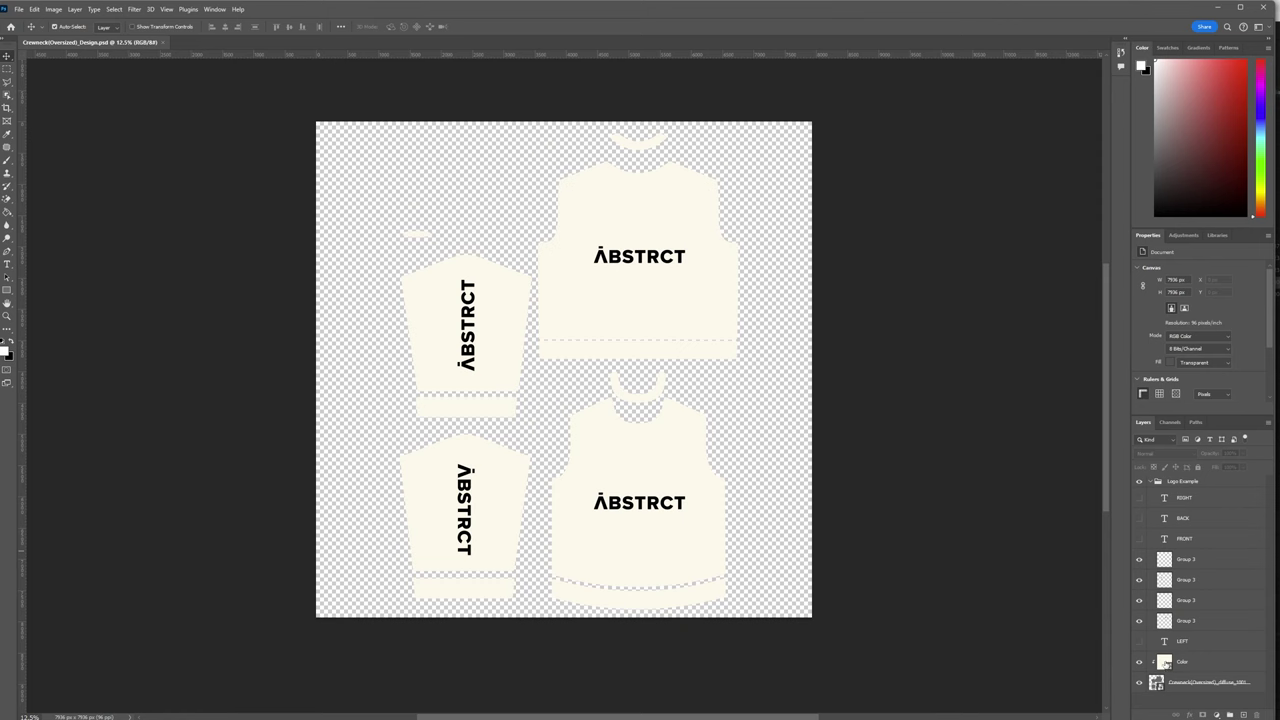
{"action": "double_click", "coordinate": [1166, 664]}
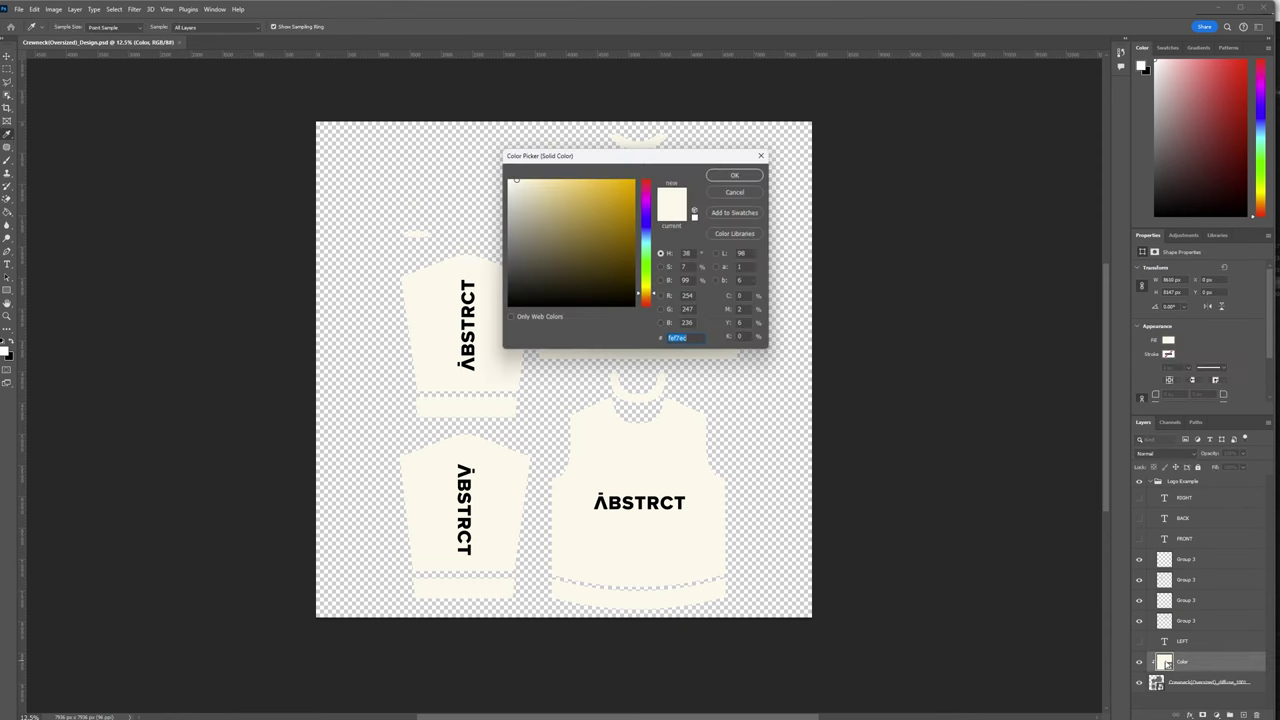
{"action": "mouse_move", "coordinate": [562, 238]}
{"action": "left_mouse_down"}
{"action": "mouse_move", "coordinate": [565, 210]}
{"action": "mouse_move", "coordinate": [593, 236]}
{"action": "mouse_move", "coordinate": [577, 183]}
{"action": "mouse_move", "coordinate": [600, 213]}
{"action": "left_mouse_up"}
{"action": "mouse_move", "coordinate": [646, 292]}
{"action": "left_mouse_down"}
{"action": "mouse_move", "coordinate": [647, 213]}
{"action": "mouse_move", "coordinate": [585, 181]}
{"action": "left_mouse_up"}
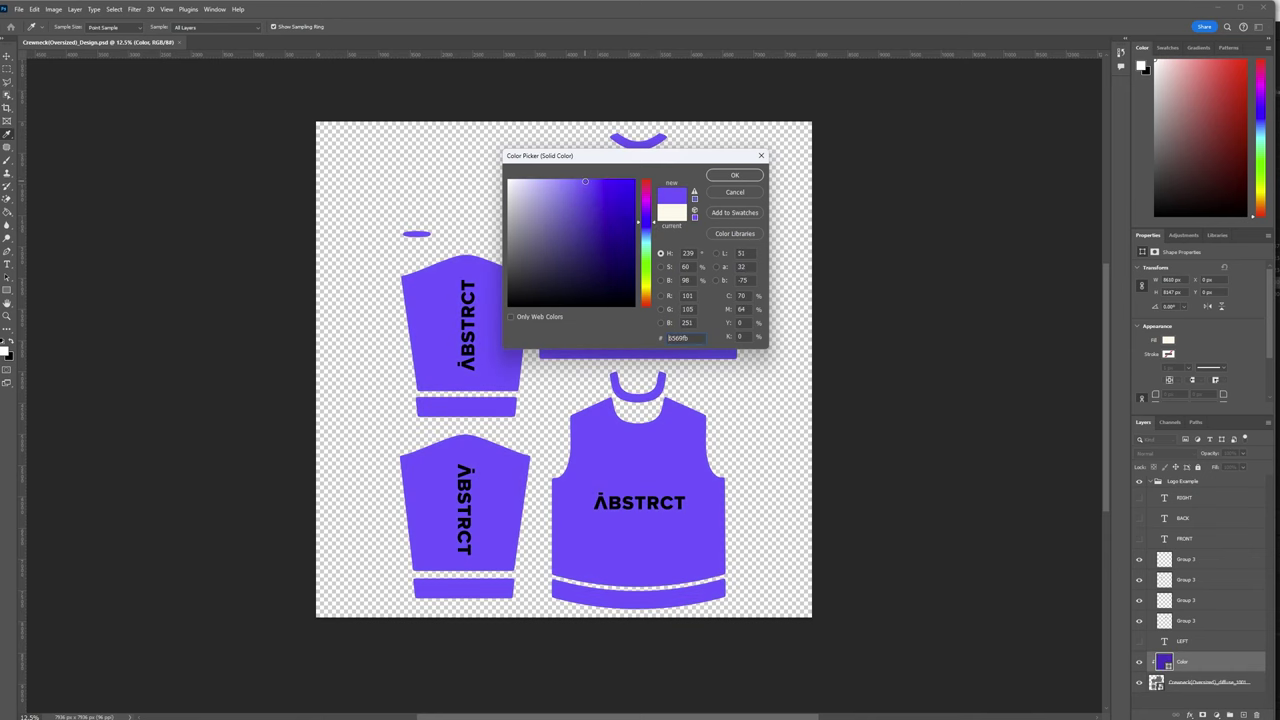
{"action": "left_click", "coordinate": [735, 176]}
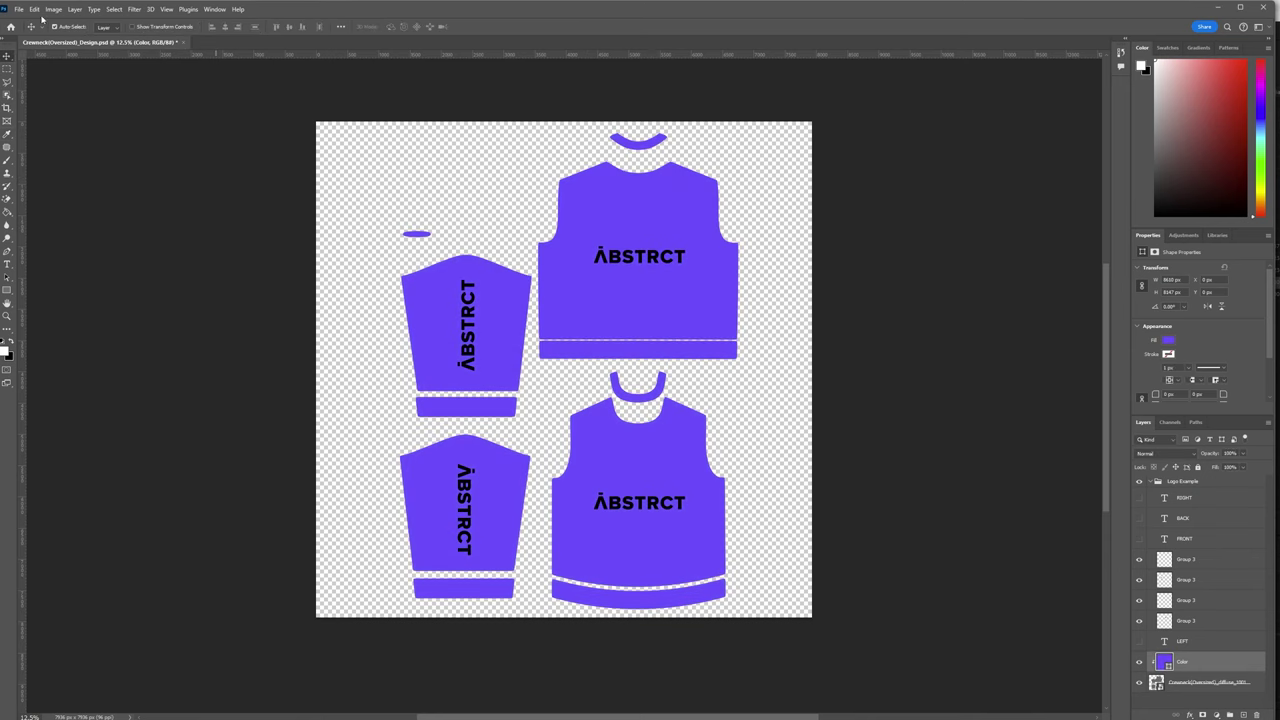
{"action": "left_click", "coordinate": [18, 9]}
{"action": "left_click", "coordinate": [30, 121]}
- Switch to Blender, refresh the recoloured crewneck through Material Preview, and inspect its chest and collar in Rendered shading
{"action": "mouse_move", "coordinate": [658, 712]}
{"action": "left_click", "coordinate": [805, 708]}
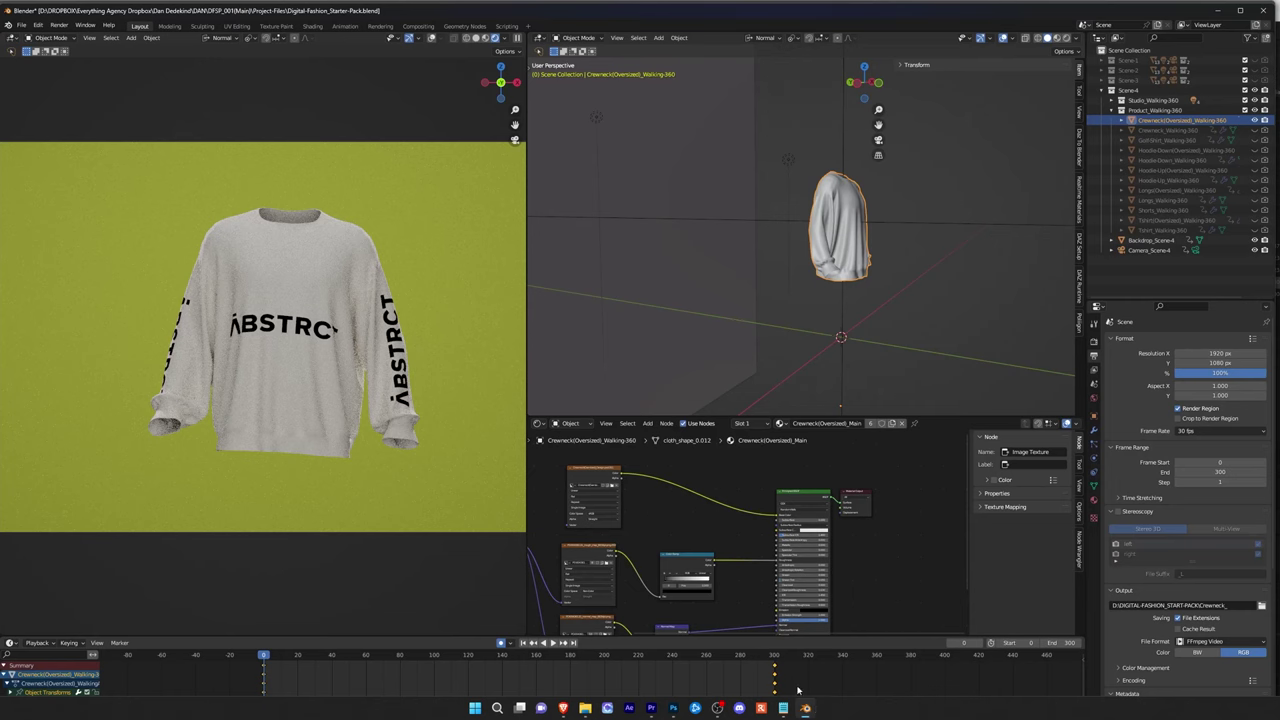
{"action": "middle_click_drag", "start_coordinate": [703, 467], "coordinate": [751, 475]}
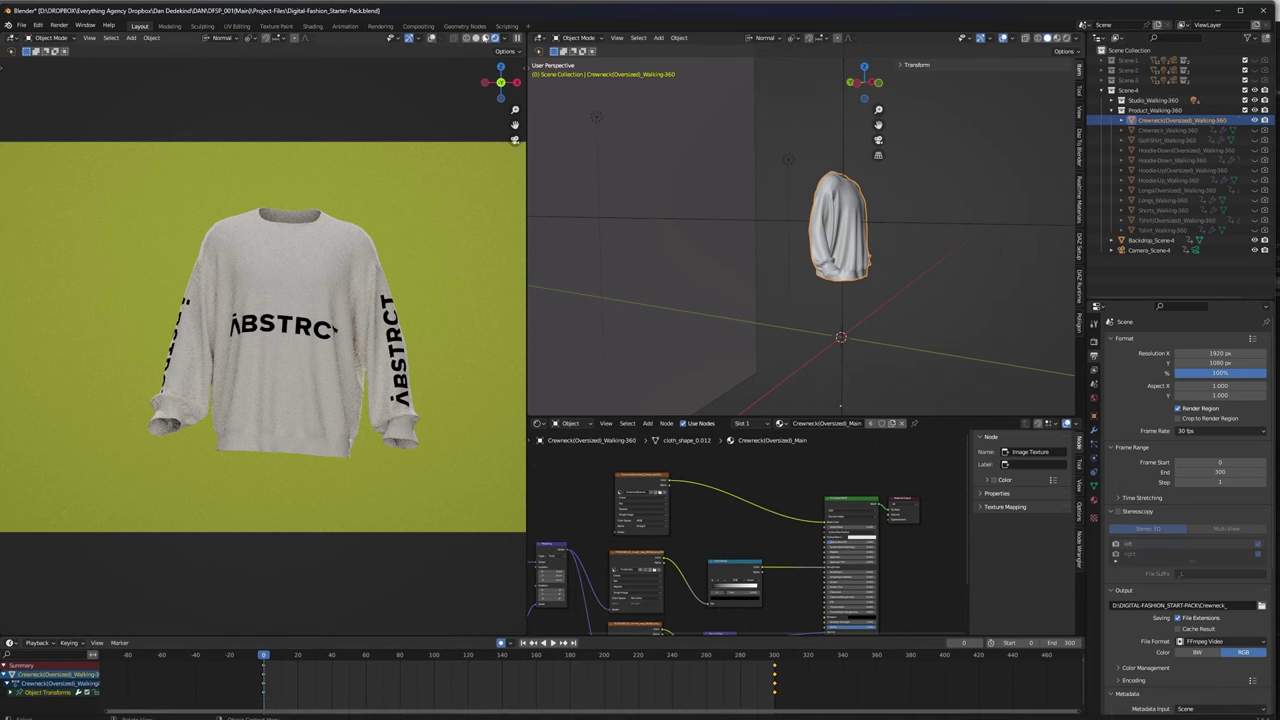
{"action": "left_click", "coordinate": [486, 37]}
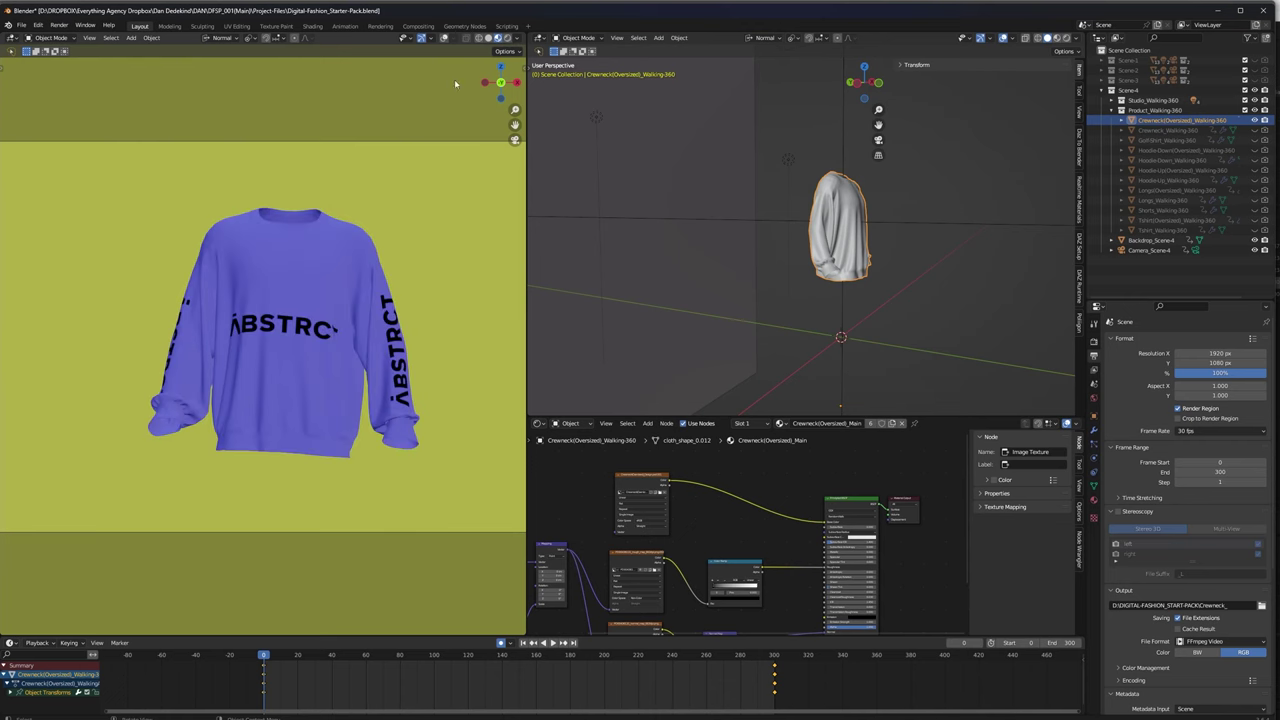
{"action": "left_click", "coordinate": [506, 38]}
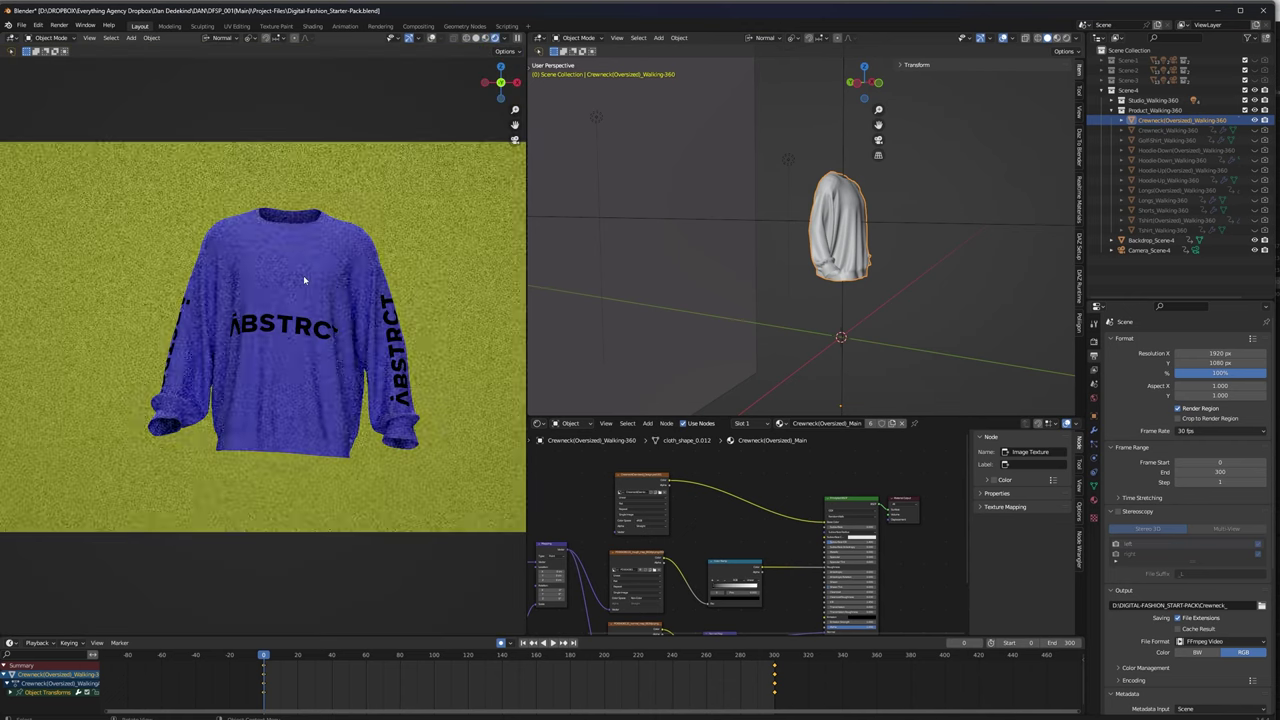
{"action": "scroll", "coordinate": [268, 273], "scroll_direction": "up", "scroll_amount": 6}
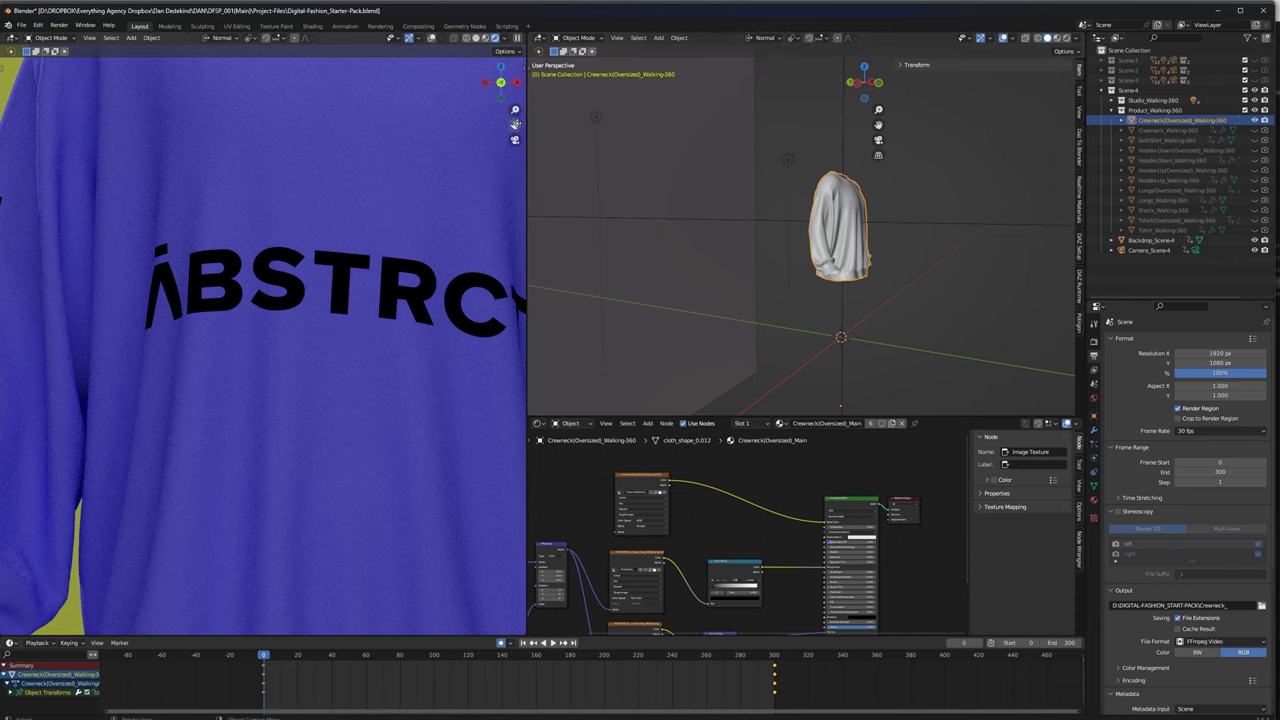
{"action": "left_click_drag", "start_coordinate": [515, 124], "coordinate": [568, 336]}
{"action": "scroll", "coordinate": [263, 340], "scroll_direction": "down", "scroll_amount": 5}
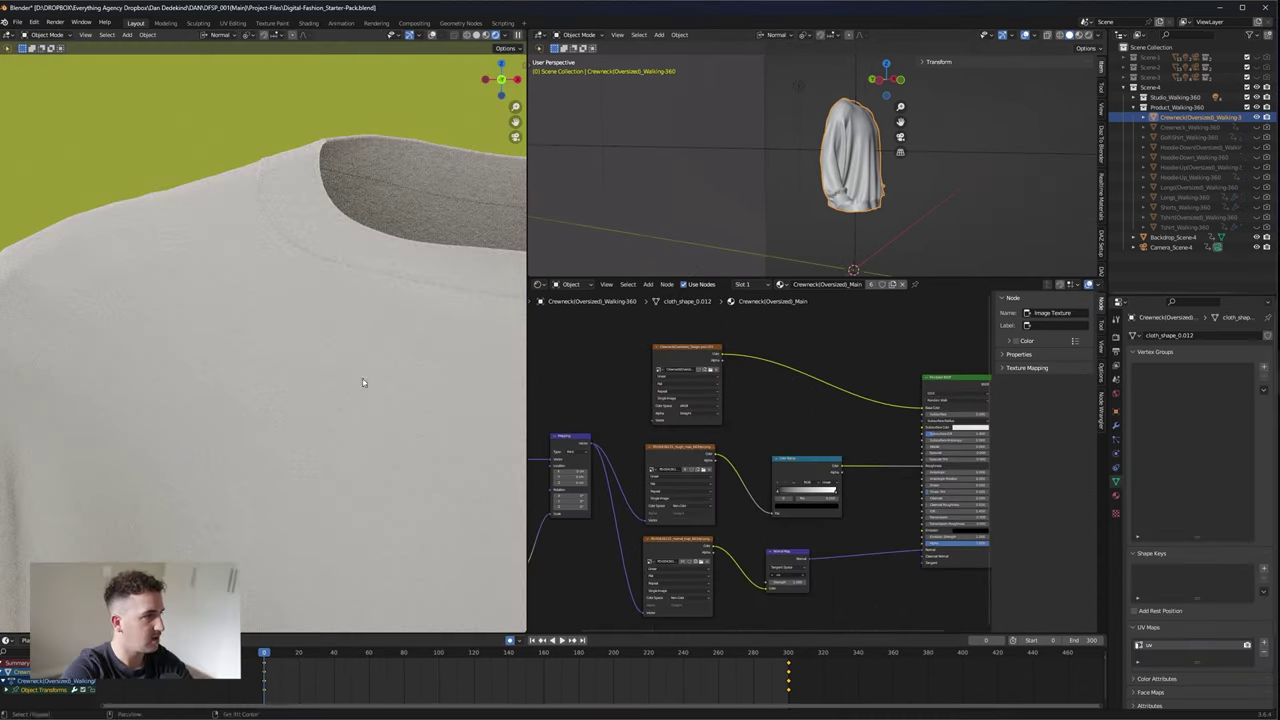
- Set the Value node driving the crewneck fabric's Mapping scale to 20
{"action": "scroll", "coordinate": [210, 265], "scroll_direction": "down", "scroll_amount": 2}
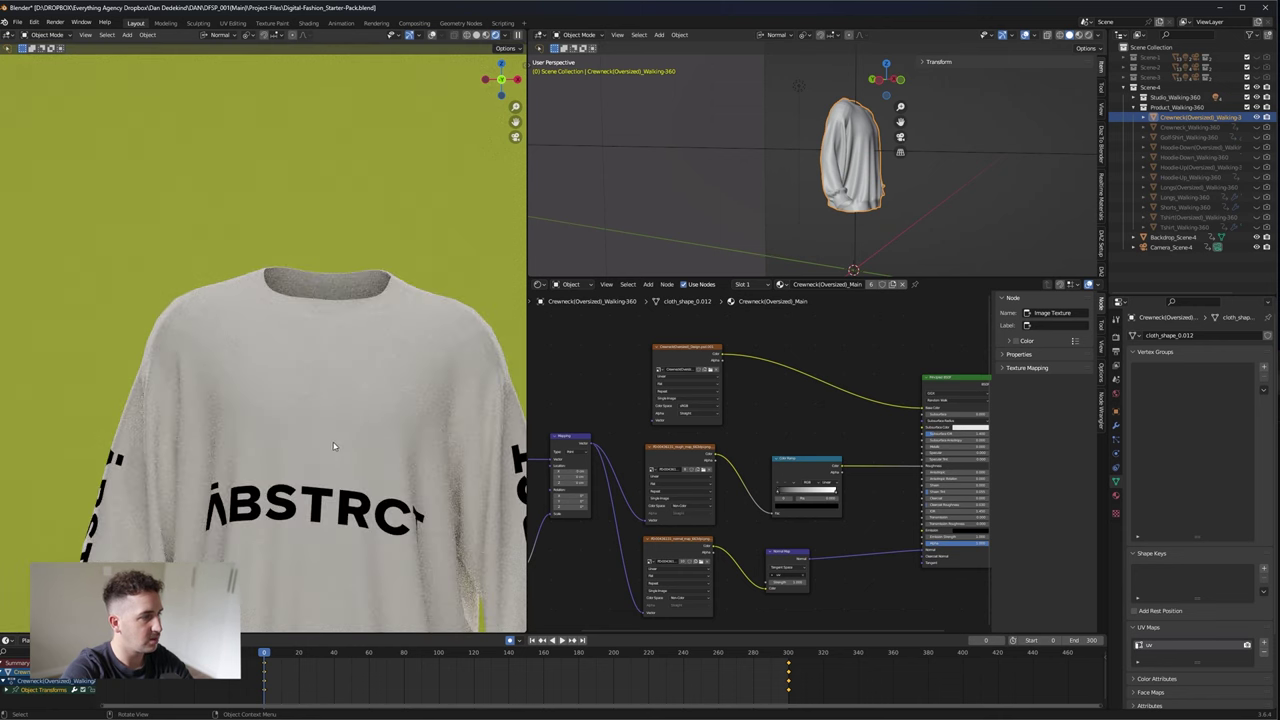
{"action": "scroll", "coordinate": [236, 288], "scroll_direction": "up", "scroll_amount": 5}
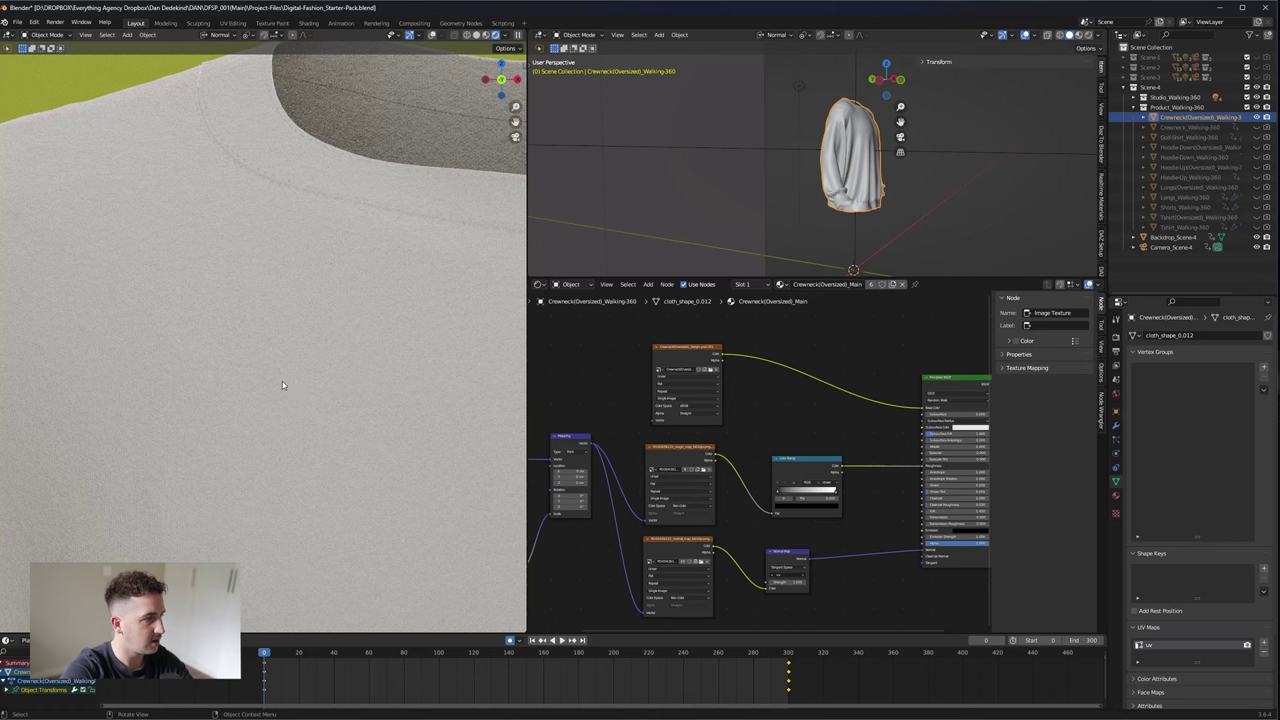
{"action": "middle_click_drag", "start_coordinate": [591, 394], "coordinate": [719, 346]}
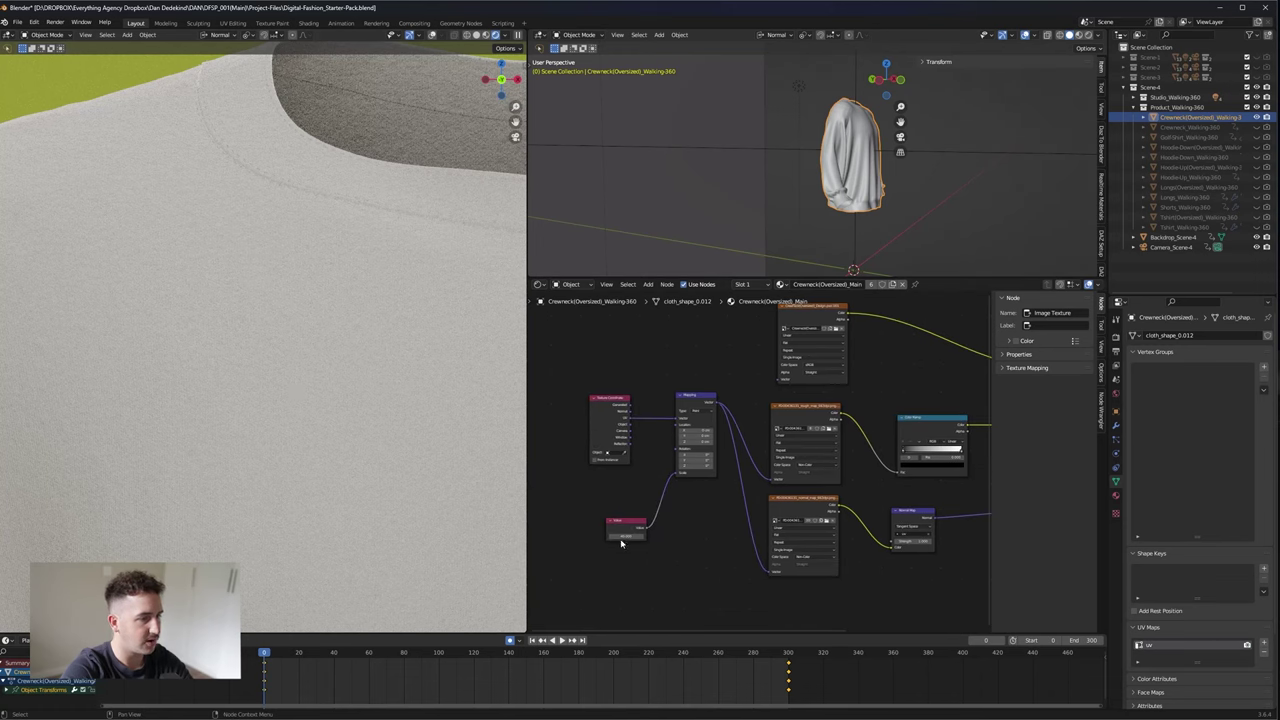
{"action": "scroll", "coordinate": [640, 560], "scroll_direction": "up", "scroll_amount": 2}
{"action": "scroll", "coordinate": [639, 560], "scroll_direction": "up", "scroll_amount": 3}
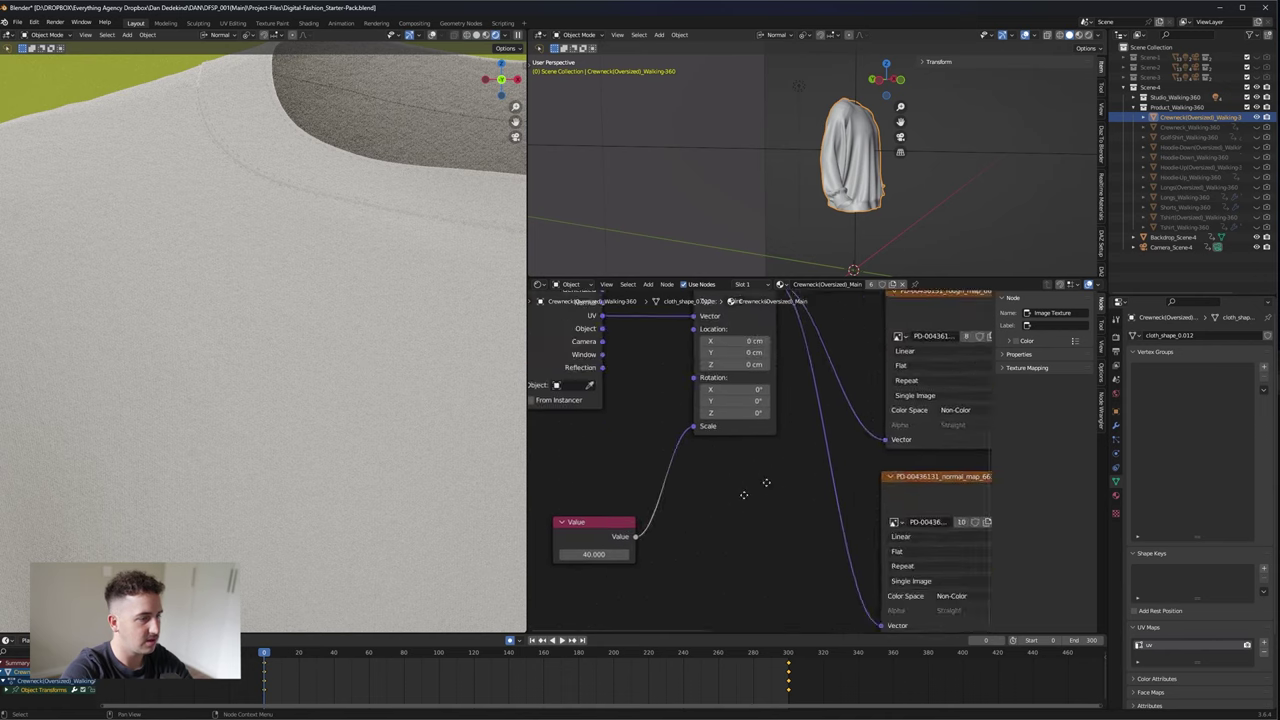
{"action": "left_click", "coordinate": [675, 512]}
{"action": "type", "text": "20"}
{"action": "key", "text": "Return"}
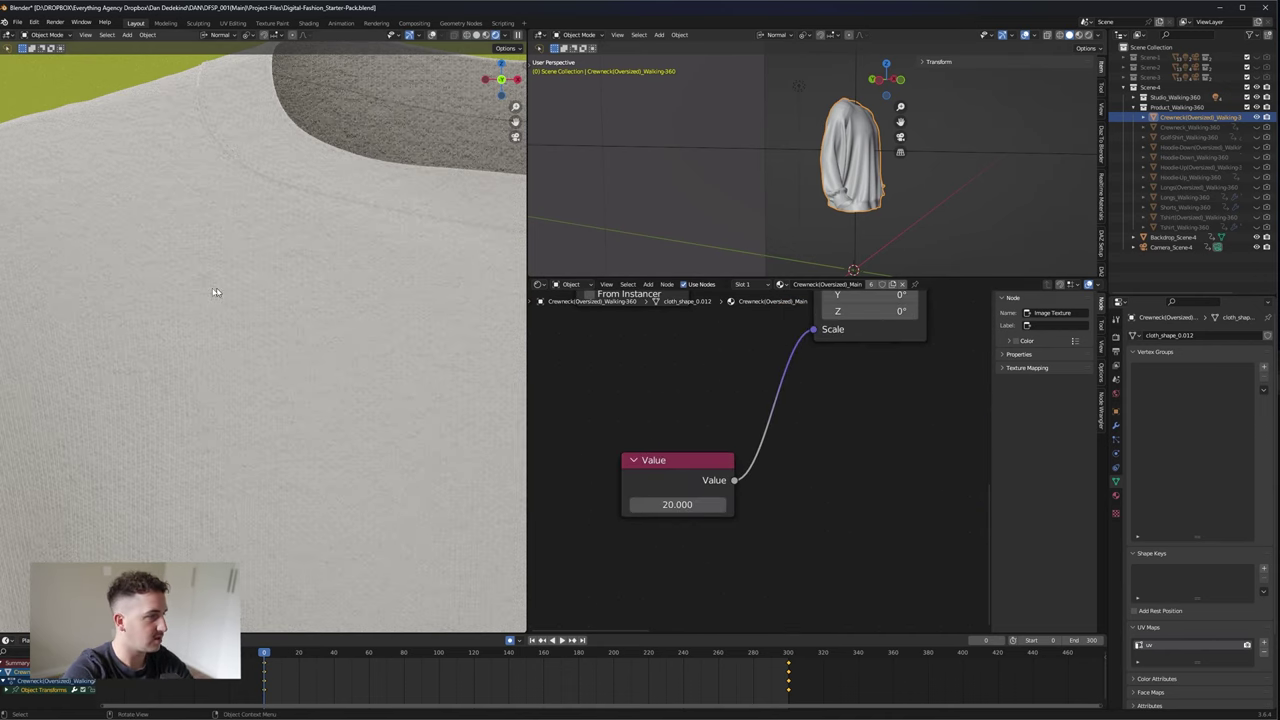
- Set the fabric's mapping scale value to 10 and check the weave around the collar and chest
{"action": "left_click", "coordinate": [695, 508]}
{"action": "type", "text": "10"}
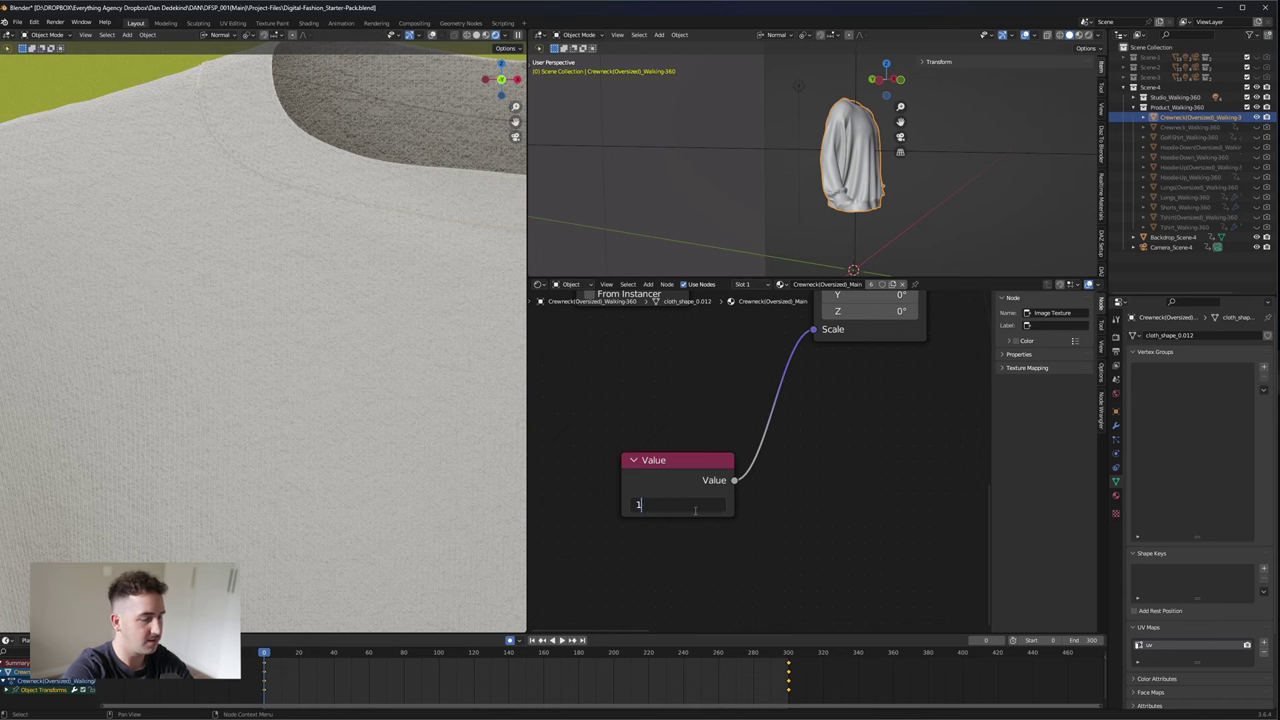
{"action": "key", "text": "Return"}
{"action": "scroll", "coordinate": [265, 430], "scroll_direction": "down", "scroll_amount": 5}
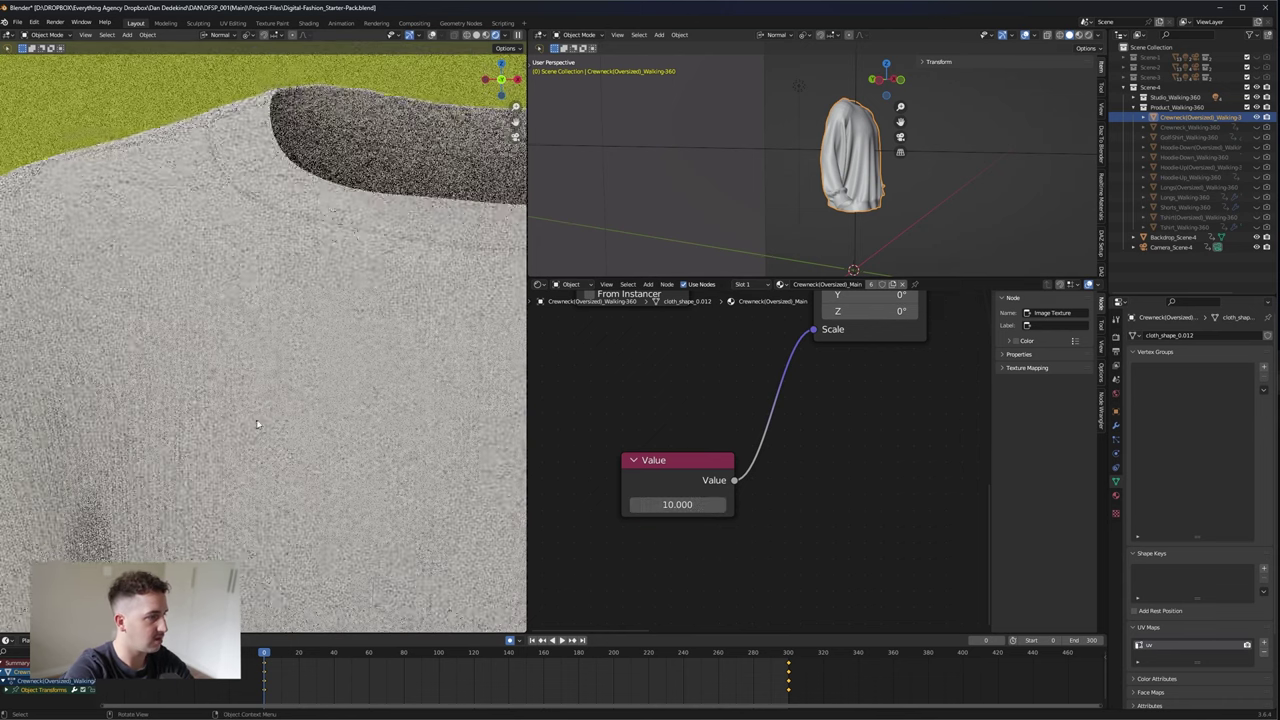
{"action": "scroll", "coordinate": [277, 452], "scroll_direction": "up", "scroll_amount": 5}
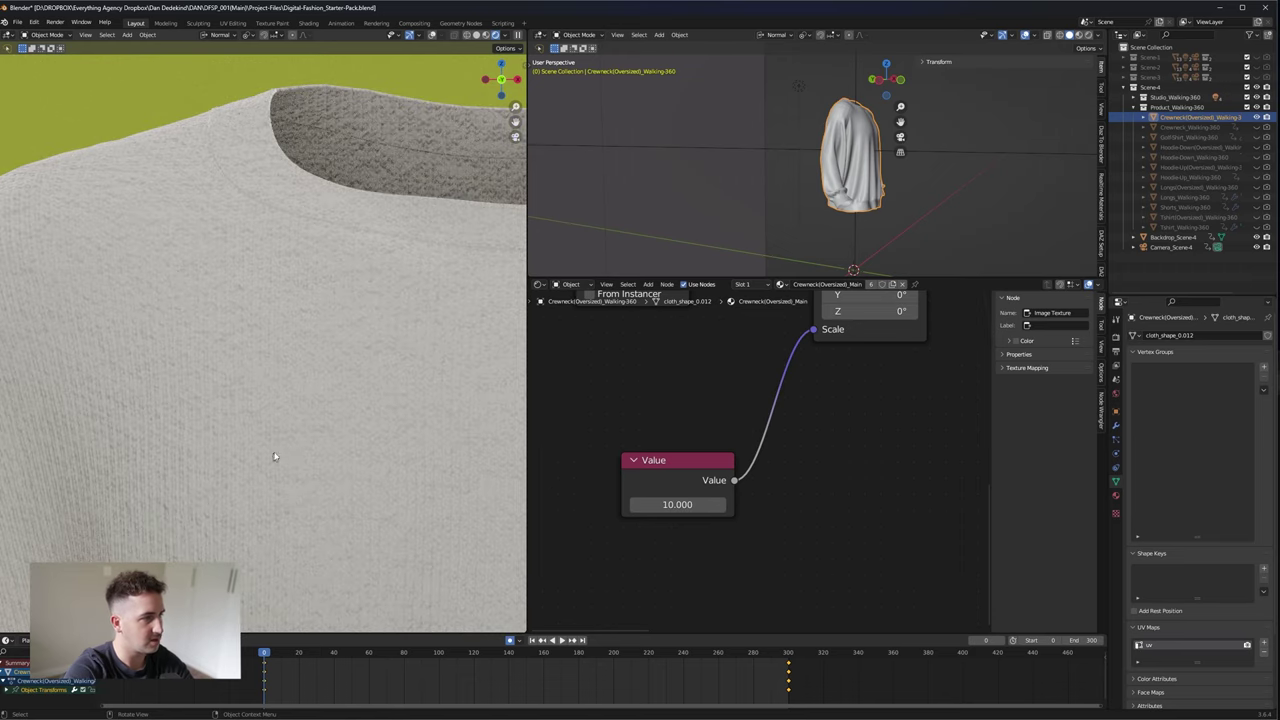
{"action": "scroll", "coordinate": [278, 458], "scroll_direction": "down", "scroll_amount": 2}
{"action": "scroll", "coordinate": [285, 457], "scroll_direction": "down", "scroll_amount": 1}
{"action": "scroll", "coordinate": [278, 410], "scroll_direction": "down", "scroll_amount": 1}
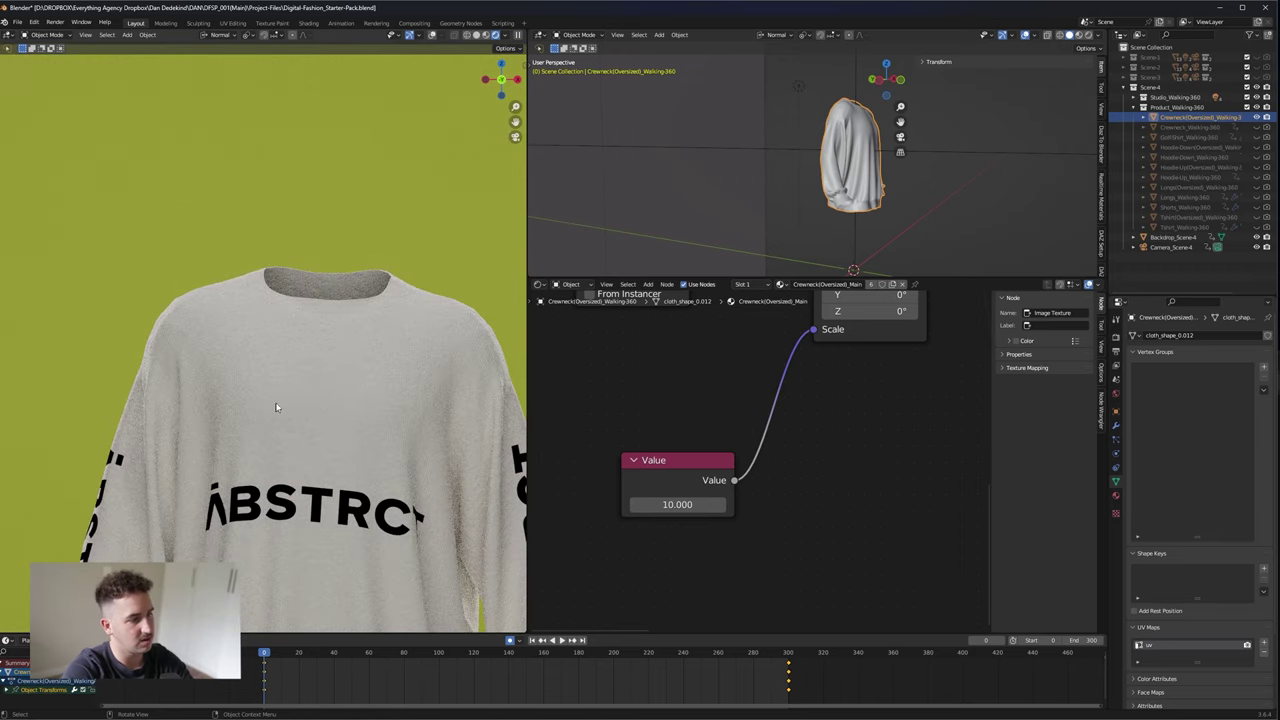
- Set the Value node feeding the fabric's Mapping scale to 25
{"action": "scroll", "coordinate": [326, 404], "scroll_direction": "down", "scroll_amount": 2}
{"action": "left_click", "coordinate": [684, 507]}
{"action": "type", "text": "25"}
{"action": "key", "text": "Return"}
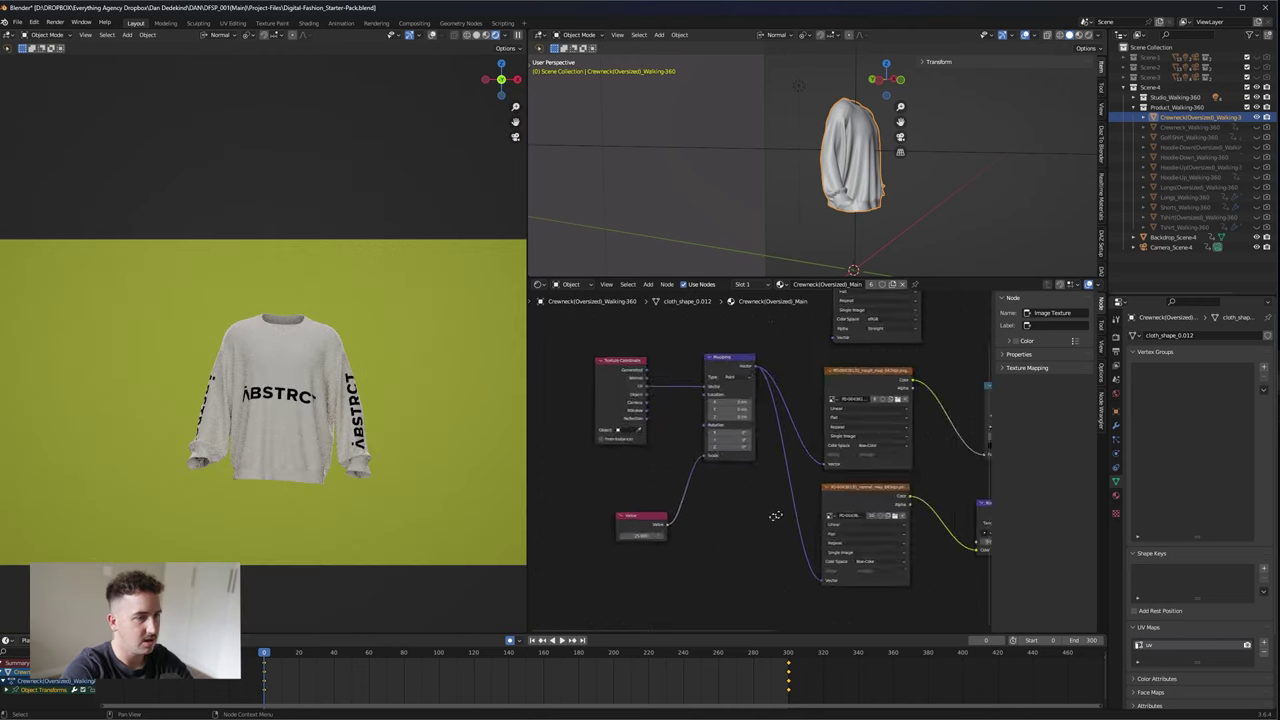
- Review the crewneck material's complete node setup and display its material properties
{"action": "scroll", "coordinate": [774, 514], "scroll_direction": "down", "scroll_amount": 2}
{"action": "middle_click_drag", "start_coordinate": [883, 383], "coordinate": [798, 410]}
{"action": "scroll", "coordinate": [797, 409], "scroll_direction": "down", "scroll_amount": 1}
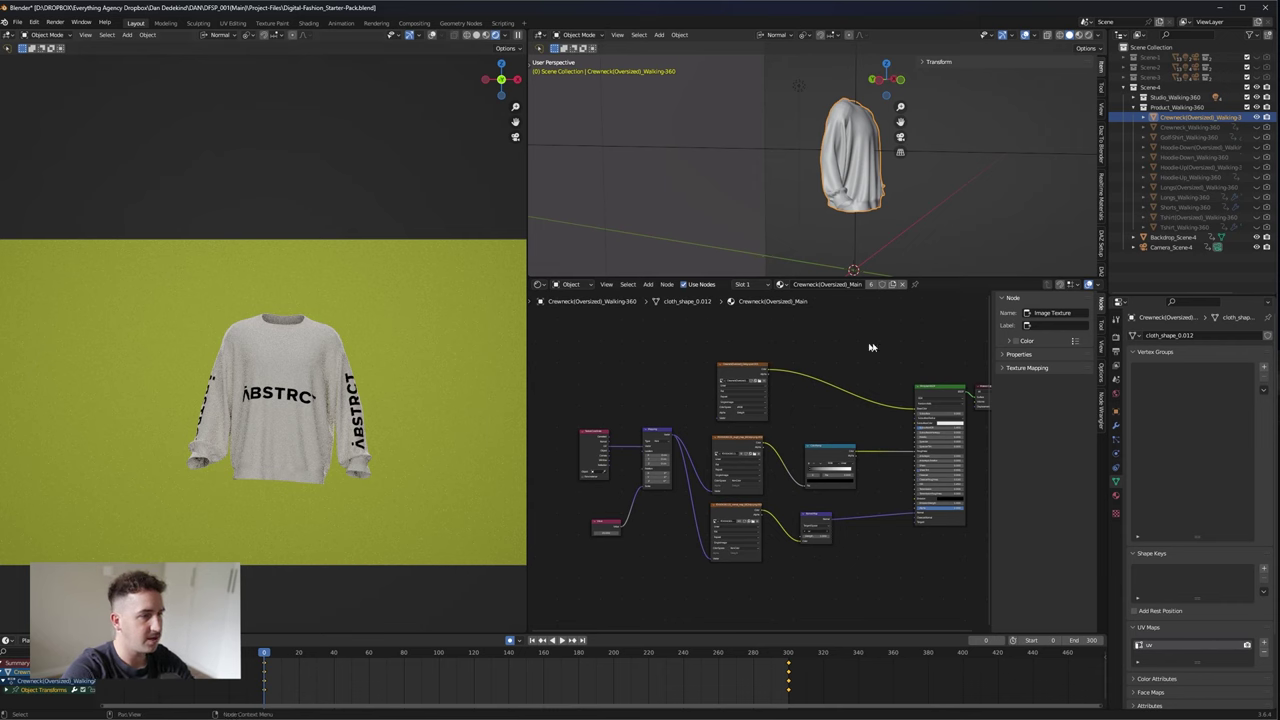
{"action": "left_click", "coordinate": [1116, 496]}
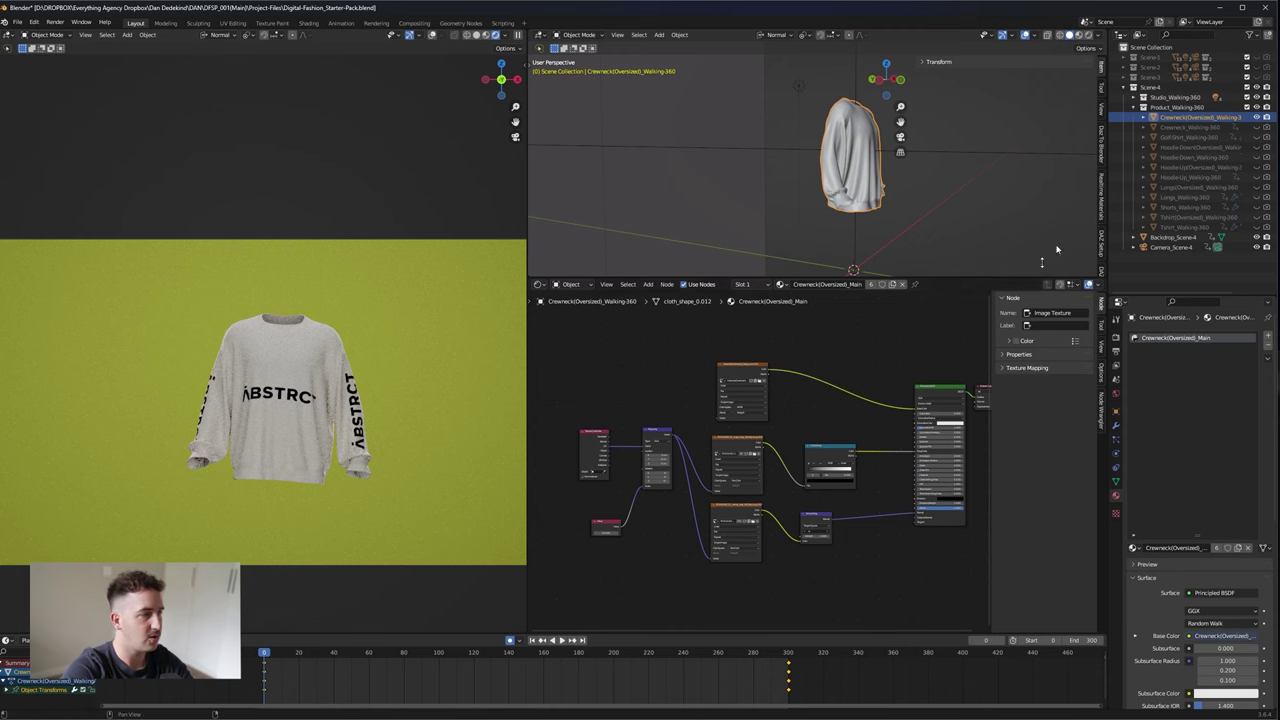
{"action": "middle_click_drag", "start_coordinate": [802, 379], "coordinate": [770, 401]}
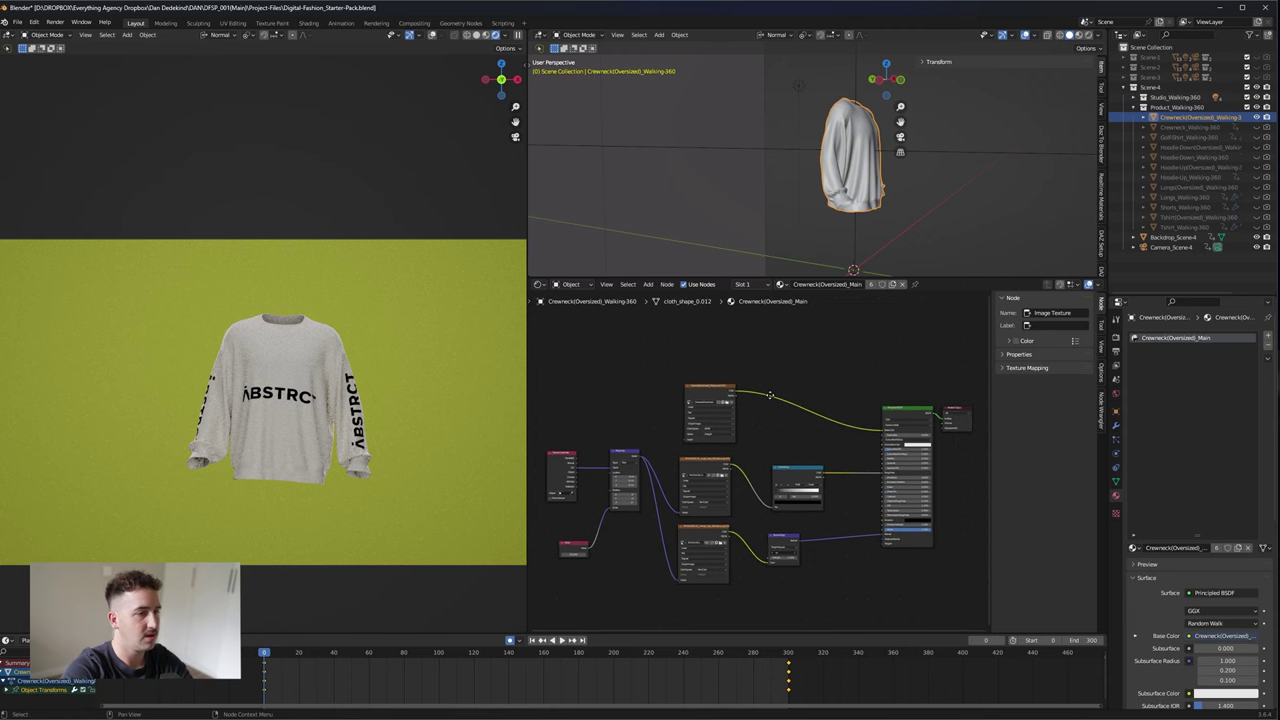
- Hide the Scene-4 collection from viewport and render, and make the Scene-1 collection visible with its contents expanded
{"action": "left_click", "coordinate": [1122, 87]}
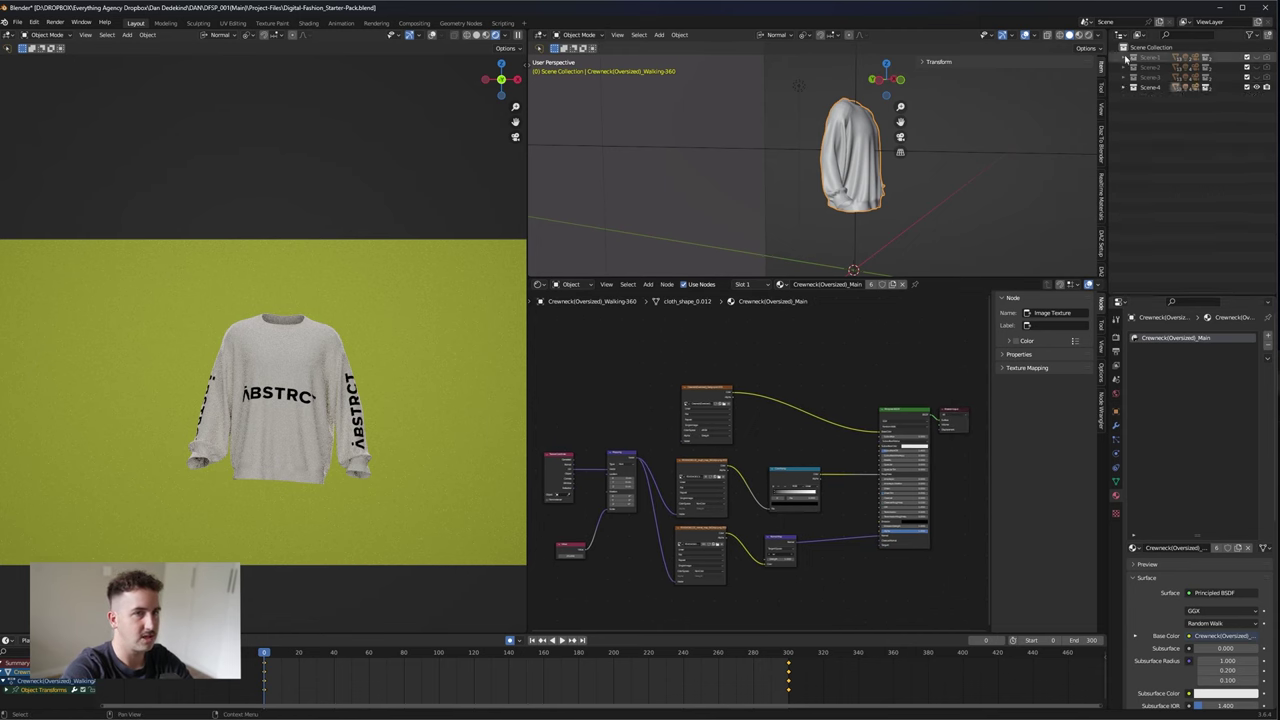
{"action": "left_click", "coordinate": [1256, 87]}
{"action": "left_click", "coordinate": [1267, 87]}
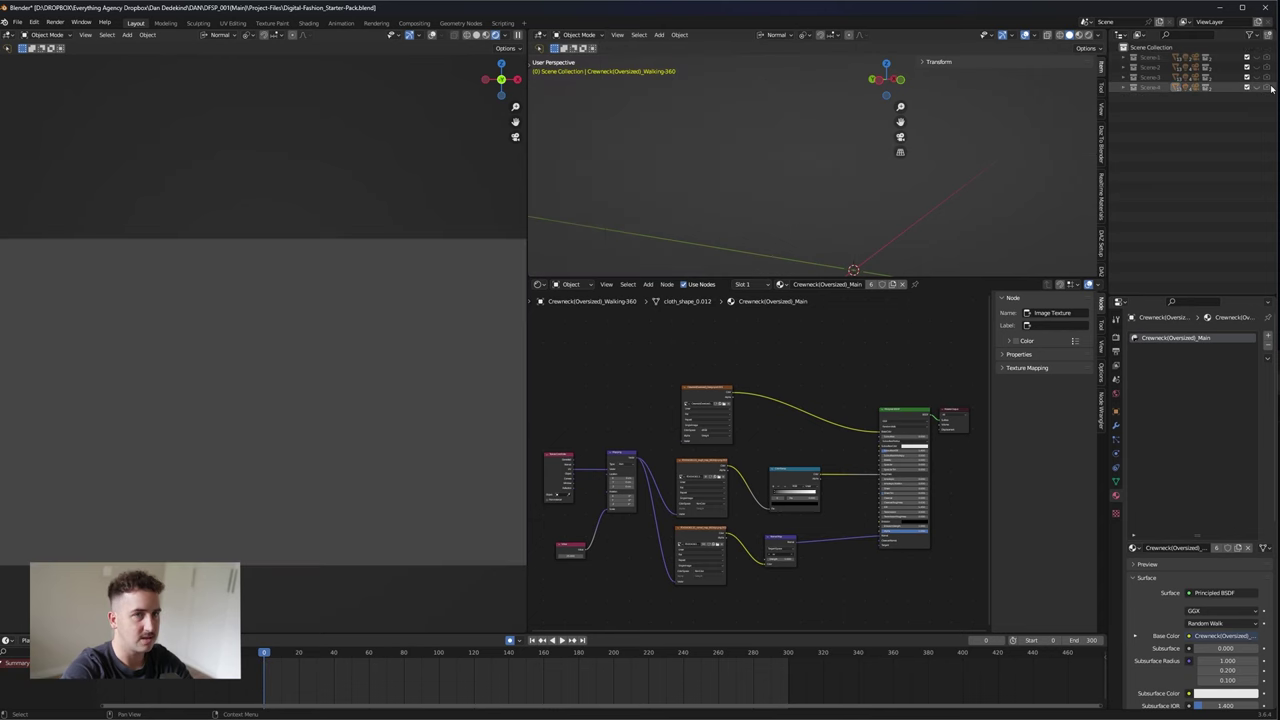
{"action": "left_click", "coordinate": [1124, 59]}
{"action": "left_click", "coordinate": [1257, 57]}
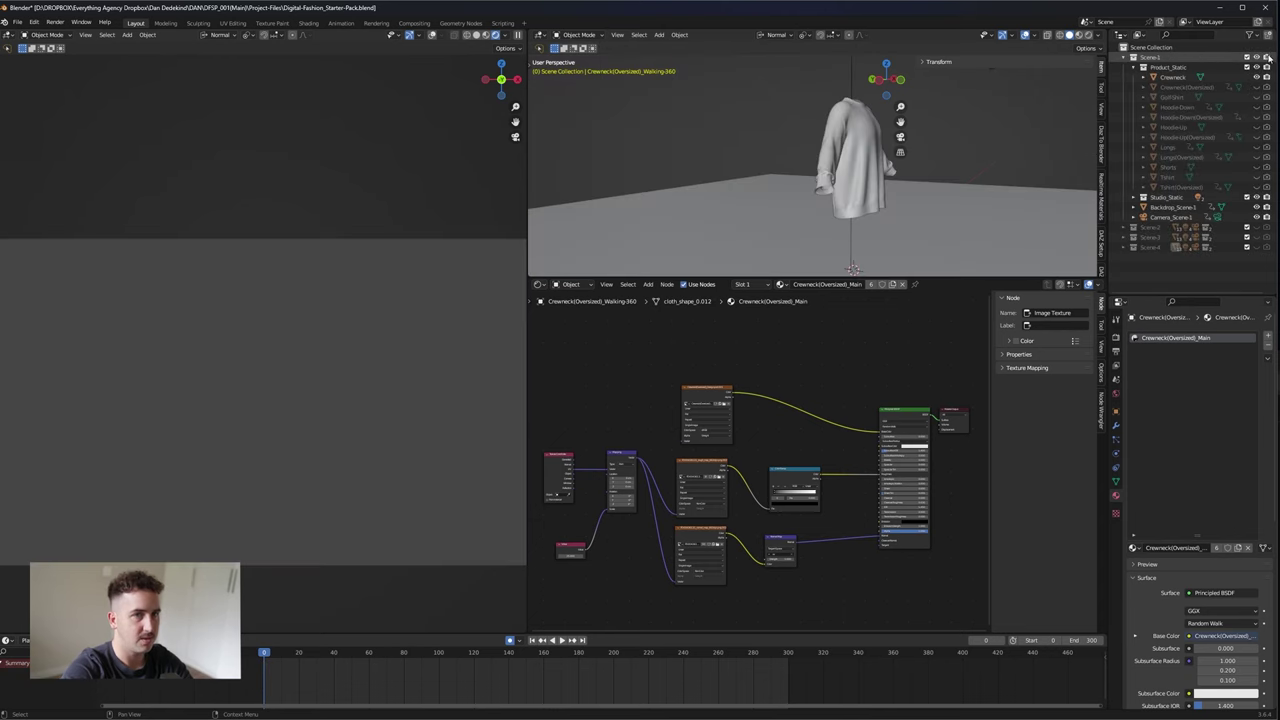
- In Scene-1's Product_Static collection, hide Crewneck, show Crewneck(Oversized), and compare the materials of the two garments
{"action": "left_click", "coordinate": [1257, 77]}
{"action": "left_click", "coordinate": [1257, 87]}
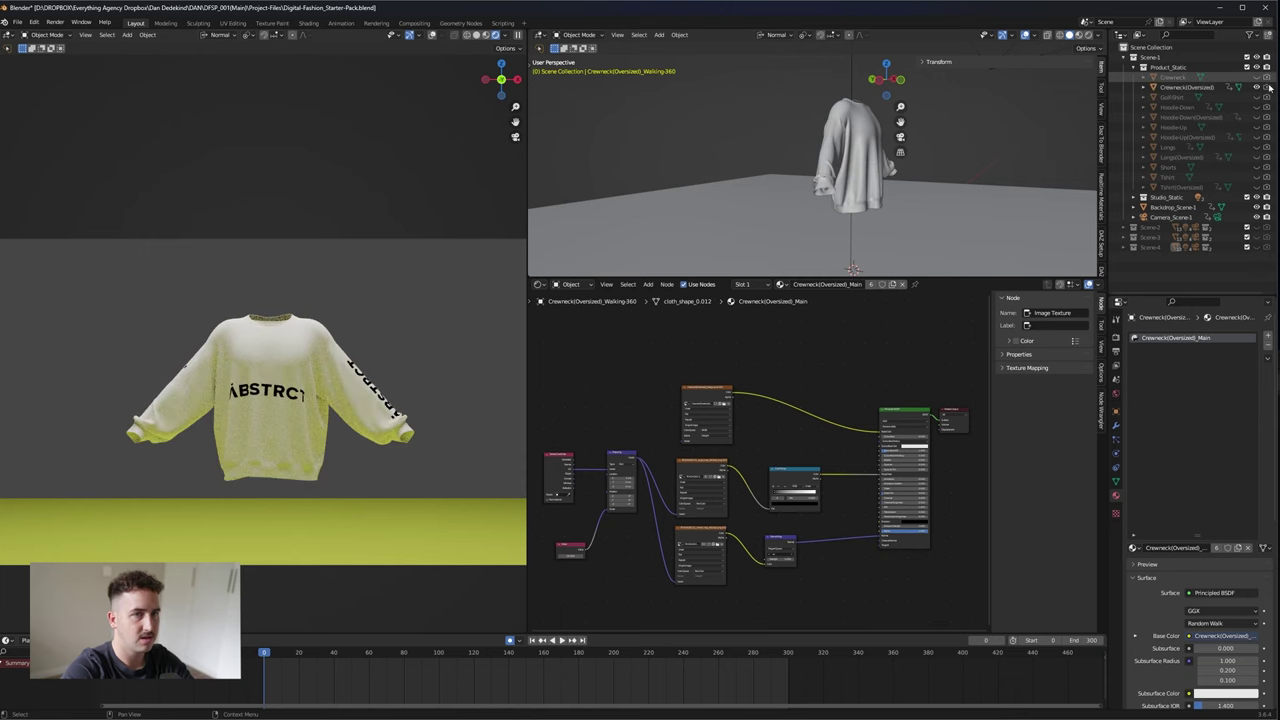
{"action": "left_click", "coordinate": [1185, 77]}
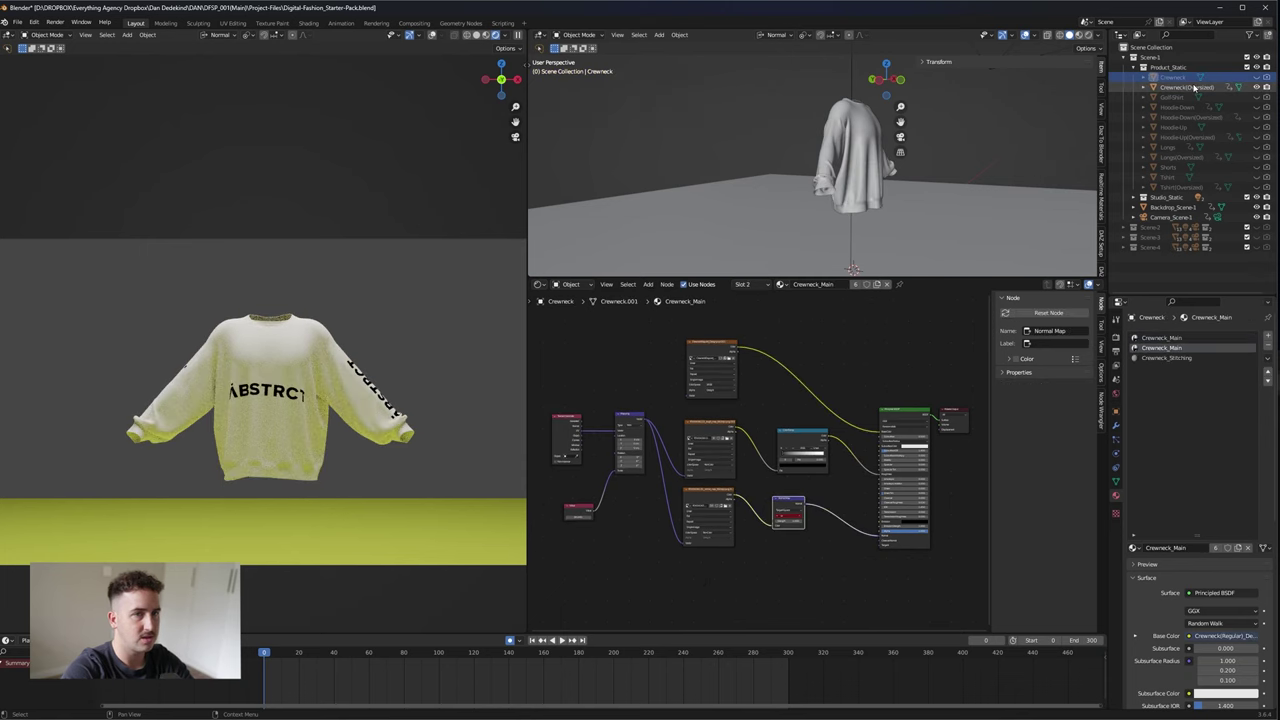
{"action": "left_click", "coordinate": [1190, 87]}
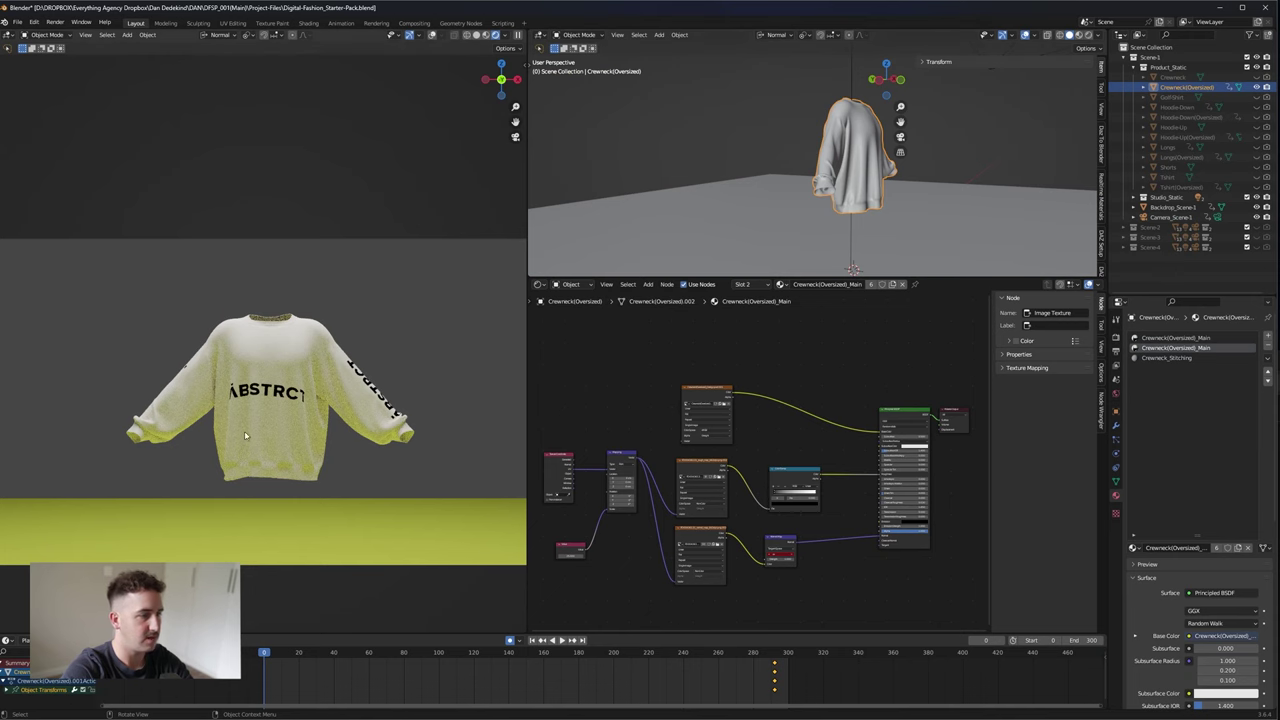
- Set Camera_Scene-1 as the active camera
{"action": "left_click", "coordinate": [1172, 217]}
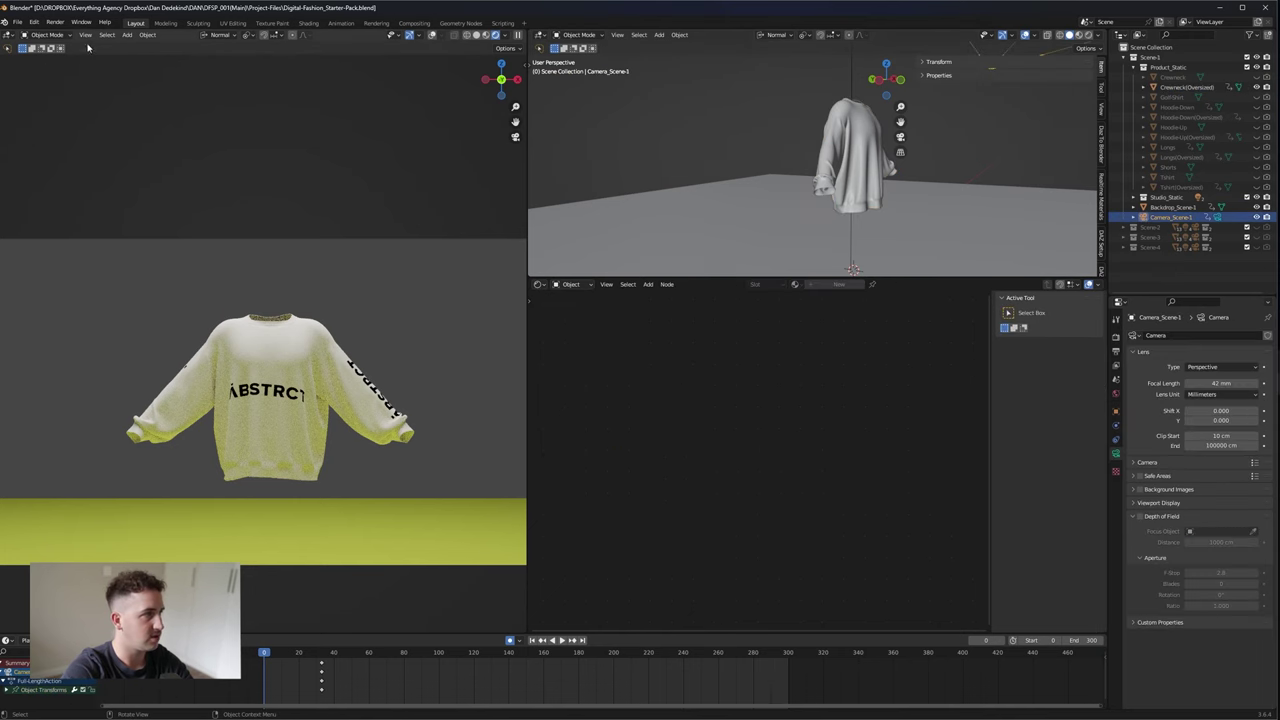
{"action": "left_click", "coordinate": [85, 34]}
{"action": "mouse_move", "coordinate": [150, 145]}
{"action": "left_click", "coordinate": [229, 150]}
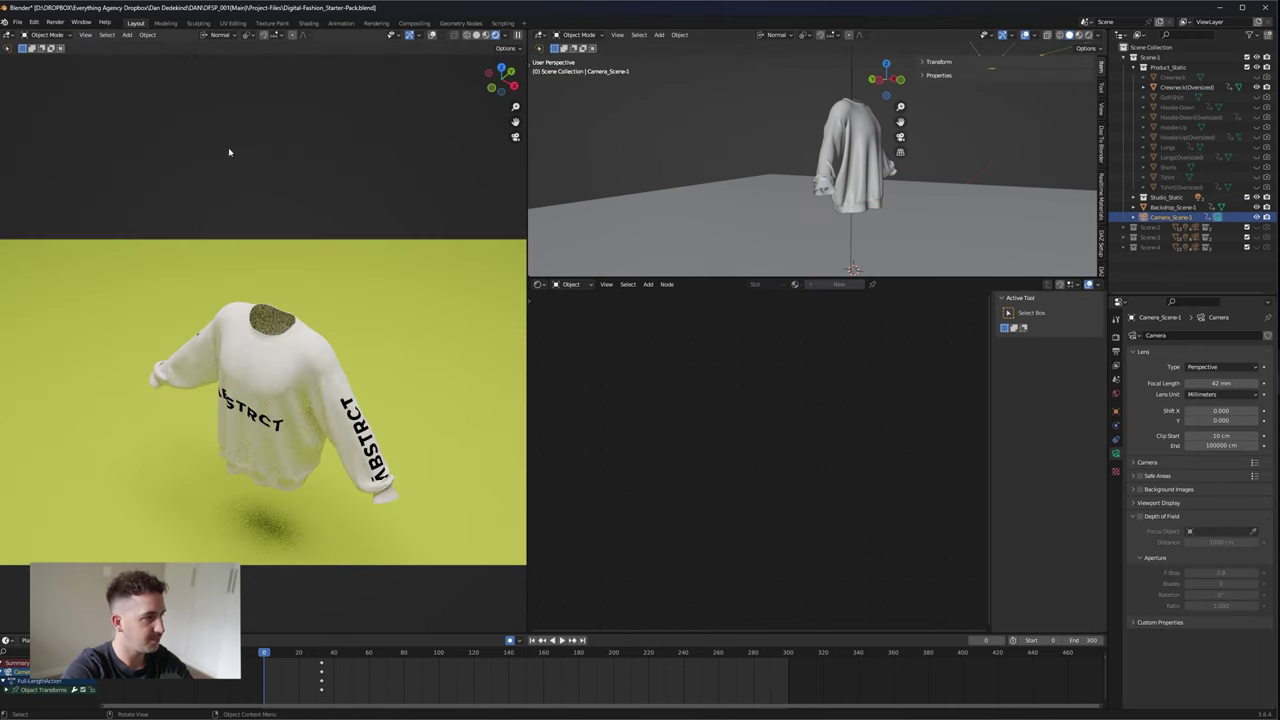
- Inspect the oversized crewneck's collar fabric and set its Normal Map node's UV map to UVMap
{"action": "left_click", "coordinate": [862, 182]}
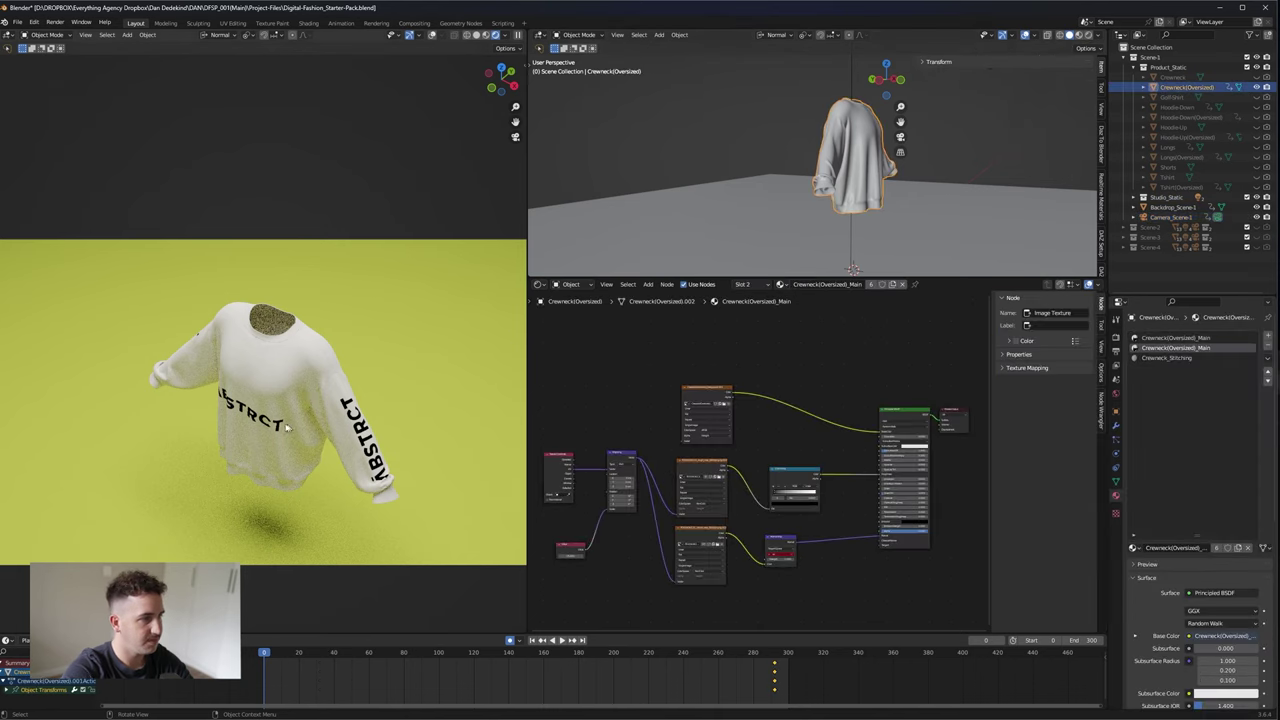
{"action": "scroll", "coordinate": [272, 400], "scroll_direction": "up", "scroll_amount": 5}
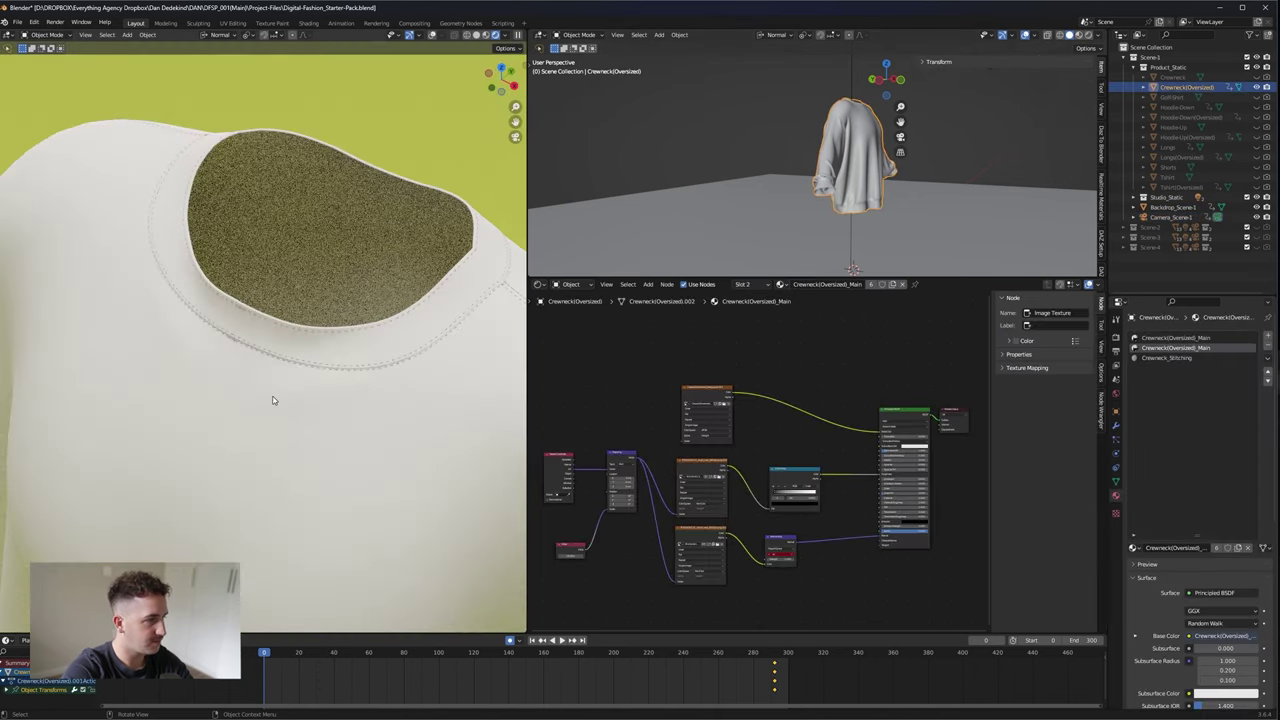
{"action": "scroll", "coordinate": [272, 400], "scroll_direction": "up", "scroll_amount": 3}
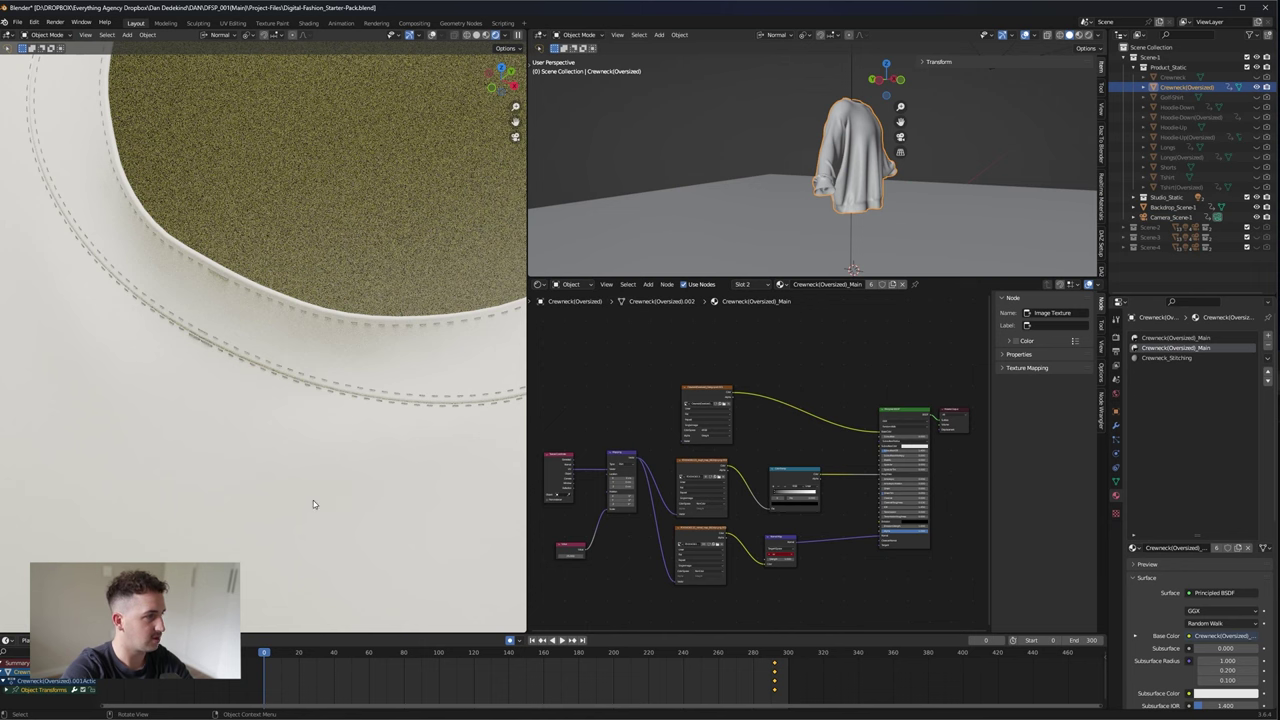
{"action": "scroll", "coordinate": [313, 500], "scroll_direction": "down", "scroll_amount": 2}
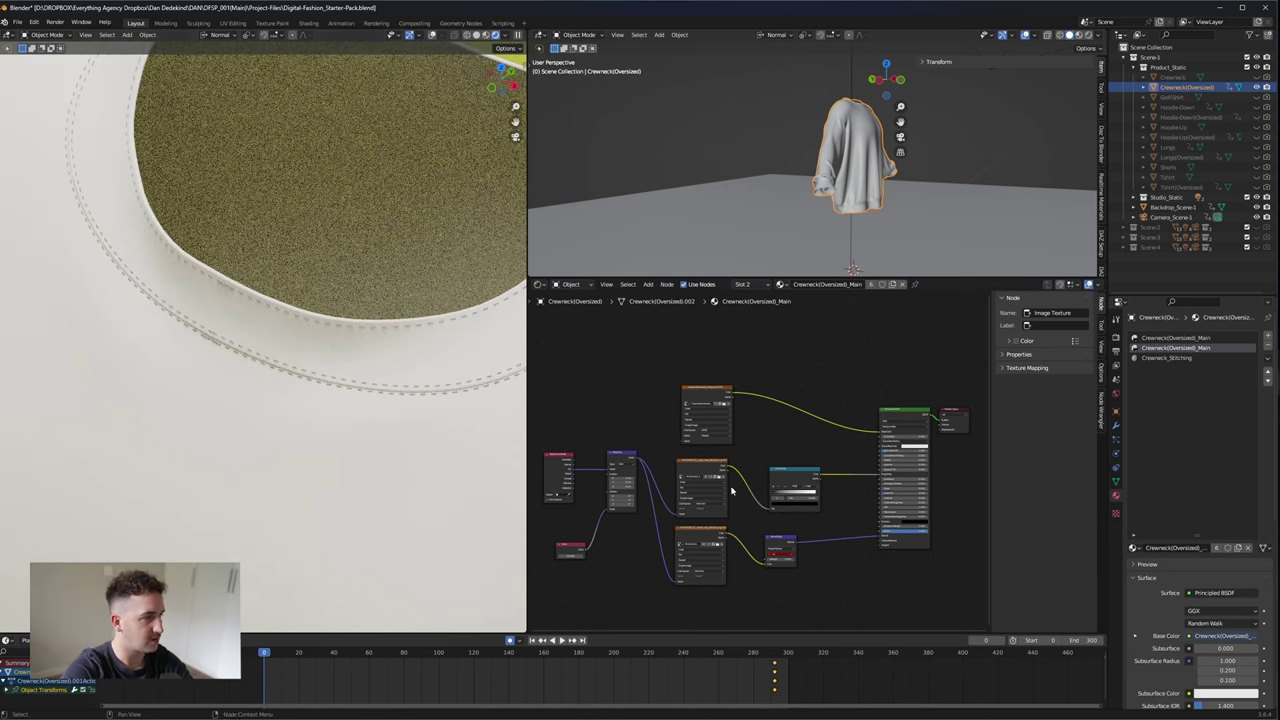
{"action": "scroll", "coordinate": [755, 515], "scroll_direction": "up", "scroll_amount": 5}
{"action": "scroll", "coordinate": [755, 515], "scroll_direction": "up", "scroll_amount": 2}
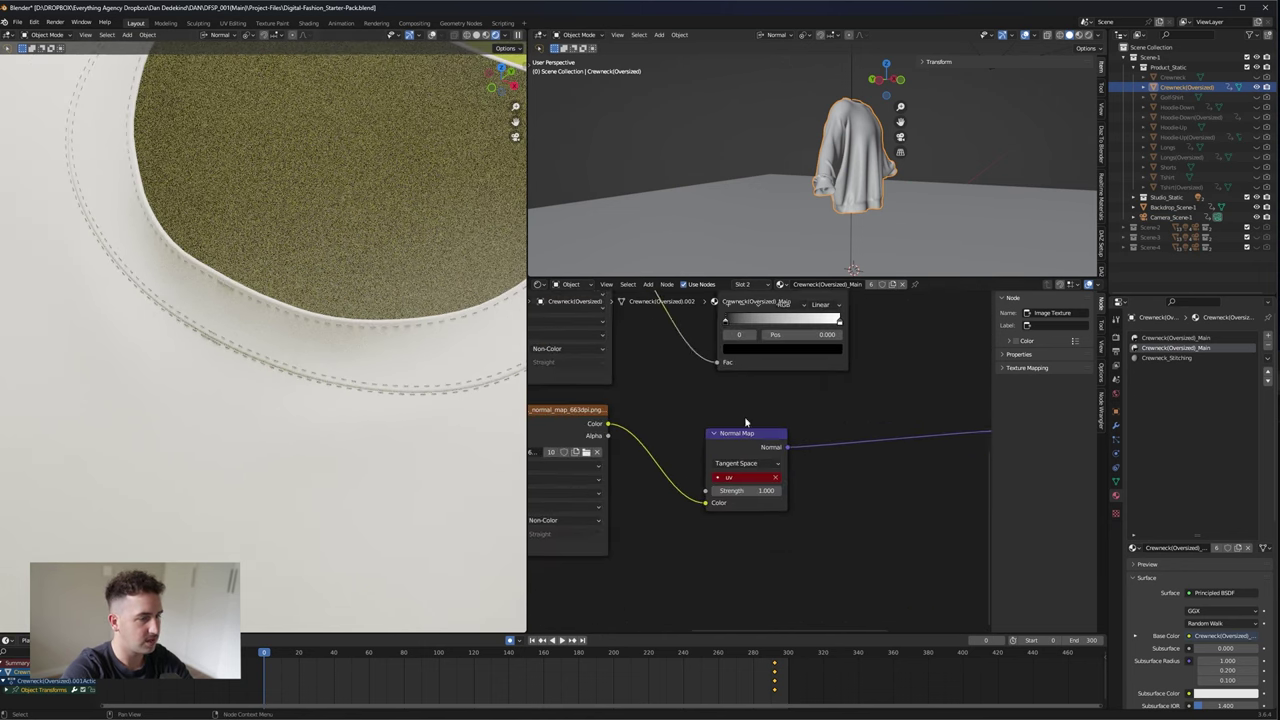
{"action": "left_click", "coordinate": [729, 483]}
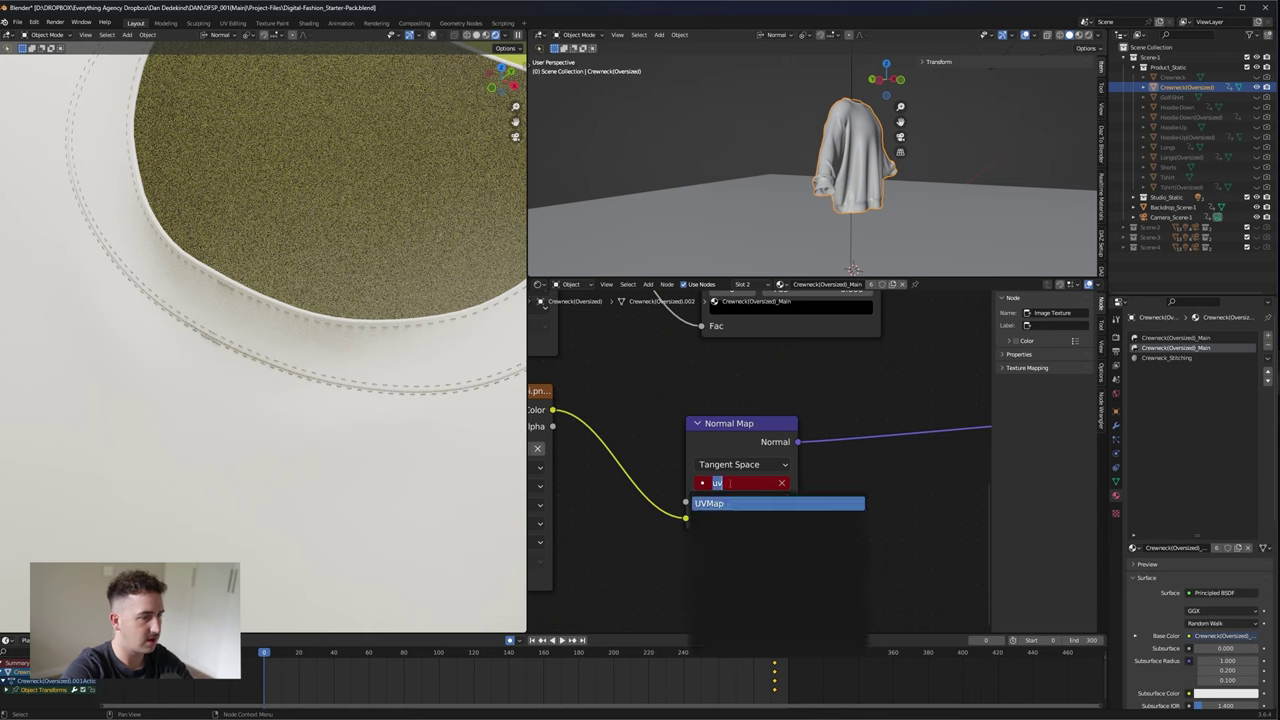
{"action": "left_click", "coordinate": [728, 505]}
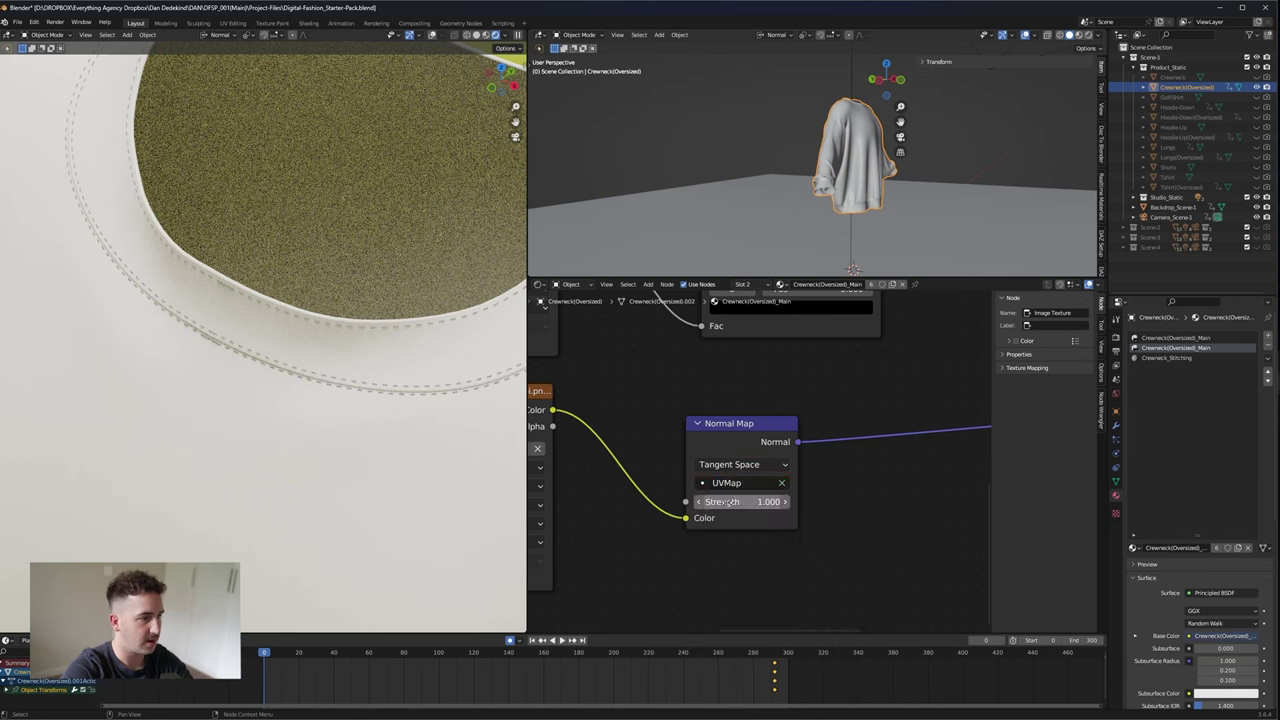
{"action": "scroll", "coordinate": [240, 214], "scroll_direction": "down", "scroll_amount": 5}
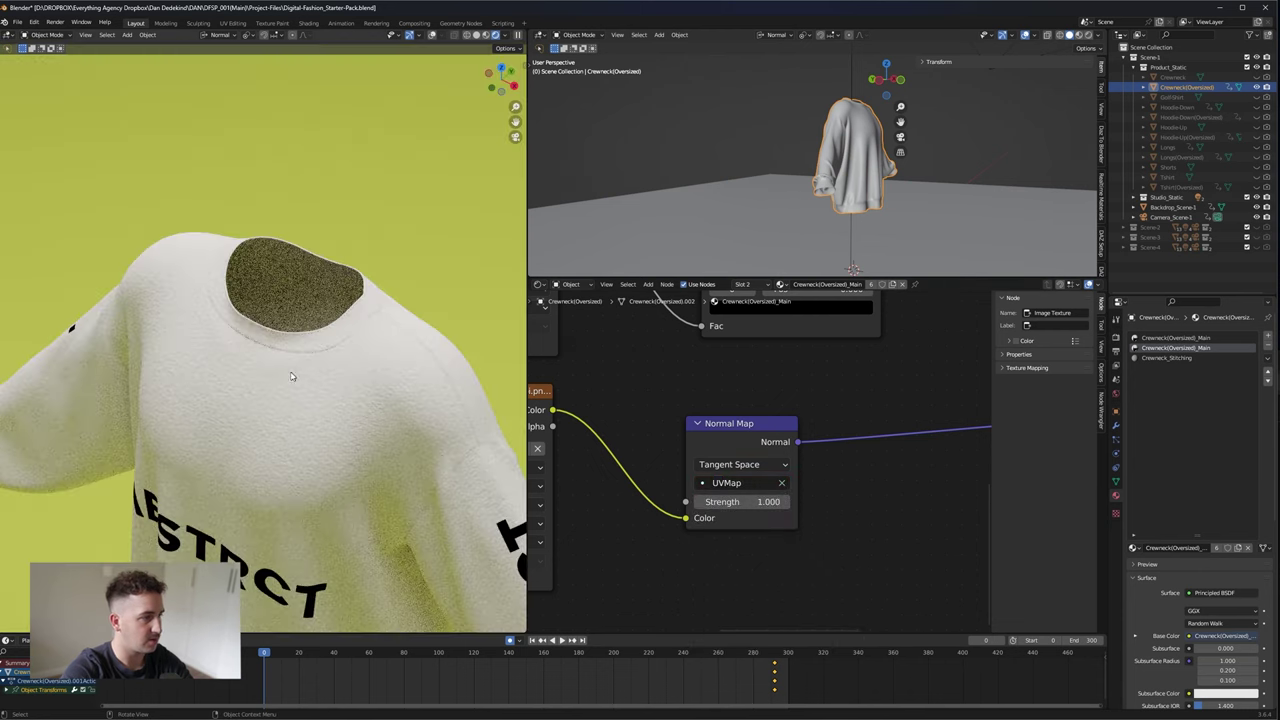
{"action": "scroll", "coordinate": [300, 371], "scroll_direction": "down", "scroll_amount": 5}
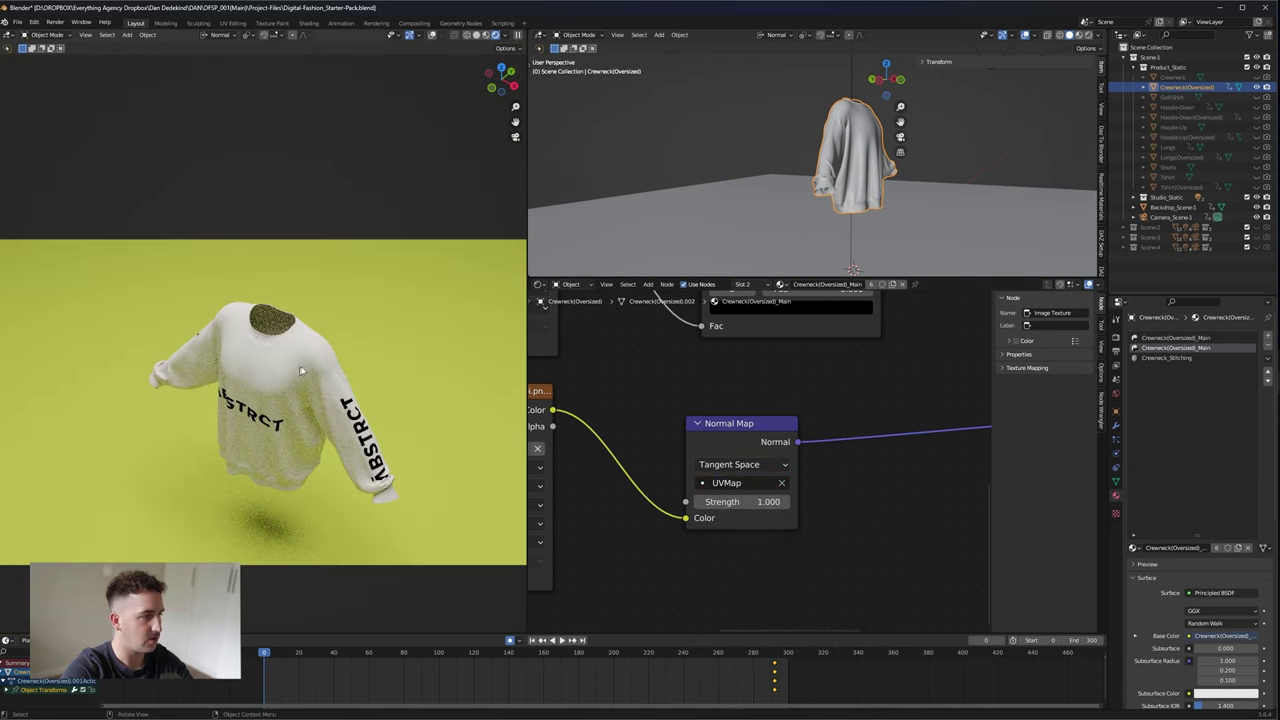
- Hide Crewneck(Oversized) and the Scene-1 collection, and make Scene-4 visible with its contents expanded
{"action": "left_click", "coordinate": [1257, 87]}
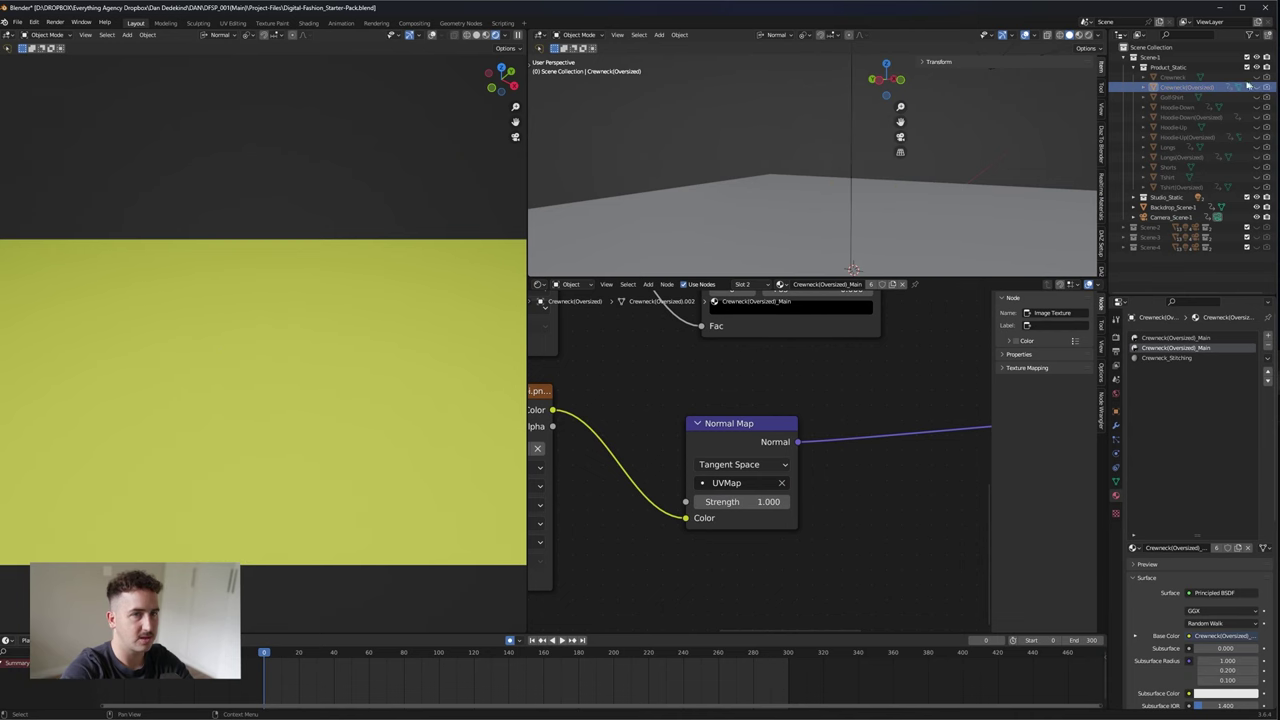
{"action": "left_click", "coordinate": [1131, 57]}
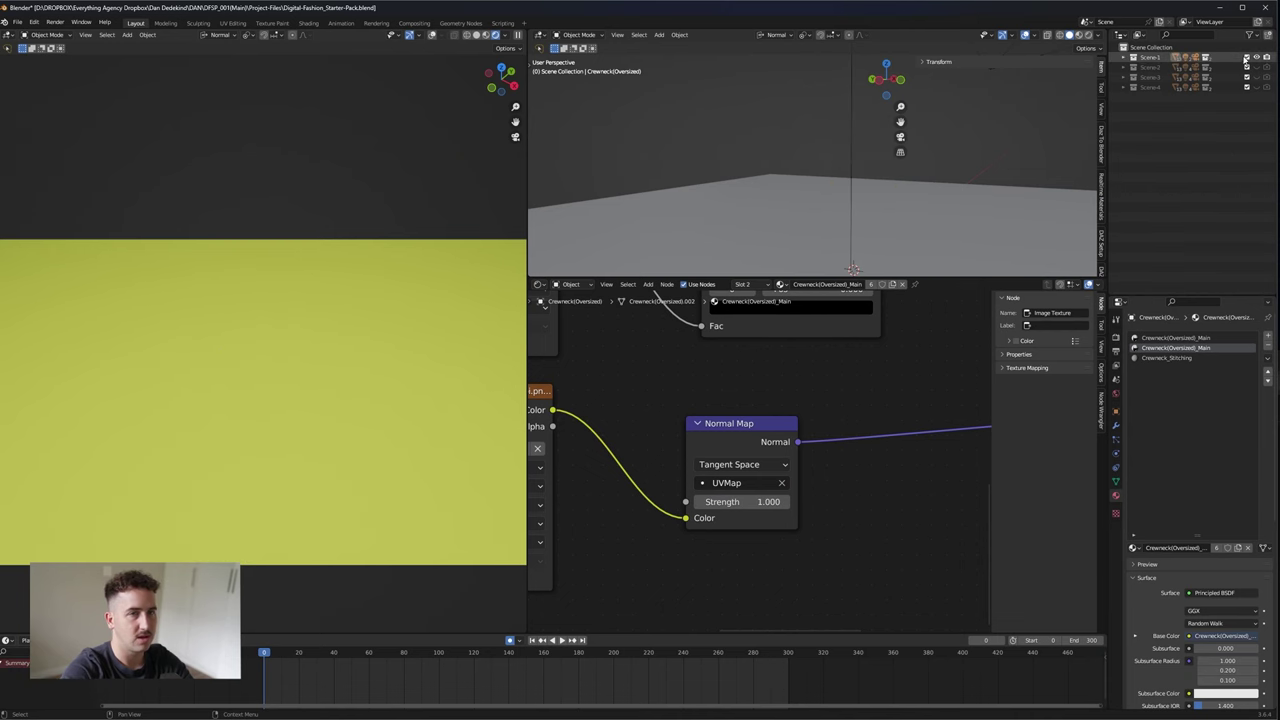
{"action": "mouse_move", "coordinate": [1258, 57]}
{"action": "left_mouse_down"}
{"action": "mouse_move", "coordinate": [1270, 57]}
{"action": "mouse_move", "coordinate": [1270, 88]}
{"action": "left_mouse_up"}
{"action": "left_click", "coordinate": [1124, 88]}
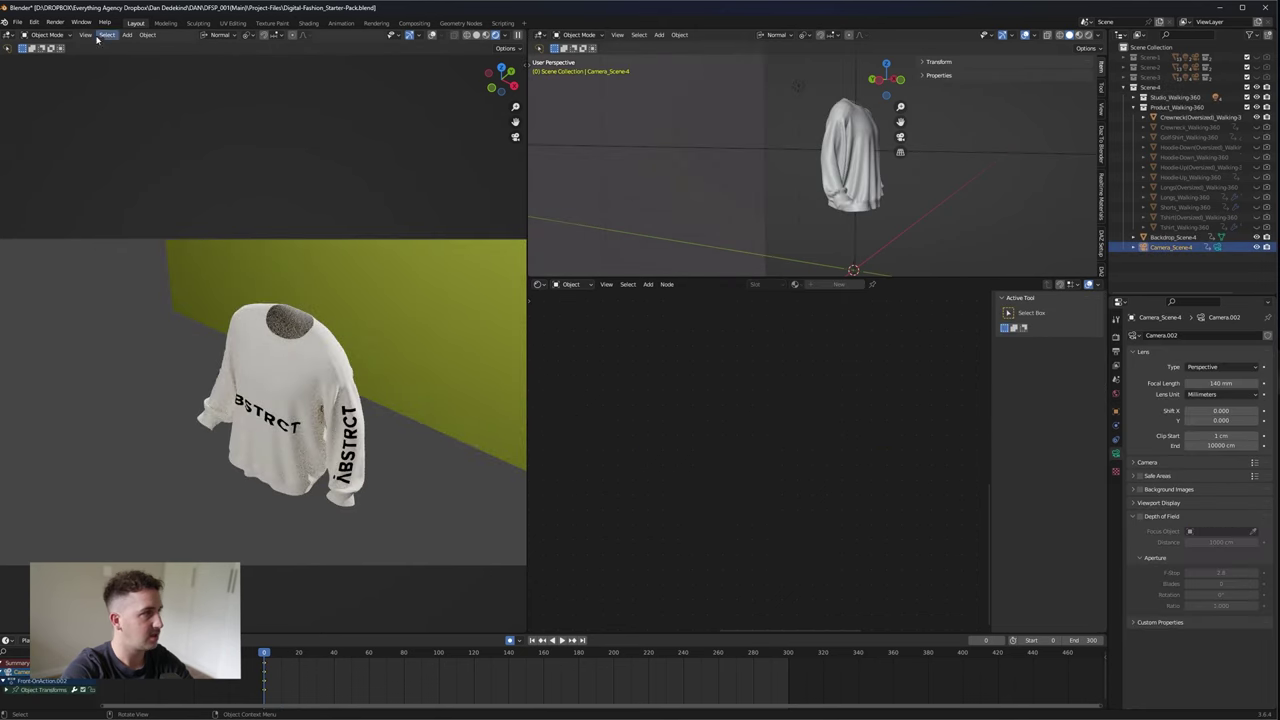
- Make Camera_Scene-4 the active camera
{"action": "left_click", "coordinate": [86, 34]}
{"action": "mouse_move", "coordinate": [170, 145]}
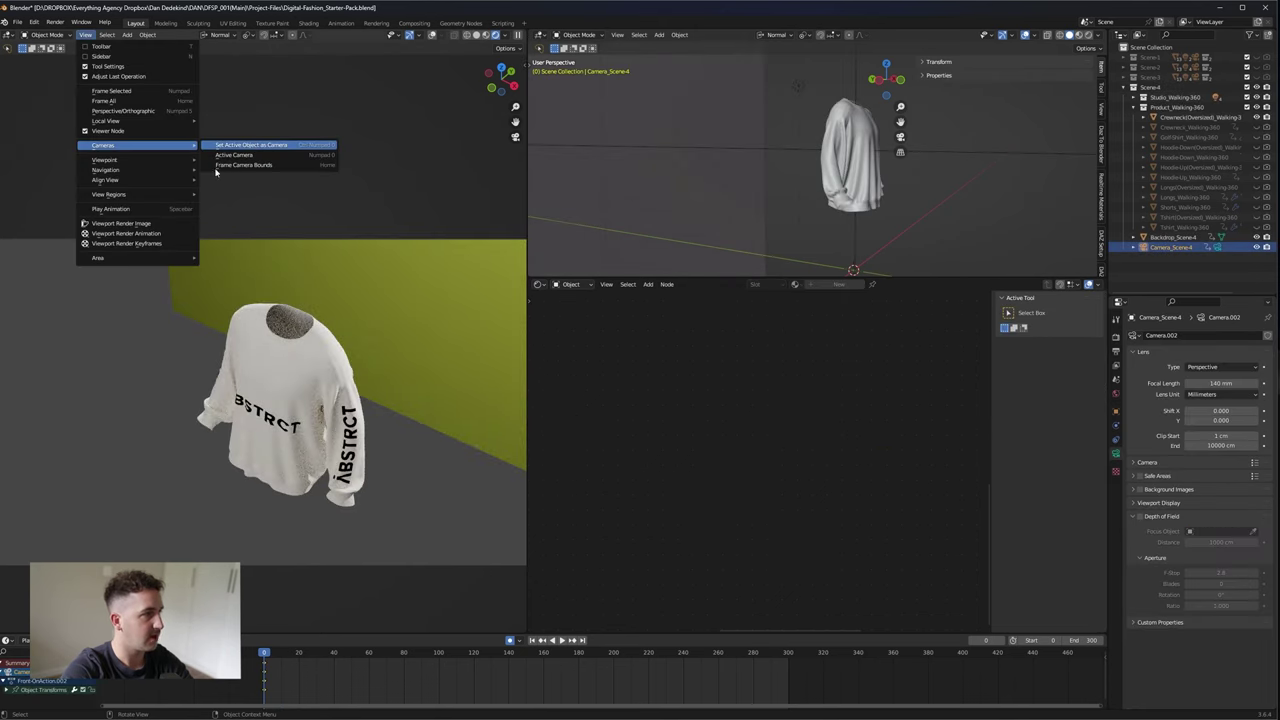
{"action": "left_click", "coordinate": [250, 145]}
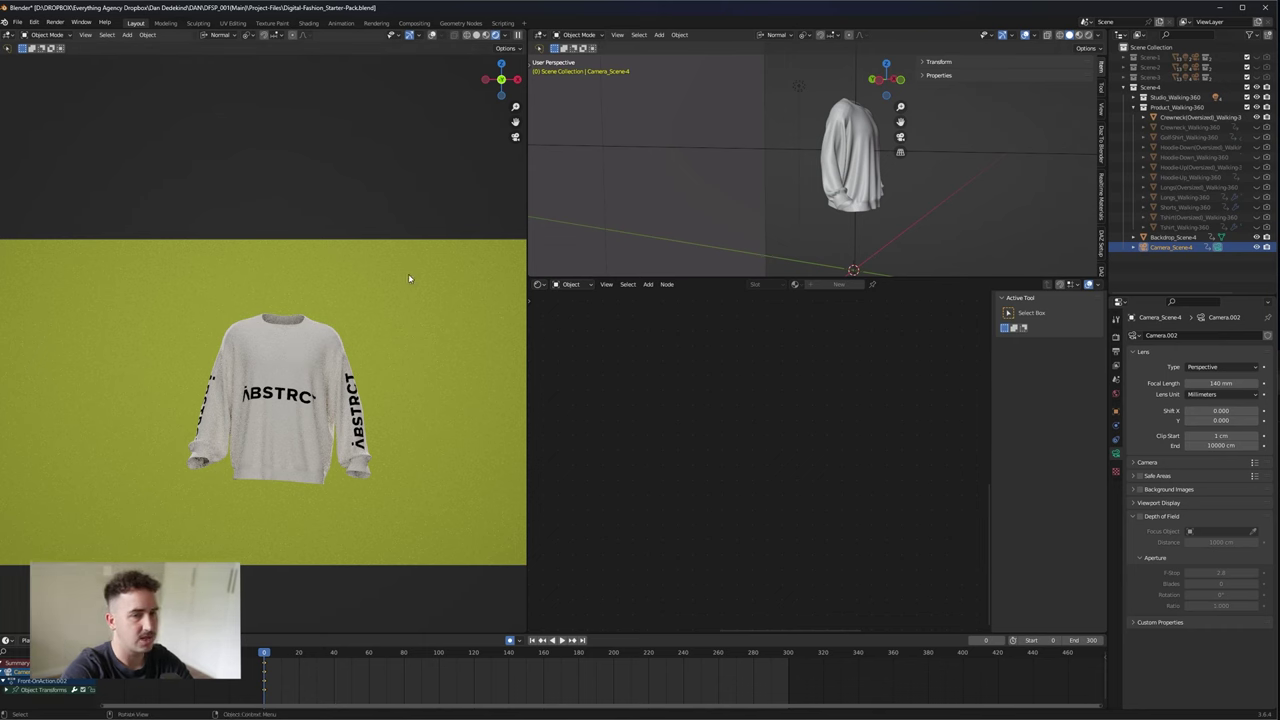
- Review the Cycles render settings and render a test still of the crewneck from Camera_Scene-4, closing the result
{"action": "left_click", "coordinate": [1116, 337]}
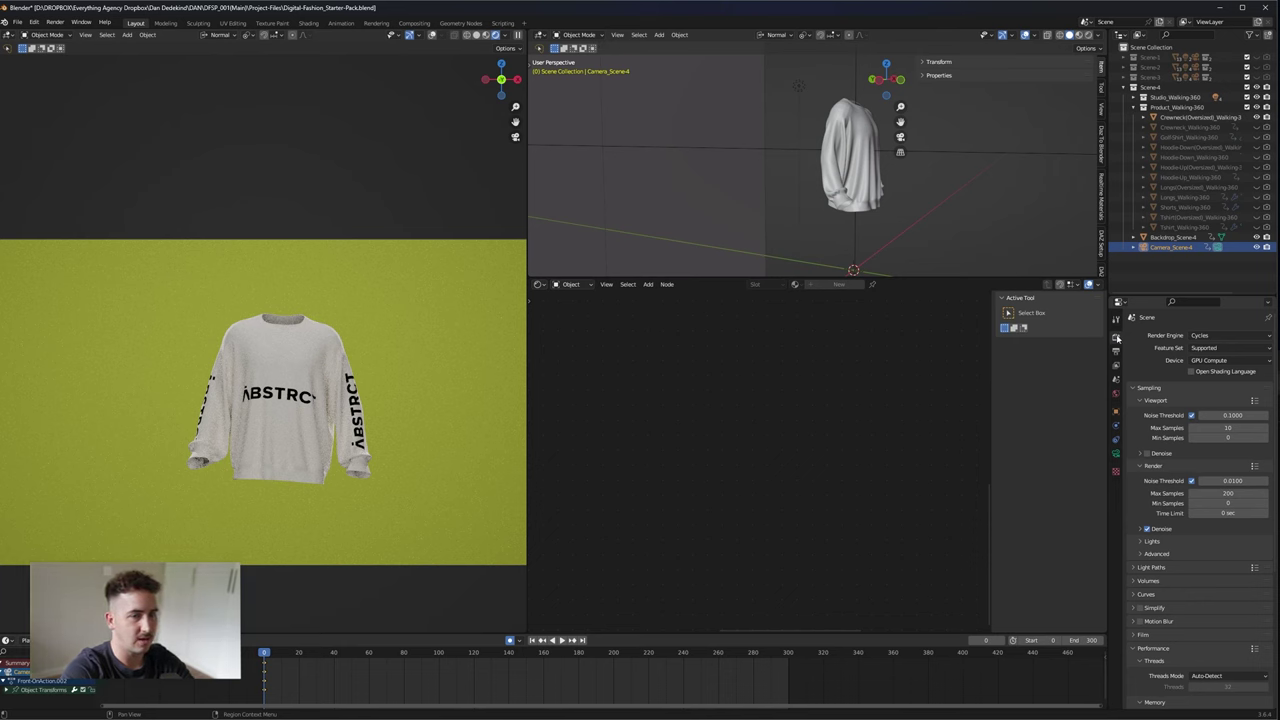
{"action": "left_click", "coordinate": [1234, 361]}
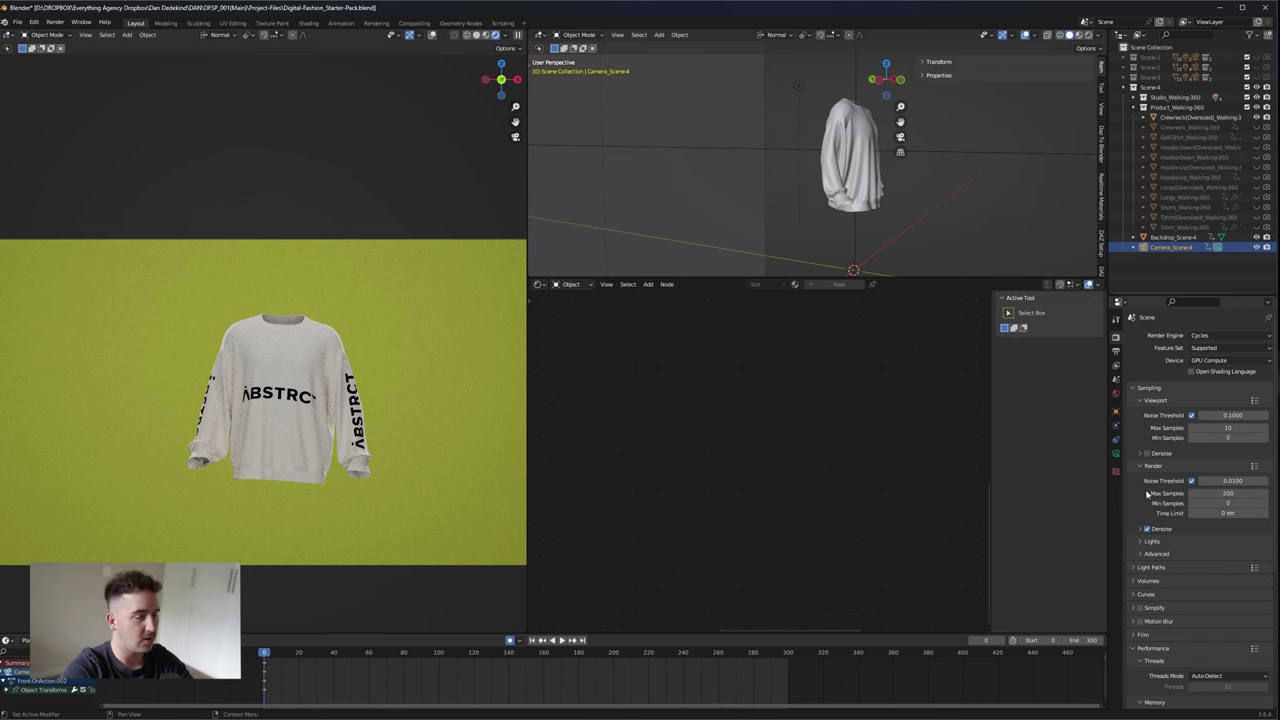
{"action": "left_click", "coordinate": [55, 22]}
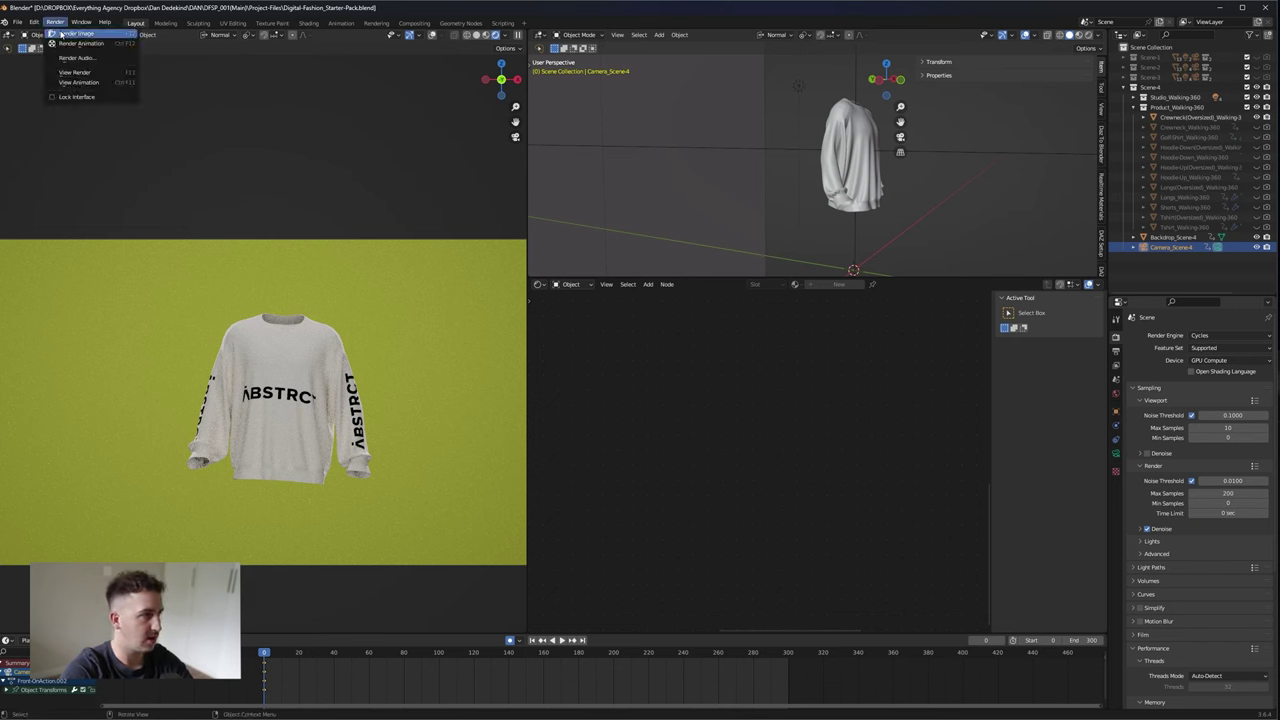
{"action": "left_click", "coordinate": [72, 34]}
{"action": "left_click_drag", "start_coordinate": [480, 3], "coordinate": [860, 82]}
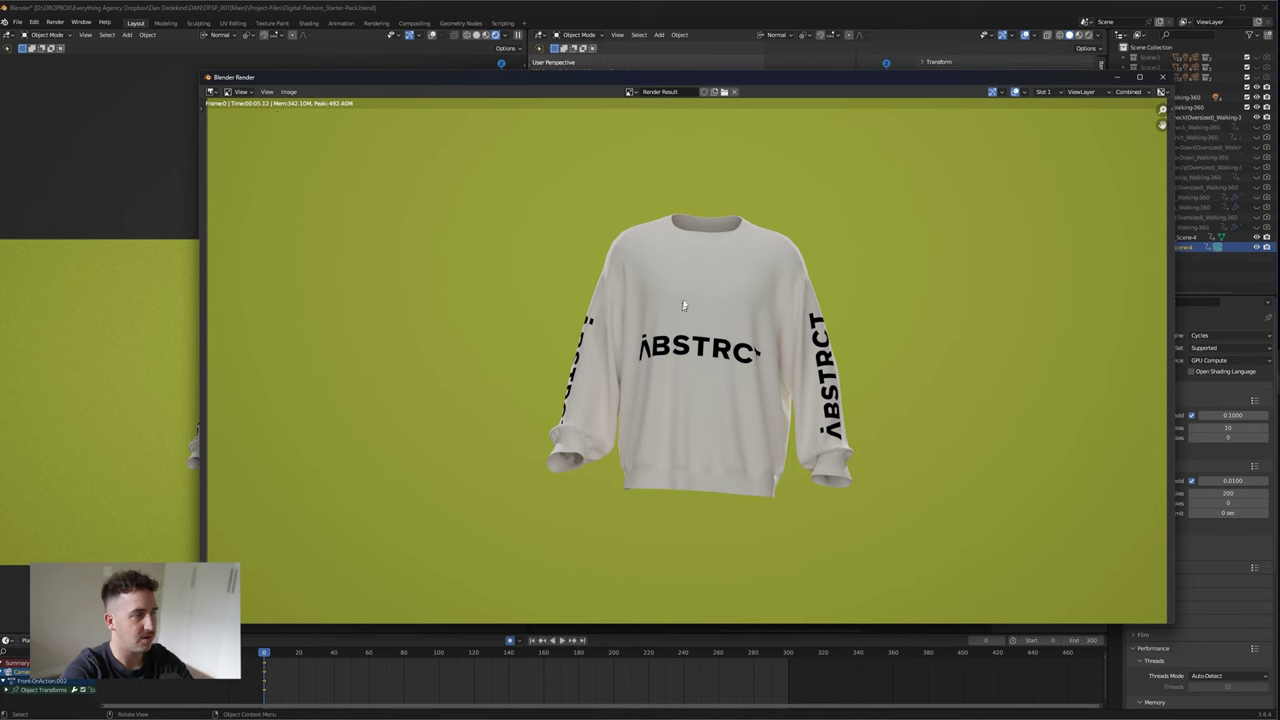
{"action": "left_click", "coordinate": [1165, 79]}
{"action": "double_click", "coordinate": [1223, 494]}
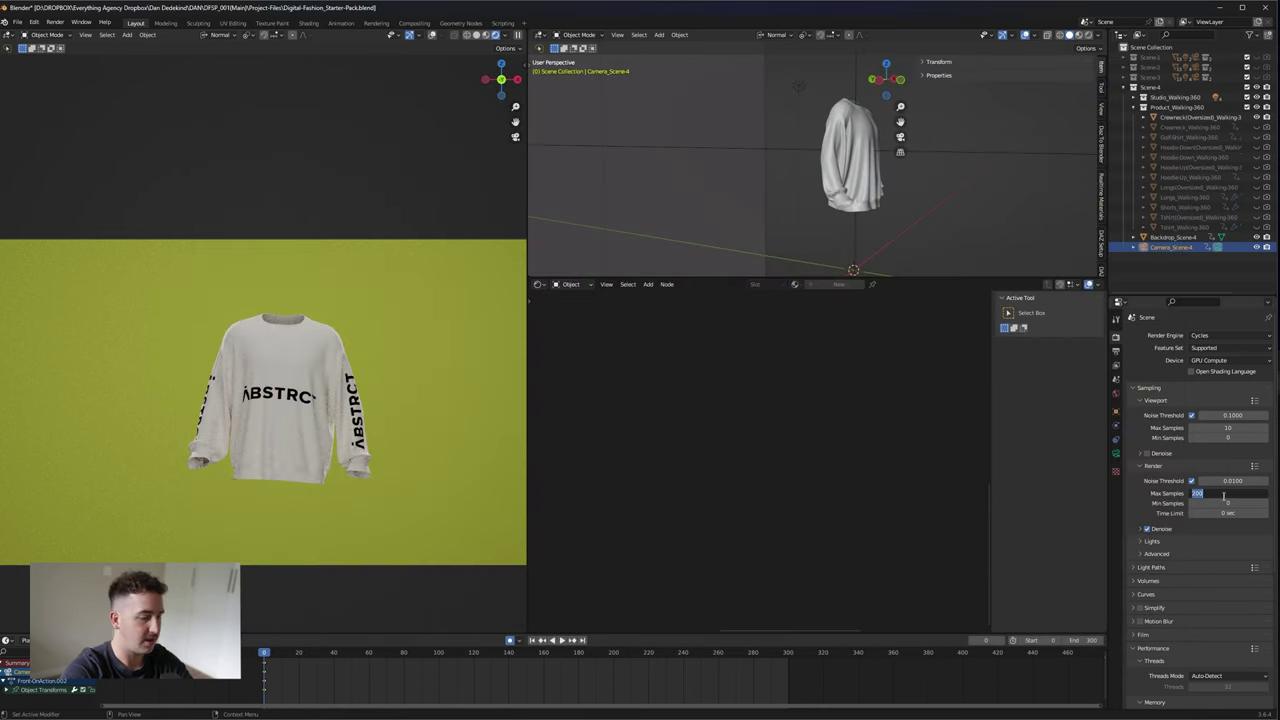
{"action": "left_click", "coordinate": [1172, 507]}
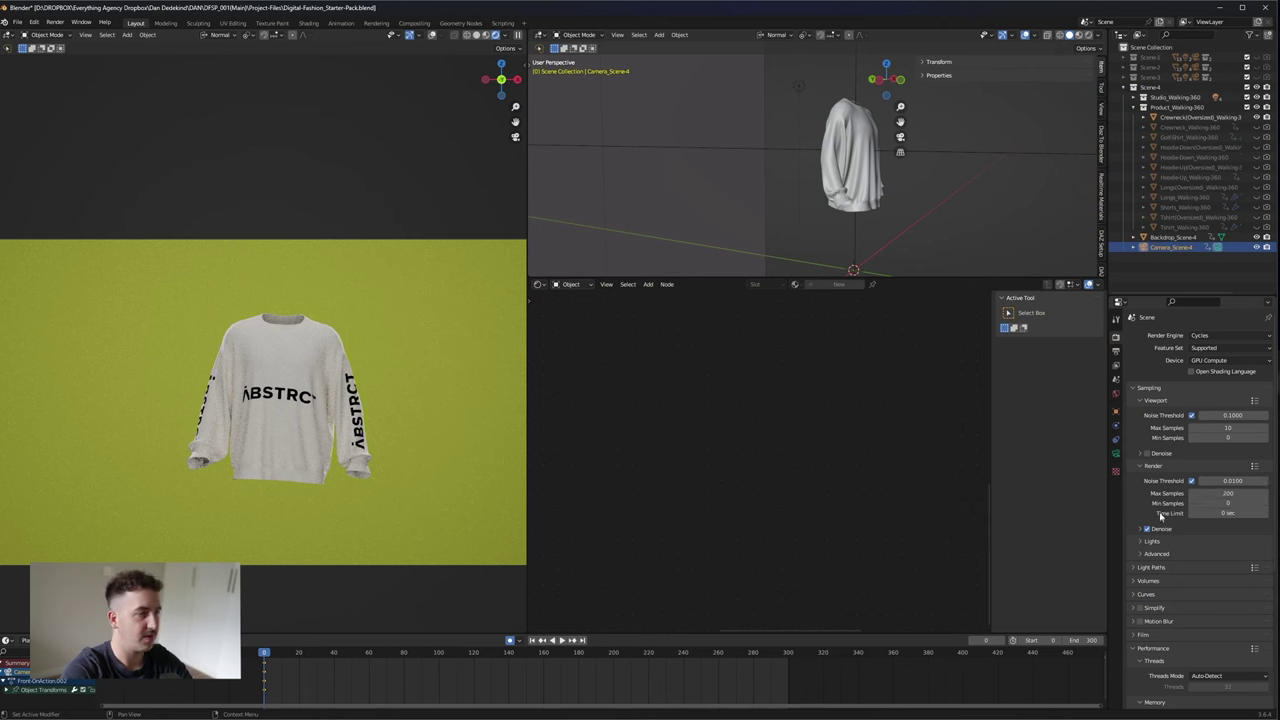
- Set the UV map of the Normal Map node in the Scene-4 oversized crewneck's material to uv
{"action": "left_click", "coordinate": [266, 382]}
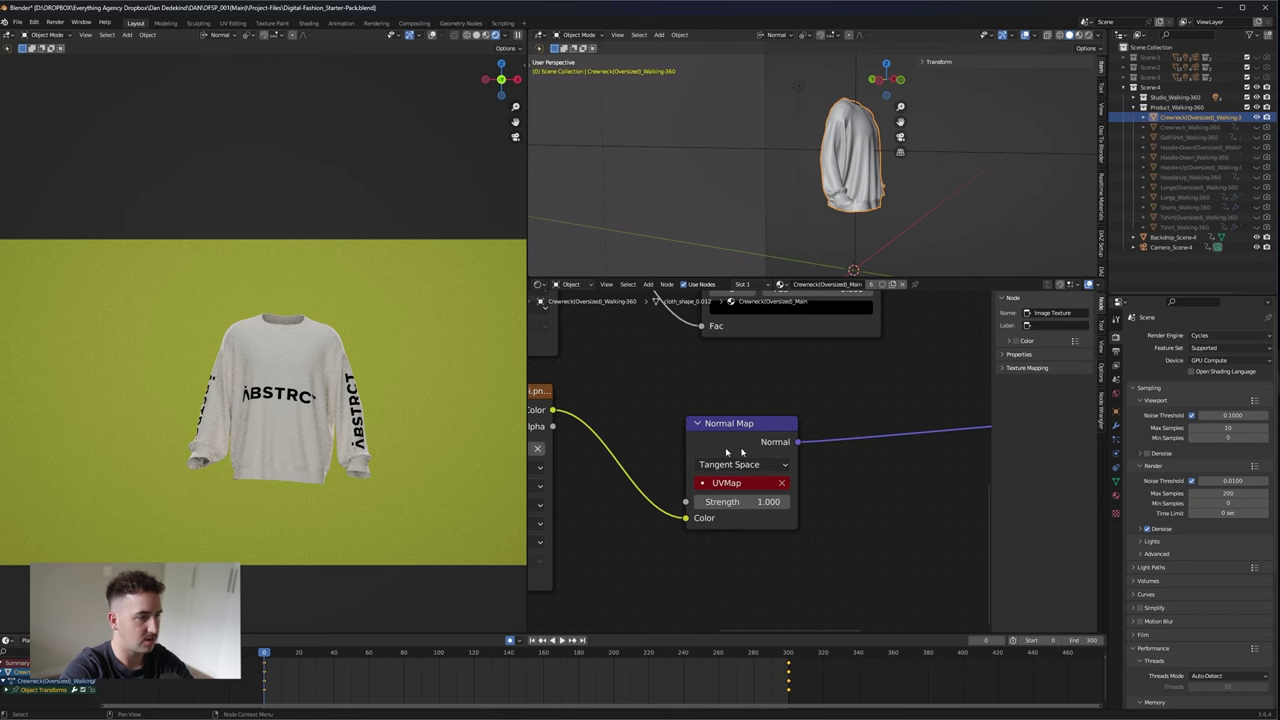
{"action": "scroll", "coordinate": [402, 395], "scroll_direction": "up", "scroll_amount": 6}
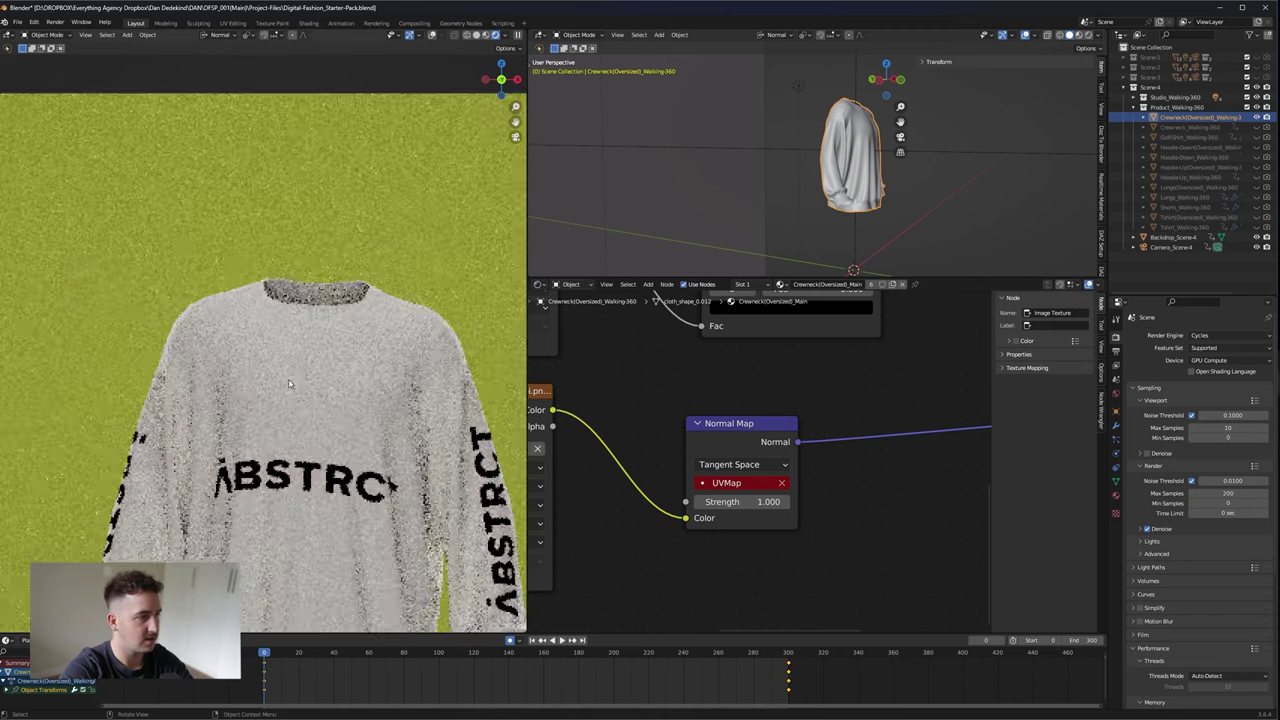
{"action": "left_click", "coordinate": [741, 483]}
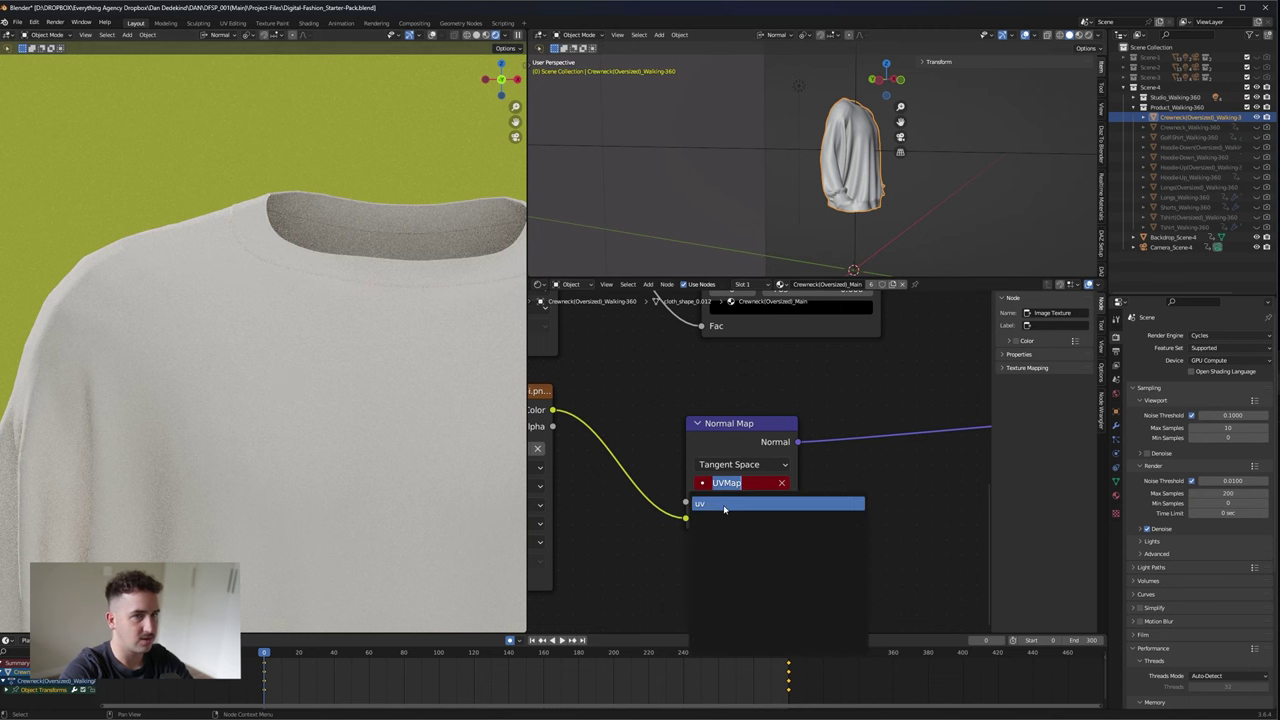
{"action": "left_click", "coordinate": [724, 509]}
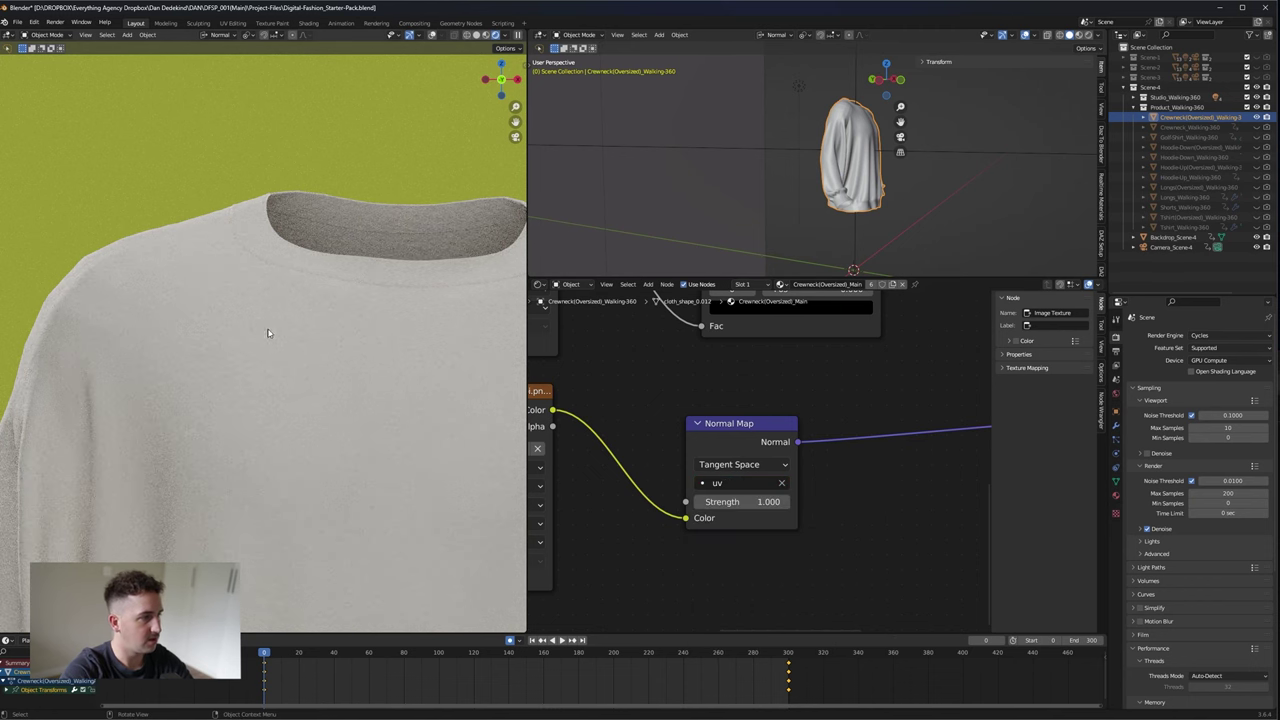
{"action": "scroll", "coordinate": [392, 394], "scroll_direction": "down", "scroll_amount": 6}
{"action": "scroll", "coordinate": [808, 430], "scroll_direction": "down", "scroll_amount": 5}
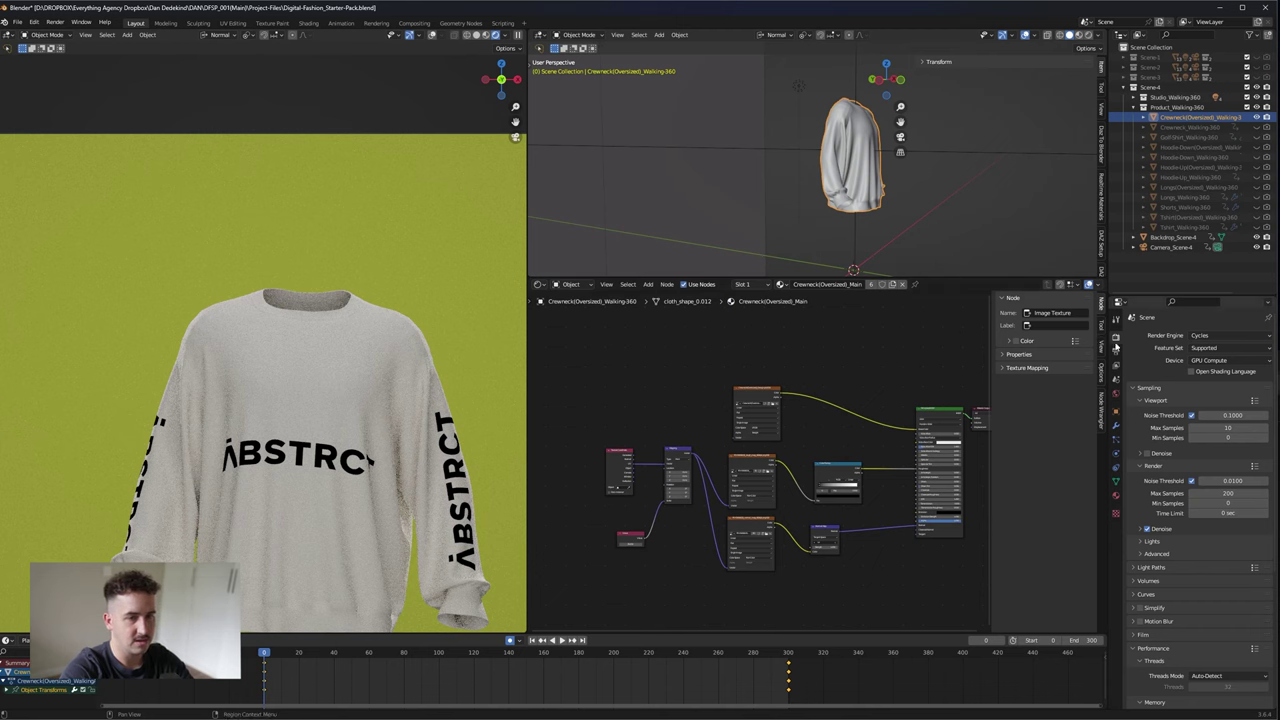
- Review the output resolution, frame range and save settings, and look into the output folder without choosing a new path
{"action": "left_click", "coordinate": [1117, 365]}
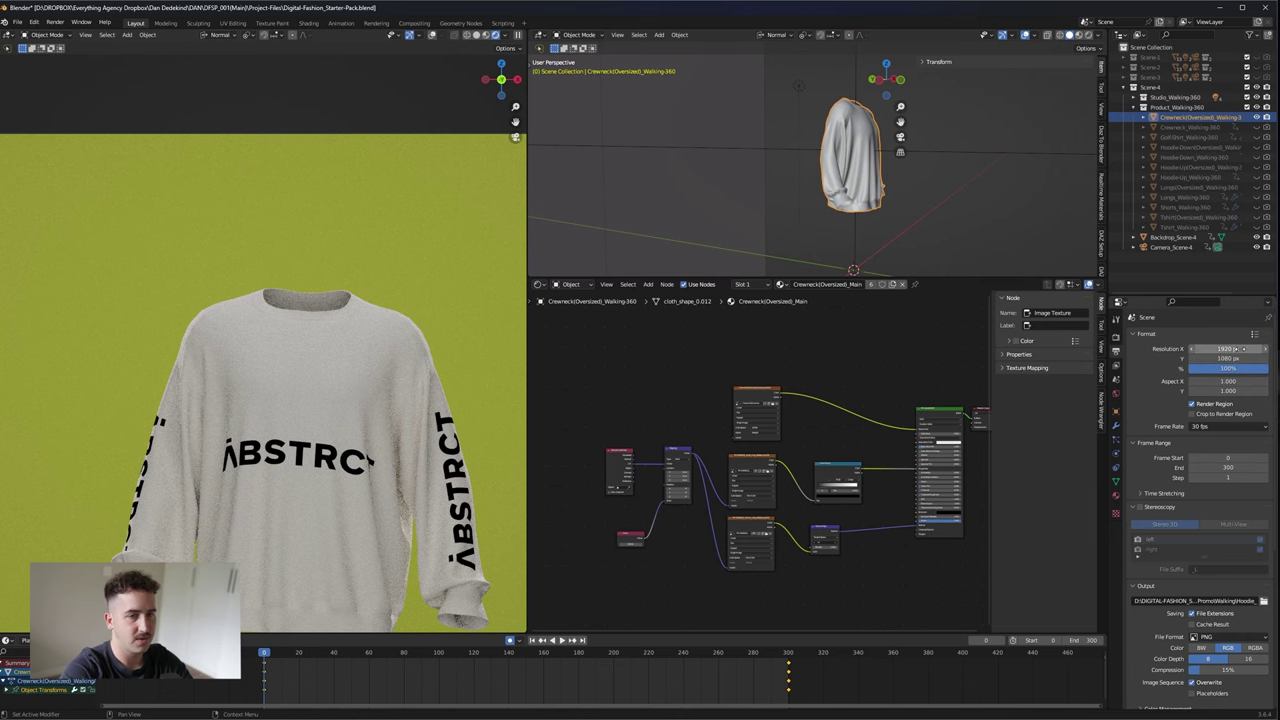
{"action": "scroll", "coordinate": [198, 398], "scroll_direction": "down", "scroll_amount": 3}
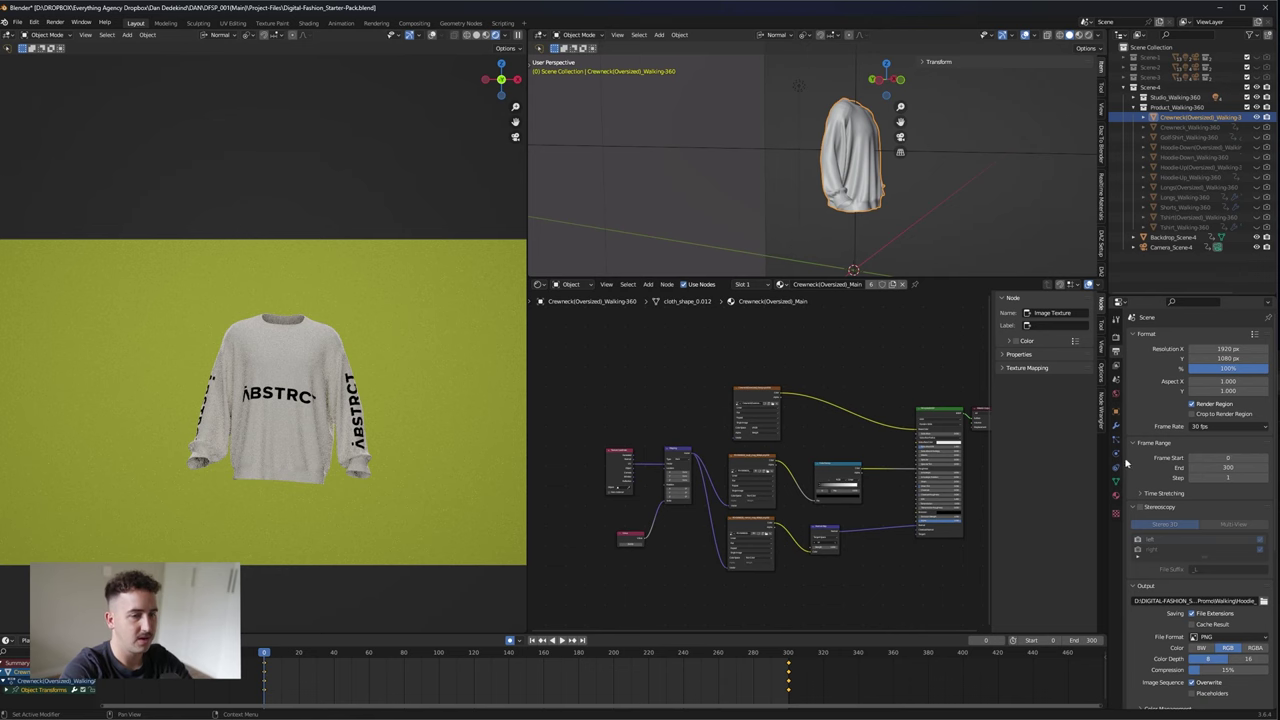
{"action": "left_click_drag", "start_coordinate": [1111, 456], "coordinate": [1055, 456]}
{"action": "scroll", "coordinate": [1099, 627], "scroll_direction": "down", "scroll_amount": 4}
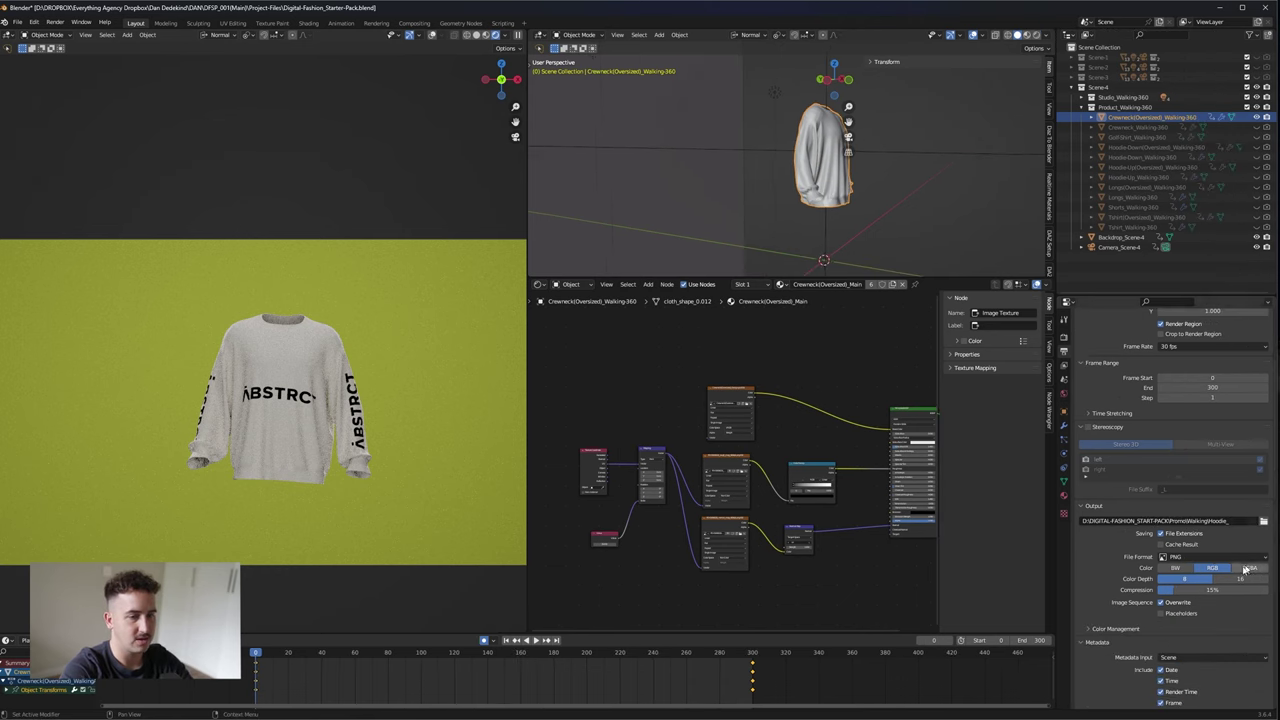
{"action": "left_click", "coordinate": [1263, 522]}
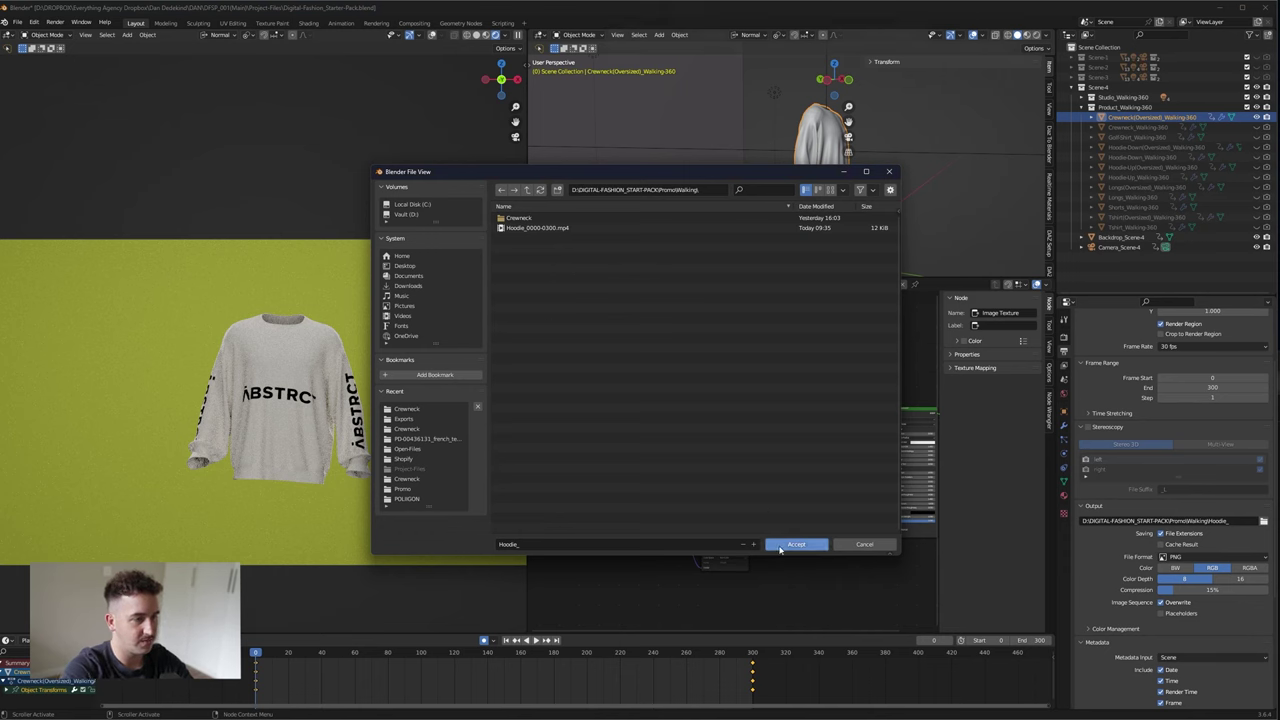
{"action": "left_click", "coordinate": [872, 542]}
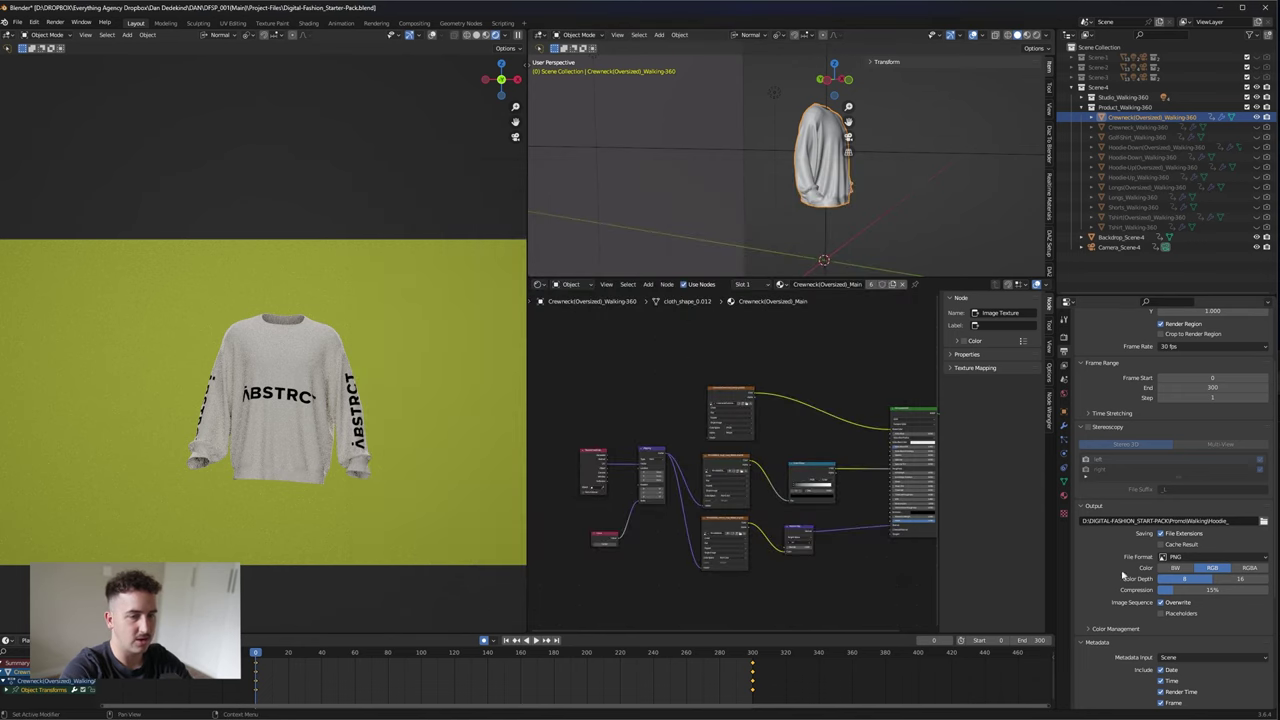
- Set the output file format to FFmpeg Video with the H264 in MP4 encoding preset
{"action": "left_click", "coordinate": [1202, 557]}
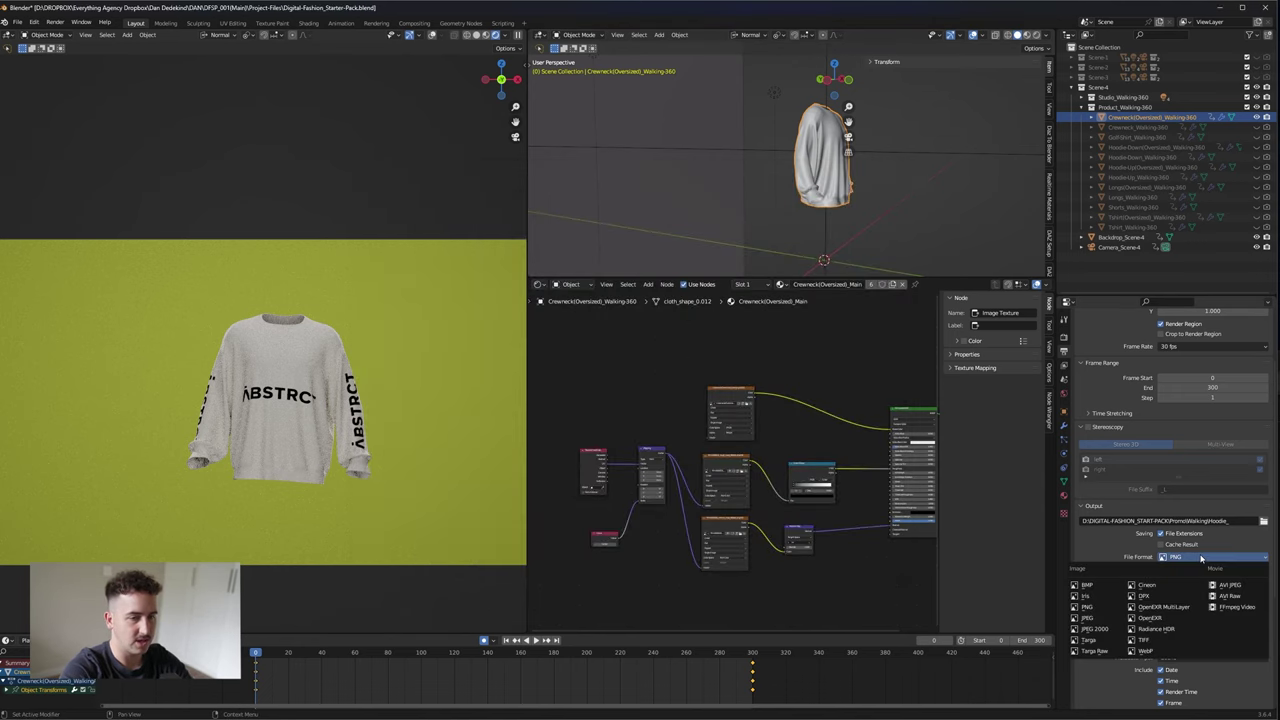
{"action": "left_click", "coordinate": [1241, 609]}
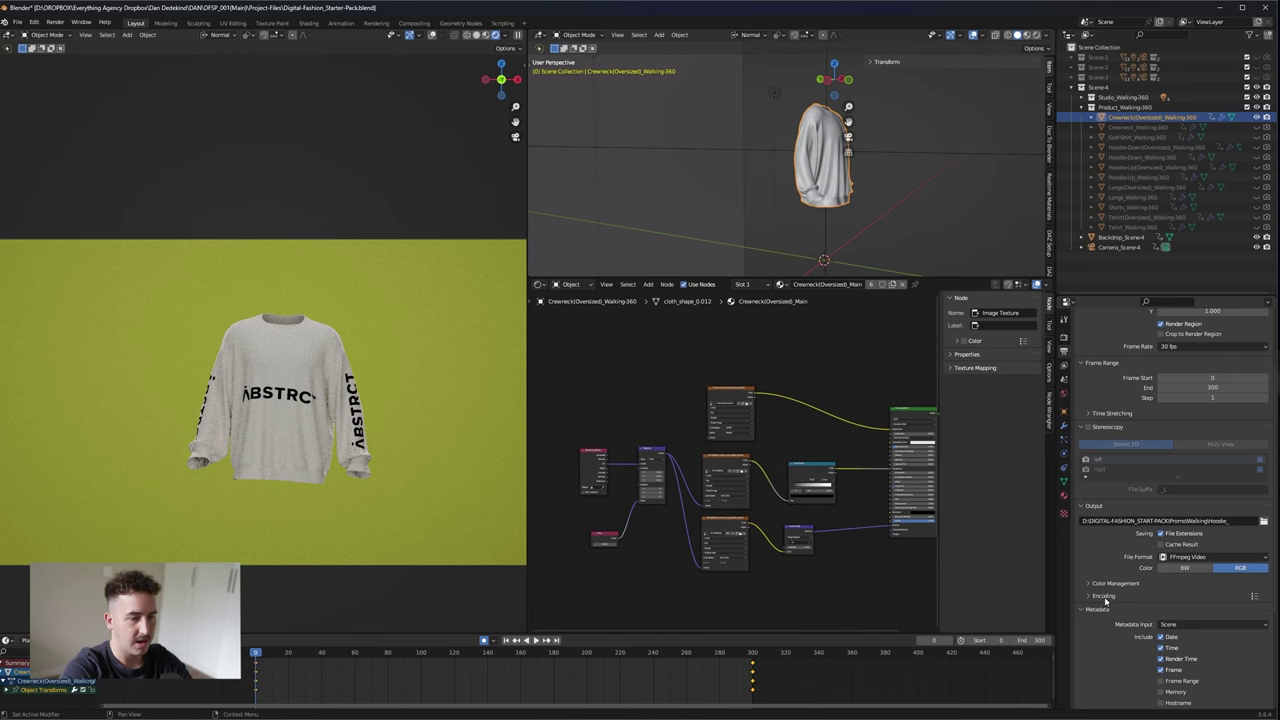
{"action": "left_click", "coordinate": [1256, 598]}
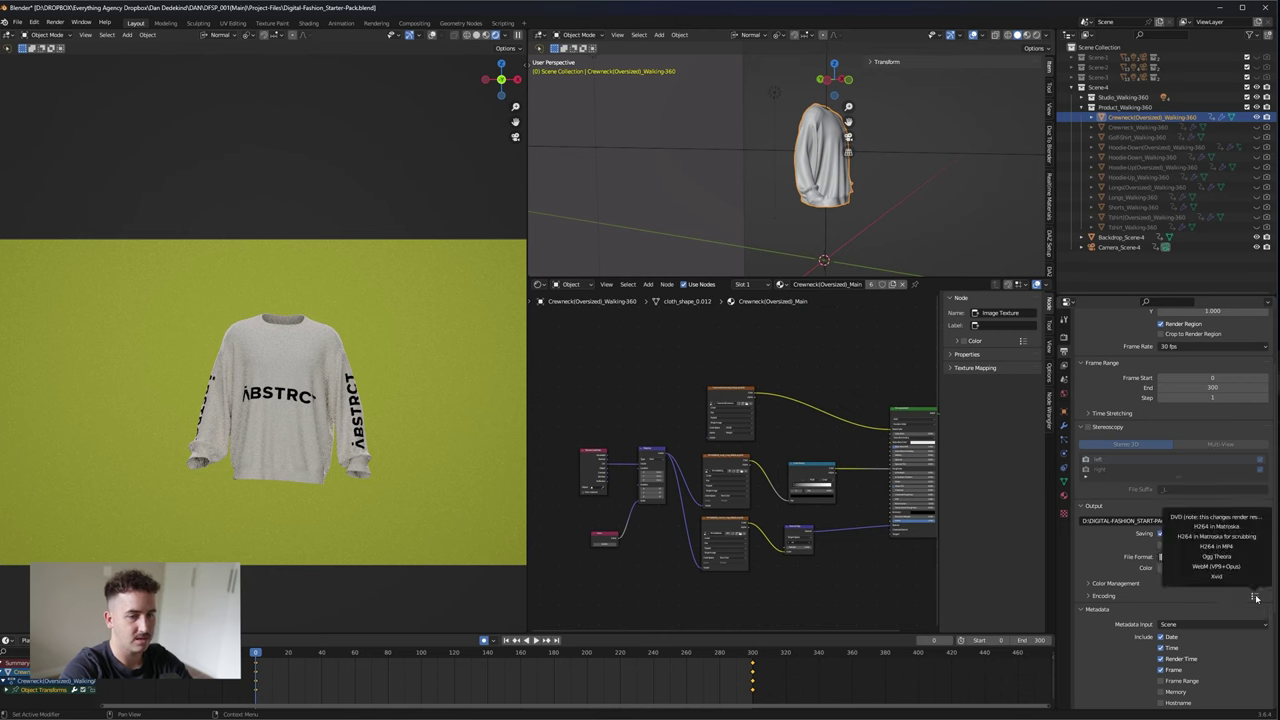
{"action": "left_click", "coordinate": [1229, 547]}
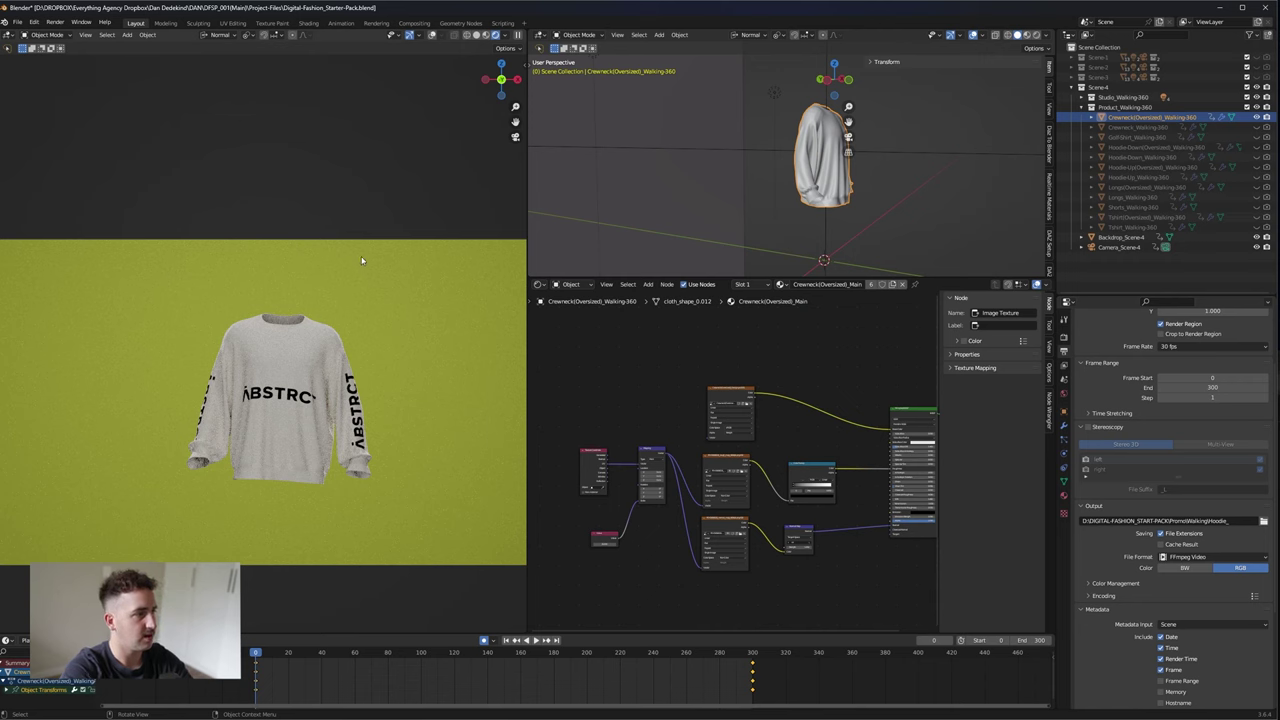
{"action": "left_click", "coordinate": [54, 22]}
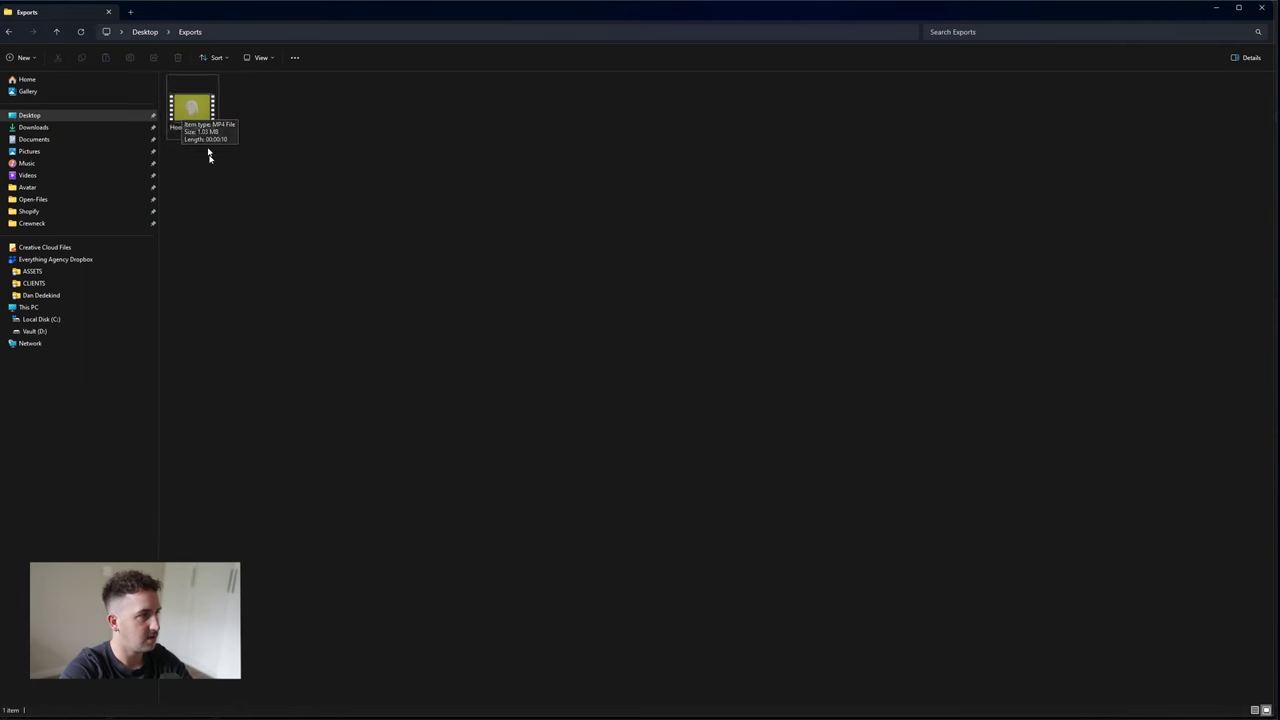
- Play the exported Hoodie_0000-0300 video from the Exports folder, close it and return to Blender
{"action": "left_click", "coordinate": [193, 105]}
{"action": "left_click", "coordinate": [230, 232]}
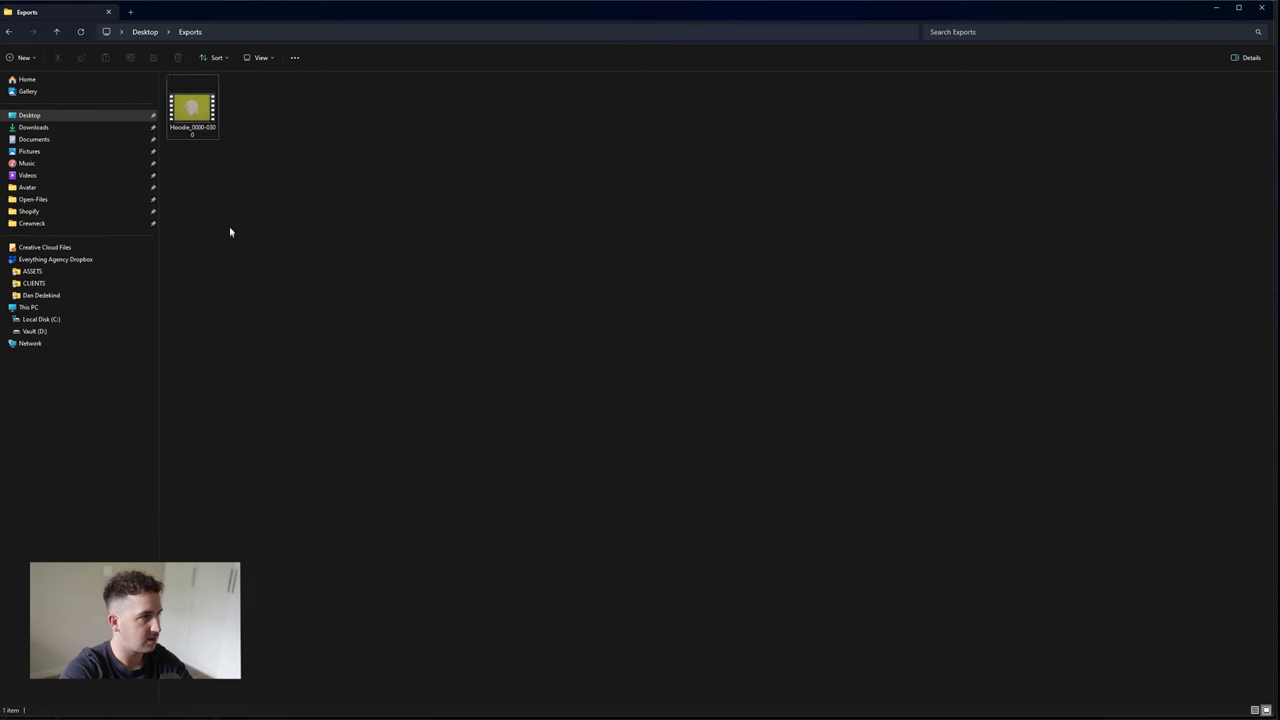
{"action": "double_click", "coordinate": [190, 111]}
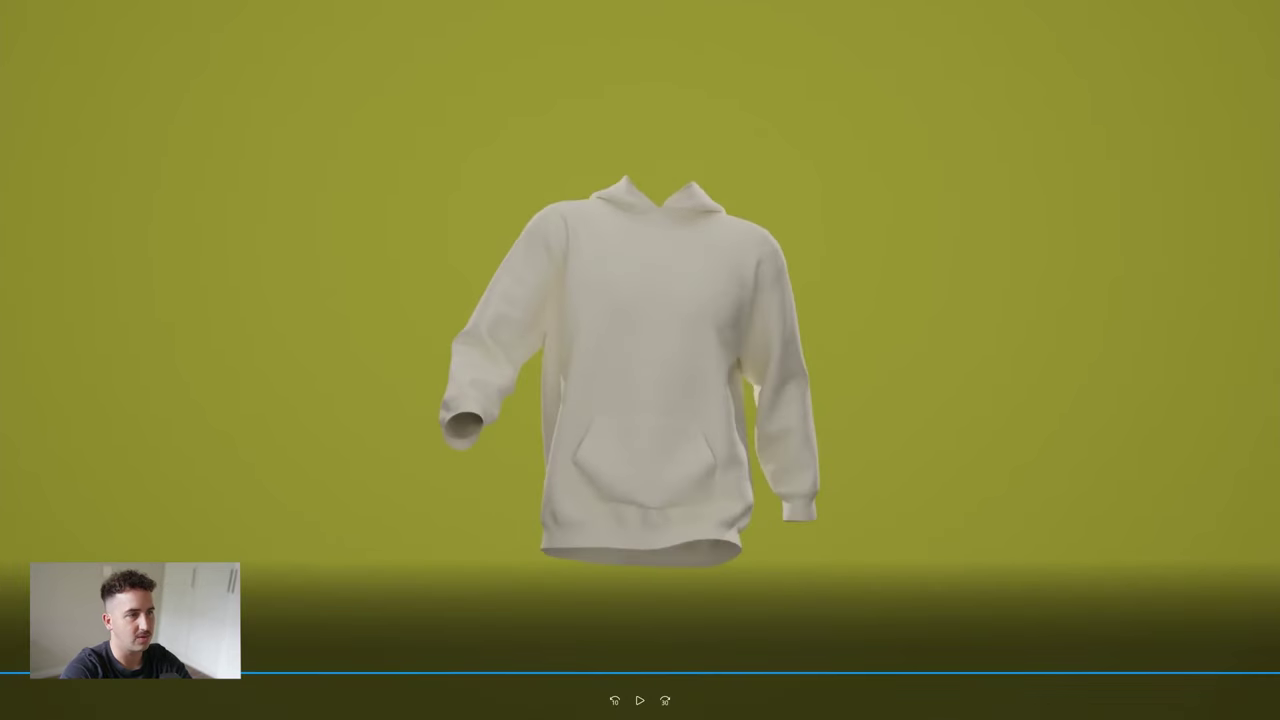
{"action": "left_click", "coordinate": [1261, 8]}
{"action": "left_click", "coordinate": [1218, 11]}
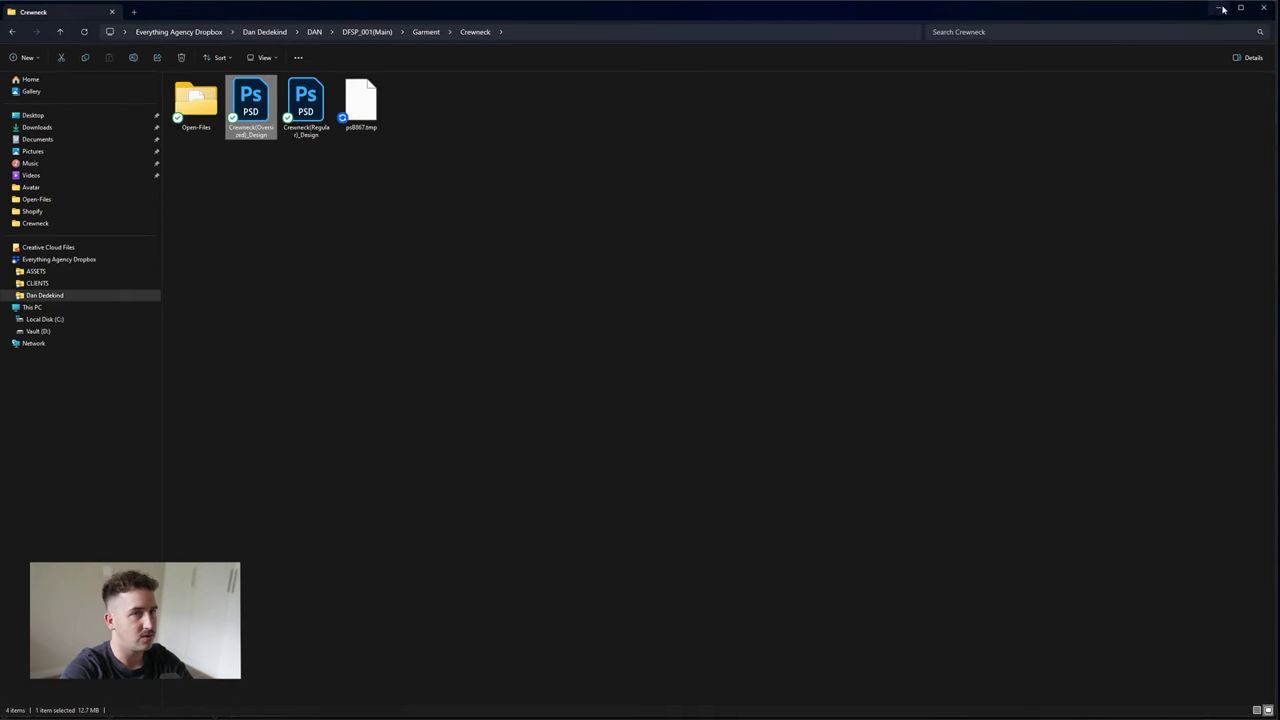
{"action": "left_click", "coordinate": [1216, 14]}
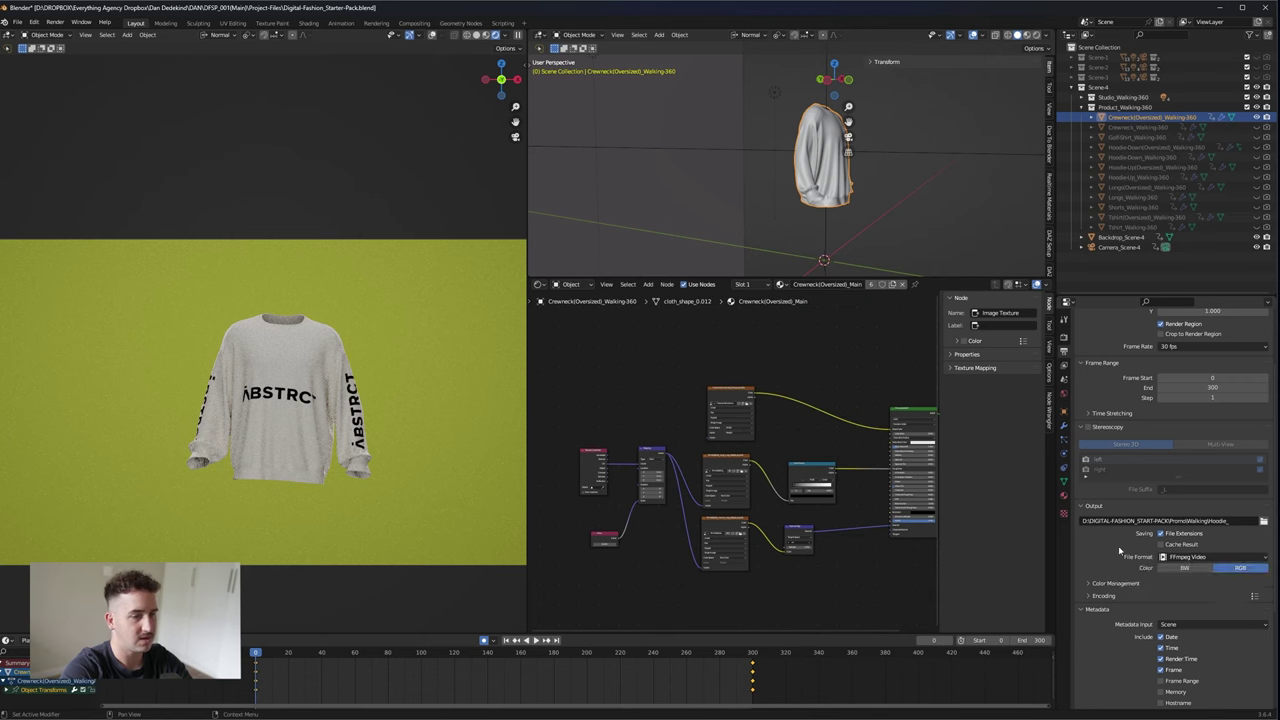
- Set the output file format to PNG for rendering the animation as an image sequence
{"action": "left_click", "coordinate": [1182, 557]}
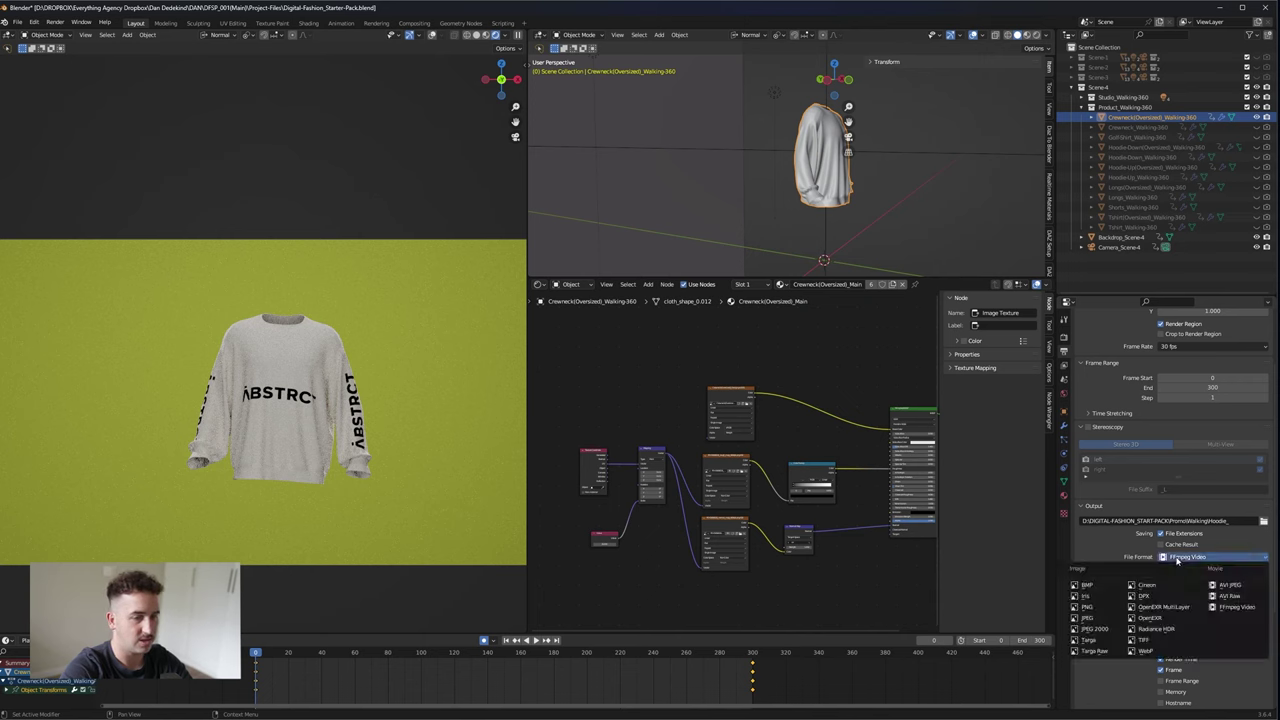
{"action": "left_click", "coordinate": [1087, 606]}
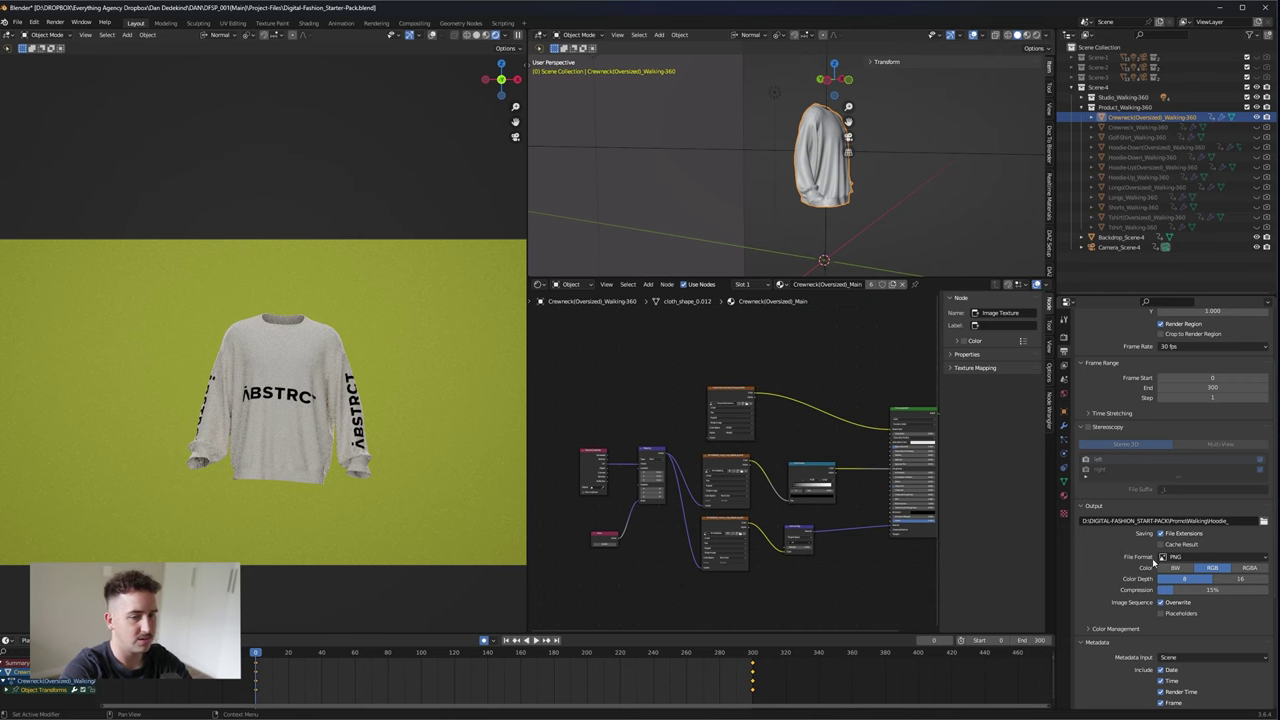
{"action": "left_click", "coordinate": [55, 22]}
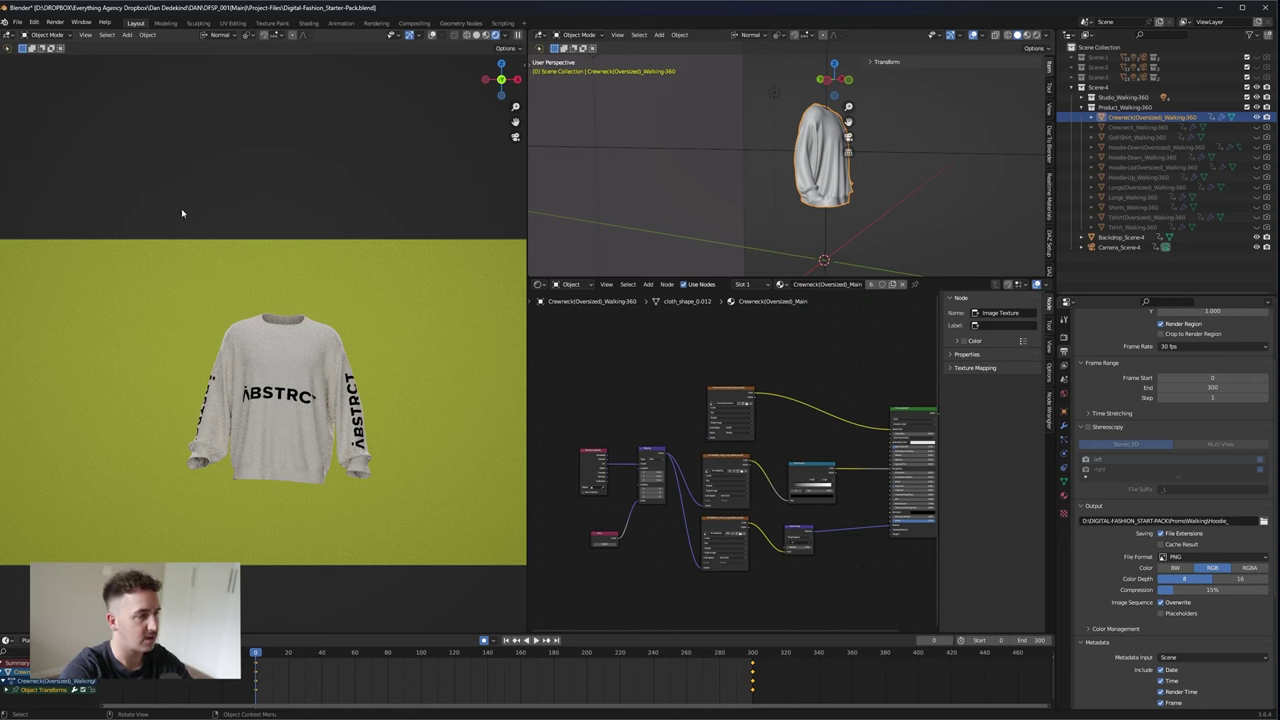
- Set the output resolution to a portrait format of 1080 × 1920 px
{"action": "scroll", "coordinate": [1102, 369], "scroll_direction": "up", "scroll_amount": 2}
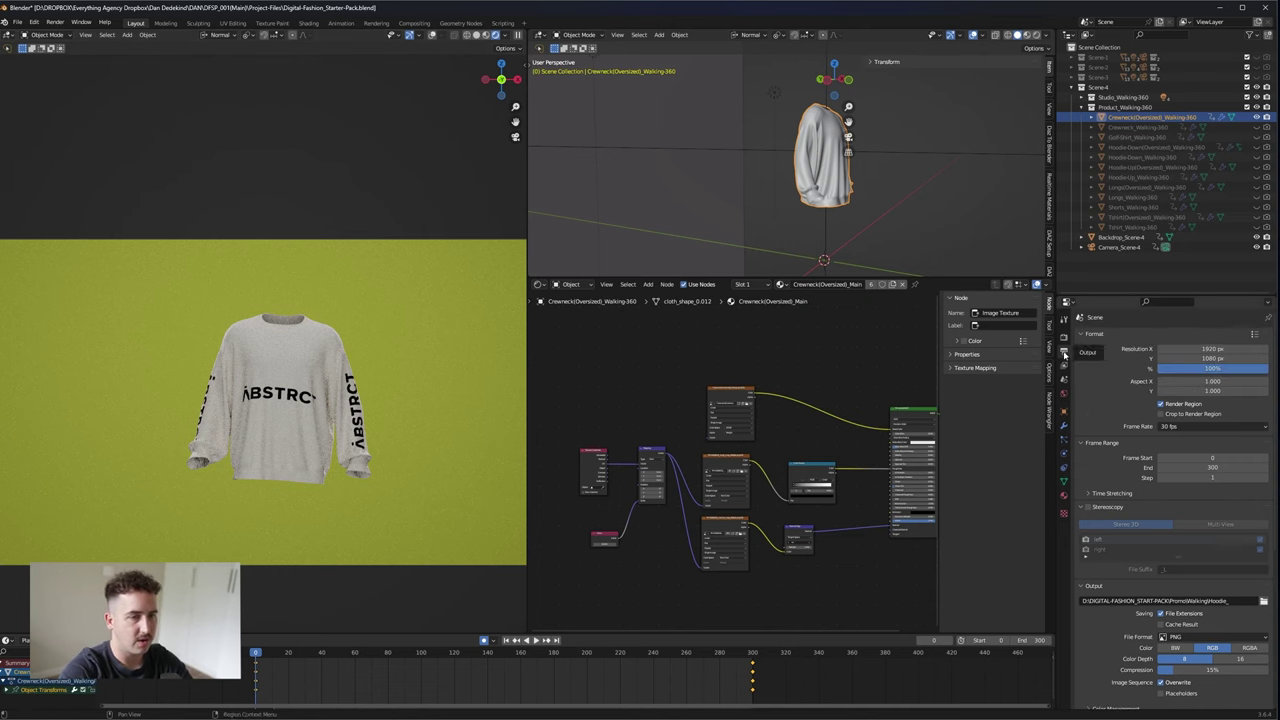
{"action": "left_click", "coordinate": [1181, 350]}
{"action": "type", "text": "1080"}
{"action": "key", "text": "Tab"}
{"action": "type", "text": "1920"}
{"action": "key", "text": "Return"}
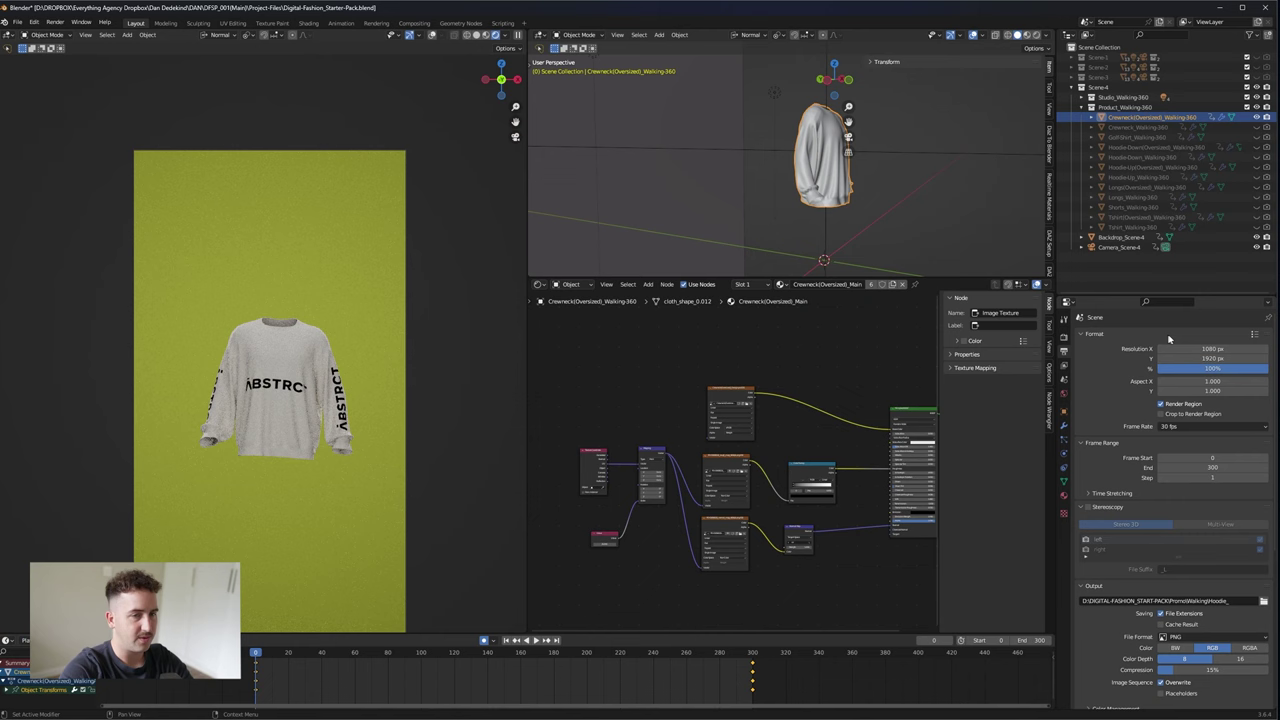
- Set the output resolution to a landscape format of 1920 × 1080 px
{"action": "left_click", "coordinate": [1200, 349]}
{"action": "type", "text": "1920"}
{"action": "key", "text": "Tab"}
{"action": "type", "text": "10"}
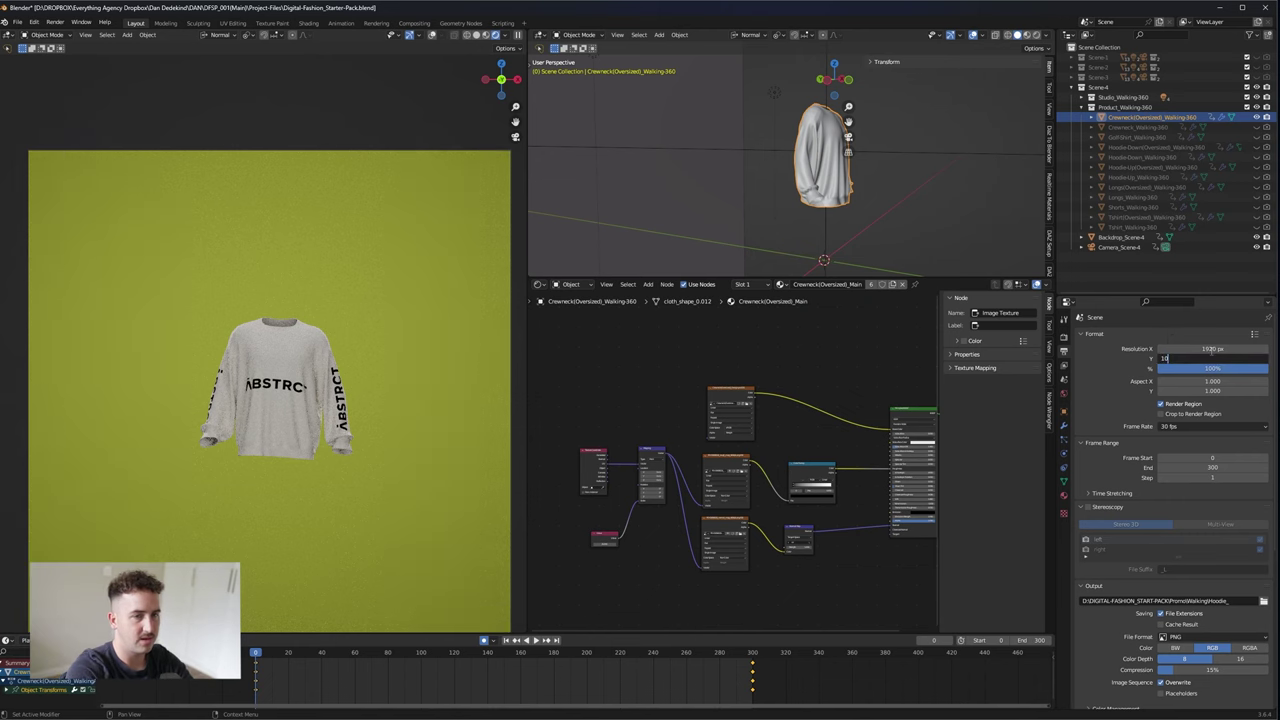
{"action": "type", "text": "80"}
{"action": "key", "text": "Return"}
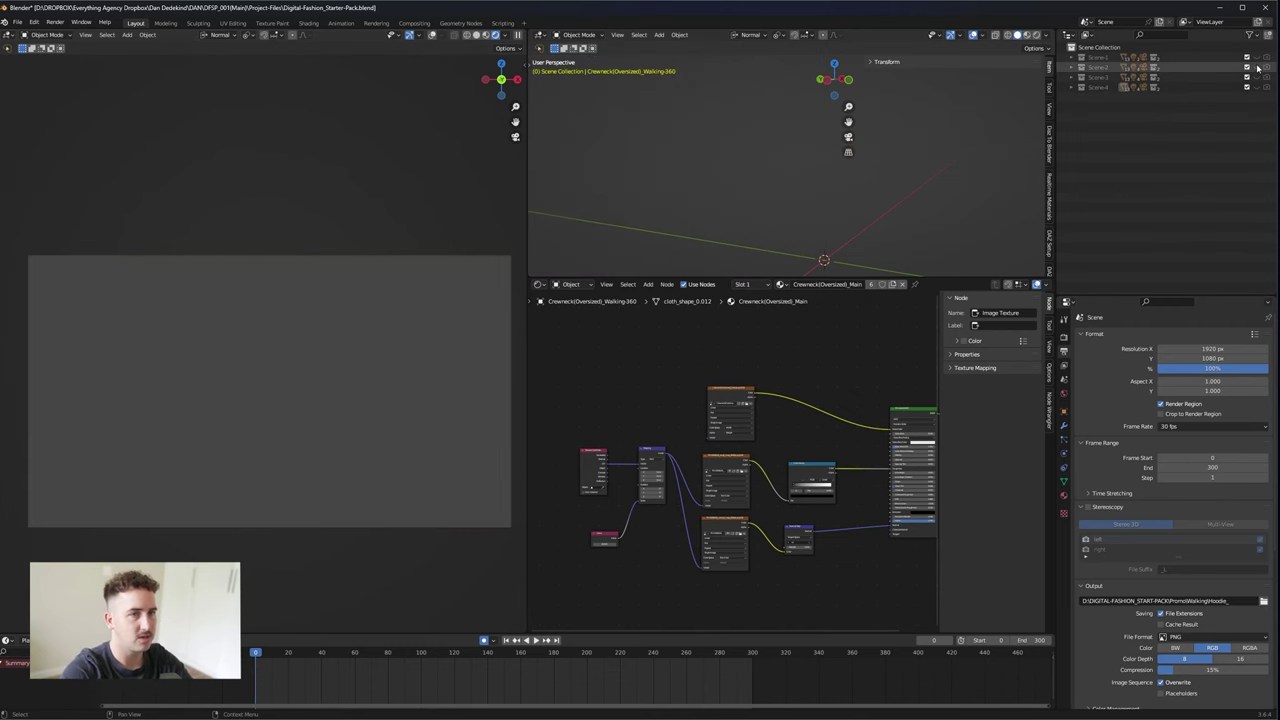
- Make Scene-2 visible and expanded, use Camera_Scene-2 as the active camera, and select its oversized crewneck
{"action": "left_click", "coordinate": [1257, 67]}
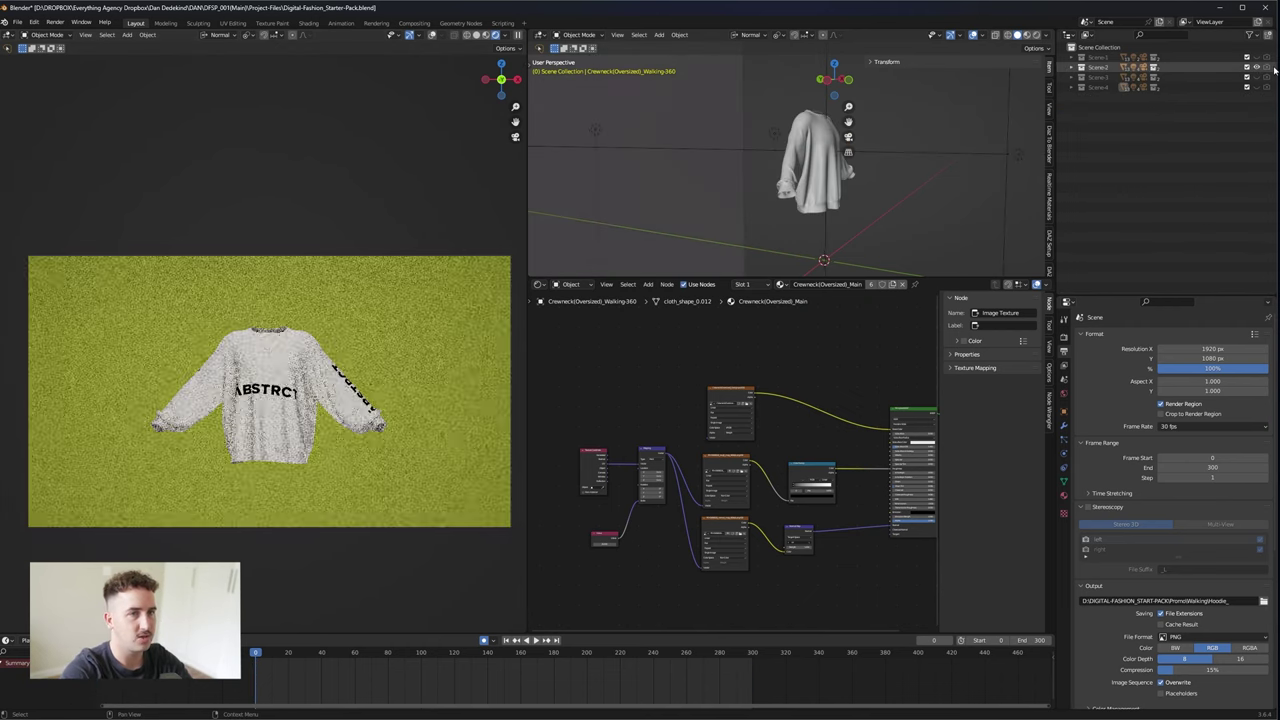
{"action": "left_click", "coordinate": [1070, 67]}
{"action": "left_click", "coordinate": [1120, 107]}
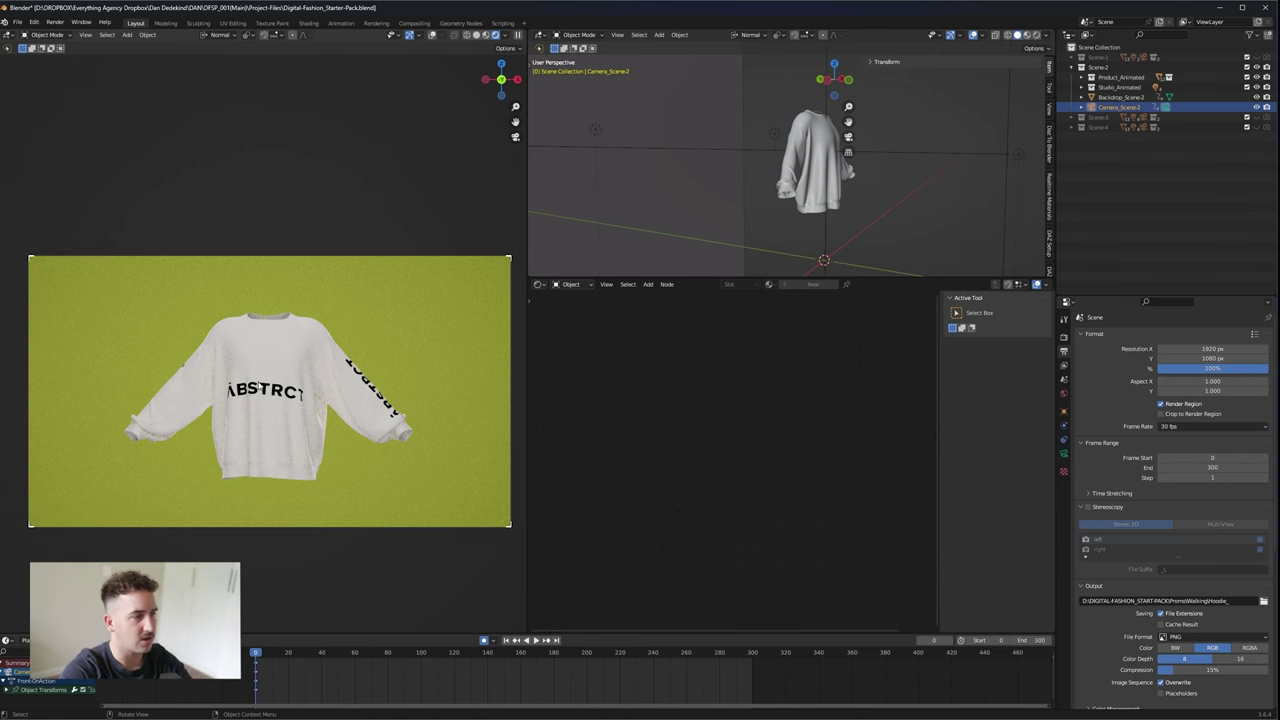
{"action": "left_click", "coordinate": [258, 388]}
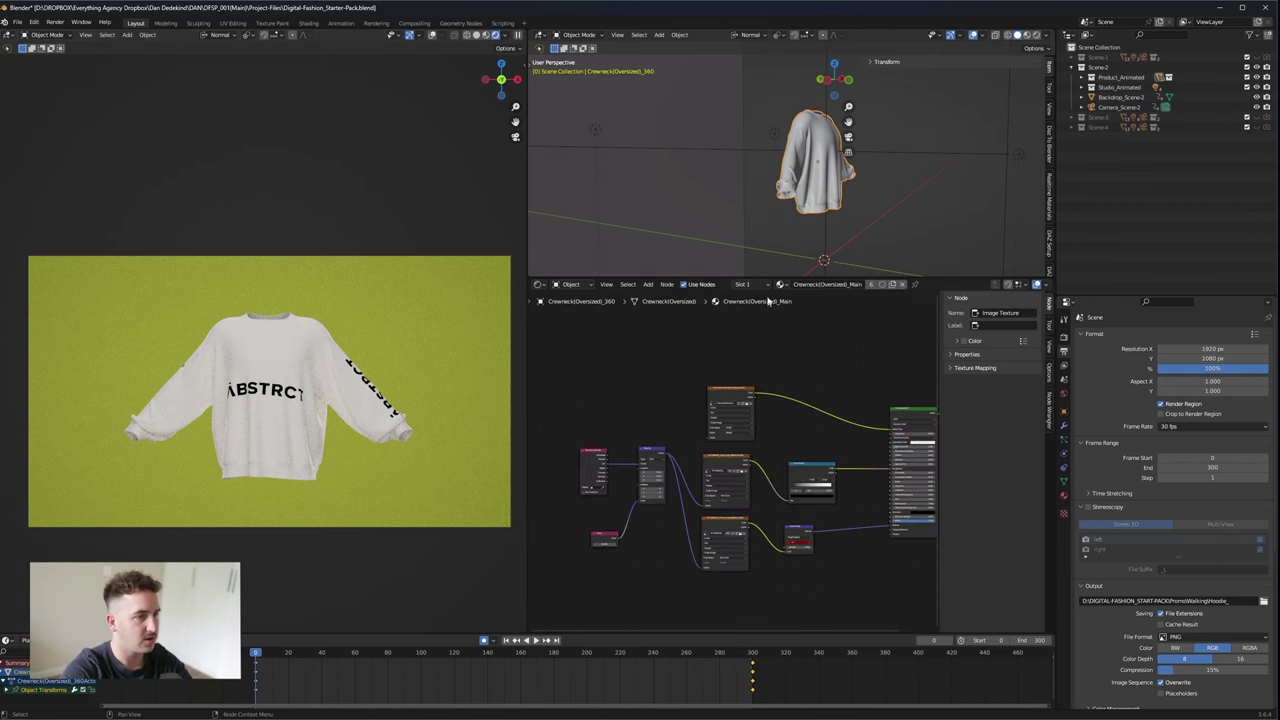
- Enter Edit Mode on the oversized crewneck, turn on X-ray and select the faces of its lower body around the hem
{"action": "left_click_drag", "start_coordinate": [759, 278], "coordinate": [776, 463]}
{"action": "scroll", "coordinate": [851, 314], "scroll_direction": "up", "scroll_amount": 3}
{"action": "middle_click_drag", "start_coordinate": [886, 314], "coordinate": [842, 336]}
{"action": "left_click", "coordinate": [579, 35]}
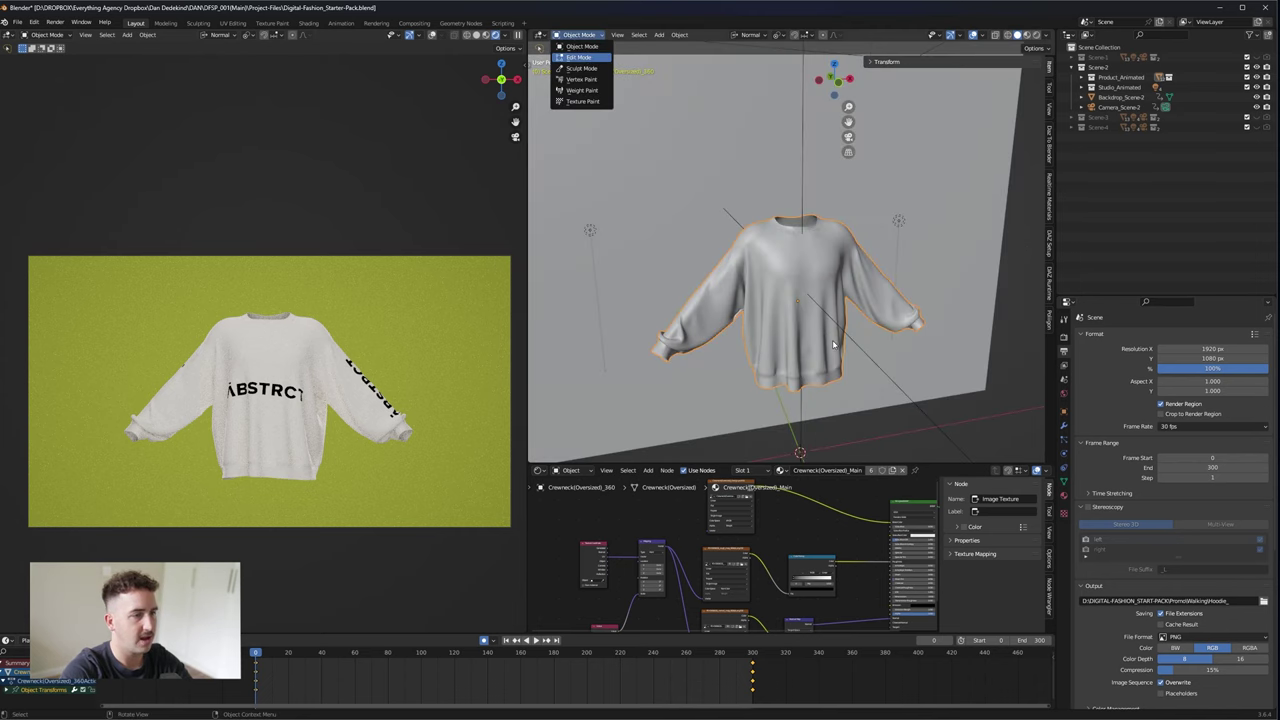
{"action": "middle_click_drag", "start_coordinate": [836, 326], "coordinate": [808, 322]}
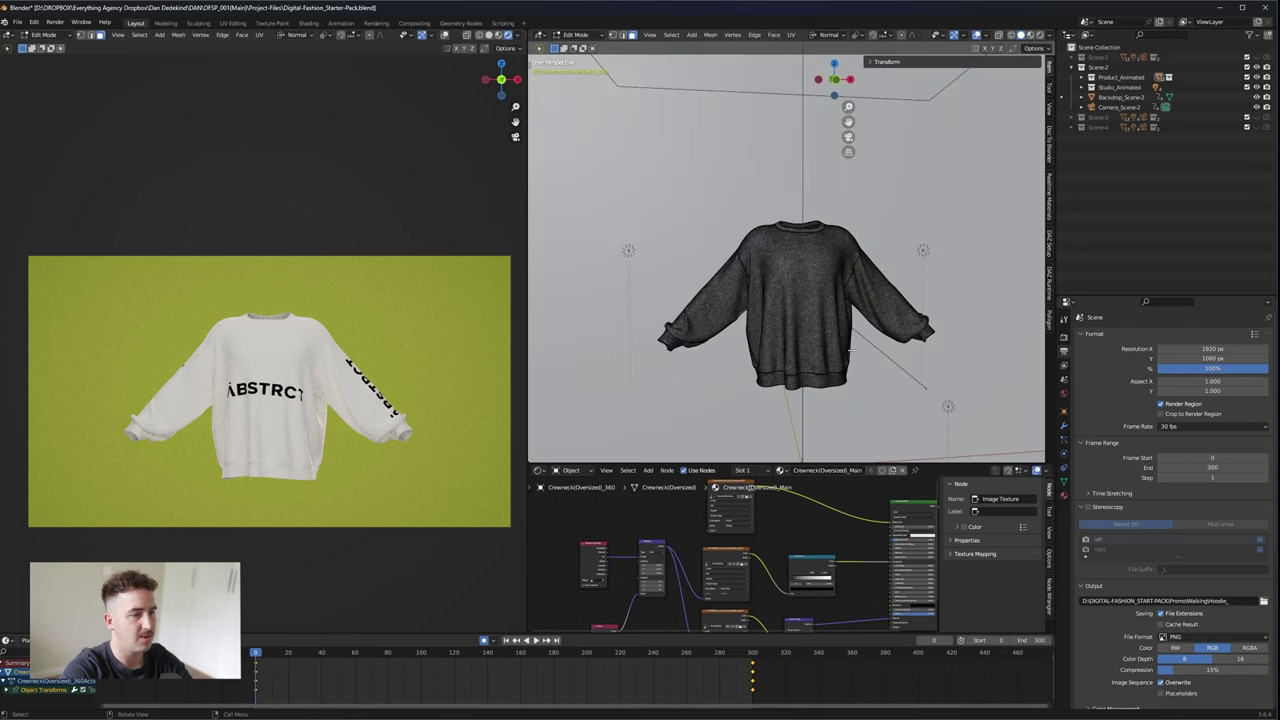
{"action": "left_click", "coordinate": [999, 34]}
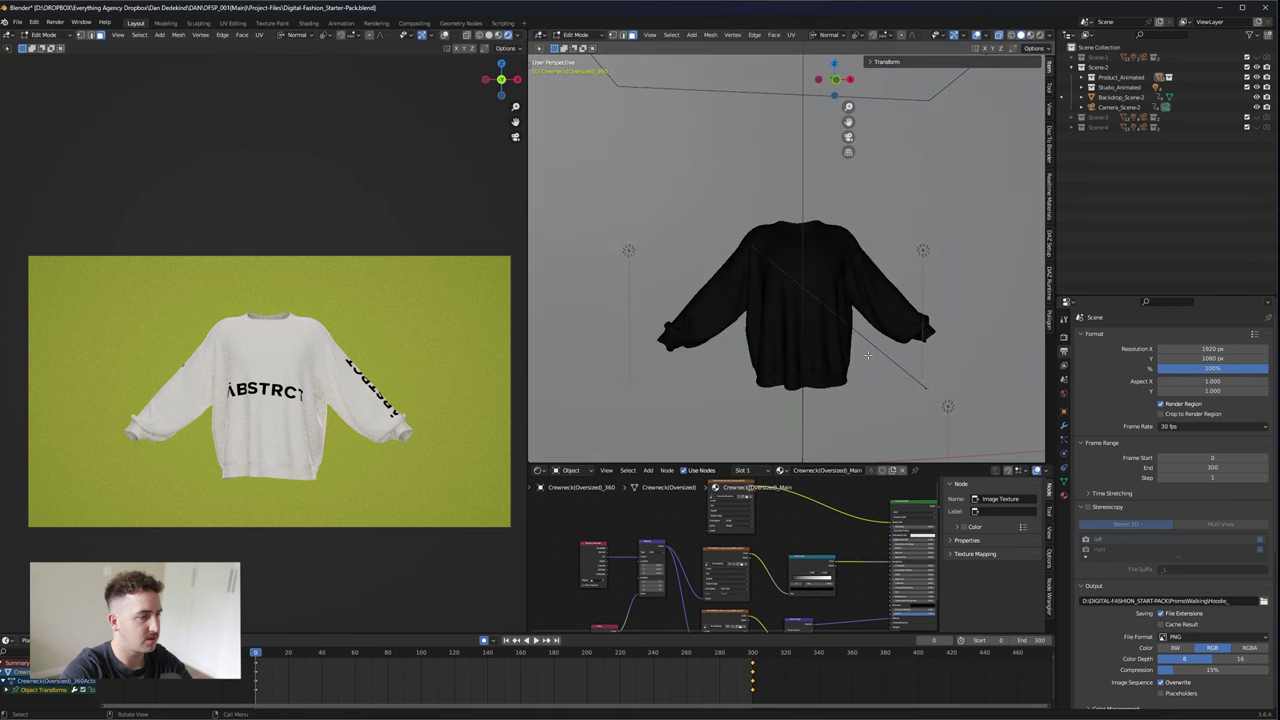
{"action": "left_click_drag", "start_coordinate": [864, 348], "coordinate": [802, 387]}
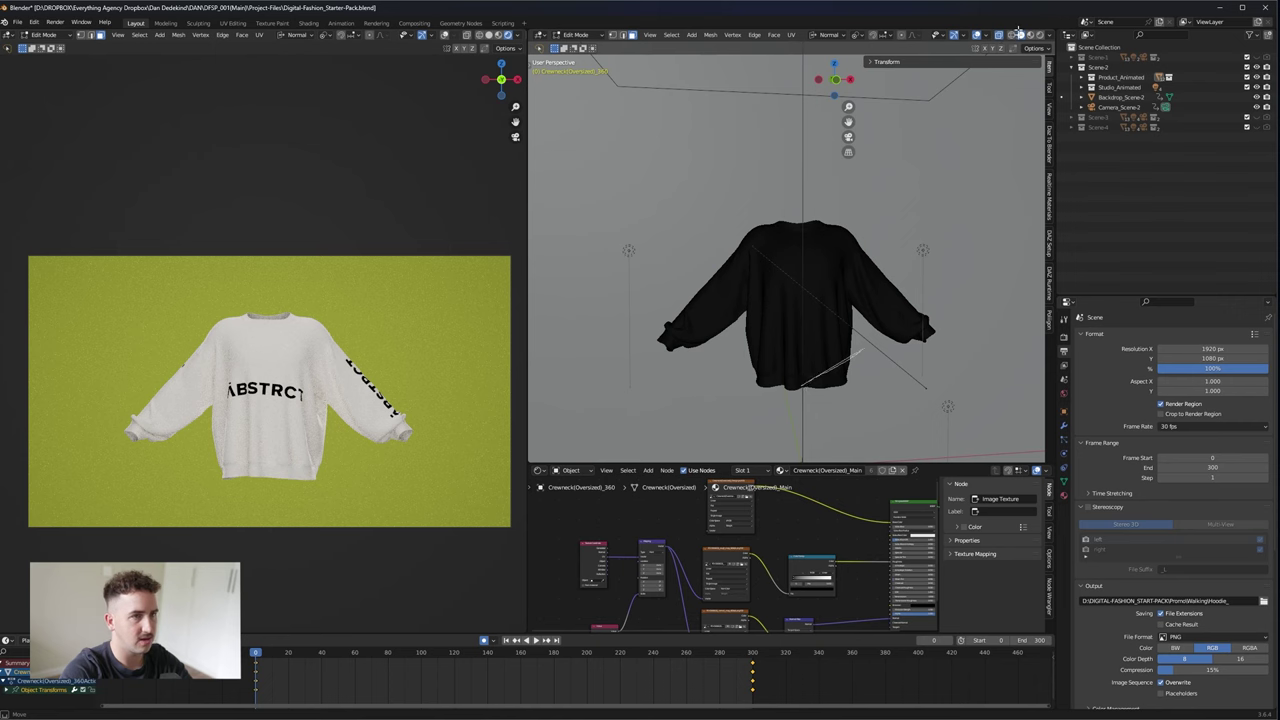
{"action": "left_click", "coordinate": [757, 358], "text": "alt"}
{"action": "mouse_move", "coordinate": [756, 358]}
{"action": "left_mouse_down"}
{"action": "mouse_move", "coordinate": [843, 424]}
{"action": "mouse_move", "coordinate": [890, 404]}
{"action": "left_mouse_up"}
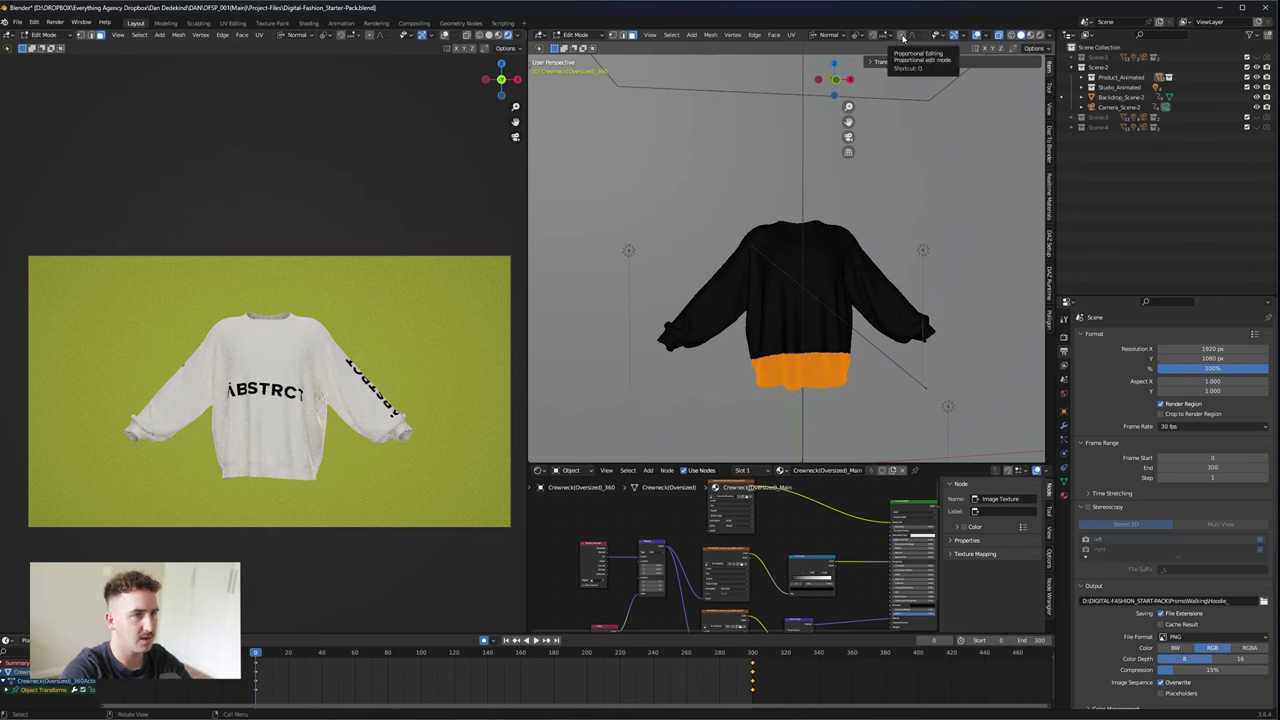
- Enable proportional editing and scale the selected hem area to about 0.935 with a proportional size of 0.18
{"action": "left_click", "coordinate": [902, 36]}
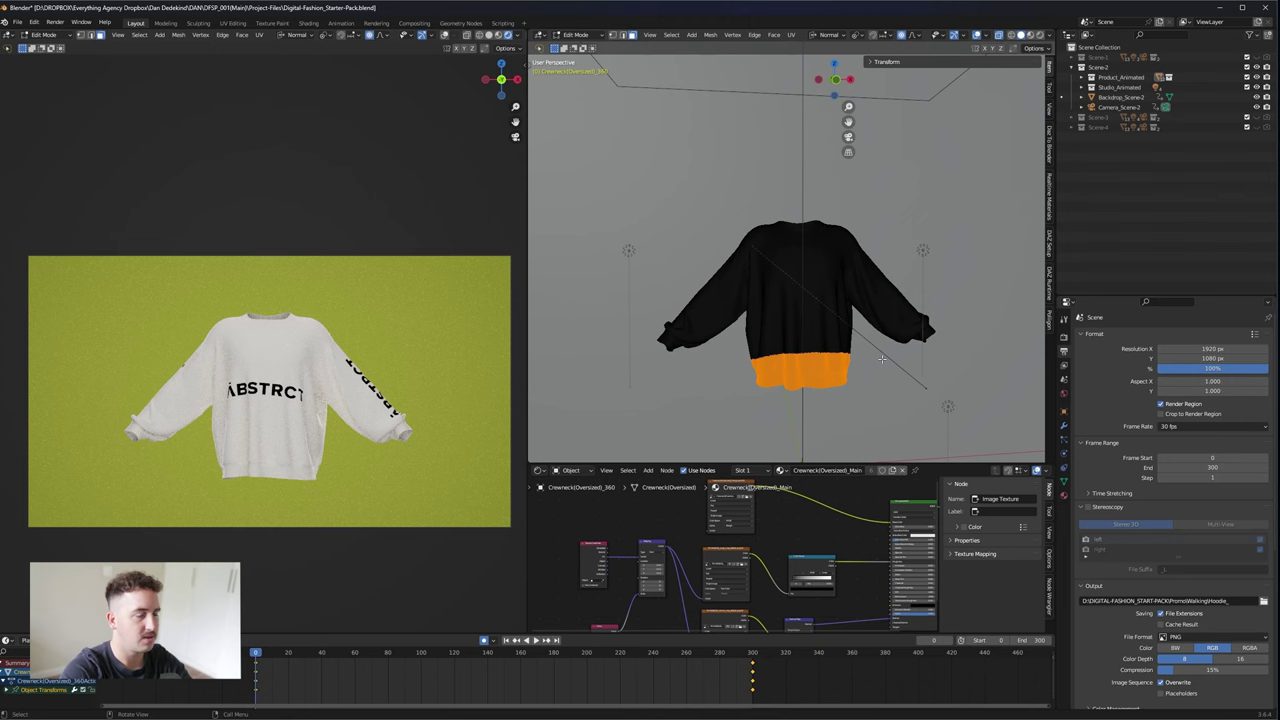
{"action": "key", "text": "s"}
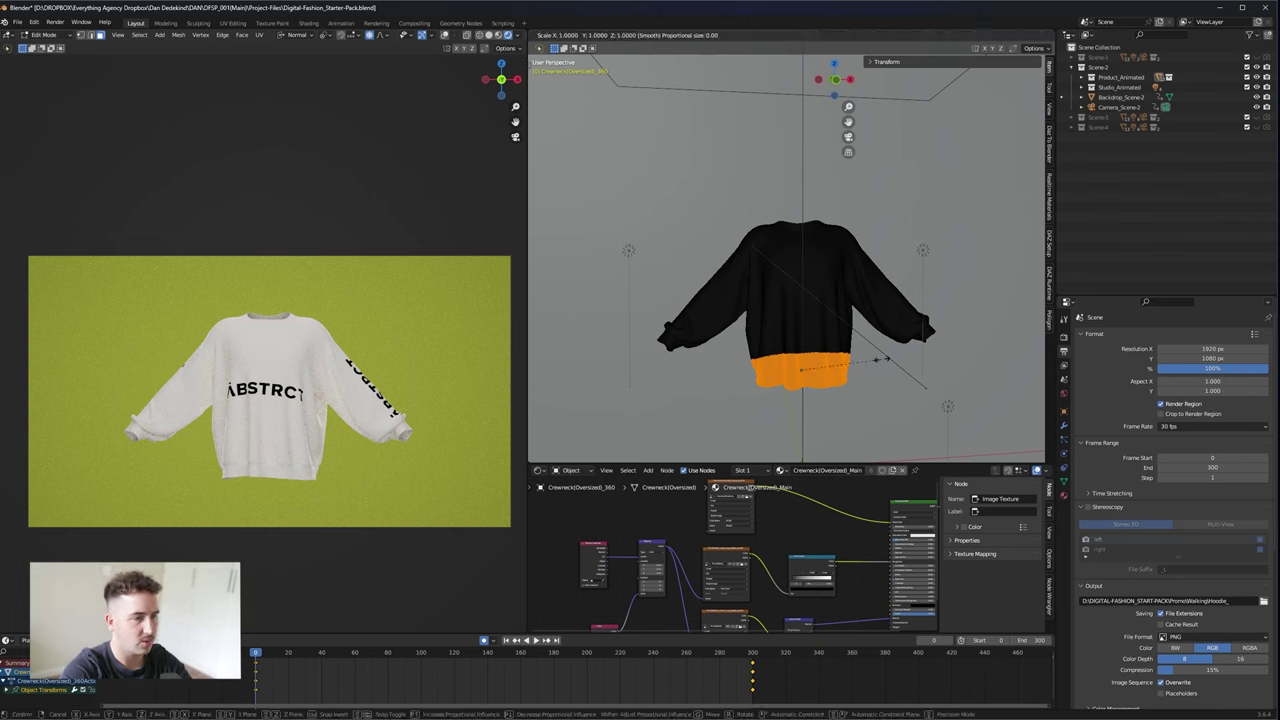
{"action": "scroll", "coordinate": [880, 358], "scroll_direction": "down", "scroll_amount": 10}
{"action": "scroll", "coordinate": [880, 358], "scroll_direction": "down", "scroll_amount": 16}
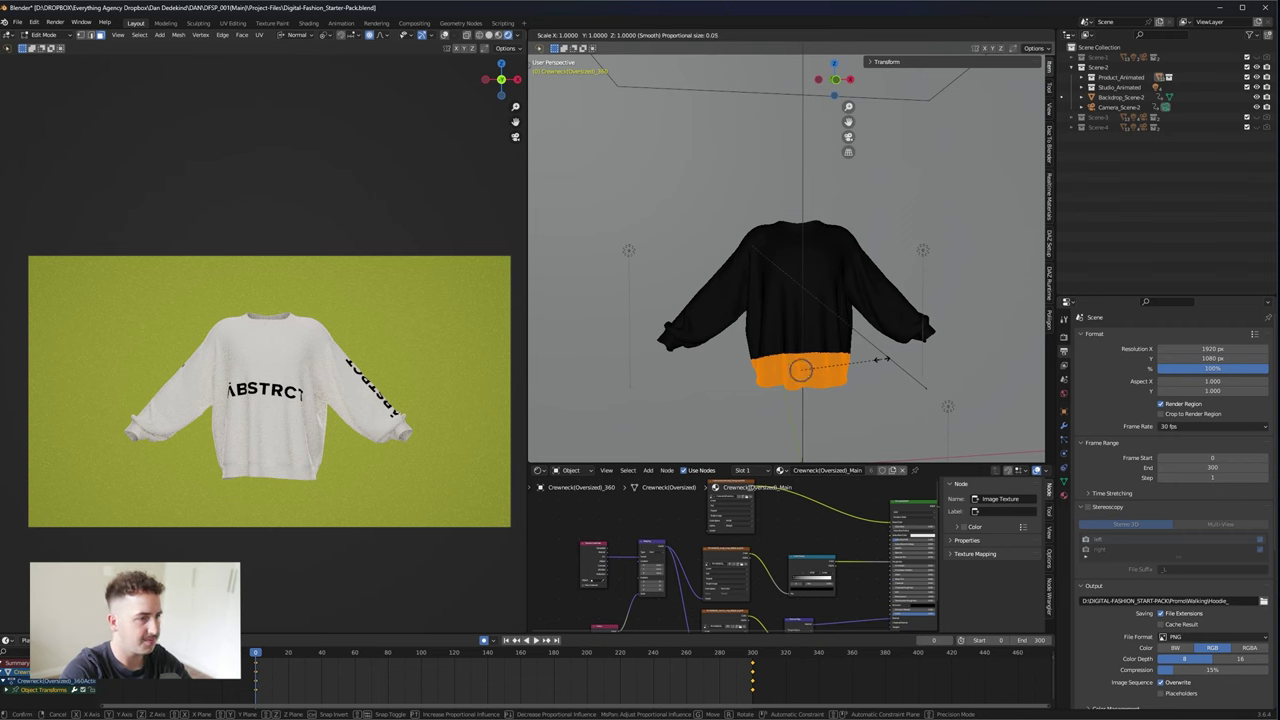
{"action": "scroll", "coordinate": [880, 358], "scroll_direction": "down", "scroll_amount": 3}
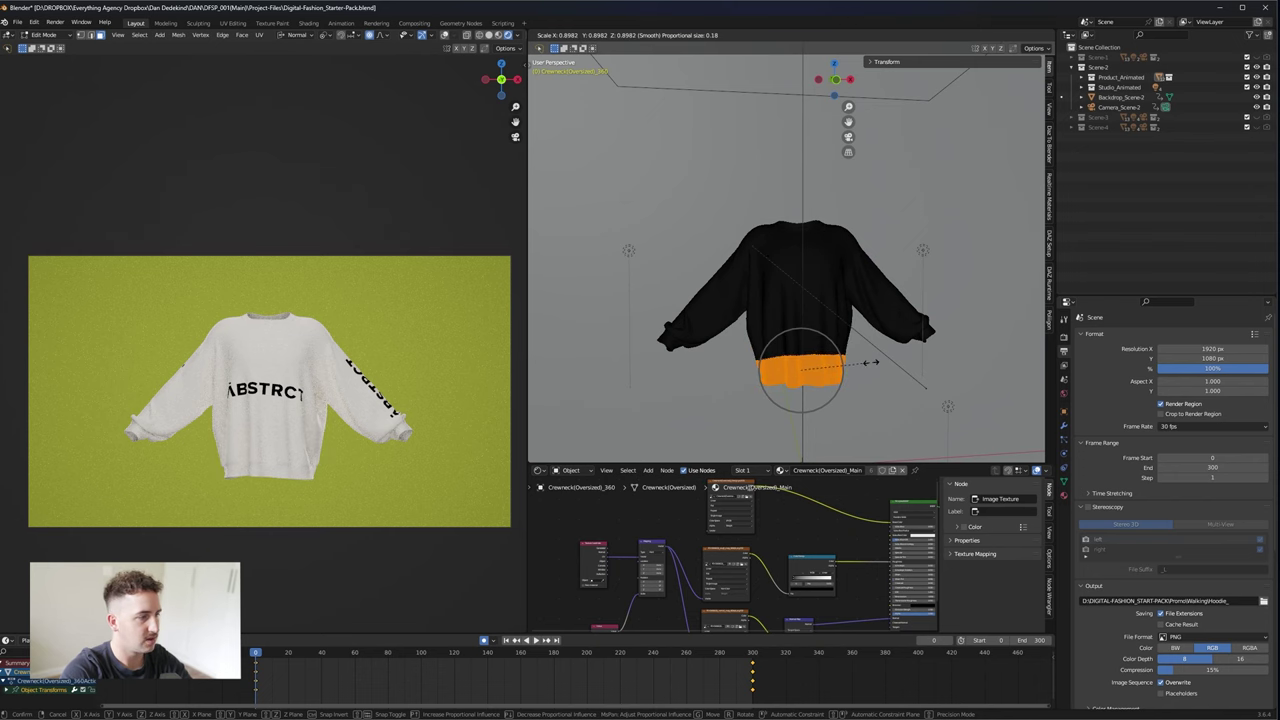
{"action": "left_click", "coordinate": [878, 363]}
{"action": "scroll", "coordinate": [800, 300], "scroll_direction": "up", "scroll_amount": 3}
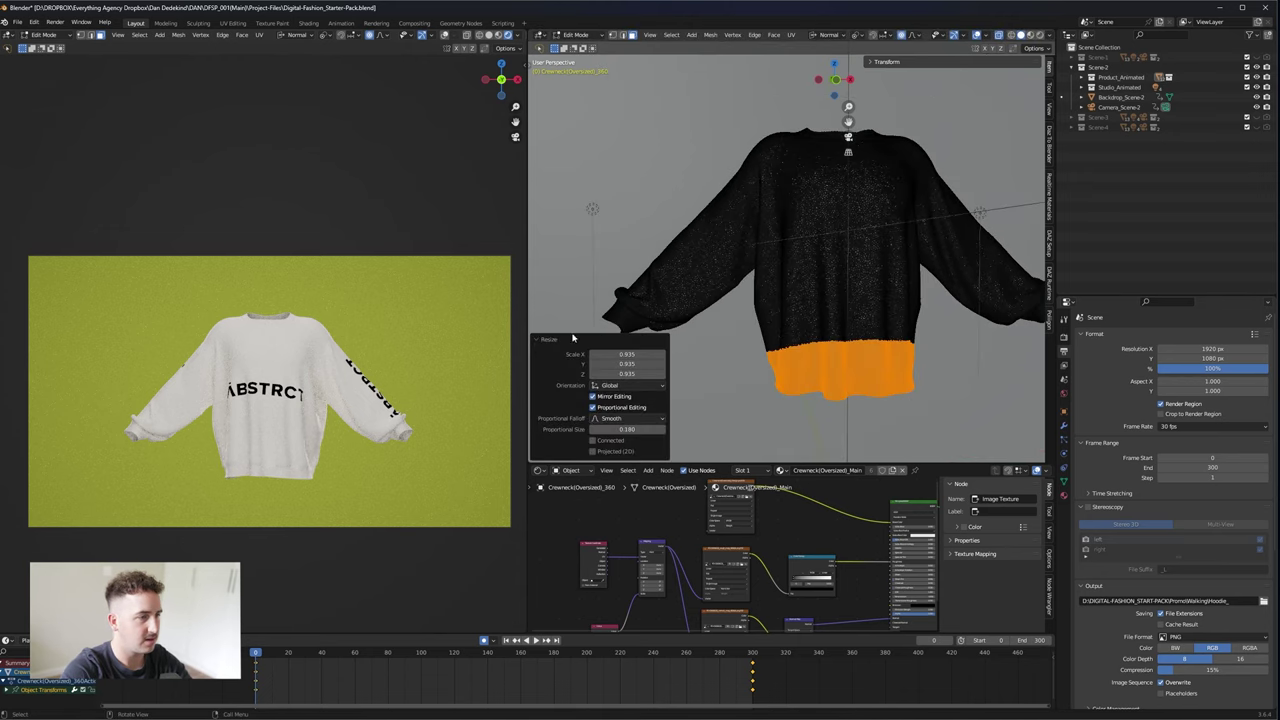
- Select part of each lower sleeve in turn and scale it down proportionally, using about 0.883 on the second sleeve
{"action": "middle_click_drag", "start_coordinate": [686, 269], "coordinate": [716, 259]}
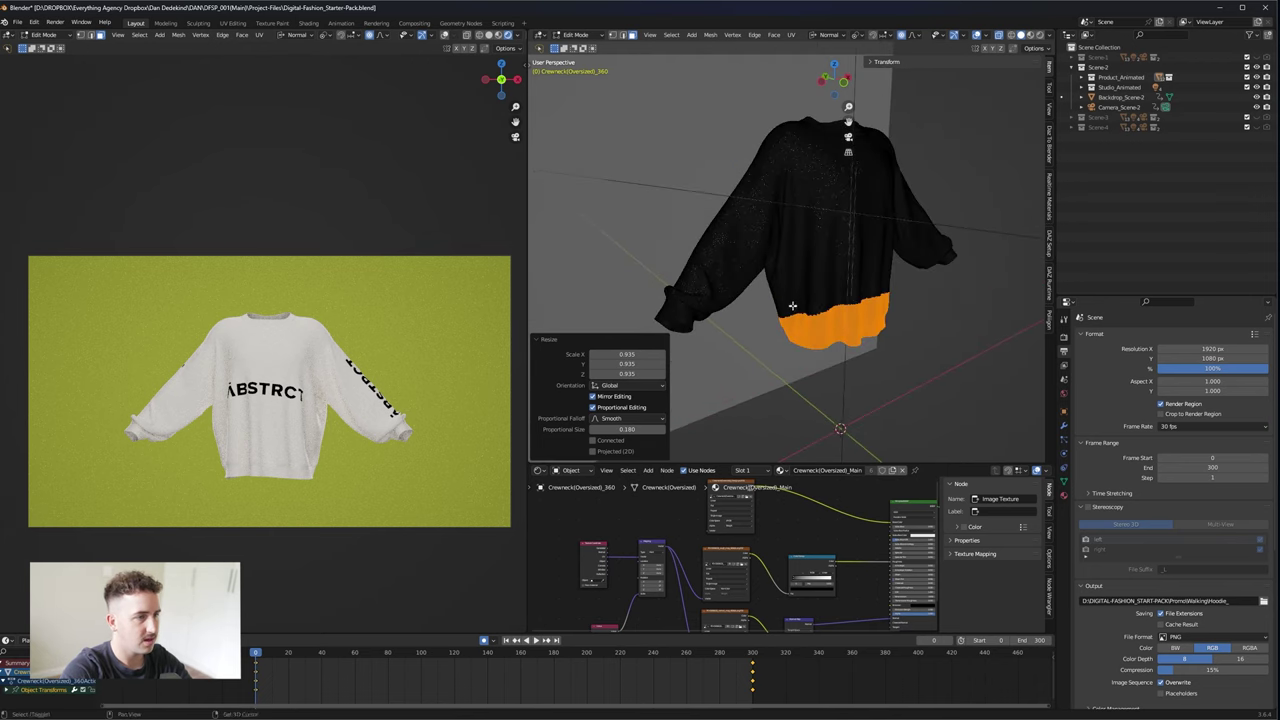
{"action": "mouse_move", "coordinate": [717, 258]}
{"action": "right_mouse_down", "text": "ctrl"}
{"action": "mouse_move", "coordinate": [632, 296]}
{"action": "mouse_move", "coordinate": [762, 354]}
{"action": "mouse_move", "coordinate": [768, 318]}
{"action": "right_mouse_up", "text": "ctrl"}
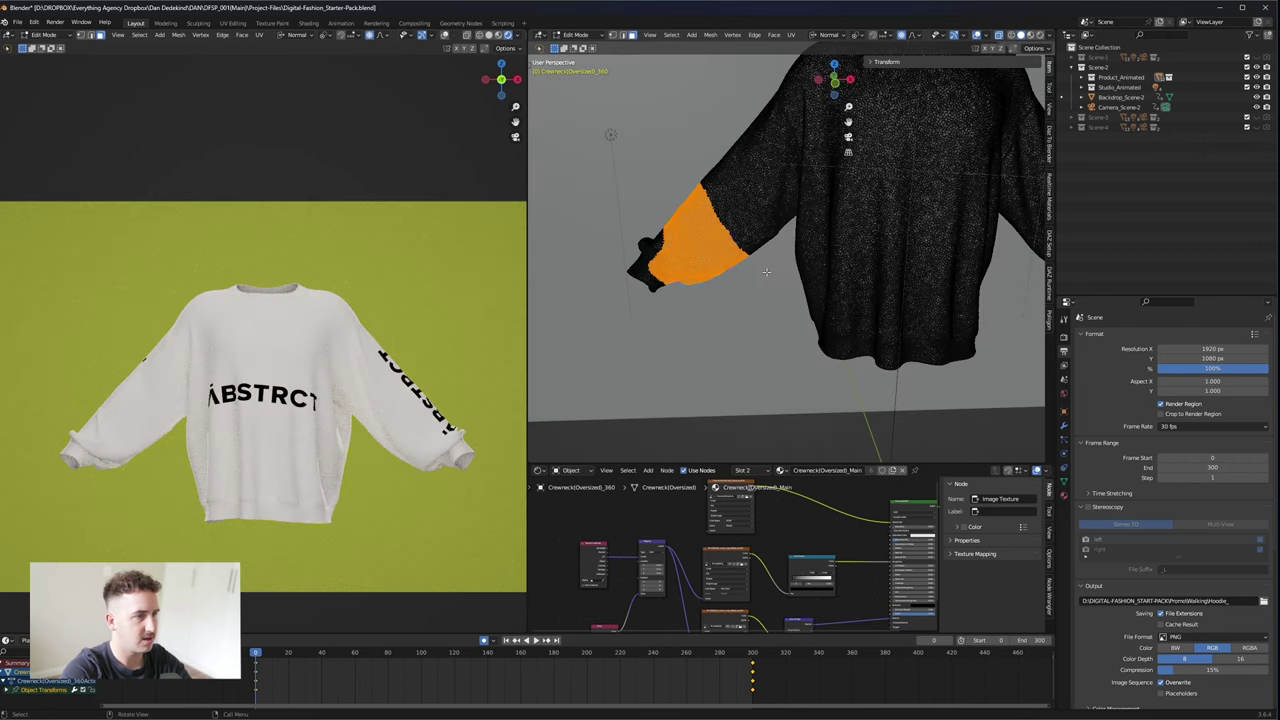
{"action": "key", "text": "s"}
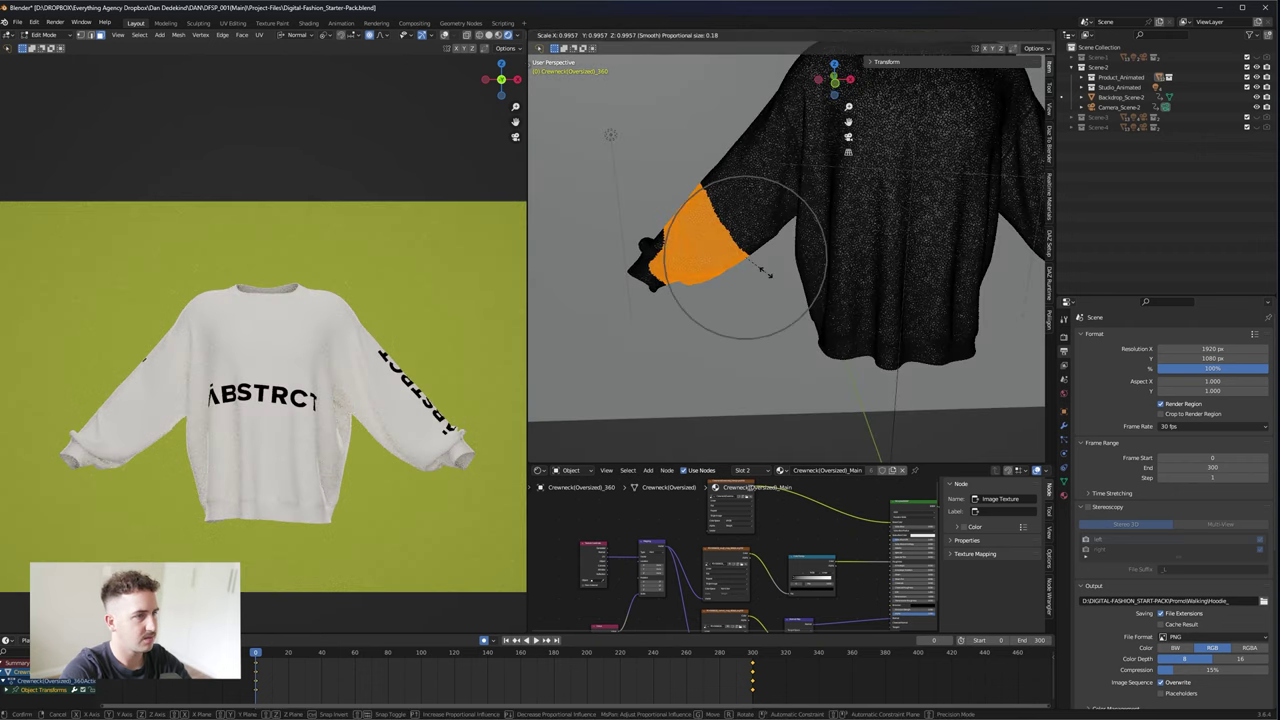
{"action": "left_click", "coordinate": [760, 269]}
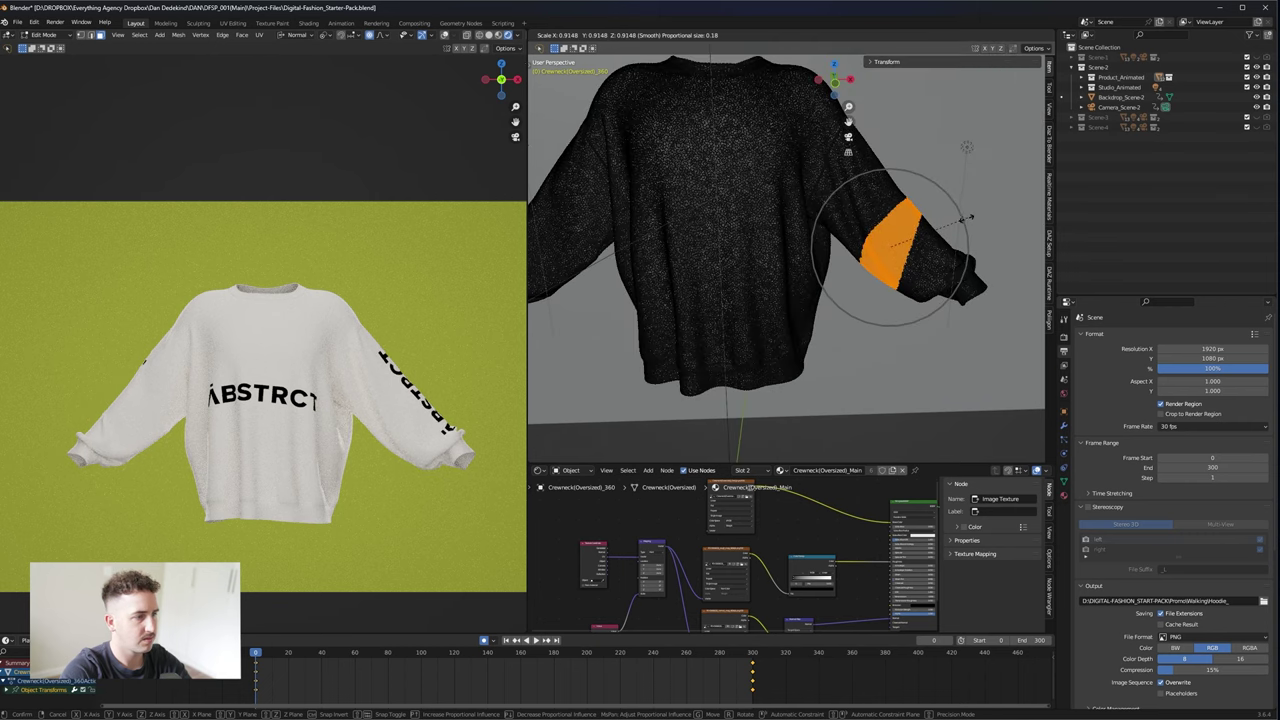
{"action": "left_click", "coordinate": [963, 220]}
{"action": "middle_click_drag", "start_coordinate": [794, 254], "coordinate": [836, 254], "text": "shift"}
- Leave Edit Mode, turn off X-ray and frame the reshaped crewneck
{"action": "scroll", "coordinate": [836, 254], "scroll_direction": "down", "scroll_amount": 5}
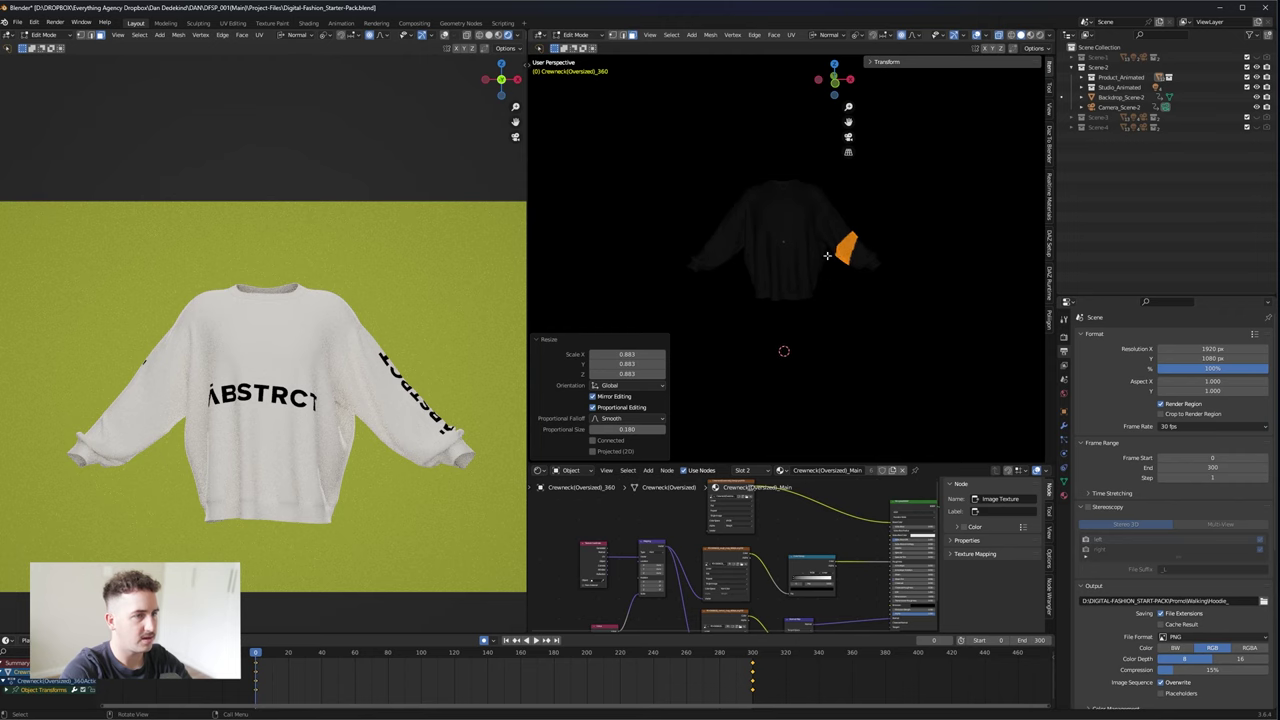
{"action": "scroll", "coordinate": [814, 256], "scroll_direction": "up", "scroll_amount": 5}
{"action": "scroll", "coordinate": [806, 266], "scroll_direction": "down", "scroll_amount": 4}
{"action": "middle_click_drag", "start_coordinate": [806, 266], "coordinate": [842, 288]}
{"action": "key", "text": "Tab"}
{"action": "left_click", "coordinate": [996, 35]}
{"action": "key", "text": "KP_Decimal"}
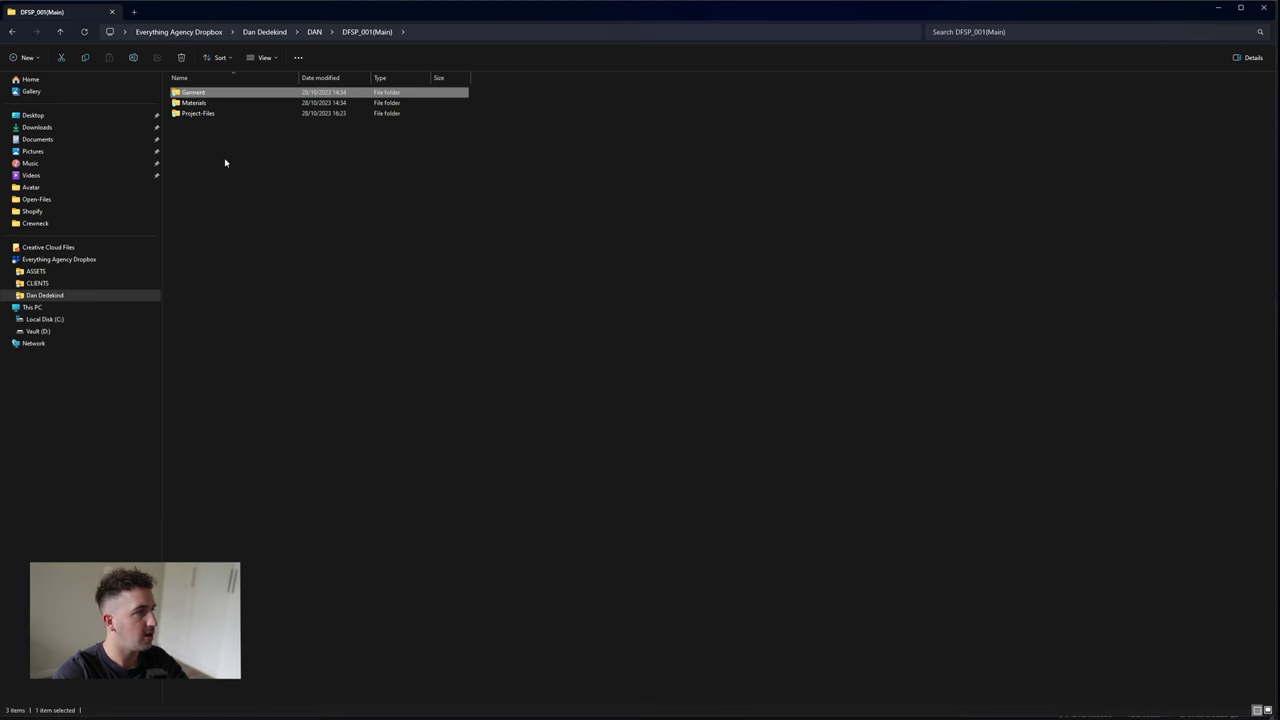
- Switch to File Explorer and open the Tshirt(Regular) CLO project from the Open-Files folder under Garment and Tshirt
{"action": "mouse_move", "coordinate": [205, 95]}
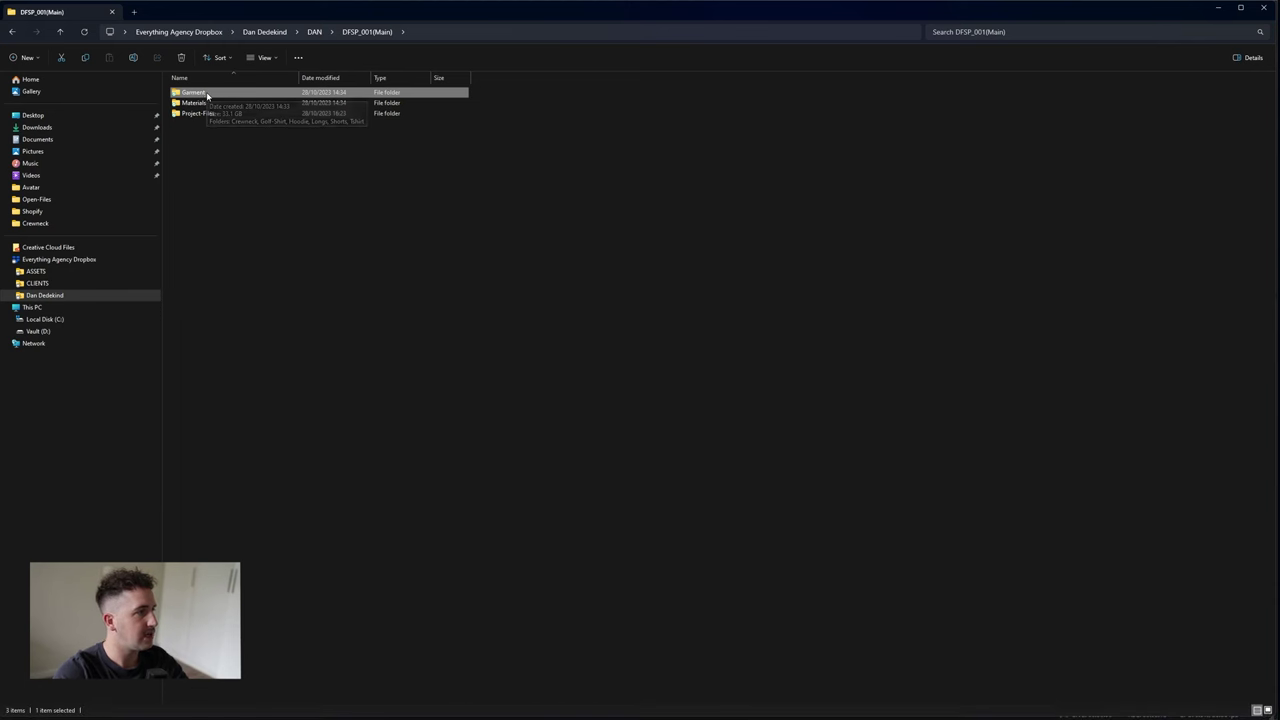
{"action": "double_click", "coordinate": [205, 95]}
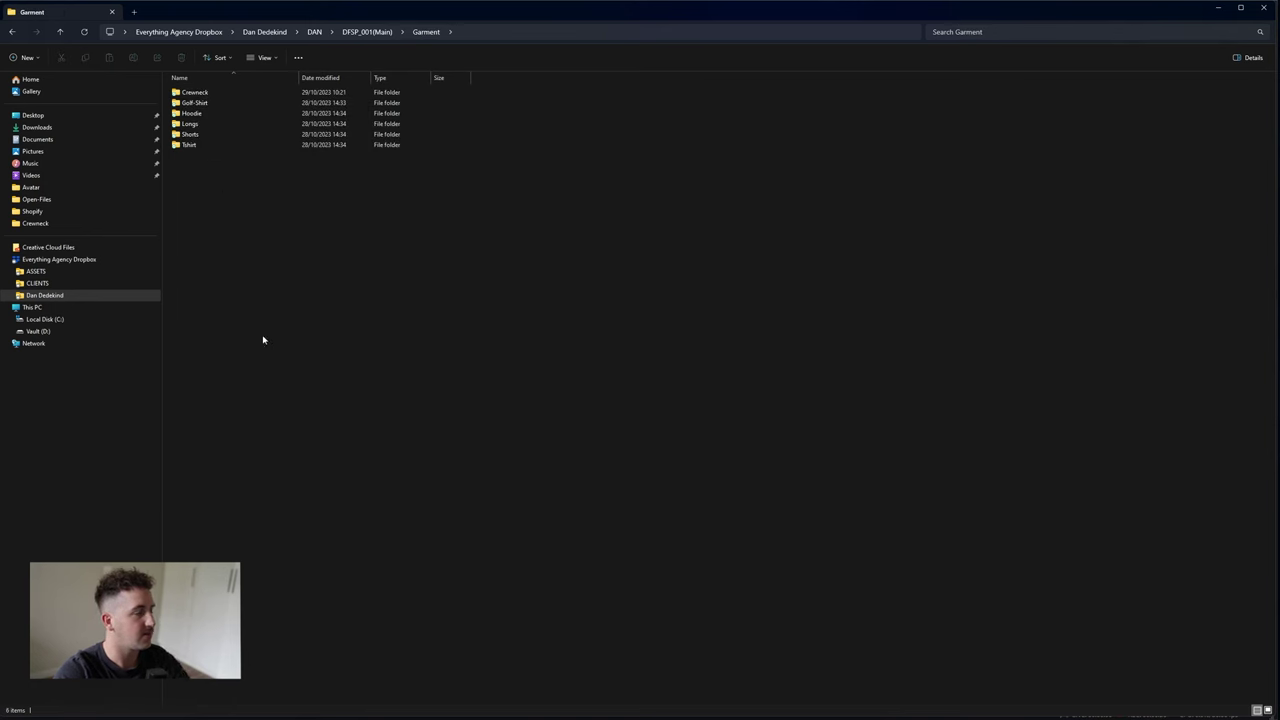
{"action": "double_click", "coordinate": [201, 146]}
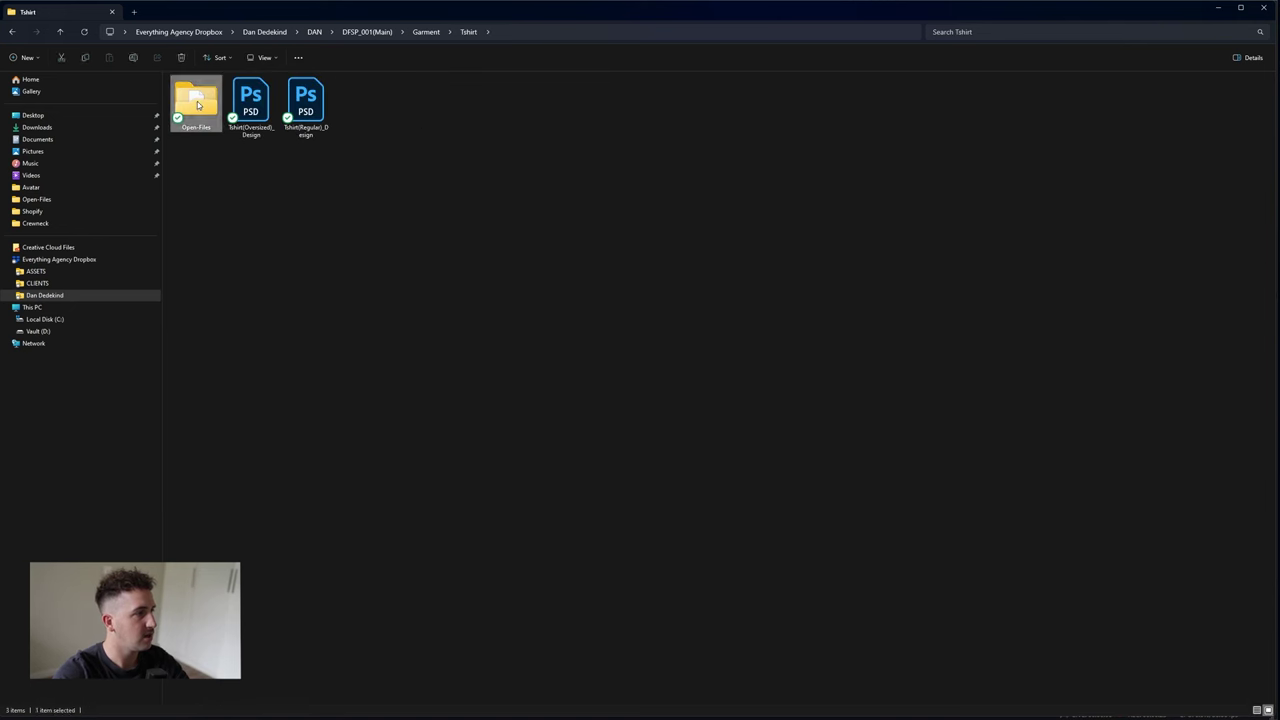
{"action": "double_click", "coordinate": [205, 108]}
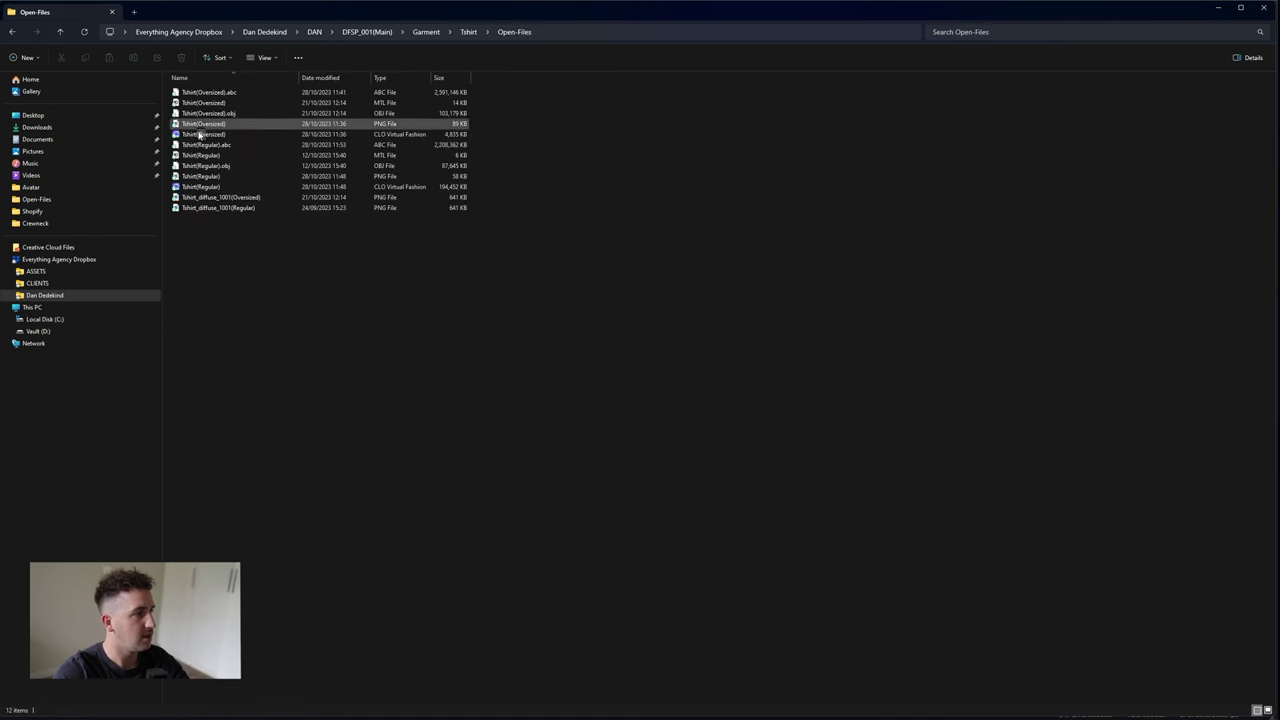
{"action": "left_click", "coordinate": [214, 187]}
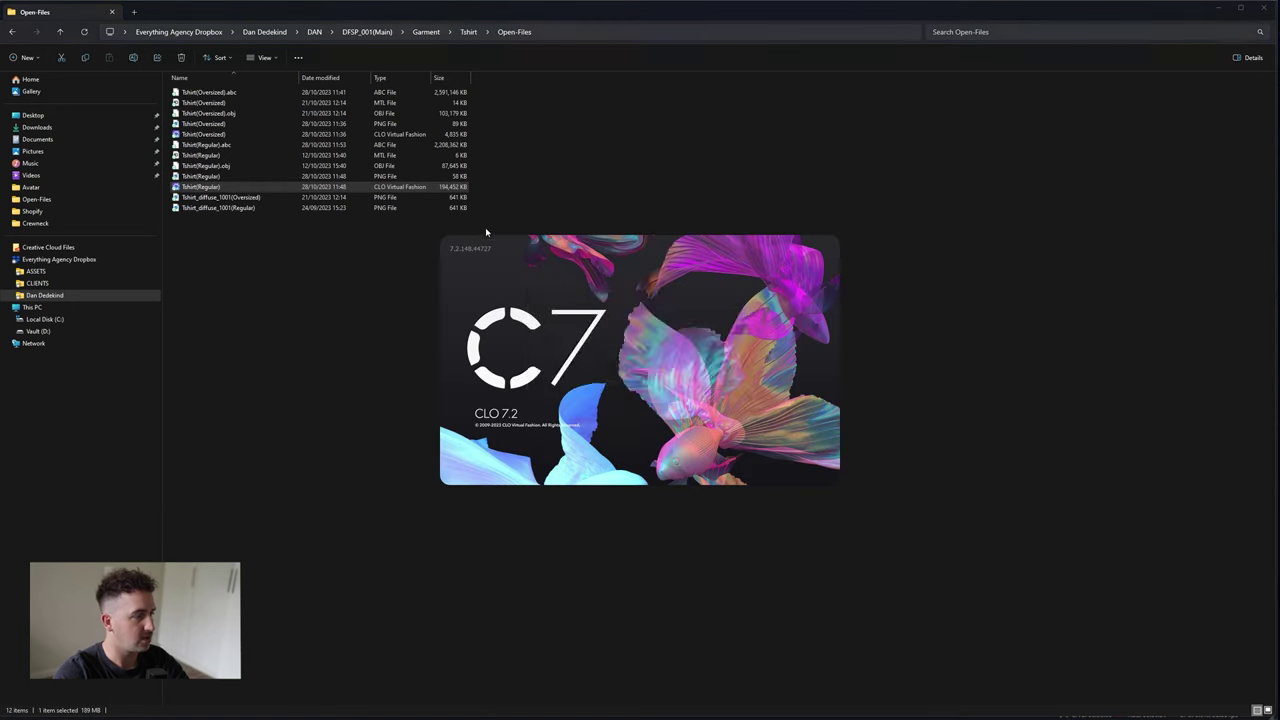
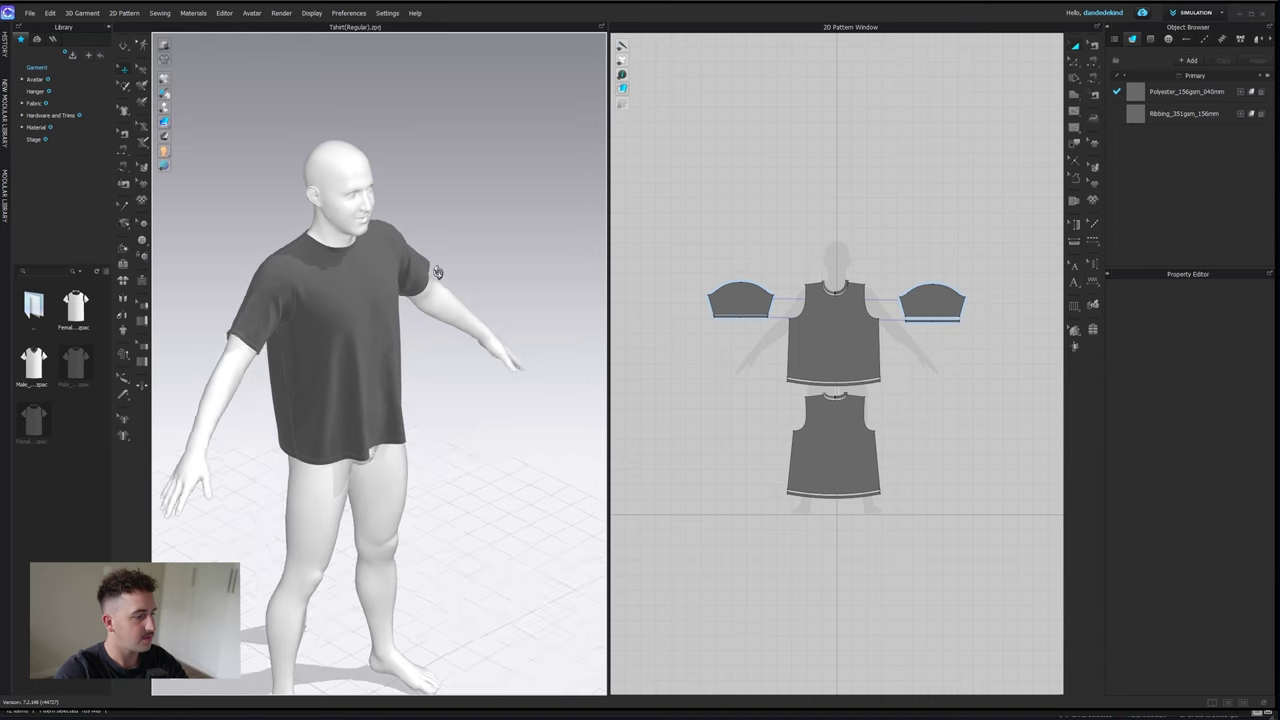
- In CLO, select all the T-shirt's pattern pieces and set both Shrinkage Weft and Shrinkage Warp to 50%
{"action": "right_click_drag", "start_coordinate": [437, 271], "coordinate": [410, 330]}
{"action": "right_click_drag", "start_coordinate": [520, 278], "coordinate": [480, 287]}
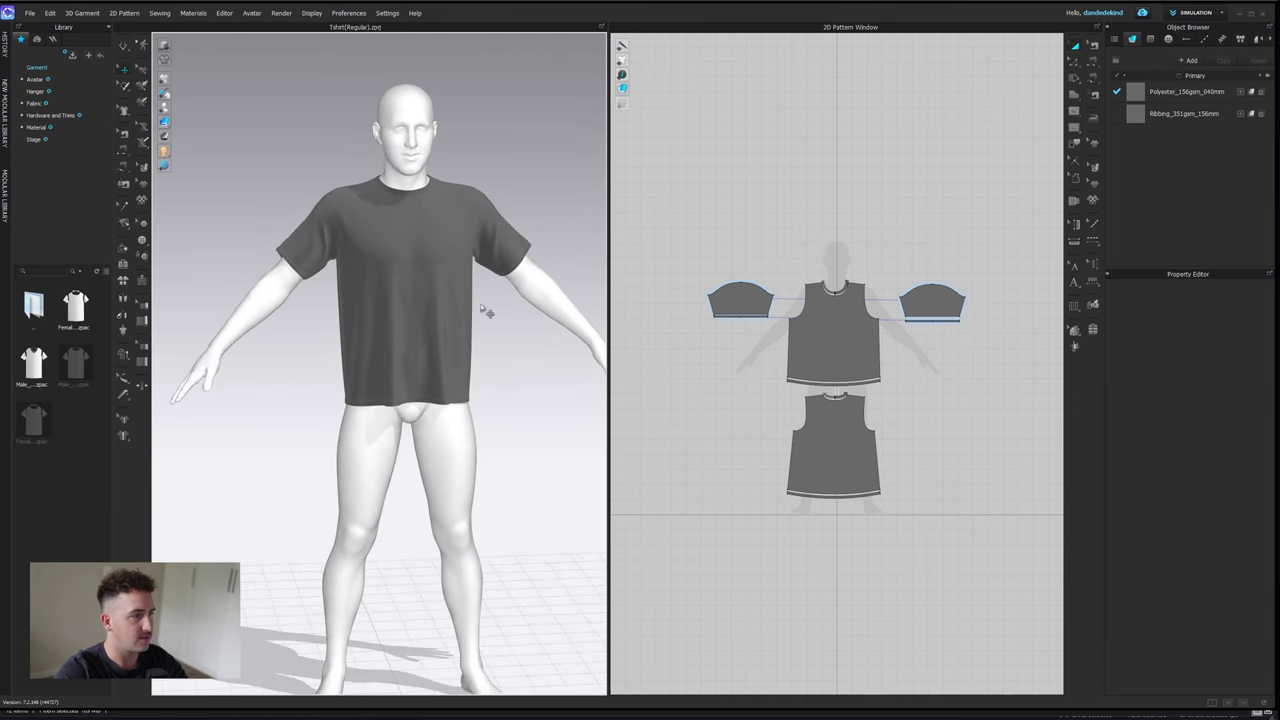
{"action": "scroll", "coordinate": [488, 308], "scroll_direction": "up", "scroll_amount": 4}
{"action": "scroll", "coordinate": [449, 368], "scroll_direction": "up", "scroll_amount": 2}
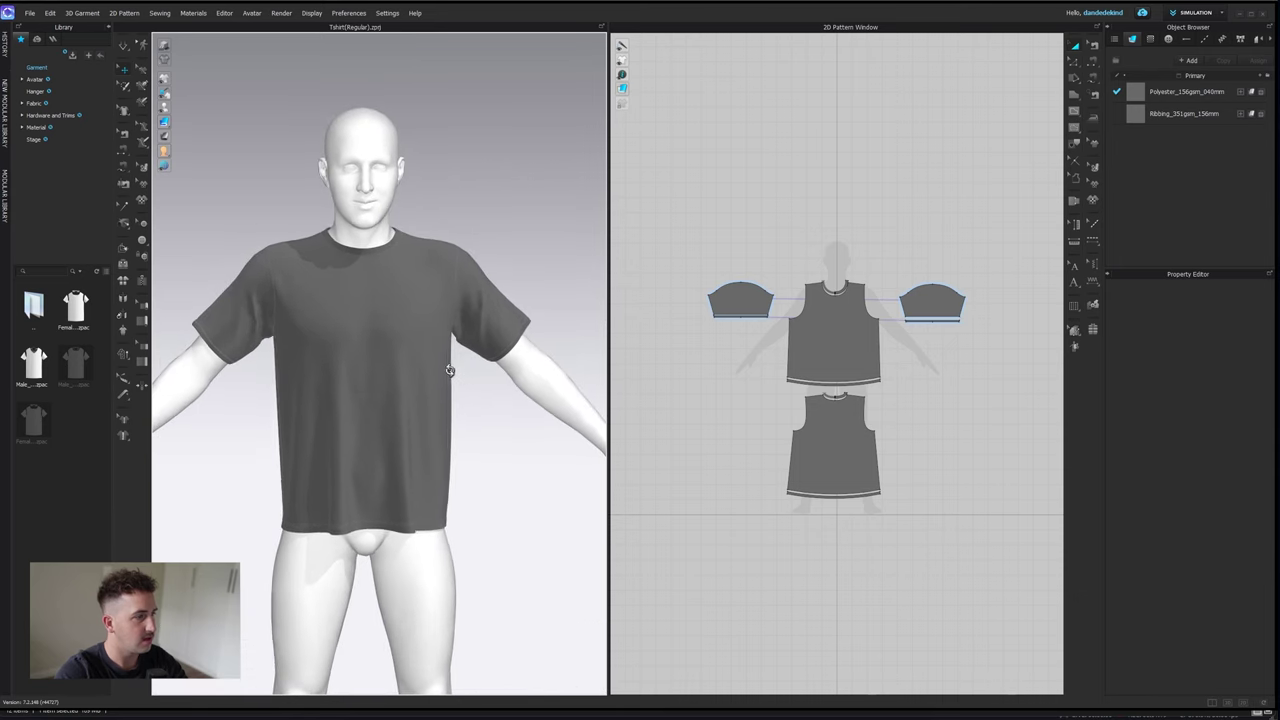
{"action": "scroll", "coordinate": [900, 430], "scroll_direction": "up", "scroll_amount": 3}
{"action": "scroll", "coordinate": [900, 430], "scroll_direction": "down", "scroll_amount": 3}
{"action": "left_click_drag", "start_coordinate": [1005, 193], "coordinate": [662, 588]}
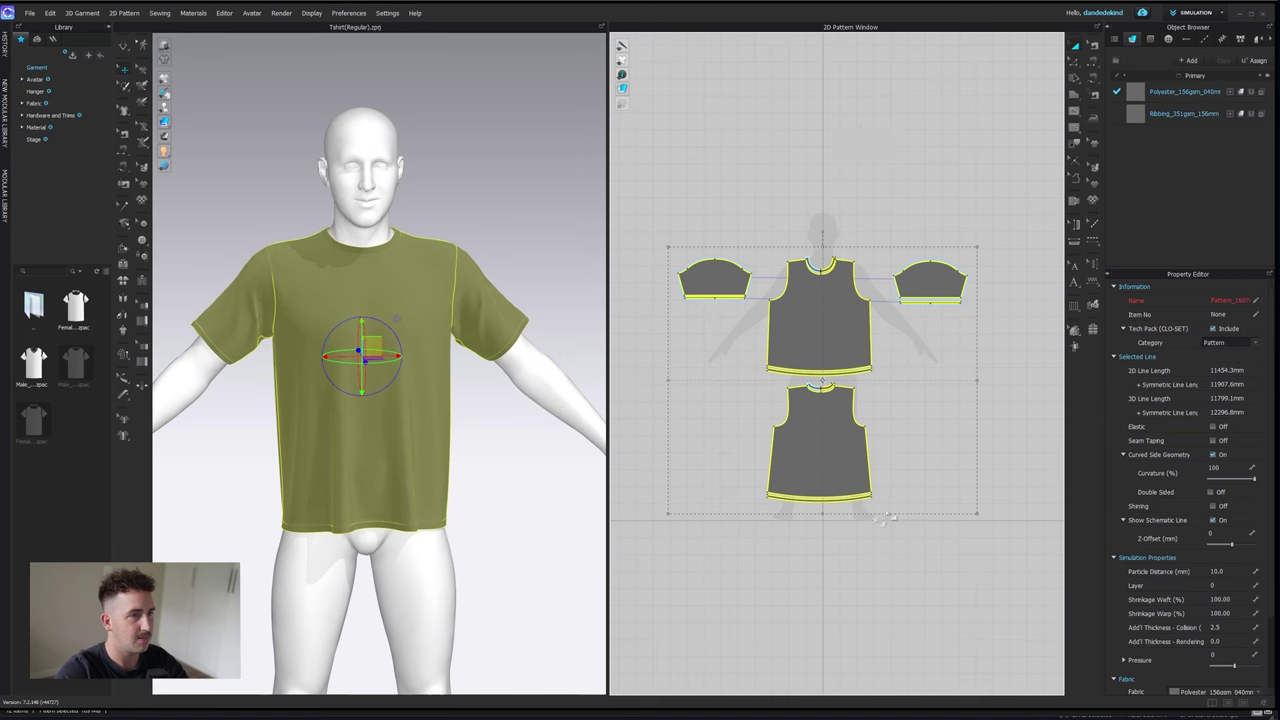
{"action": "scroll", "coordinate": [1189, 592], "scroll_direction": "down", "scroll_amount": 2}
{"action": "left_click", "coordinate": [1222, 539]}
{"action": "type", "text": "50"}
{"action": "key", "text": "Return"}
{"action": "left_click", "coordinate": [1220, 553]}
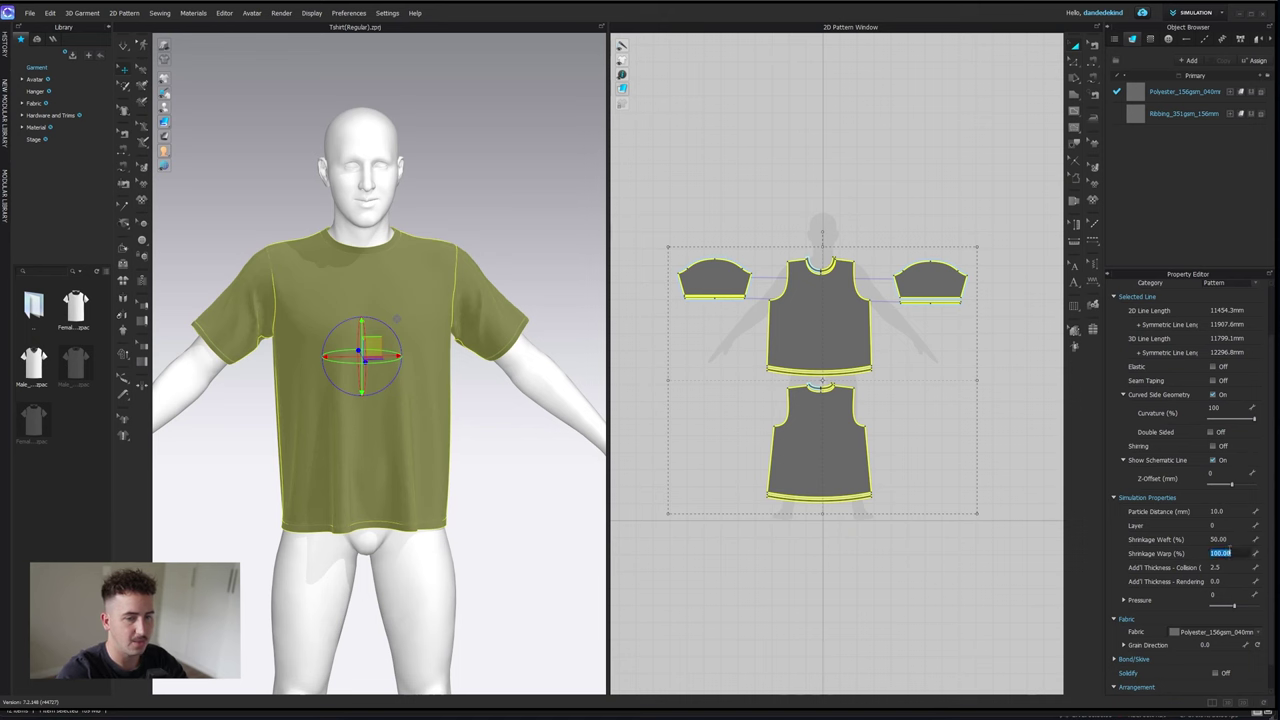
{"action": "type", "text": "50"}
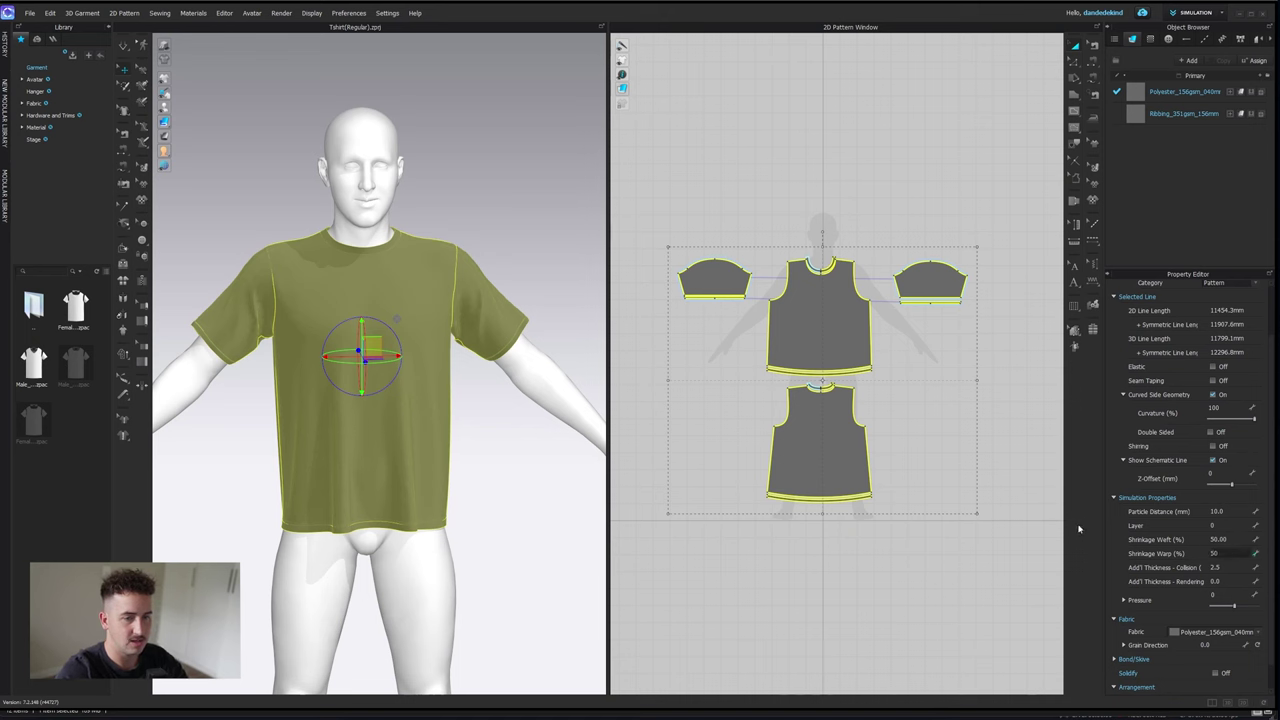
{"action": "key", "text": "Return"}
- Start the simulation so the T-shirt shrinks on the avatar, and tug the front panel near its hem
{"action": "left_click", "coordinate": [122, 47]}
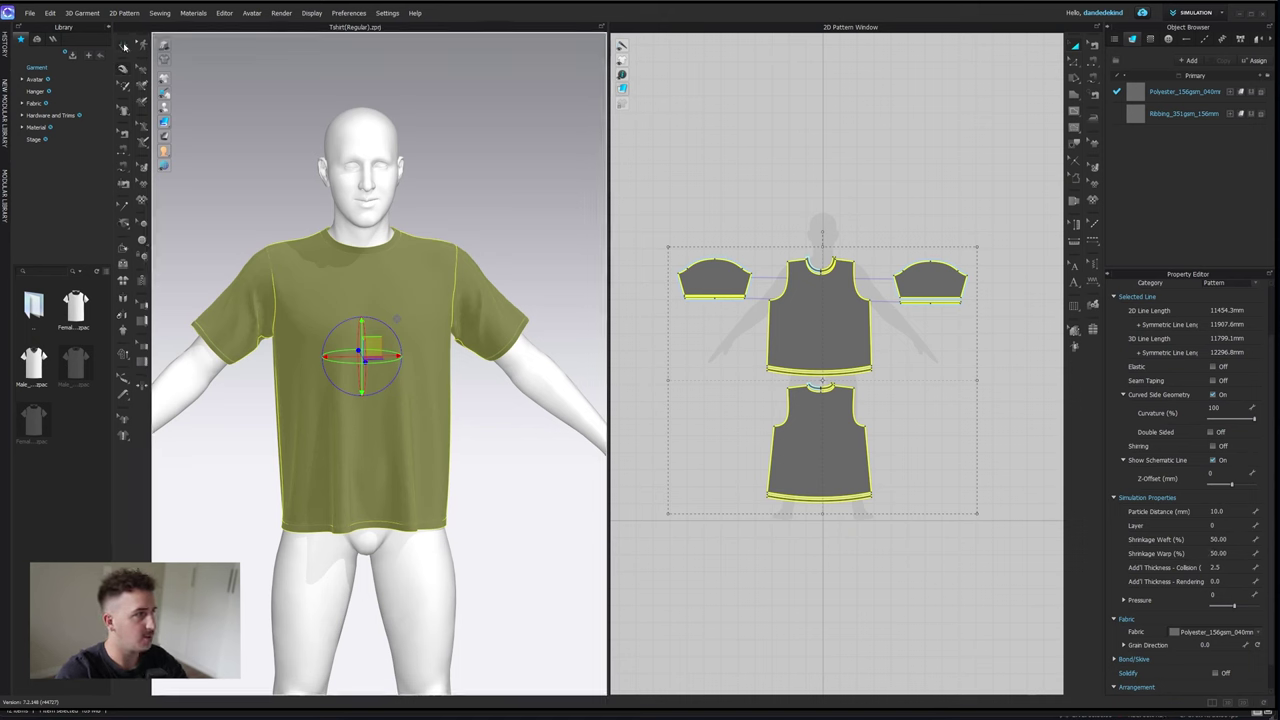
{"action": "left_click", "coordinate": [476, 424]}
{"action": "mouse_move", "coordinate": [372, 440]}
{"action": "right_mouse_down"}
{"action": "mouse_move", "coordinate": [534, 449]}
{"action": "mouse_move", "coordinate": [371, 446]}
{"action": "right_mouse_up"}
{"action": "left_click", "coordinate": [371, 446]}
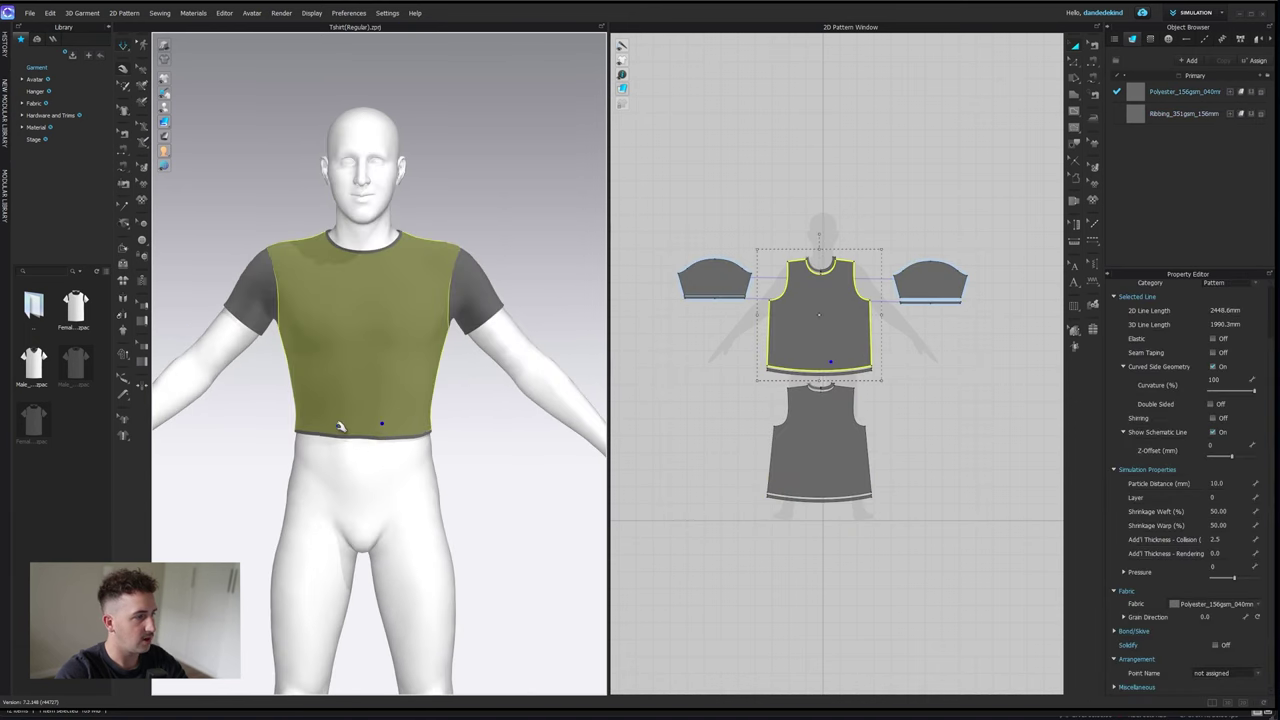
{"action": "left_click", "coordinate": [472, 418]}
{"action": "left_click", "coordinate": [383, 420]}
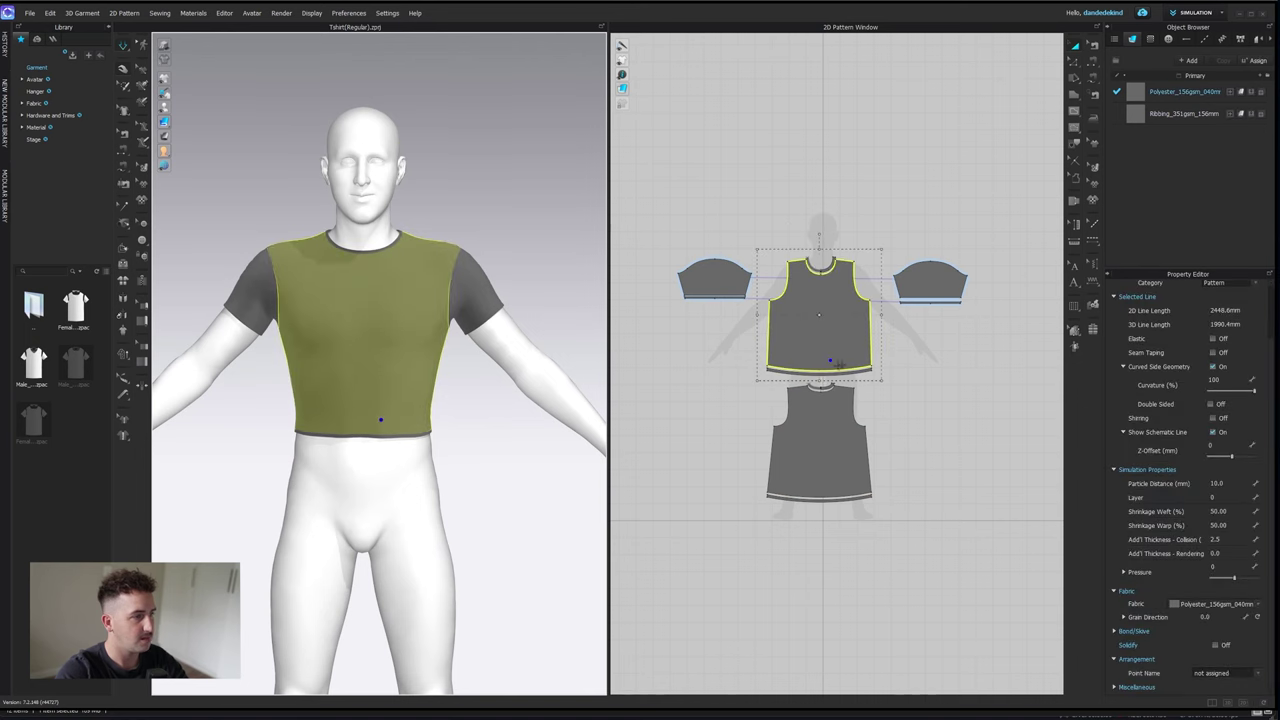
- Select the front and back body pieces with their trims and set Shrinkage Warp to 100%
{"action": "left_click_drag", "start_coordinate": [762, 207], "coordinate": [886, 578]}
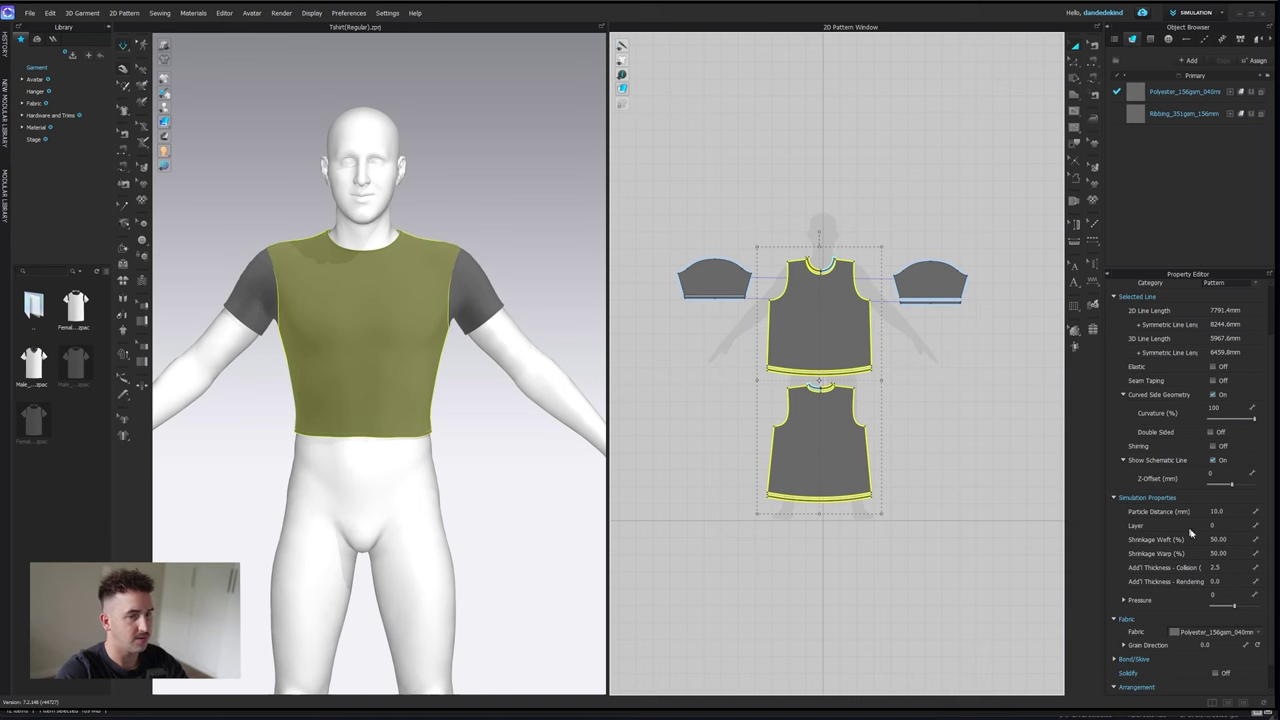
{"action": "left_click", "coordinate": [1232, 552]}
{"action": "type", "text": "10"}
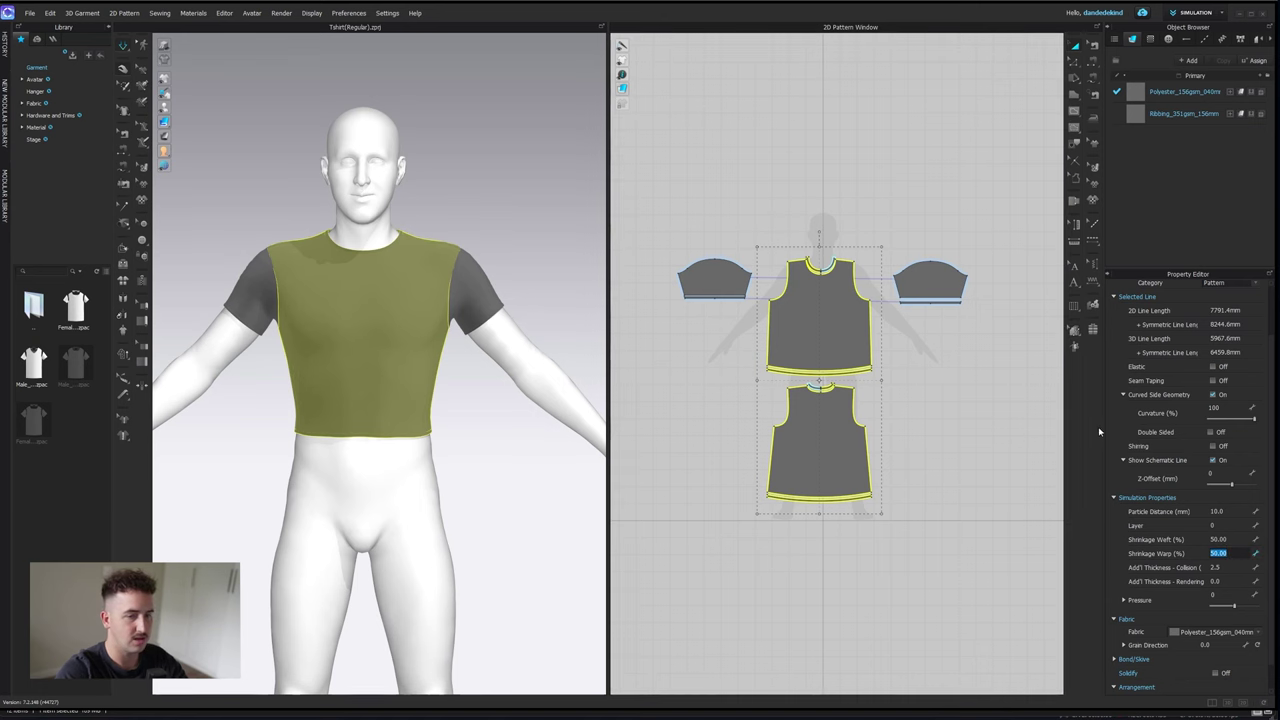
{"action": "type", "text": "0"}
{"action": "key", "text": "Return"}
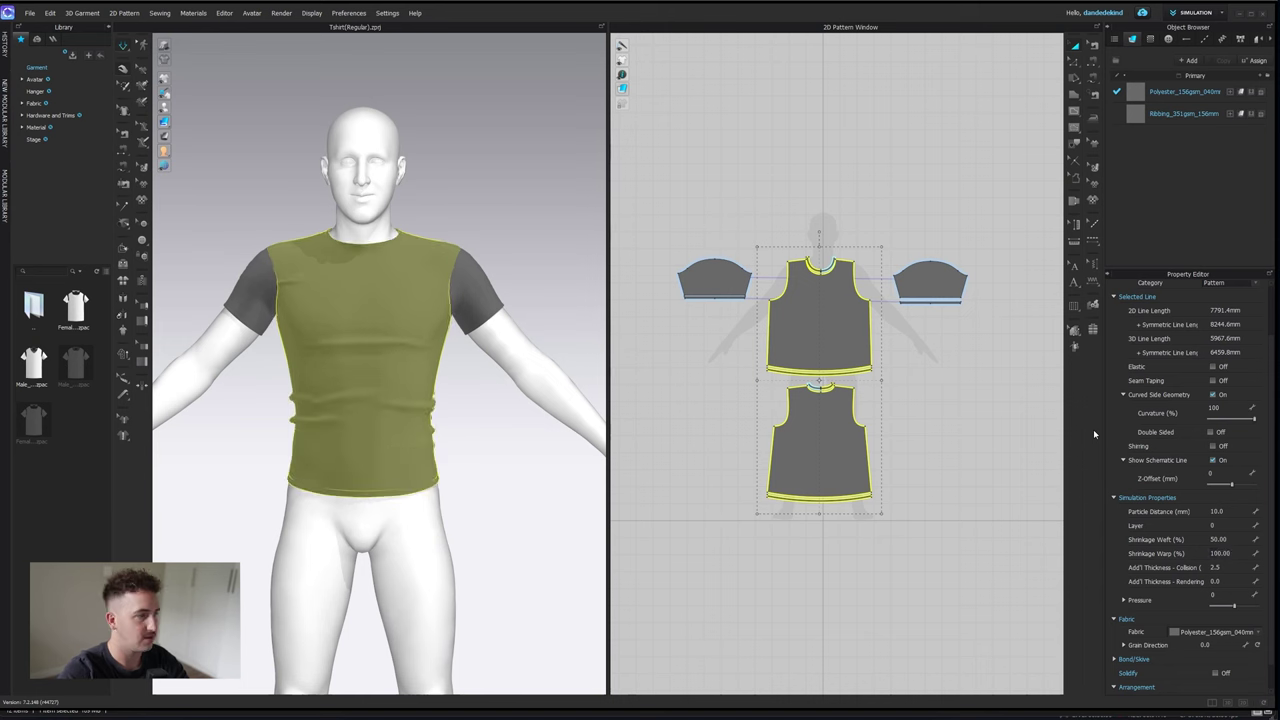
- Pull down the front hem on both sides and the back hem on the avatar to straighten the bunched fabric
{"action": "left_click_drag", "start_coordinate": [300, 476], "coordinate": [256, 559]}
{"action": "left_click_drag", "start_coordinate": [429, 480], "coordinate": [498, 606]}
{"action": "left_click", "coordinate": [500, 499]}
{"action": "right_click_drag", "start_coordinate": [500, 499], "coordinate": [322, 505]}
{"action": "left_click", "coordinate": [325, 478]}
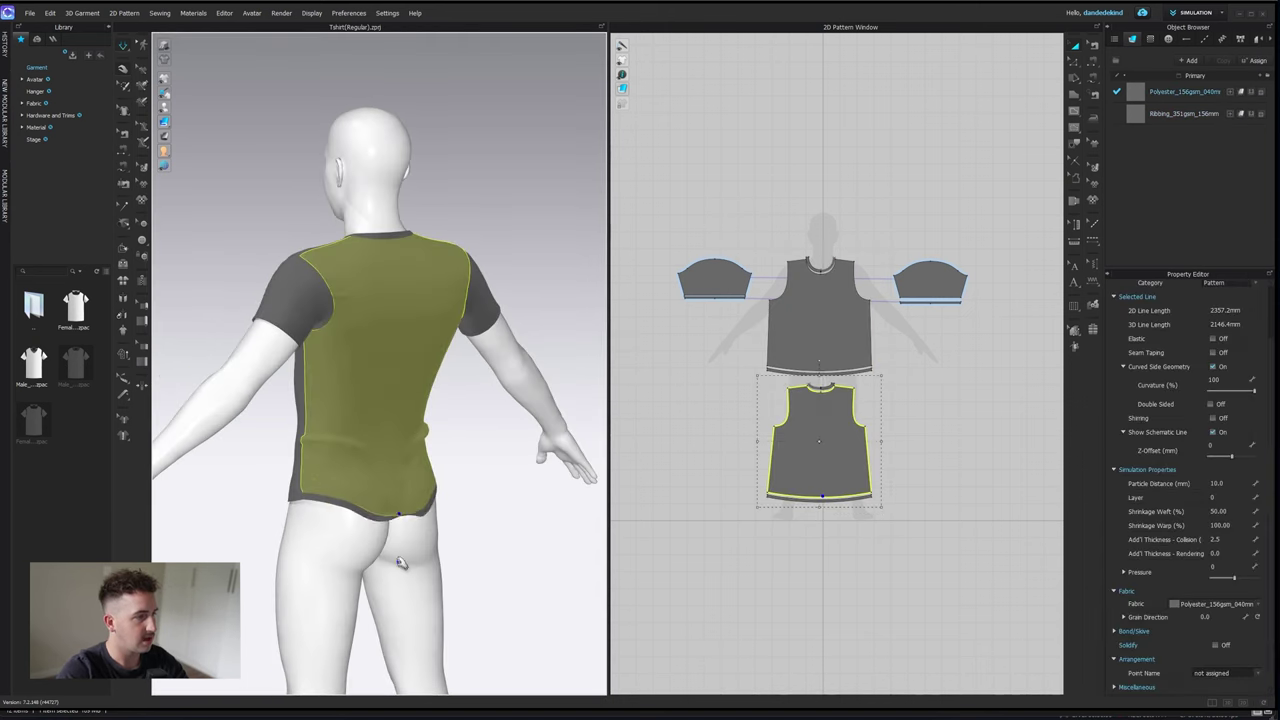
{"action": "left_click_drag", "start_coordinate": [300, 496], "coordinate": [279, 531]}
- Pull the remaining bunched fabric down around the T-shirt's back and side hem
{"action": "right_click_drag", "start_coordinate": [374, 503], "coordinate": [331, 508]}
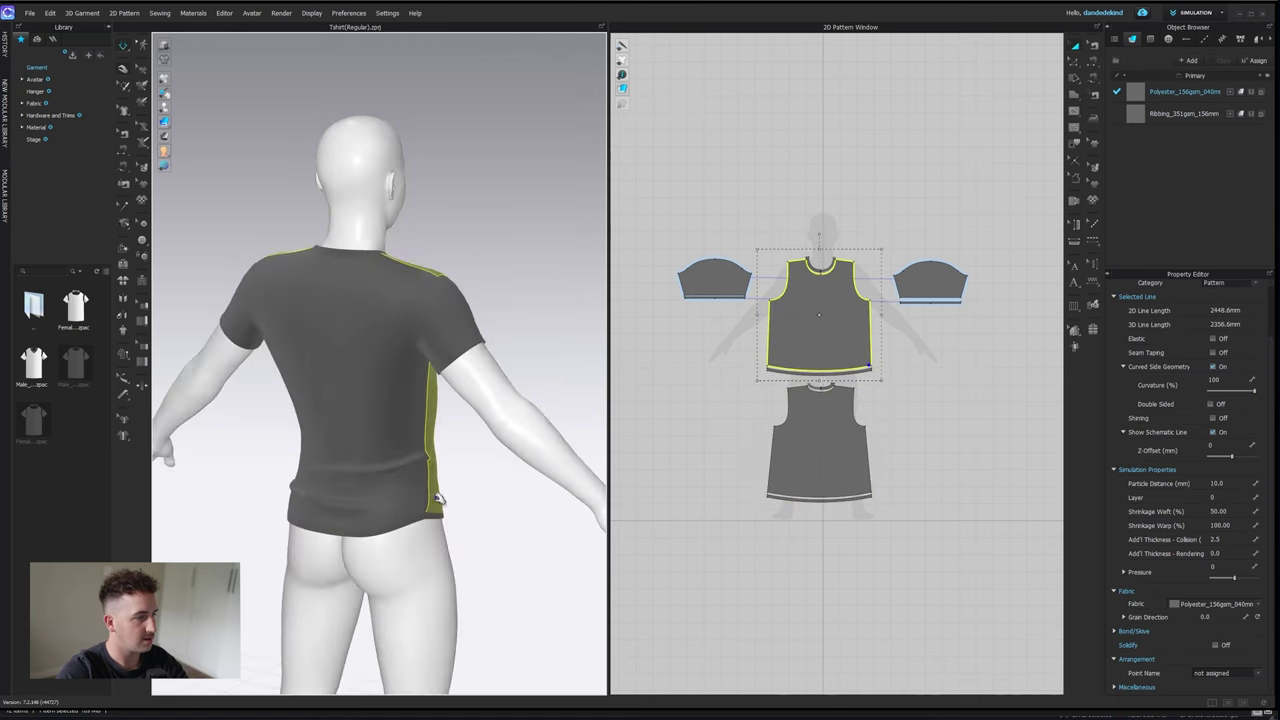
{"action": "right_click_drag", "start_coordinate": [440, 502], "coordinate": [338, 498]}
{"action": "left_click", "coordinate": [336, 463]}
{"action": "left_click", "coordinate": [369, 527]}
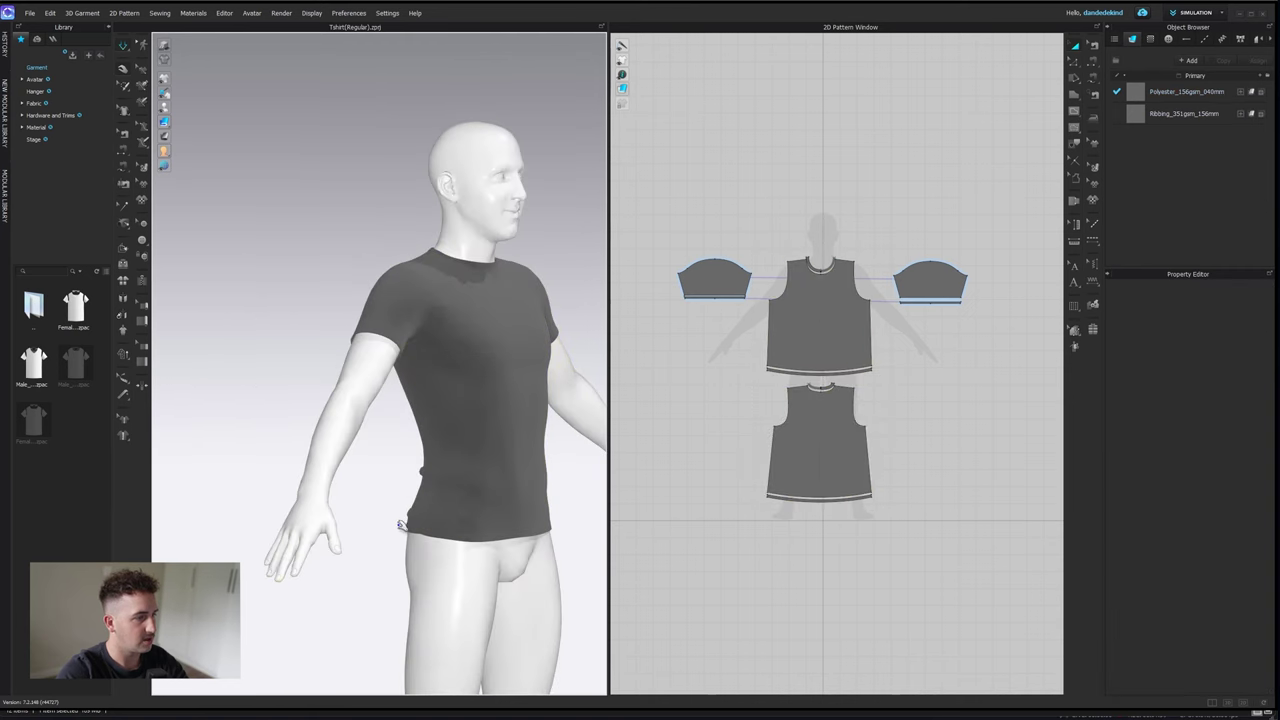
{"action": "right_click_drag", "start_coordinate": [404, 527], "coordinate": [511, 536]}
{"action": "left_click_drag", "start_coordinate": [511, 536], "coordinate": [574, 582]}
{"action": "left_click_drag", "start_coordinate": [410, 520], "coordinate": [388, 548]}
- Return to the avatar's front view and adjust the T-shirt around both underarms
{"action": "key", "text": "2"}
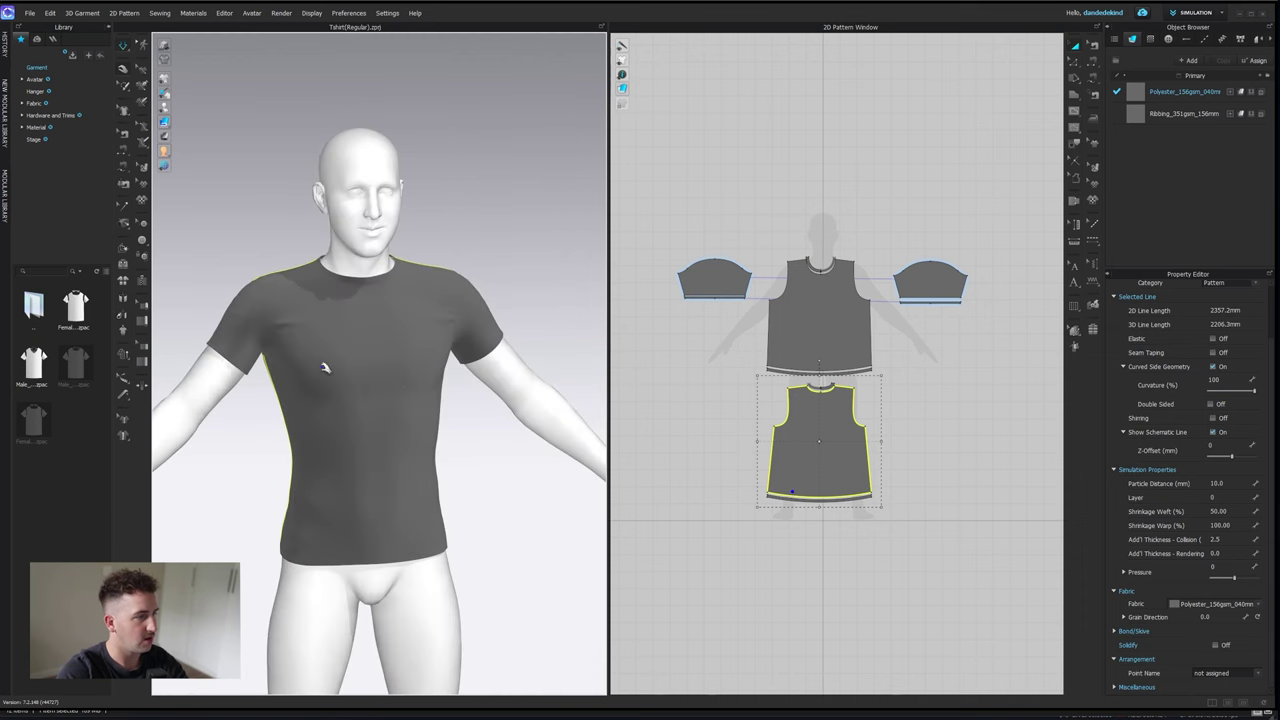
{"action": "left_click", "coordinate": [279, 342]}
{"action": "left_click", "coordinate": [483, 331]}
{"action": "left_click", "coordinate": [518, 437]}
{"action": "right_click_drag", "start_coordinate": [518, 437], "coordinate": [435, 480]}
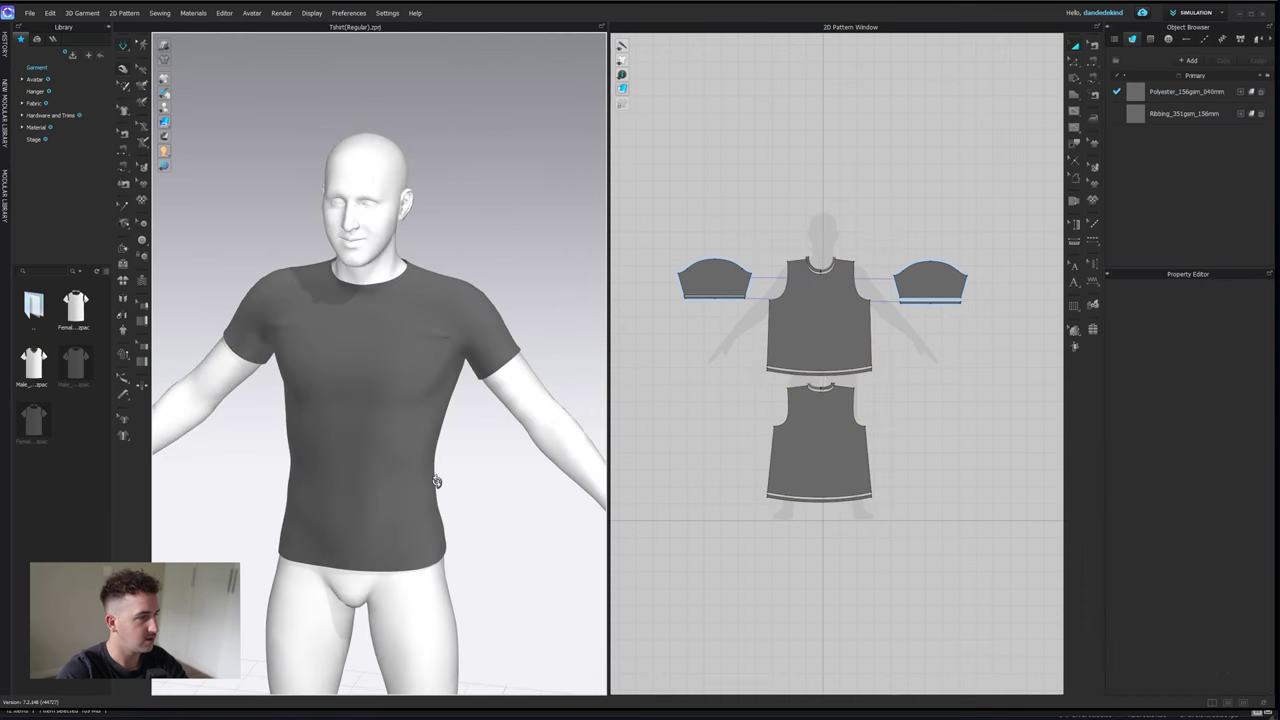
- Switch the workspace from simulation to the UV Editor and check the T-shirt patterns' UV layout
{"action": "middle_click_drag", "start_coordinate": [435, 480], "coordinate": [481, 394]}
{"action": "left_click", "coordinate": [820, 440]}
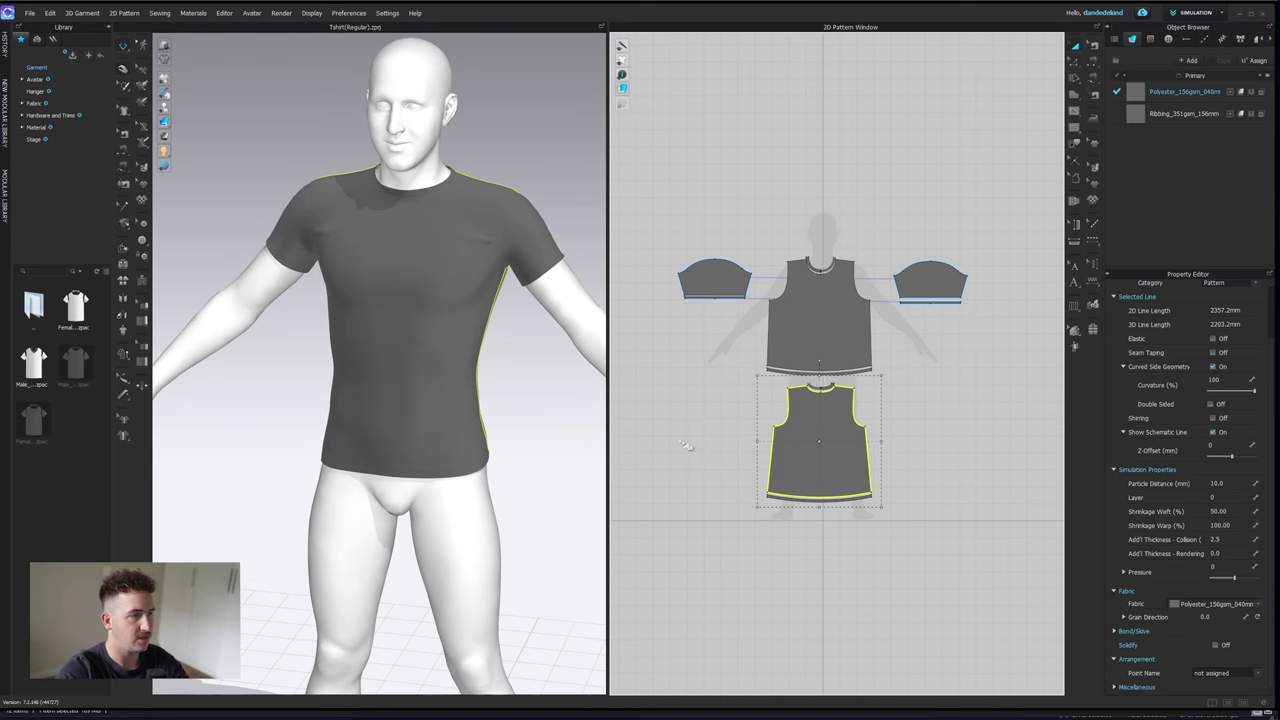
{"action": "right_click_drag", "start_coordinate": [509, 394], "coordinate": [600, 333]}
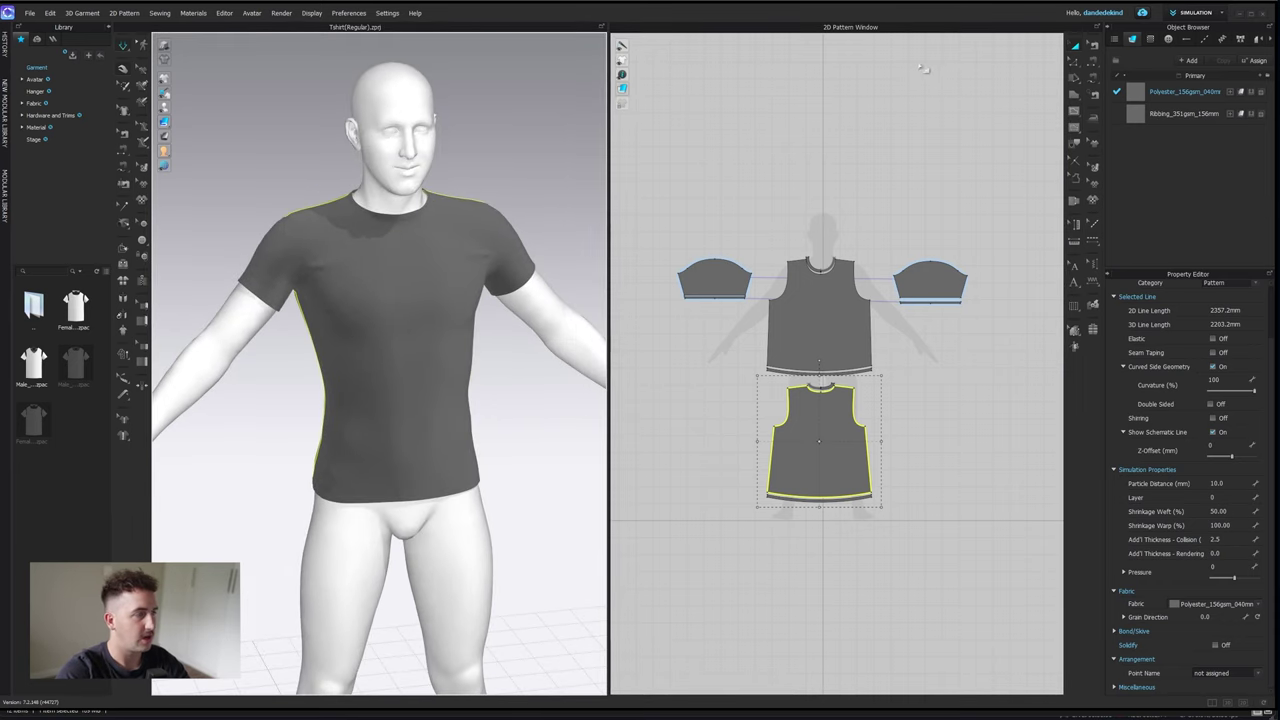
{"action": "left_click", "coordinate": [1194, 14]}
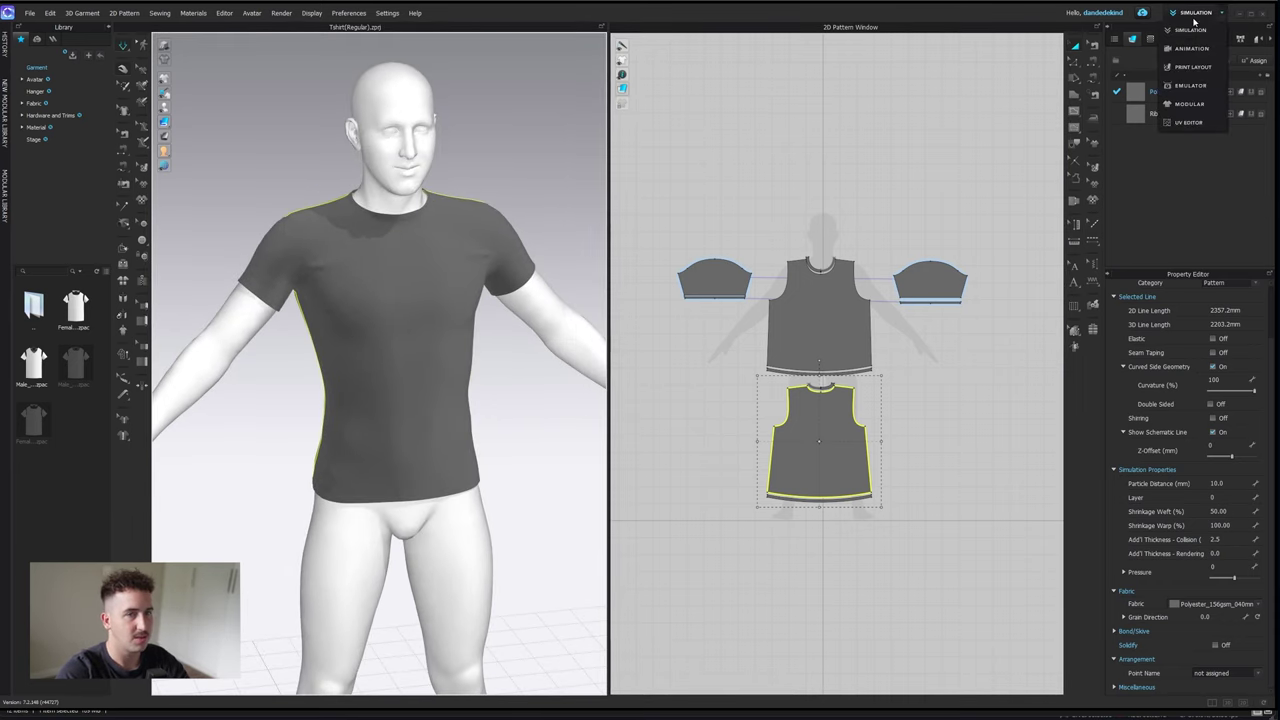
{"action": "left_click", "coordinate": [1190, 122]}
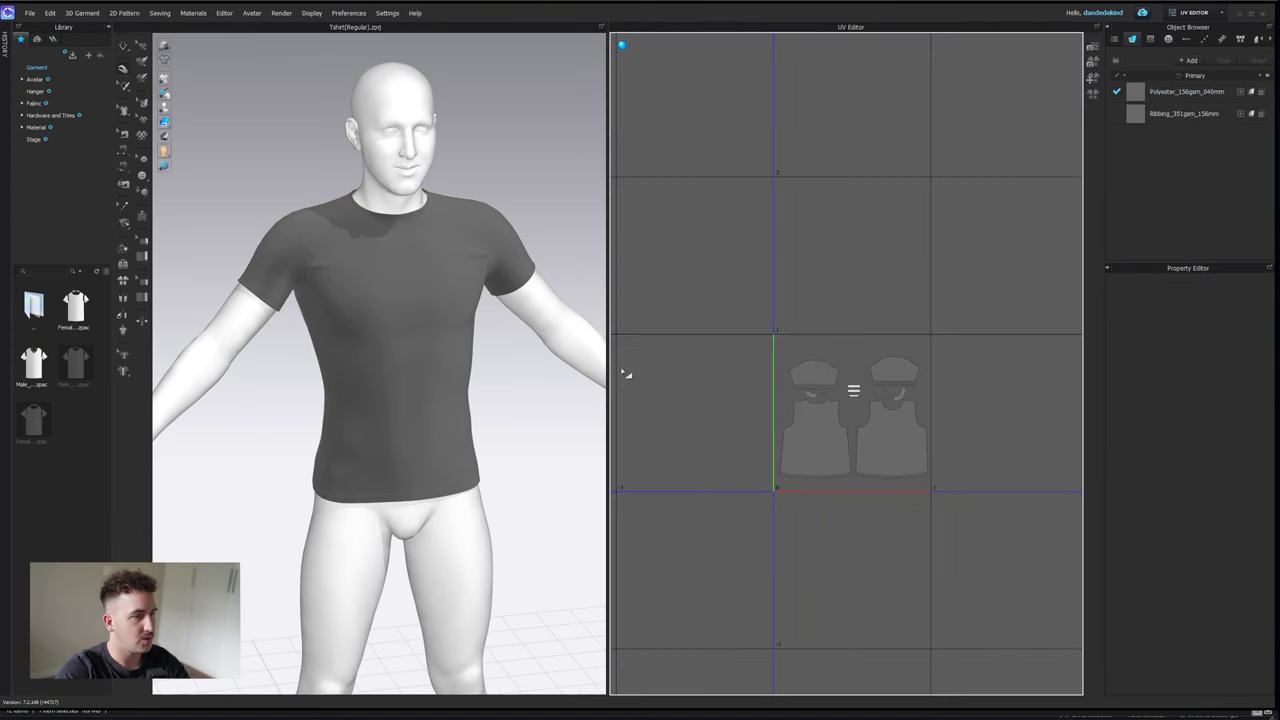
{"action": "left_click_drag", "start_coordinate": [765, 327], "coordinate": [952, 532]}
{"action": "left_click", "coordinate": [968, 421]}
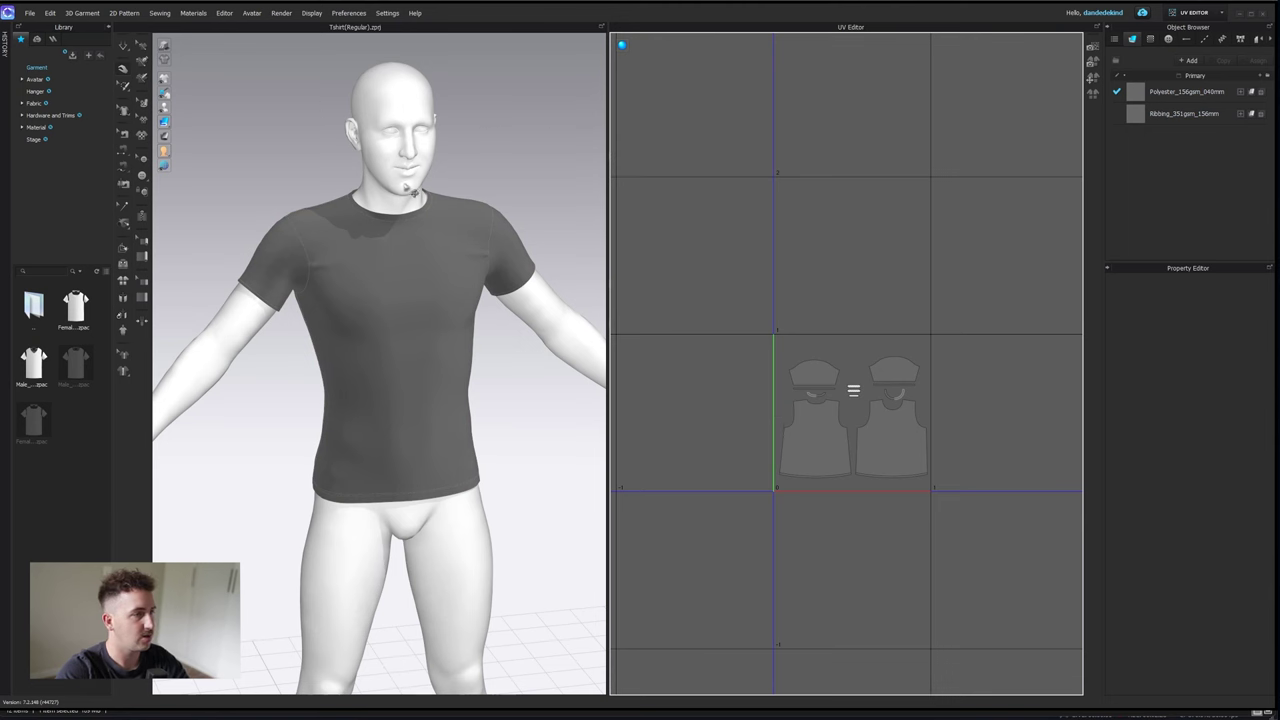
- Export the garment as OBJ file Tshirt_Sports in the Garment\Tshirt folder, as a single thick object with unified UV coordinates and scale in m
{"action": "left_click", "coordinate": [30, 12]}
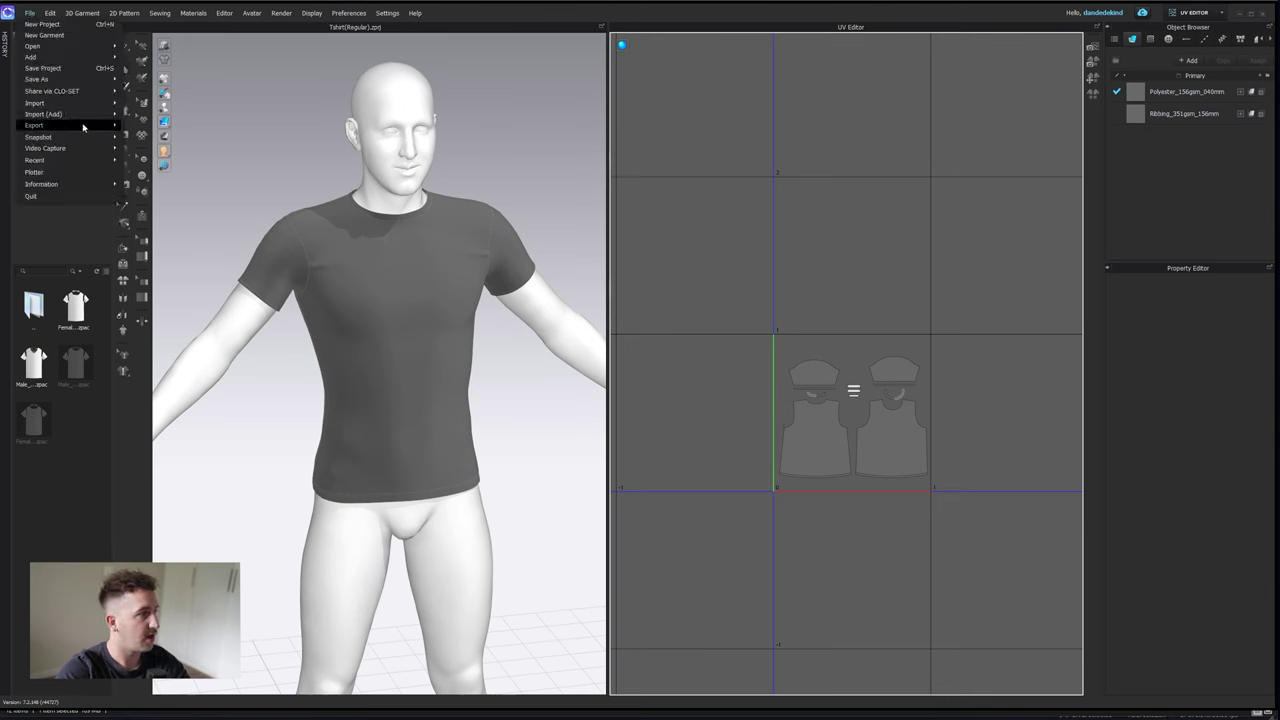
{"action": "mouse_move", "coordinate": [95, 127]}
{"action": "left_click", "coordinate": [183, 193]}
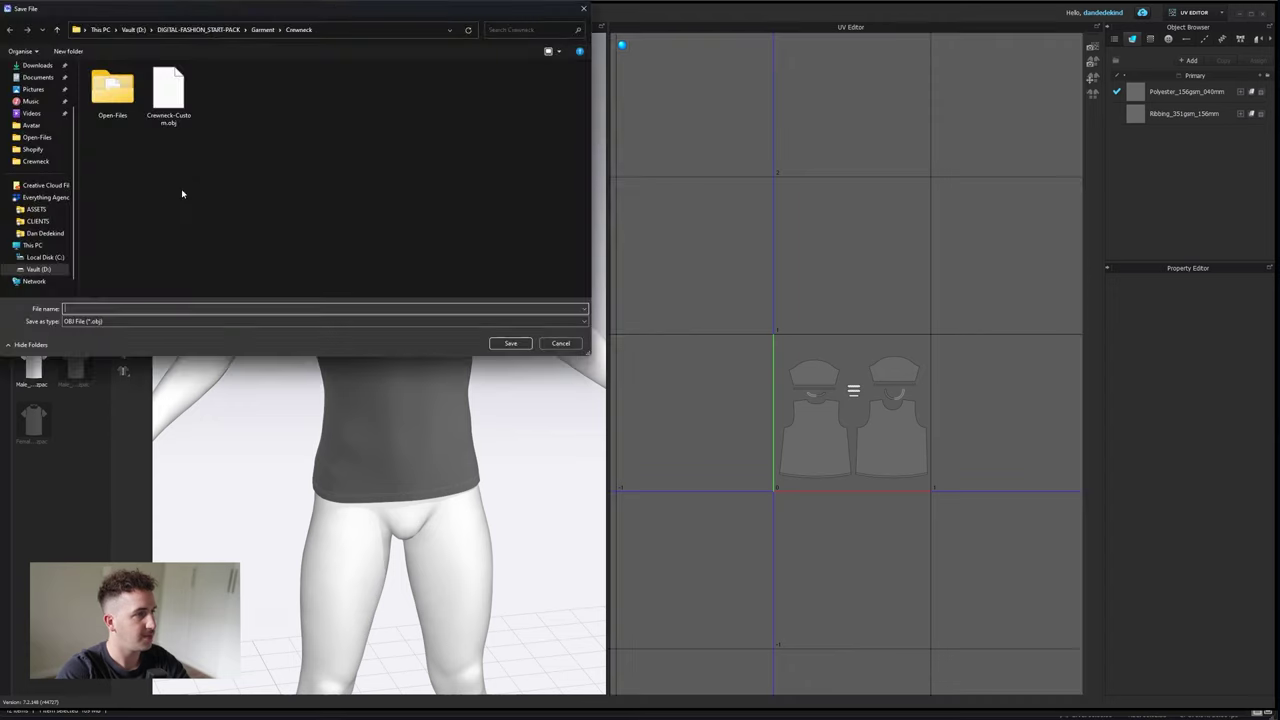
{"action": "left_click_drag", "start_coordinate": [323, 15], "coordinate": [517, 104]}
{"action": "left_click", "coordinate": [457, 118]}
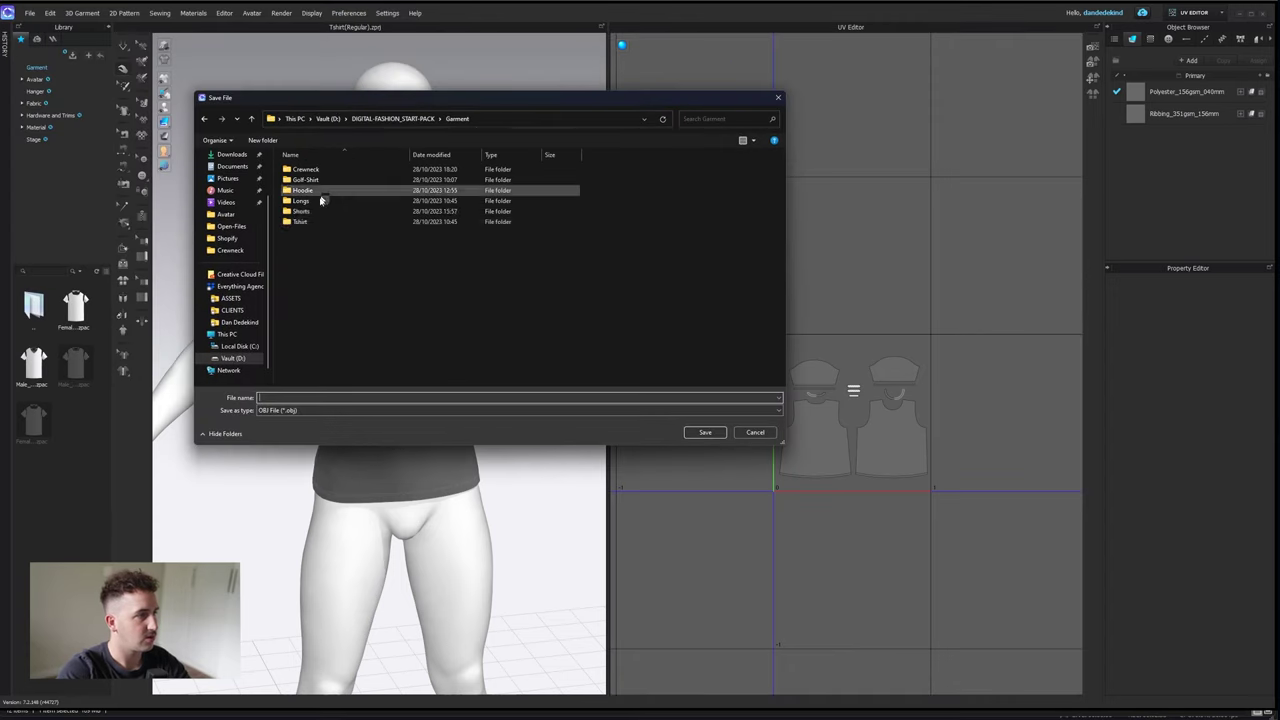
{"action": "double_click", "coordinate": [317, 222]}
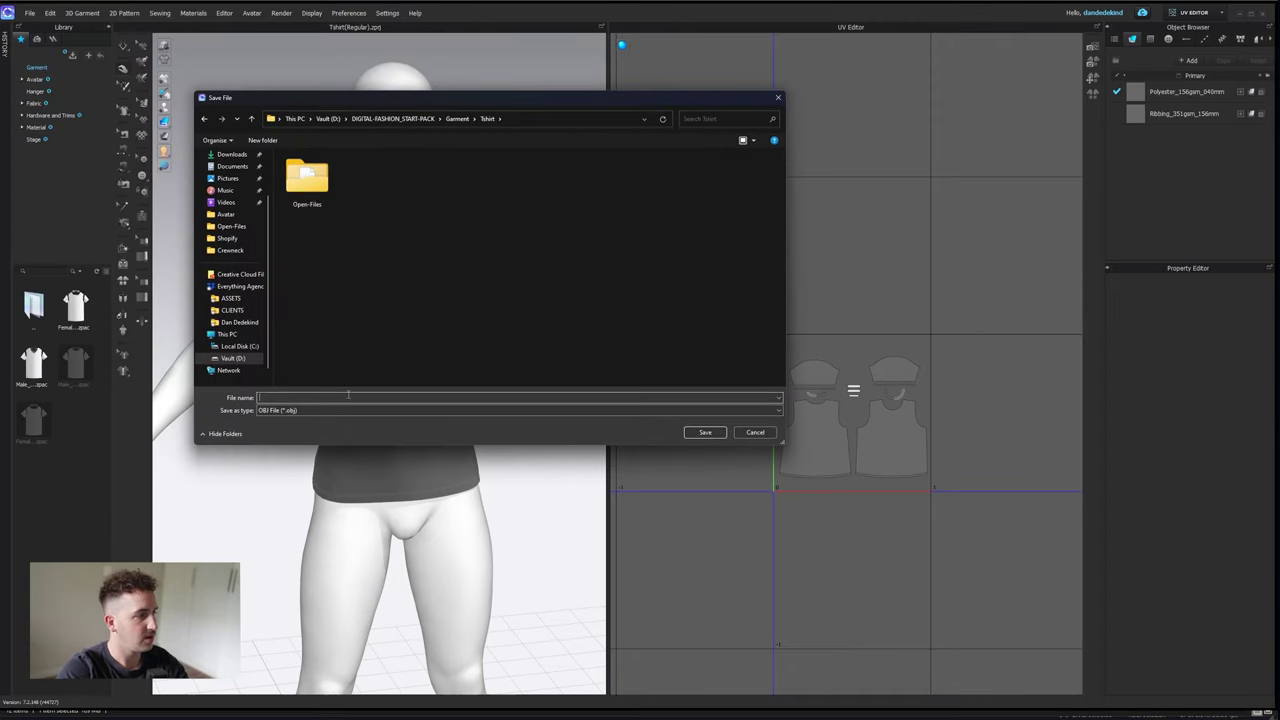
{"action": "type", "text": "Tshirt_SP"}
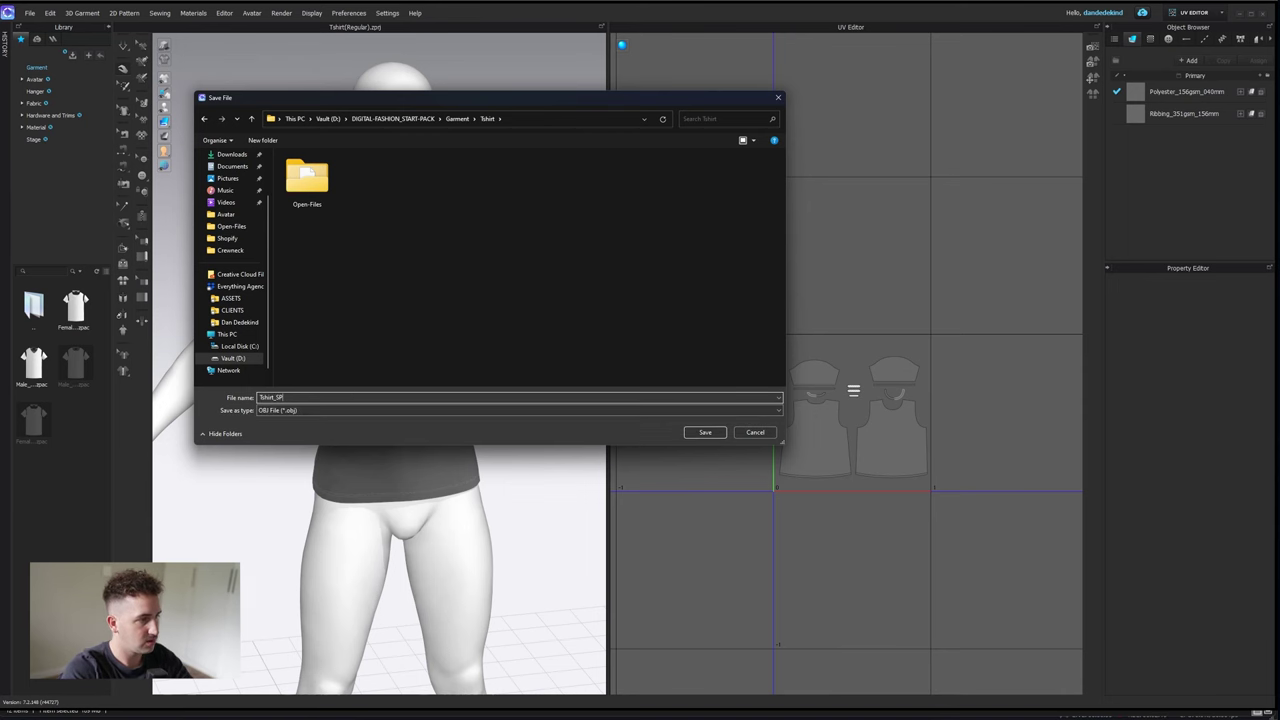
{"action": "left_click", "coordinate": [705, 432]}
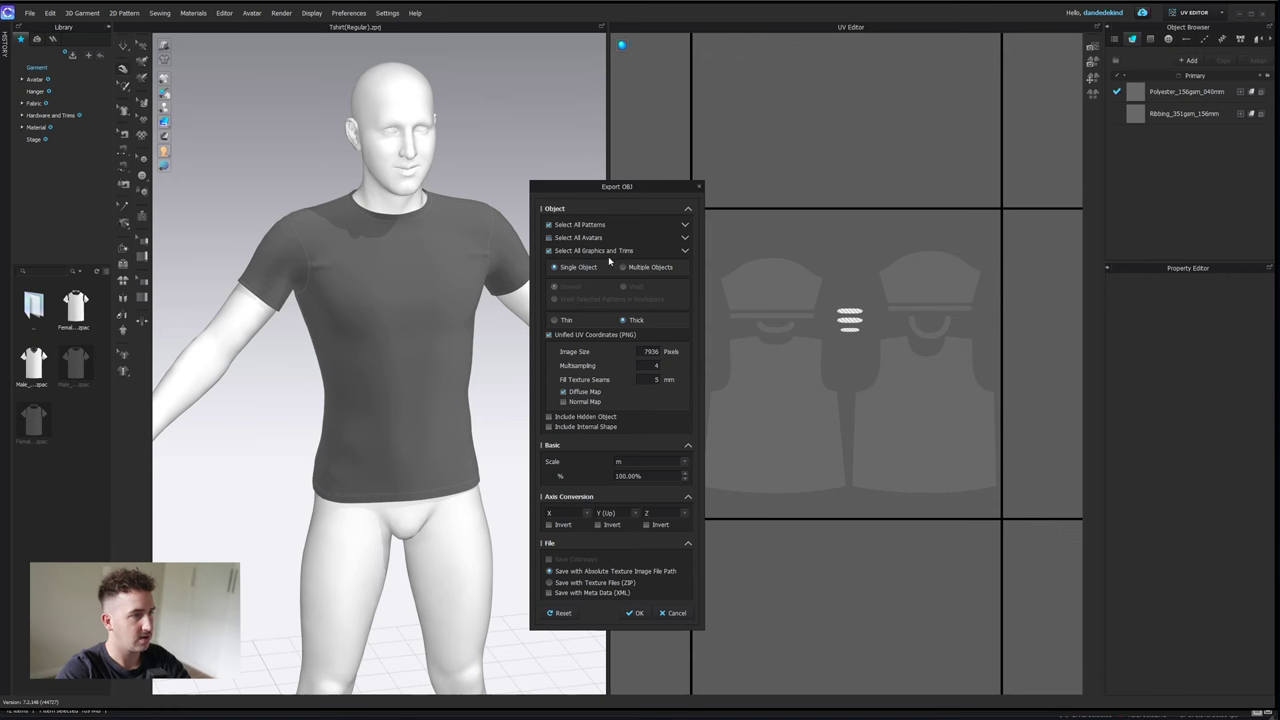
{"action": "left_click_drag", "start_coordinate": [597, 183], "coordinate": [525, 151]}
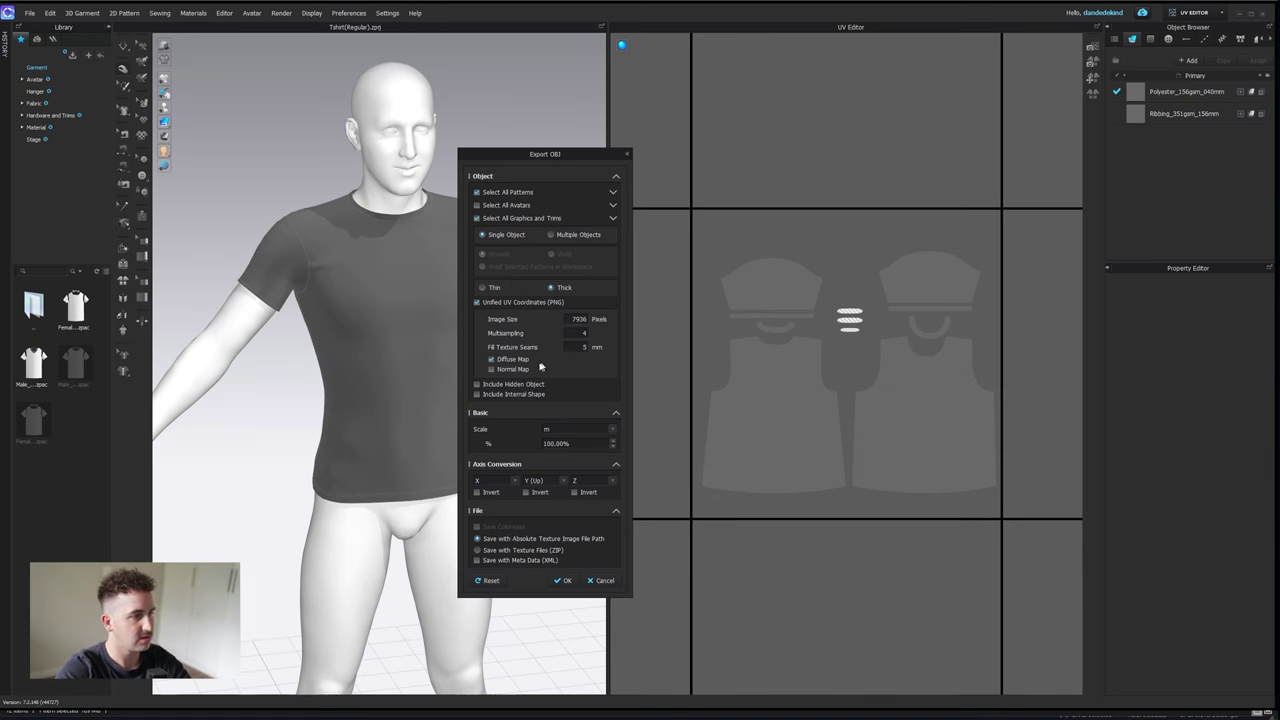
{"action": "left_click", "coordinate": [564, 580]}
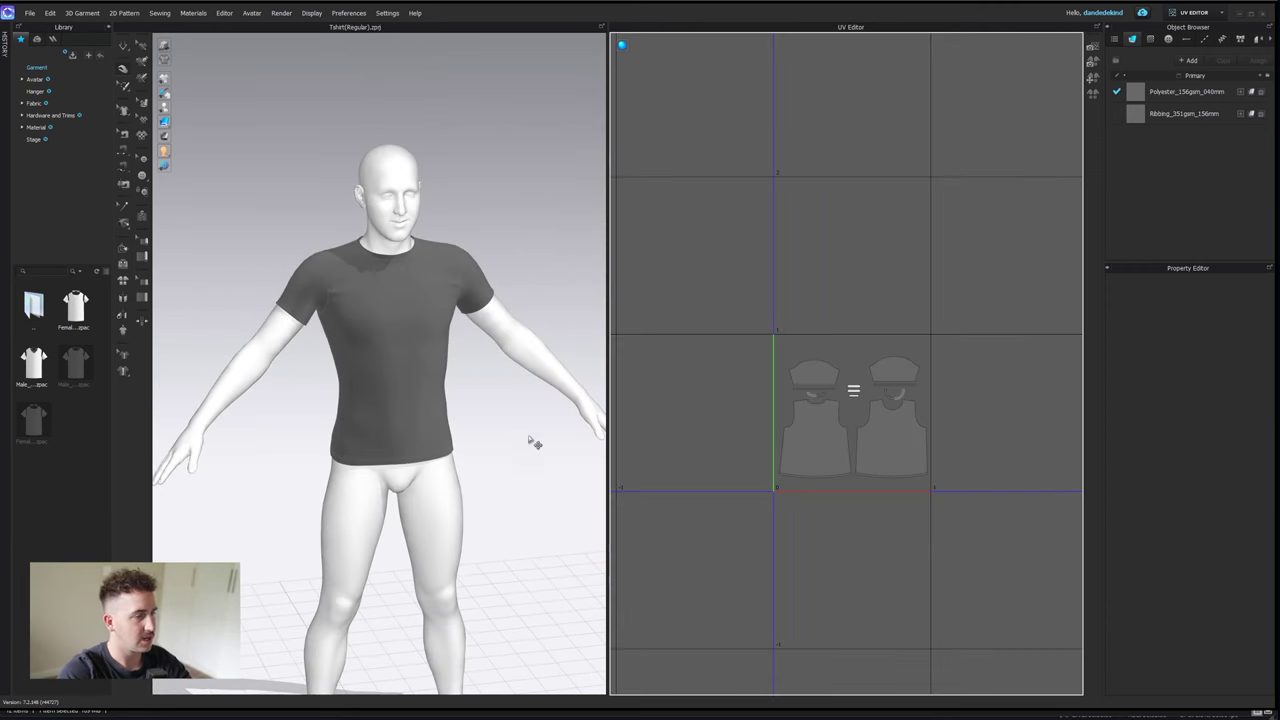
{"action": "middle_click_drag", "start_coordinate": [534, 423], "coordinate": [516, 443]}
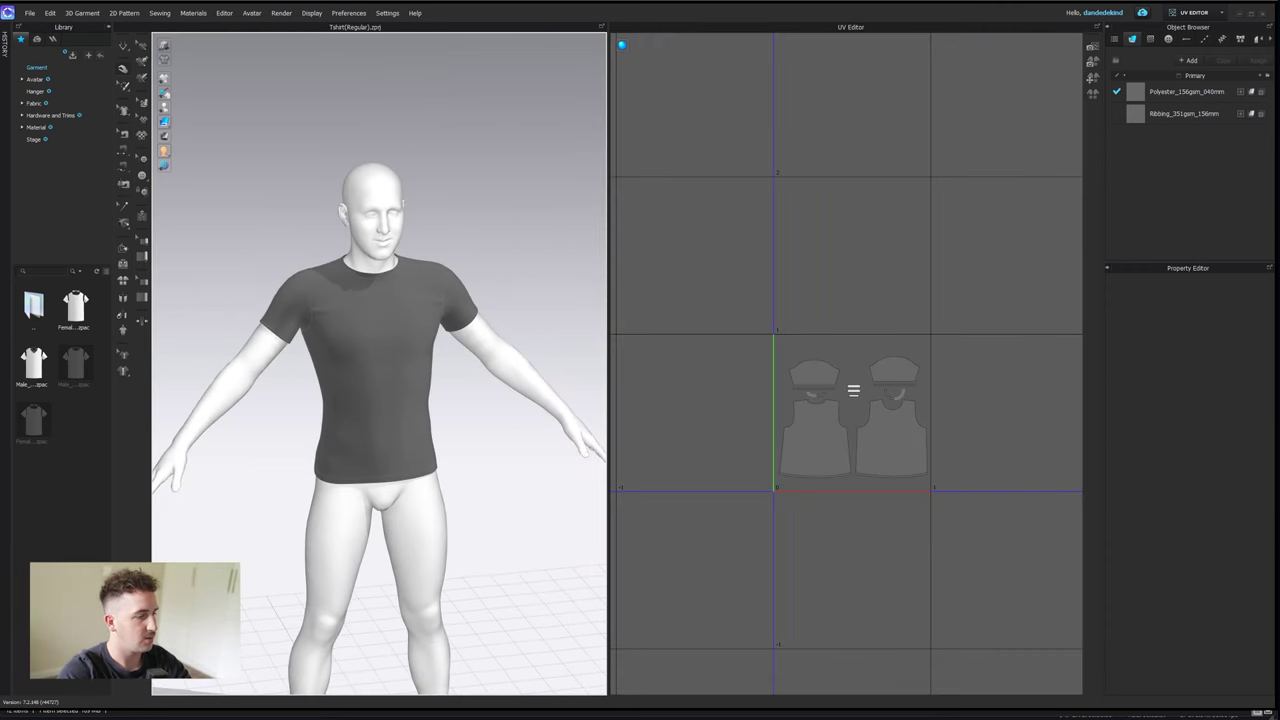
- Switch to Blender, expand the Product_Animated collection in Scene-2, and hide Crewneck(Oversized)_360
{"action": "left_click", "coordinate": [806, 710]}
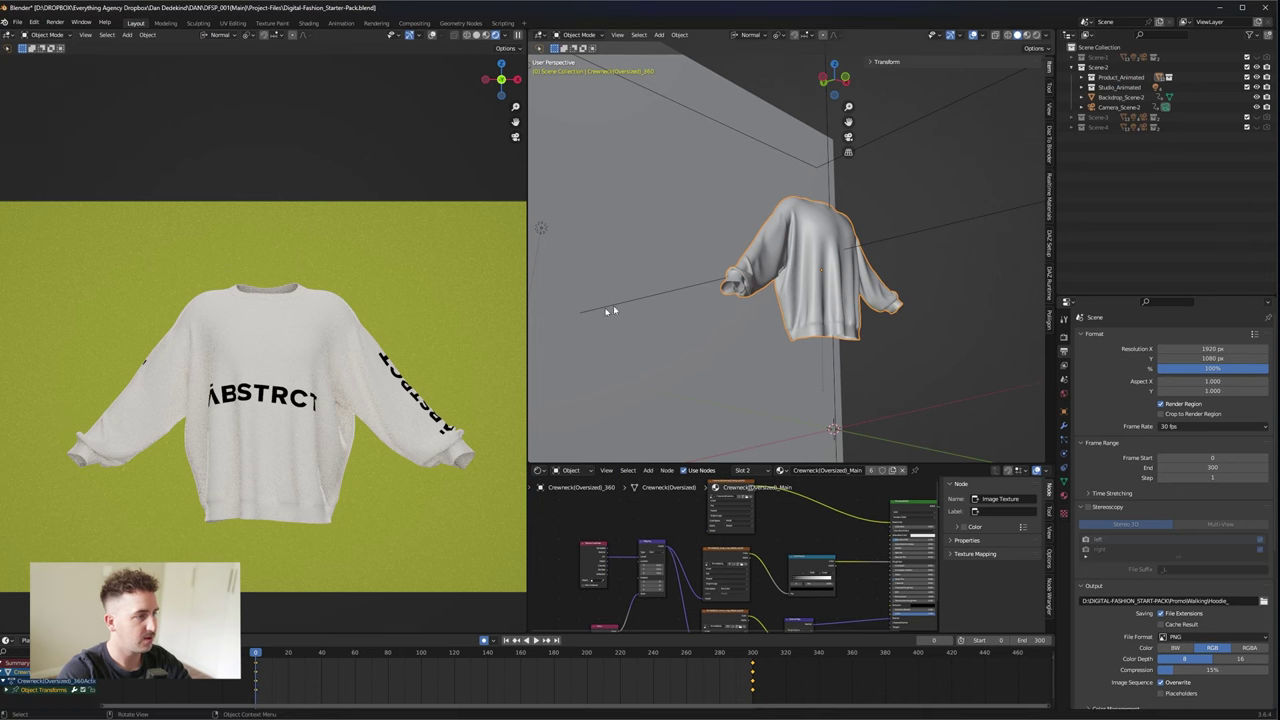
{"action": "left_click", "coordinate": [1098, 67]}
{"action": "left_click", "coordinate": [1082, 77]}
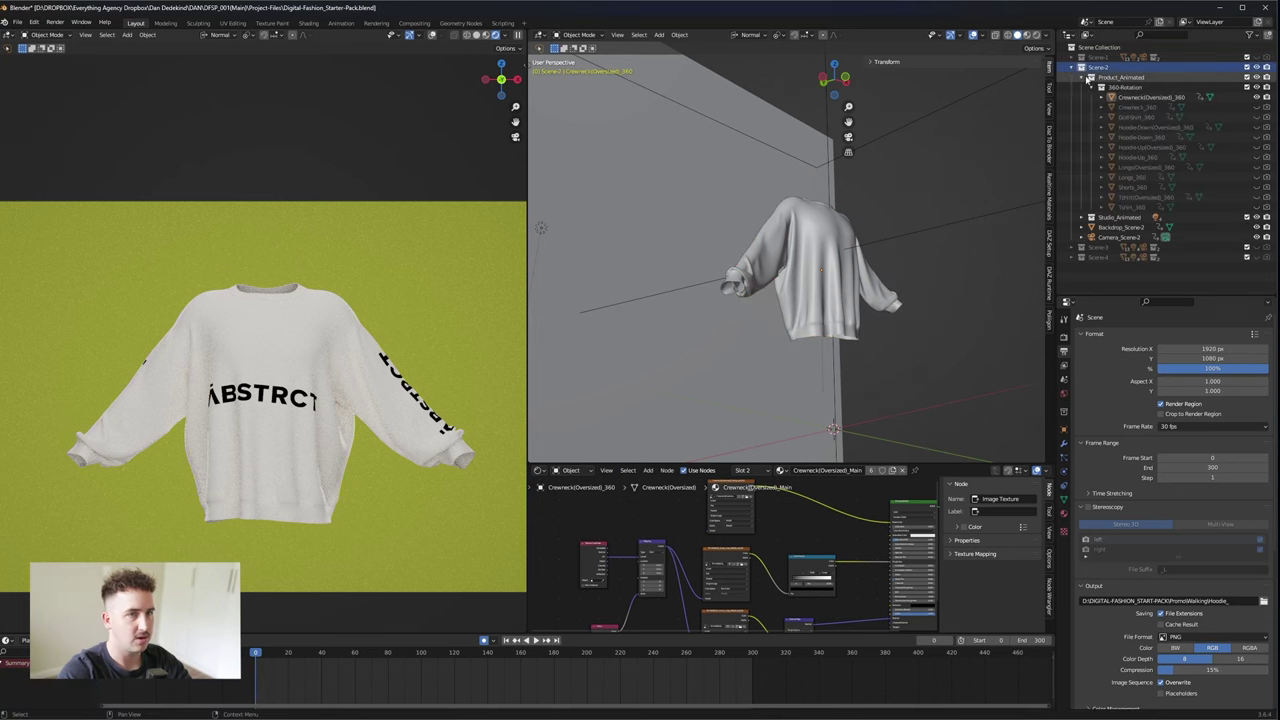
{"action": "left_click", "coordinate": [1261, 96]}
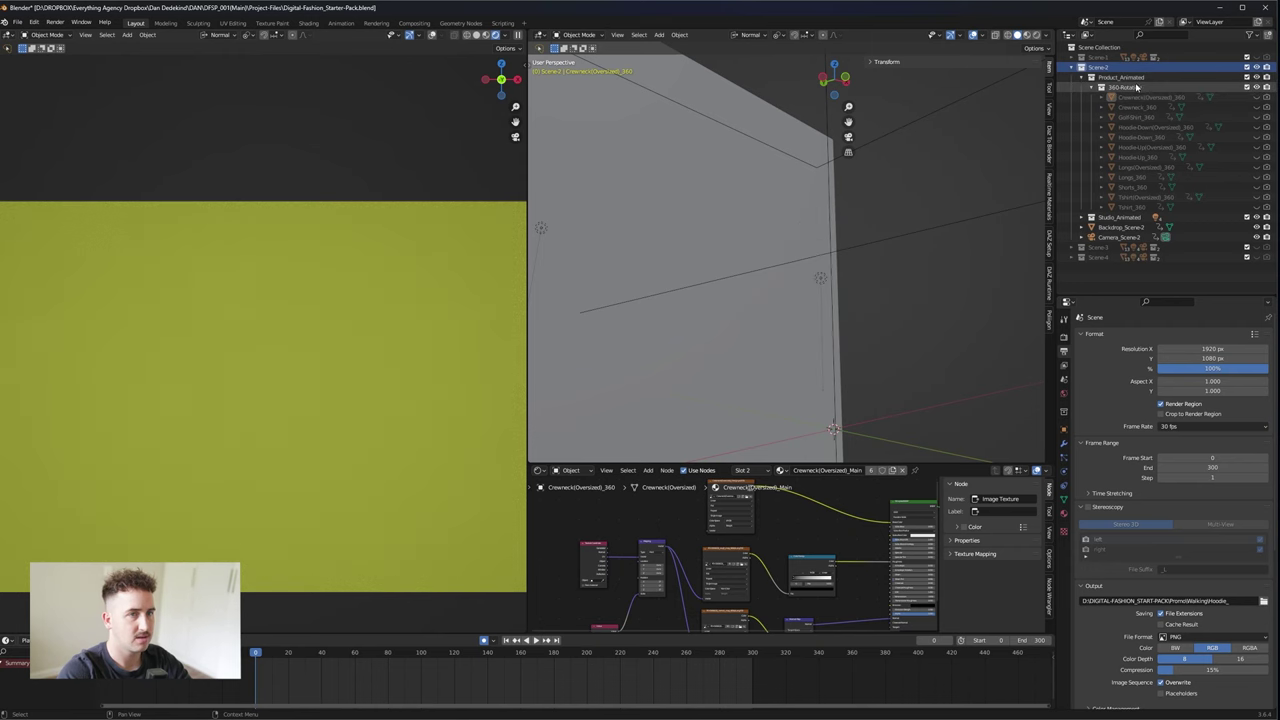
- Import Tshirt_Sports.obj from the Garment\Tshirt folder into the 360-Rotation collection as Wavefront OBJ
{"action": "left_click", "coordinate": [17, 21]}
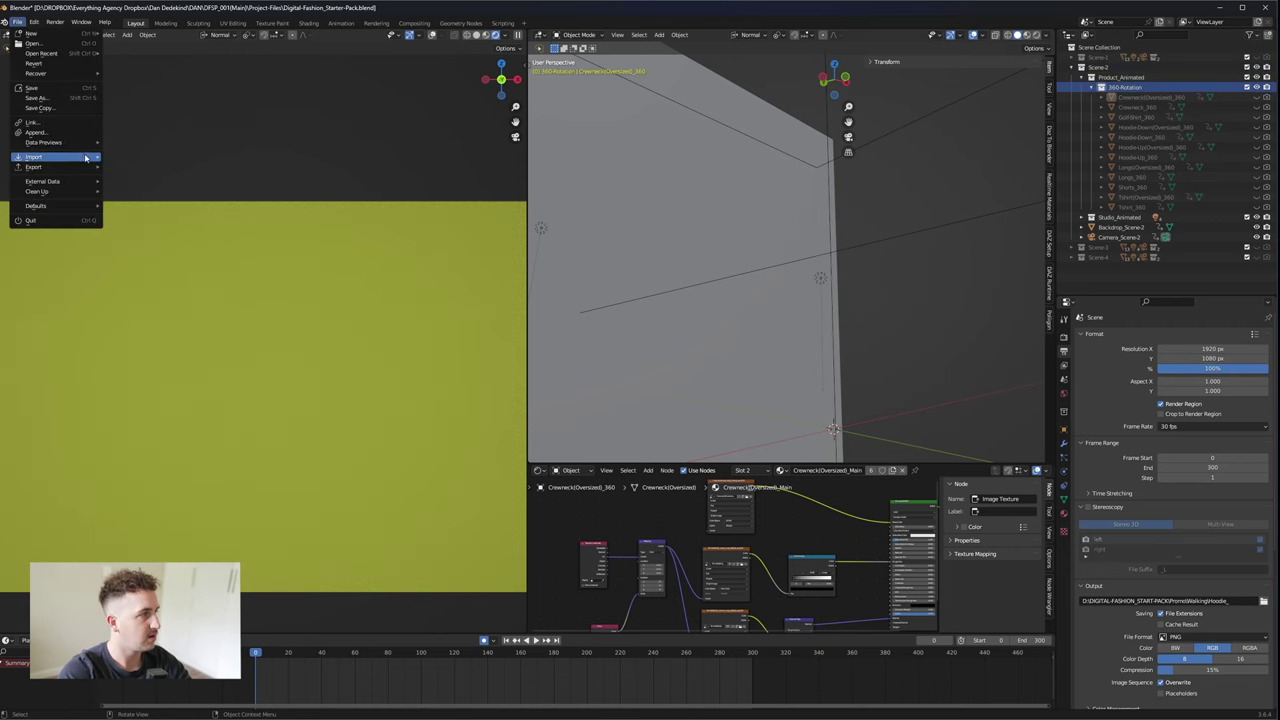
{"action": "mouse_move", "coordinate": [98, 157]}
{"action": "left_click", "coordinate": [205, 197]}
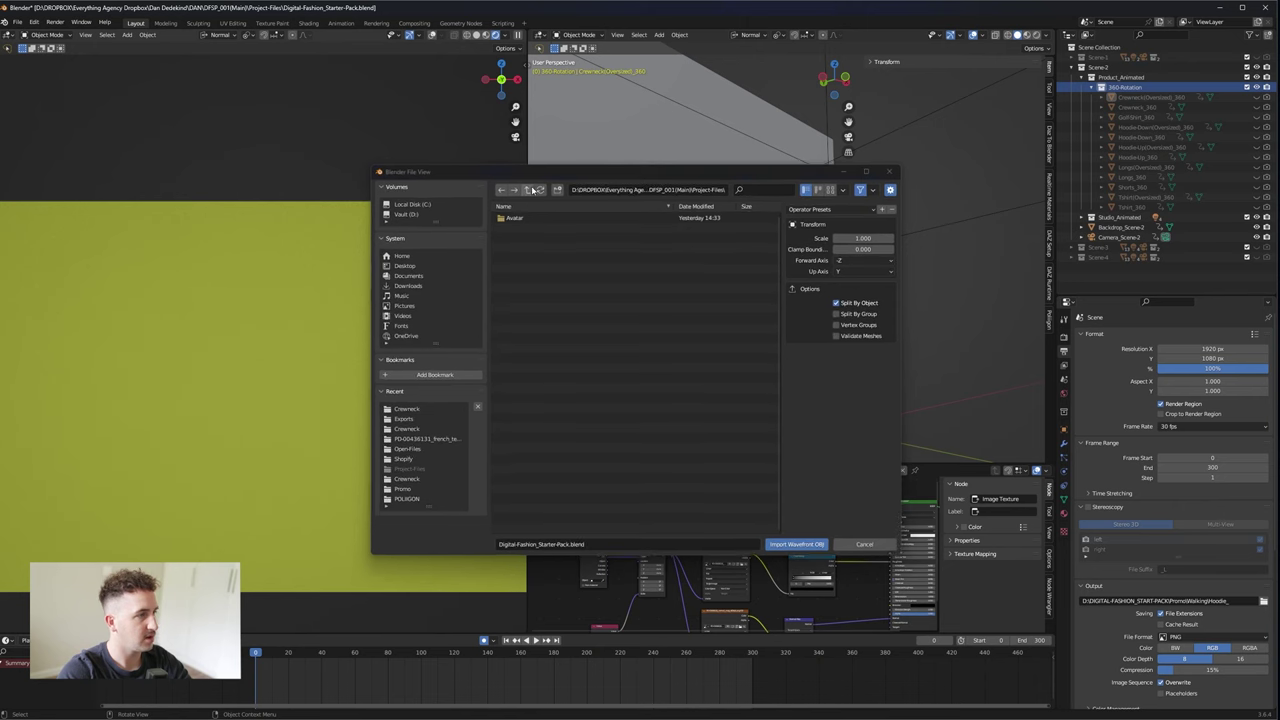
{"action": "double_click", "coordinate": [557, 227]}
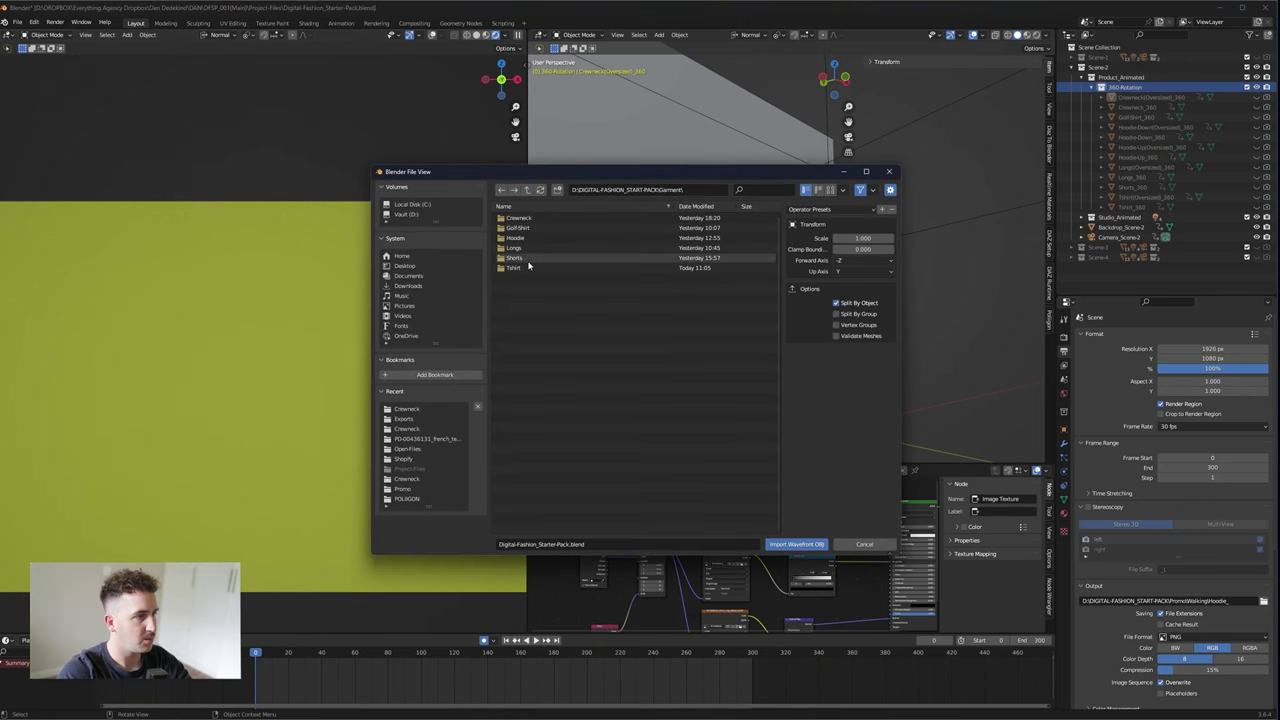
{"action": "double_click", "coordinate": [528, 269]}
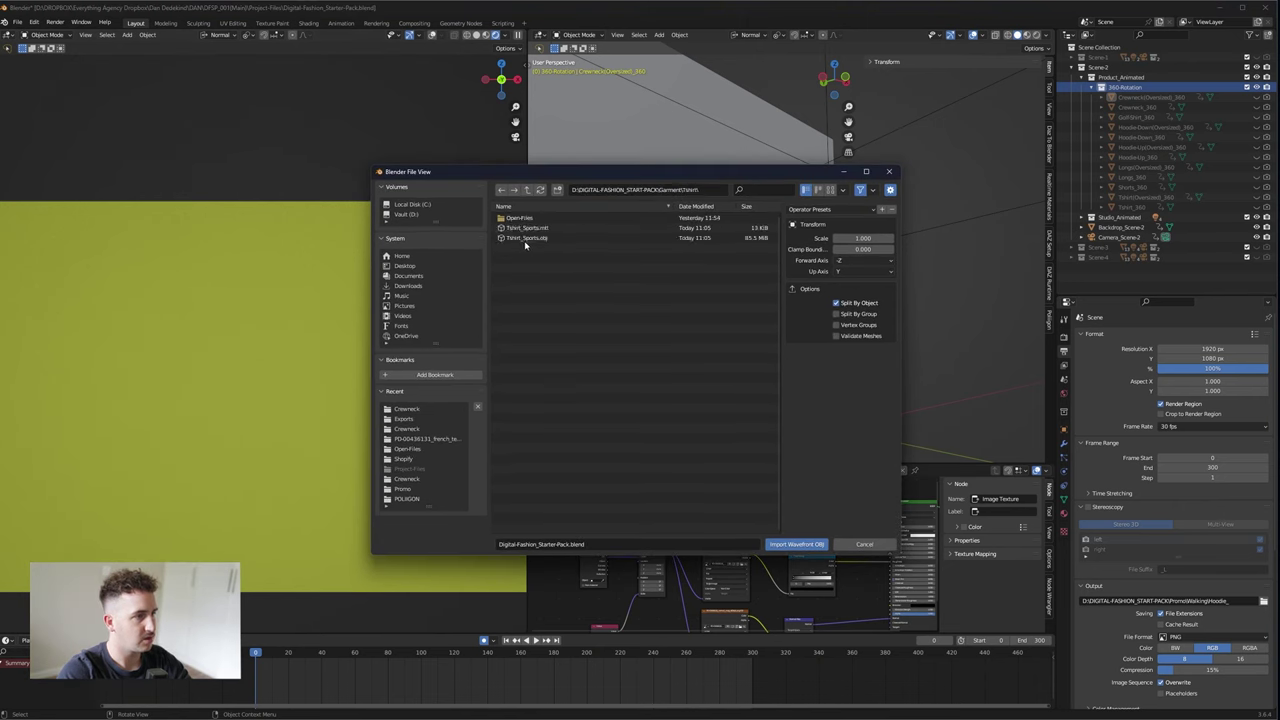
{"action": "left_click", "coordinate": [562, 239]}
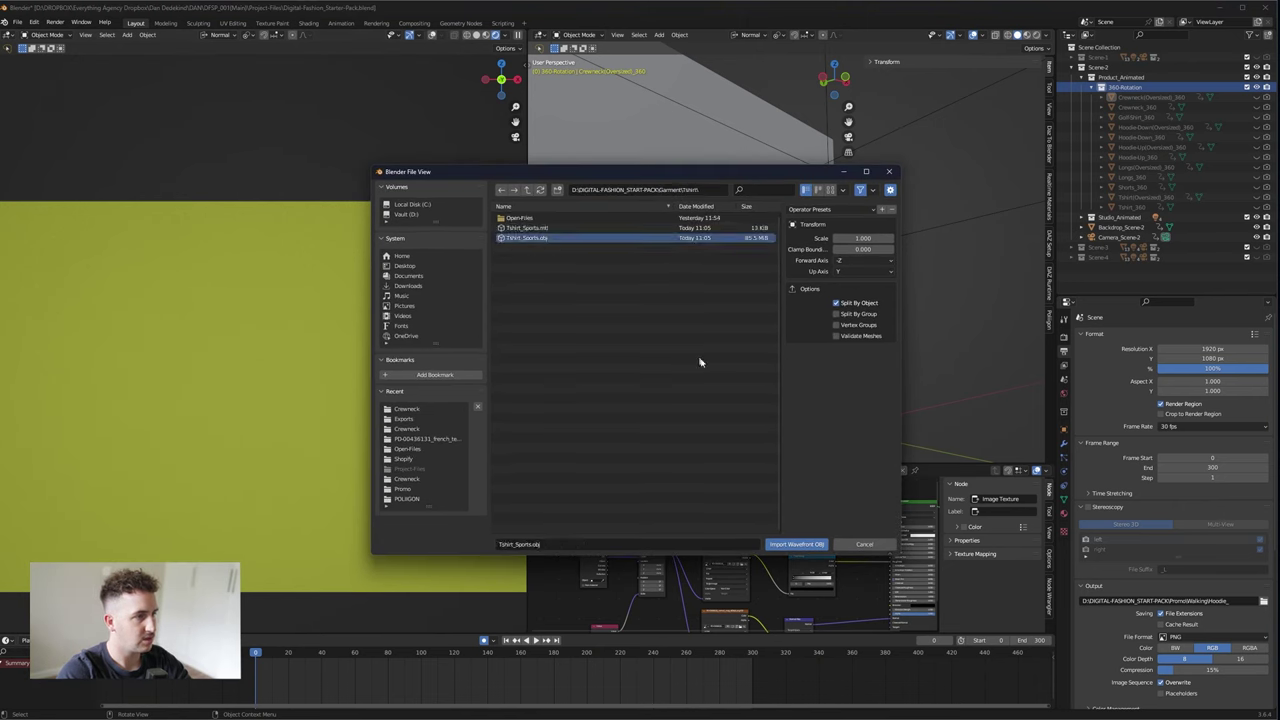
{"action": "left_click", "coordinate": [797, 544]}
- Move the imported Tshirt_Sports object about 53.6 cm downward along its normal Y axis into the camera frame
{"action": "mouse_move", "coordinate": [911, 217]}
{"action": "middle_mouse_down"}
{"action": "mouse_move", "coordinate": [869, 255]}
{"action": "mouse_move", "coordinate": [911, 216]}
{"action": "middle_mouse_up"}
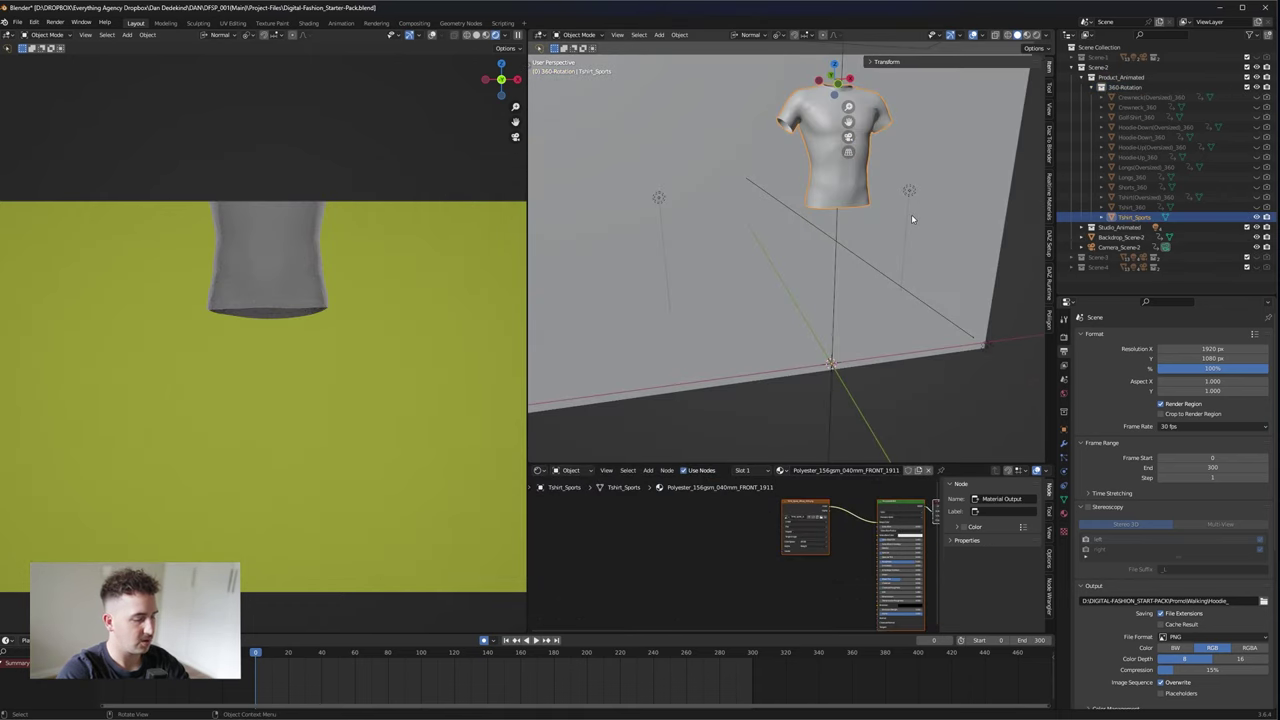
{"action": "key", "text": "g"}
{"action": "key", "text": "y"}
{"action": "key", "text": "y"}
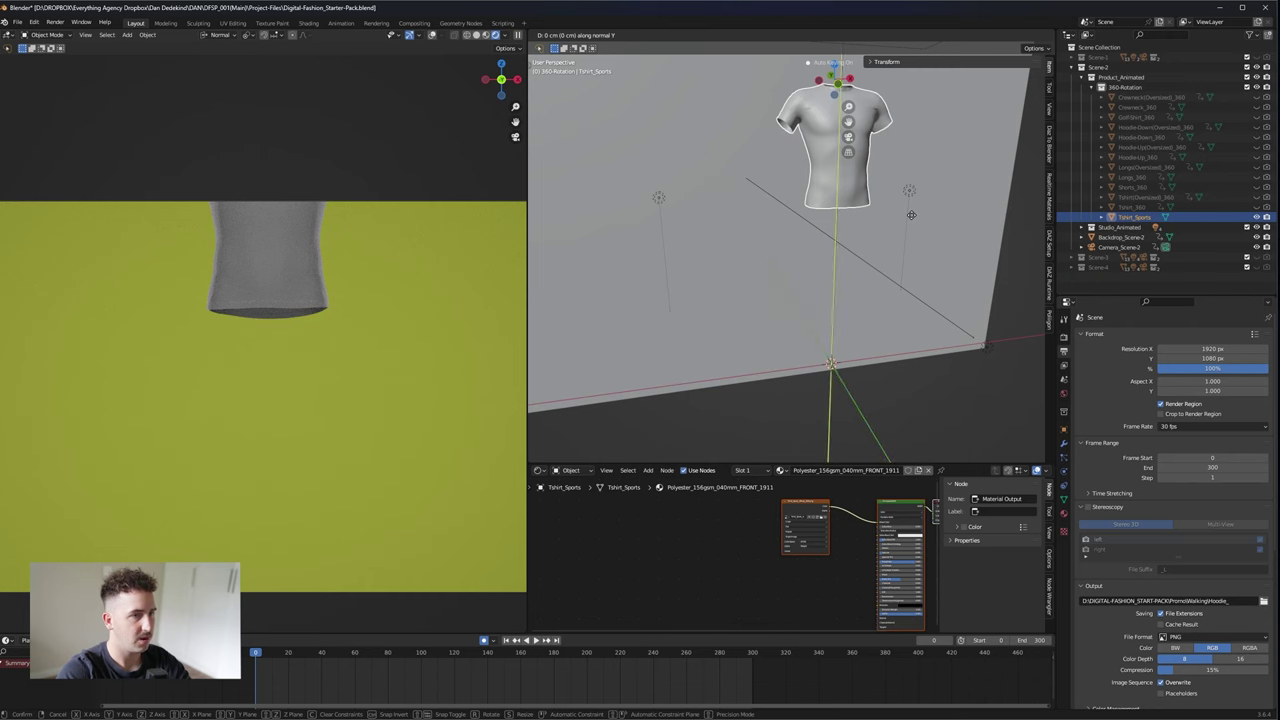
{"action": "left_click_drag", "start_coordinate": [917, 287], "coordinate": [918, 290]}
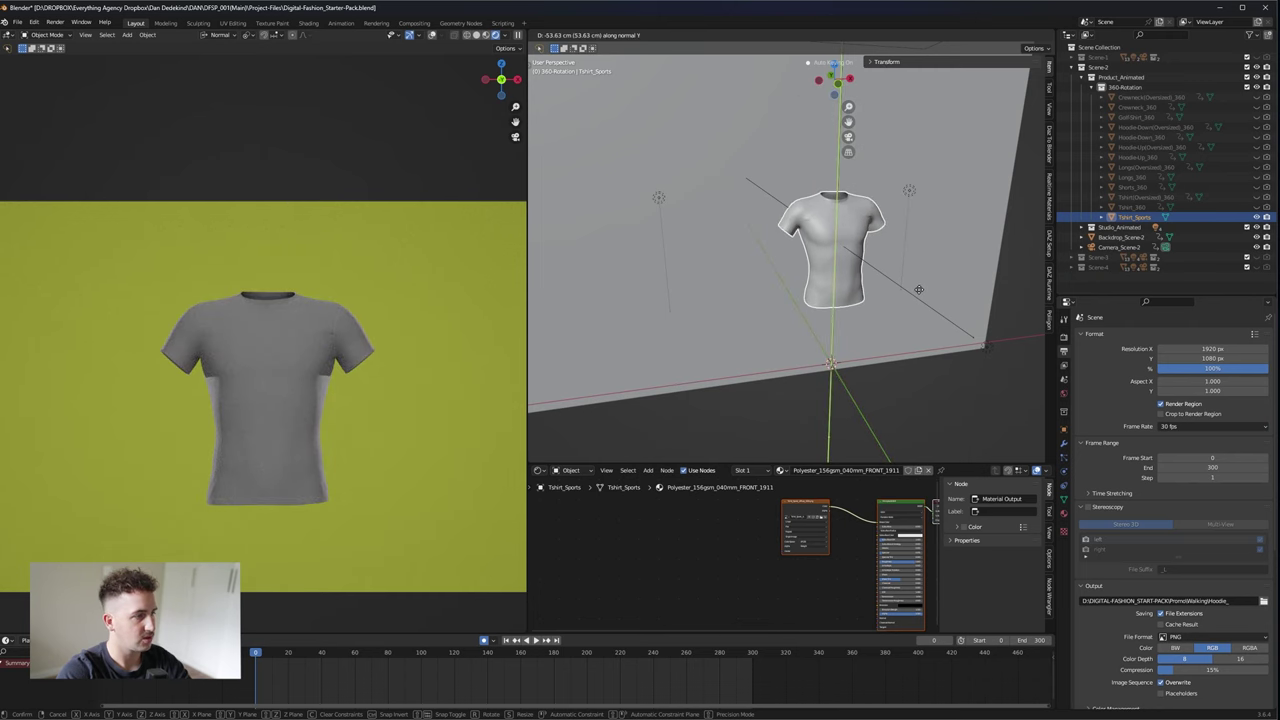
{"action": "left_click", "coordinate": [555, 340]}
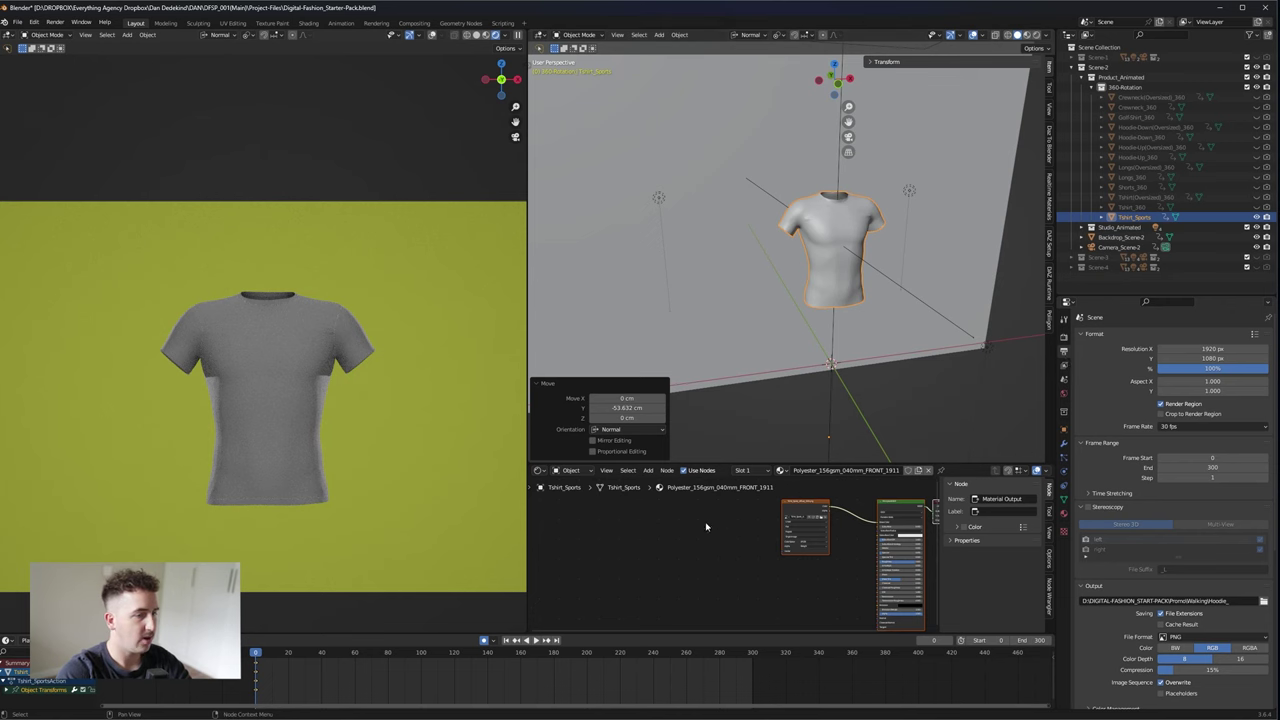
- Remove the Material2247 and Material2229 slots from the Tshirt_Sports object's material list
{"action": "middle_click_drag", "start_coordinate": [706, 527], "coordinate": [638, 533]}
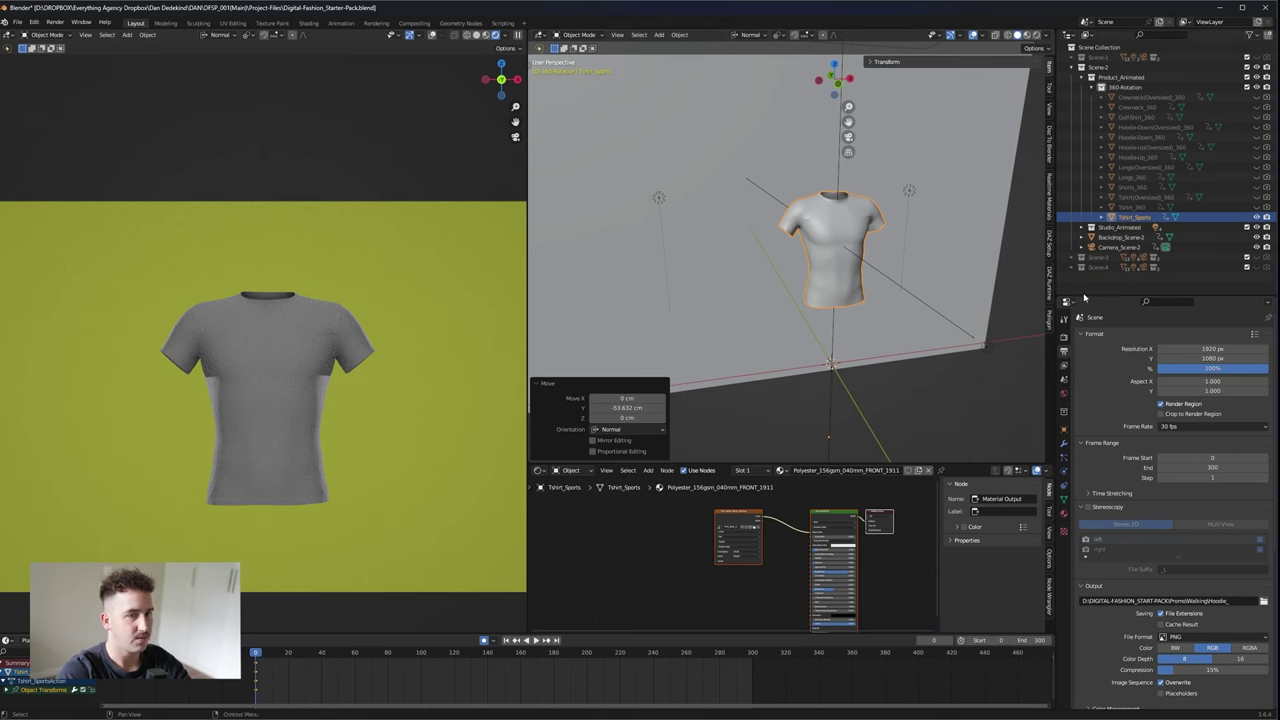
{"action": "left_click_drag", "start_coordinate": [1094, 296], "coordinate": [1096, 260]}
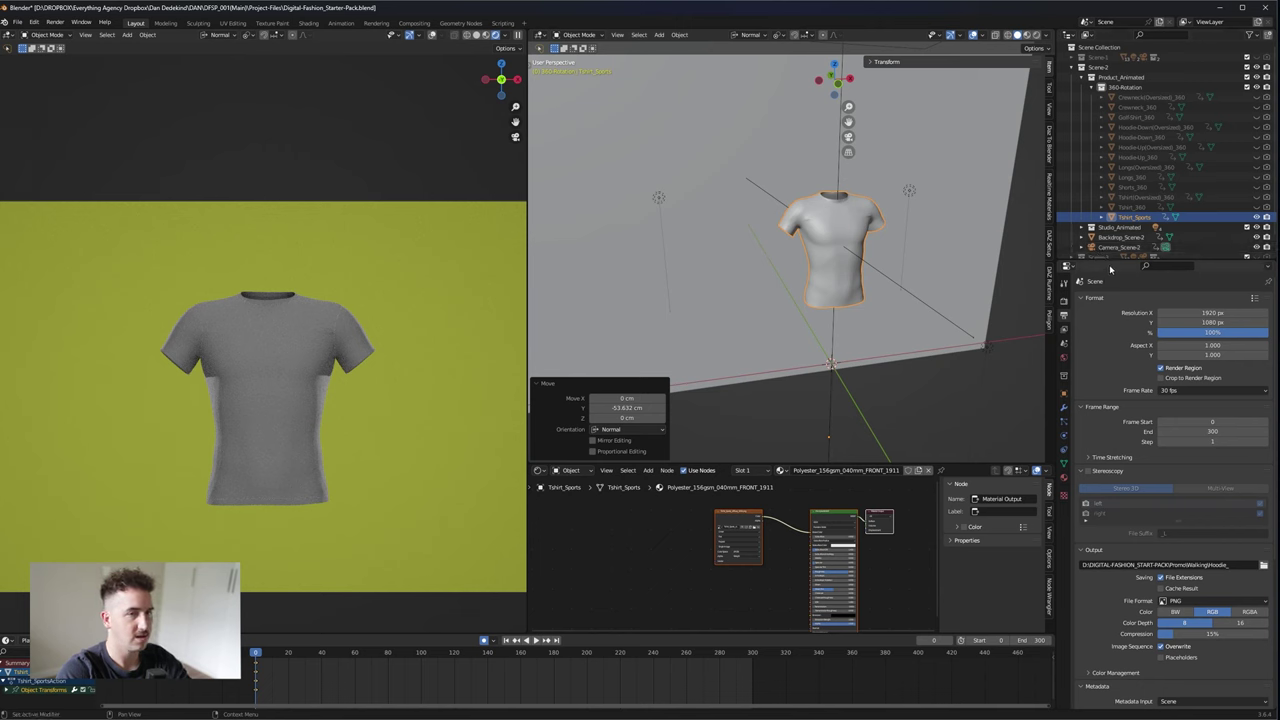
{"action": "left_click_drag", "start_coordinate": [1107, 258], "coordinate": [1110, 224]}
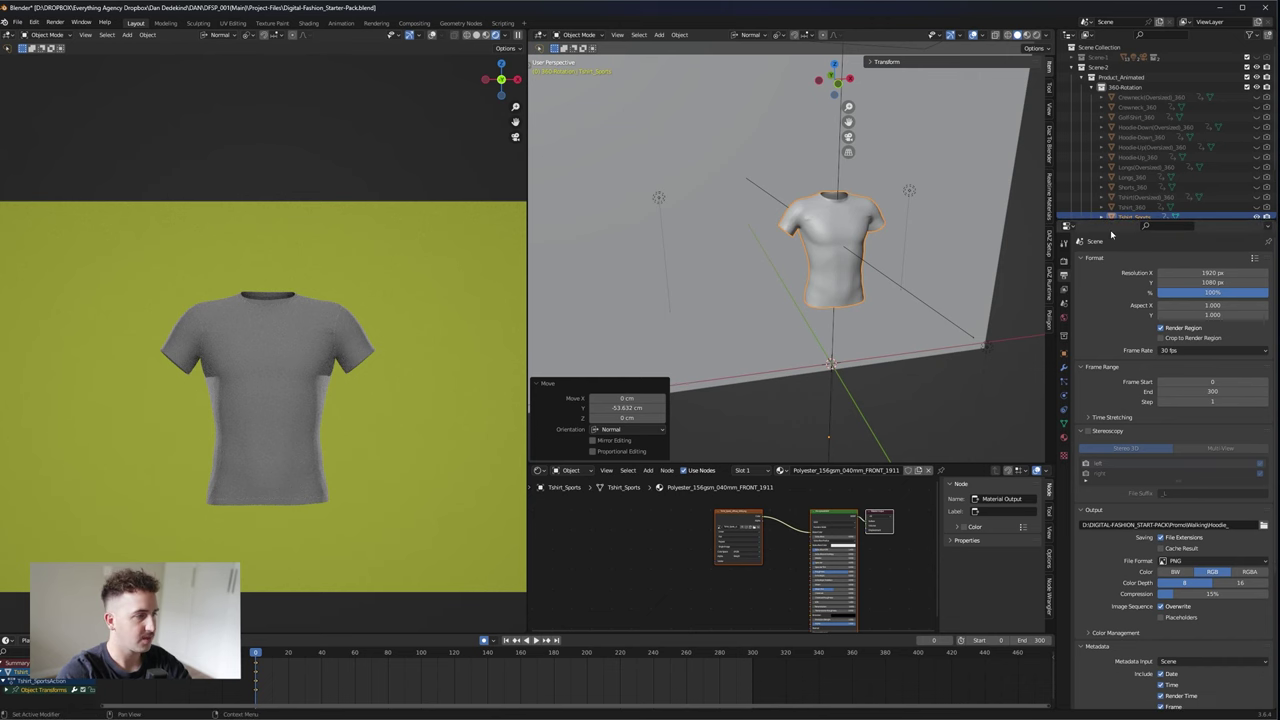
{"action": "scroll", "coordinate": [1150, 150], "scroll_direction": "down", "scroll_amount": 3}
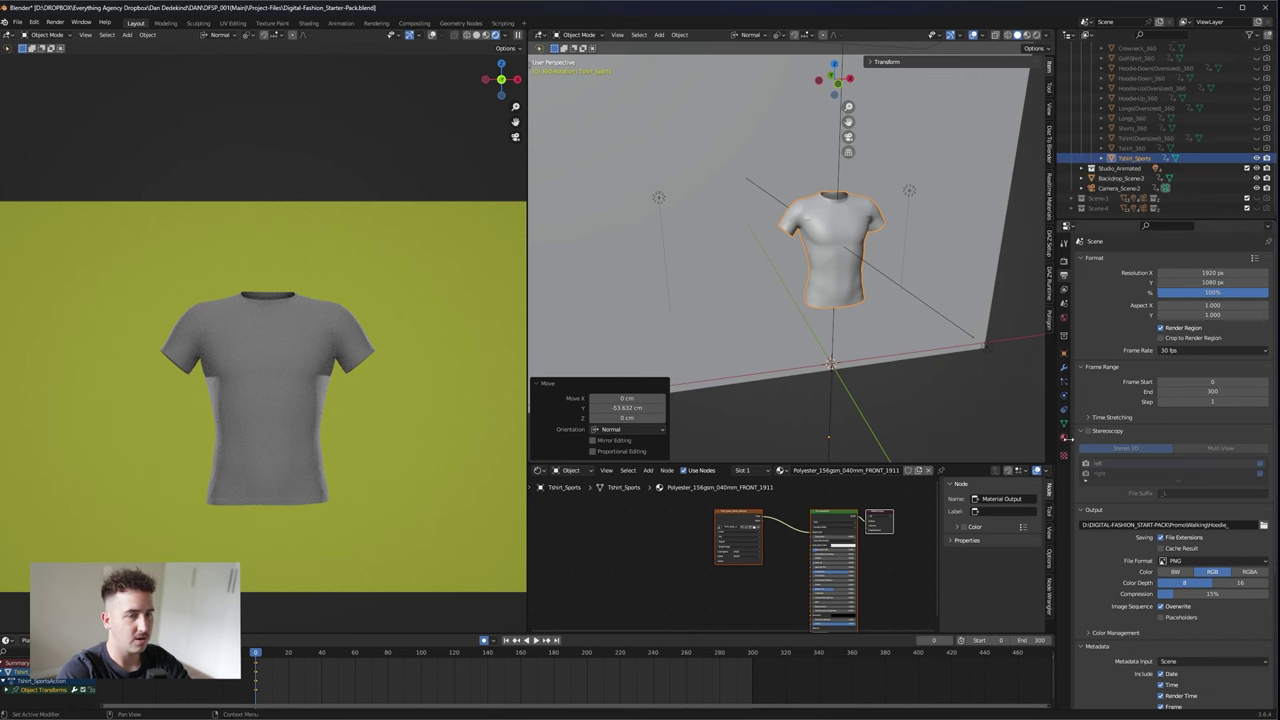
{"action": "left_click", "coordinate": [1064, 441]}
{"action": "left_click_drag", "start_coordinate": [948, 463], "coordinate": [948, 364]}
{"action": "left_click", "coordinate": [1110, 301]}
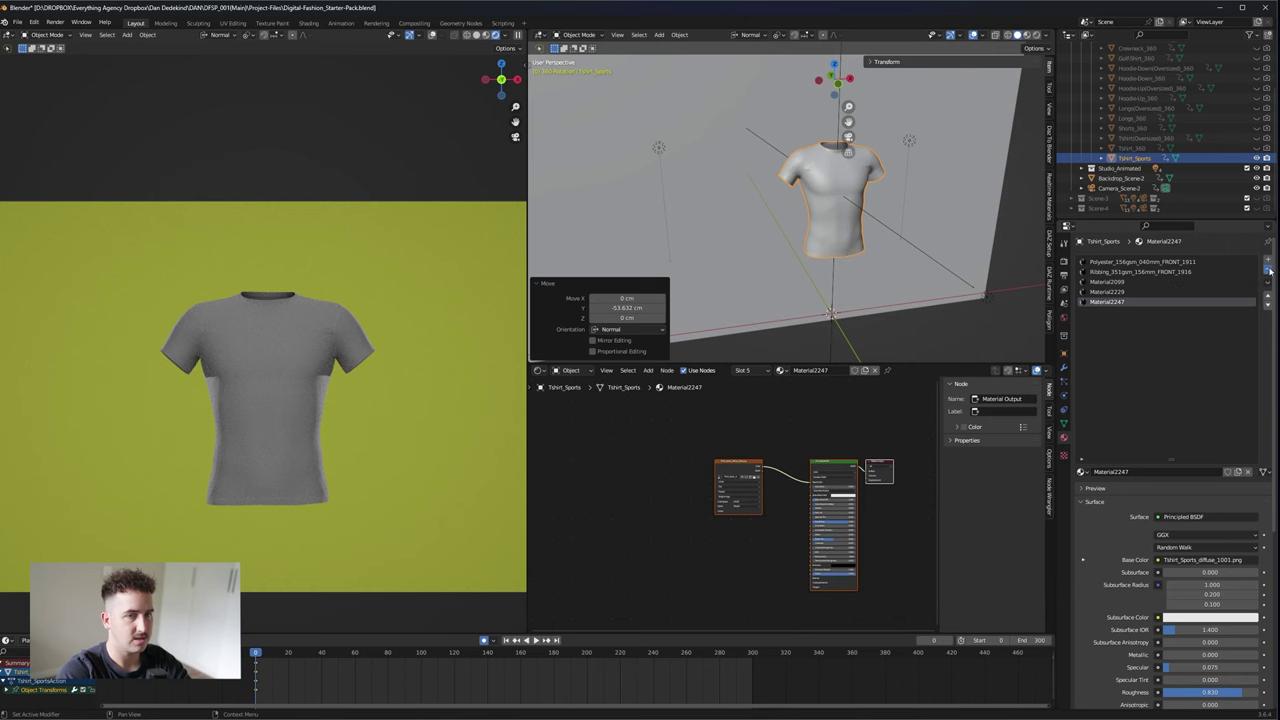
{"action": "left_click", "coordinate": [1268, 270]}
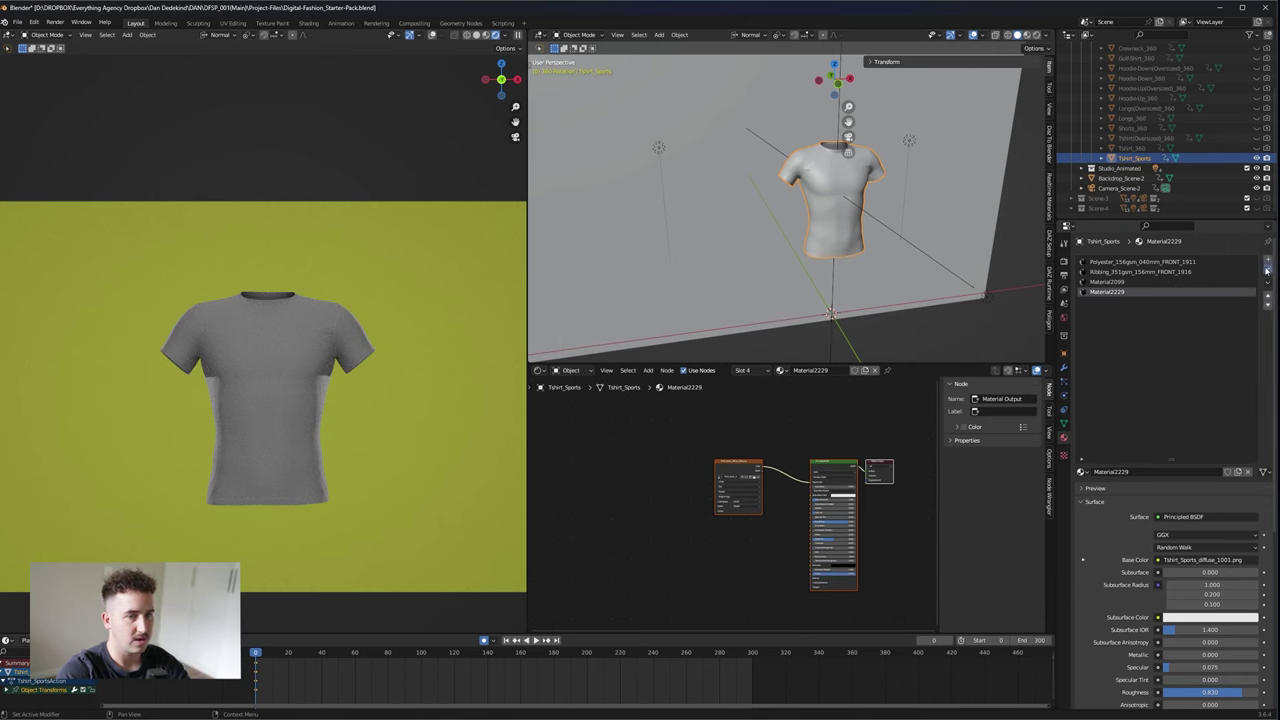
{"action": "key", "text": "shift+r"}
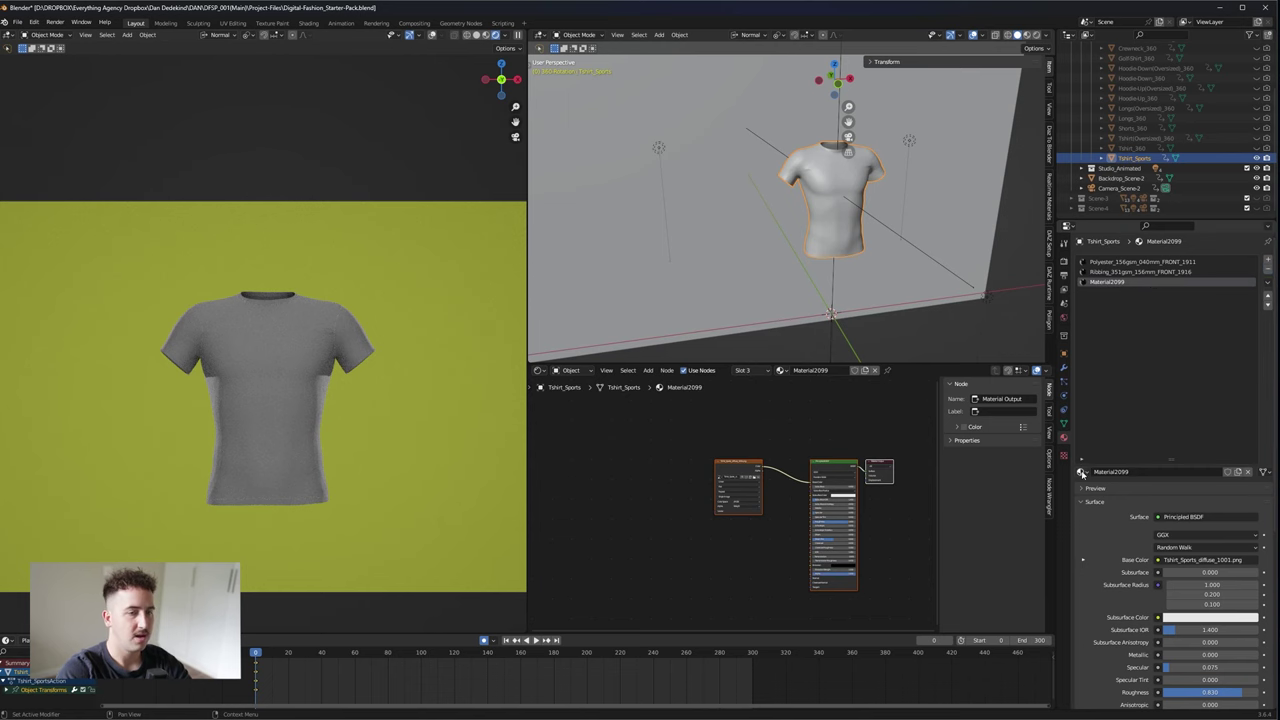
- Replace Material2099 in the third slot of Tshirt_Sports with the existing Tshirt_Stitching material
{"action": "left_click", "coordinate": [1081, 471]}
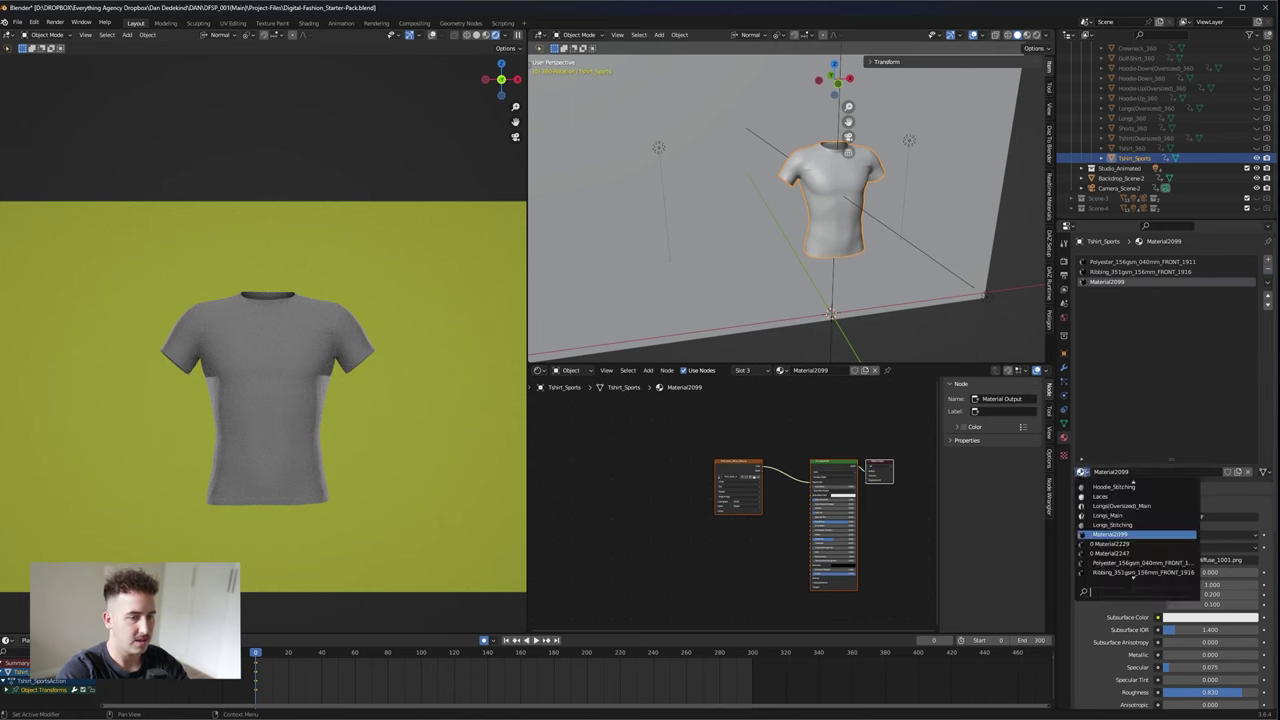
{"action": "type", "text": "tshirt"}
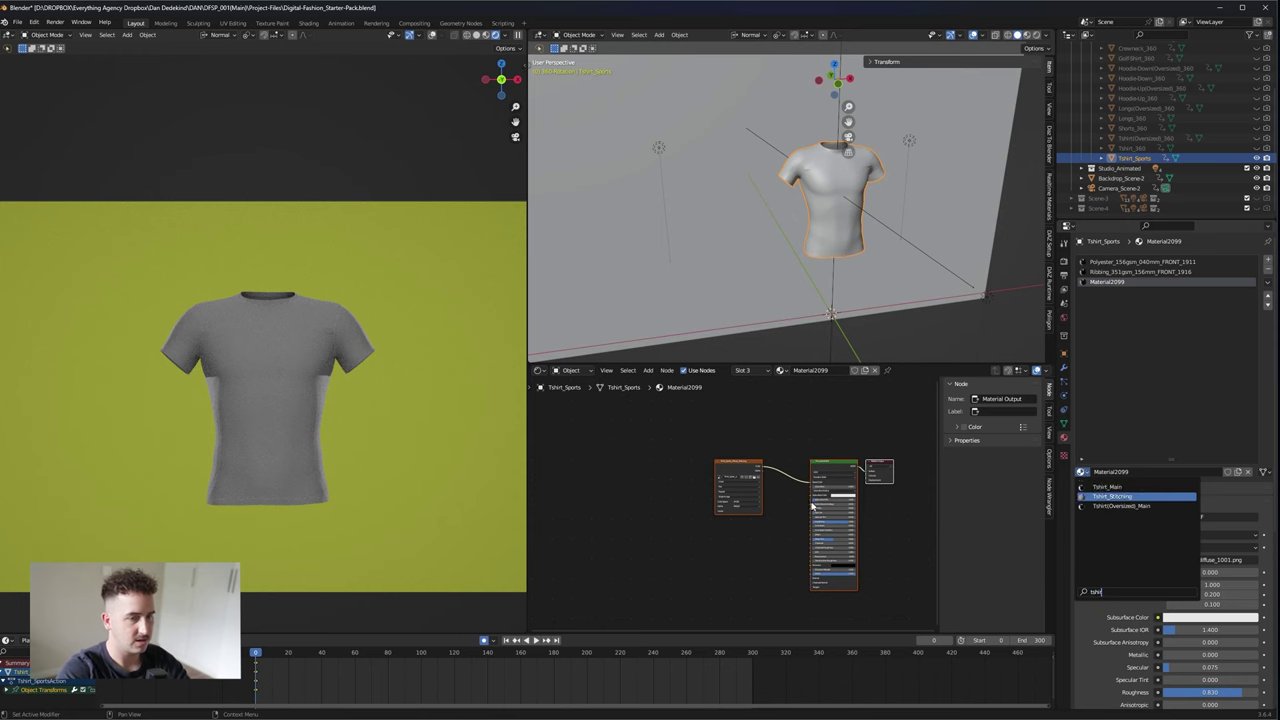
{"action": "key", "text": "Return"}
- Assign the existing Tshirt_Main material to both the Ribbing_351gsm and Polyester_156gsm slots of Tshirt_Sports
{"action": "left_click", "coordinate": [1140, 271]}
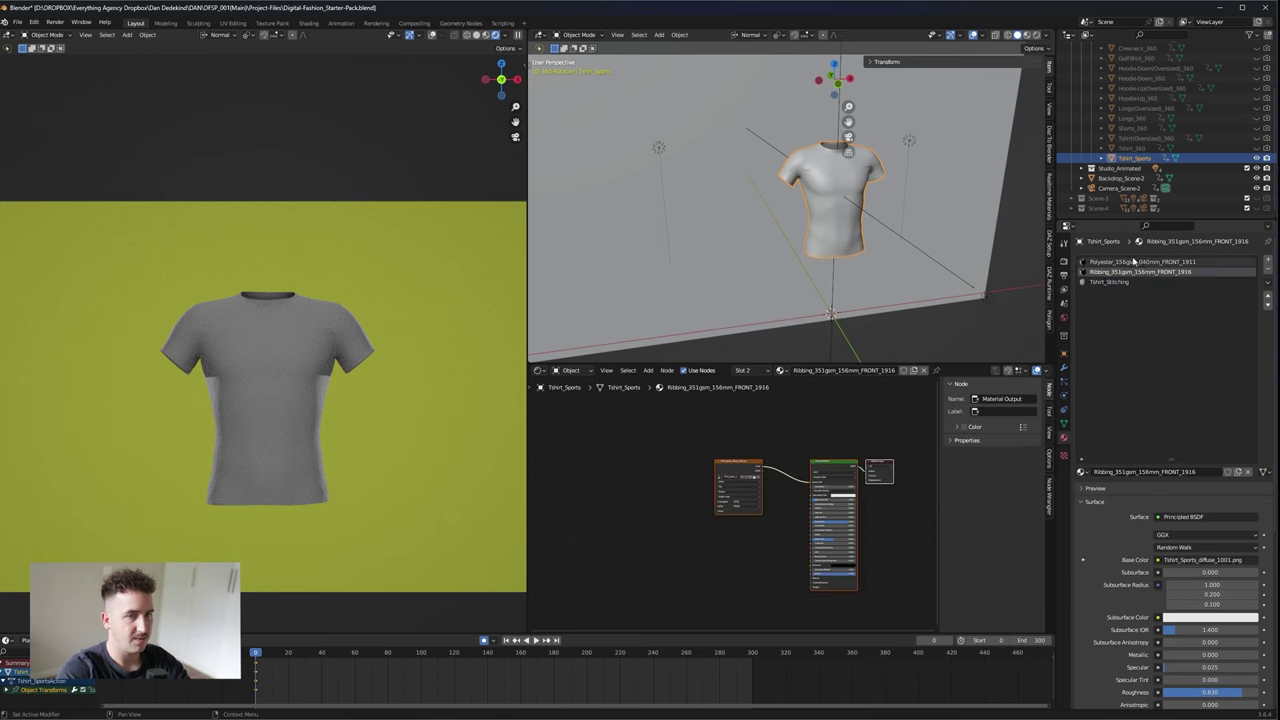
{"action": "left_click", "coordinate": [1084, 472]}
{"action": "type", "text": "tshi"}
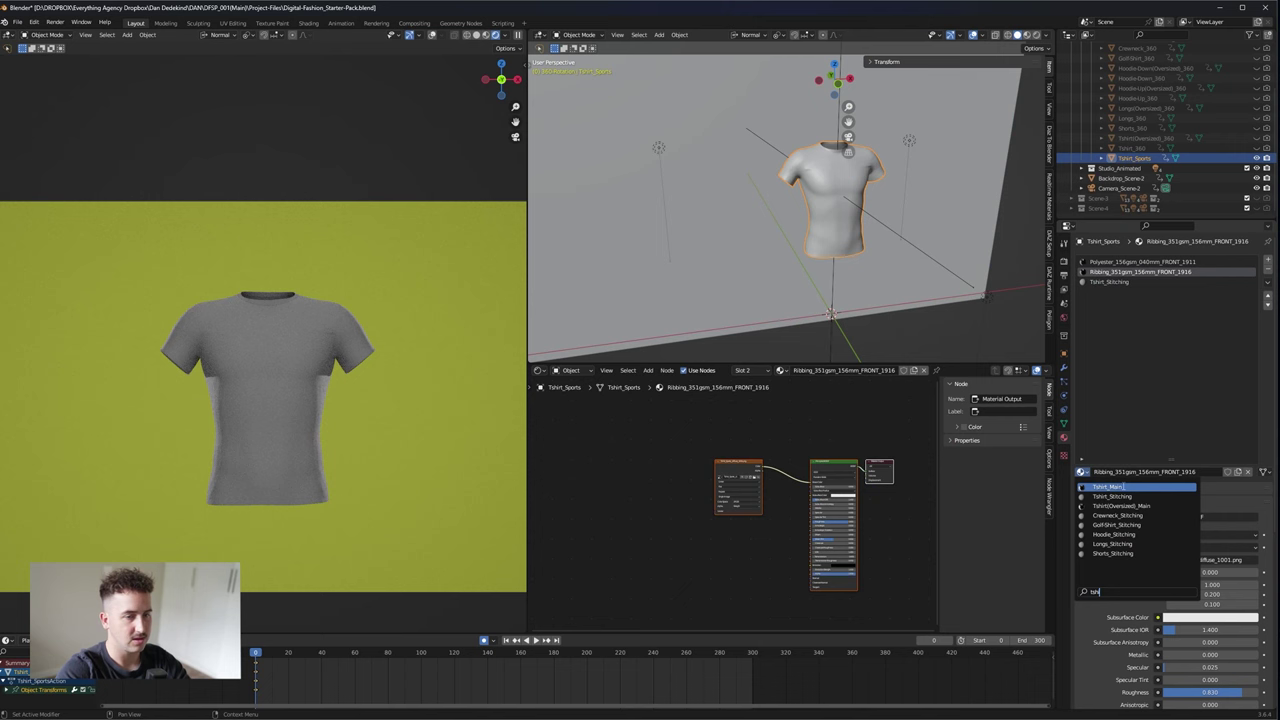
{"action": "key", "text": "Return"}
{"action": "left_click", "coordinate": [1118, 262]}
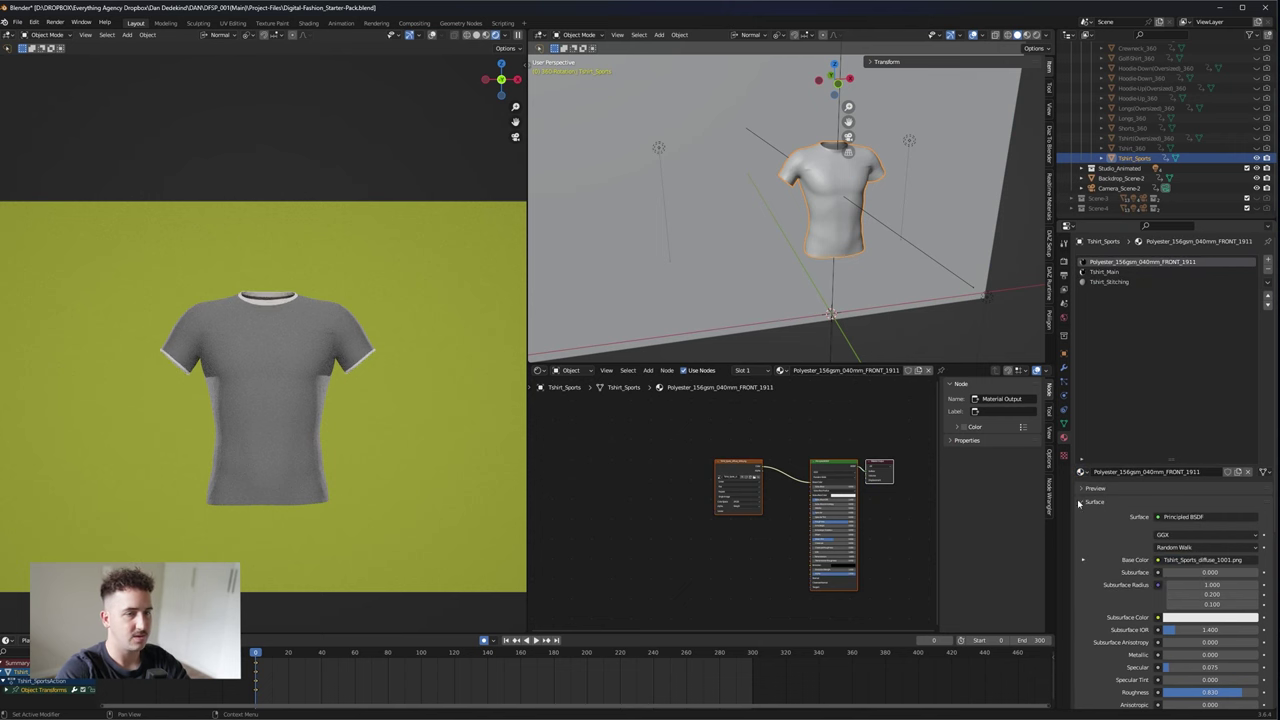
{"action": "left_click", "coordinate": [1080, 472]}
{"action": "type", "text": "tshi"}
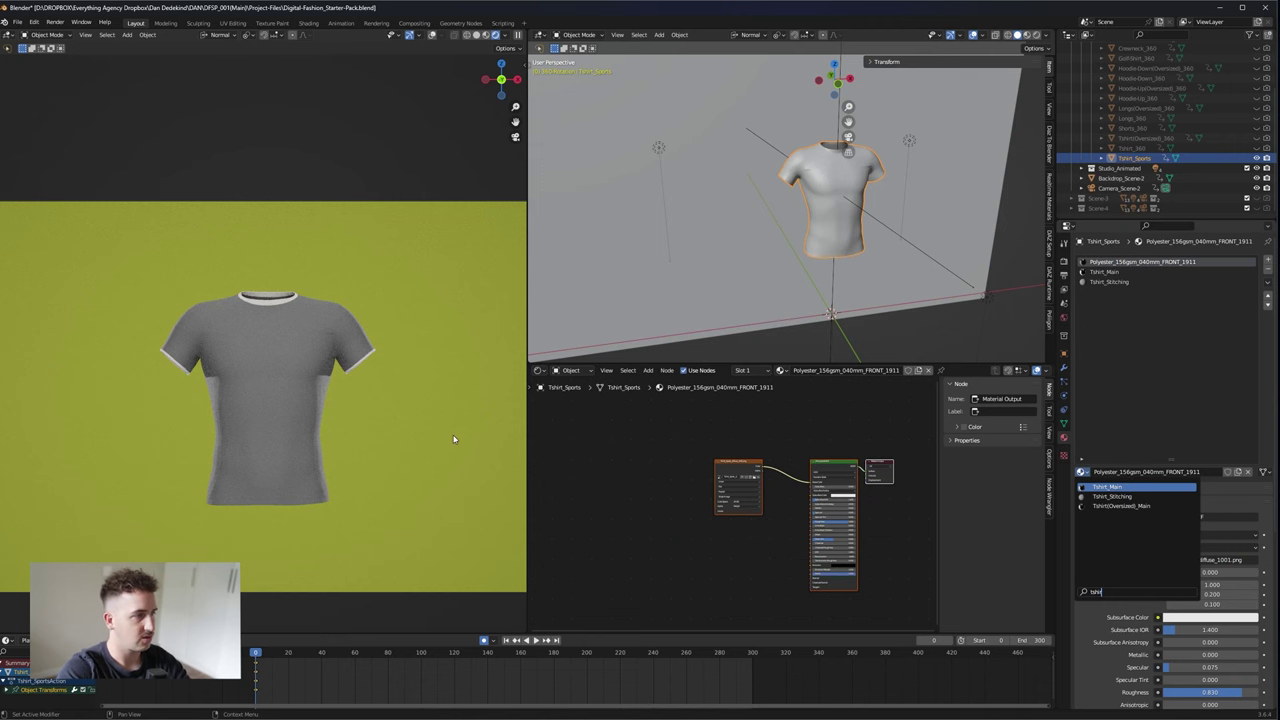
{"action": "key", "text": "Return"}
{"action": "scroll", "coordinate": [328, 396], "scroll_direction": "up", "scroll_amount": 2}
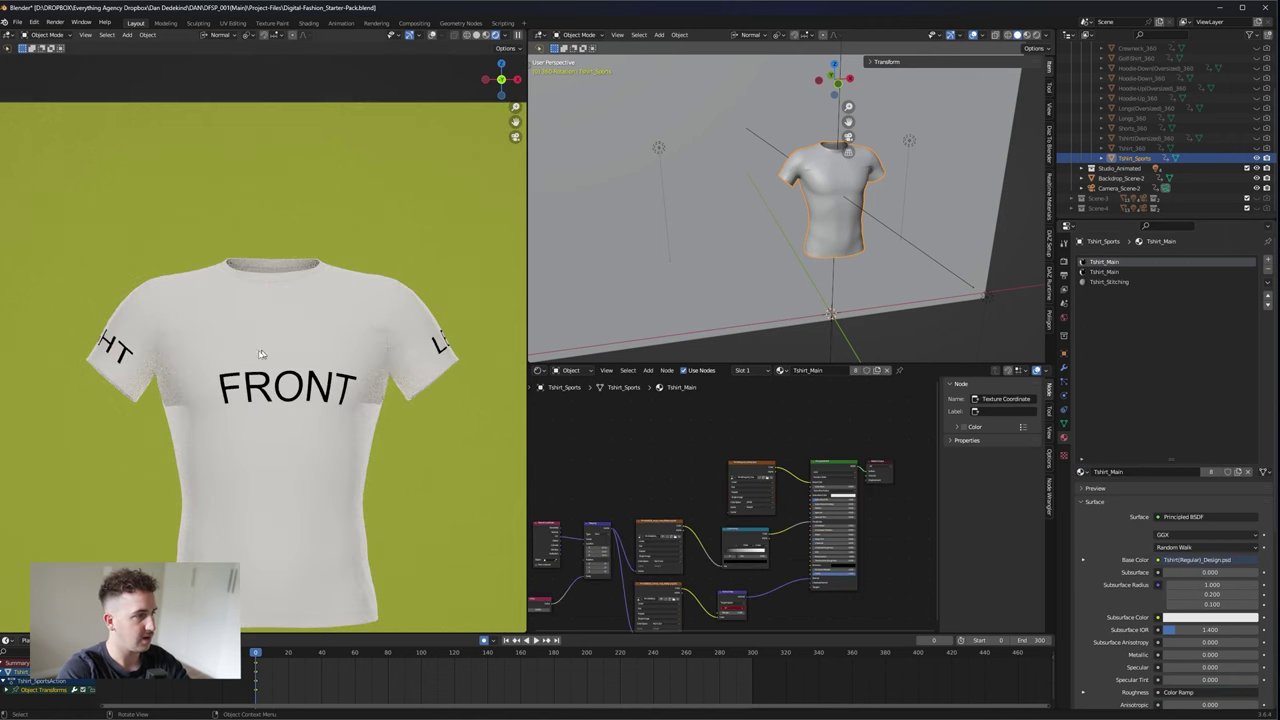
{"action": "scroll", "coordinate": [261, 354], "scroll_direction": "up", "scroll_amount": 3}
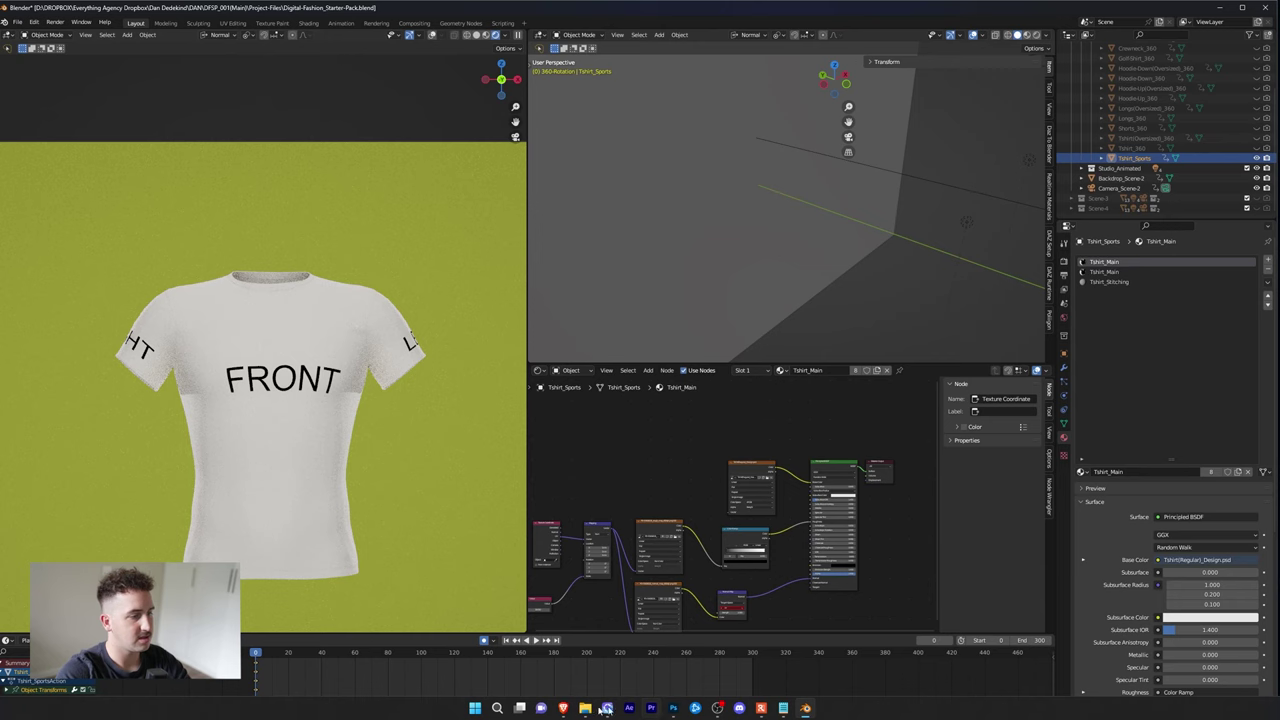
- Open the Tshirt(Regular)_Design PSD from the Garment\Tshirt folder in Photoshop
{"action": "left_click", "coordinate": [586, 708]}
{"action": "left_click", "coordinate": [626, 667]}
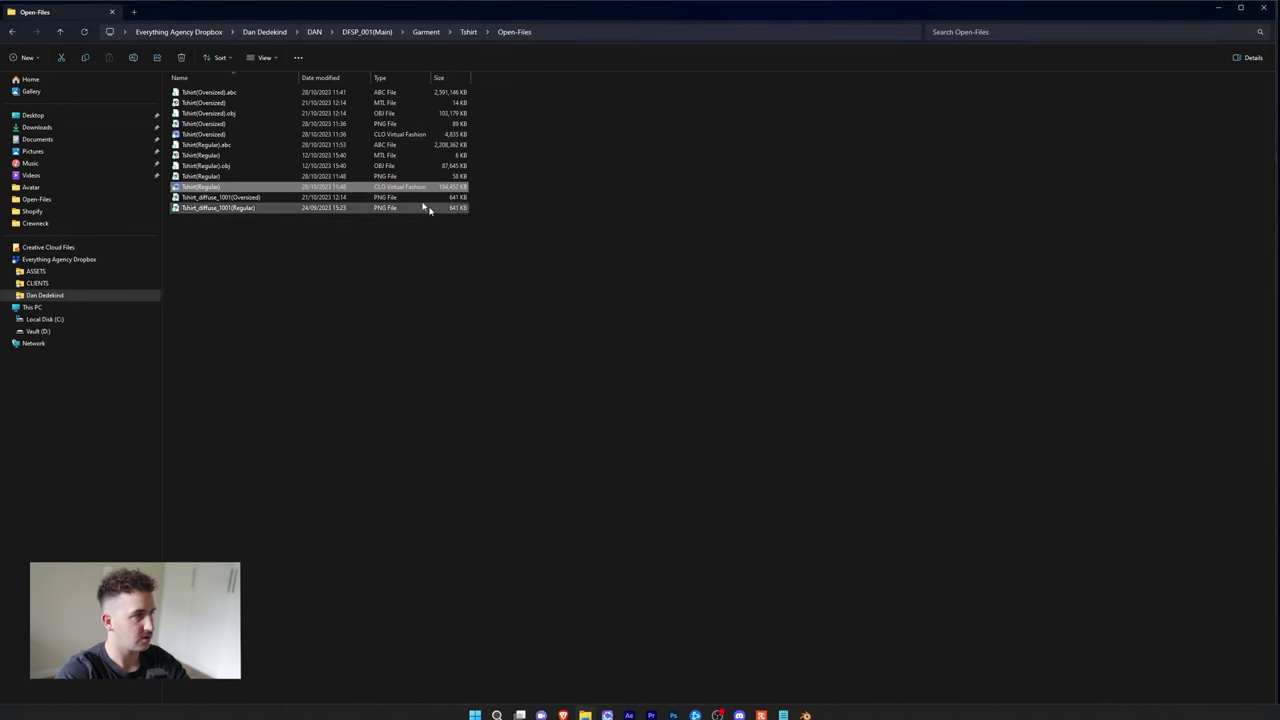
{"action": "left_click", "coordinate": [468, 32]}
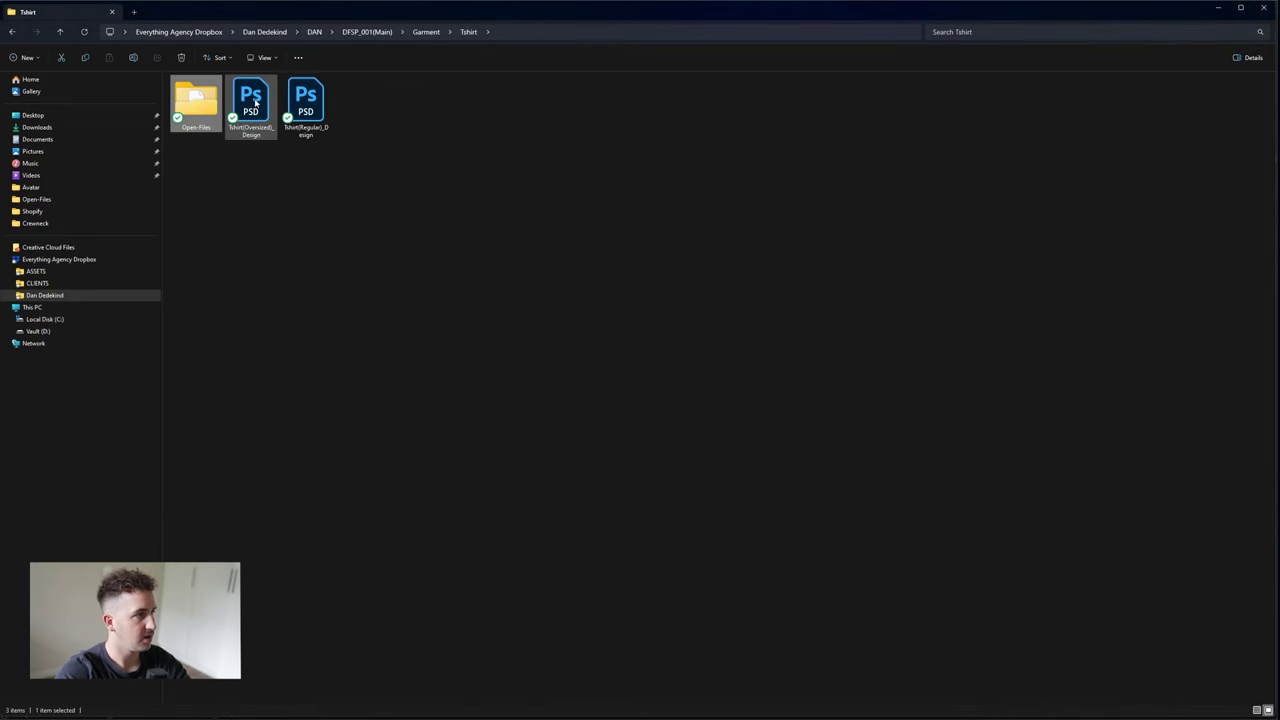
{"action": "double_click", "coordinate": [310, 107]}
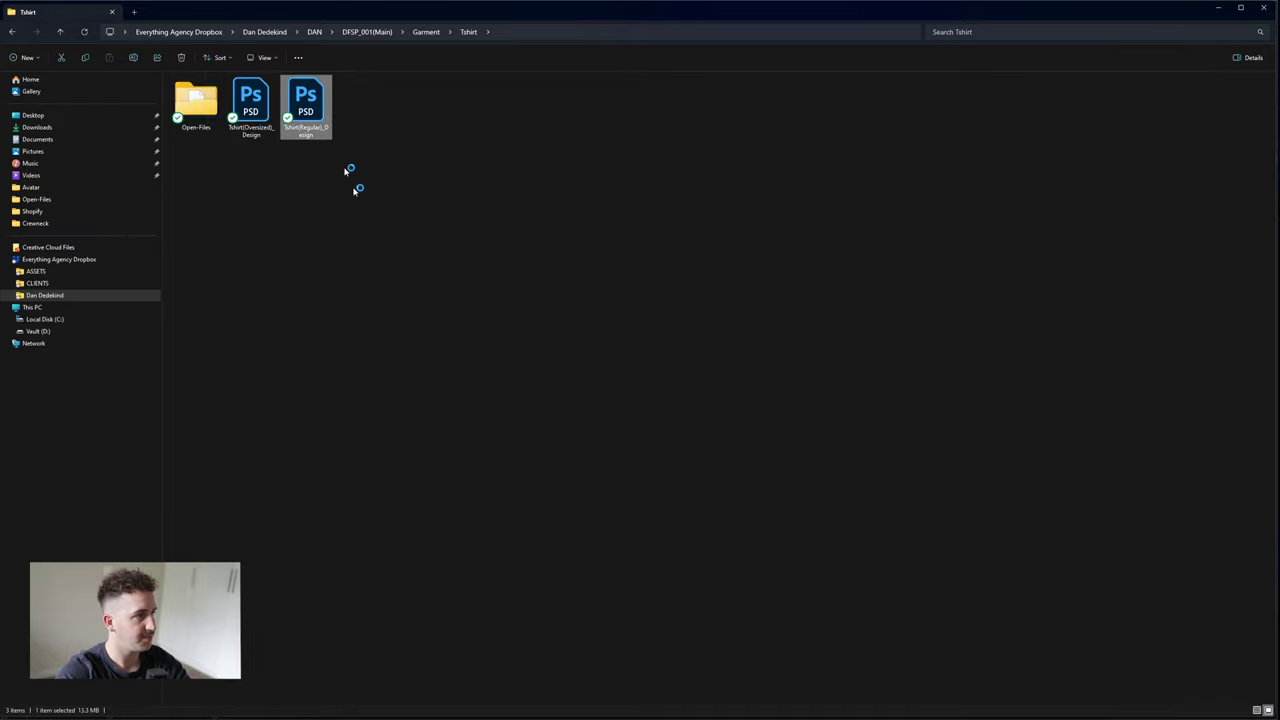
- Copy the ABSTRCT logo layer from Crewneck(Oversized)_Design.psd into the Tshirt(Regular)_Design.psd document
{"action": "left_click", "coordinate": [75, 42]}
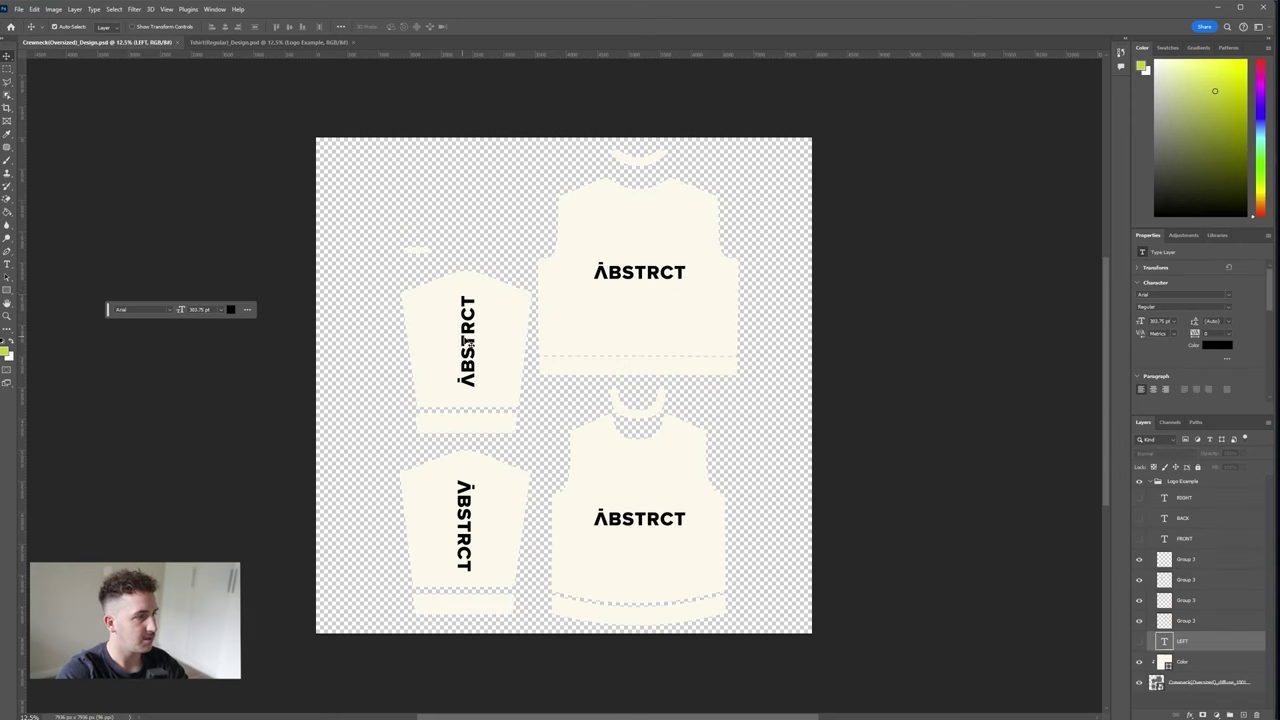
{"action": "left_click", "coordinate": [625, 281]}
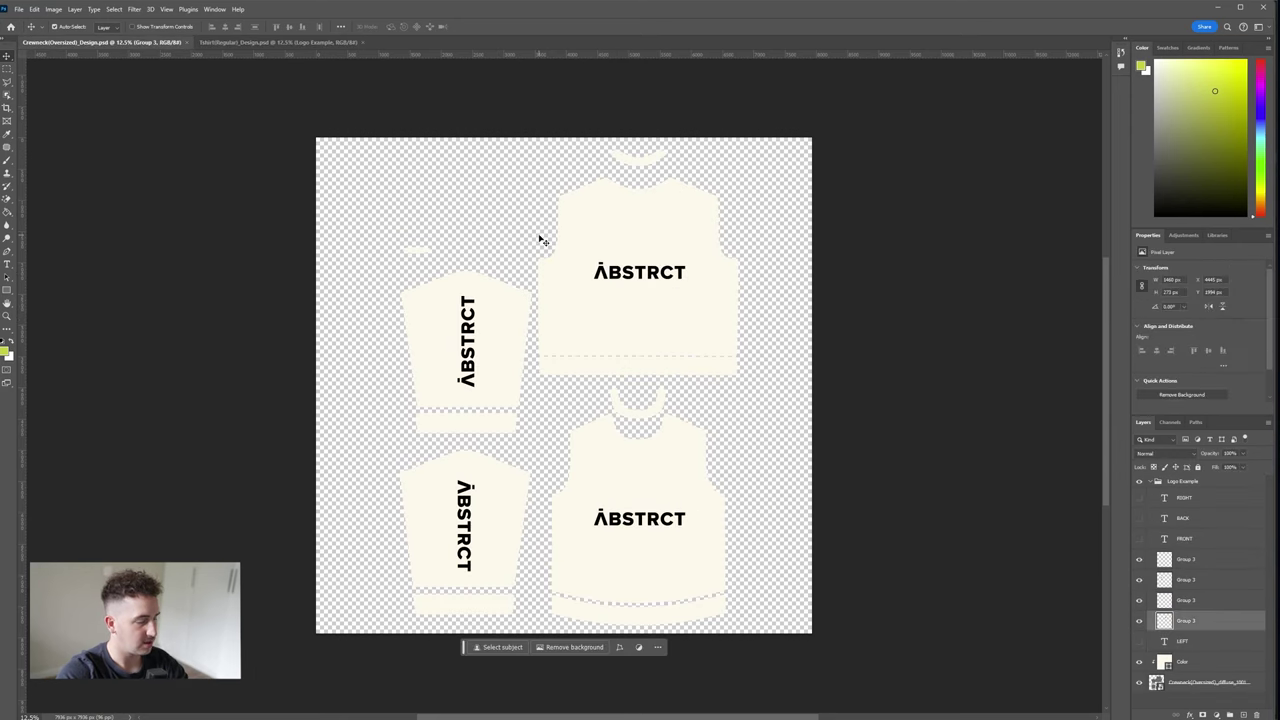
{"action": "left_click_drag", "start_coordinate": [343, 72], "coordinate": [611, 343]}
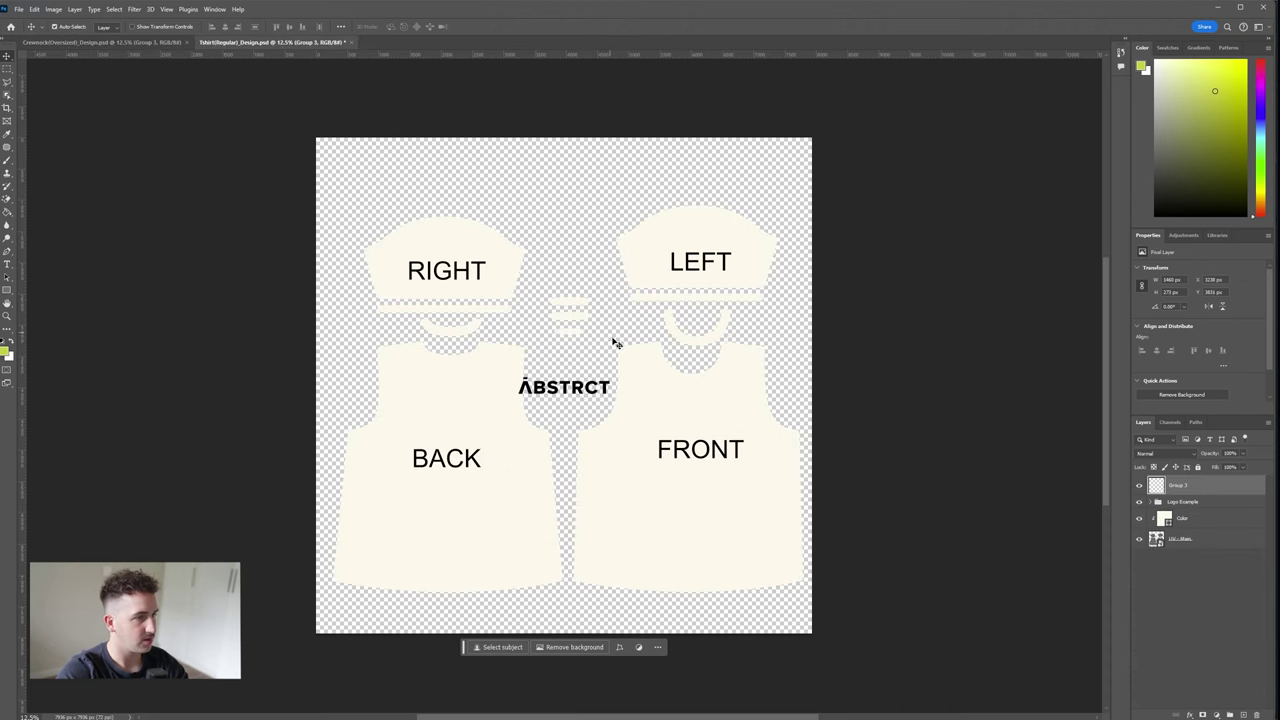
- Place one ABSTRCT logo on the front piece and another on the back piece, and hide the Logo Example group
{"action": "left_click_drag", "start_coordinate": [587, 392], "coordinate": [721, 455], "text": "alt"}
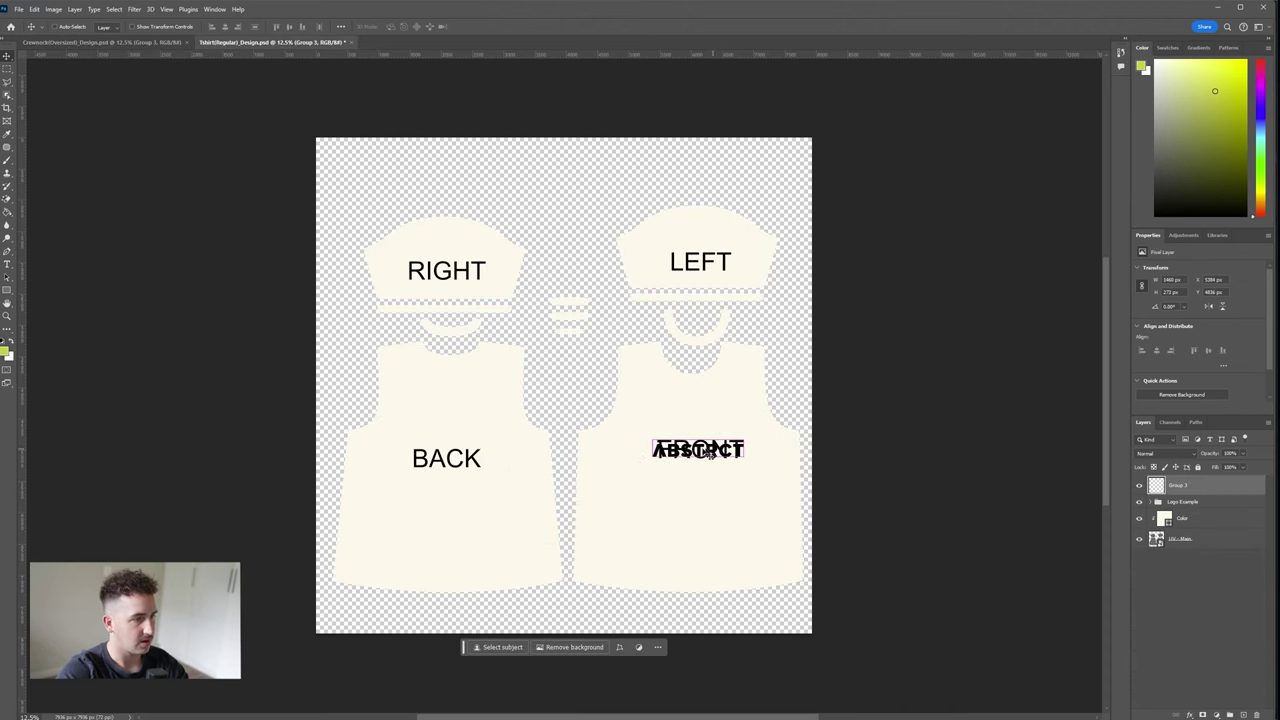
{"action": "left_click_drag", "start_coordinate": [568, 393], "coordinate": [451, 456]}
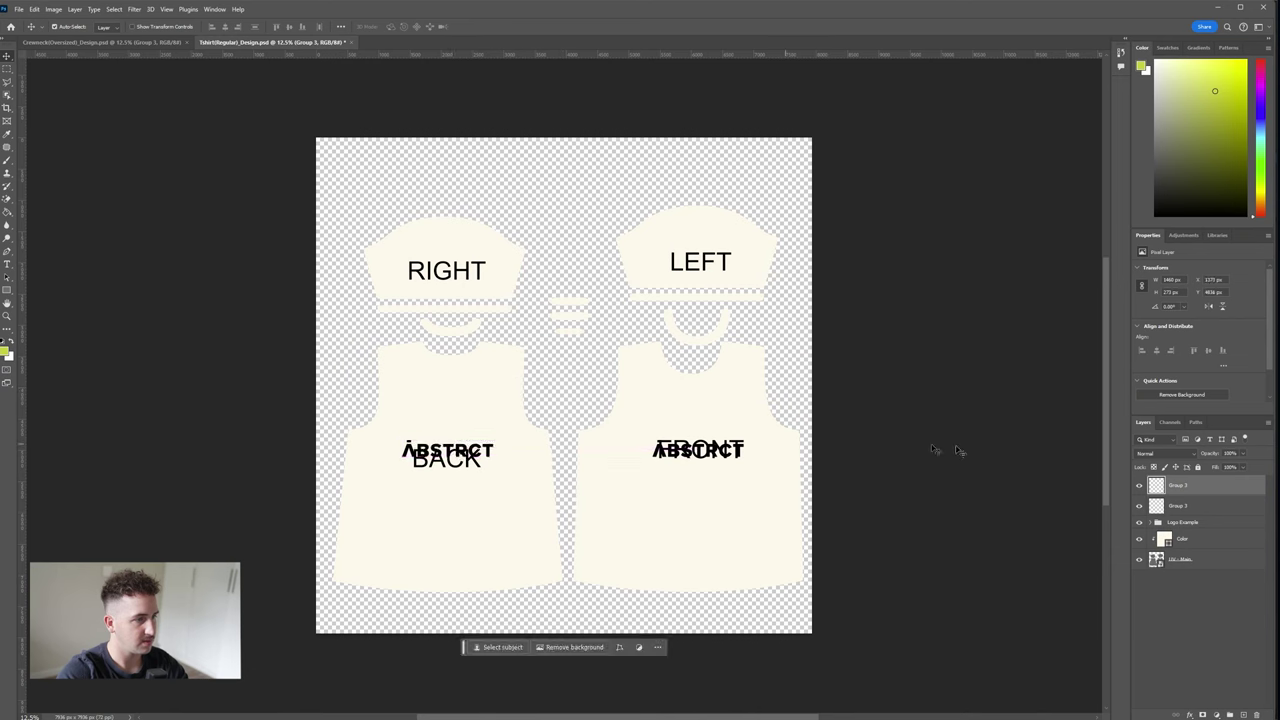
{"action": "left_click", "coordinate": [1138, 523]}
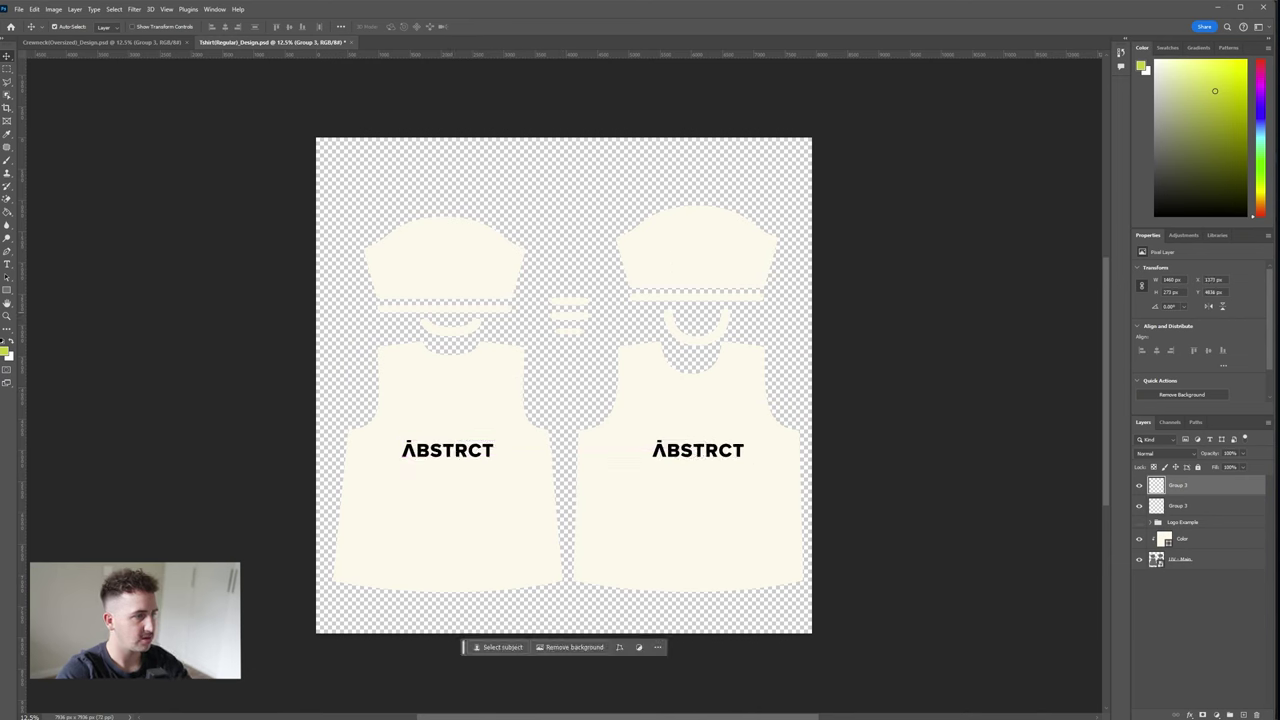
- Save the T-shirt design, switch to Blender, and toggle the camera view to Material Preview and back to Rendered shading
{"action": "left_click", "coordinate": [14, 10]}
{"action": "left_click", "coordinate": [47, 124]}
{"action": "key", "text": "alt+Tab"}
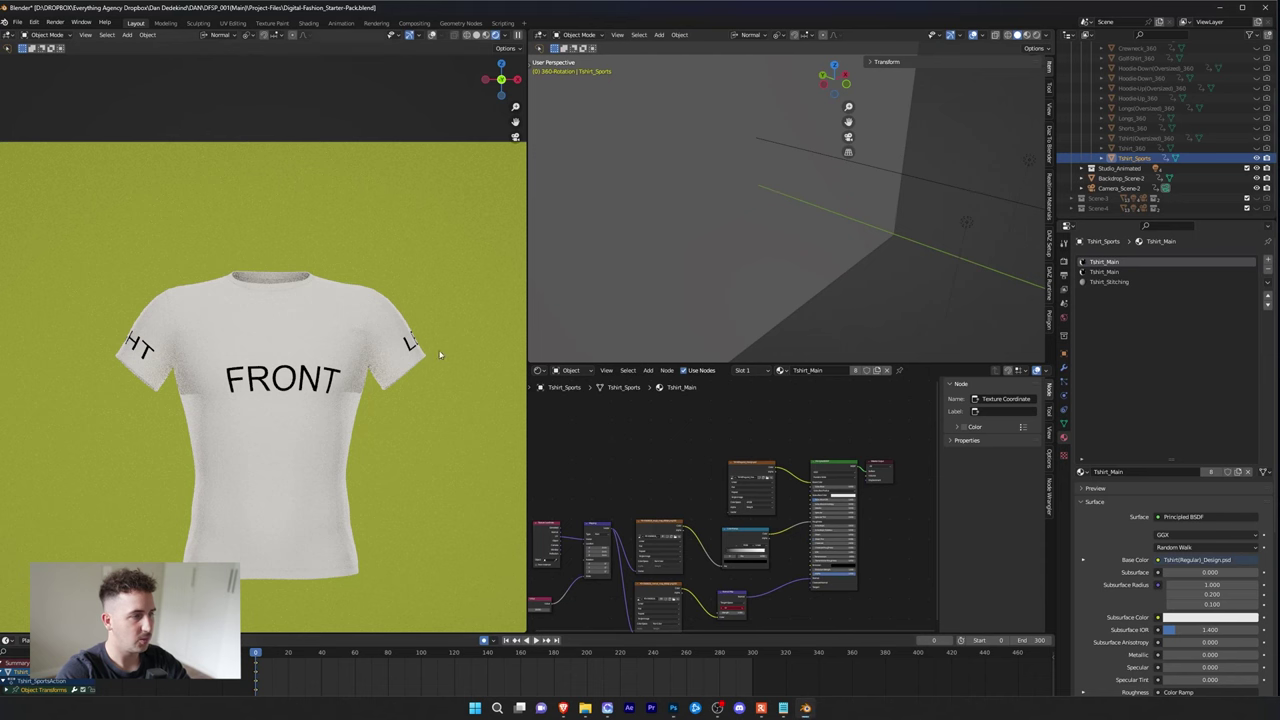
{"action": "left_click", "coordinate": [494, 35]}
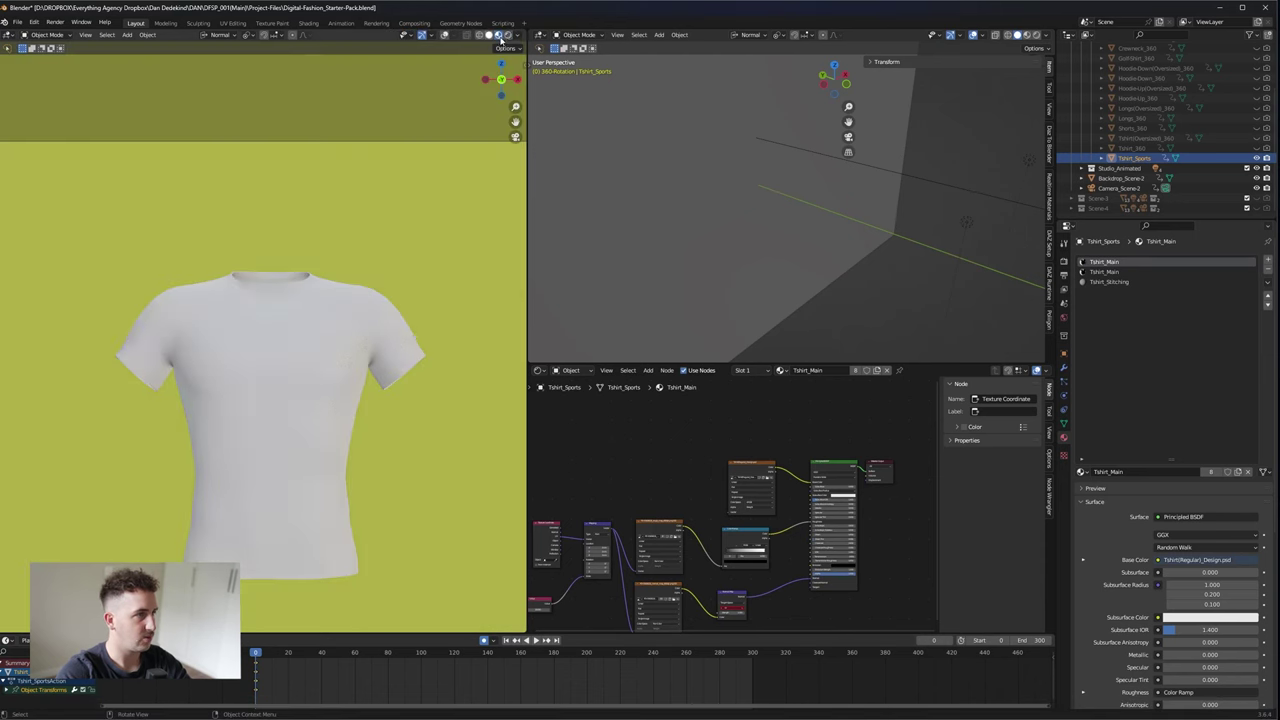
{"action": "left_click", "coordinate": [508, 35]}
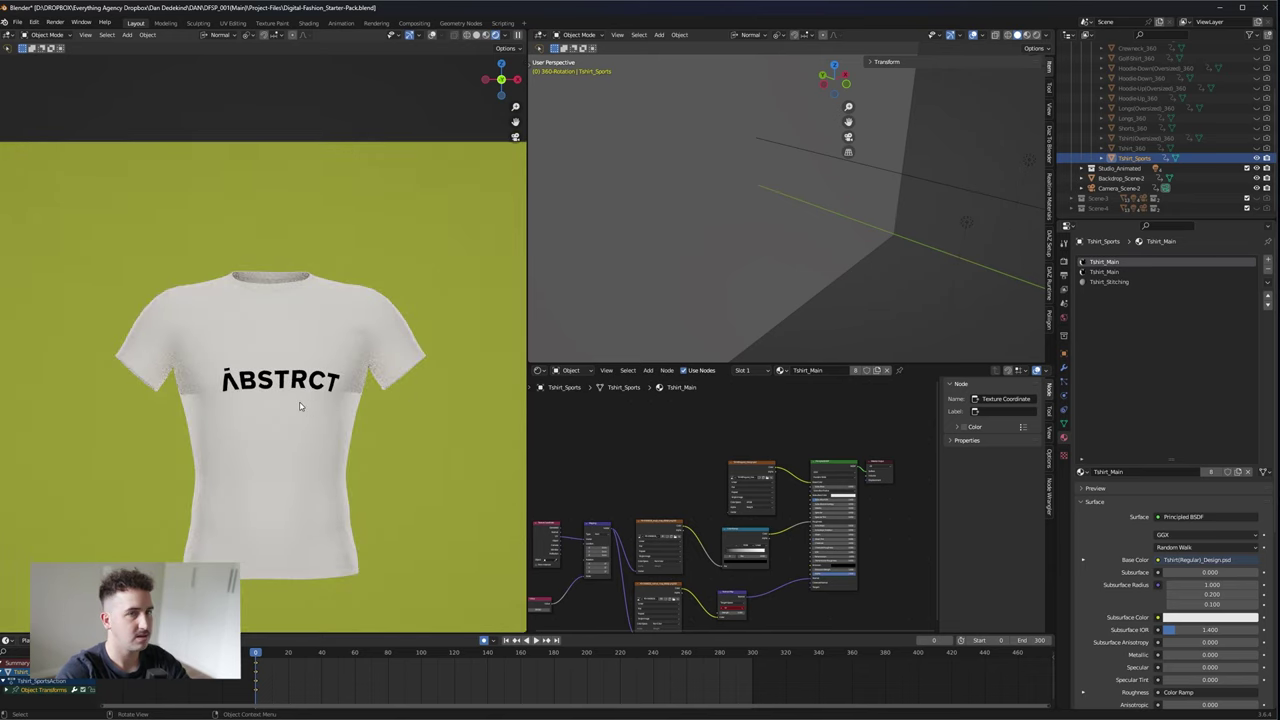
- Set the Normal Map node's UV map in Tshirt_Main to UVMap and inspect the fabric up close
{"action": "scroll", "coordinate": [288, 404], "scroll_direction": "up", "scroll_amount": 4}
{"action": "scroll", "coordinate": [806, 508], "scroll_direction": "up", "scroll_amount": 4}
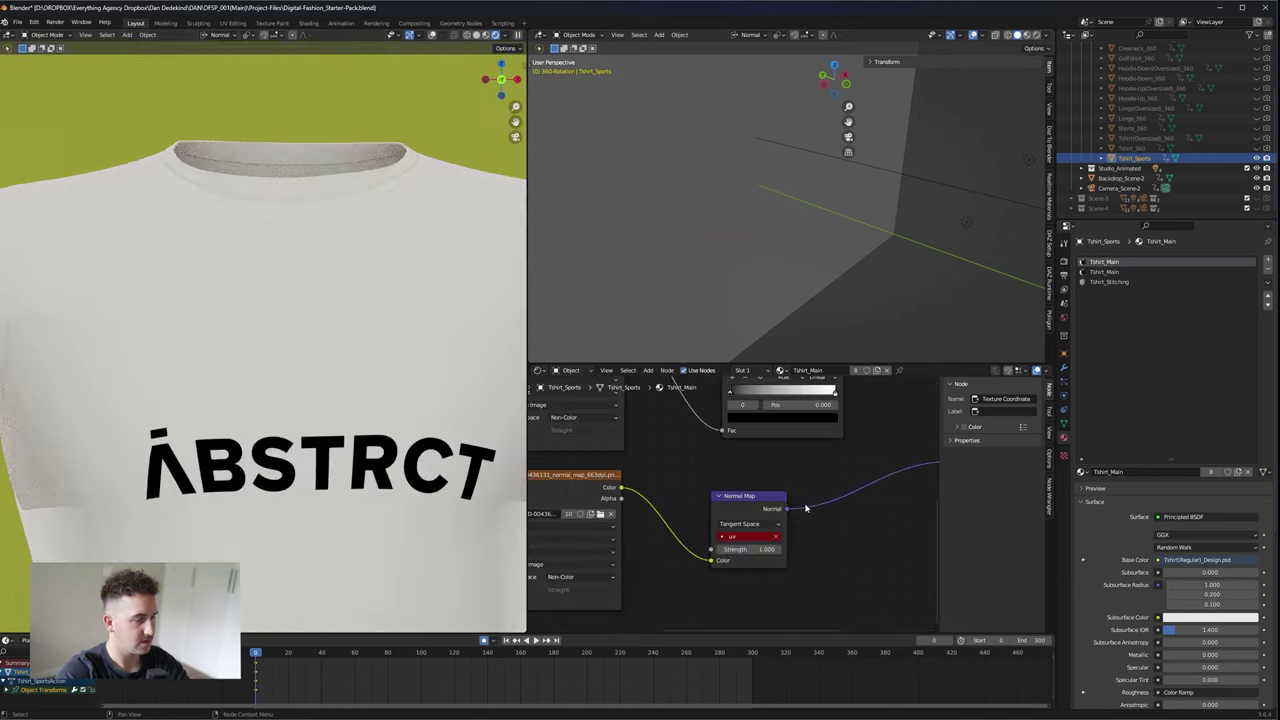
{"action": "left_click", "coordinate": [741, 538]}
{"action": "key", "text": "Return"}
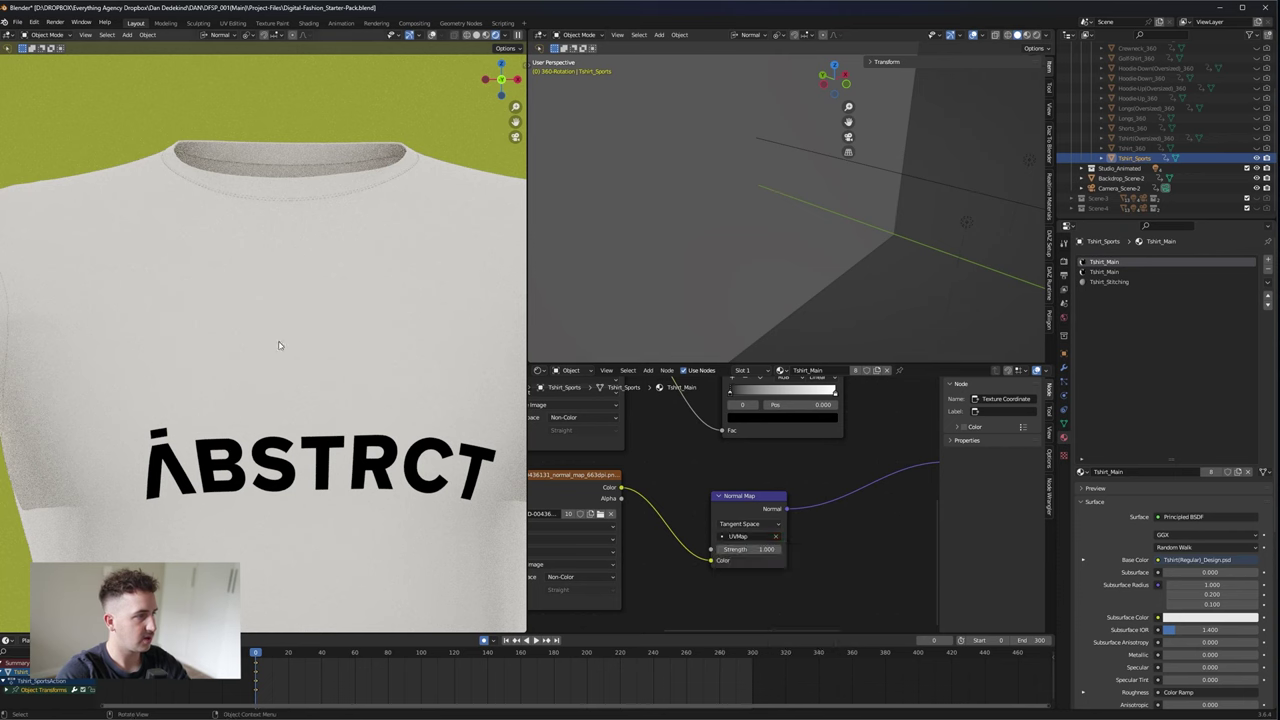
{"action": "scroll", "coordinate": [263, 324], "scroll_direction": "up", "scroll_amount": 3}
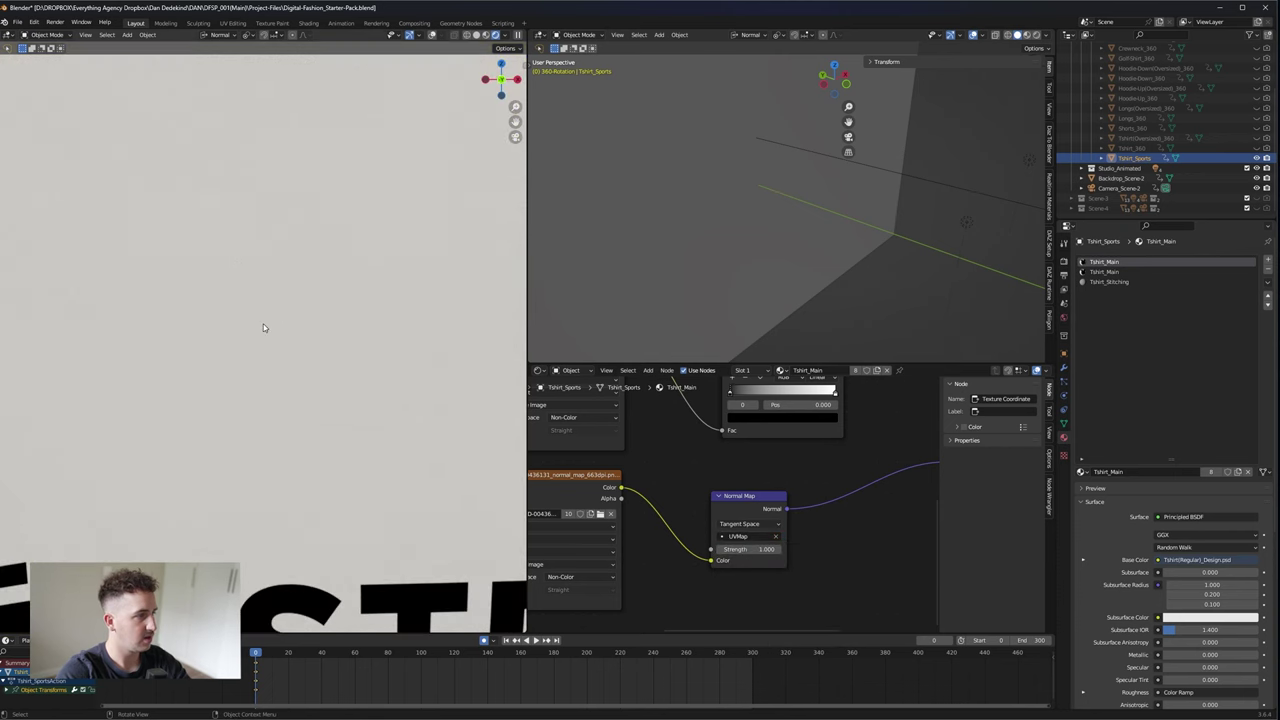
{"action": "scroll", "coordinate": [276, 329], "scroll_direction": "down", "scroll_amount": 5}
{"action": "scroll", "coordinate": [276, 329], "scroll_direction": "down", "scroll_amount": 4}
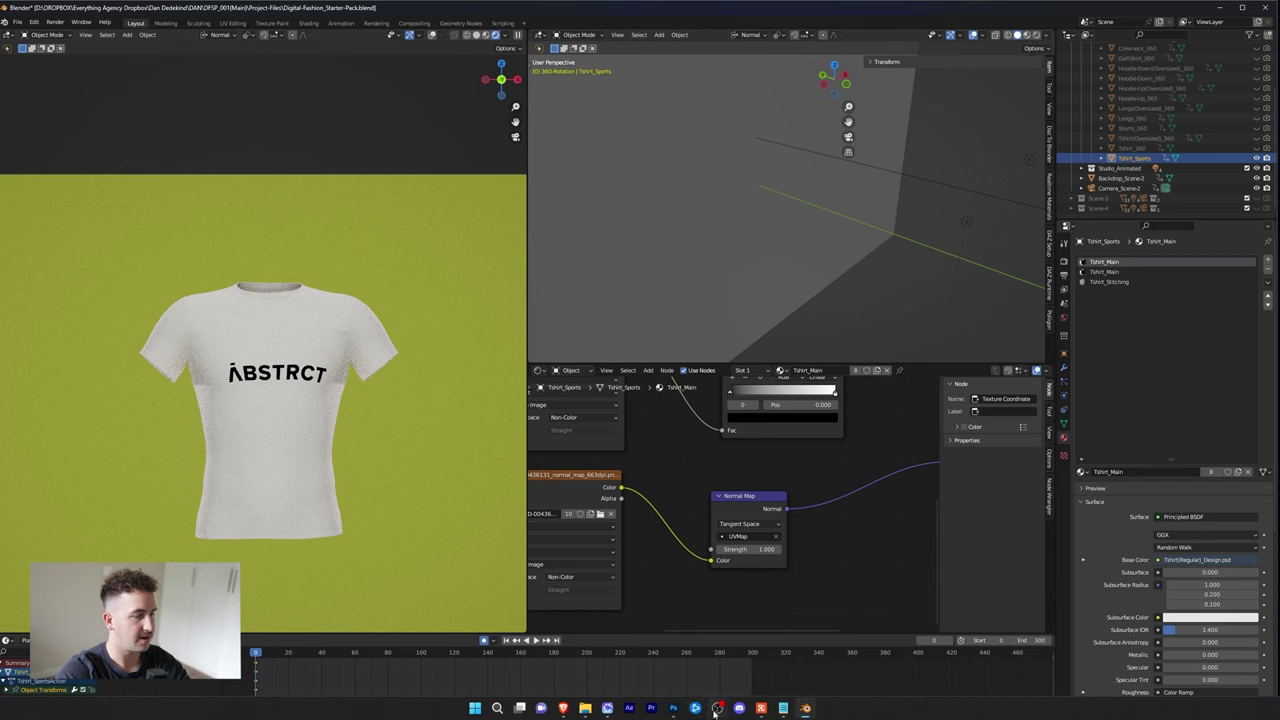
- Switch to the garment design software and reopen the Tshirt(Regular) project from the Tshirt\Open-Files folder
{"action": "mouse_move", "coordinate": [715, 711]}
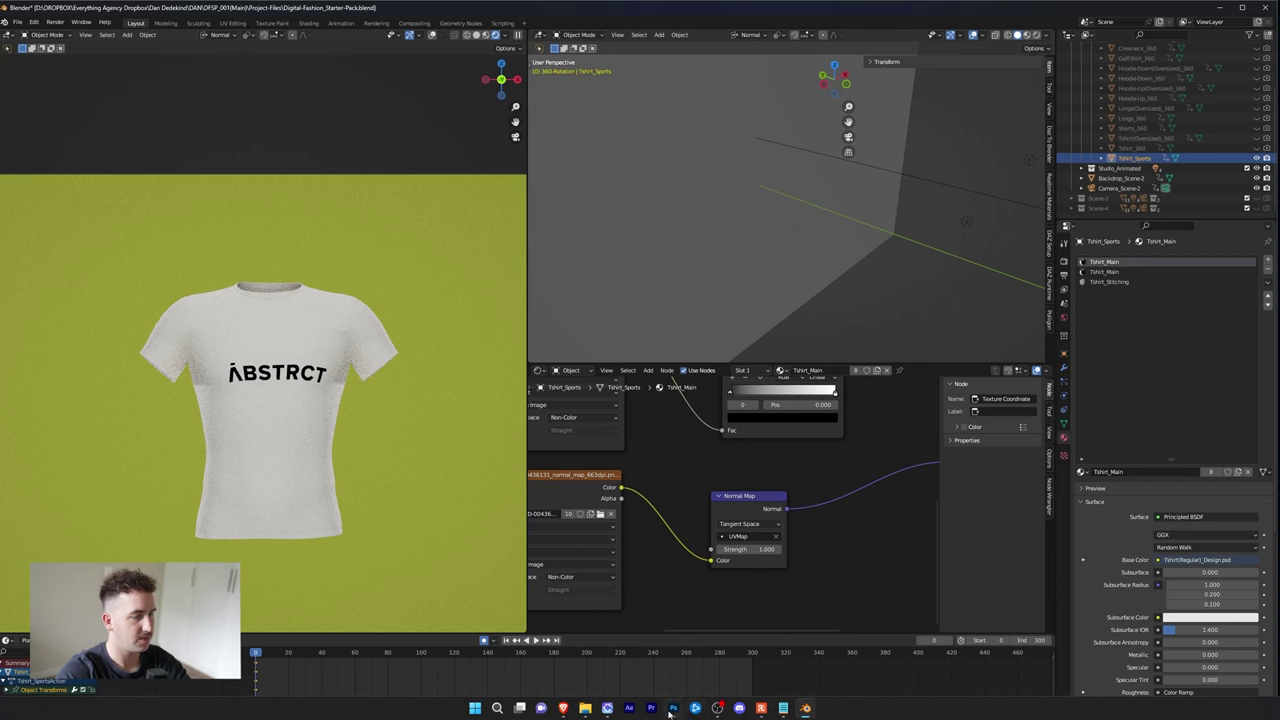
{"action": "left_click", "coordinate": [672, 710]}
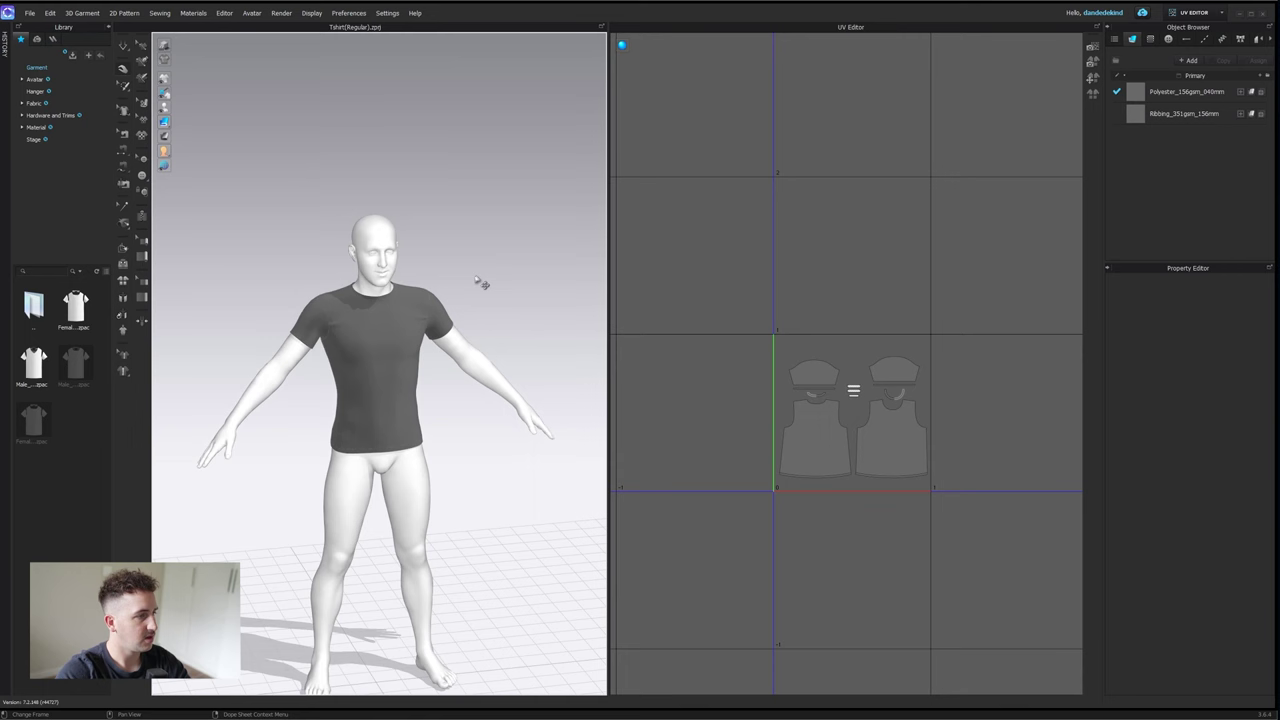
{"action": "left_click", "coordinate": [28, 14]}
{"action": "mouse_move", "coordinate": [88, 47]}
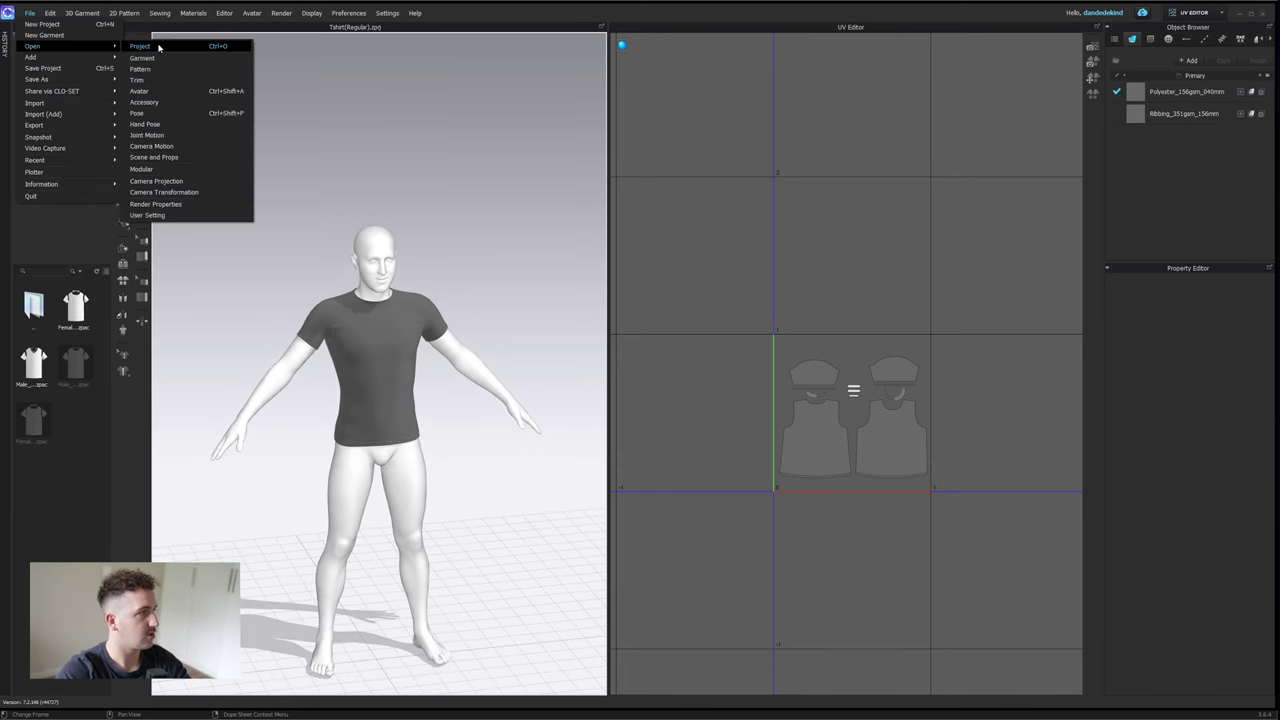
{"action": "left_click", "coordinate": [158, 47]}
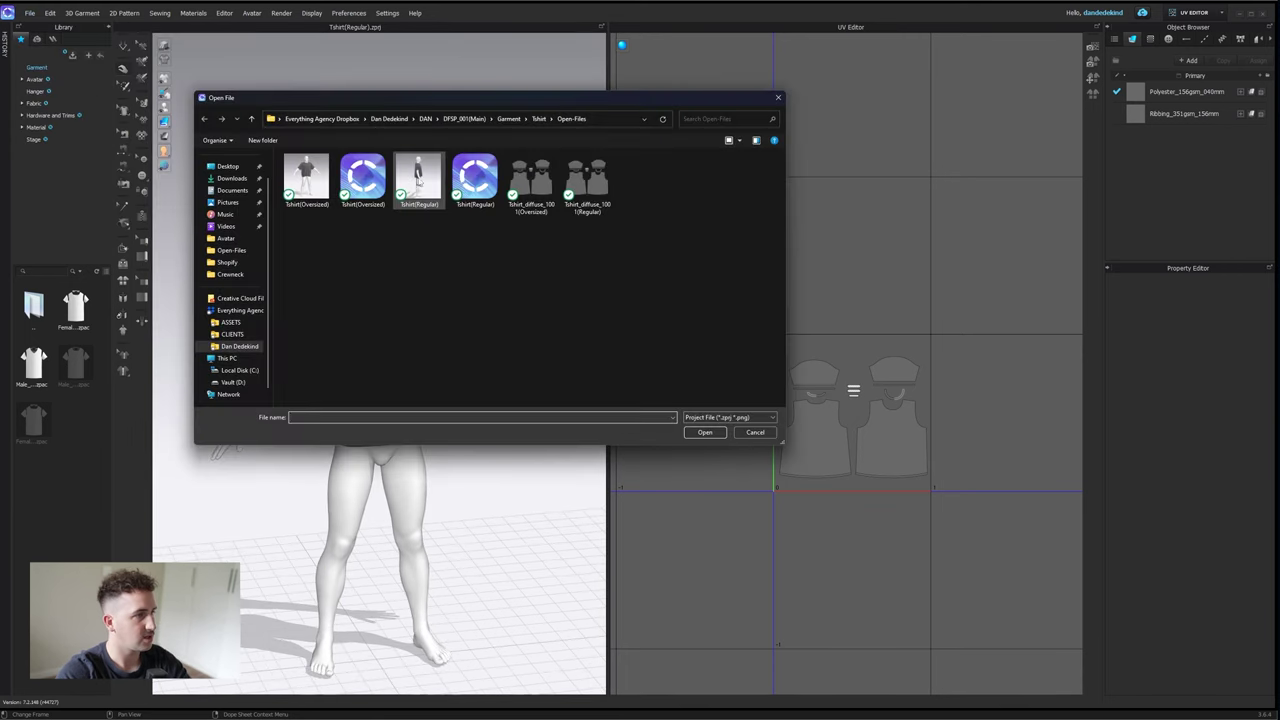
{"action": "left_click", "coordinate": [475, 180]}
{"action": "left_click", "coordinate": [703, 434]}
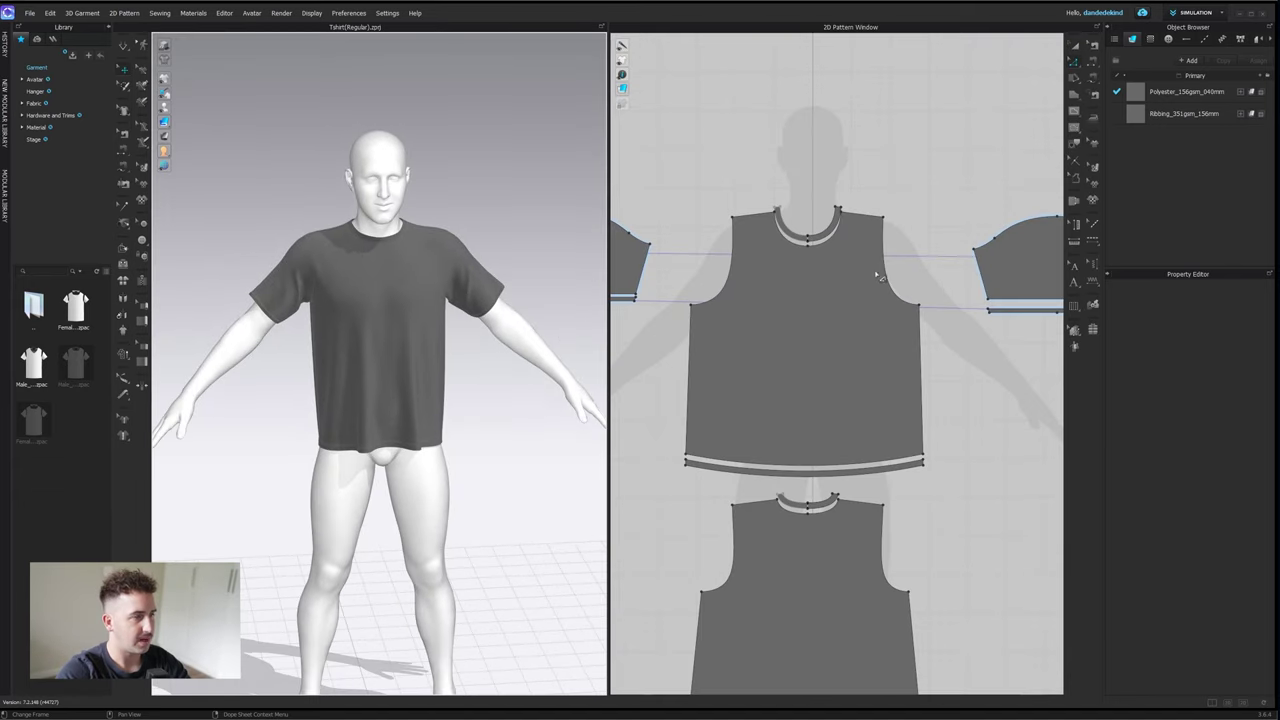
- Draw an internal line about 568 mm long down the centre of the upper body pattern, from neckline to hem seam
{"action": "scroll", "coordinate": [822, 257], "scroll_direction": "down", "scroll_amount": 2}
{"action": "scroll", "coordinate": [822, 258], "scroll_direction": "up", "scroll_amount": 3}
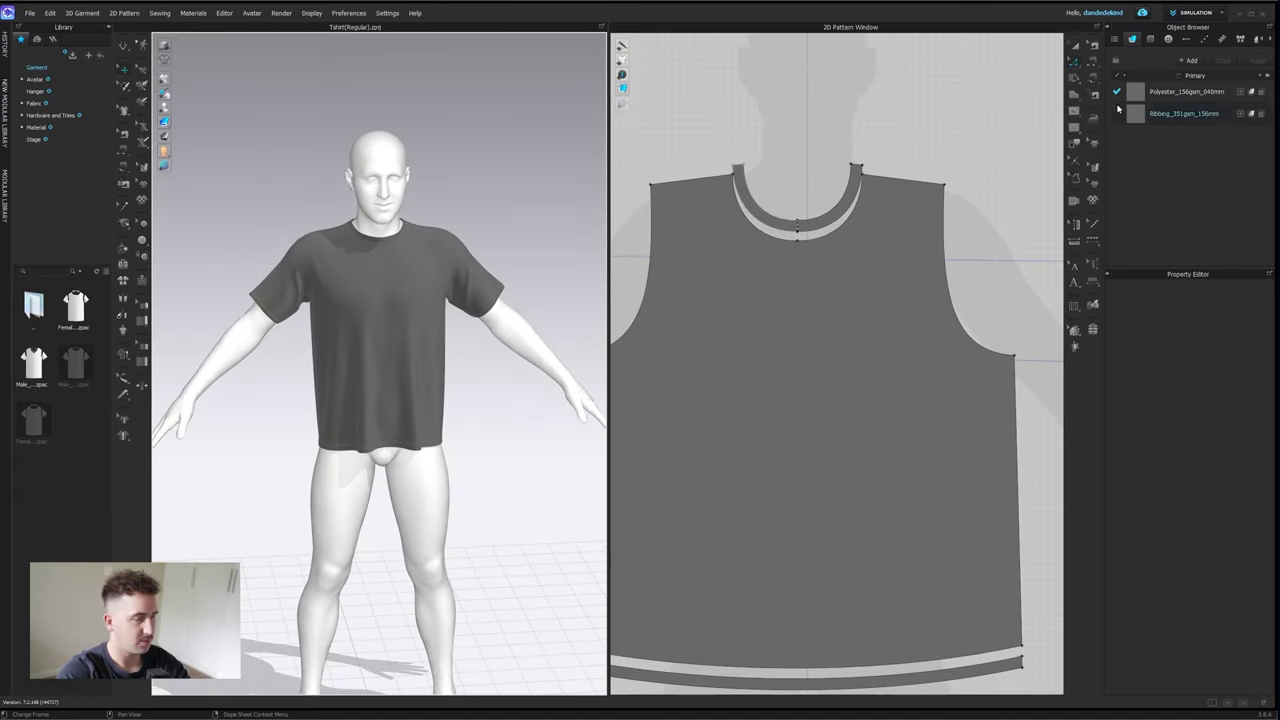
{"action": "left_click", "coordinate": [1074, 108]}
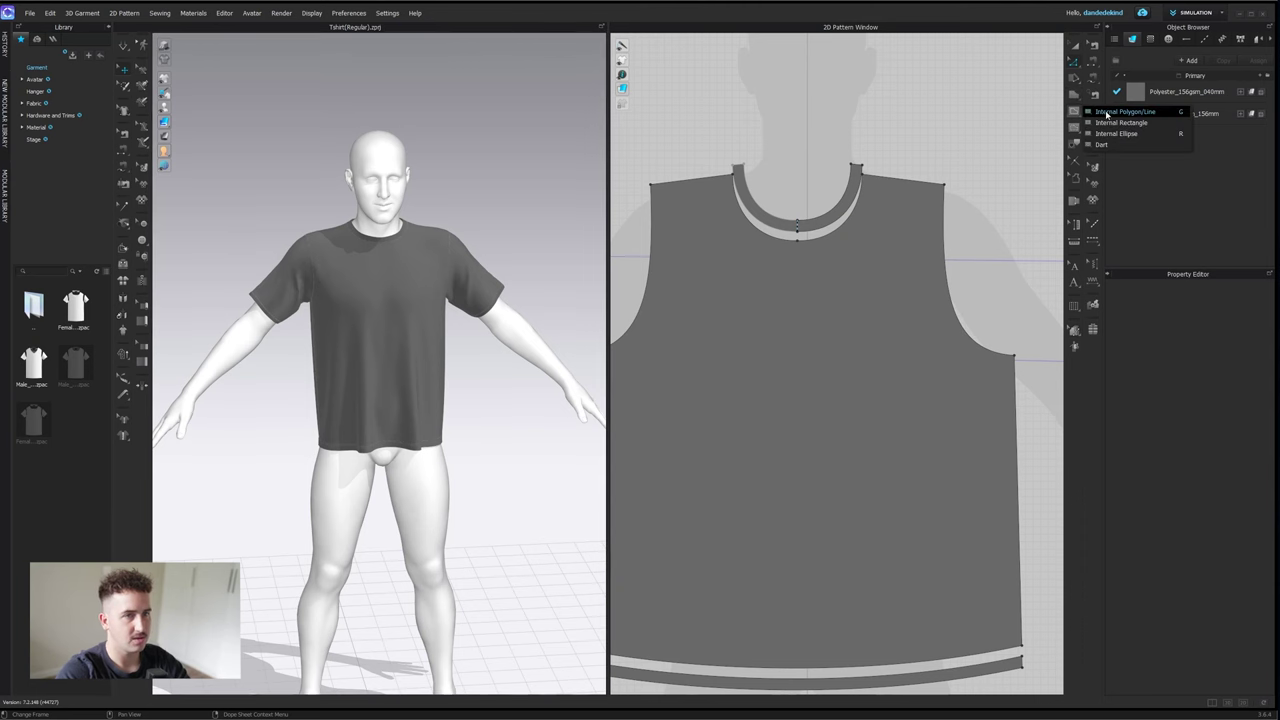
{"action": "left_click", "coordinate": [1133, 113]}
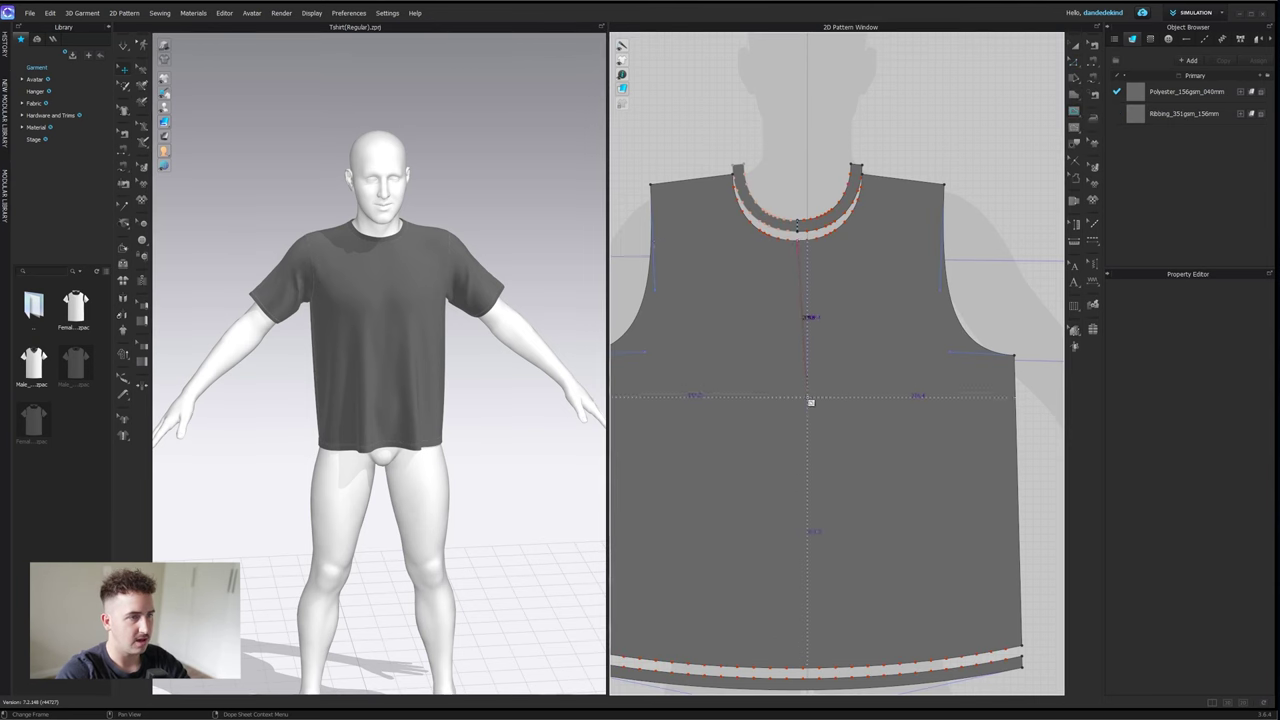
{"action": "middle_click_drag", "start_coordinate": [806, 464], "coordinate": [804, 314]}
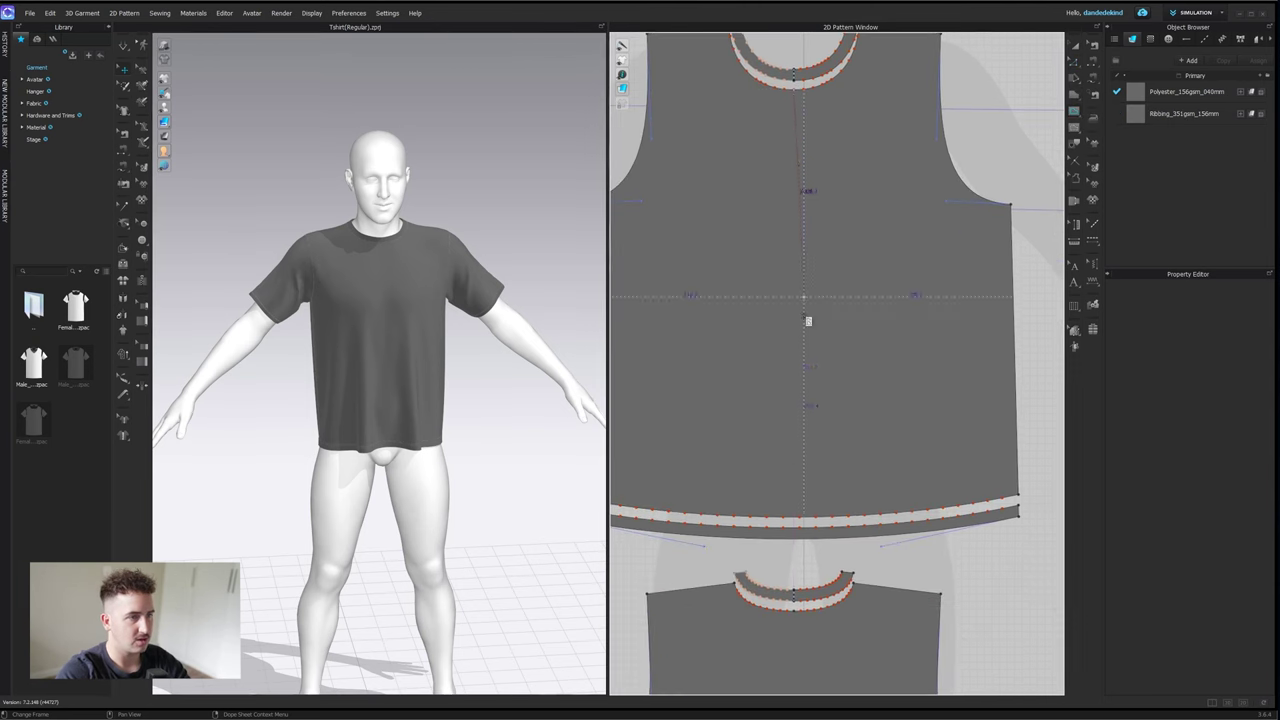
{"action": "left_click", "coordinate": [795, 517]}
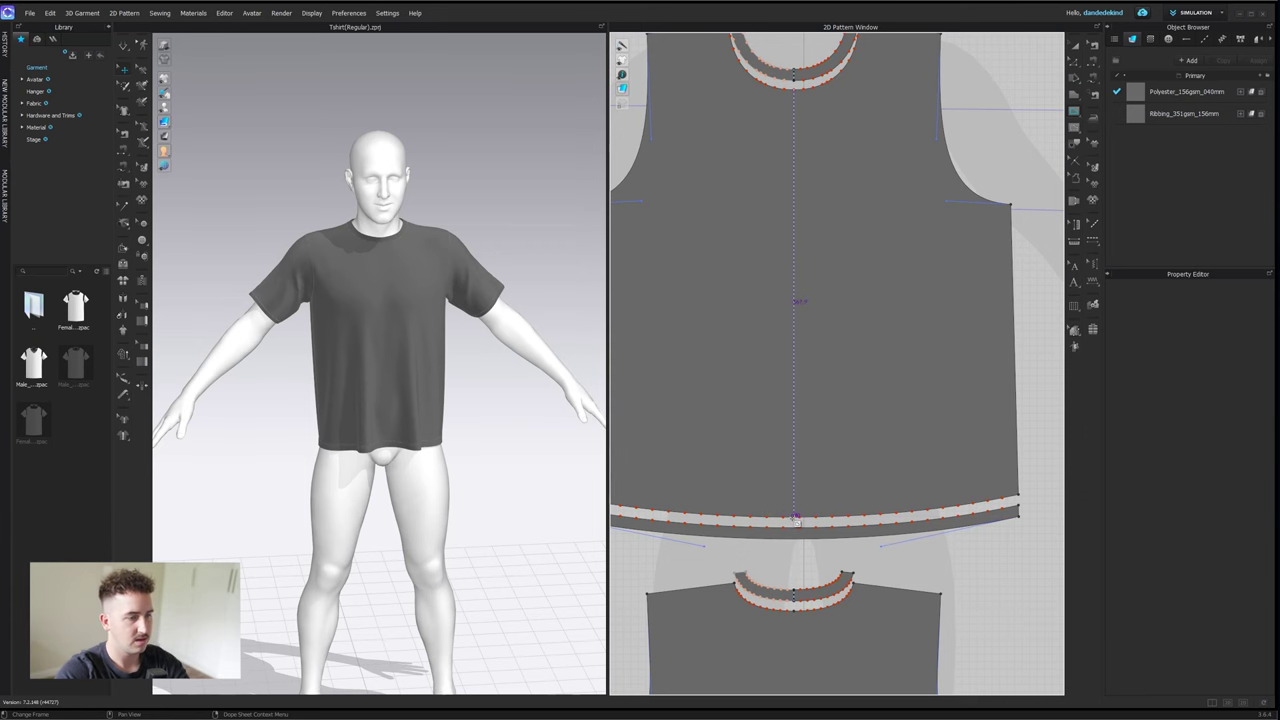
{"action": "double_click", "coordinate": [795, 517]}
{"action": "middle_click_drag", "start_coordinate": [803, 530], "coordinate": [803, 434]}
{"action": "scroll", "coordinate": [803, 433], "scroll_direction": "down", "scroll_amount": 2}
{"action": "scroll", "coordinate": [802, 433], "scroll_direction": "up", "scroll_amount": 7}
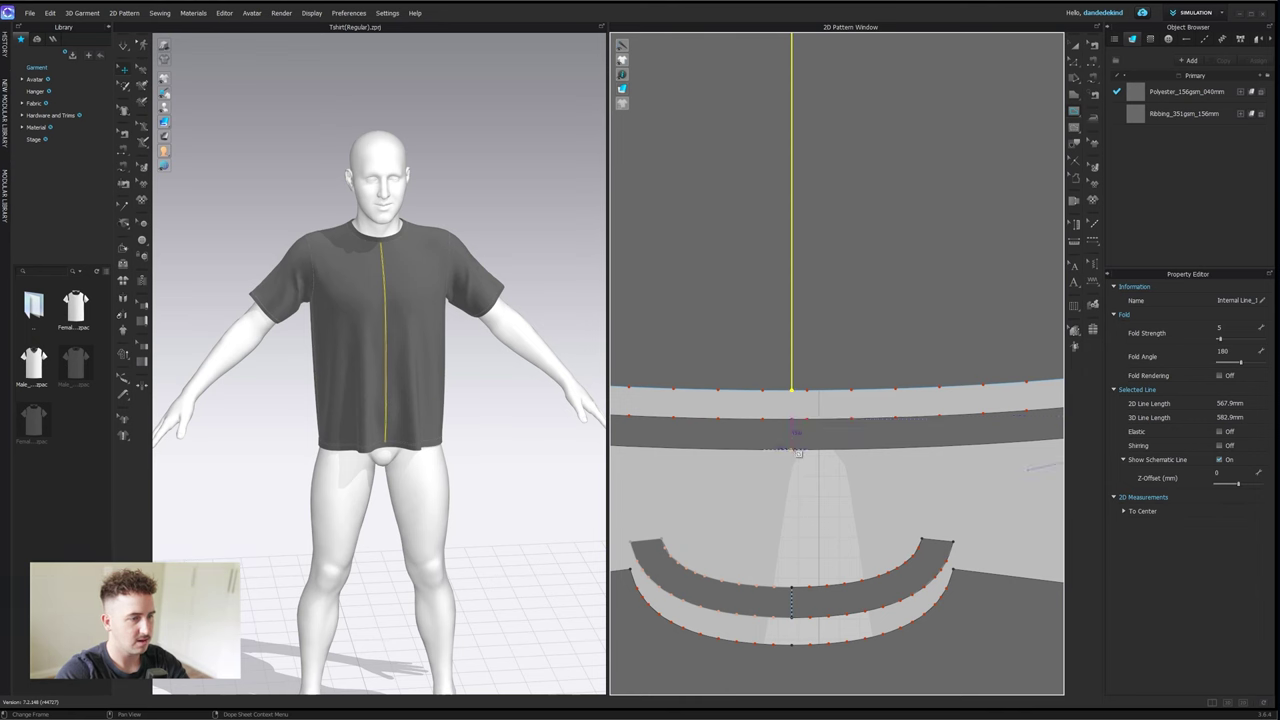
- Draw a 15 mm internal line across the hem band's centre and cut the front body and hem in two along their centre lines
{"action": "double_click", "coordinate": [797, 451]}
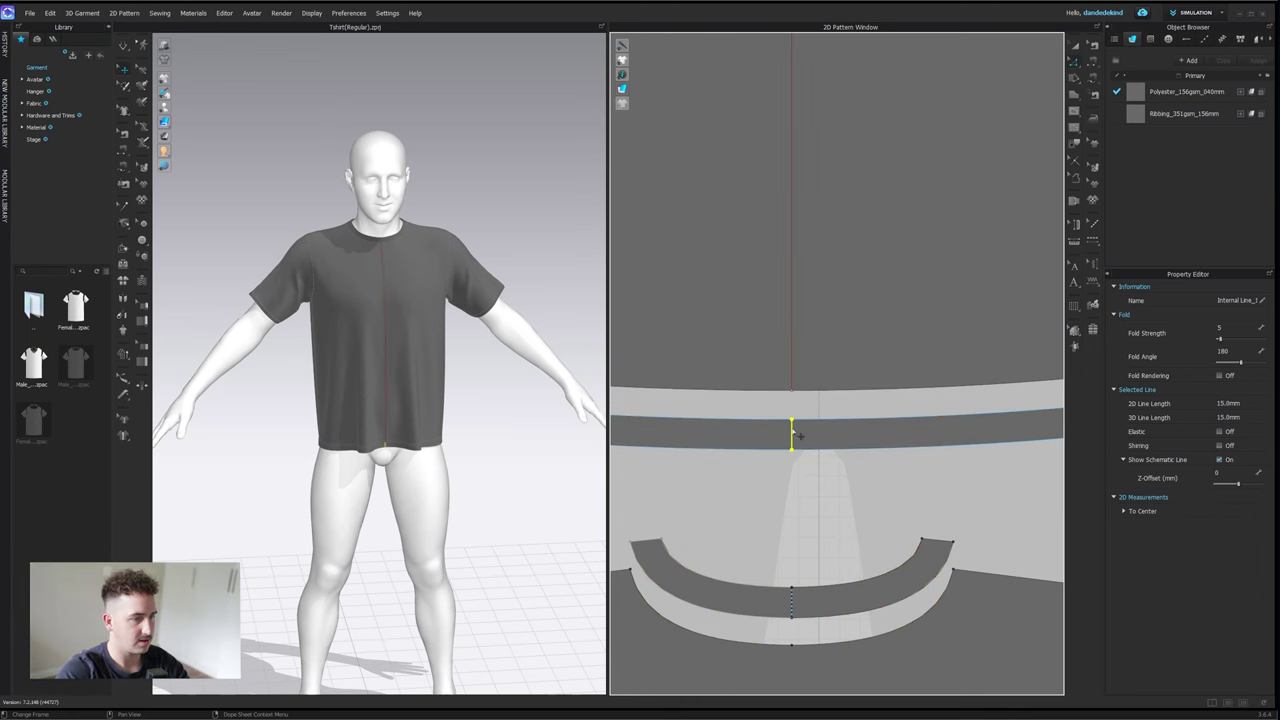
{"action": "left_click", "coordinate": [791, 298]}
{"action": "middle_click_drag", "start_coordinate": [808, 250], "coordinate": [837, 626]}
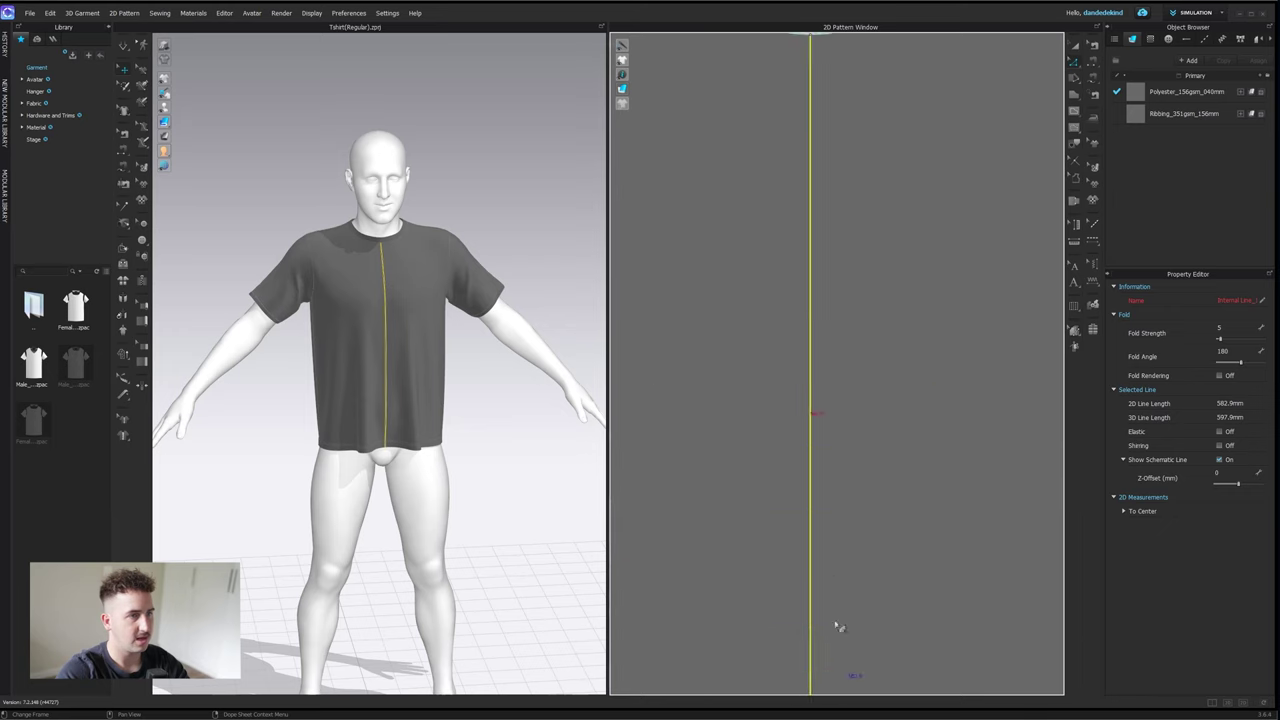
{"action": "scroll", "coordinate": [830, 600], "scroll_direction": "down", "scroll_amount": 6}
{"action": "scroll", "coordinate": [856, 258], "scroll_direction": "down", "scroll_amount": 2}
{"action": "scroll", "coordinate": [848, 288], "scroll_direction": "up", "scroll_amount": 3}
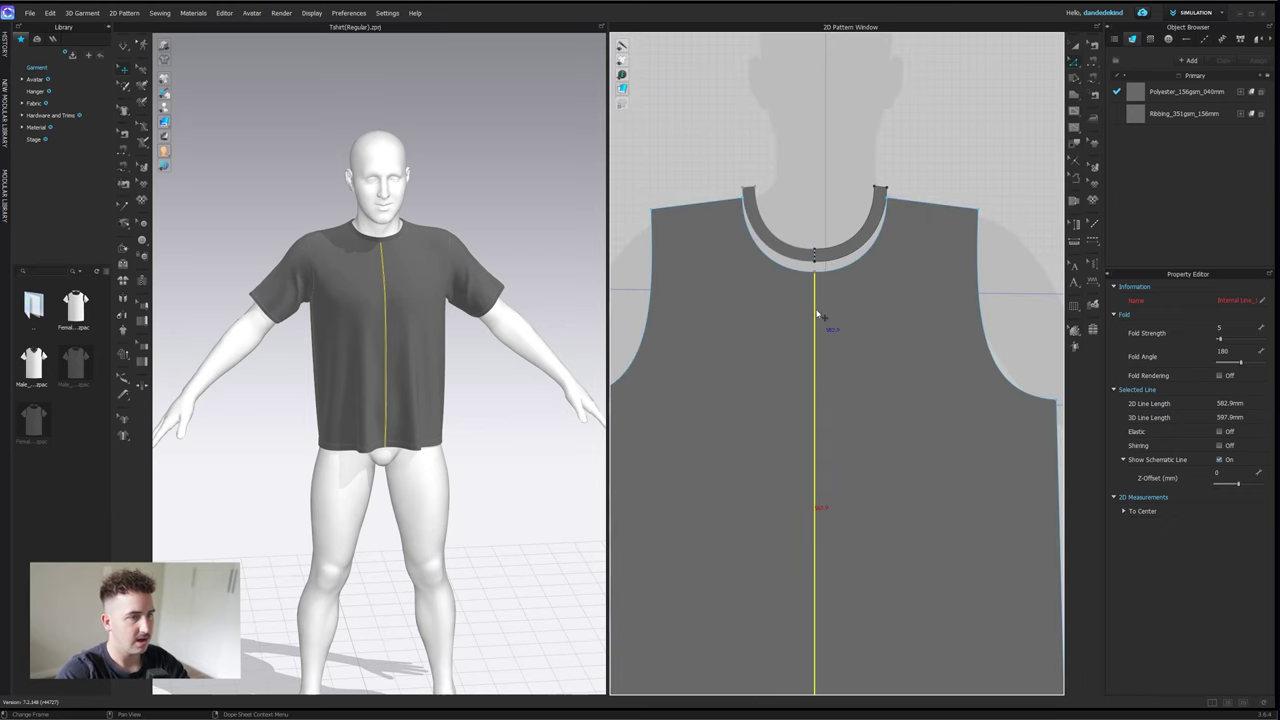
{"action": "right_click", "coordinate": [817, 314]}
{"action": "left_click", "coordinate": [850, 421]}
- Cut the front collar band in two along its centre line
{"action": "scroll", "coordinate": [825, 270], "scroll_direction": "down", "scroll_amount": 3}
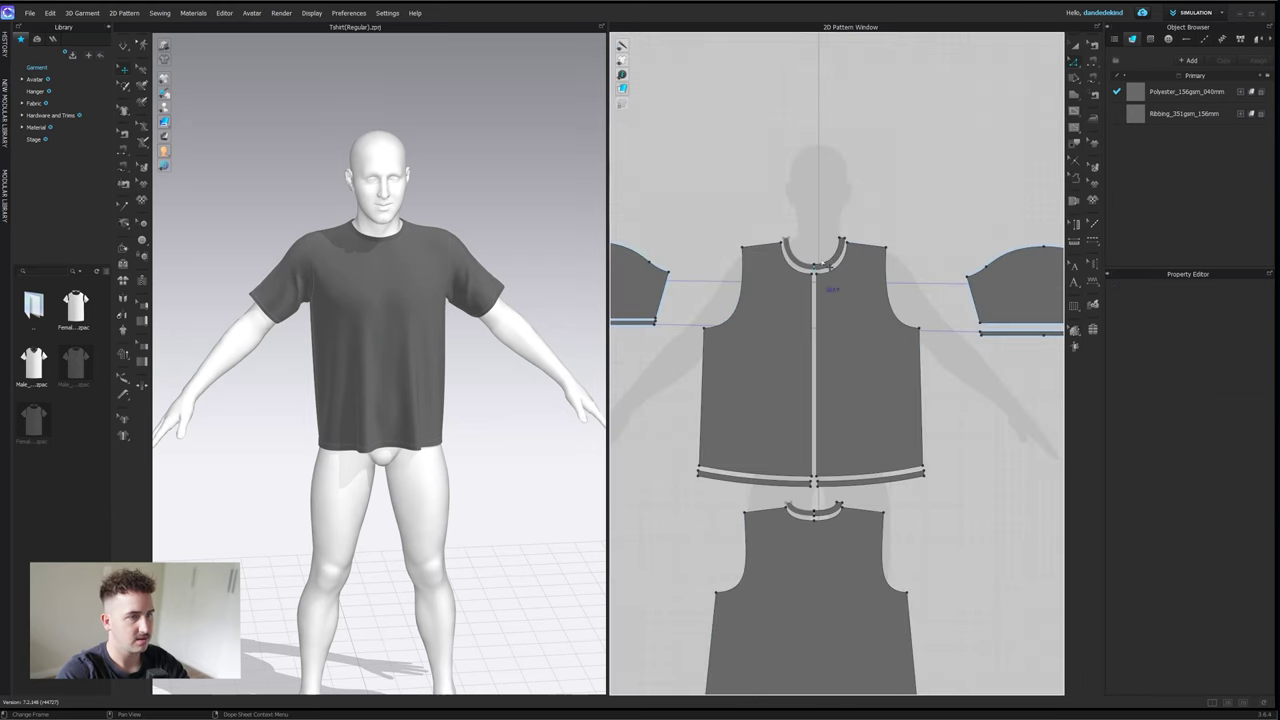
{"action": "scroll", "coordinate": [827, 265], "scroll_direction": "up", "scroll_amount": 5}
{"action": "right_click", "coordinate": [794, 305]}
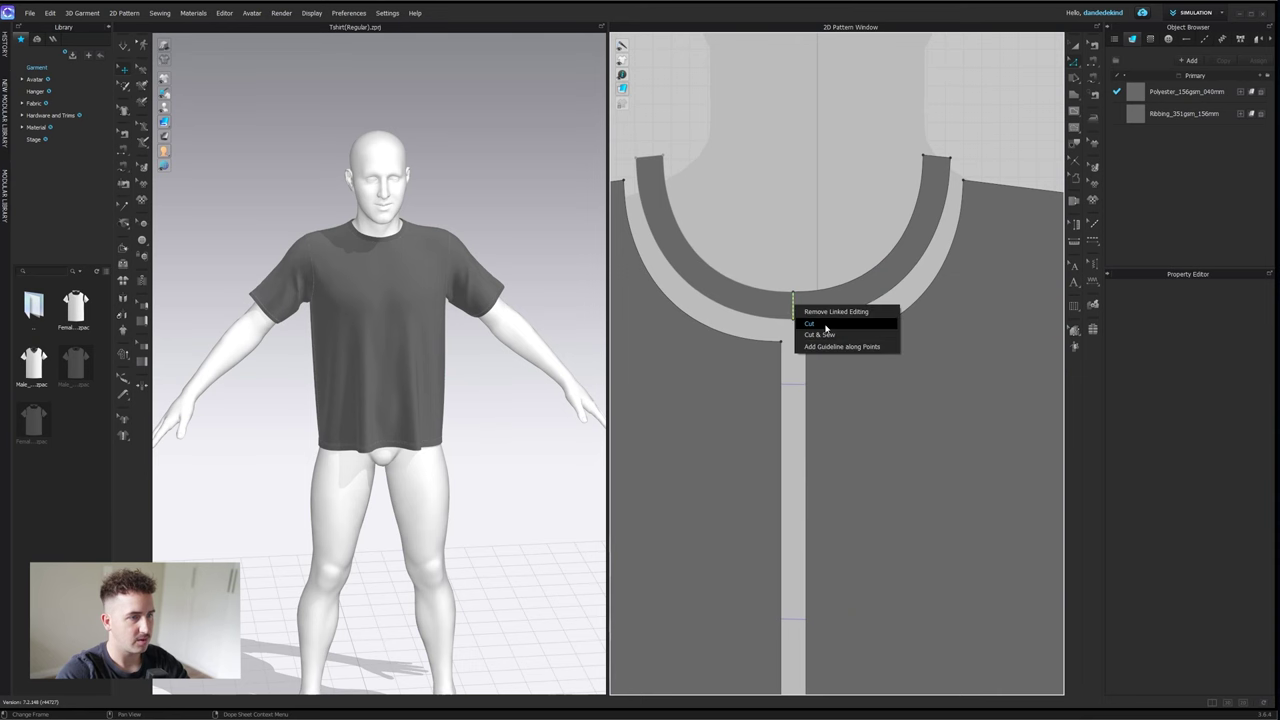
{"action": "left_click", "coordinate": [825, 327]}
{"action": "scroll", "coordinate": [814, 294], "scroll_direction": "down", "scroll_amount": 4}
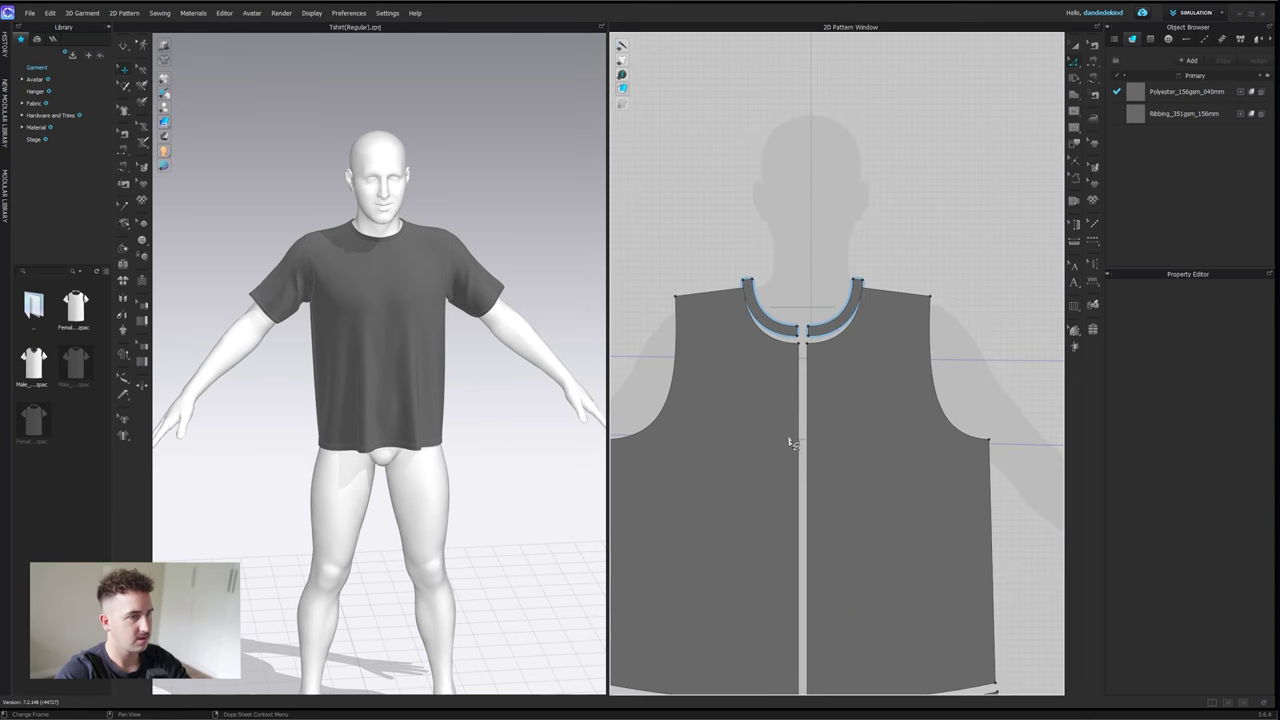
{"action": "scroll", "coordinate": [791, 443], "scroll_direction": "down", "scroll_amount": 2}
- Simulate the garment so the cut front falls open on the avatar
{"action": "left_click", "coordinate": [124, 45]}
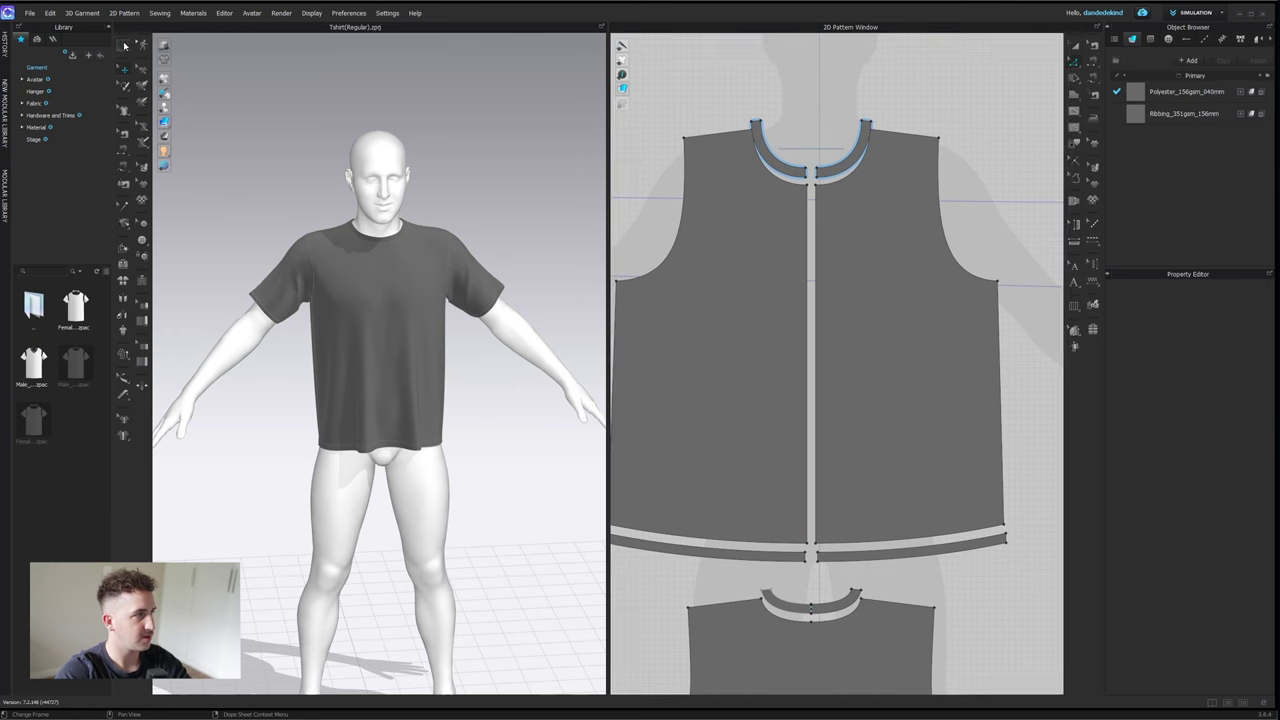
{"action": "left_click", "coordinate": [124, 45]}
{"action": "mouse_move", "coordinate": [383, 313]}
{"action": "right_mouse_down"}
{"action": "mouse_move", "coordinate": [420, 311]}
{"action": "mouse_move", "coordinate": [360, 326]}
{"action": "mouse_move", "coordinate": [381, 329]}
{"action": "right_mouse_up"}
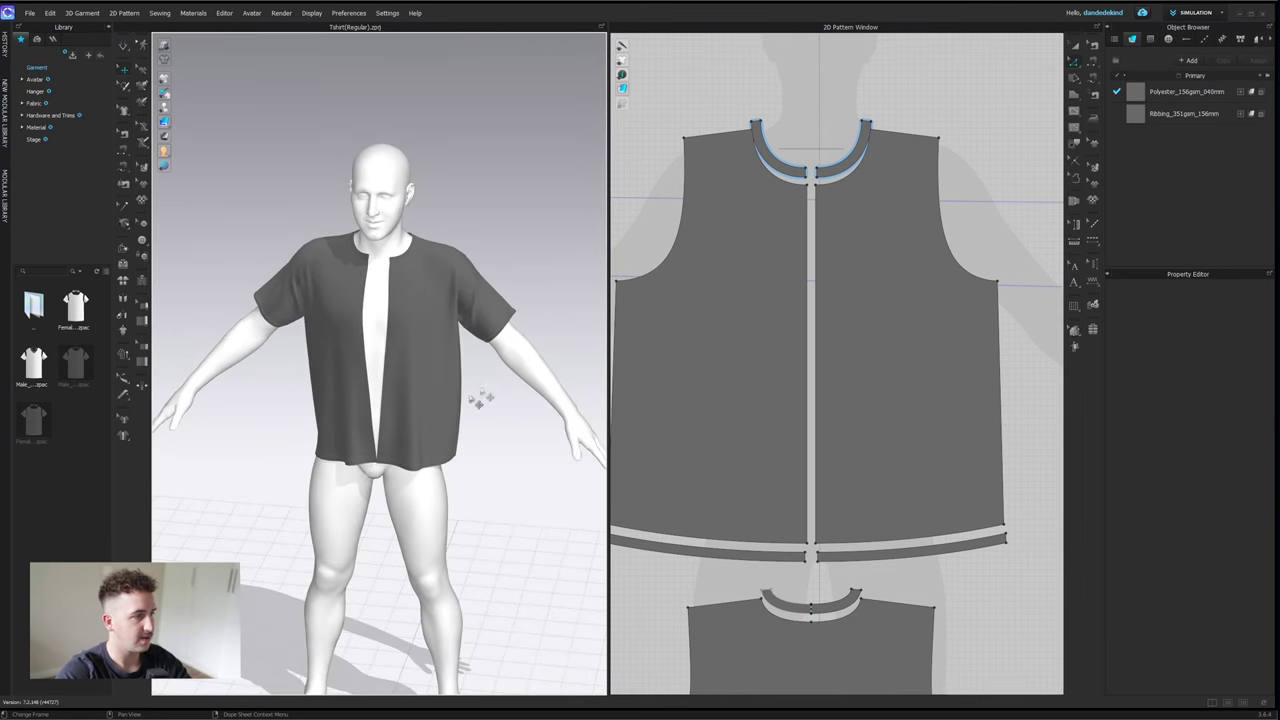
- Move the front half on the avatar's left, with its collar and hem pieces, sideways to leave a gap between both front halves
{"action": "scroll", "coordinate": [835, 363], "scroll_direction": "up", "scroll_amount": 5}
{"action": "scroll", "coordinate": [835, 363], "scroll_direction": "down", "scroll_amount": 8}
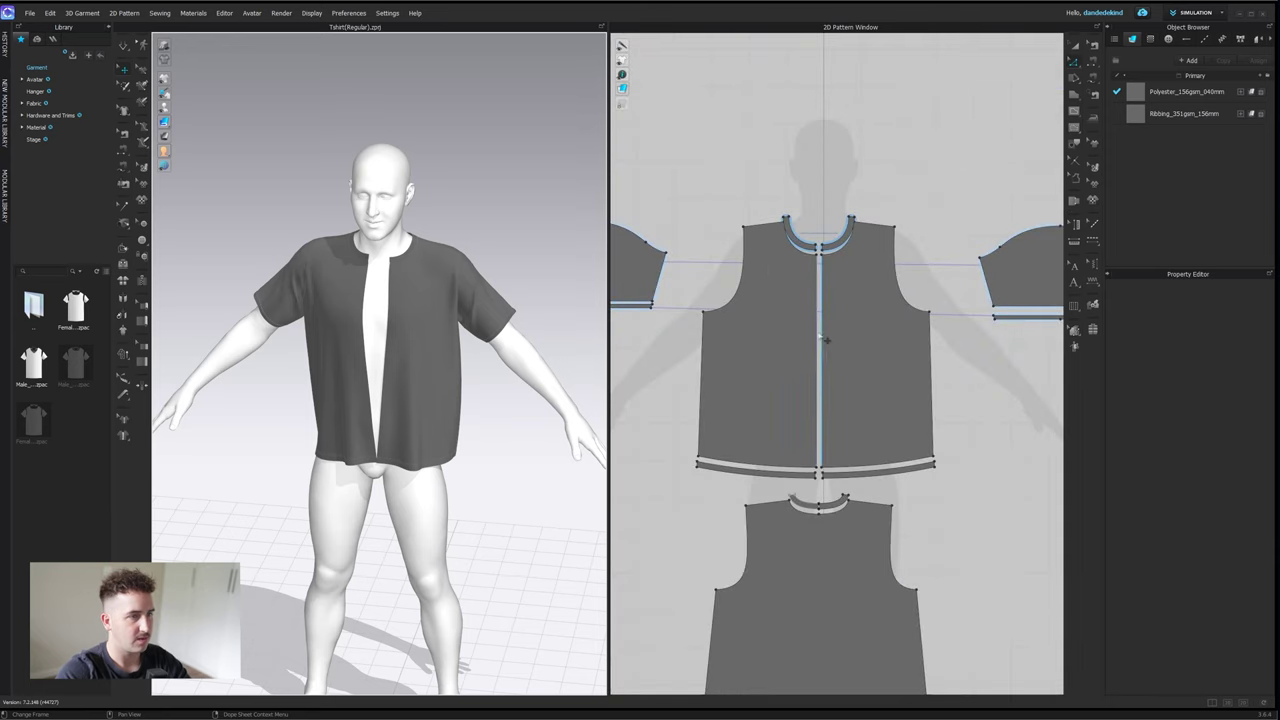
{"action": "scroll", "coordinate": [825, 340], "scroll_direction": "up", "scroll_amount": 1}
{"action": "scroll", "coordinate": [825, 338], "scroll_direction": "up", "scroll_amount": 3}
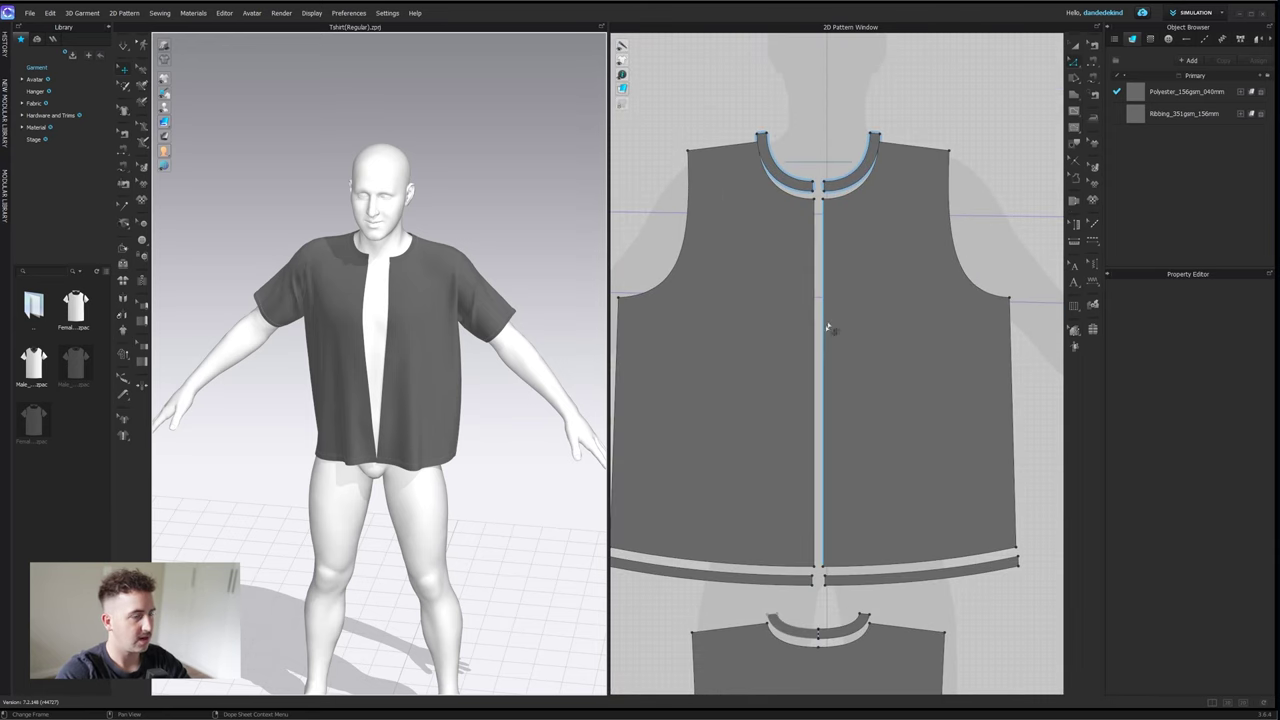
{"action": "scroll", "coordinate": [889, 283], "scroll_direction": "down", "scroll_amount": 3}
{"action": "scroll", "coordinate": [975, 97], "scroll_direction": "up", "scroll_amount": 1}
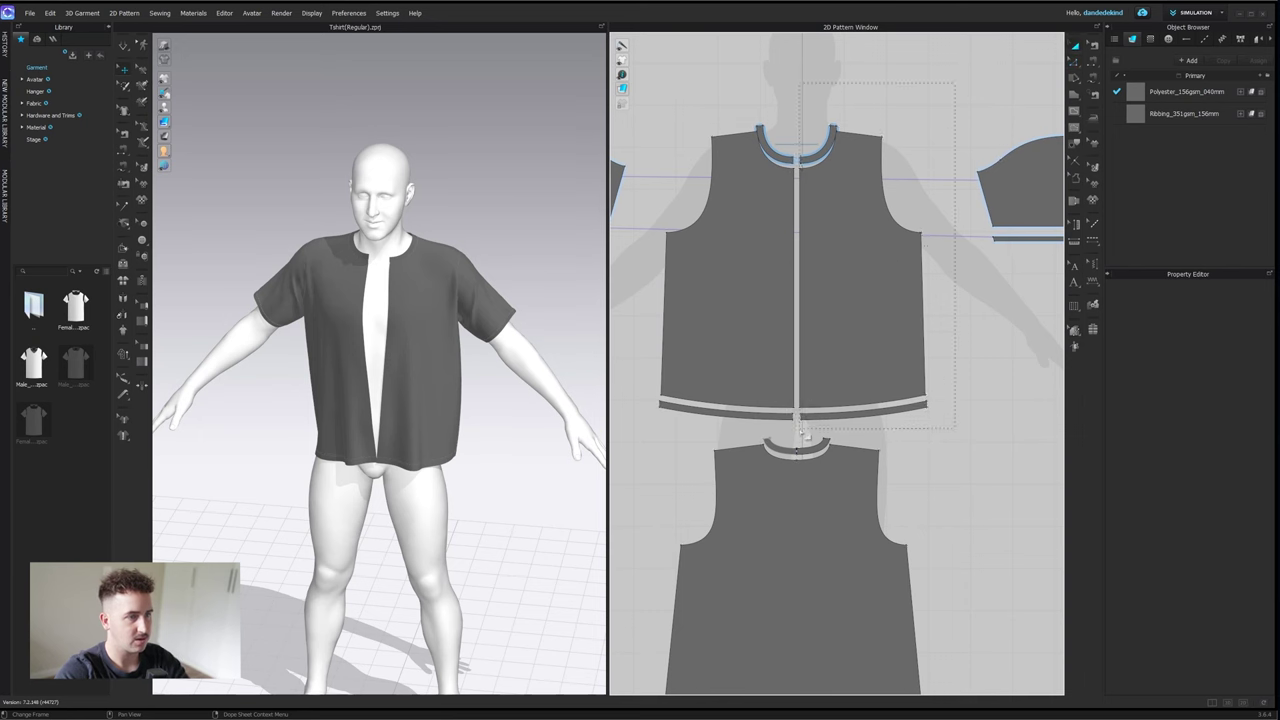
{"action": "left_click", "coordinate": [860, 336]}
{"action": "left_click_drag", "start_coordinate": [860, 336], "coordinate": [873, 335]}
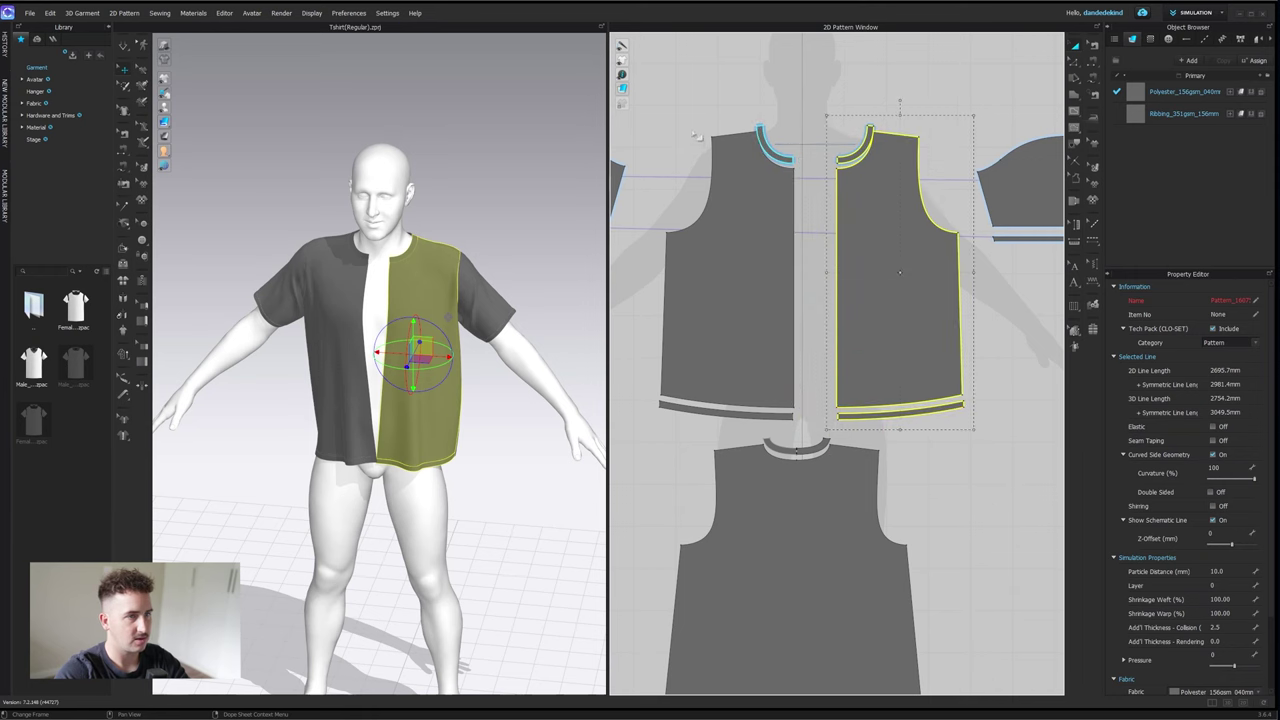
{"action": "left_click_drag", "start_coordinate": [646, 103], "coordinate": [686, 166]}
- Extend the centre-front edges of both body halves, collar and hem pieces outward by 25 mm, creating an internal line along each original edge
{"action": "scroll", "coordinate": [790, 155], "scroll_direction": "up", "scroll_amount": 3}
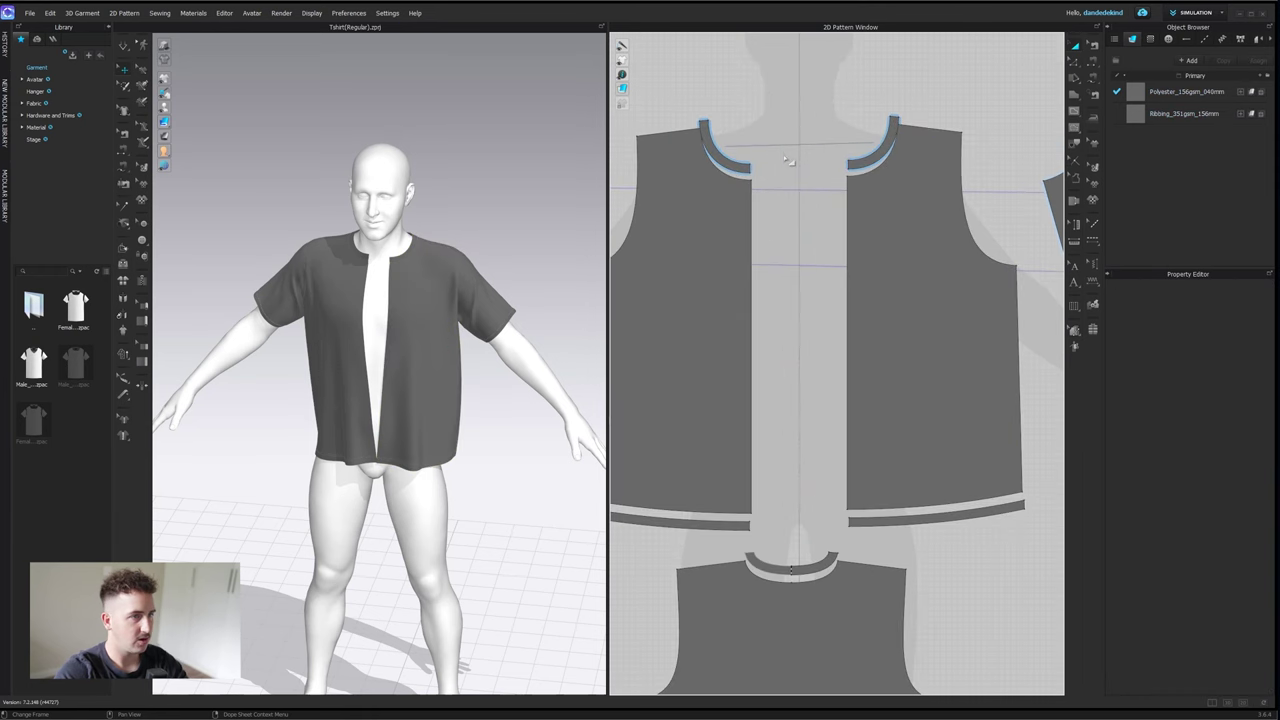
{"action": "left_click_drag", "start_coordinate": [743, 131], "coordinate": [857, 548]}
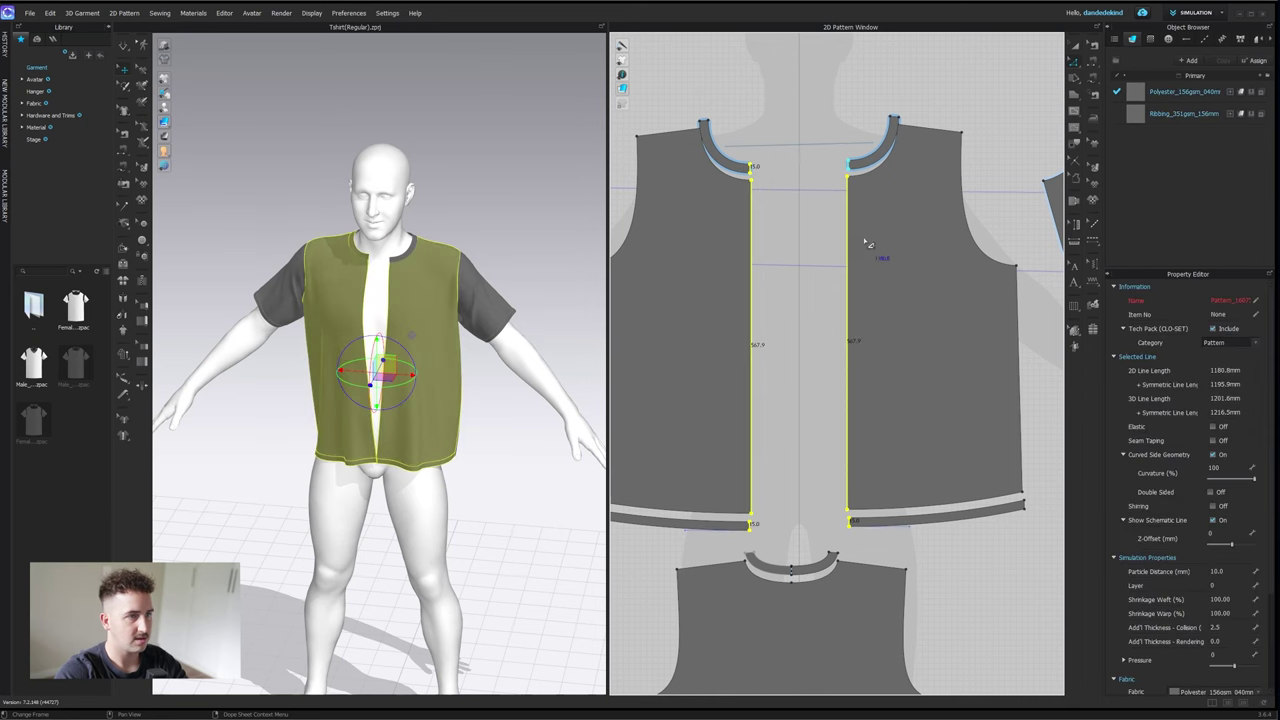
{"action": "right_click", "coordinate": [849, 232]}
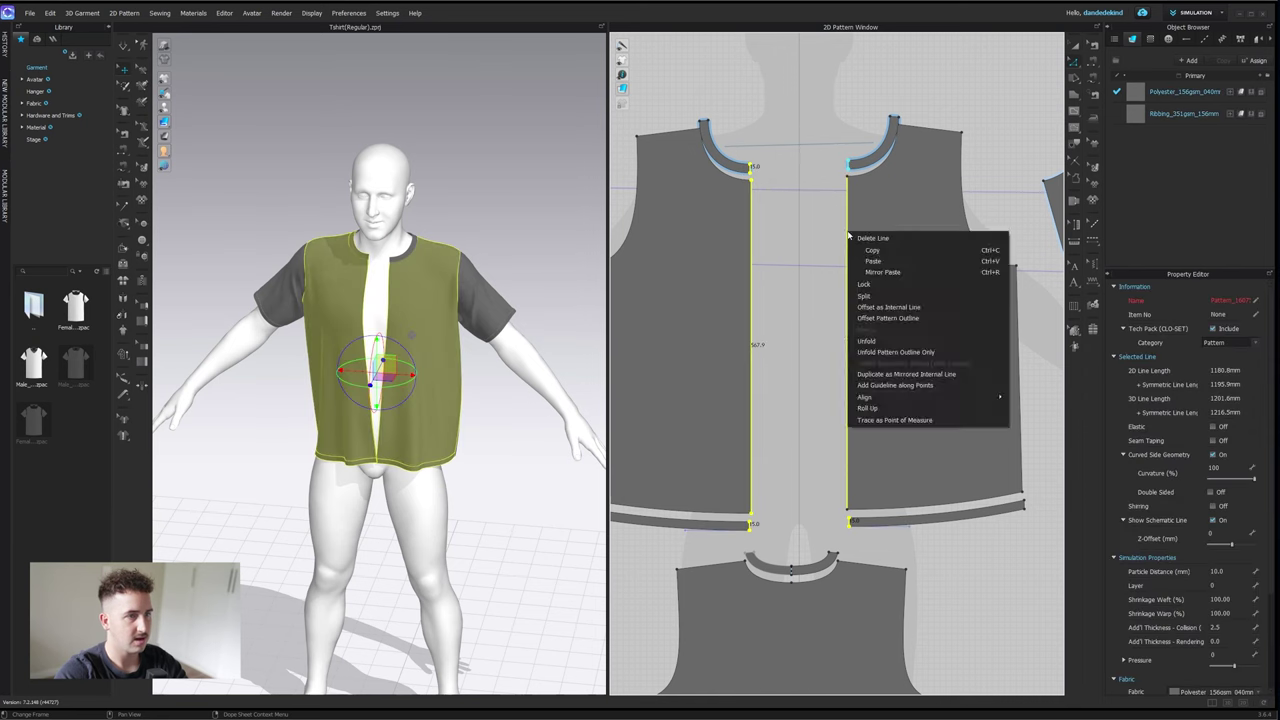
{"action": "left_click", "coordinate": [870, 318]}
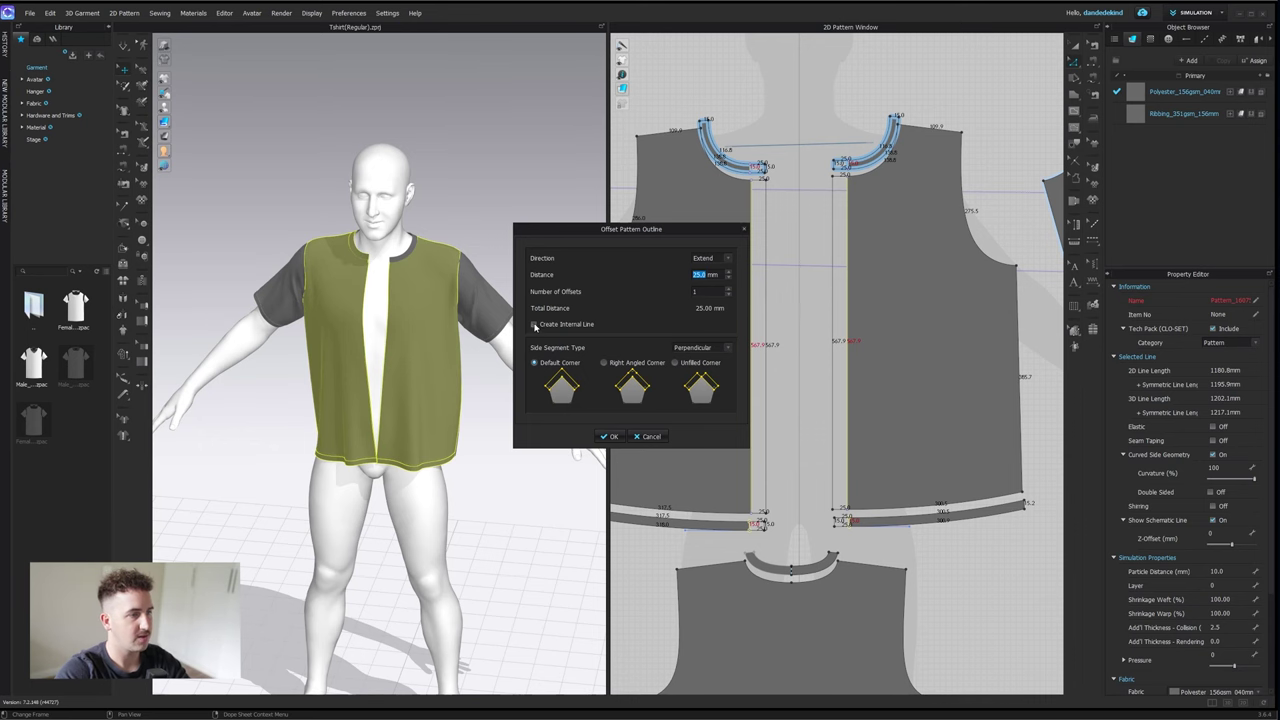
{"action": "left_click", "coordinate": [535, 324]}
{"action": "left_click", "coordinate": [609, 436]}
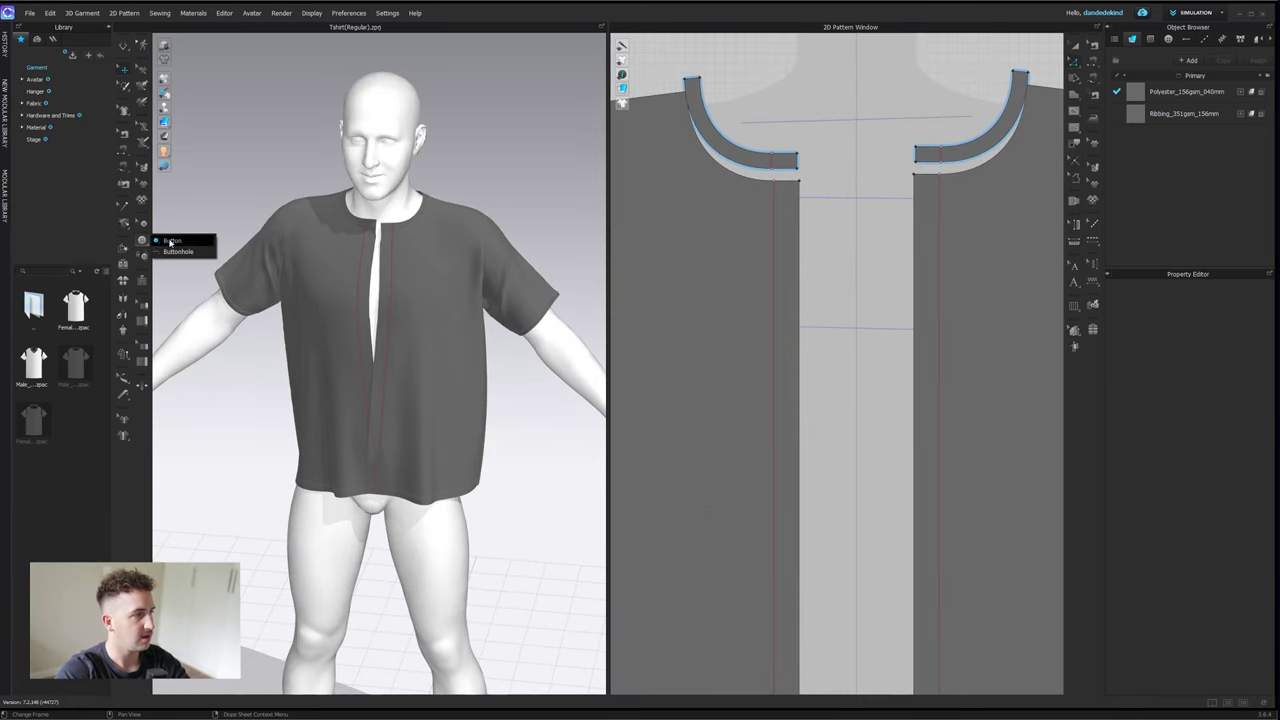
- Place five buttons down the placket on the avatar's right side, one on the collar band and four on the body
{"action": "left_click", "coordinate": [141, 242]}
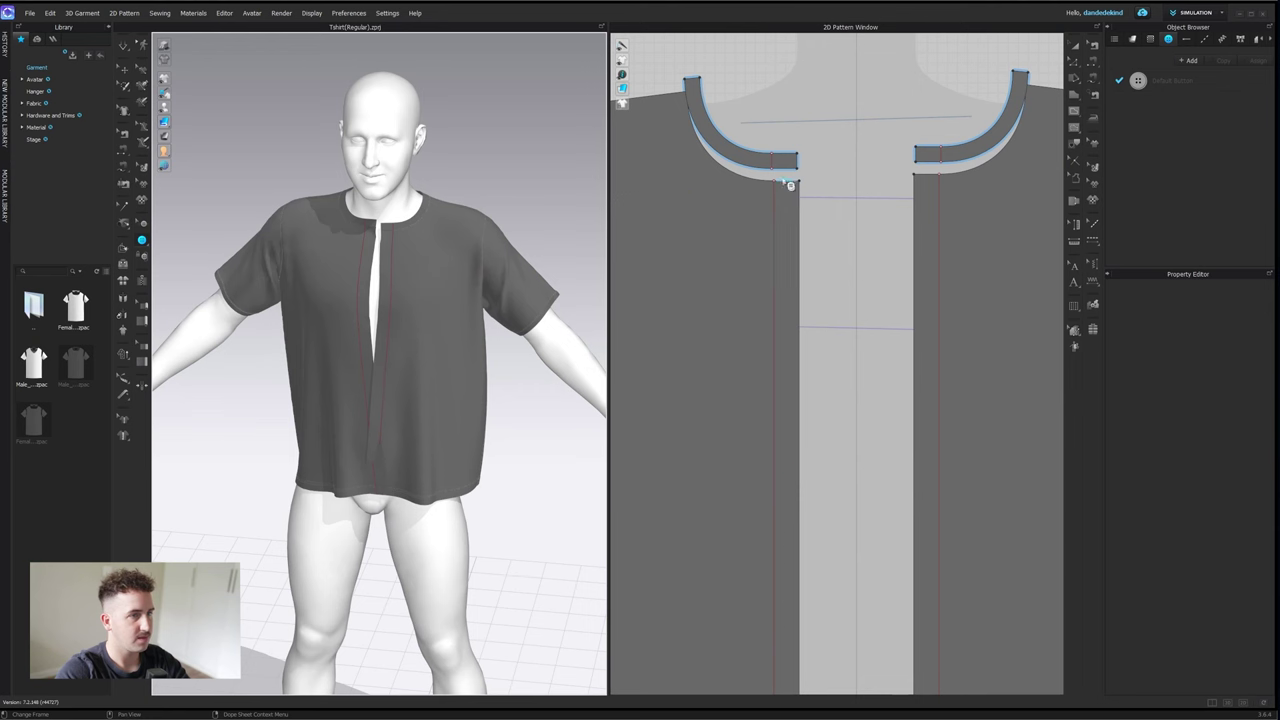
{"action": "left_click", "coordinate": [787, 162]}
{"action": "left_click", "coordinate": [787, 296]}
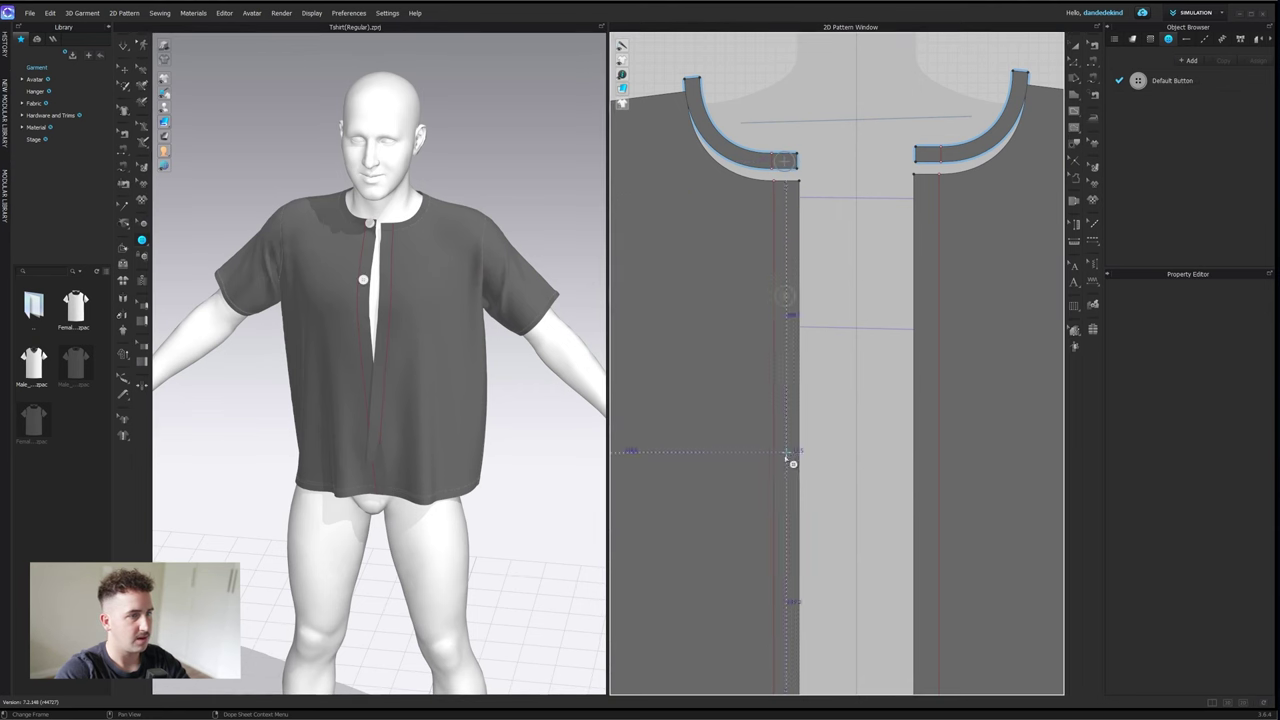
{"action": "scroll", "coordinate": [787, 452], "scroll_direction": "down", "scroll_amount": 4}
{"action": "left_click", "coordinate": [762, 354]}
{"action": "left_click", "coordinate": [762, 446]}
{"action": "left_click", "coordinate": [762, 531]}
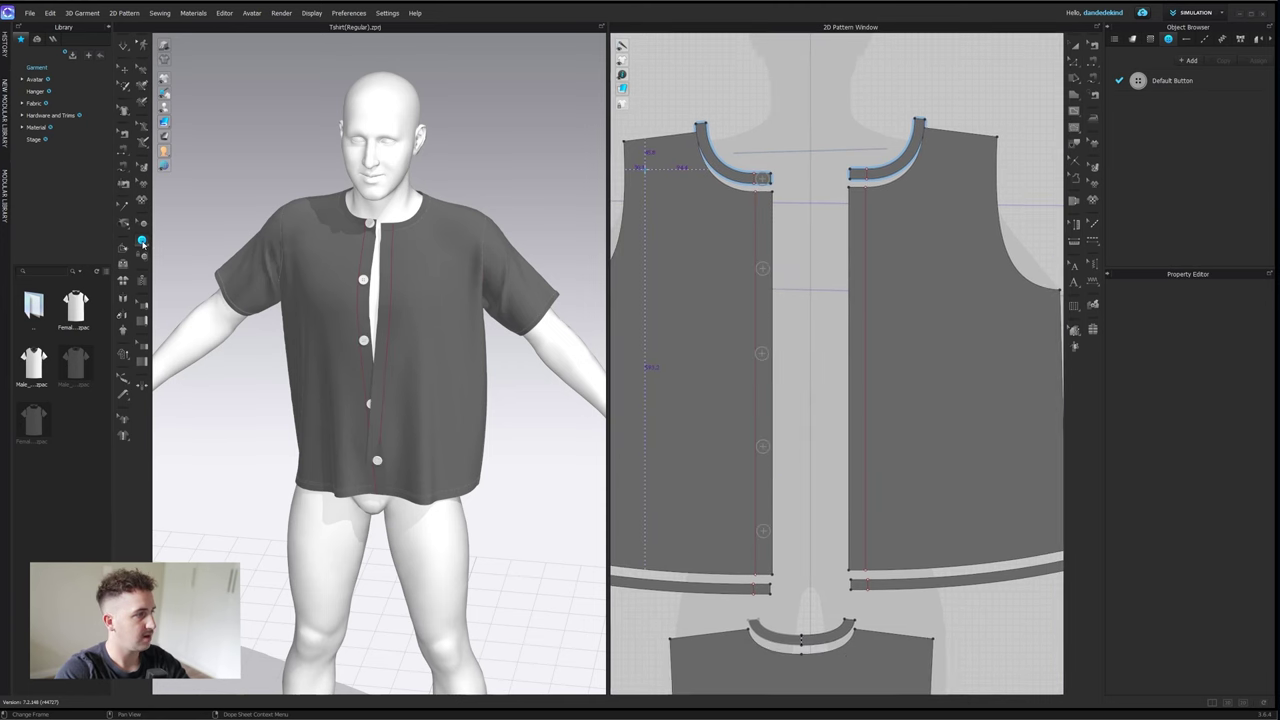
- Place five buttonholes down the opposite placket, level with the buttons, starting on the collar band
{"action": "left_click", "coordinate": [142, 243]}
{"action": "left_click", "coordinate": [180, 251]}
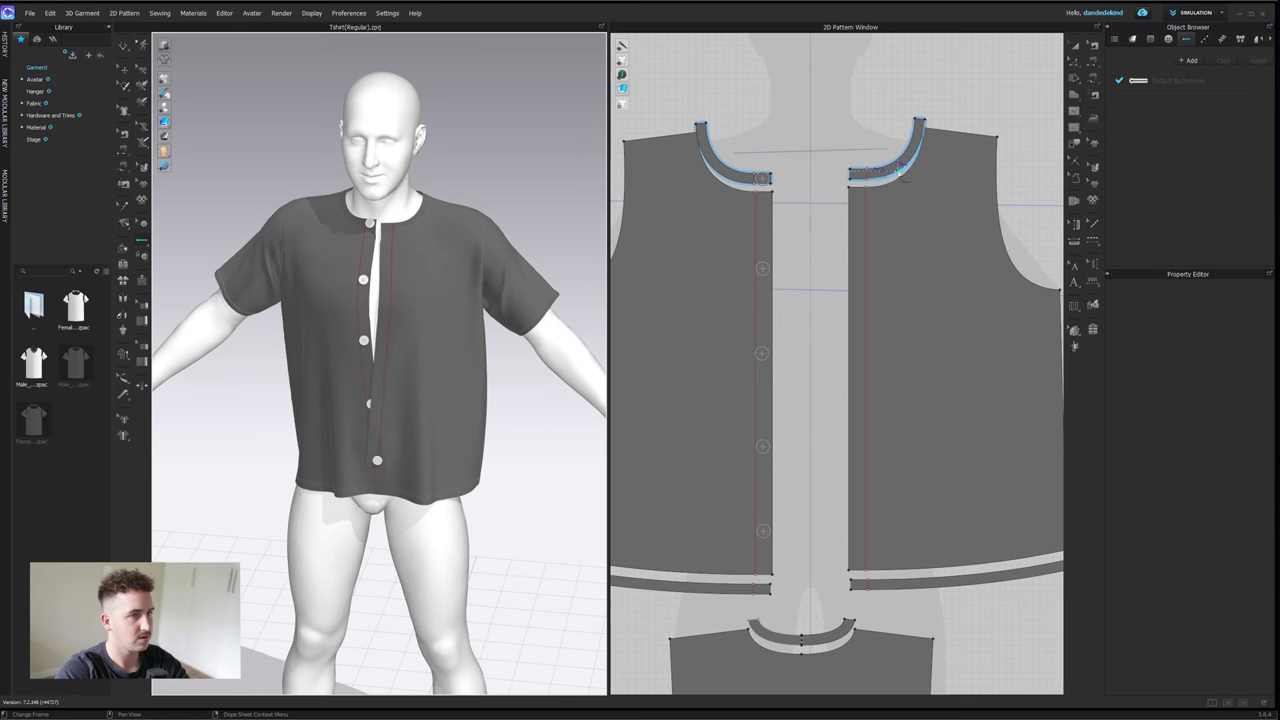
{"action": "scroll", "coordinate": [866, 175], "scroll_direction": "down", "scroll_amount": 1}
{"action": "left_click", "coordinate": [862, 174]}
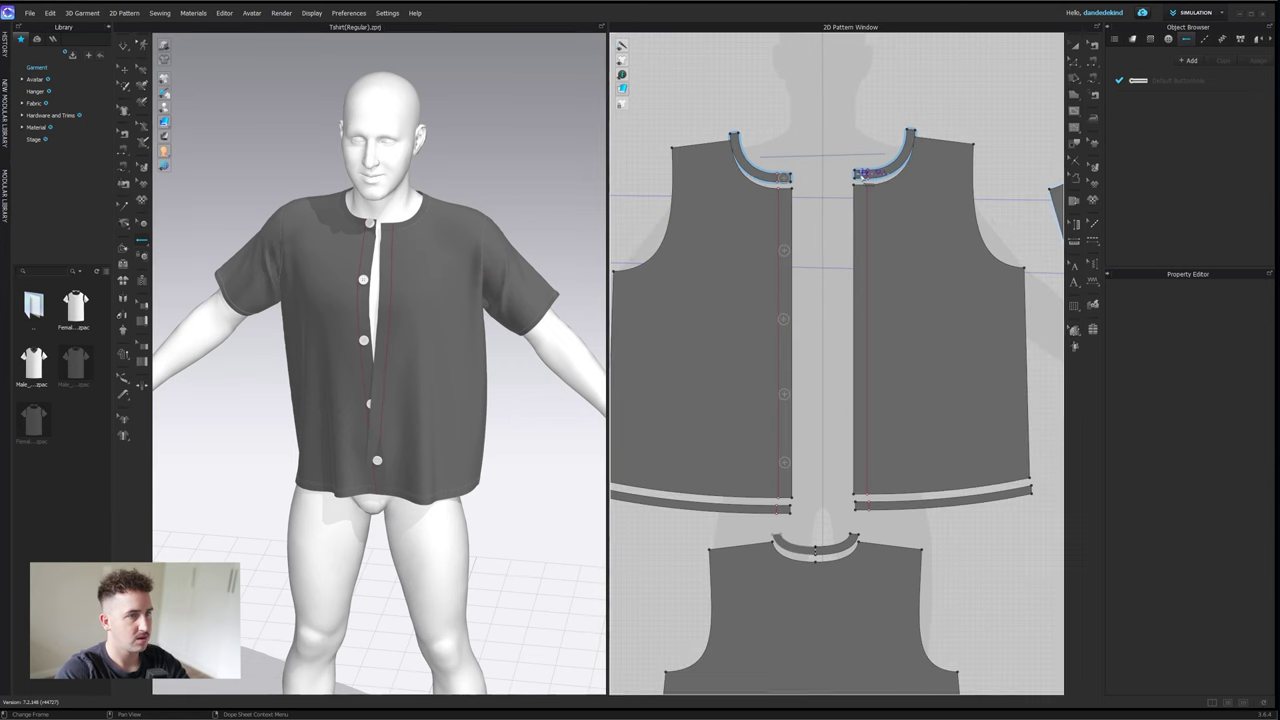
{"action": "left_click", "coordinate": [860, 248]}
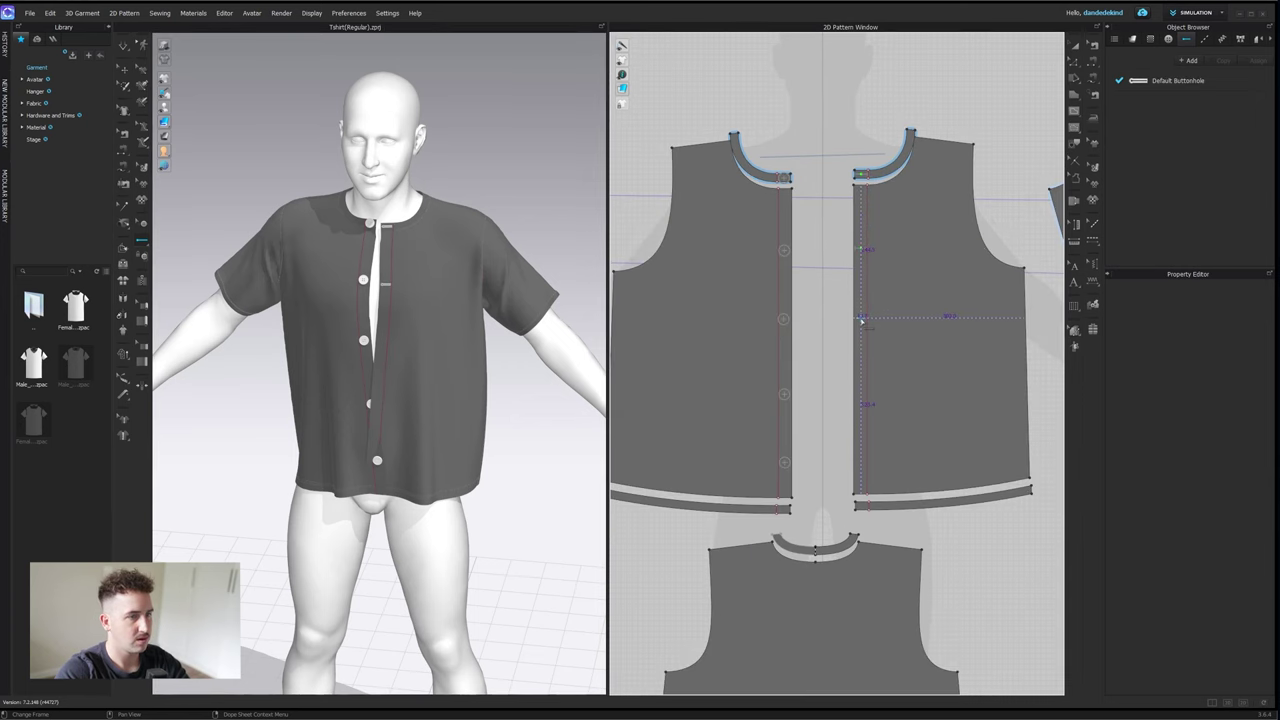
{"action": "left_click", "coordinate": [860, 394]}
{"action": "left_click", "coordinate": [863, 459]}
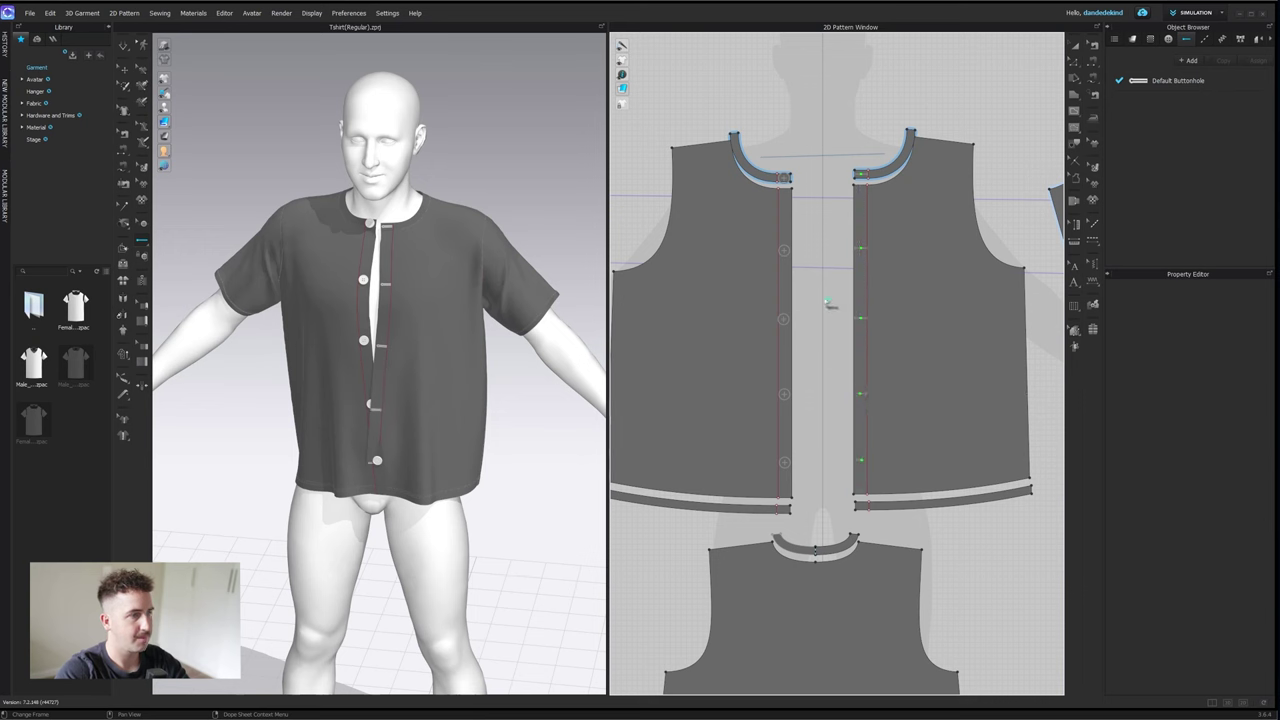
- Fasten each of the five buttons to its matching buttonhole across the front opening
{"action": "left_click", "coordinate": [142, 256]}
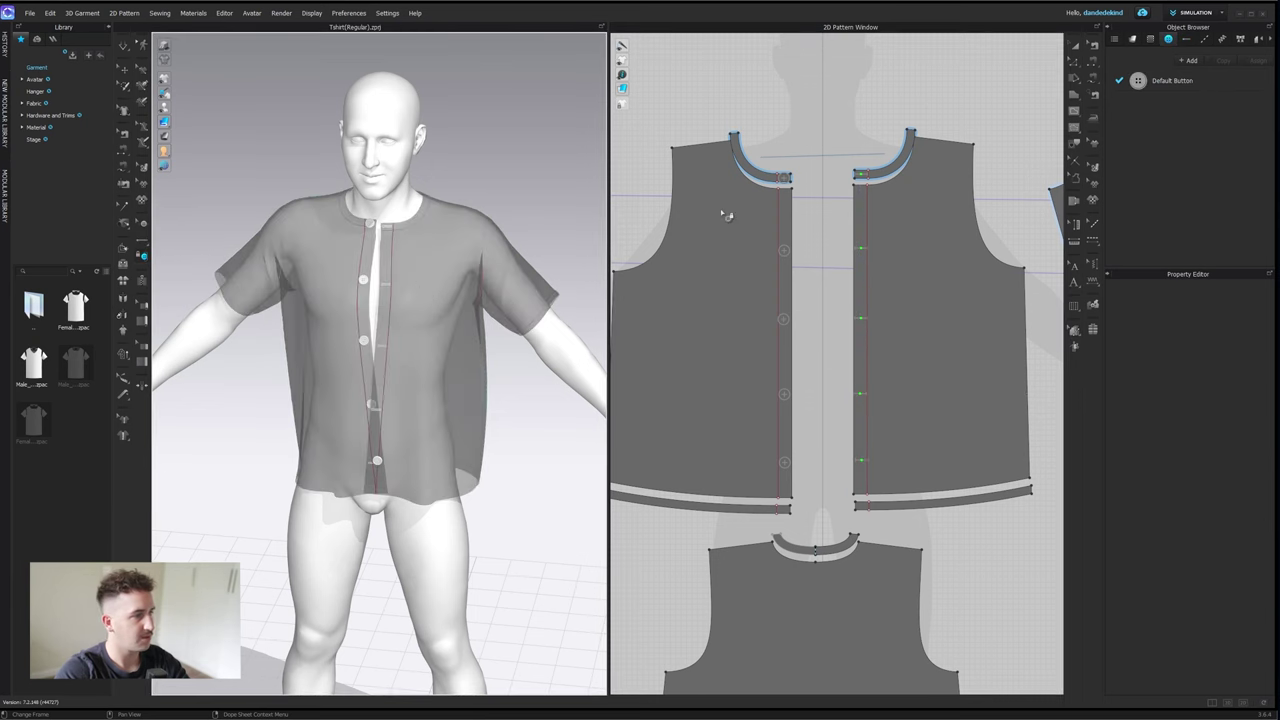
{"action": "left_click", "coordinate": [785, 177]}
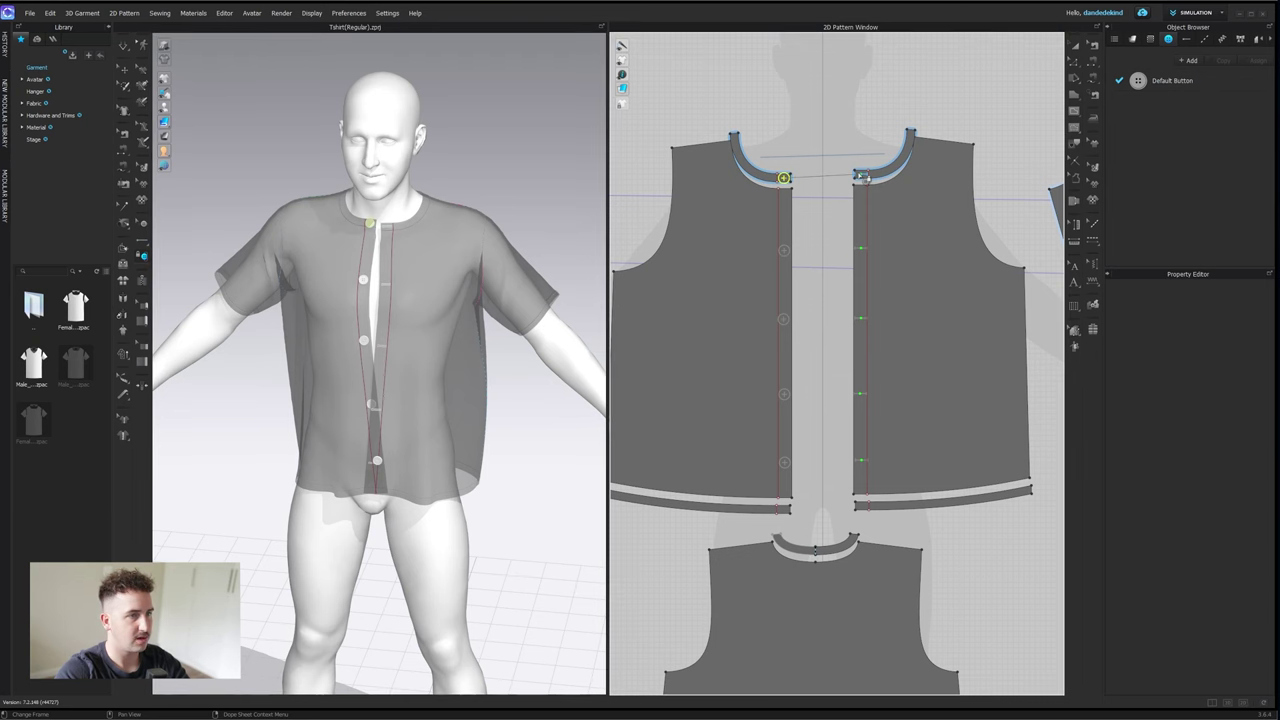
{"action": "left_click", "coordinate": [861, 248]}
{"action": "left_click", "coordinate": [784, 319]}
{"action": "left_click", "coordinate": [861, 320]}
{"action": "left_click", "coordinate": [784, 393]}
{"action": "left_click", "coordinate": [860, 394]}
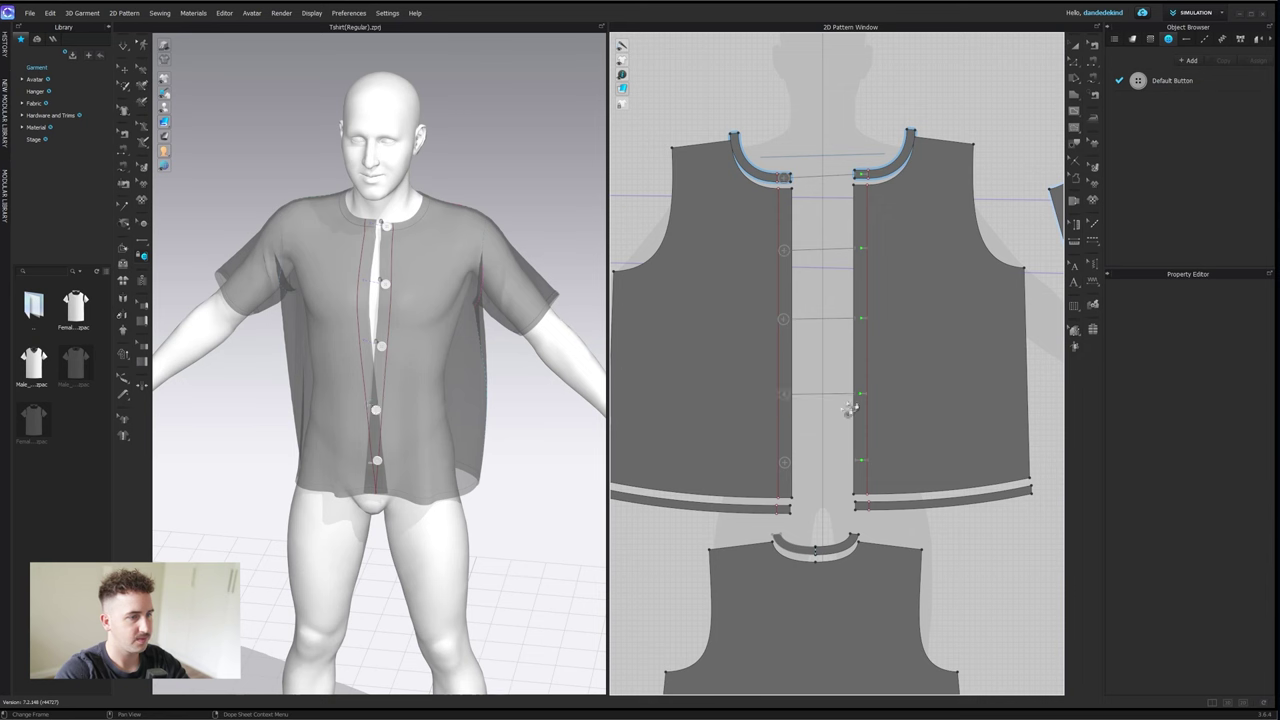
{"action": "left_click", "coordinate": [785, 462]}
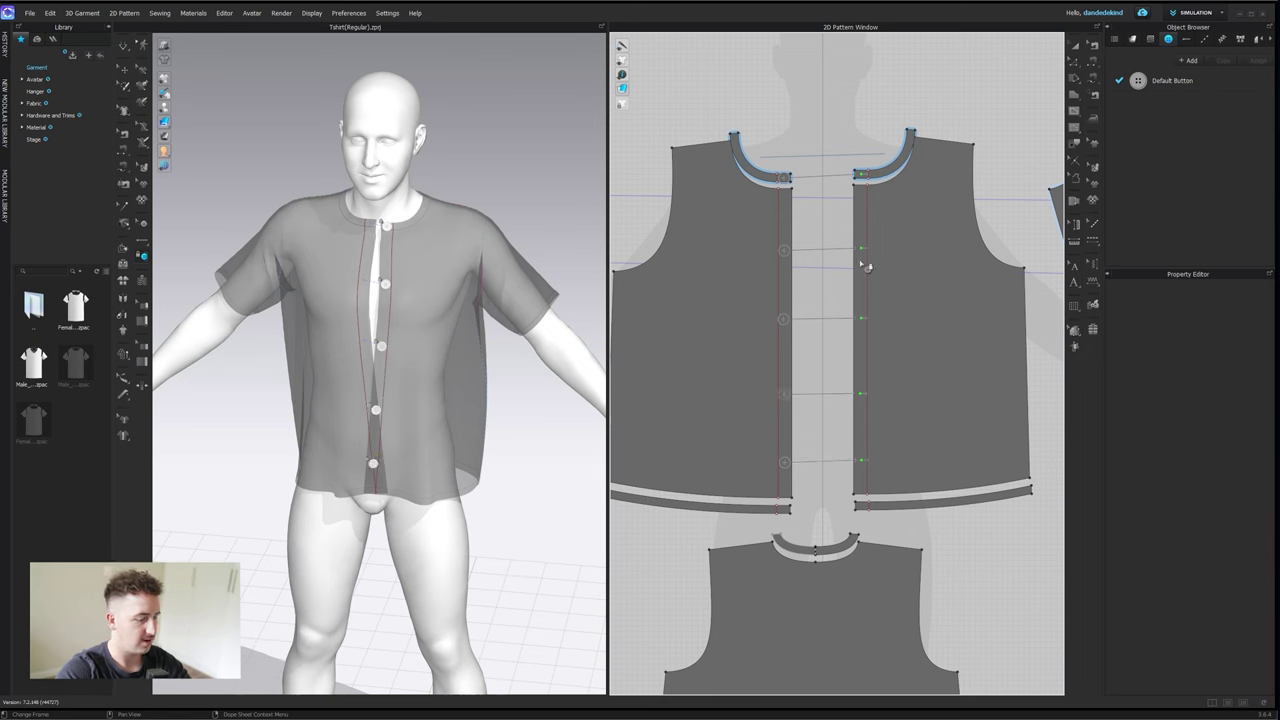
- Sew the button placket's outer edges to the internal lines of the buttonhole side on the body, collar and hem
{"action": "key", "text": "n"}
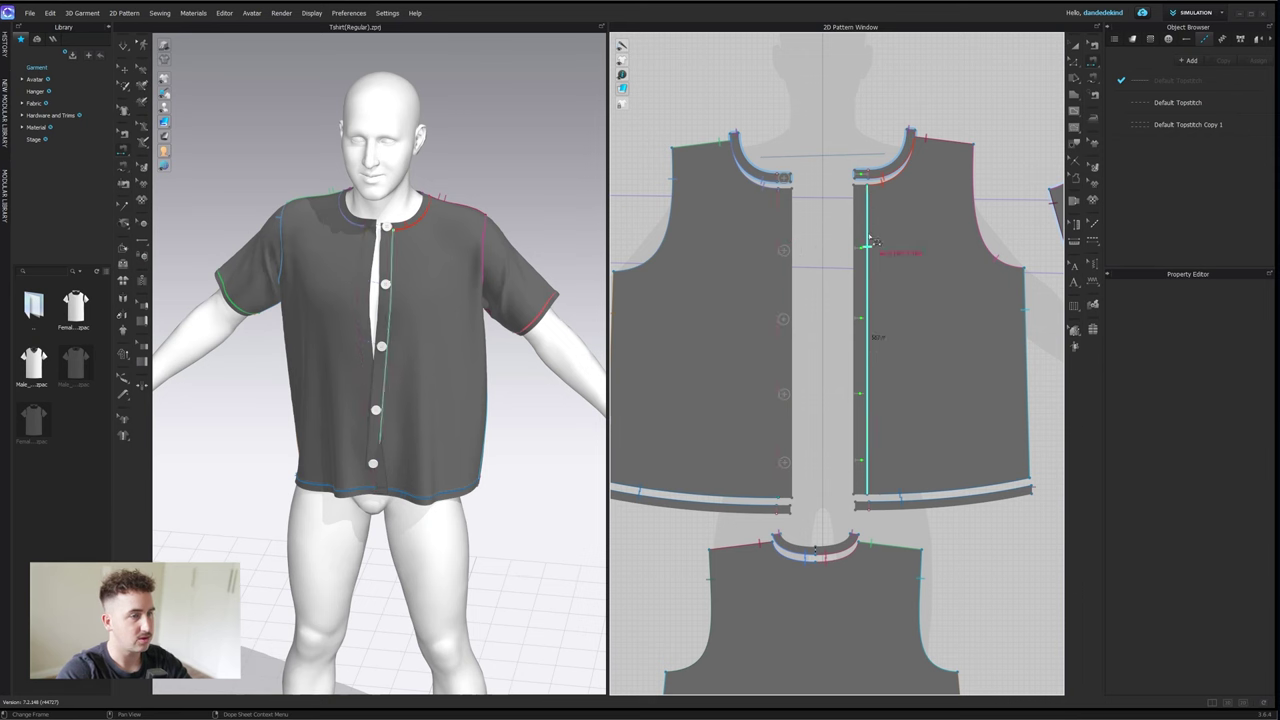
{"action": "left_click", "coordinate": [868, 243]}
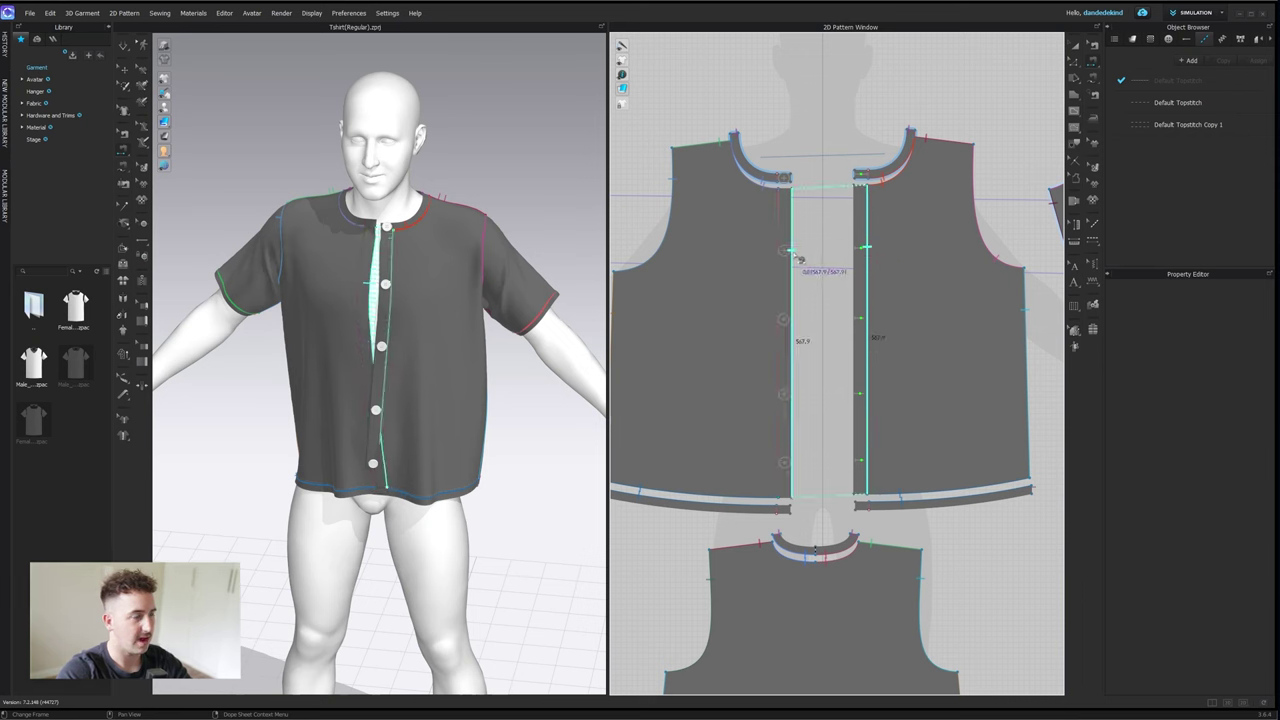
{"action": "left_click", "coordinate": [792, 258]}
{"action": "left_click", "coordinate": [792, 178]}
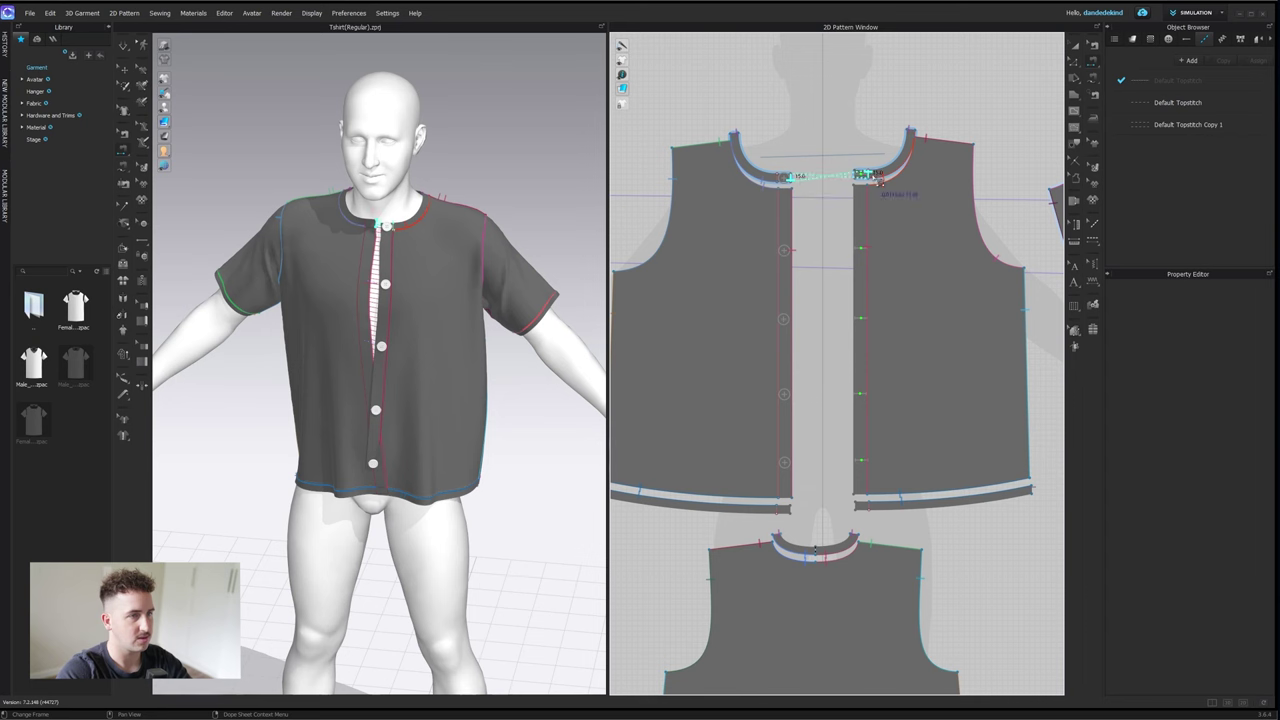
{"action": "left_click", "coordinate": [877, 180]}
{"action": "left_click", "coordinate": [791, 510]}
{"action": "left_click", "coordinate": [876, 506]}
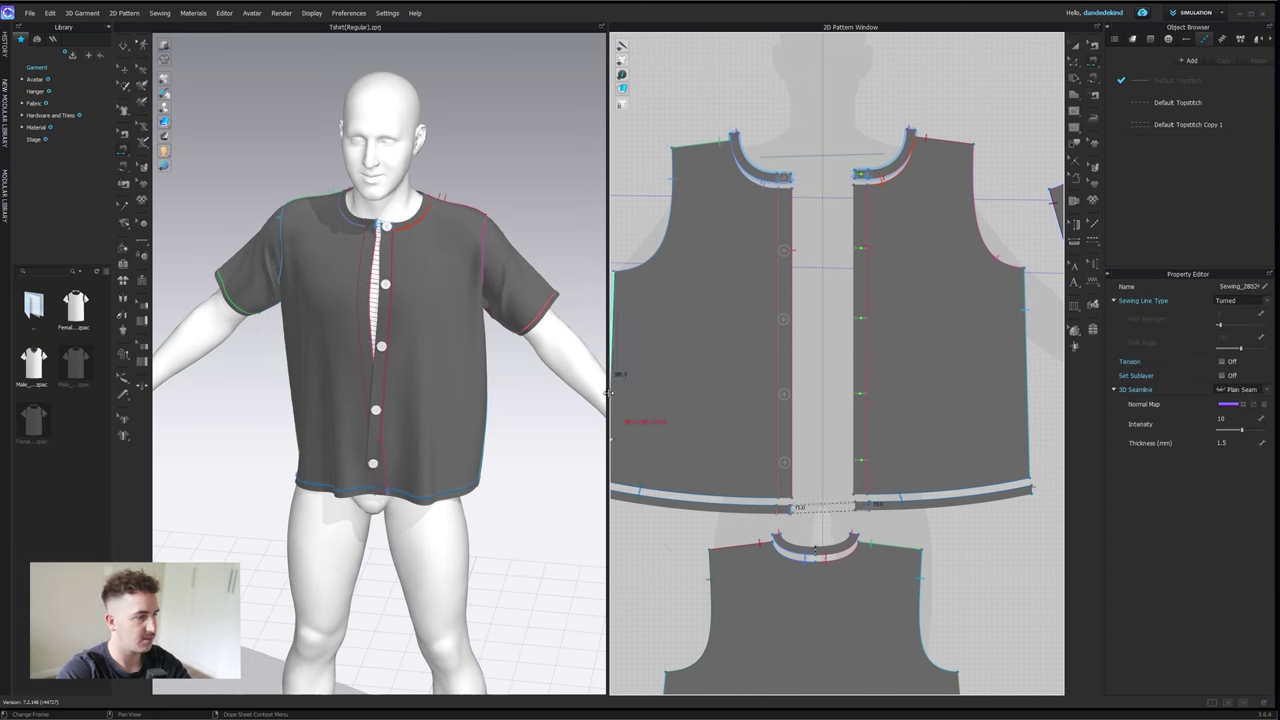
- Simulate the shirt, pull the buttonhole-side front panel to settle the overlap, and inspect the buttoned closure near the collar
{"action": "right_click_drag", "start_coordinate": [485, 283], "coordinate": [510, 282]}
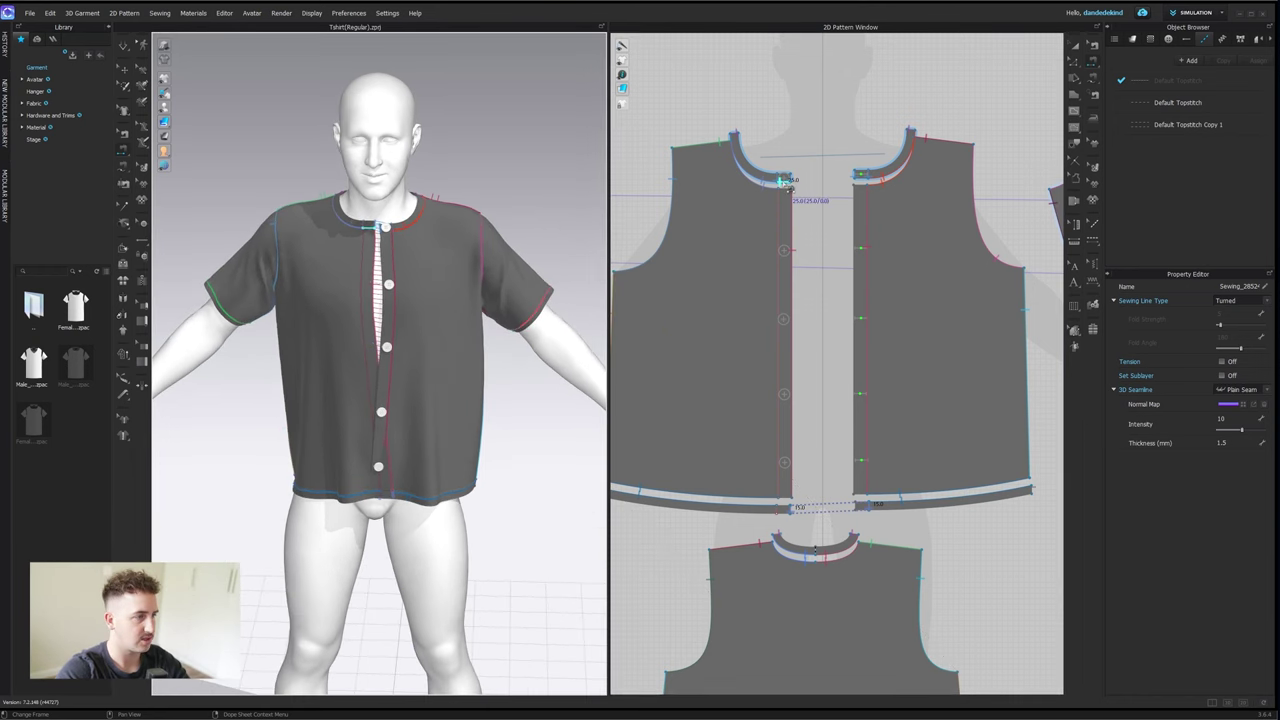
{"action": "scroll", "coordinate": [836, 180], "scroll_direction": "up", "scroll_amount": 4}
{"action": "left_click", "coordinate": [123, 43]}
{"action": "right_click_drag", "start_coordinate": [370, 298], "coordinate": [449, 394]}
{"action": "left_click_drag", "start_coordinate": [449, 398], "coordinate": [420, 428]}
{"action": "right_click_drag", "start_coordinate": [411, 466], "coordinate": [434, 480]}
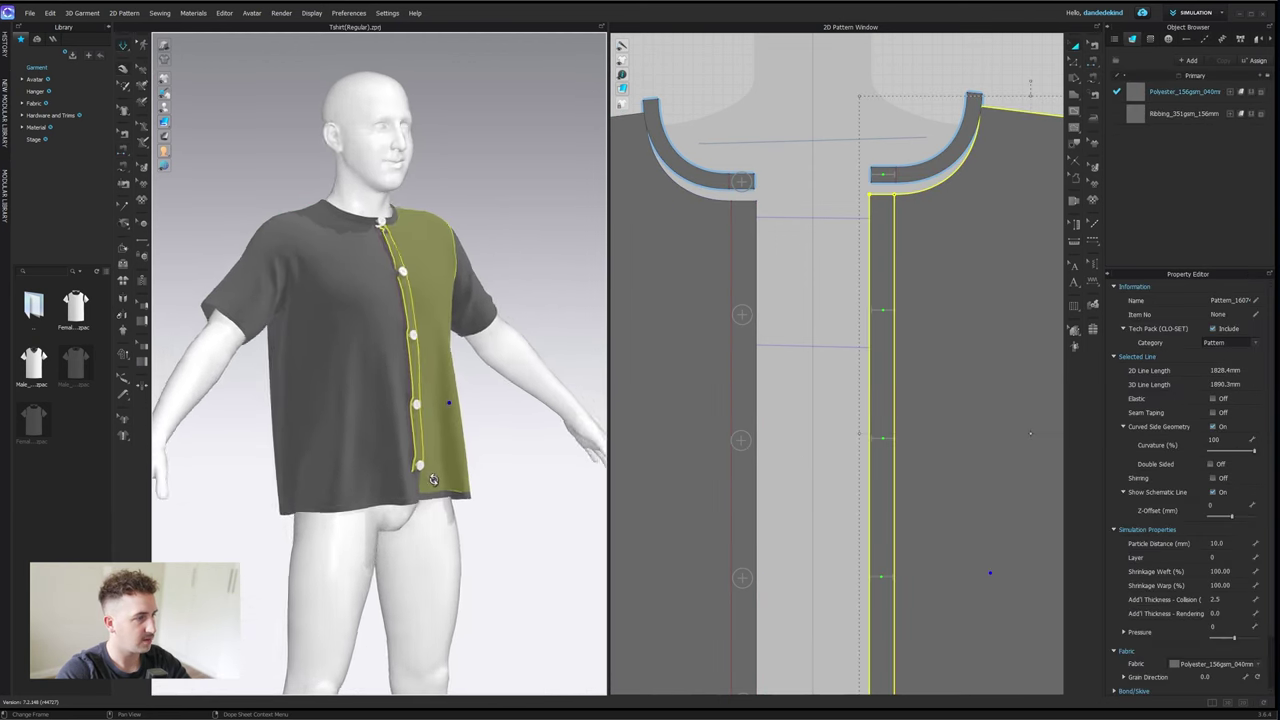
{"action": "scroll", "coordinate": [432, 395], "scroll_direction": "up", "scroll_amount": 6}
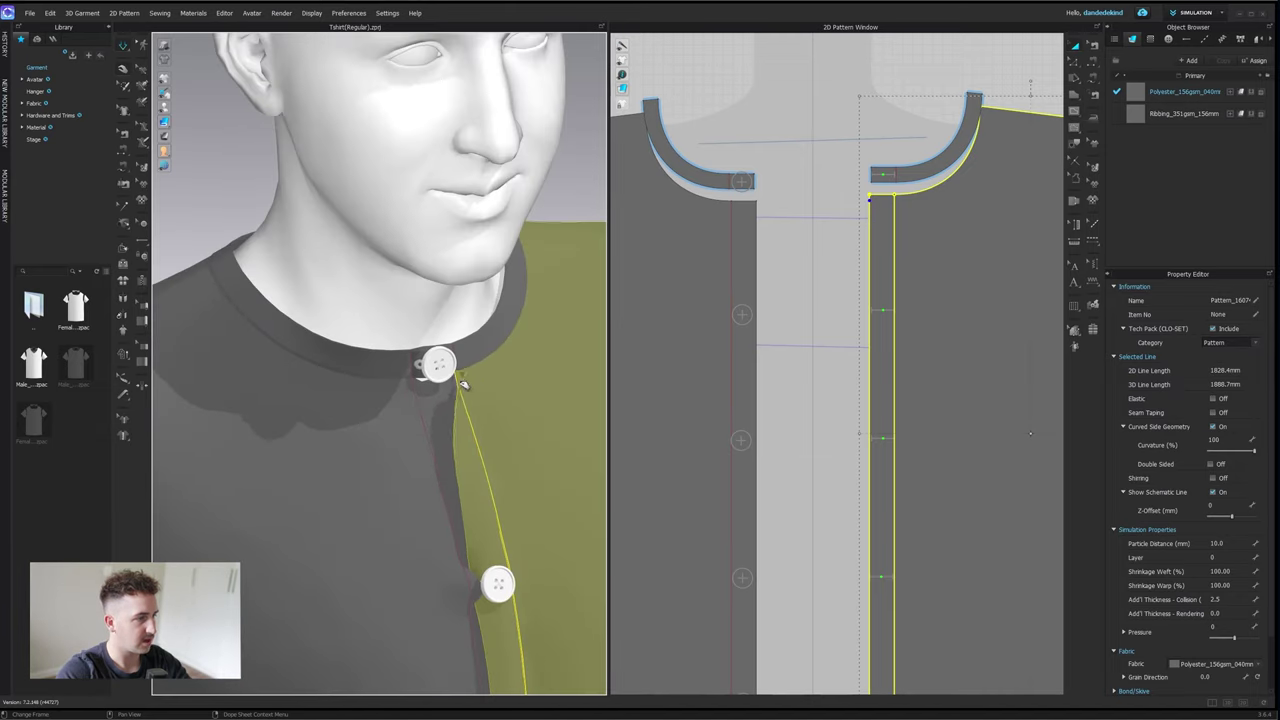
- Pull the buttonhole-side front panel near the hem into place during simulation and inspect its overlap from different angles
{"action": "scroll", "coordinate": [405, 382], "scroll_direction": "down", "scroll_amount": 5}
{"action": "middle_click_drag", "start_coordinate": [460, 614], "coordinate": [385, 174]}
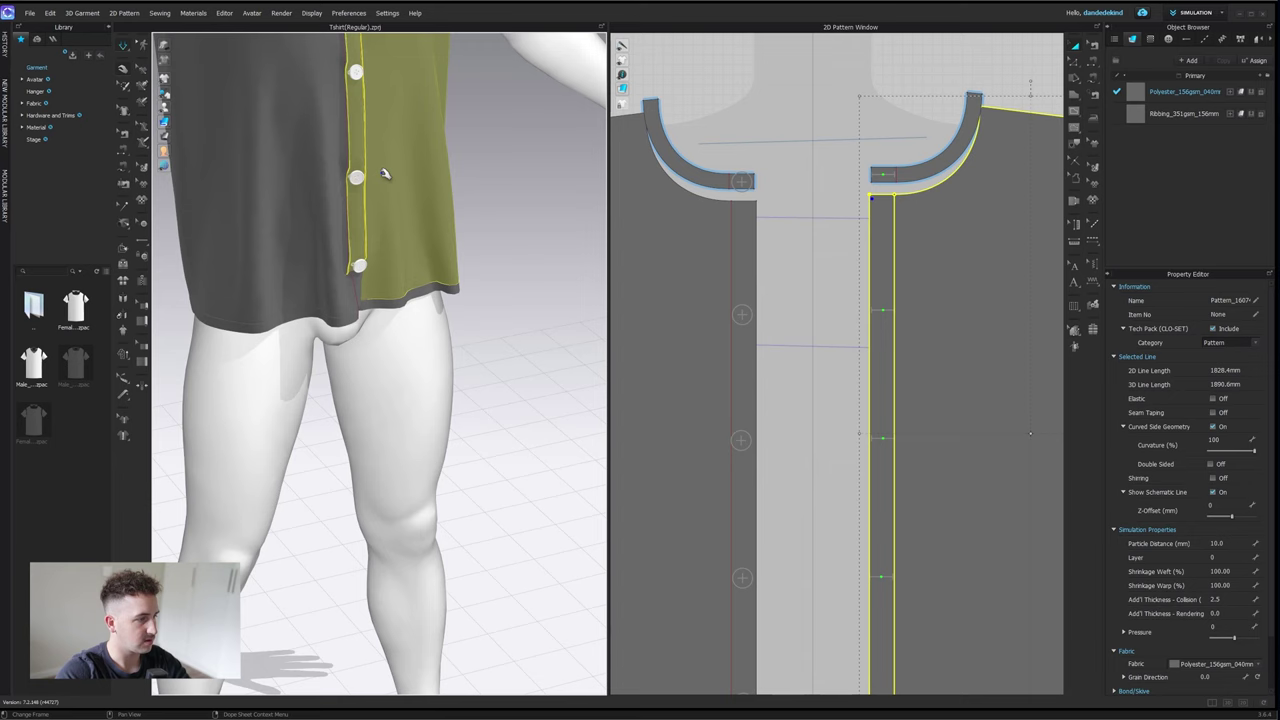
{"action": "scroll", "coordinate": [375, 289], "scroll_direction": "up", "scroll_amount": 4}
{"action": "left_click_drag", "start_coordinate": [346, 286], "coordinate": [515, 225]}
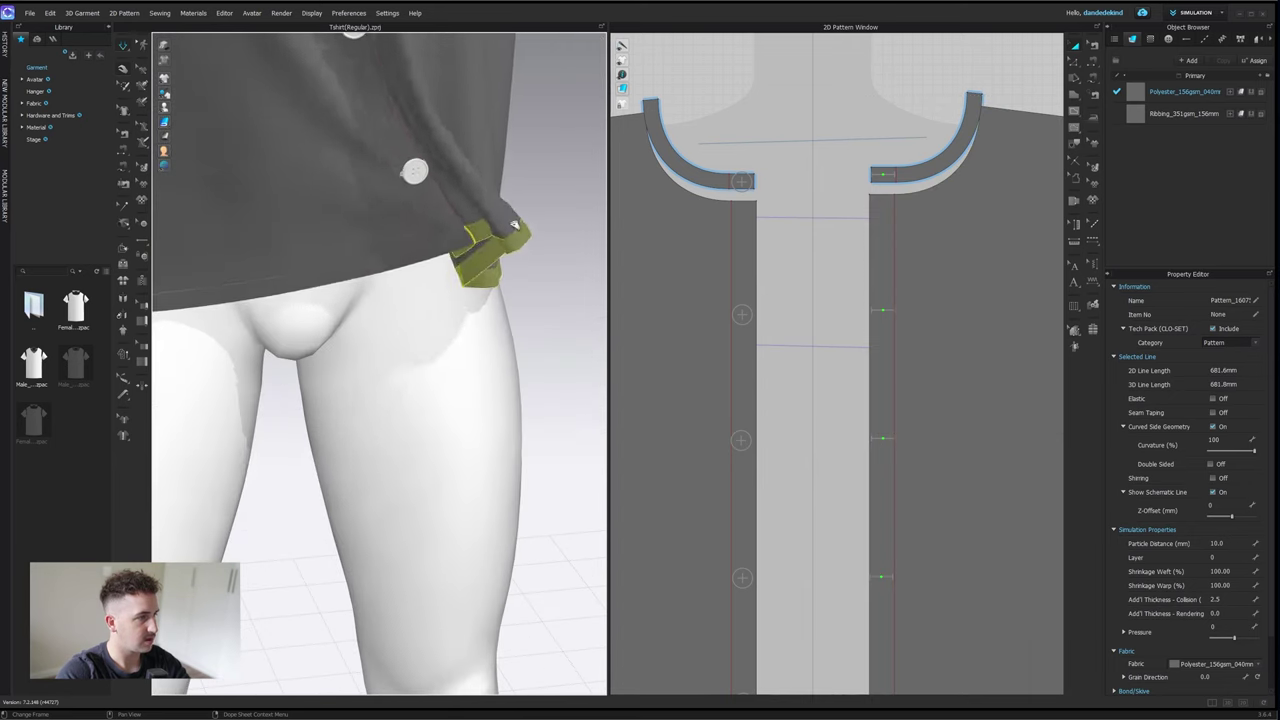
{"action": "right_click_drag", "start_coordinate": [360, 246], "coordinate": [377, 251]}
{"action": "mouse_move", "coordinate": [377, 251]}
{"action": "left_mouse_down"}
{"action": "mouse_move", "coordinate": [406, 286]}
{"action": "mouse_move", "coordinate": [365, 230]}
{"action": "left_mouse_up"}
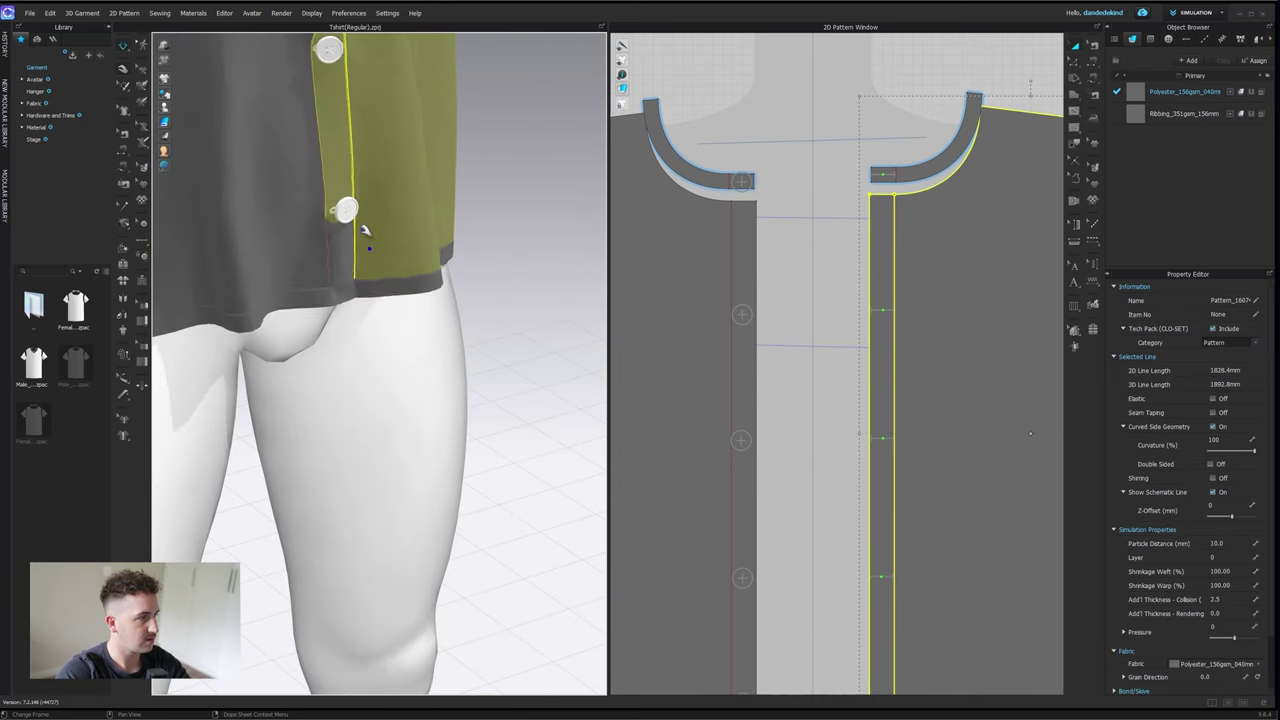
{"action": "scroll", "coordinate": [404, 440], "scroll_direction": "up", "scroll_amount": 3}
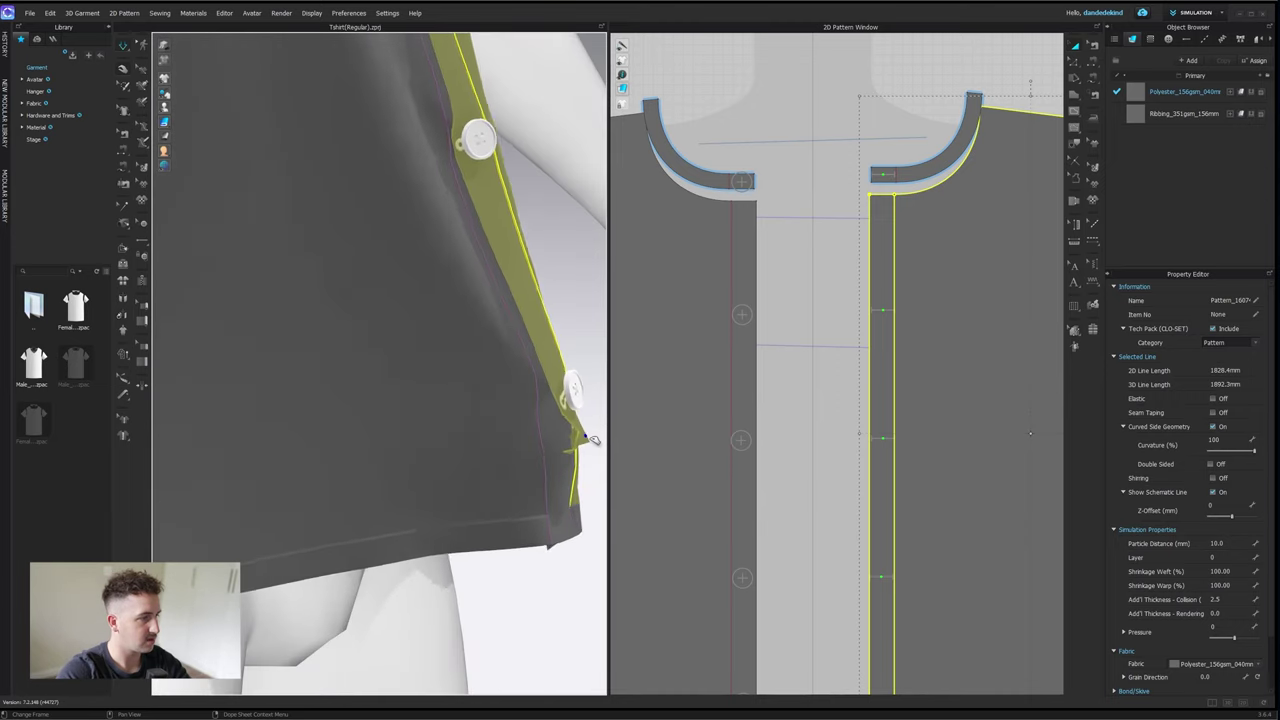
{"action": "scroll", "coordinate": [812, 318], "scroll_direction": "down", "scroll_amount": 4}
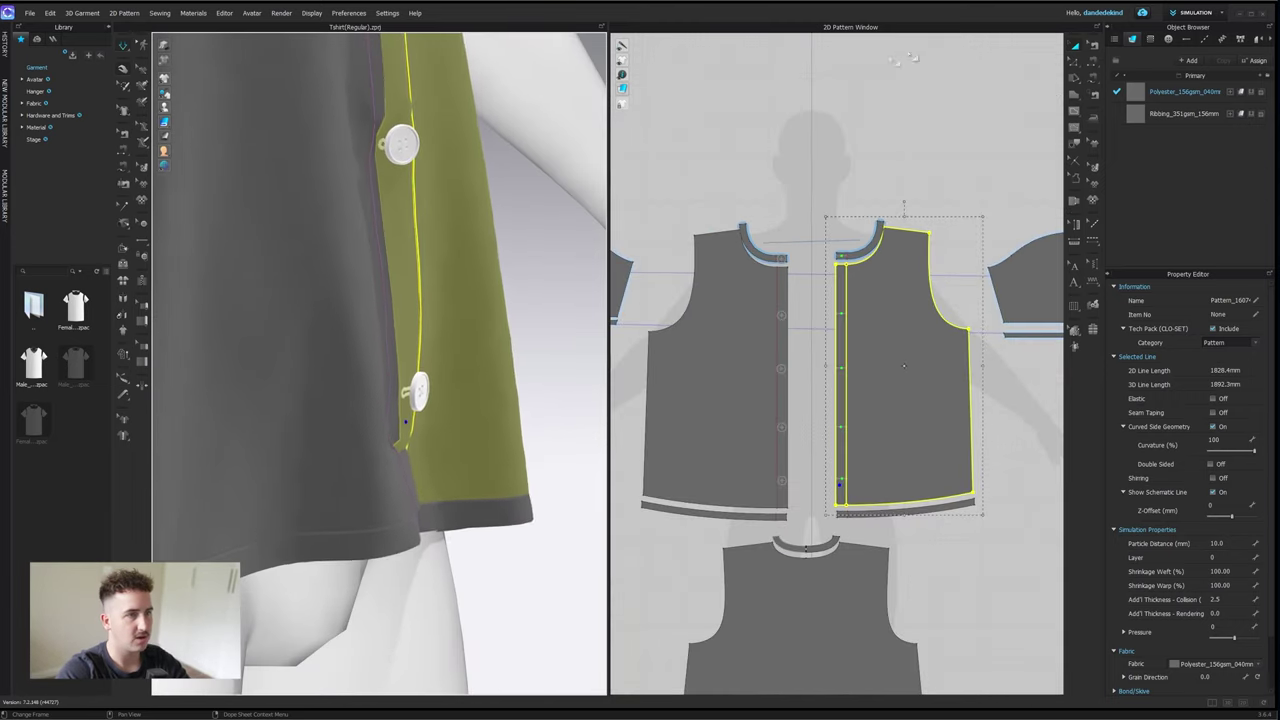
- Set the layer order from the buttonhole-side body, hem band and collar band to their matching button-side pieces
{"action": "left_click", "coordinate": [1092, 305]}
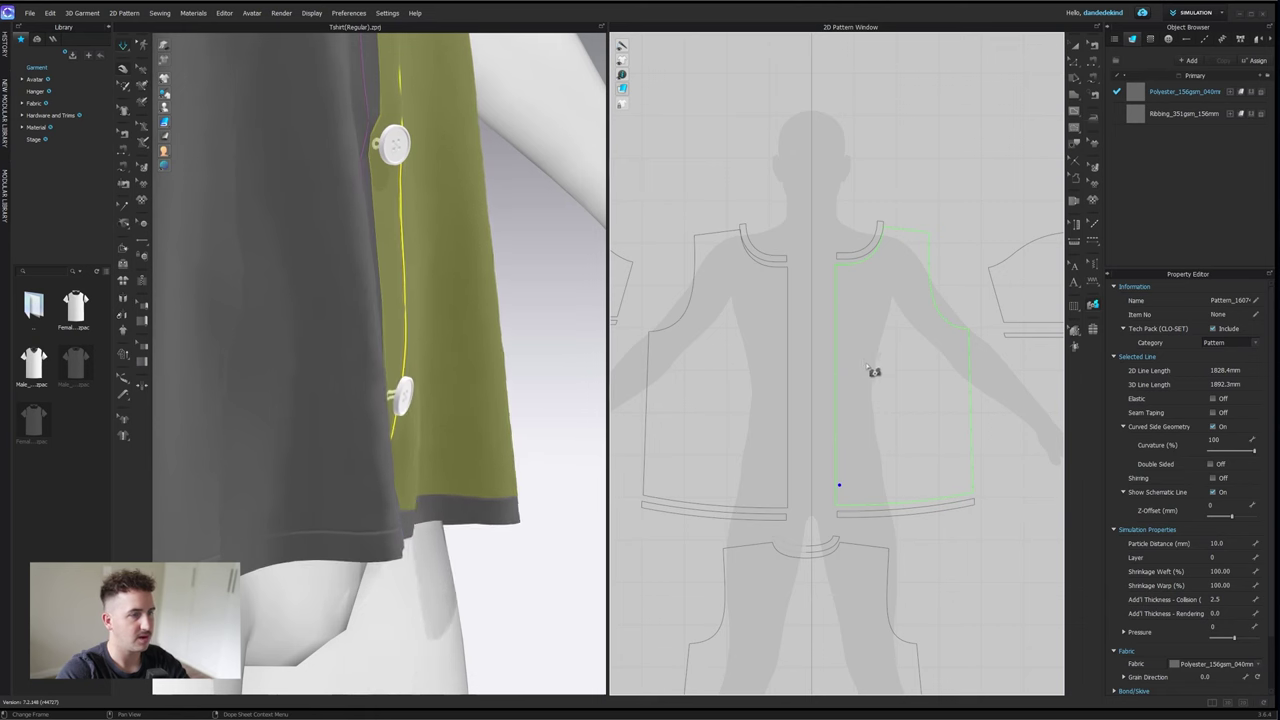
{"action": "left_click", "coordinate": [733, 370]}
{"action": "left_click", "coordinate": [854, 514]}
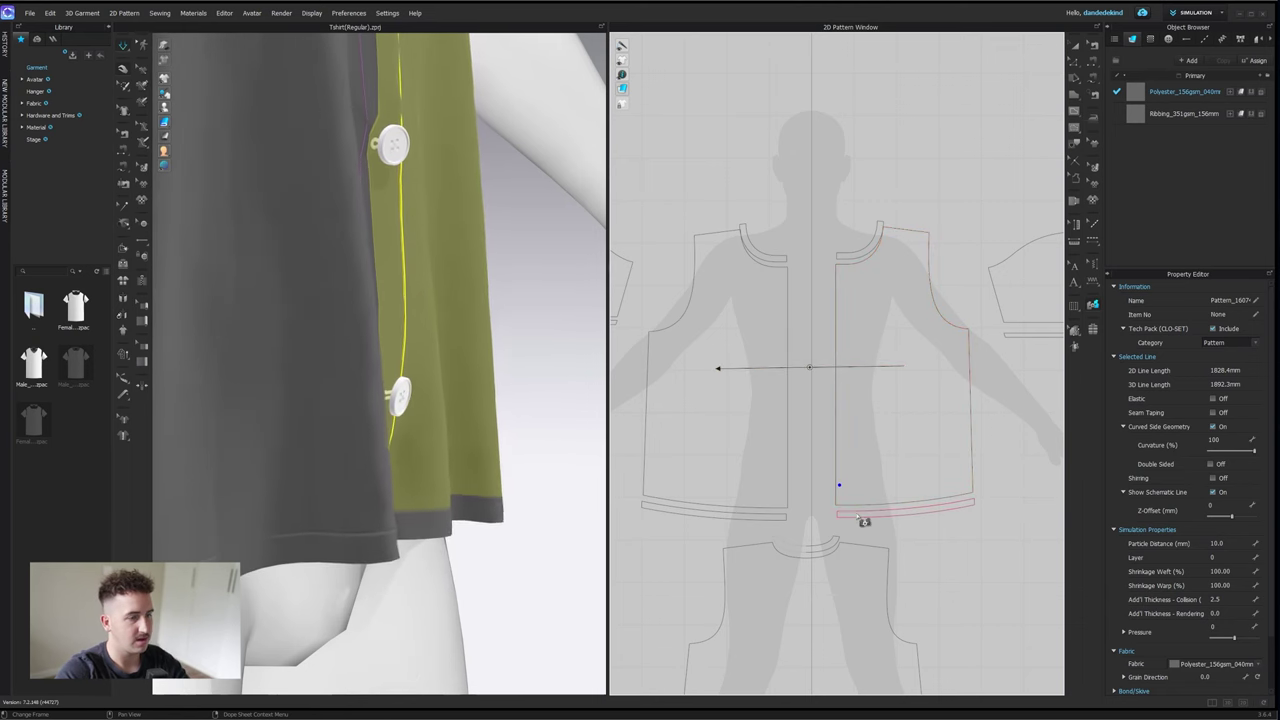
{"action": "left_click", "coordinate": [776, 517]}
{"action": "left_click", "coordinate": [790, 487]}
{"action": "left_click", "coordinate": [857, 262]}
{"action": "left_click", "coordinate": [765, 260]}
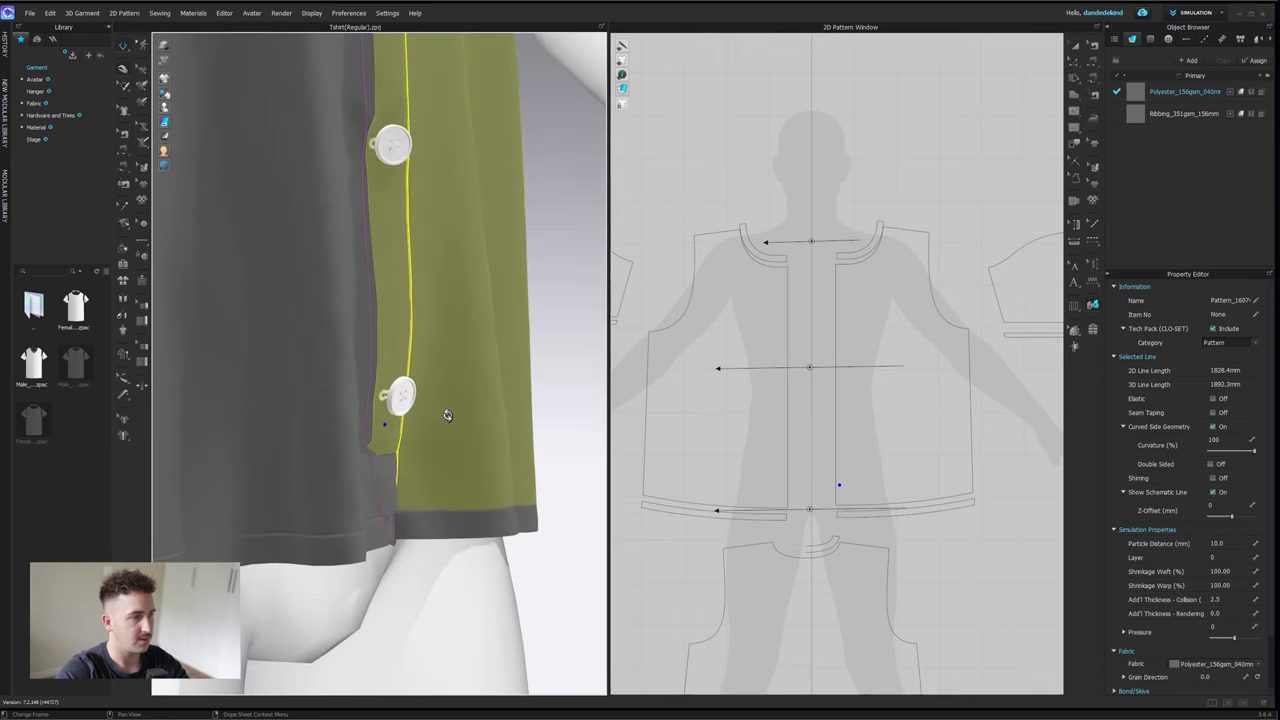
{"action": "key", "text": "j"}
{"action": "key", "text": "a"}
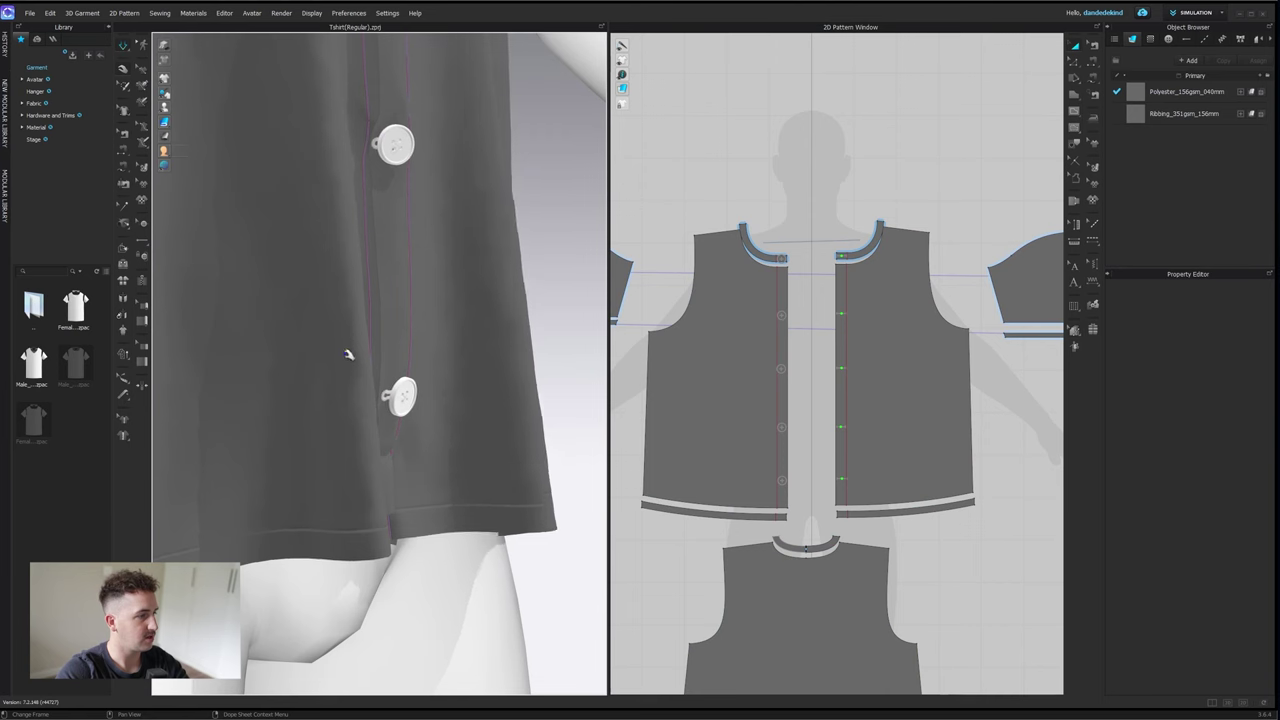
- Pull the buttonhole-side front panel's lower corner outward during simulation and check its overlap up to the collar
{"action": "left_click", "coordinate": [395, 432]}
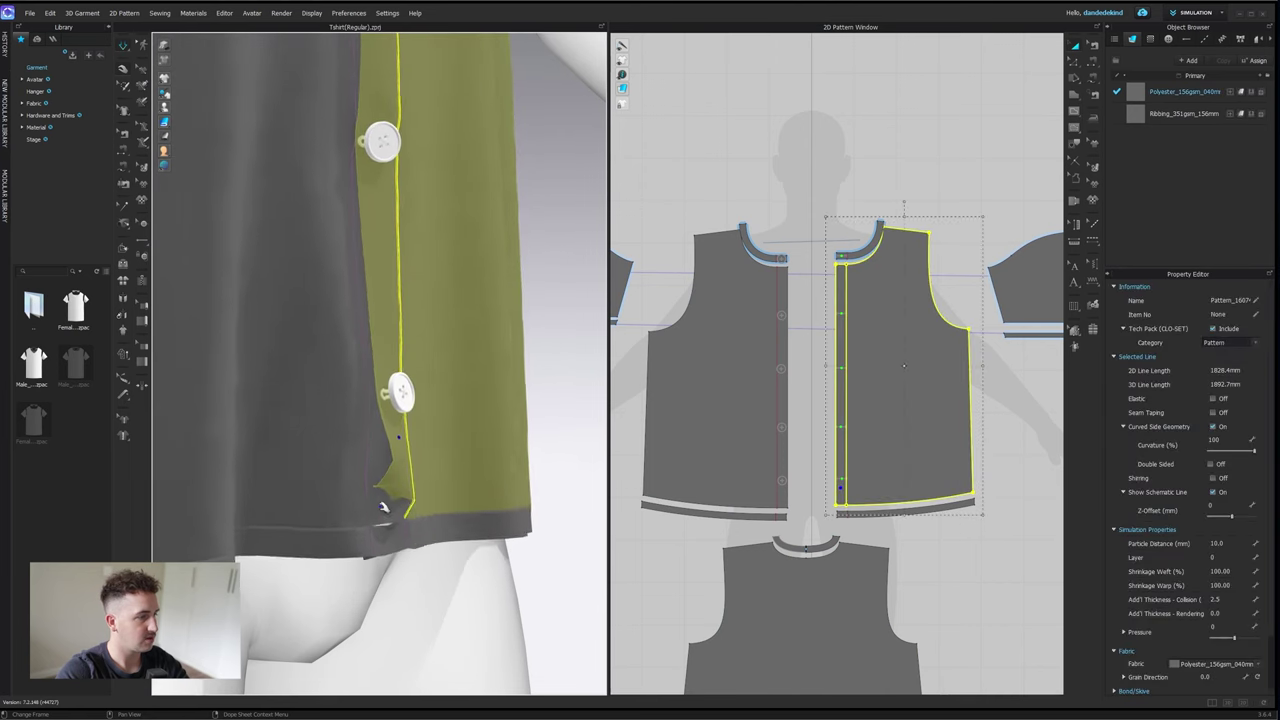
{"action": "left_click_drag", "start_coordinate": [420, 479], "coordinate": [531, 554]}
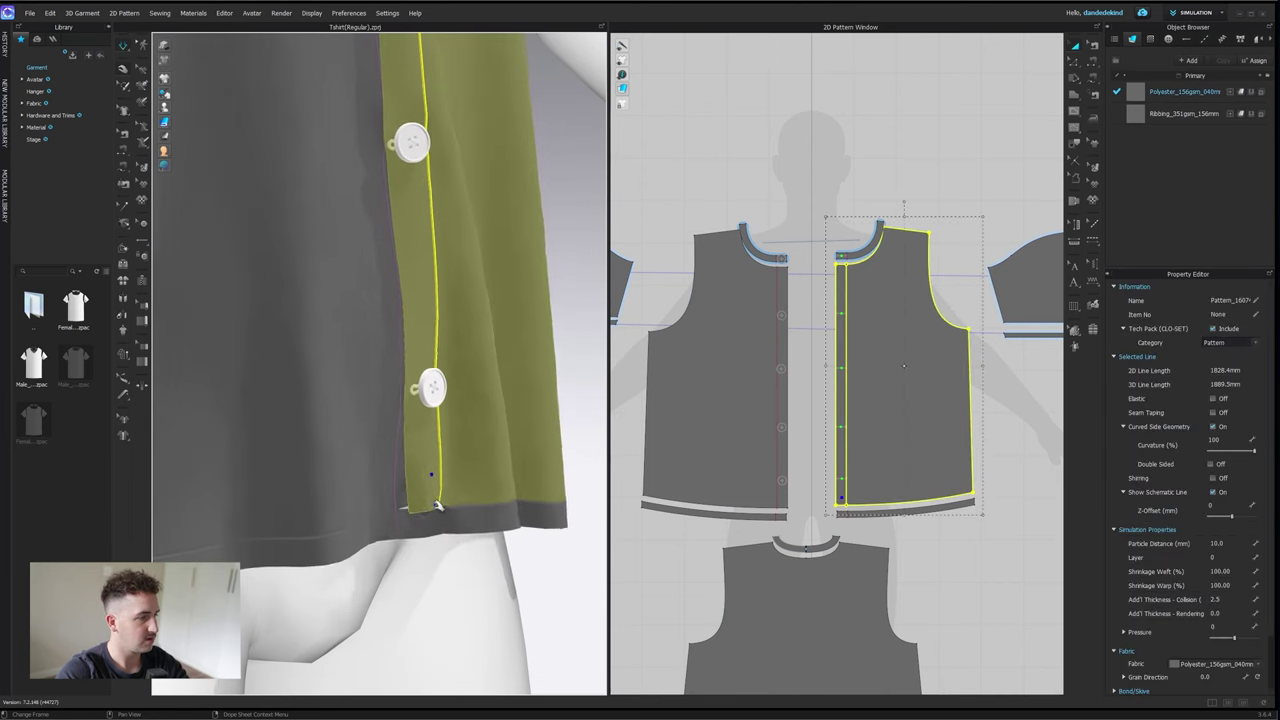
{"action": "right_click_drag", "start_coordinate": [431, 529], "coordinate": [397, 494]}
{"action": "middle_click_drag", "start_coordinate": [410, 170], "coordinate": [446, 489]}
{"action": "middle_click_drag", "start_coordinate": [390, 110], "coordinate": [370, 288]}
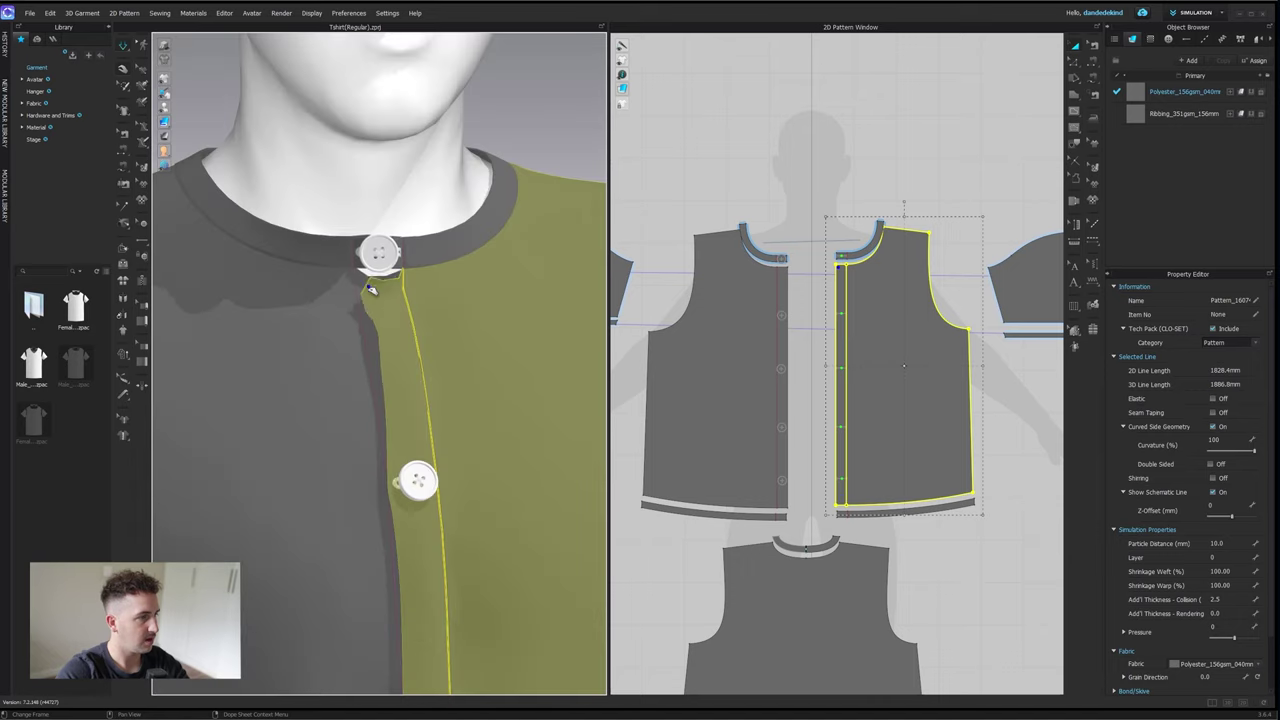
- Sew the placket sections of the collar and hem bands to the adjoining body edges on the buttonhole side
{"action": "scroll", "coordinate": [794, 258], "scroll_direction": "up", "scroll_amount": 5}
{"action": "key", "text": "n"}
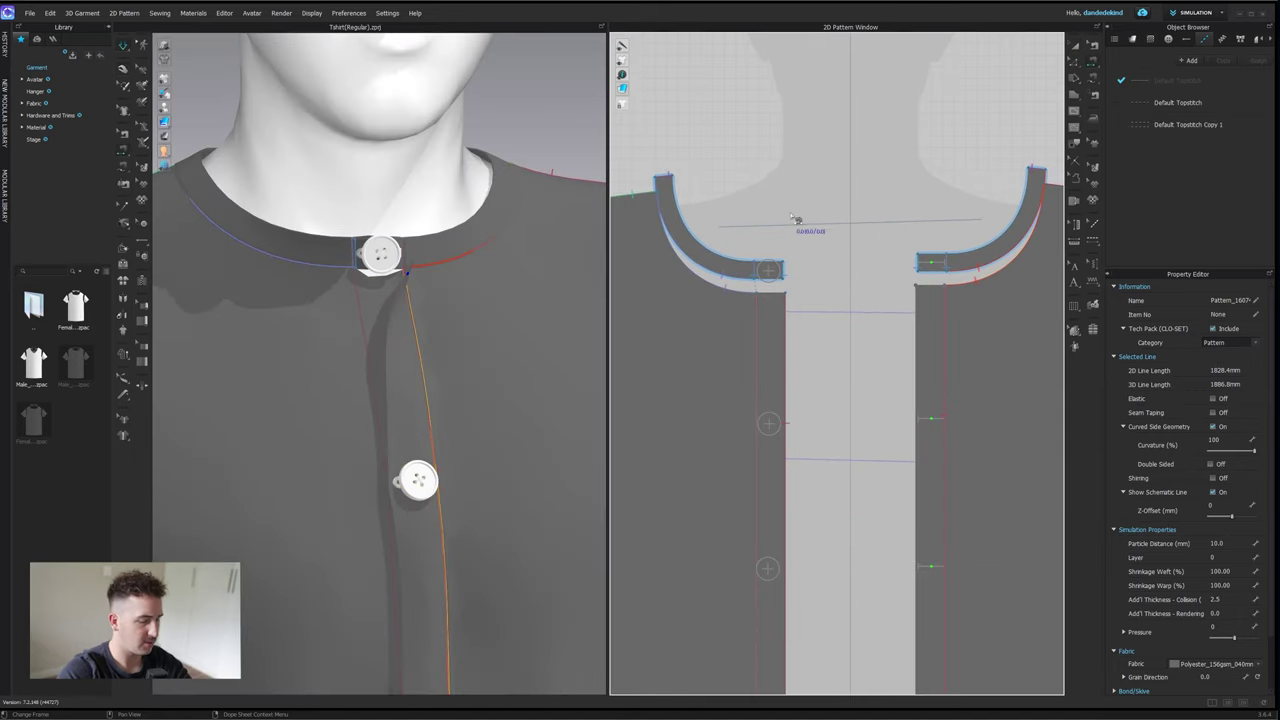
{"action": "left_click", "coordinate": [762, 280]}
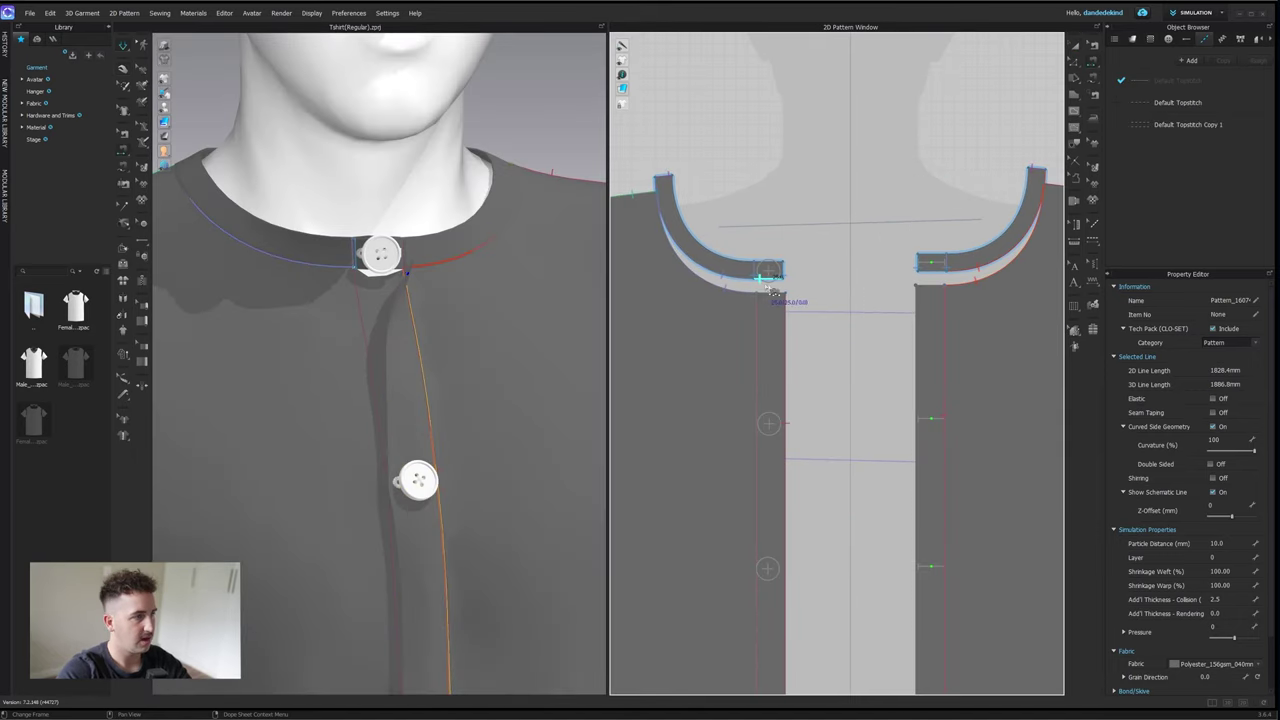
{"action": "left_click", "coordinate": [929, 272]}
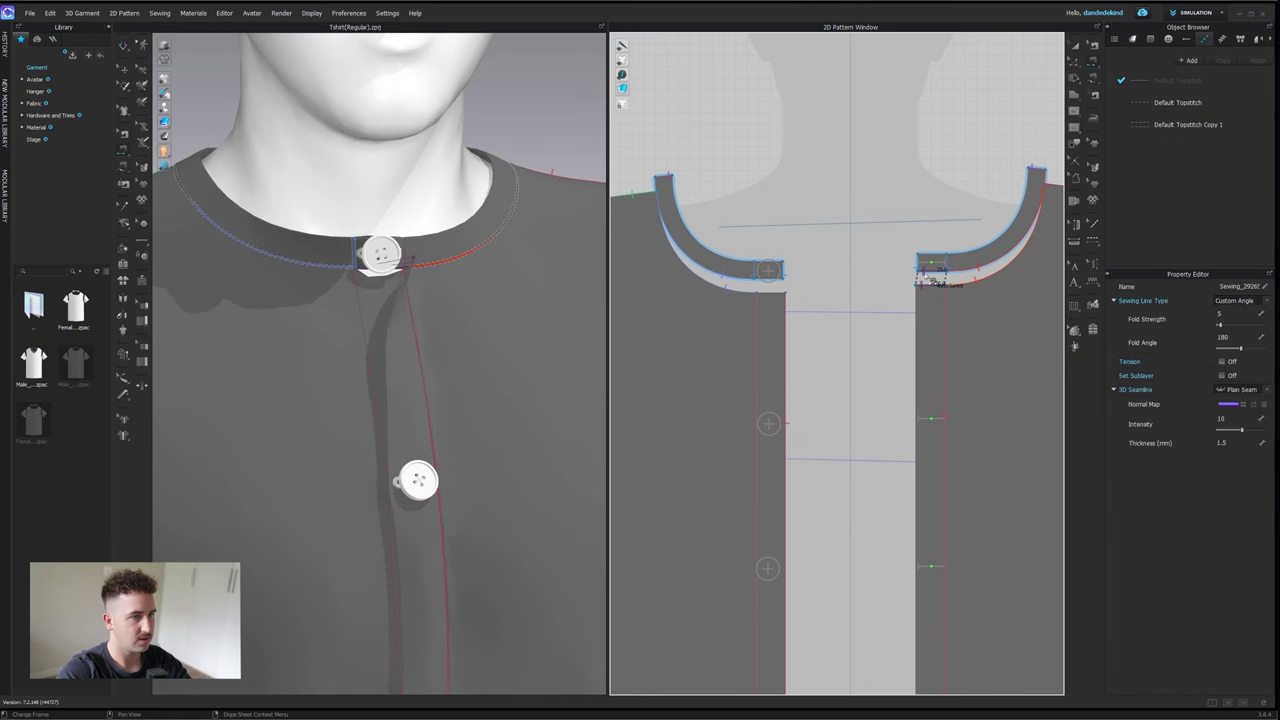
{"action": "scroll", "coordinate": [920, 450], "scroll_direction": "up", "scroll_amount": 3}
{"action": "scroll", "coordinate": [905, 612], "scroll_direction": "down", "scroll_amount": 5}
{"action": "middle_click_drag", "start_coordinate": [905, 612], "coordinate": [915, 250]}
{"action": "middle_click_drag", "start_coordinate": [954, 543], "coordinate": [941, 499]}
{"action": "left_click", "coordinate": [897, 463]}
{"action": "left_click", "coordinate": [899, 477]}
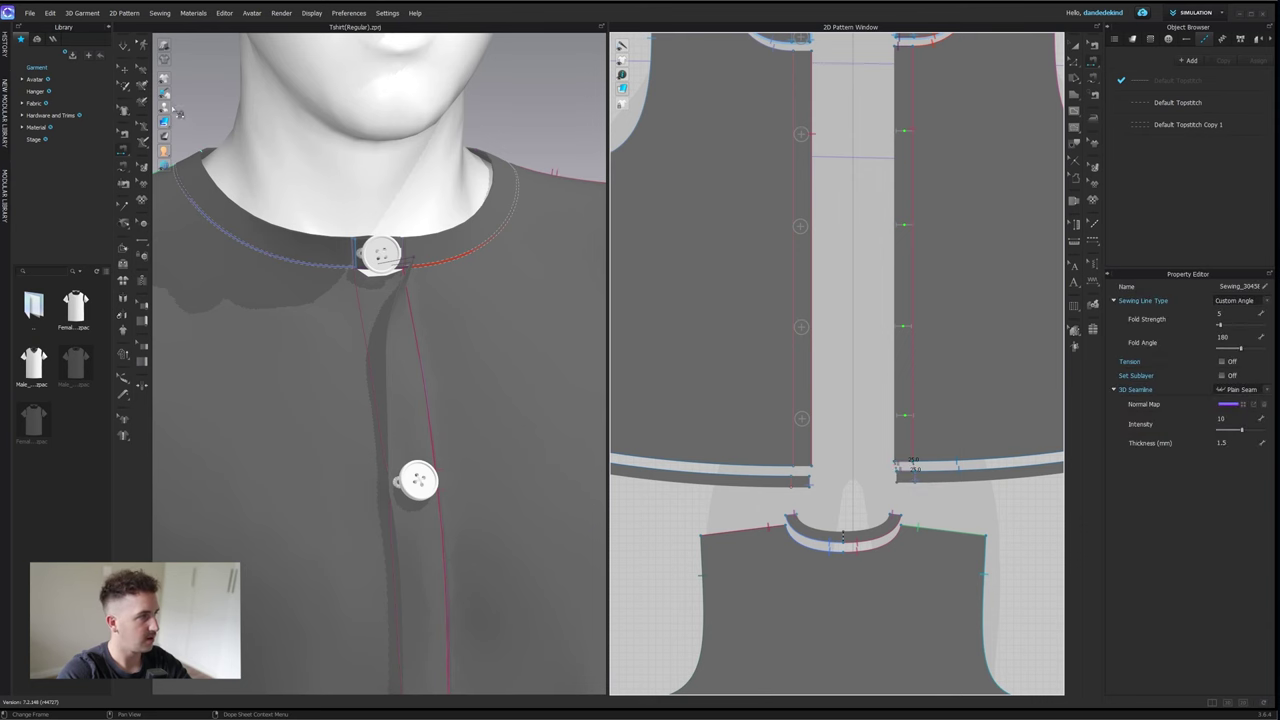
- Simulate the newly sewn placket sections, inspect the closure from hem to collar, and settle the collar at the top button
{"action": "middle_click_drag", "start_coordinate": [423, 394], "coordinate": [455, 280]}
{"action": "scroll", "coordinate": [449, 329], "scroll_direction": "down", "scroll_amount": 6}
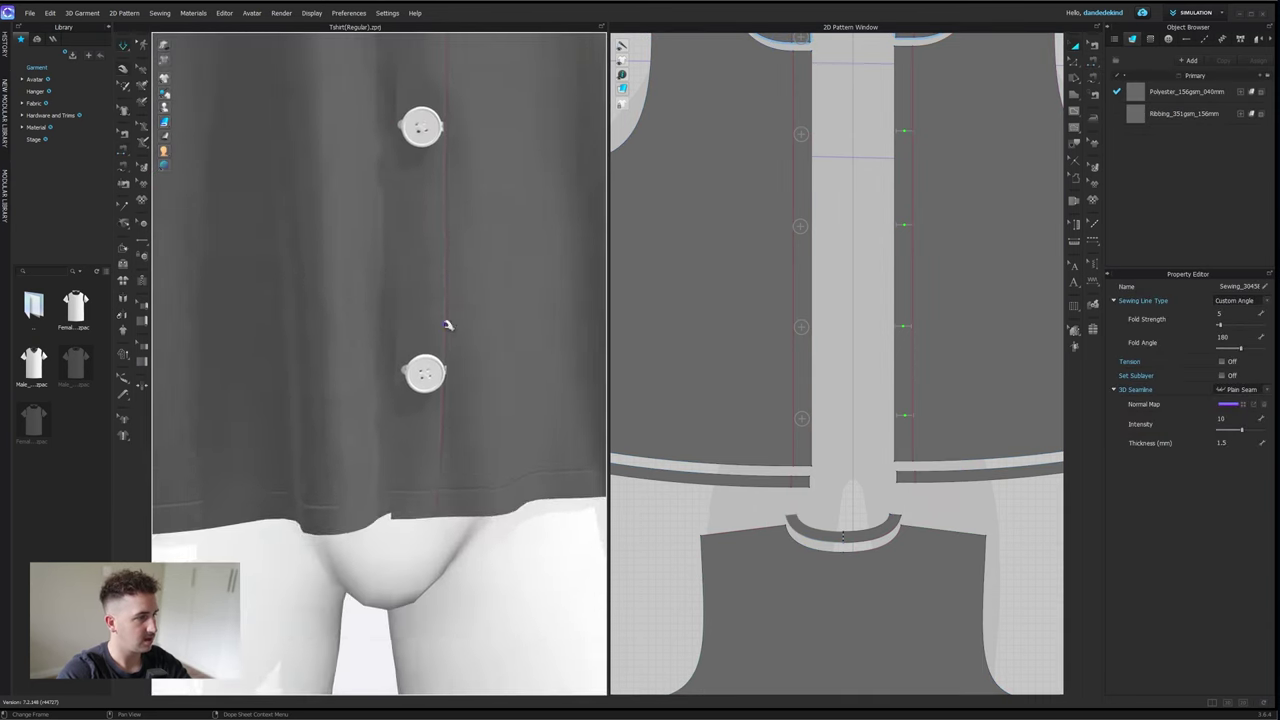
{"action": "middle_click_drag", "start_coordinate": [500, 116], "coordinate": [354, 271]}
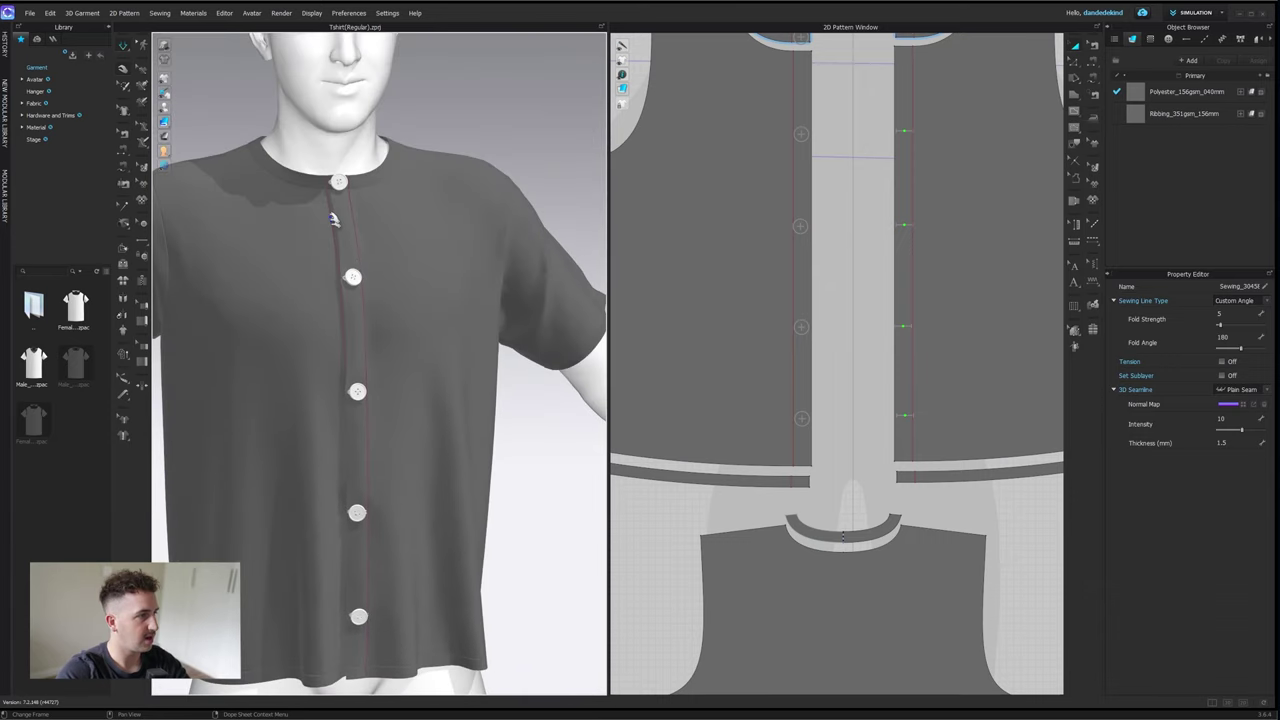
{"action": "left_click", "coordinate": [340, 181]}
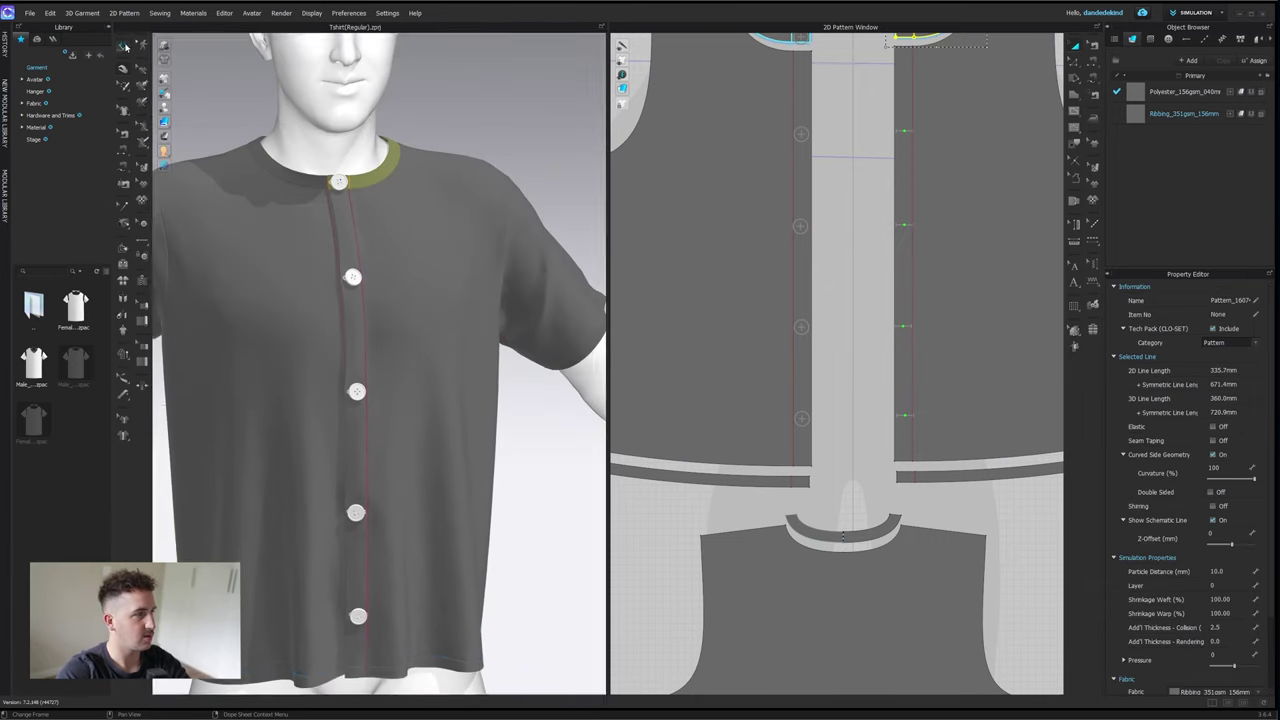
- Change the default button to a plain round shape without thread holes and set its width to 10 mm
{"action": "left_click", "coordinate": [1092, 61]}
{"action": "left_click", "coordinate": [1168, 39]}
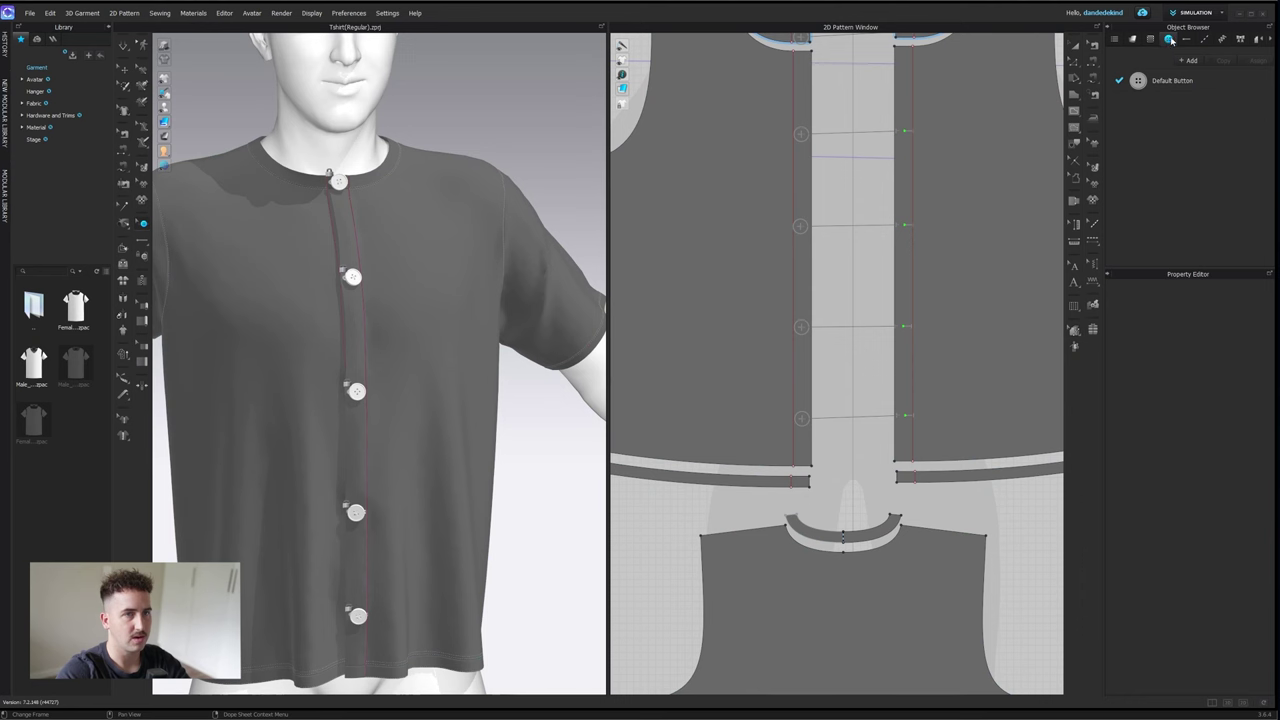
{"action": "left_click", "coordinate": [1168, 82]}
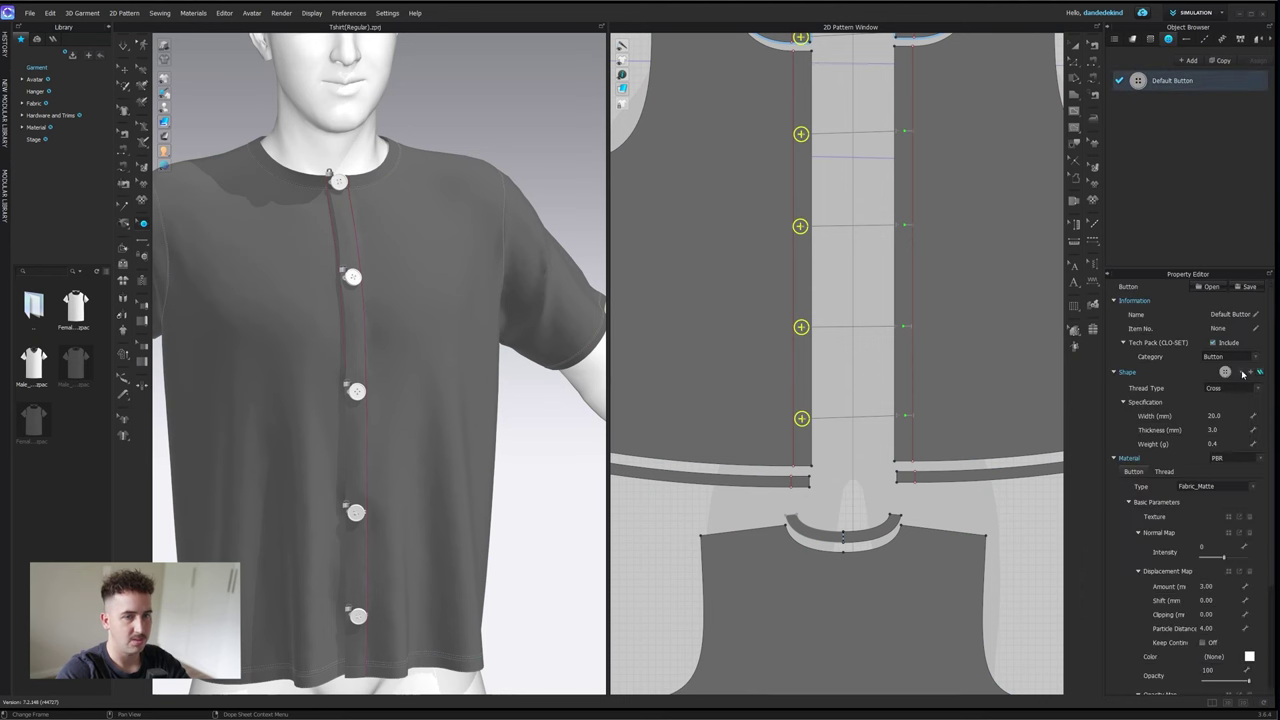
{"action": "left_click", "coordinate": [1242, 373]}
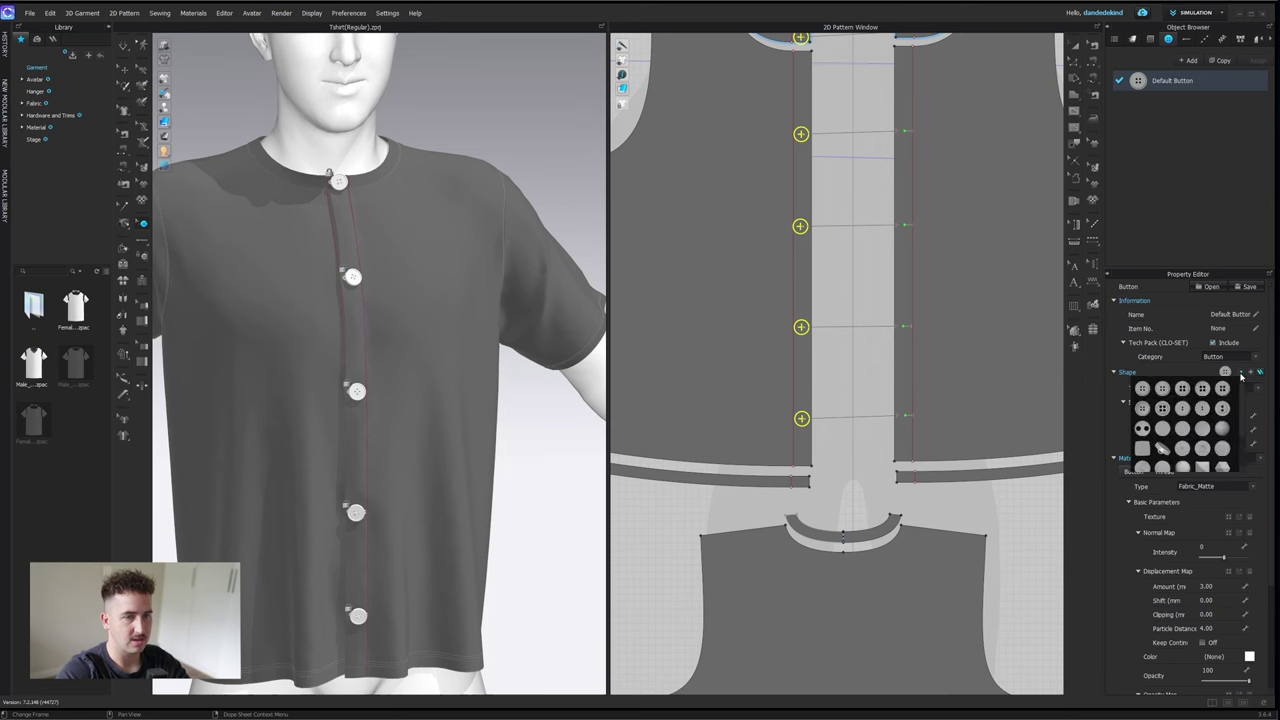
{"action": "left_click", "coordinate": [1183, 429]}
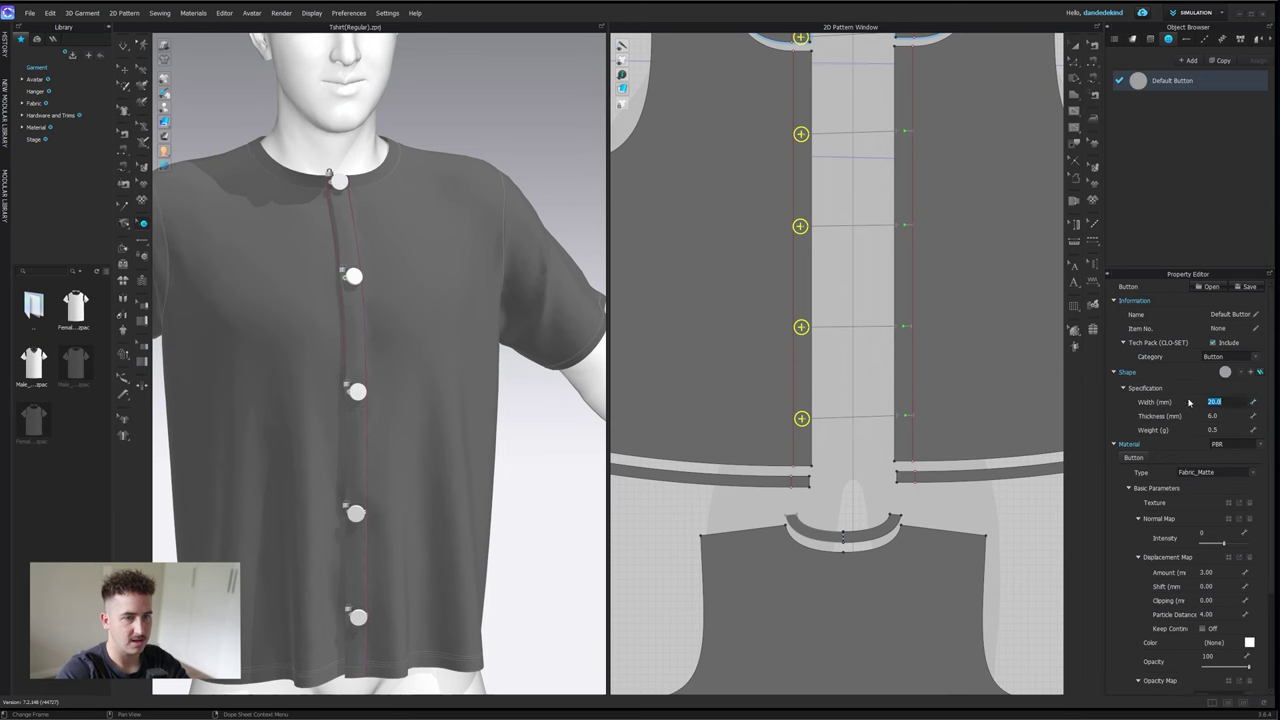
{"action": "type", "text": "10"}
{"action": "key", "text": "Return"}
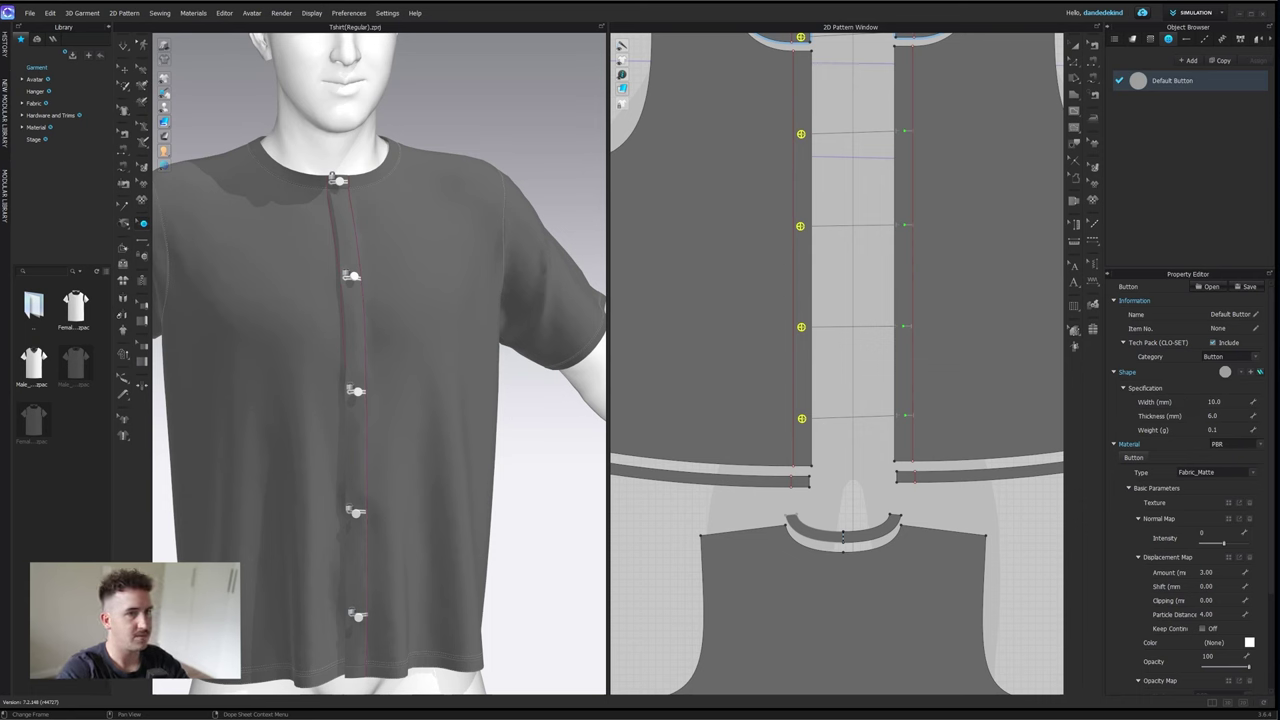
- Set the default buttonhole's width to 8 mm
{"action": "left_click", "coordinate": [1185, 40]}
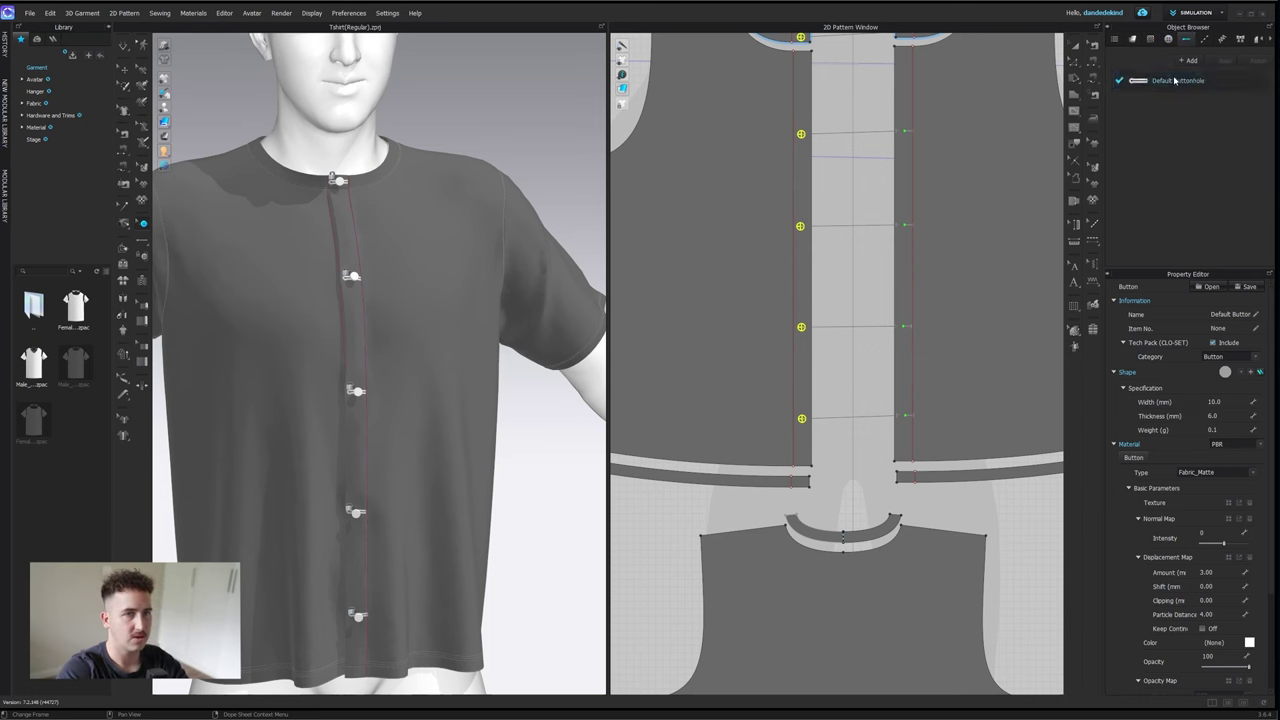
{"action": "left_click", "coordinate": [1175, 81]}
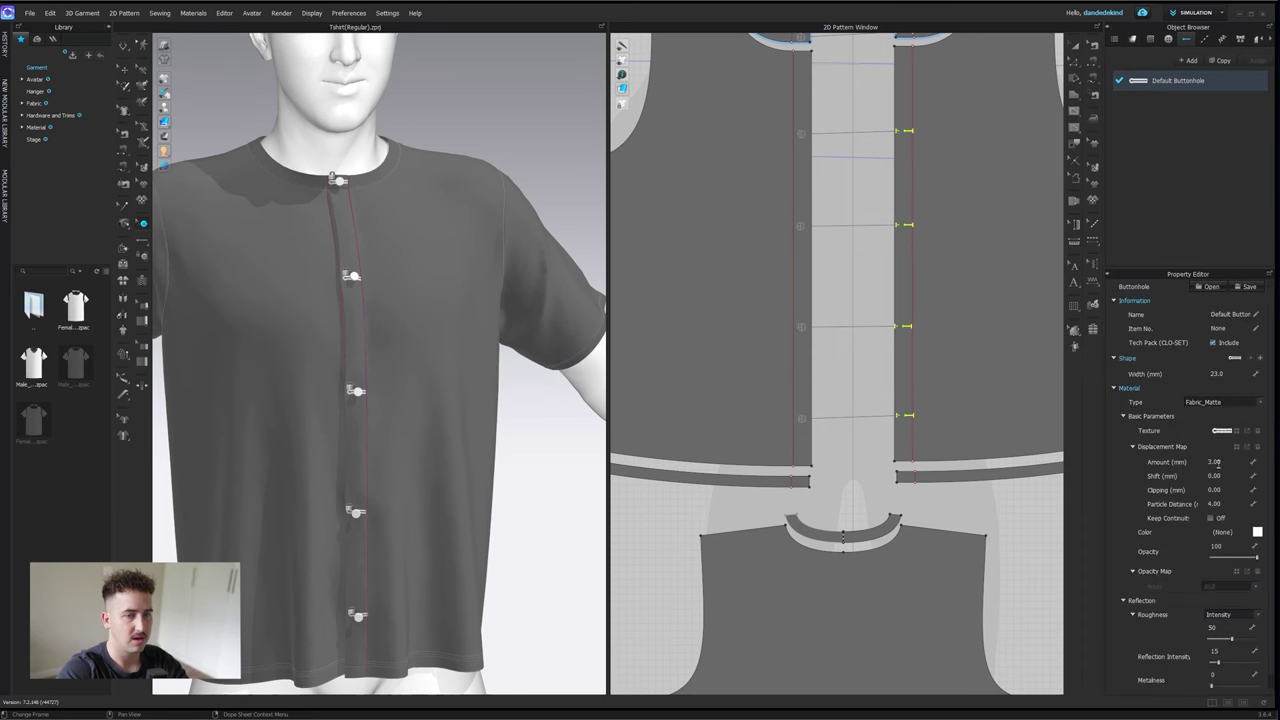
{"action": "left_click", "coordinate": [1225, 375]}
{"action": "type", "text": "10"}
{"action": "key", "text": "Return"}
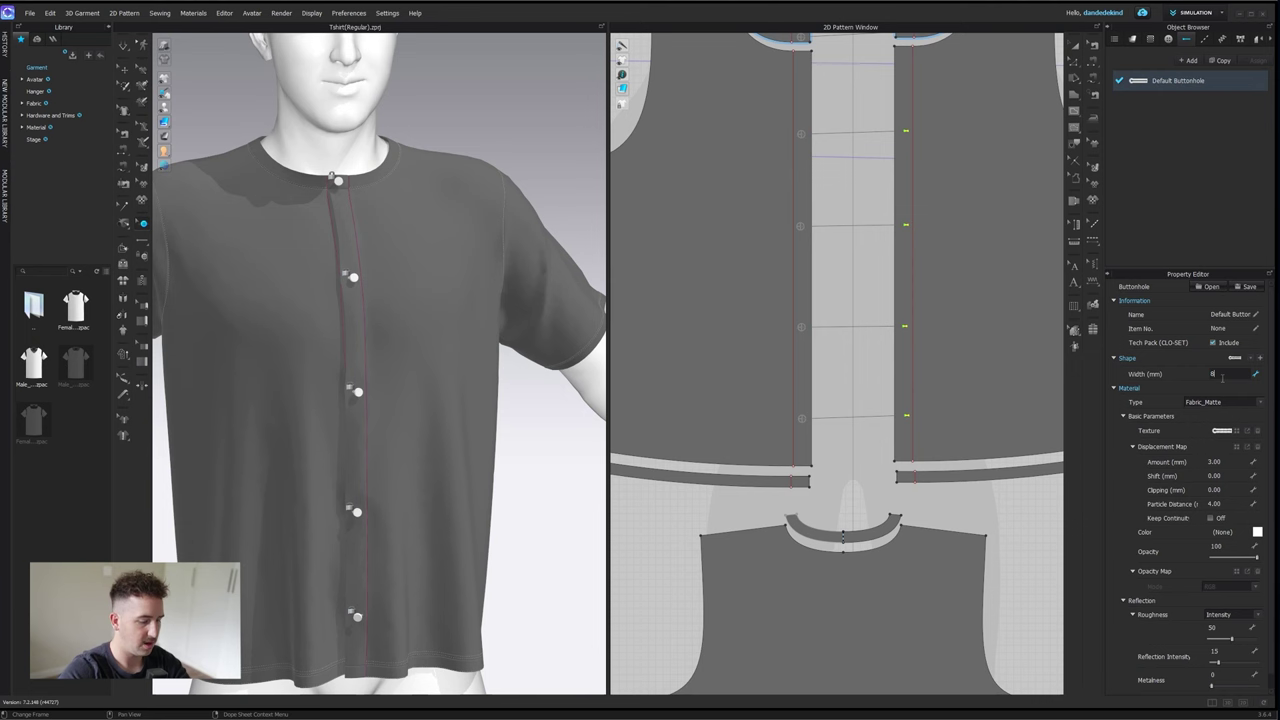
- Simulate the shirt with the smaller buttons and buttonholes, and inspect the full garment from the front and side
{"action": "left_click", "coordinate": [124, 46]}
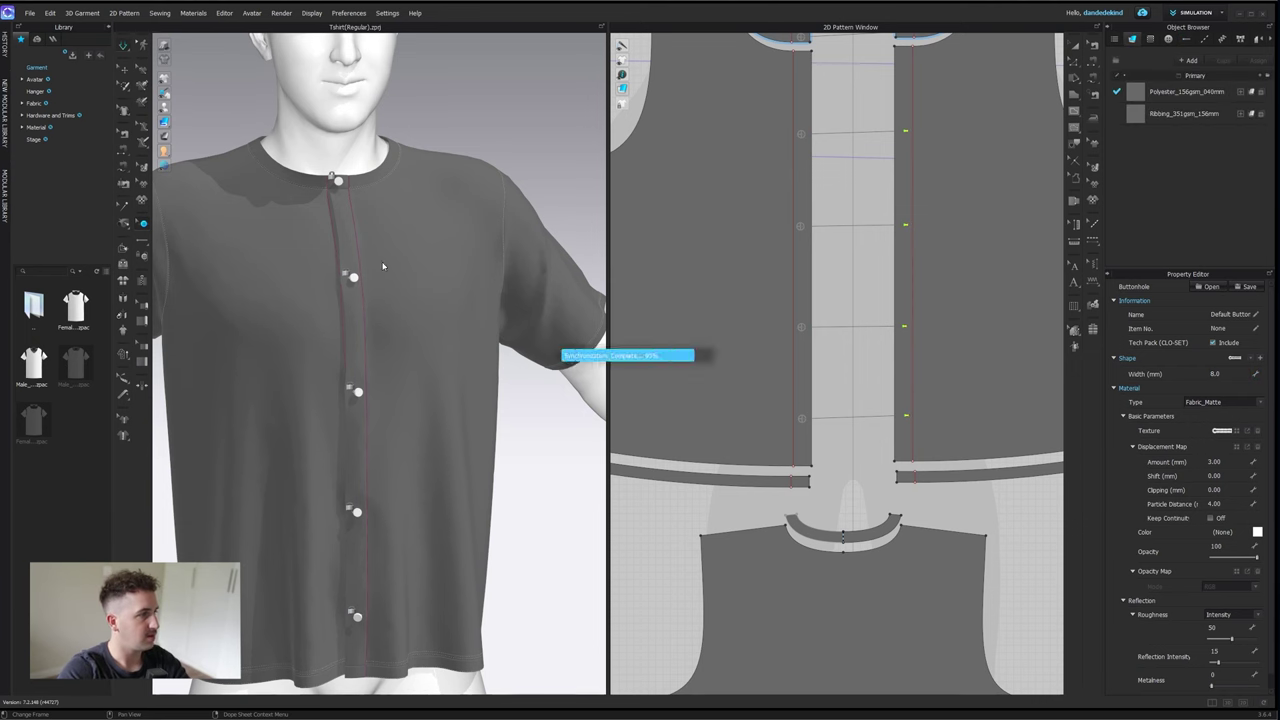
{"action": "mouse_move", "coordinate": [429, 466]}
{"action": "right_mouse_down"}
{"action": "mouse_move", "coordinate": [366, 463]}
{"action": "mouse_move", "coordinate": [437, 451]}
{"action": "right_mouse_up"}
{"action": "scroll", "coordinate": [437, 451], "scroll_direction": "down", "scroll_amount": 5}
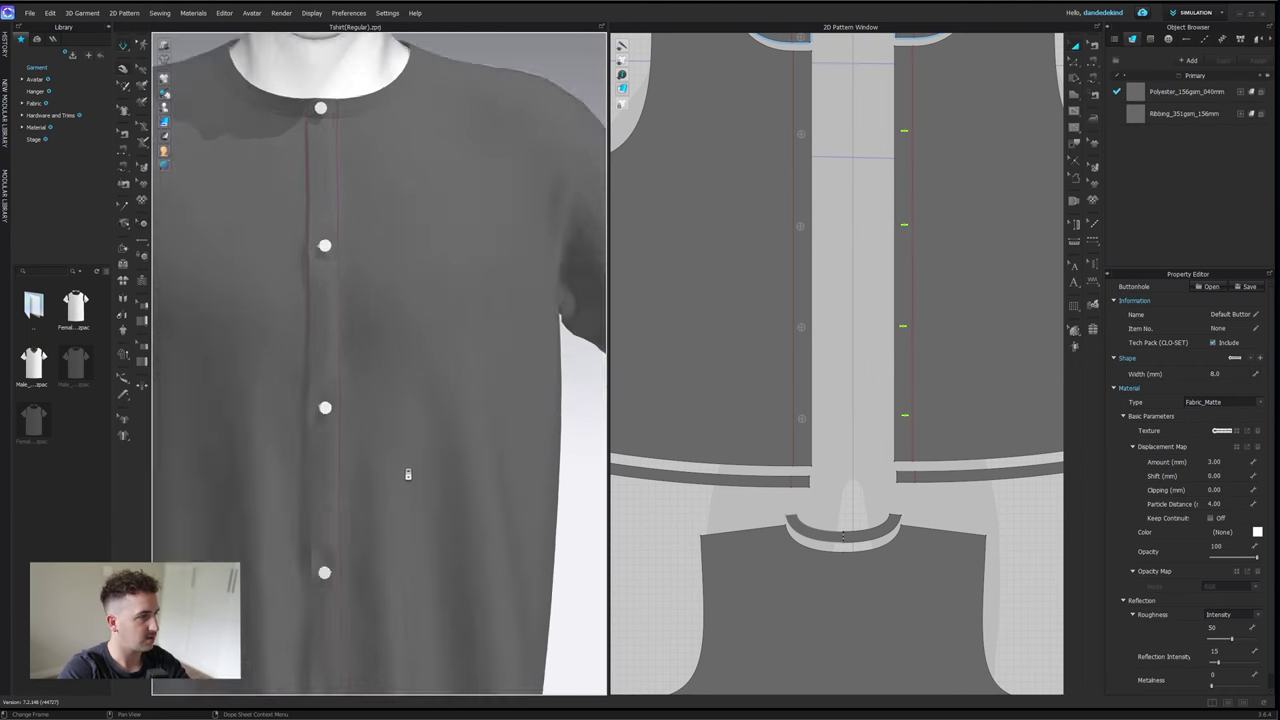
{"action": "left_click", "coordinate": [197, 522]}
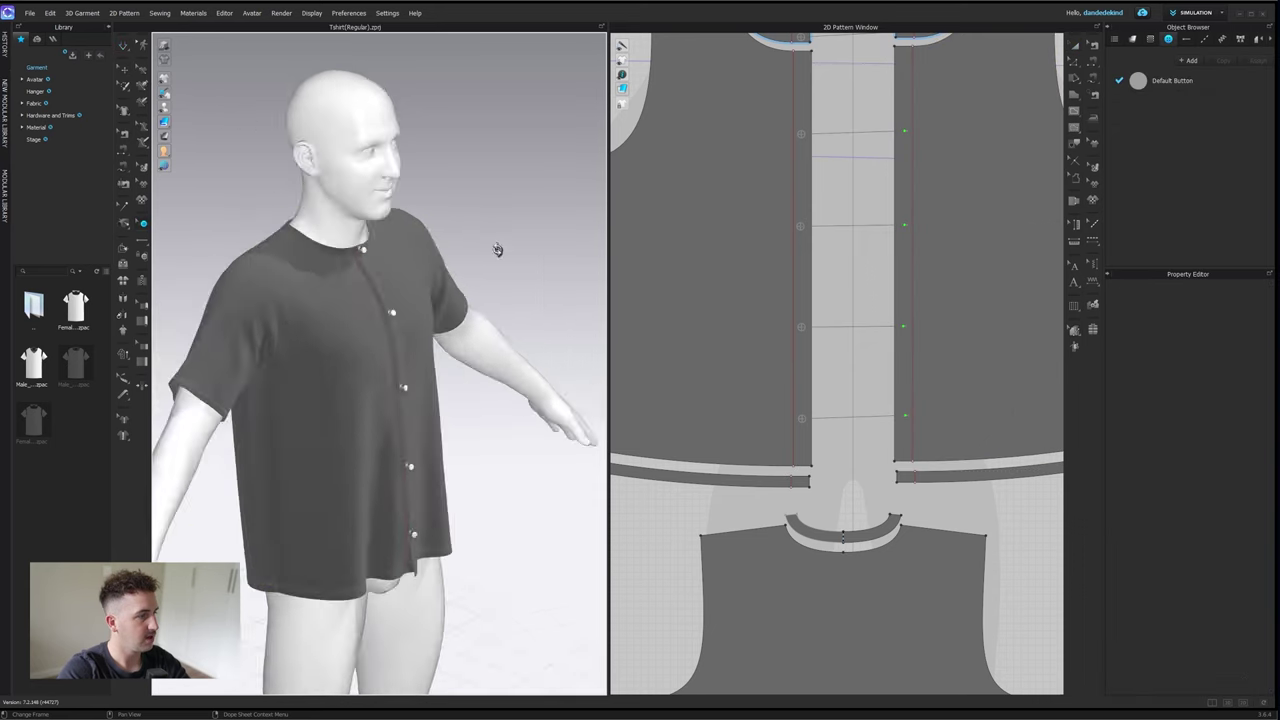
{"action": "right_click_drag", "start_coordinate": [497, 250], "coordinate": [465, 244]}
- Switch to the UV Editor workspace and reset the garment's UVs to the 2D pattern arrangement
{"action": "left_click", "coordinate": [1196, 10]}
{"action": "left_click", "coordinate": [1190, 126]}
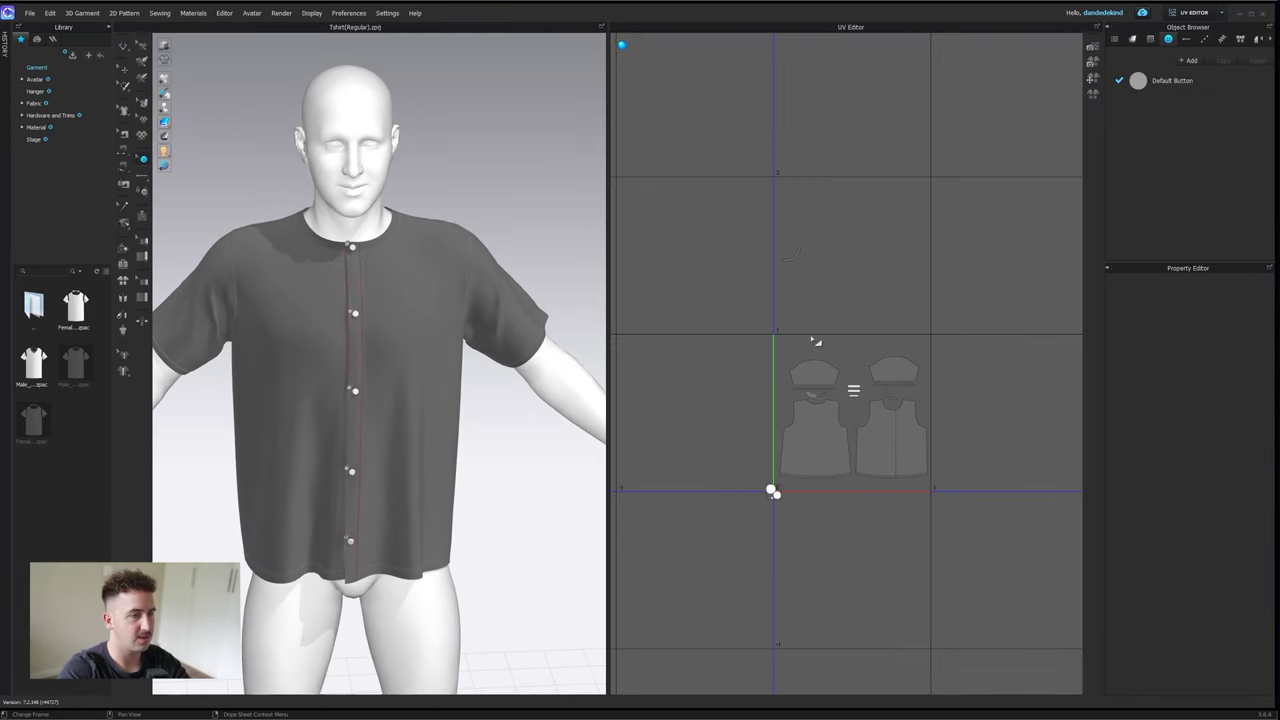
{"action": "scroll", "coordinate": [842, 318], "scroll_direction": "up", "scroll_amount": 1}
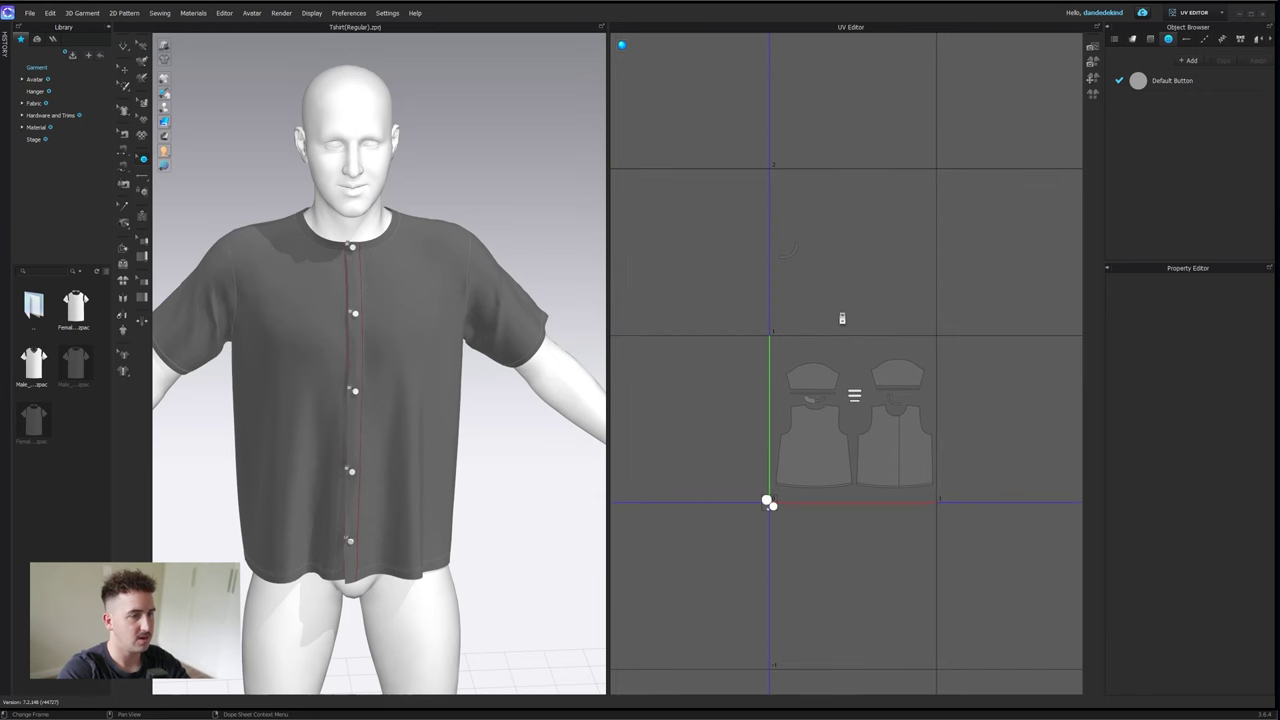
{"action": "right_click", "coordinate": [918, 283]}
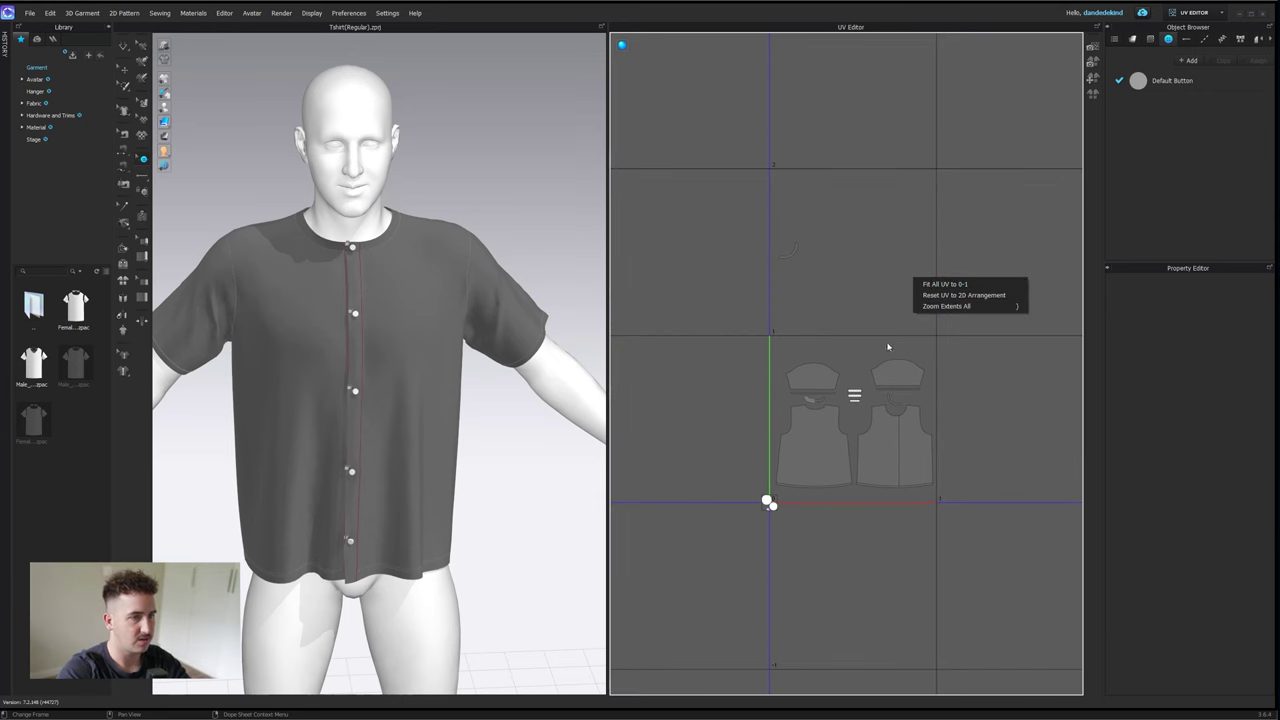
{"action": "right_click", "coordinate": [873, 274]}
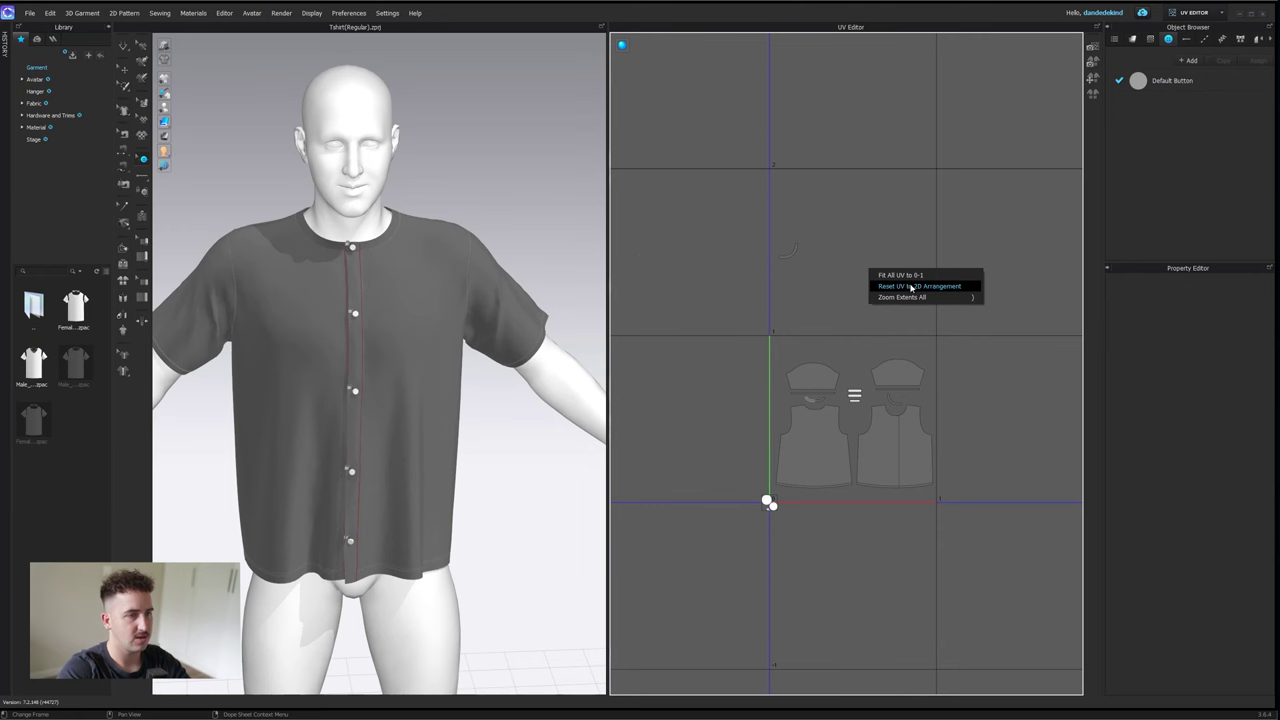
{"action": "left_click", "coordinate": [911, 287]}
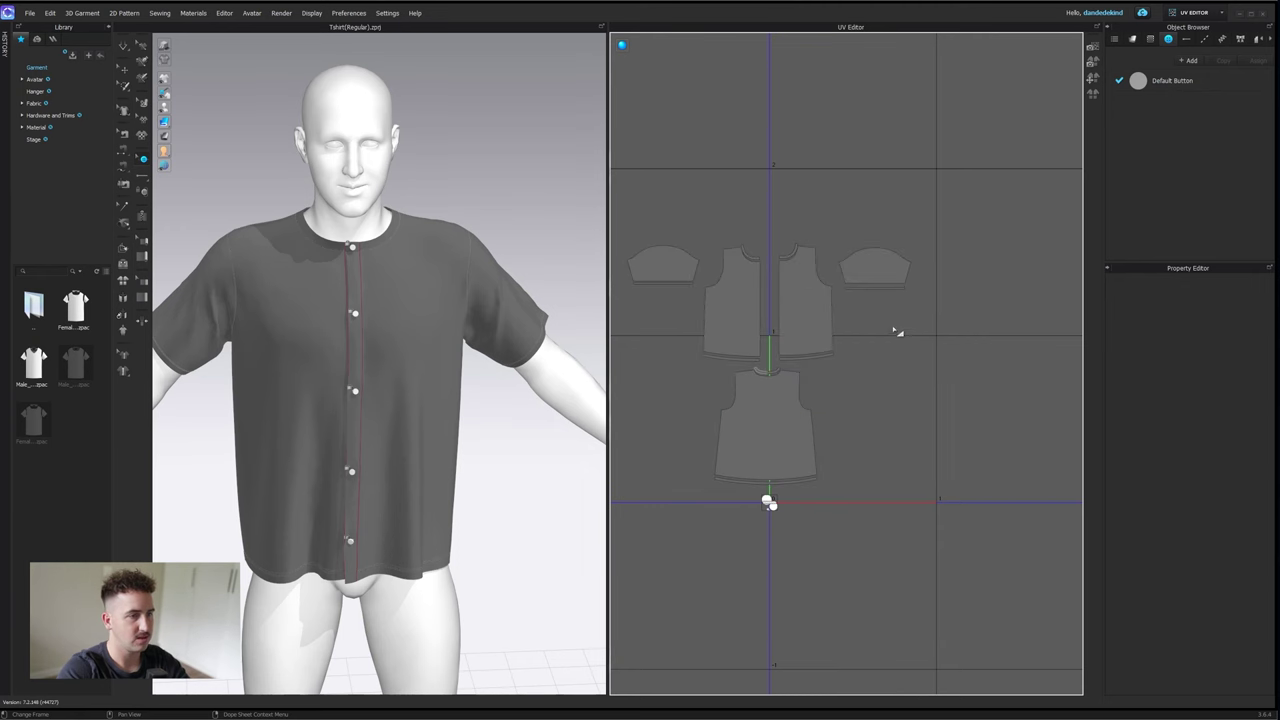
- Select all the garment's UV pieces and fit them around the 0–1 UV tile as one group
{"action": "scroll", "coordinate": [905, 330], "scroll_direction": "down", "scroll_amount": 1}
{"action": "left_click_drag", "start_coordinate": [645, 536], "coordinate": [646, 536]}
{"action": "left_click_drag", "start_coordinate": [792, 428], "coordinate": [867, 416]}
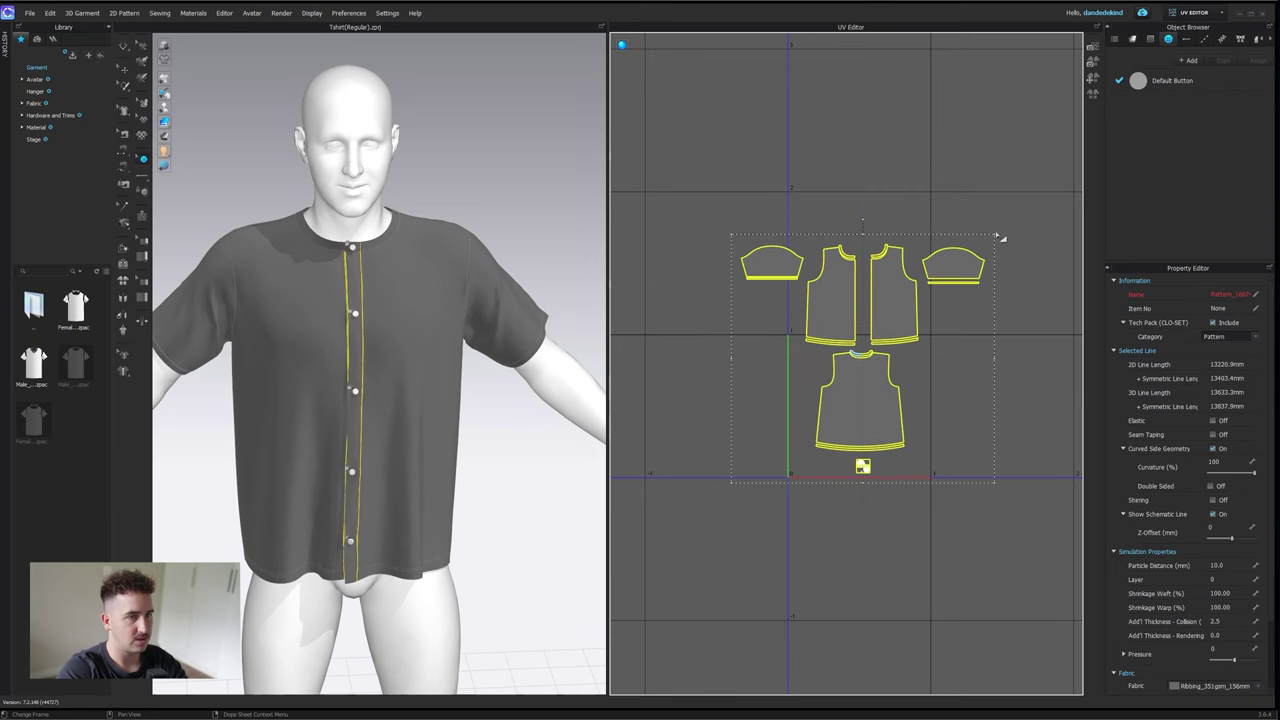
{"action": "left_click_drag", "start_coordinate": [987, 245], "coordinate": [917, 309]}
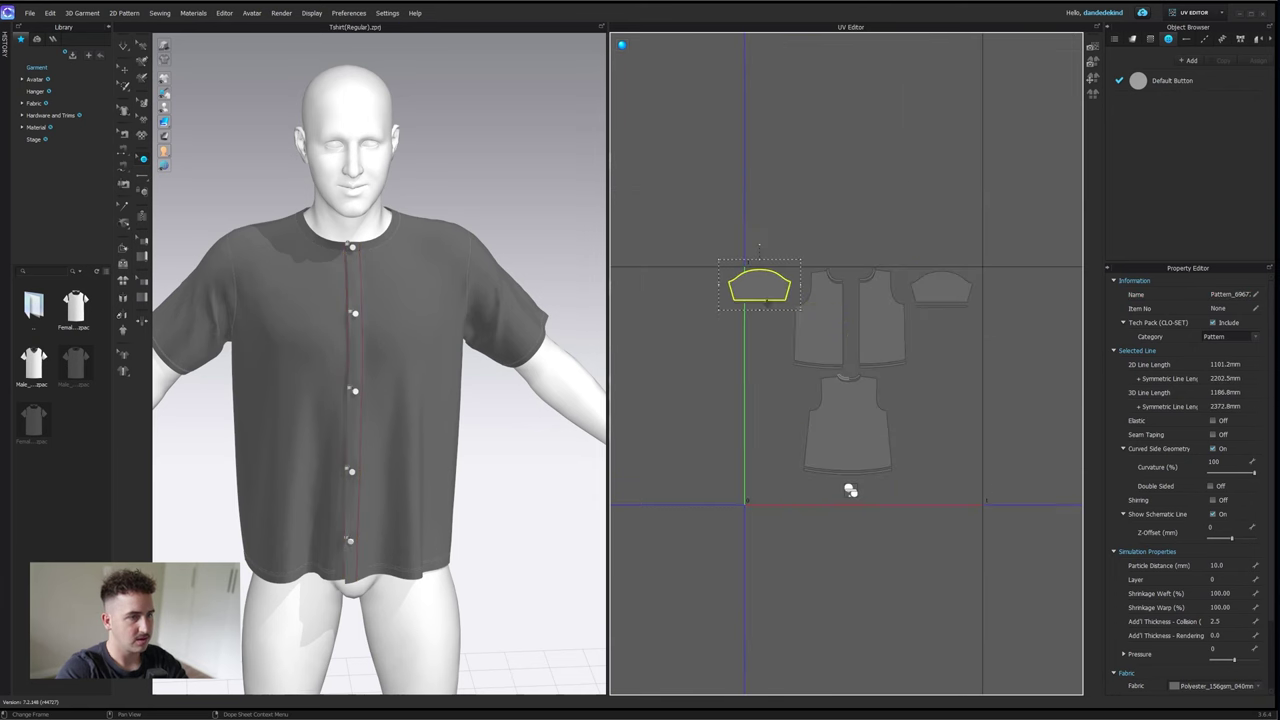
- Move the sleeve lying outside the UV tile, along with its cuff band, beneath the other sleeve
{"action": "left_click_drag", "start_coordinate": [768, 286], "coordinate": [955, 340]}
{"action": "key", "text": "ctrl+z"}
{"action": "key", "text": "ctrl+z"}
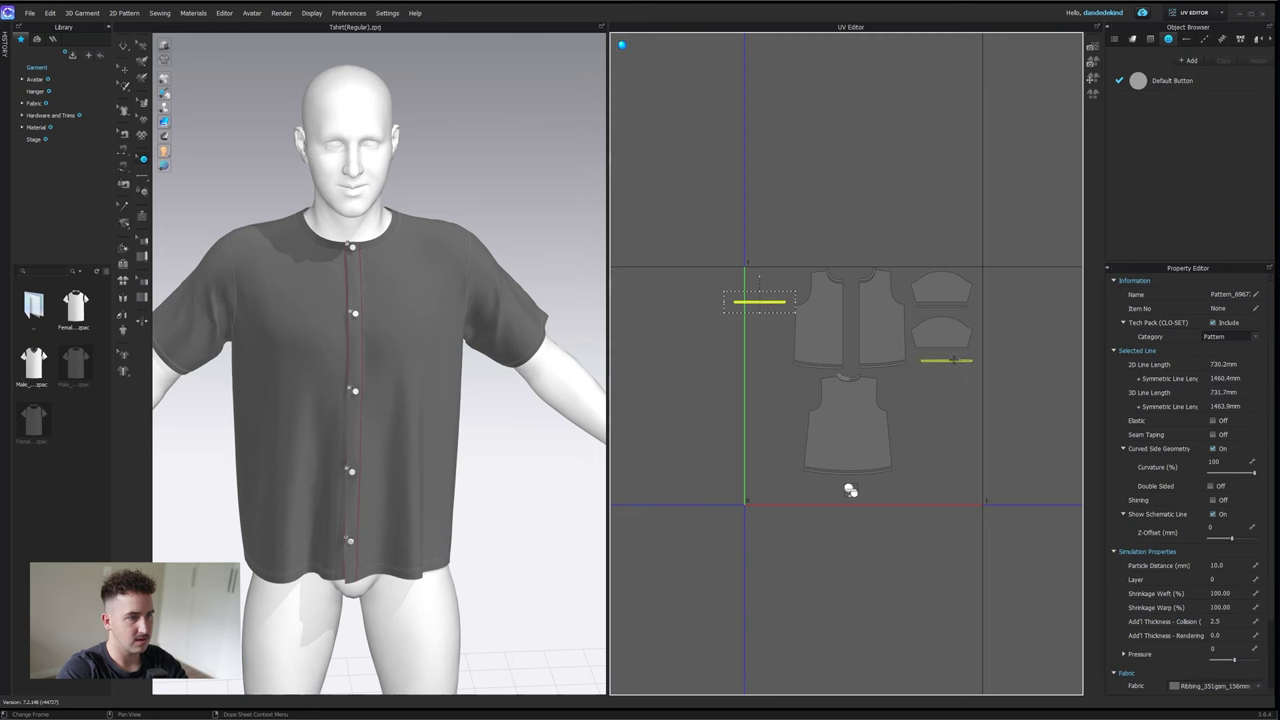
- Gather the buttons and buttonholes in the UV tile's lower-right corner and move the front and back panels toward its left side
{"action": "left_click", "coordinate": [850, 490]}
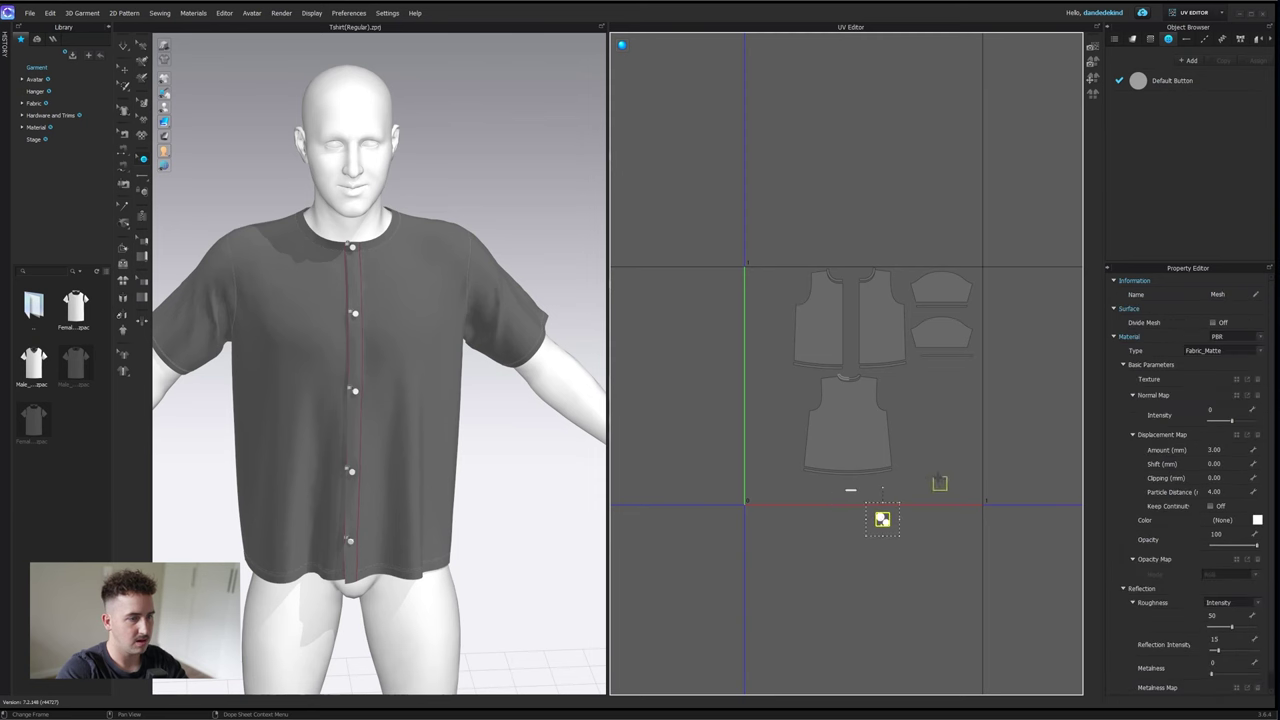
{"action": "left_click_drag", "start_coordinate": [851, 490], "coordinate": [943, 468]}
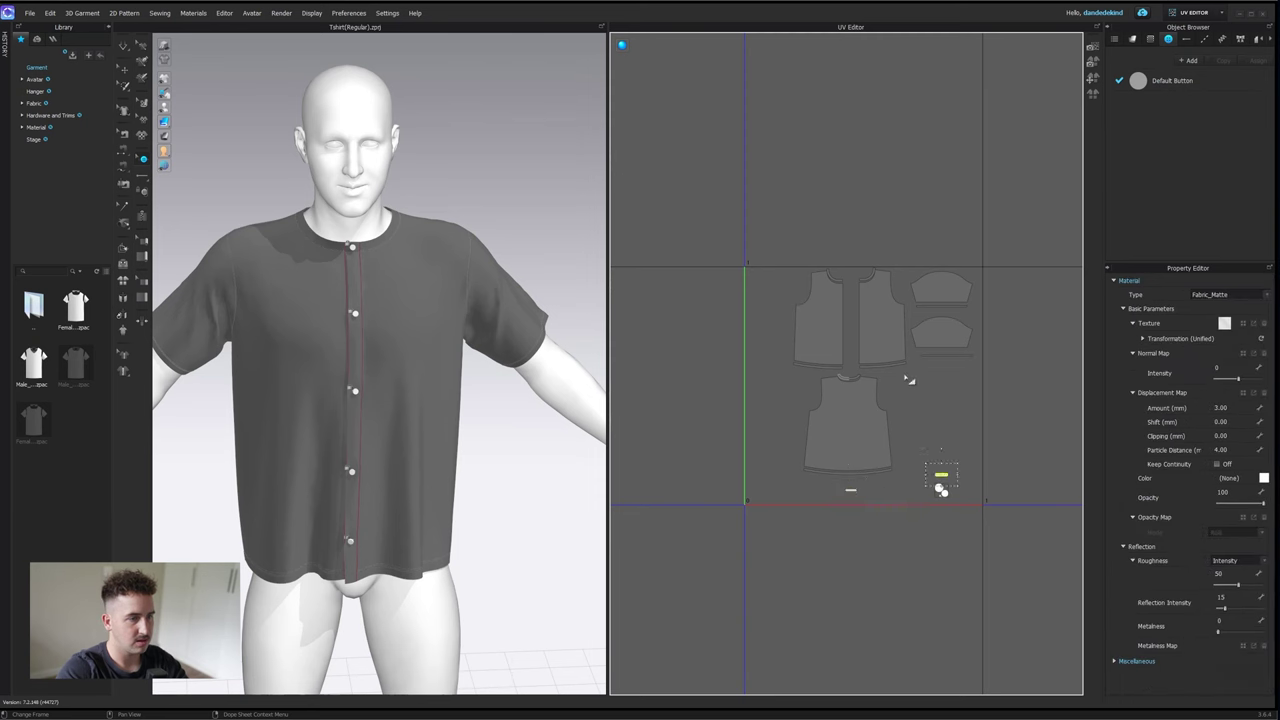
{"action": "key", "text": "ctrl+z"}
{"action": "key", "text": "ctrl+z"}
{"action": "key", "text": "ctrl+z"}
{"action": "key", "text": "ctrl+z"}
{"action": "key", "text": "ctrl+z"}
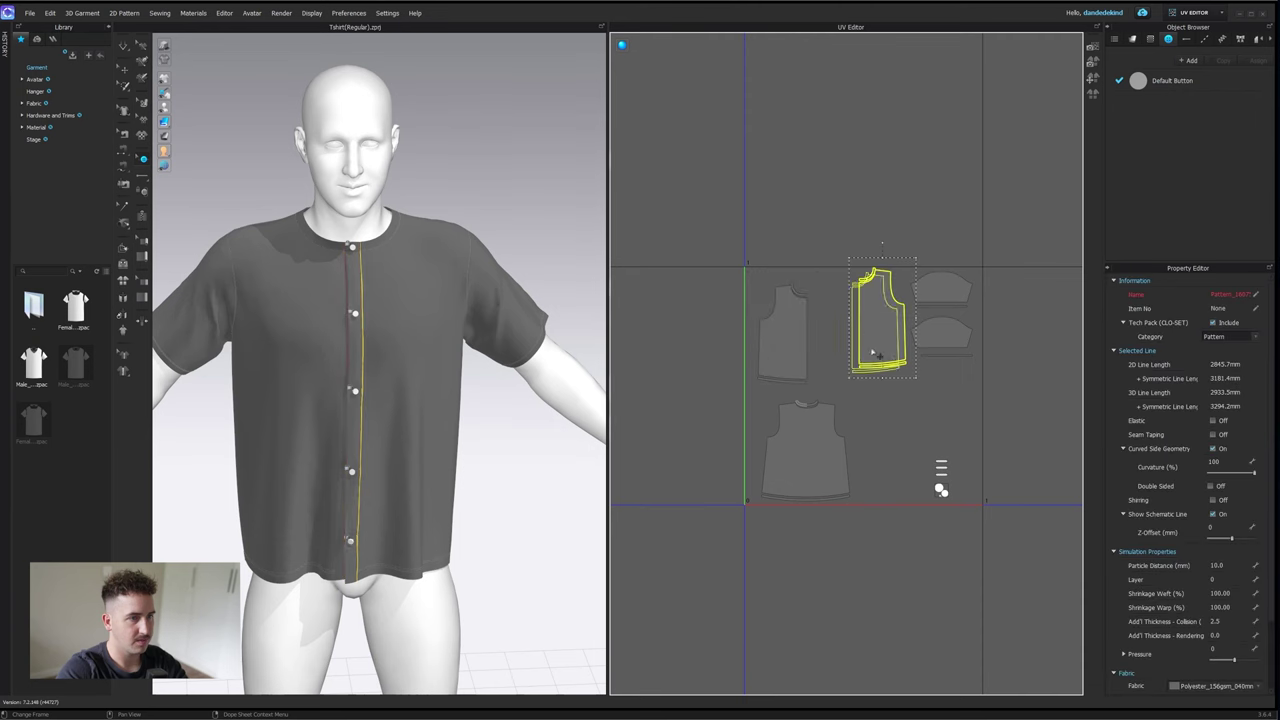
- Add small gaps between the body panels and their hem bands and neckline pieces in the UV layout
{"action": "scroll", "coordinate": [866, 422], "scroll_direction": "up", "scroll_amount": 4}
{"action": "left_click_drag", "start_coordinate": [733, 413], "coordinate": [733, 401]}
{"action": "left_click_drag", "start_coordinate": [746, 477], "coordinate": [746, 466]}
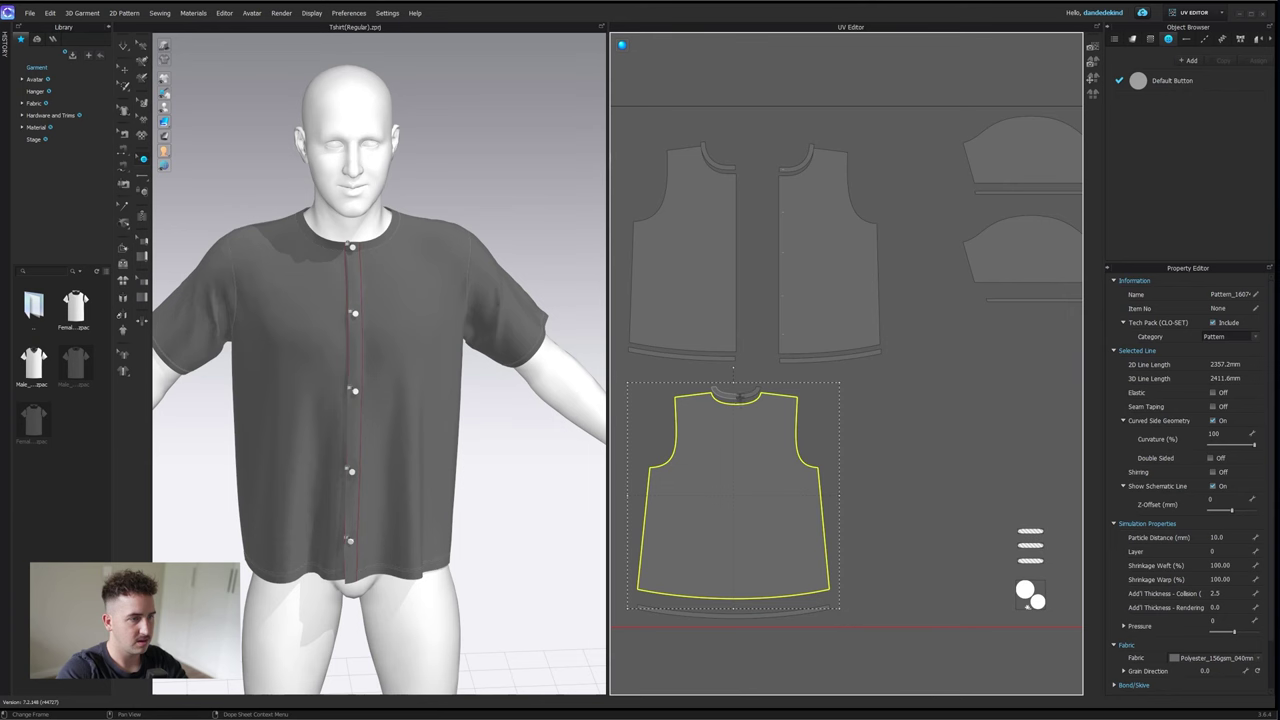
{"action": "left_click", "coordinate": [736, 388]}
{"action": "left_click_drag", "start_coordinate": [816, 357], "coordinate": [812, 366]}
{"action": "left_click_drag", "start_coordinate": [721, 357], "coordinate": [720, 366]}
{"action": "left_click_drag", "start_coordinate": [724, 165], "coordinate": [727, 157]}
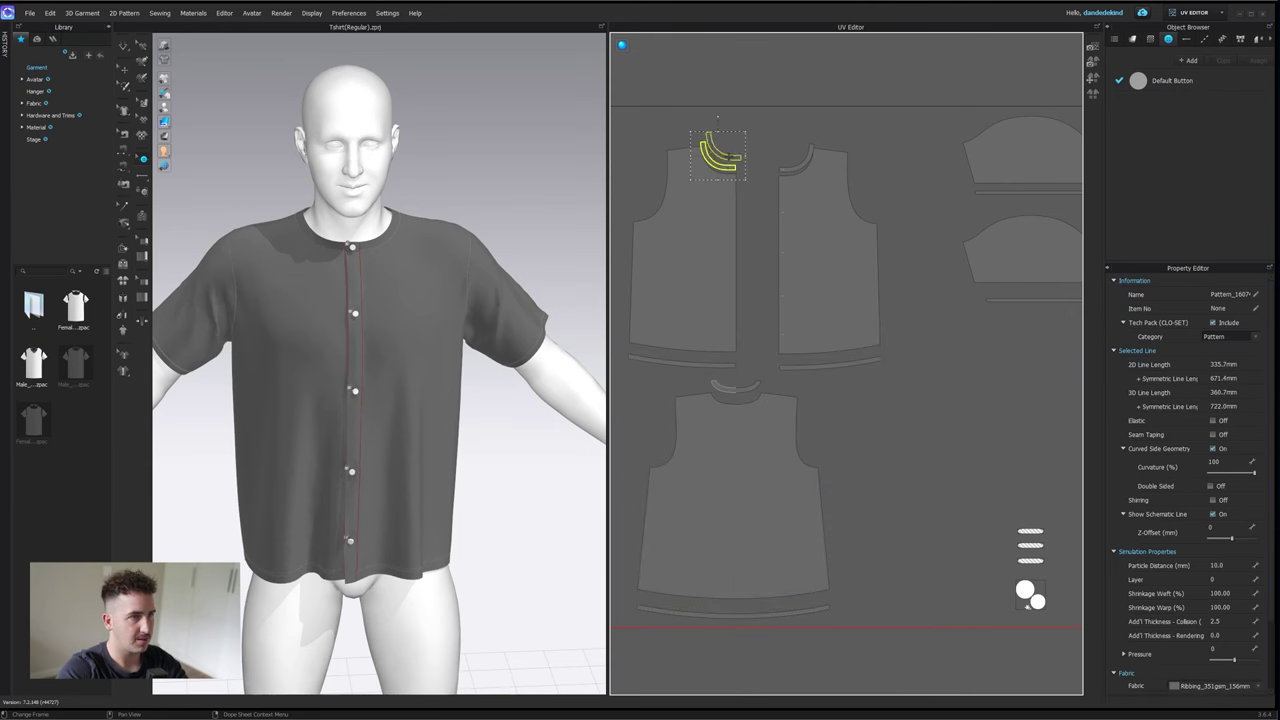
- Adjust the spacing between the sleeves and their cuff bands inside the UV tile
{"action": "left_click", "coordinate": [914, 262]}
{"action": "scroll", "coordinate": [952, 283], "scroll_direction": "down", "scroll_amount": 3}
{"action": "left_click_drag", "start_coordinate": [994, 291], "coordinate": [998, 292]}
{"action": "left_click", "coordinate": [996, 236]}
{"action": "left_click", "coordinate": [1000, 371]}
{"action": "scroll", "coordinate": [943, 394], "scroll_direction": "down", "scroll_amount": 3}
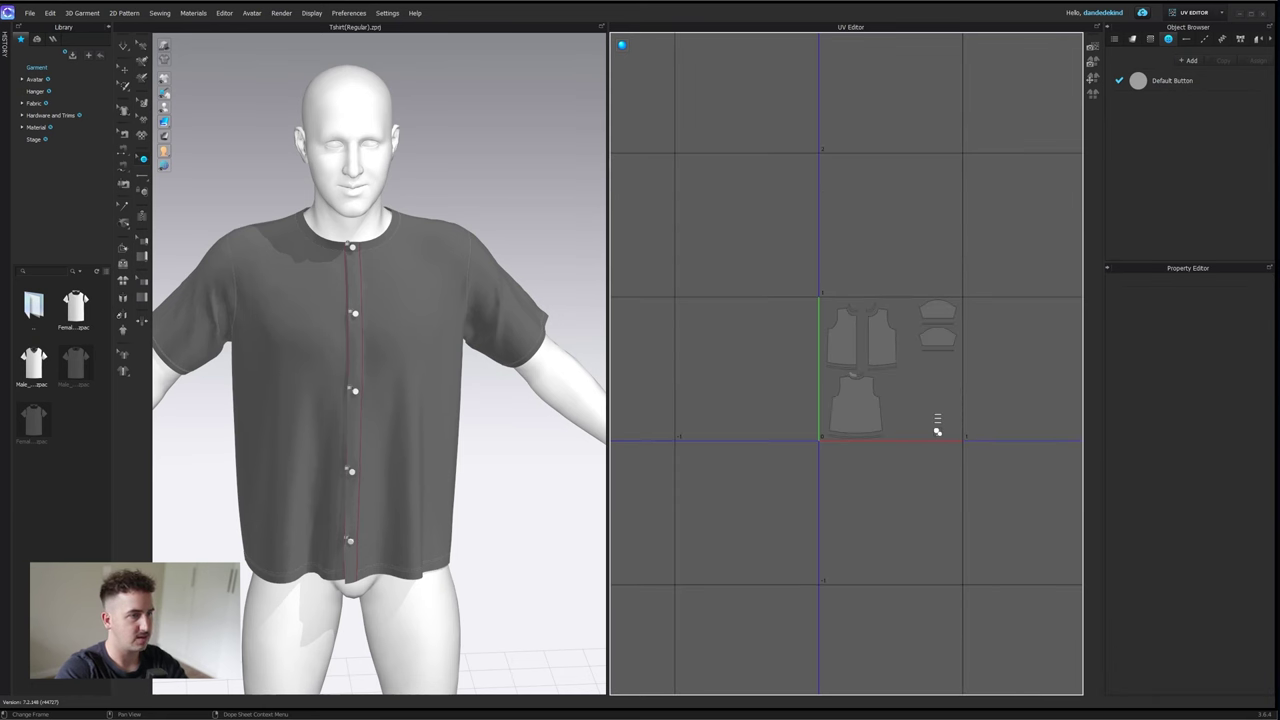
- Switch to the Simulation workspace and start an OBJ export of the garment
{"action": "left_click", "coordinate": [1194, 12]}
{"action": "left_click", "coordinate": [1192, 34]}
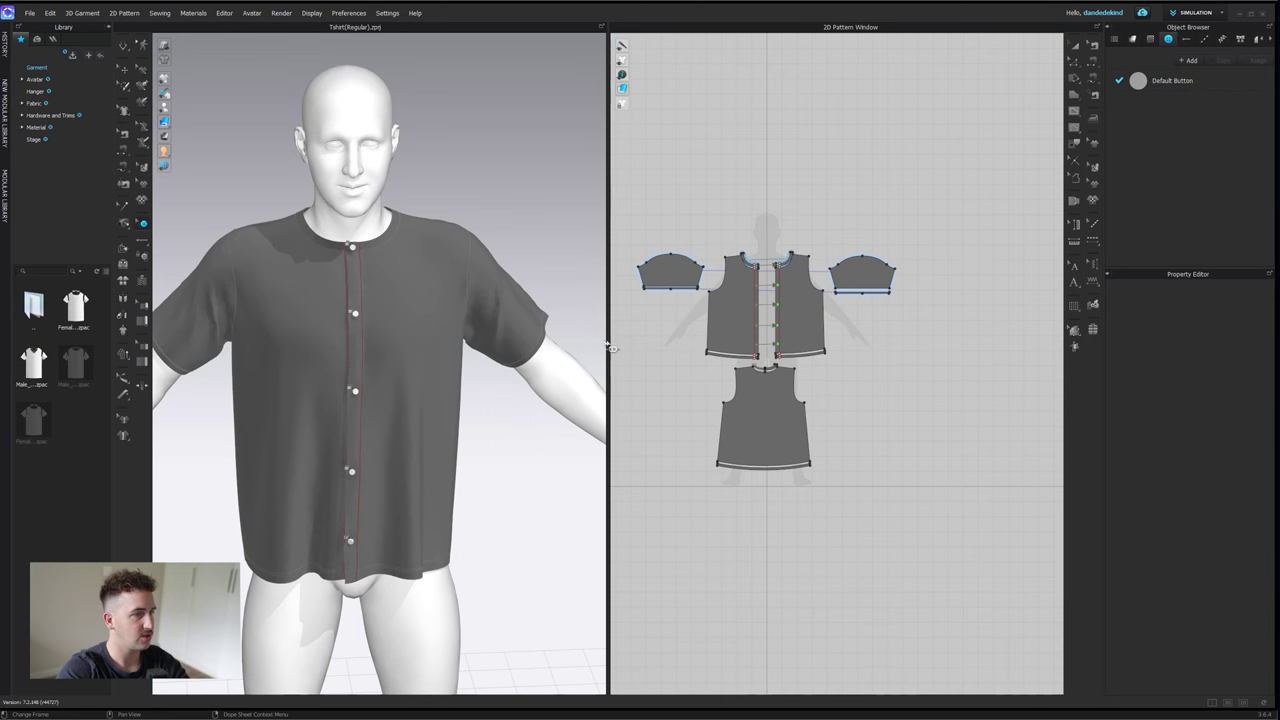
{"action": "left_click", "coordinate": [29, 13]}
{"action": "mouse_move", "coordinate": [108, 128]}
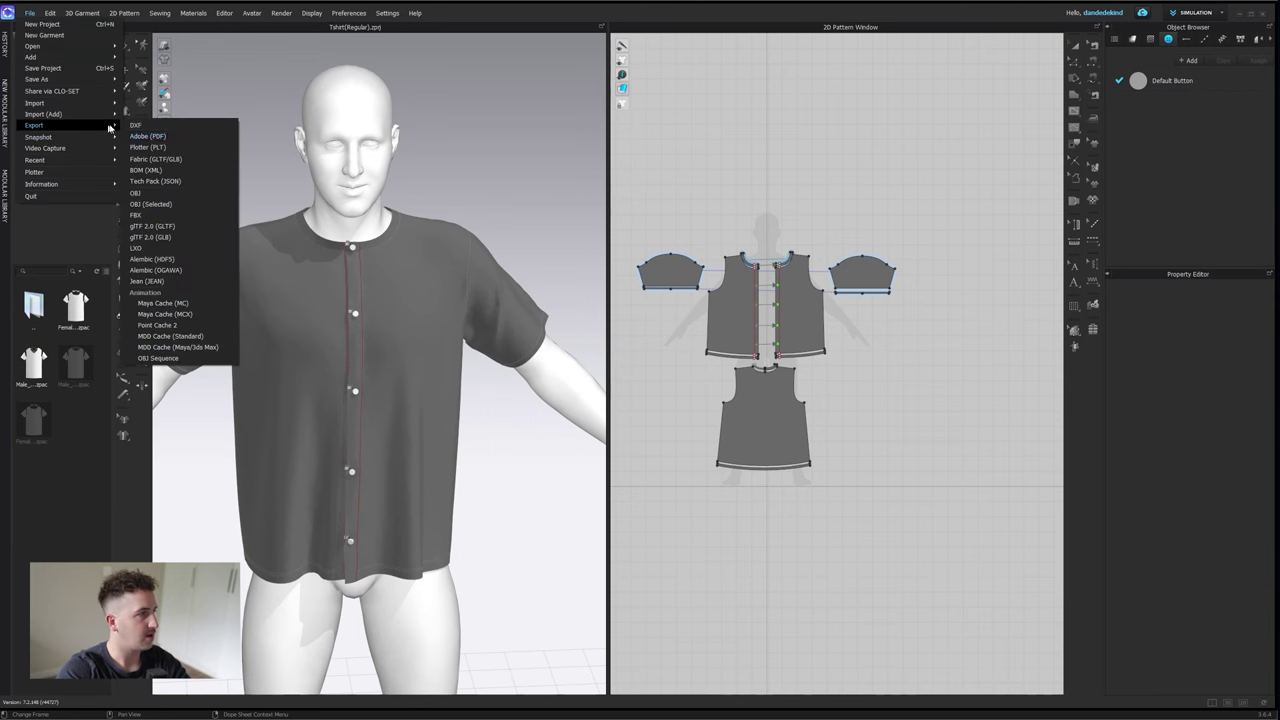
{"action": "left_click", "coordinate": [222, 209]}
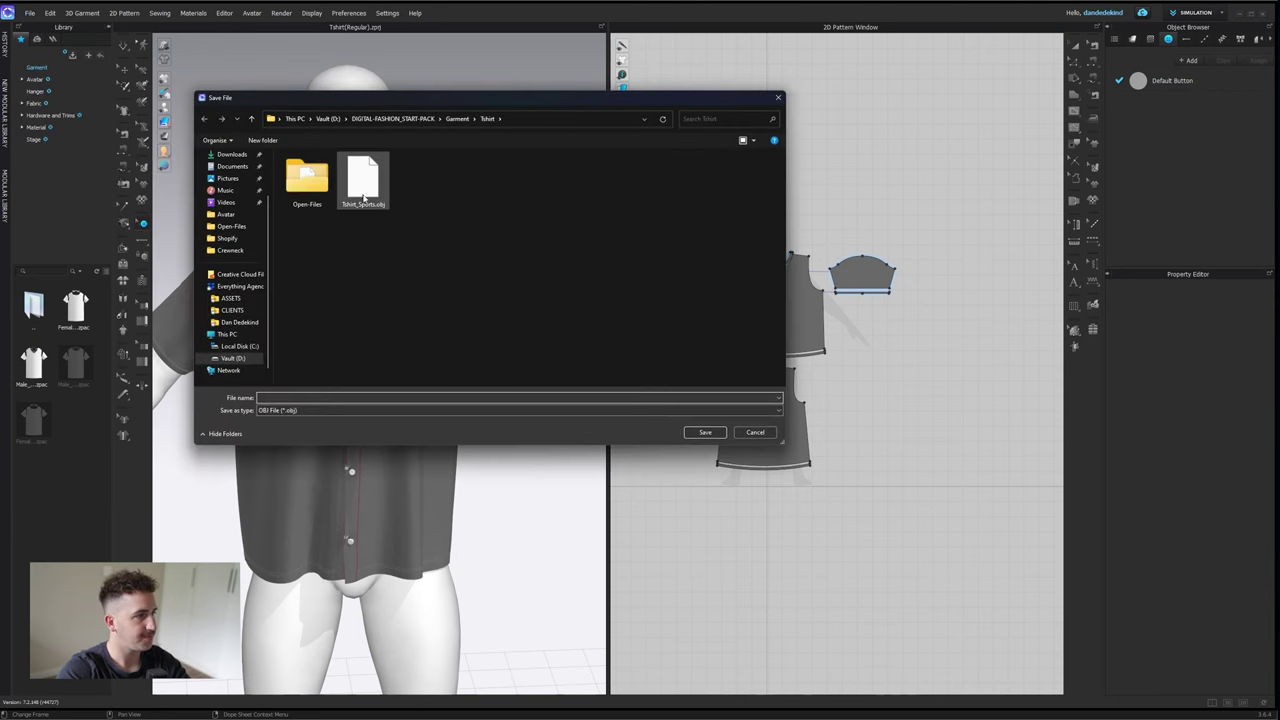
- Export the shirt as Tshirt_Button.obj to the Tshirt folder as a thick single object with unified UV coordinates and a diffuse map
{"action": "left_click", "coordinate": [349, 203]}
{"action": "left_click", "coordinate": [300, 398]}
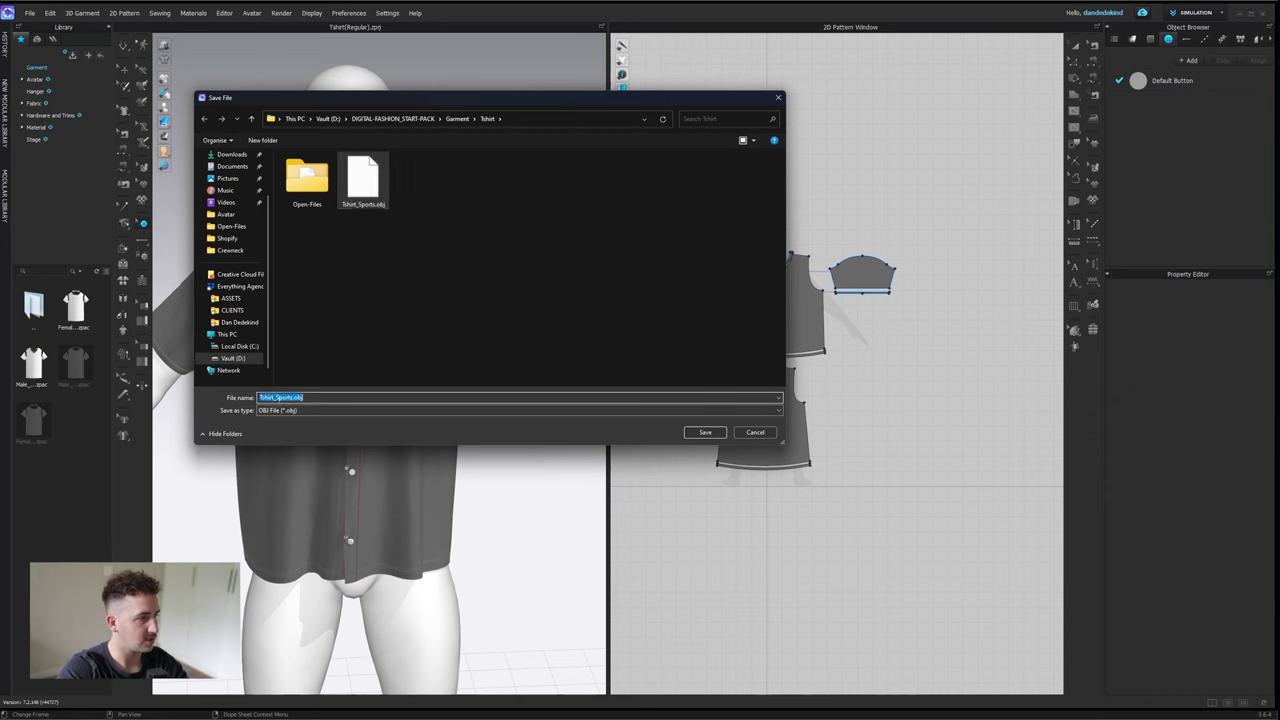
{"action": "left_click", "coordinate": [306, 398]}
{"action": "key", "text": "BackSpace"}
{"action": "key", "text": "BackSpace"}
{"action": "key", "text": "BackSpace"}
{"action": "key", "text": "BackSpace"}
{"action": "key", "text": "BackSpace"}
{"action": "key", "text": "BackSpace"}
{"action": "key", "text": "BackSpace"}
{"action": "key", "text": "BackSpace"}
{"action": "key", "text": "BackSpace"}
{"action": "key", "text": "BackSpace"}
{"action": "type", "text": "B"}
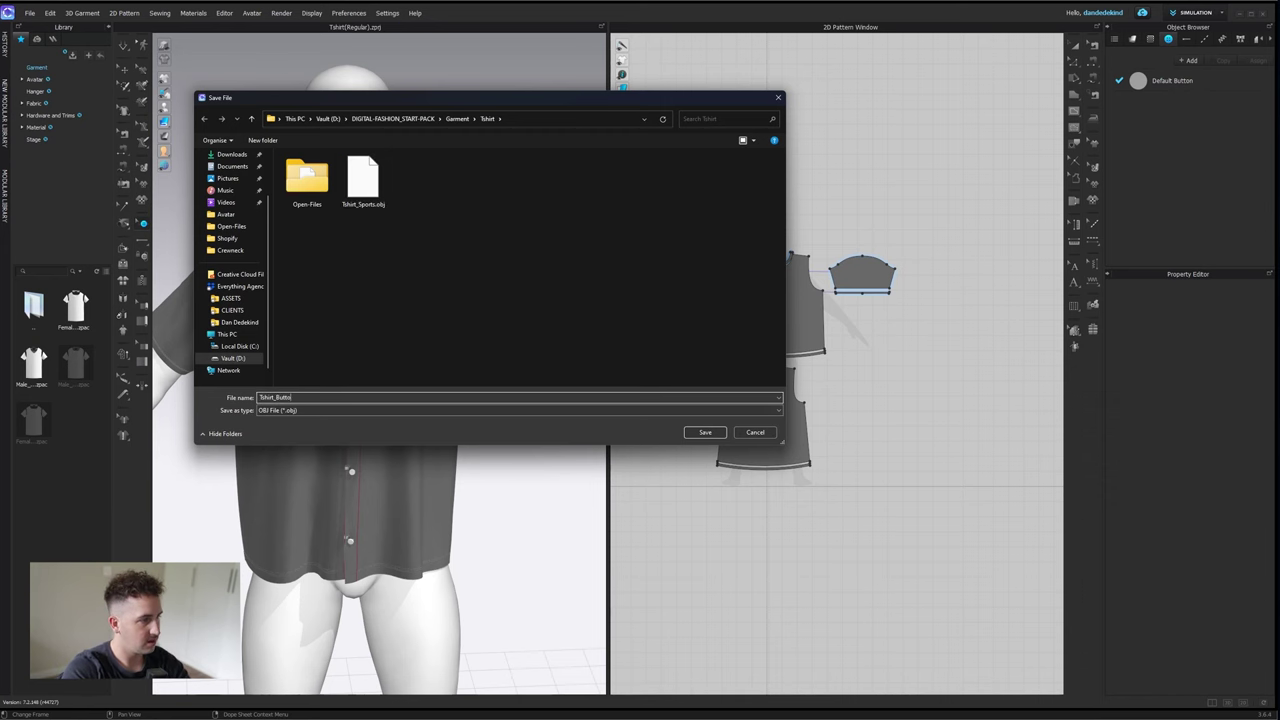
{"action": "type", "text": "utto"}
{"action": "key", "text": "Return"}
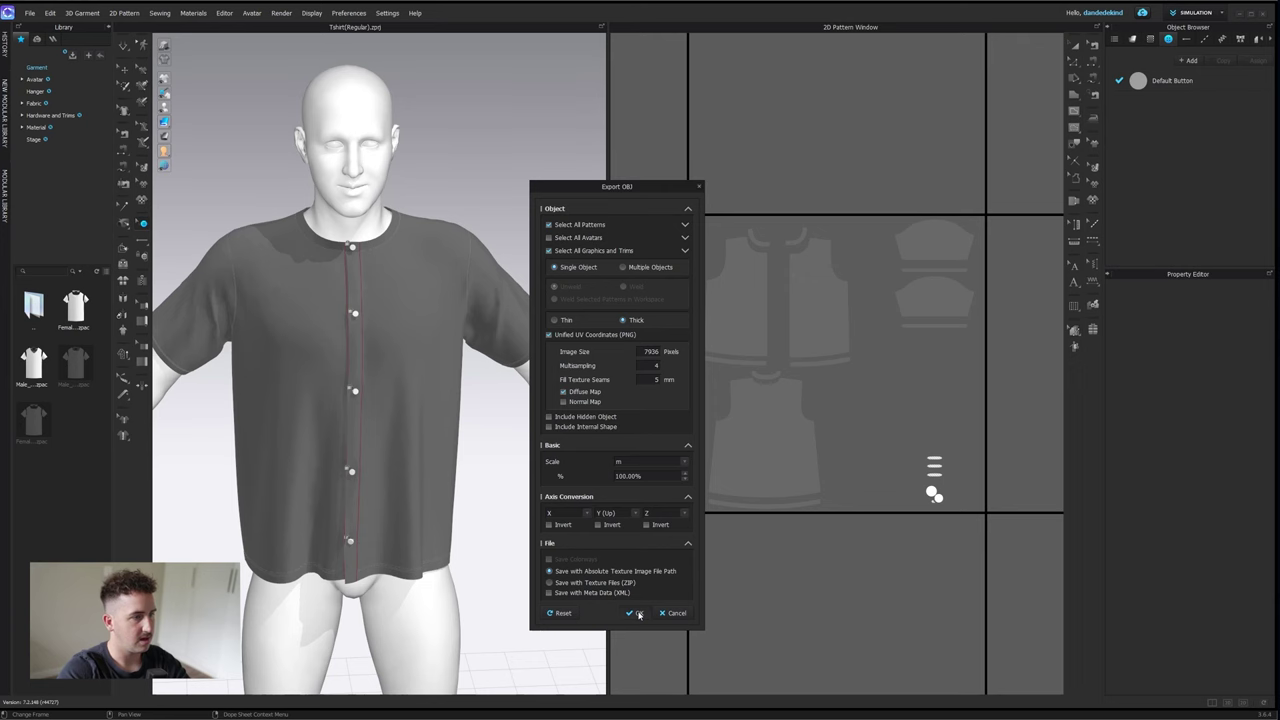
{"action": "left_click", "coordinate": [638, 613]}
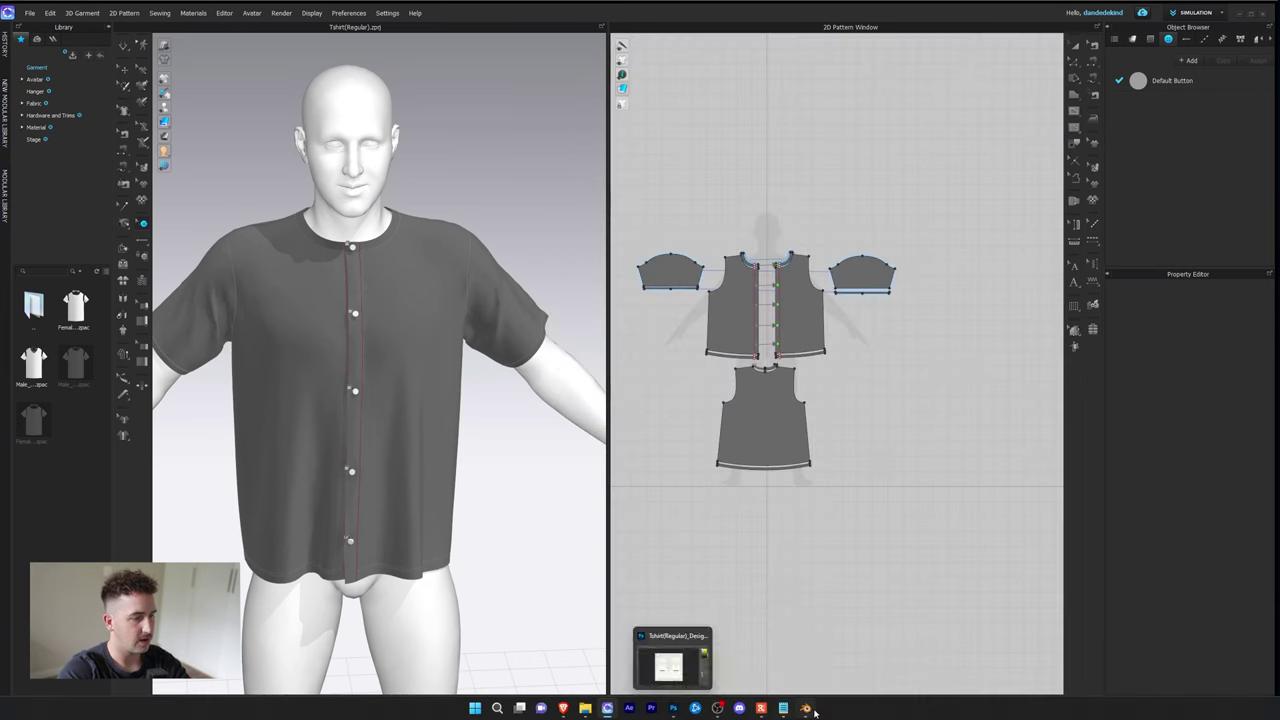
- Switch to Blender, hide the Tshirt_Sports object and import Tshirt_Button.obj as a Wavefront OBJ
{"action": "left_click", "coordinate": [812, 710]}
{"action": "left_click", "coordinate": [1256, 158]}
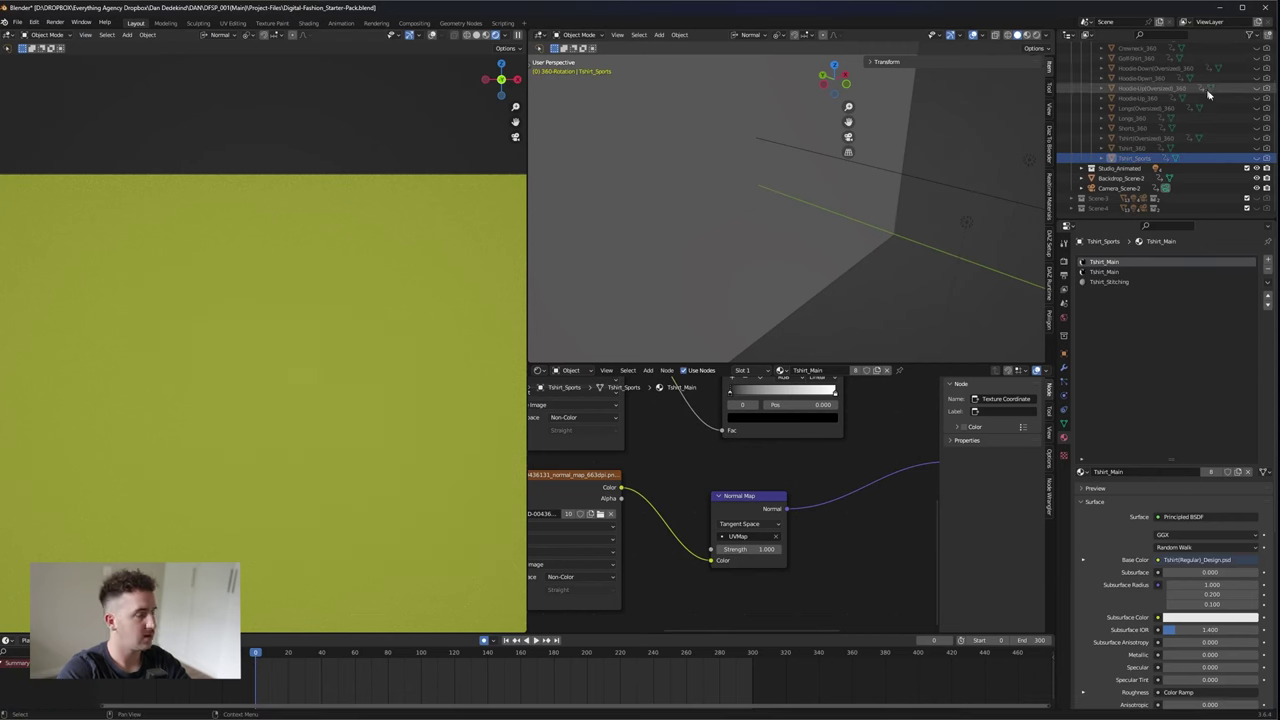
{"action": "left_click", "coordinate": [17, 22]}
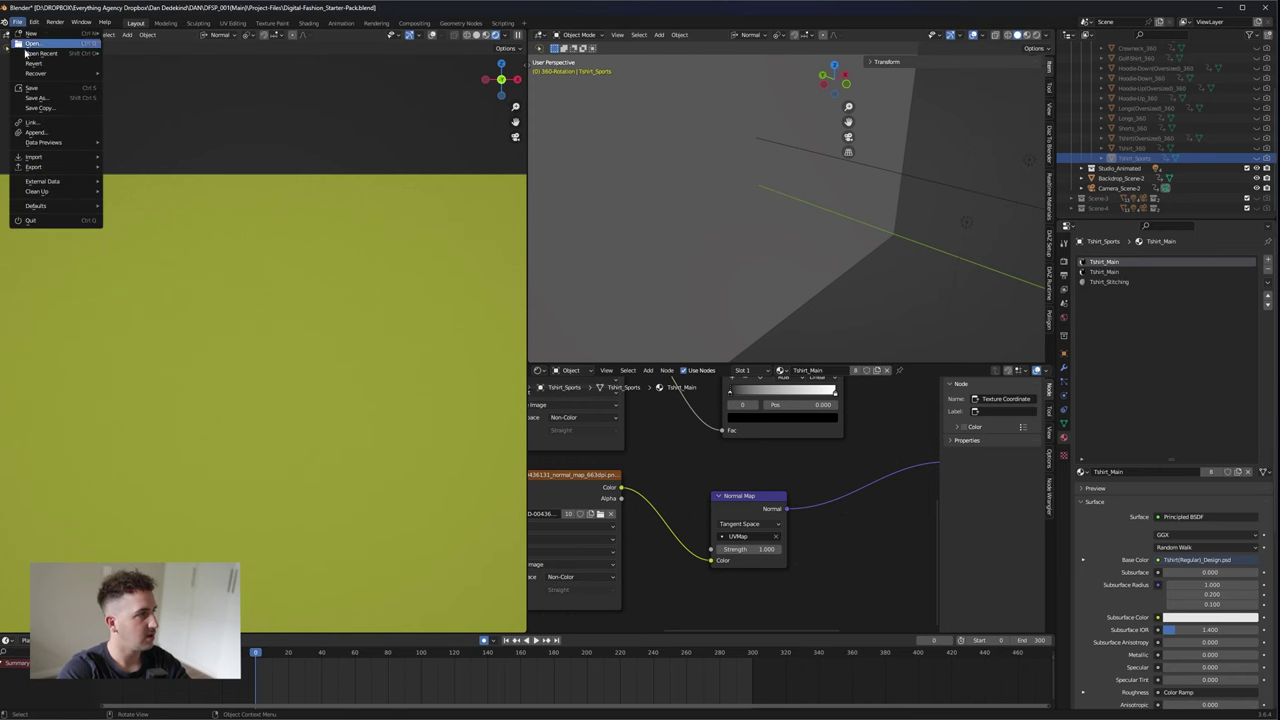
{"action": "mouse_move", "coordinate": [75, 160]}
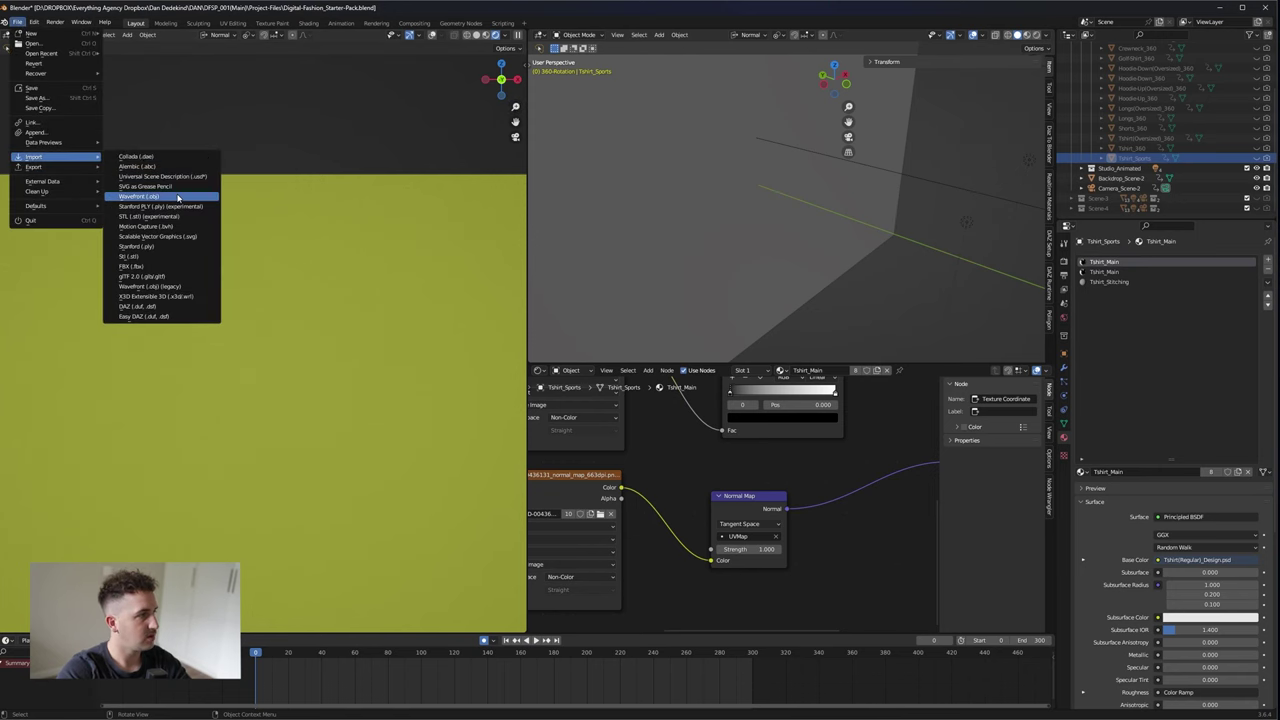
{"action": "left_click", "coordinate": [172, 198]}
{"action": "left_click", "coordinate": [560, 237]}
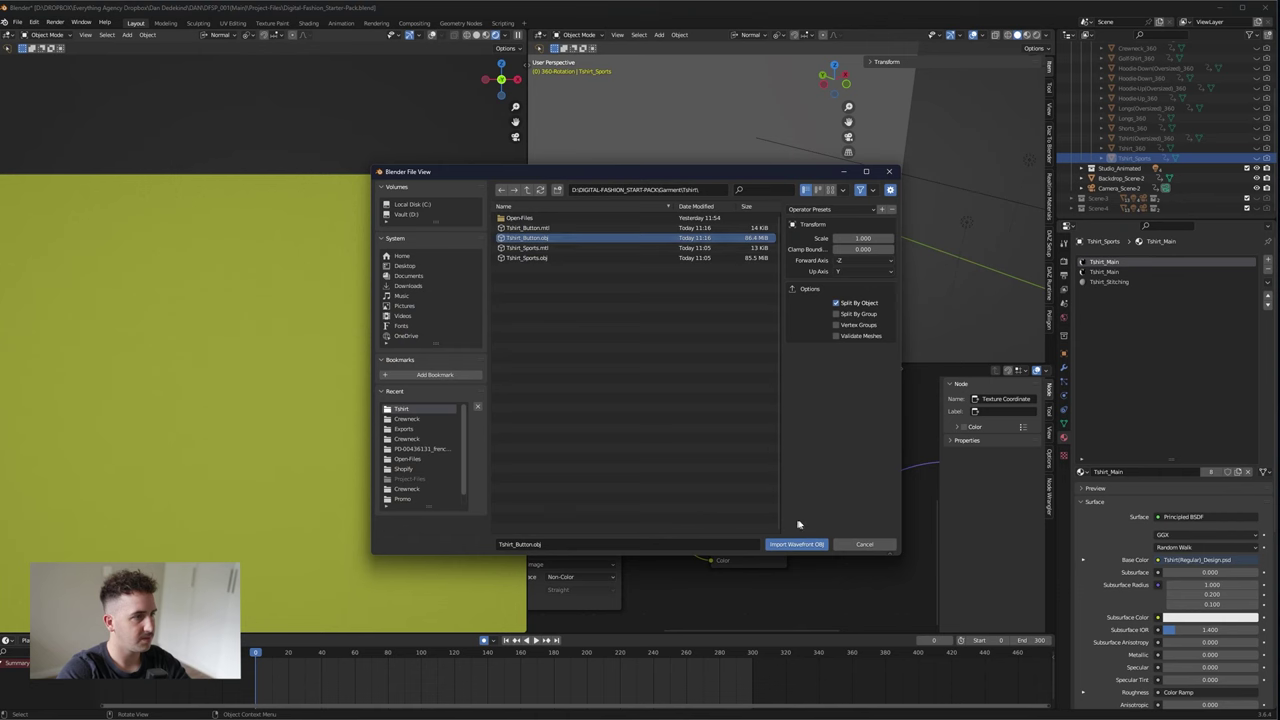
{"action": "left_click", "coordinate": [796, 544]}
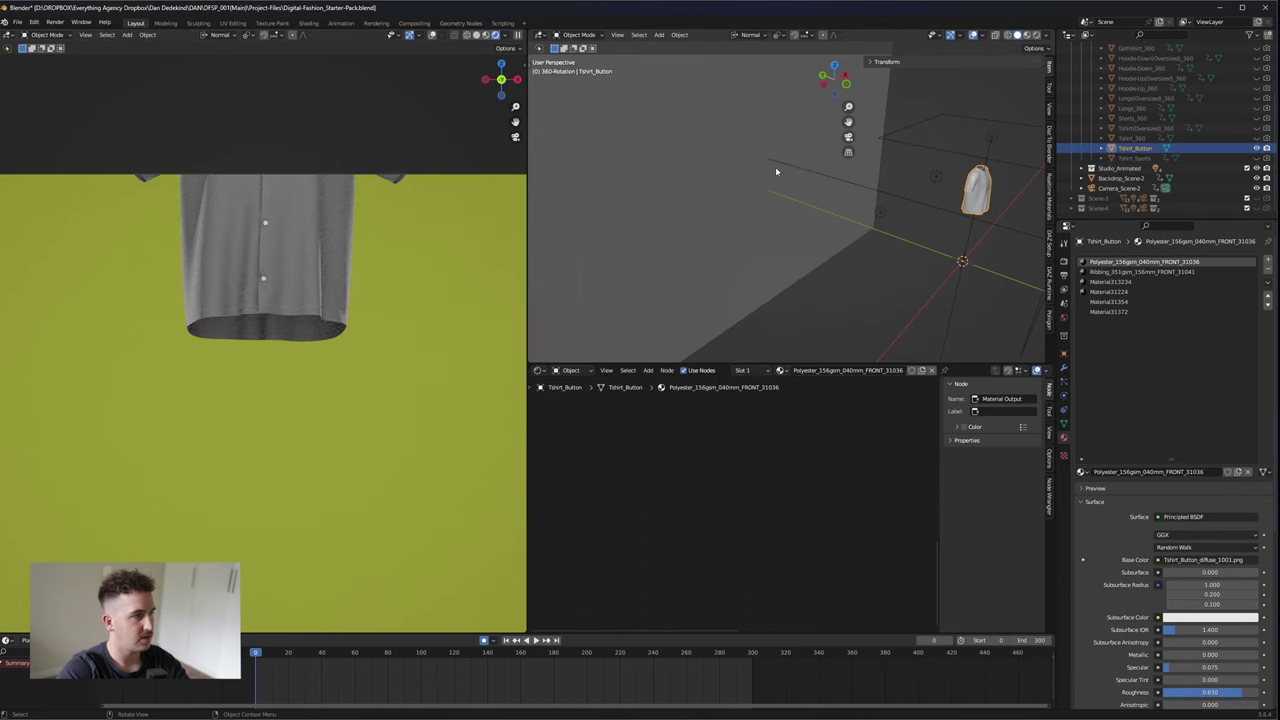
- Move the imported shirt about -51.26 cm along its Y axis to bring it into the camera frame
{"action": "key", "text": "g"}
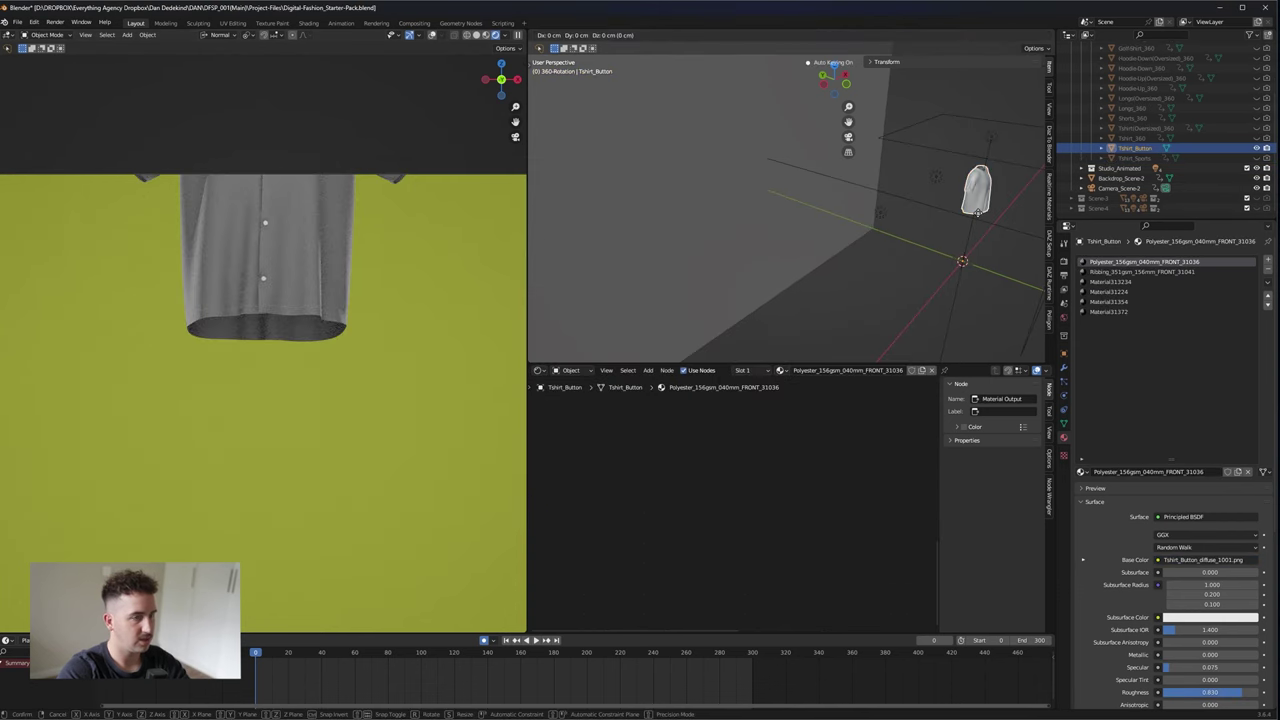
{"action": "key", "text": "y"}
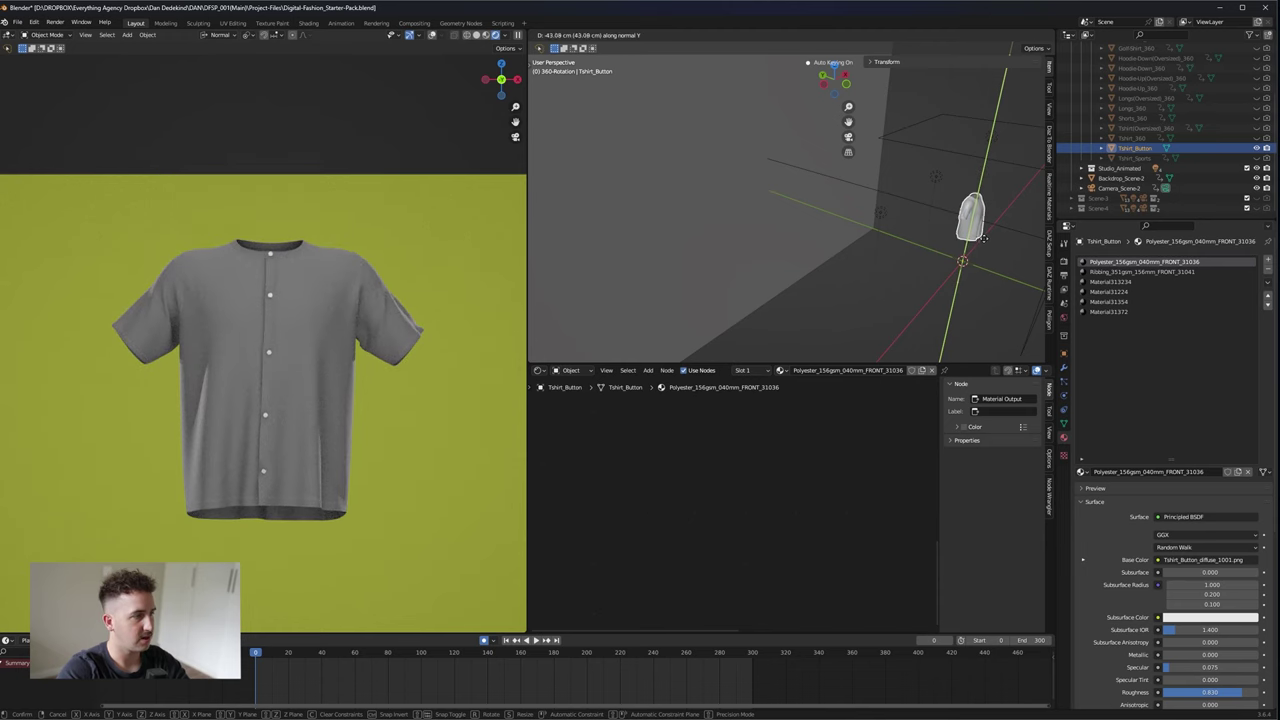
{"action": "left_click", "coordinate": [982, 242]}
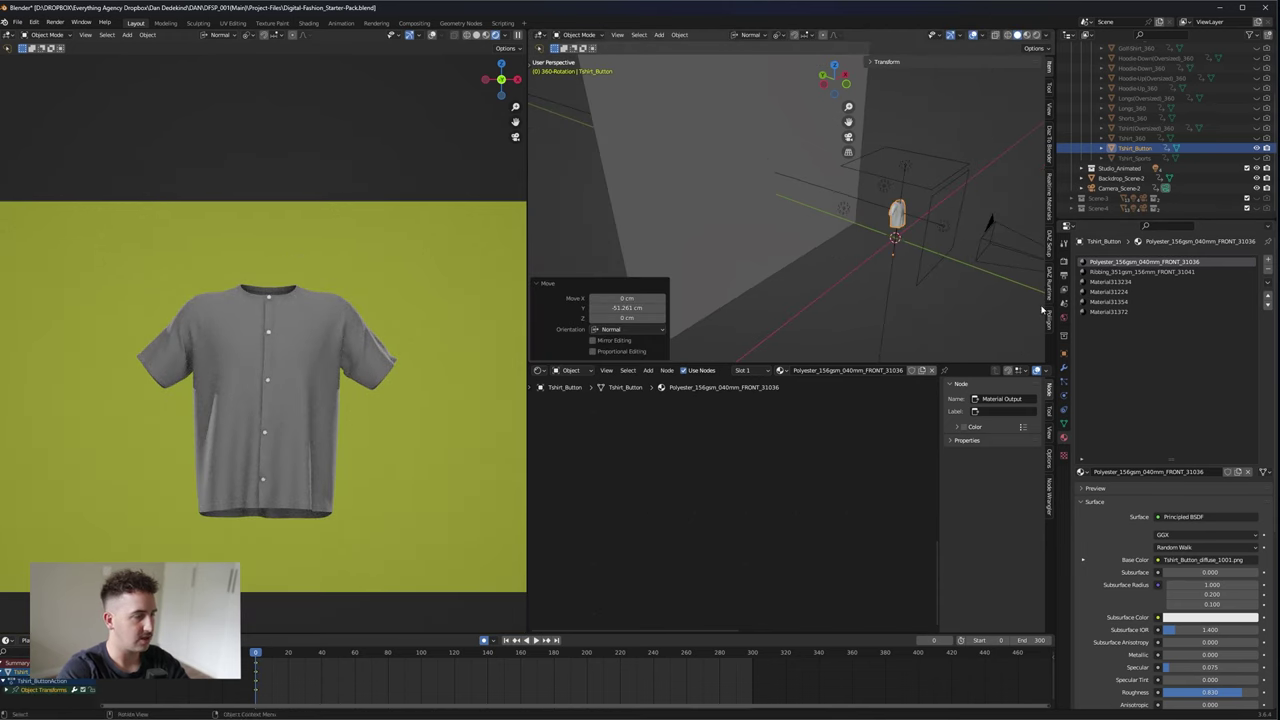
- Remove the Material31372 slot from the shirt and inspect its buttons and collar stitching up close
{"action": "left_click", "coordinate": [1109, 301]}
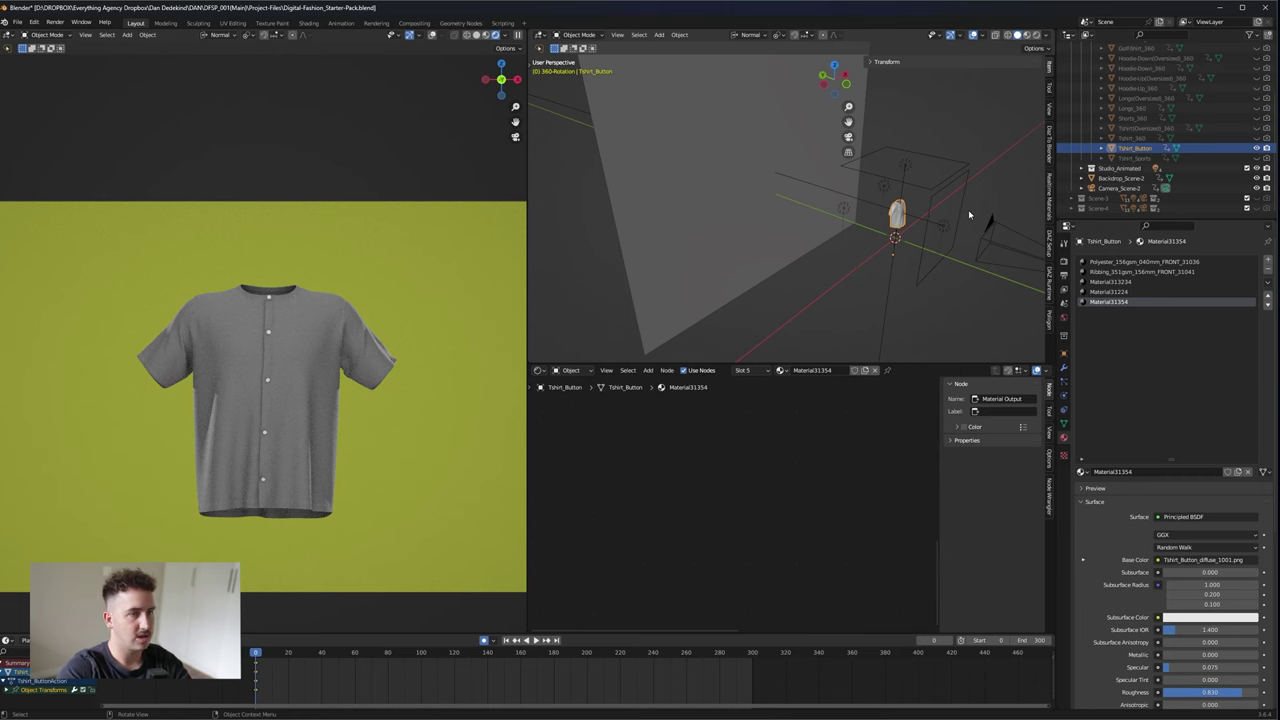
{"action": "scroll", "coordinate": [298, 322], "scroll_direction": "up", "scroll_amount": 5}
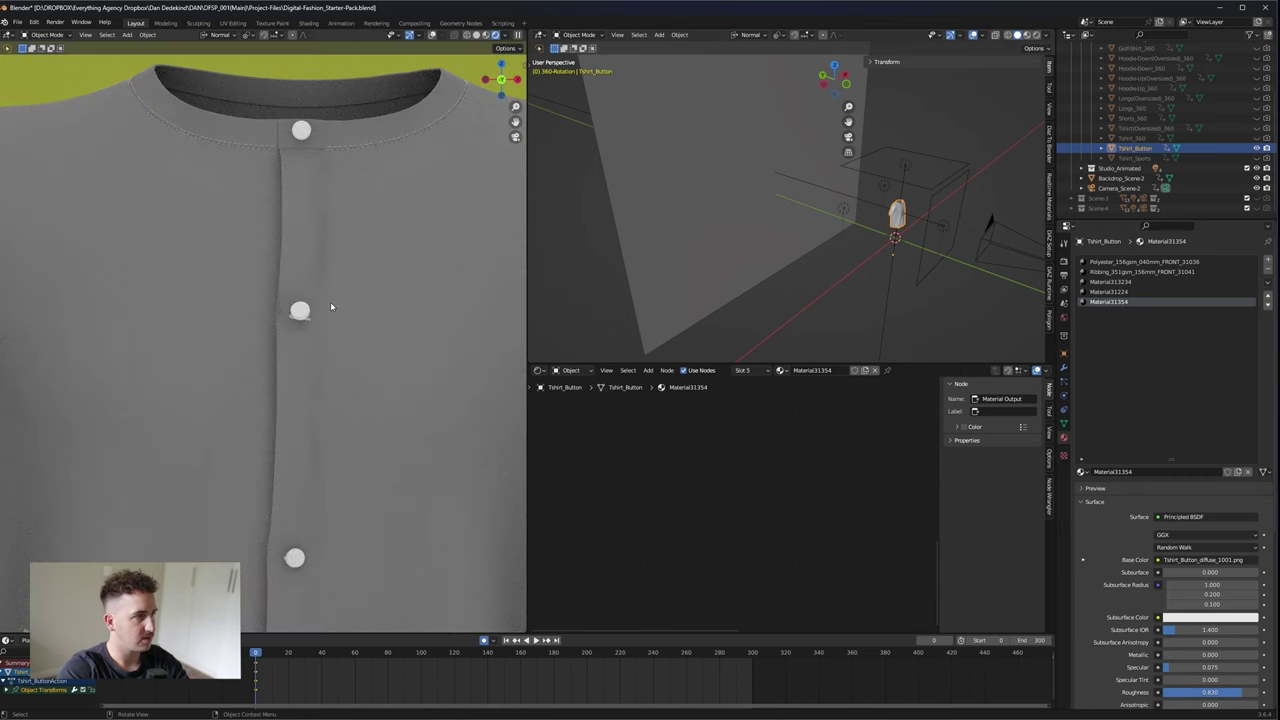
{"action": "scroll", "coordinate": [289, 203], "scroll_direction": "up", "scroll_amount": 3}
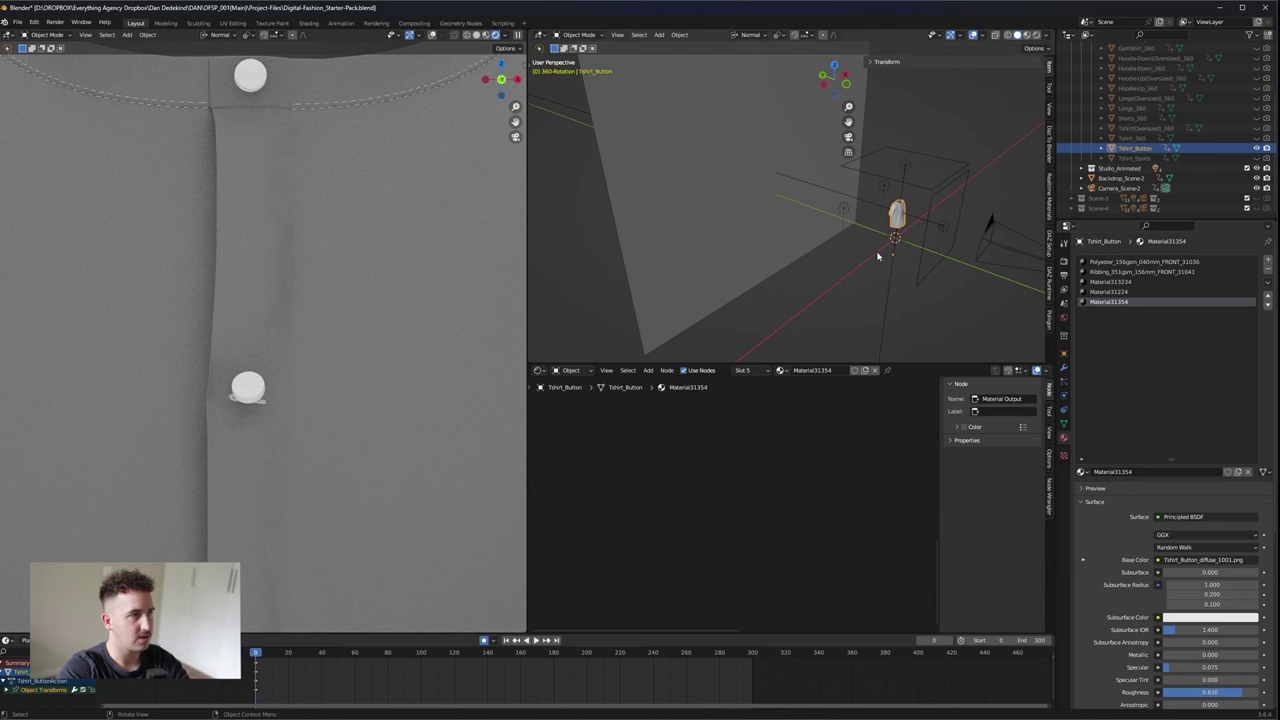
- Disconnect the diffuse texture from Material31354's Base Color, set that colour to magenta and check the shirt for it
{"action": "left_click", "coordinate": [431, 35]}
{"action": "left_click", "coordinate": [1100, 301]}
{"action": "key", "text": "Home"}
{"action": "middle_click_drag", "start_coordinate": [679, 440], "coordinate": [693, 485]}
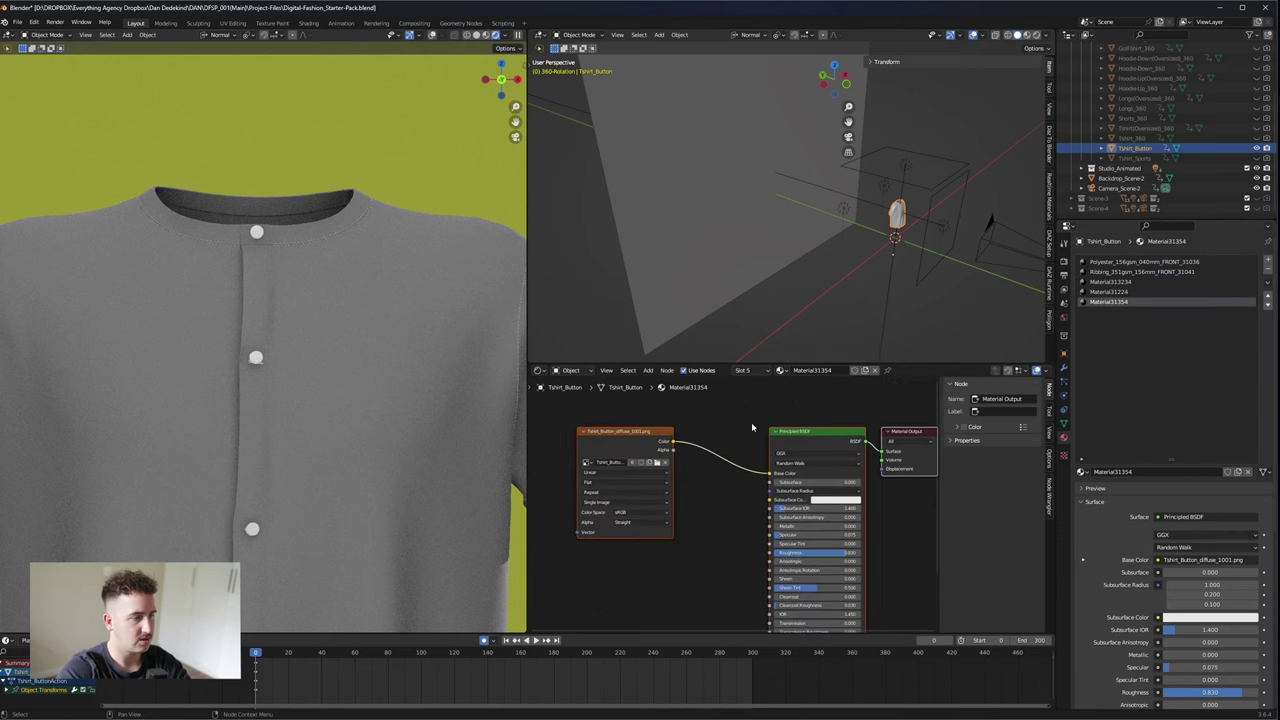
{"action": "left_click_drag", "start_coordinate": [770, 475], "coordinate": [736, 497]}
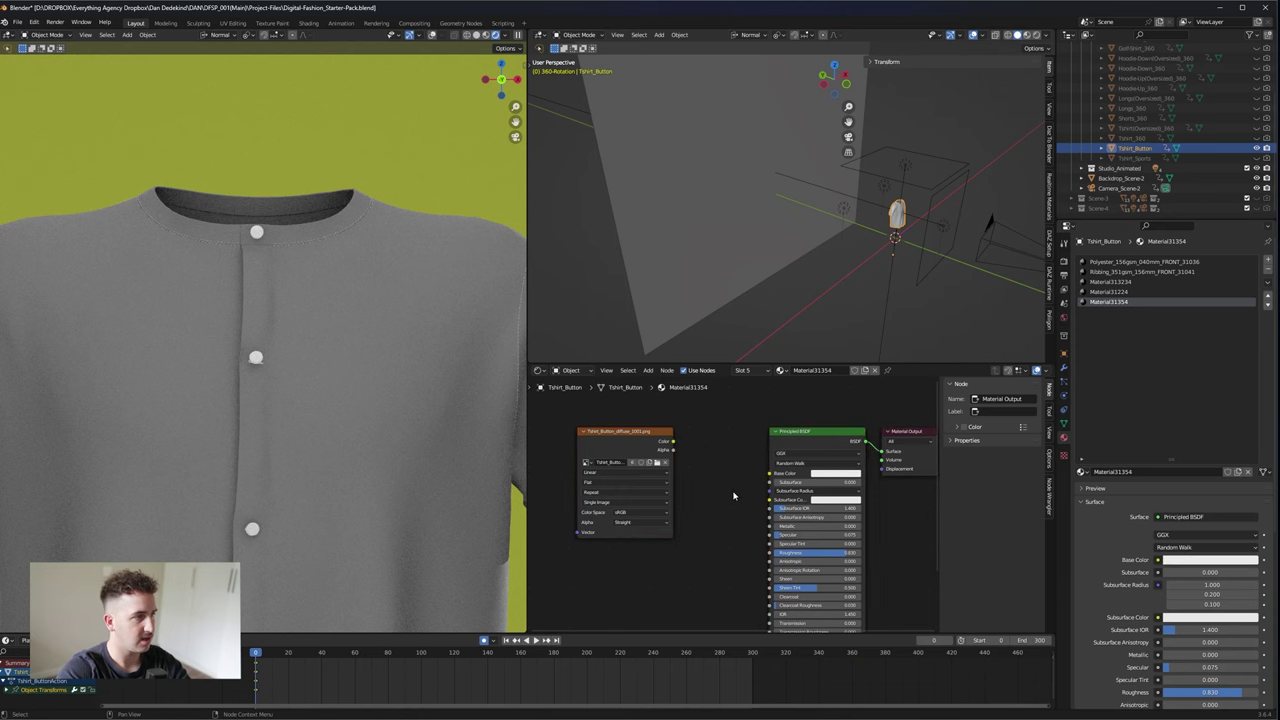
{"action": "left_click", "coordinate": [832, 474]}
{"action": "left_click_drag", "start_coordinate": [840, 390], "coordinate": [865, 398]}
{"action": "scroll", "coordinate": [733, 480], "scroll_direction": "down", "scroll_amount": 7}
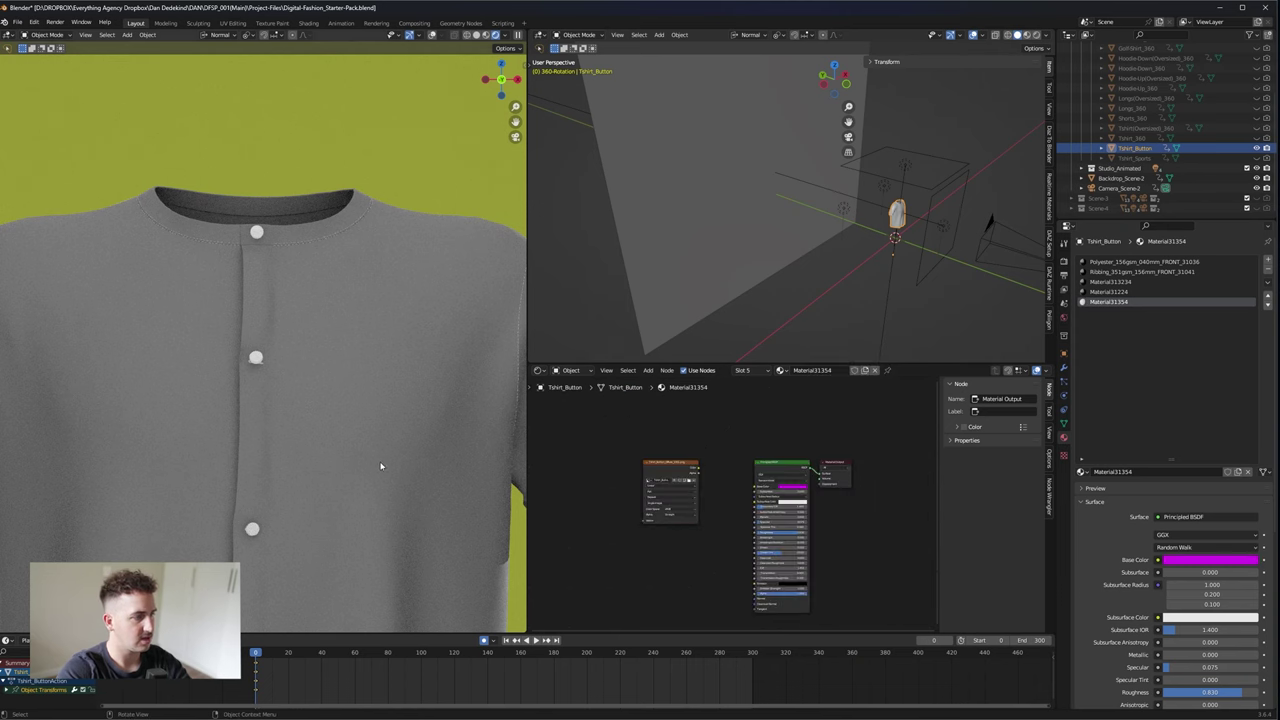
{"action": "scroll", "coordinate": [376, 461], "scroll_direction": "down", "scroll_amount": 3}
{"action": "scroll", "coordinate": [376, 461], "scroll_direction": "up", "scroll_amount": 5}
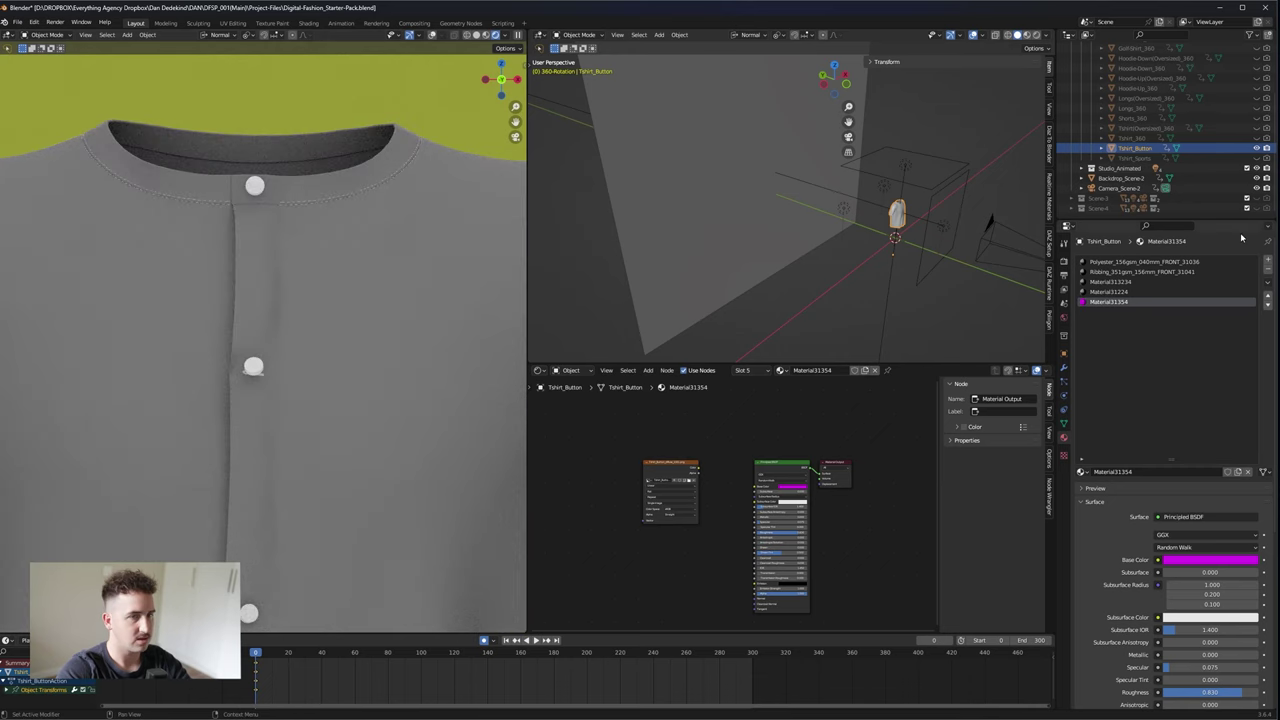
- Disconnect the diffuse texture from Material31224's Base Color and set that colour to blue
{"action": "left_click", "coordinate": [1127, 292]}
{"action": "left_click_drag", "start_coordinate": [757, 484], "coordinate": [651, 465]}
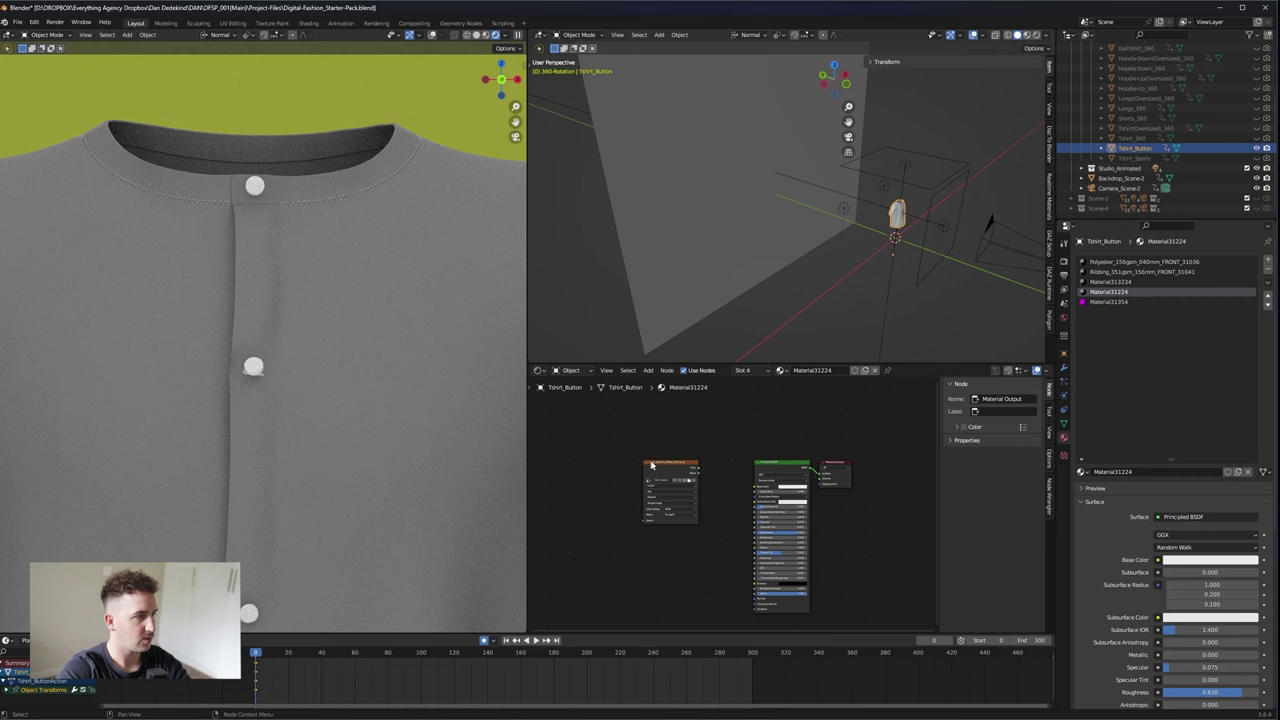
{"action": "left_click", "coordinate": [794, 486]}
{"action": "left_click", "coordinate": [800, 440]}
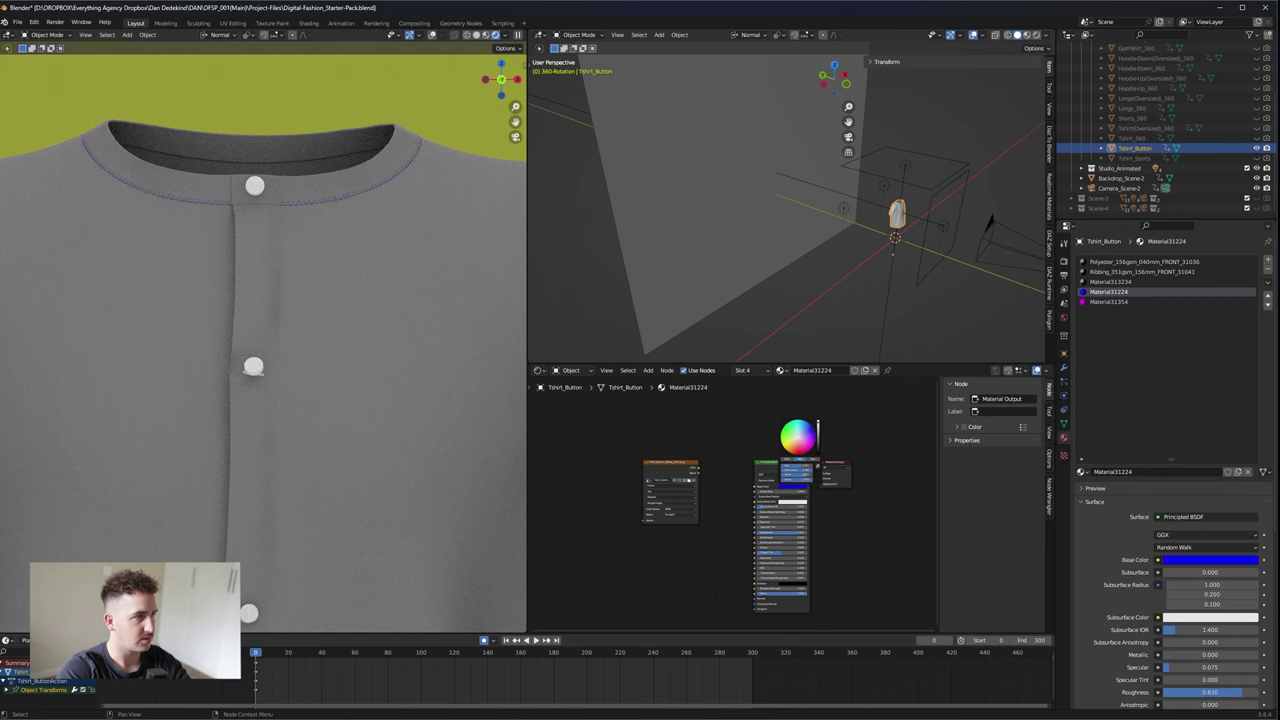
- Disconnect the diffuse texture from Material313234's Base Color and set that colour to bright green
{"action": "left_click", "coordinate": [1110, 281]}
{"action": "left_click_drag", "start_coordinate": [758, 487], "coordinate": [735, 510]}
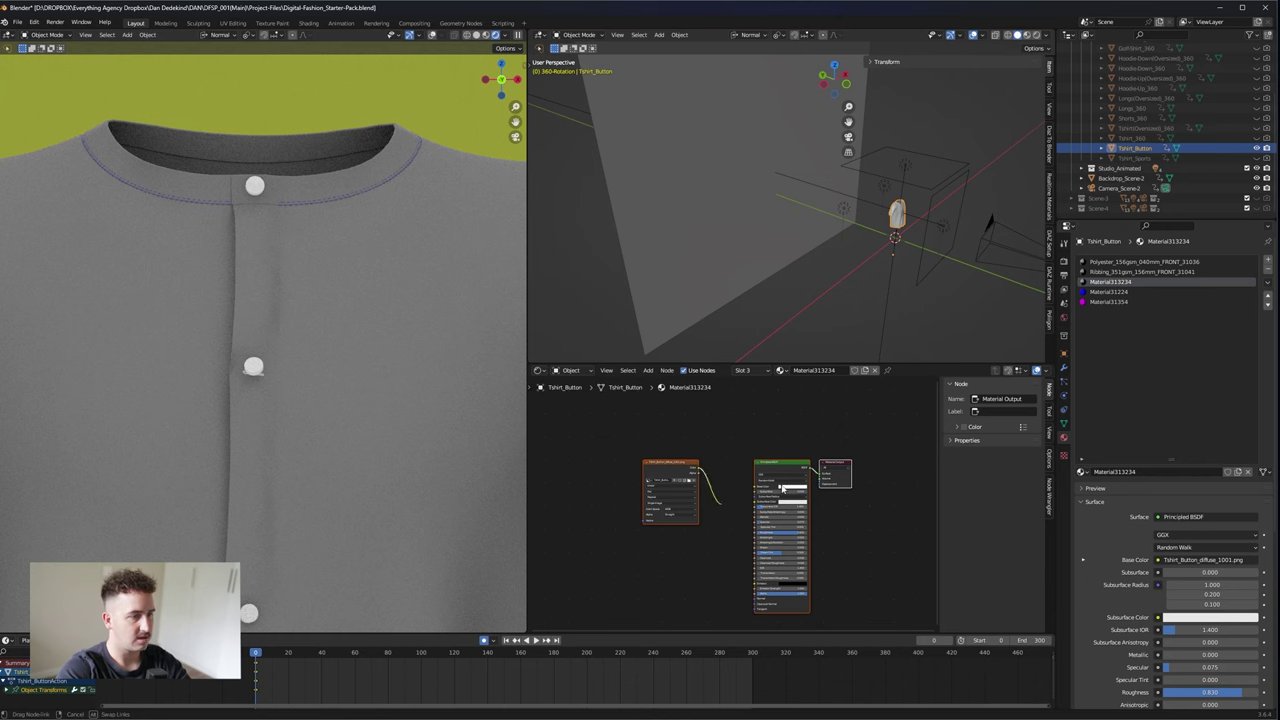
{"action": "left_click", "coordinate": [791, 491]}
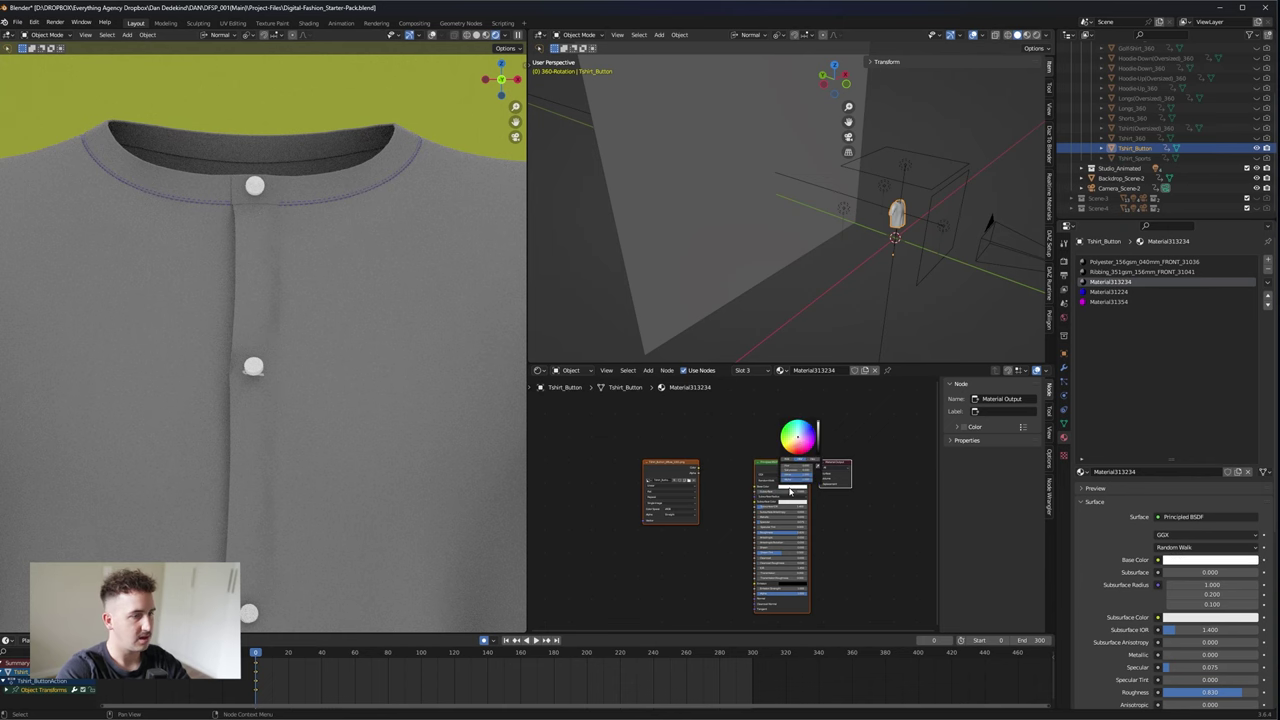
{"action": "left_click", "coordinate": [789, 444]}
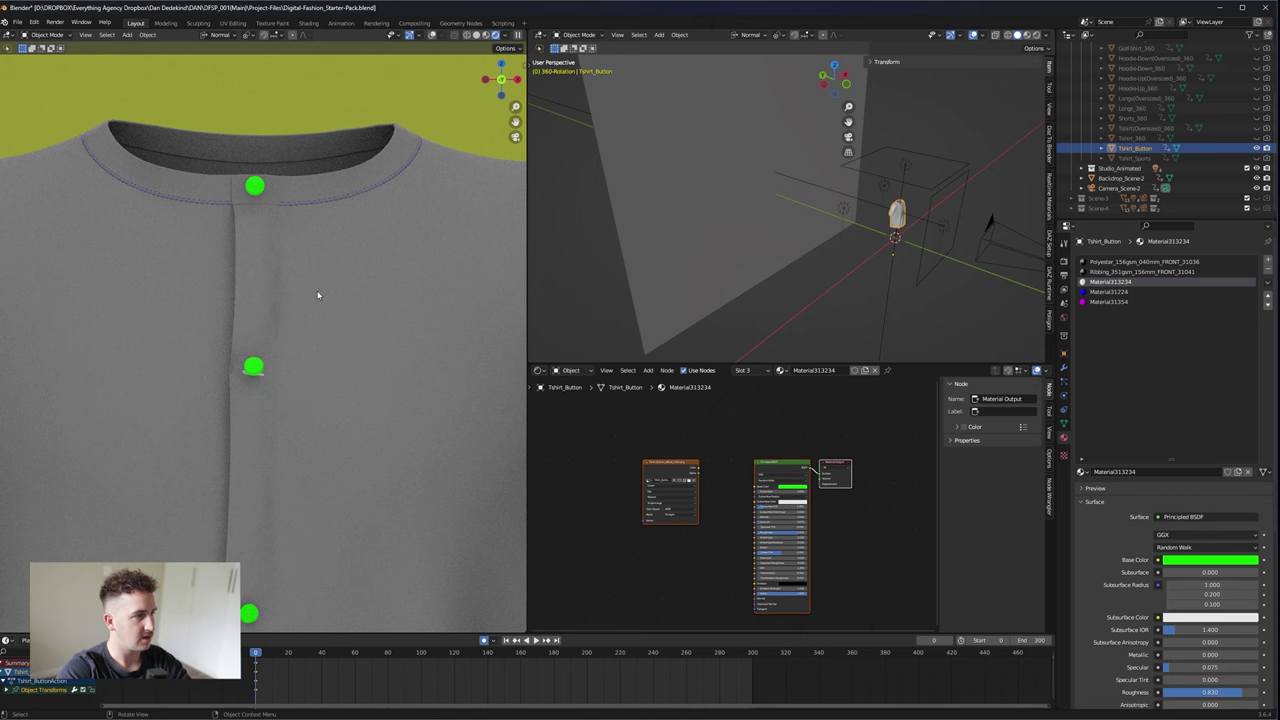
- Rename the green Material313234 as Buttons
{"action": "left_click", "coordinate": [1130, 471]}
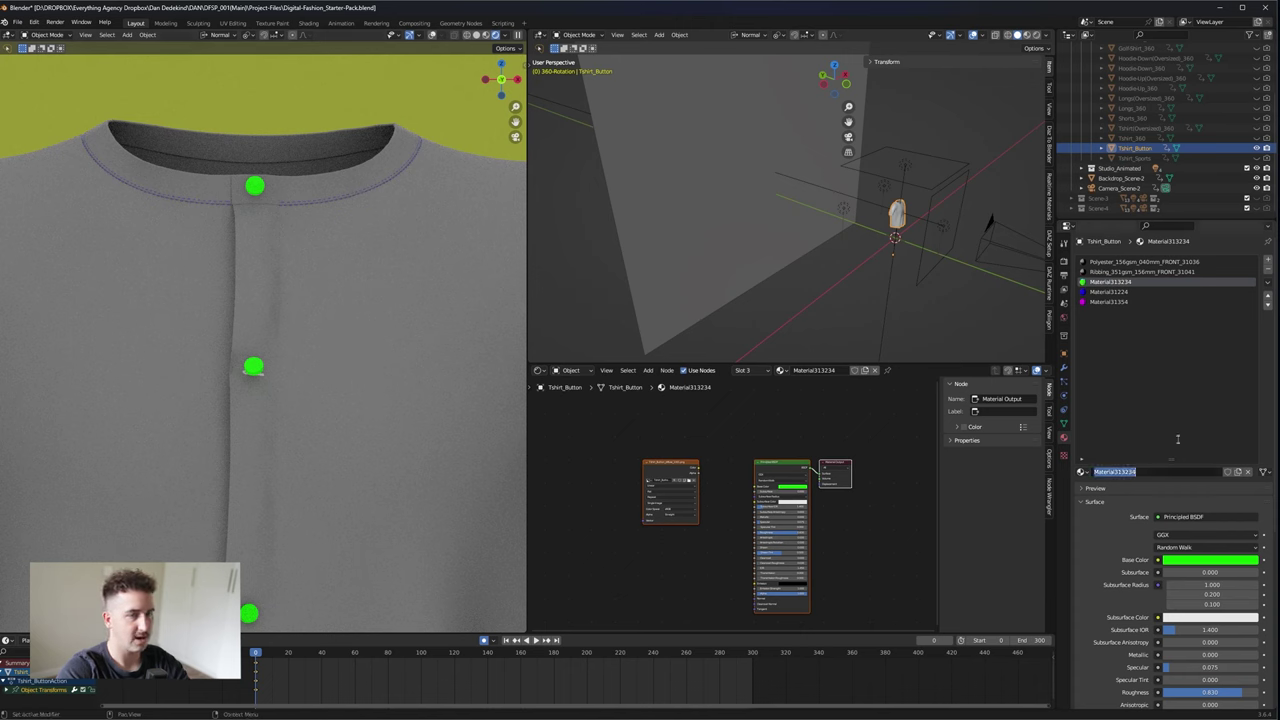
{"action": "type", "text": "Buttons"}
{"action": "key", "text": "Return"}
- Remove the magenta Material31354 slot from the shirt
{"action": "left_click", "coordinate": [1097, 291]}
{"action": "left_click", "coordinate": [1141, 303]}
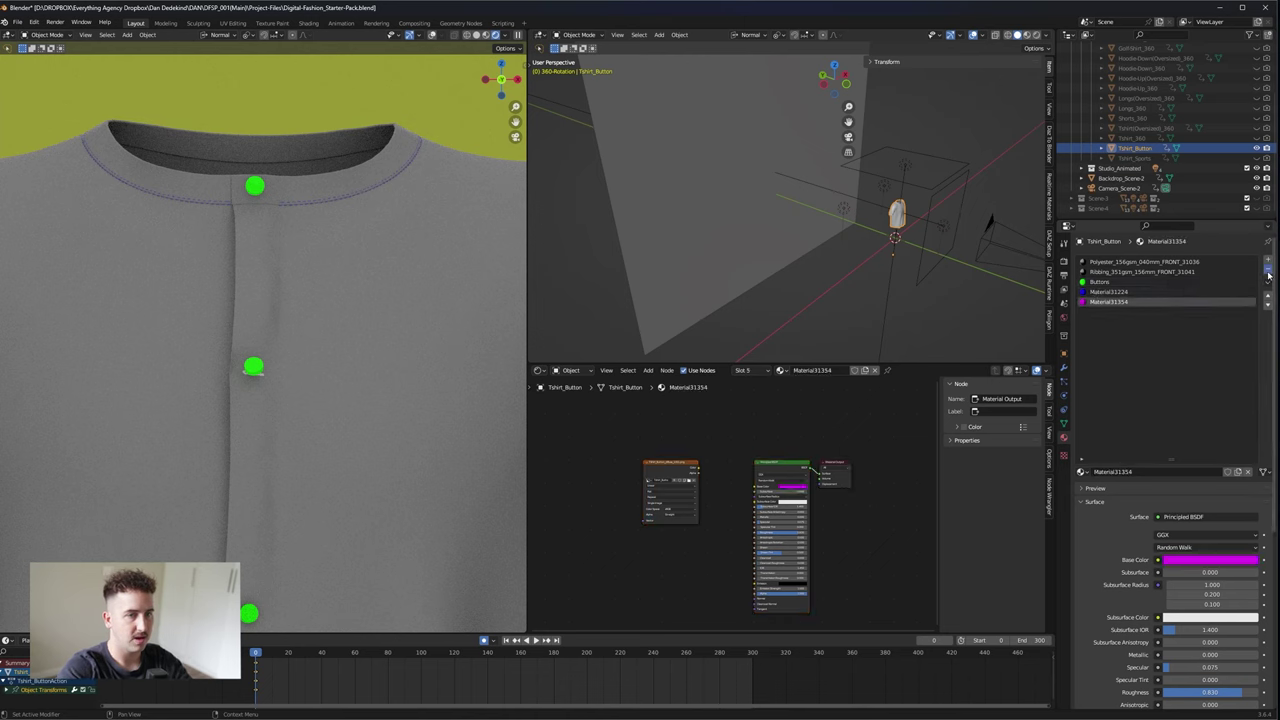
{"action": "left_click", "coordinate": [1268, 269]}
- Replace Material31224 with the existing Tshirt_Stitching material in its slot
{"action": "left_click", "coordinate": [1084, 472]}
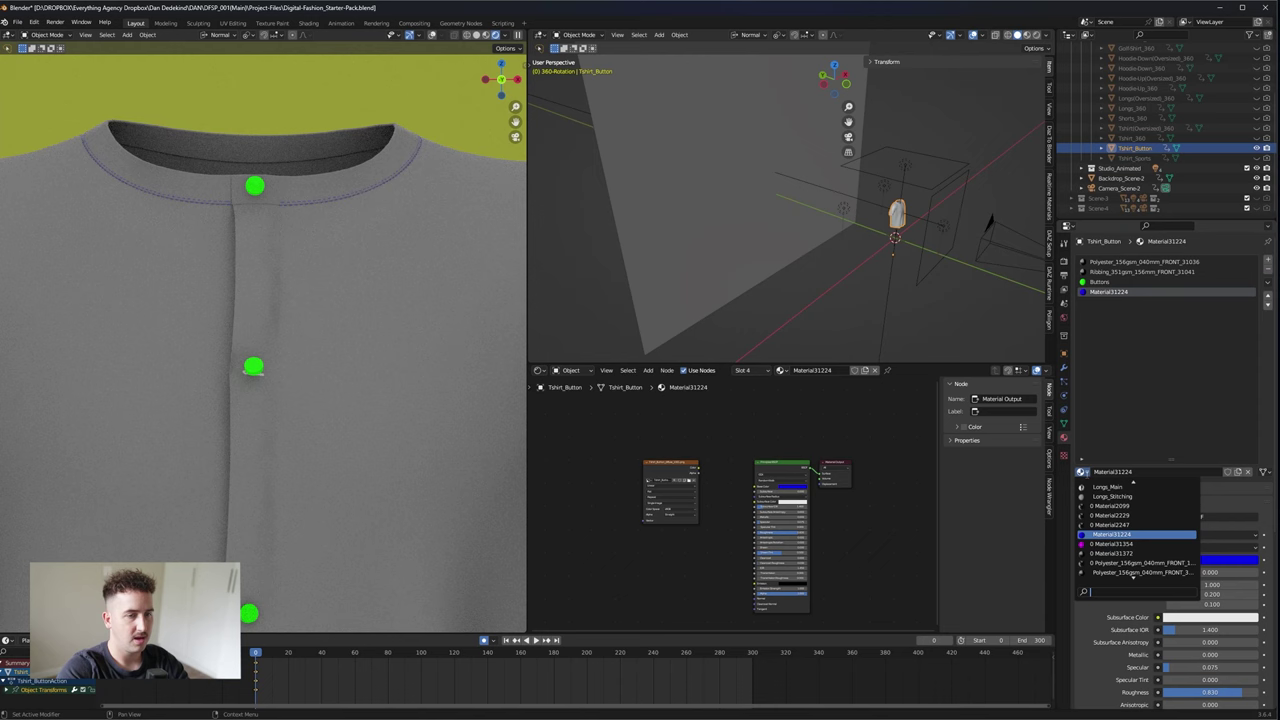
{"action": "type", "text": "tshir"}
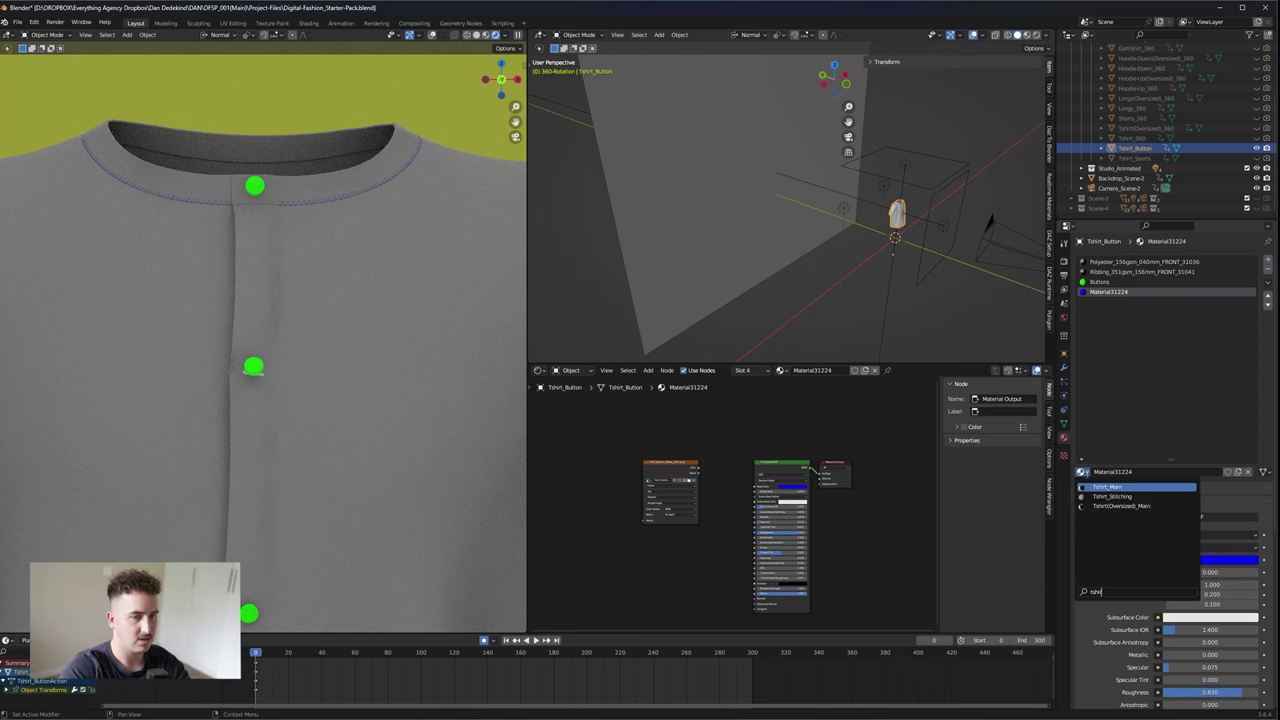
{"action": "key", "text": "Down"}
{"action": "key", "text": "Return"}
- Assign the existing Tshirt_Main material to the shirt's ribbing slot
{"action": "left_click", "coordinate": [1124, 272]}
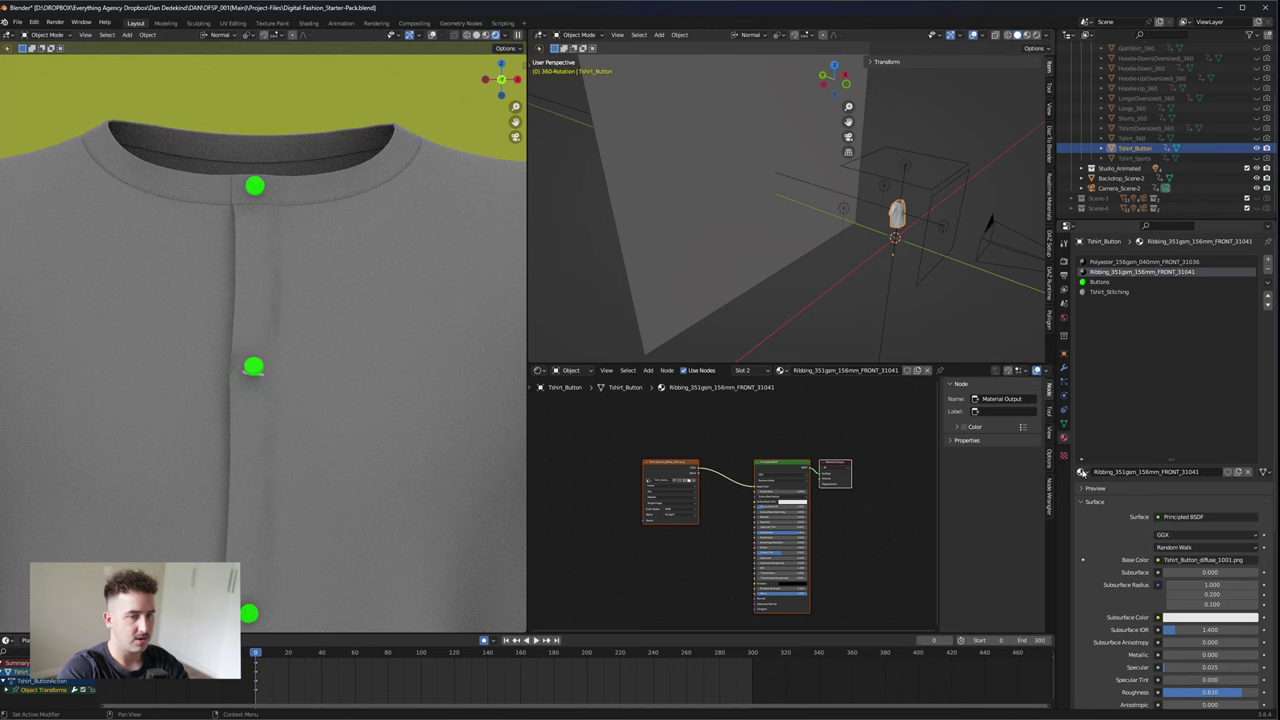
{"action": "left_click", "coordinate": [1082, 471]}
{"action": "type", "text": "tsh"}
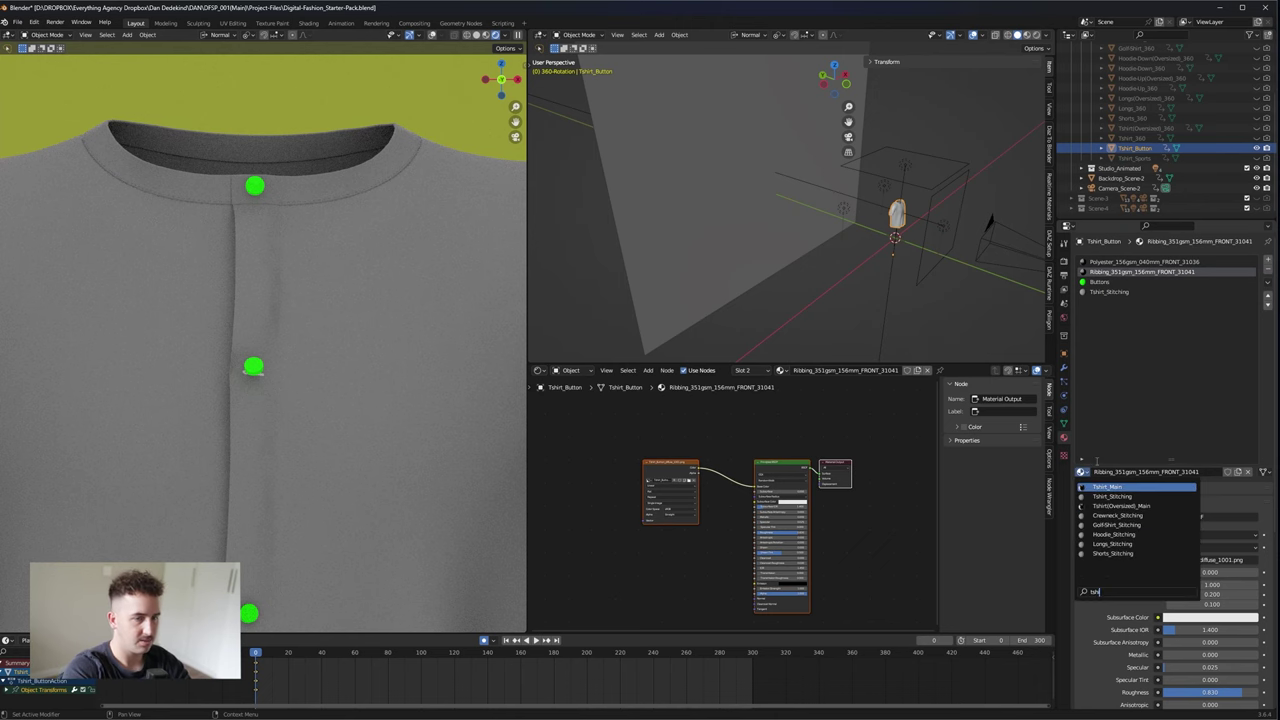
{"action": "key", "text": "Return"}
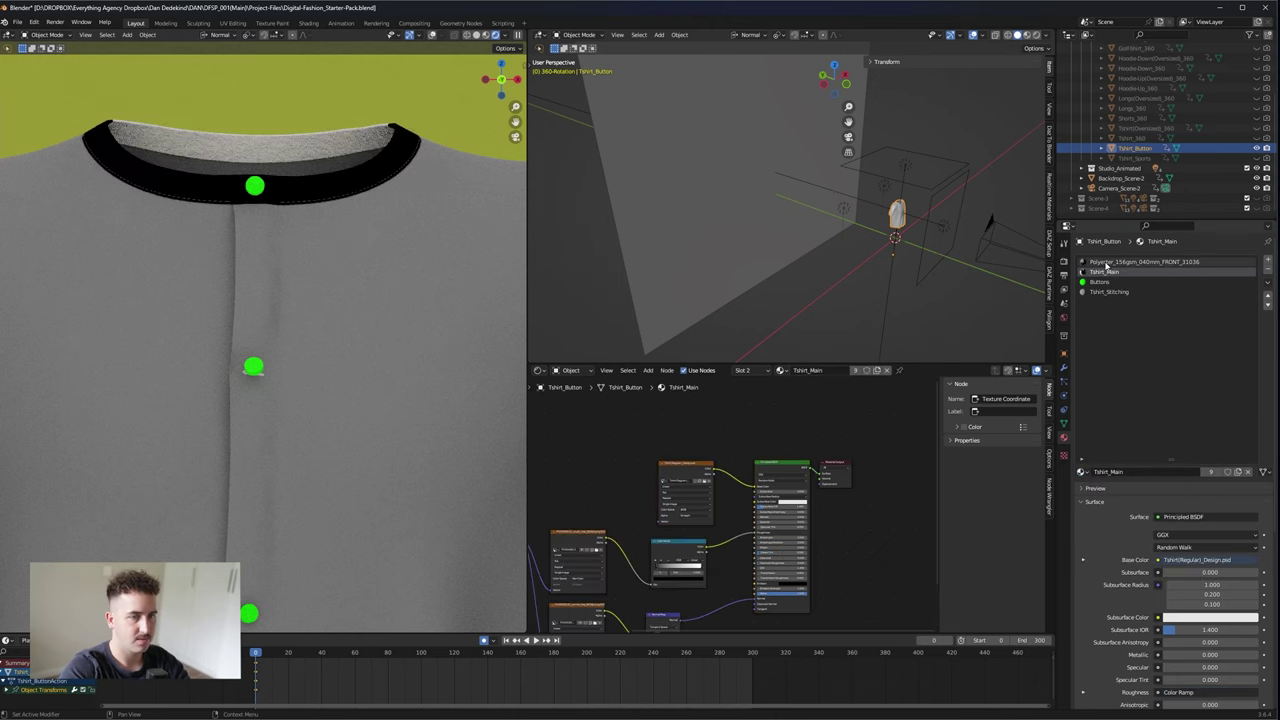
- Replace the polyester material in the shirt's first slot with Tshirt_Main
{"action": "left_click", "coordinate": [1132, 262]}
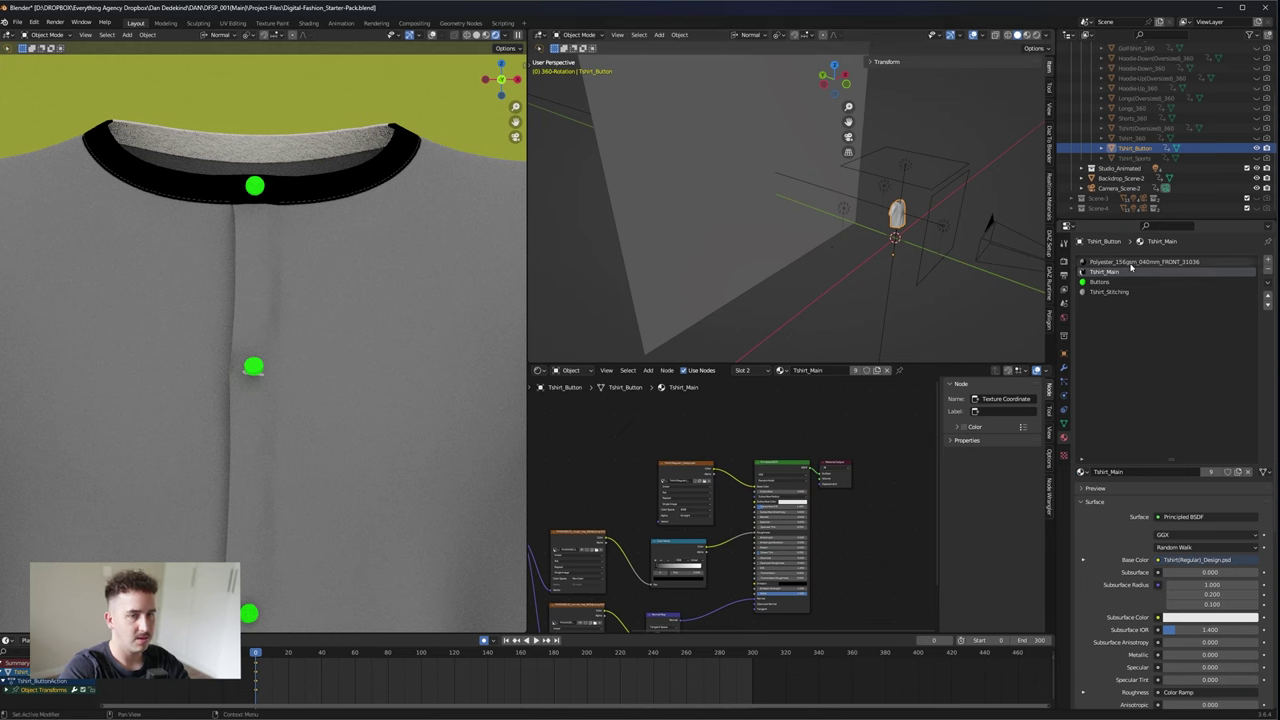
{"action": "left_click", "coordinate": [1083, 471]}
{"action": "type", "text": "tshi"}
{"action": "key", "text": "Return"}
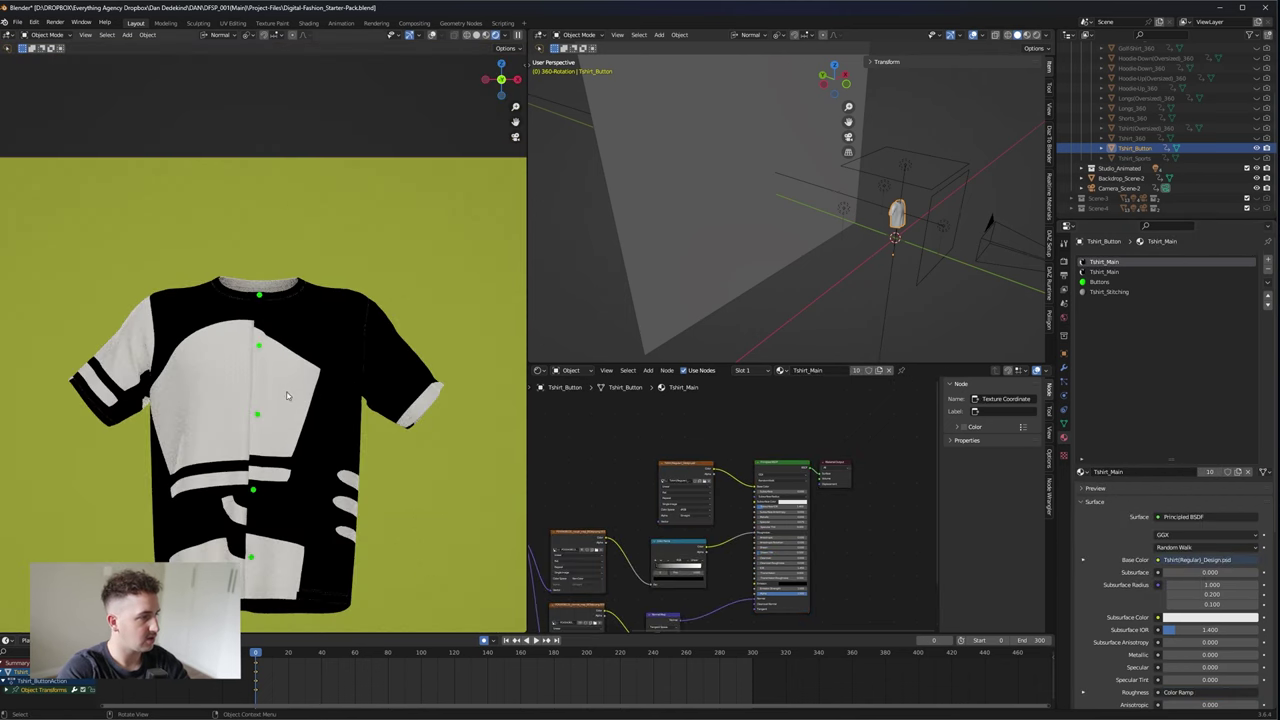
- Make a separate copy of Tshirt_Main in the first slot and name it Tshirt-Button_Main
{"action": "middle_click_drag", "start_coordinate": [650, 482], "coordinate": [757, 469]}
{"action": "scroll", "coordinate": [757, 469], "scroll_direction": "up", "scroll_amount": 1}
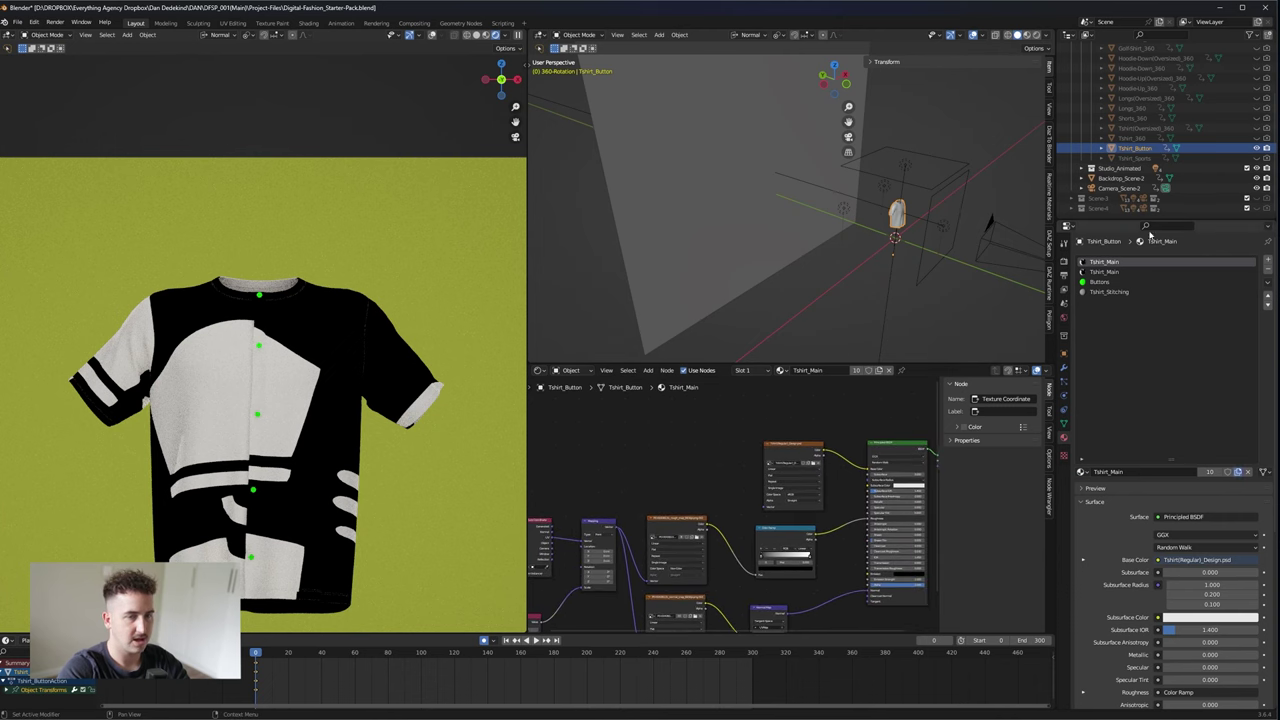
{"action": "left_click", "coordinate": [1238, 471]}
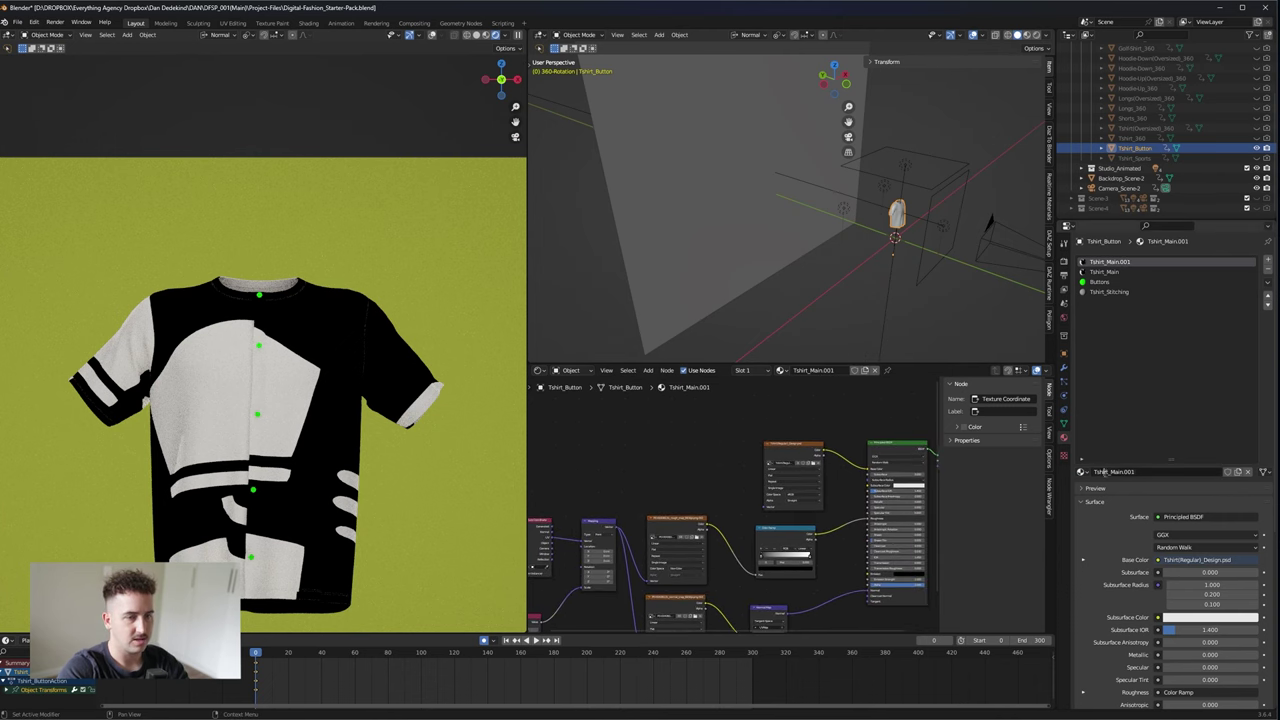
{"action": "left_click", "coordinate": [1104, 469]}
{"action": "type", "text": "-Button"}
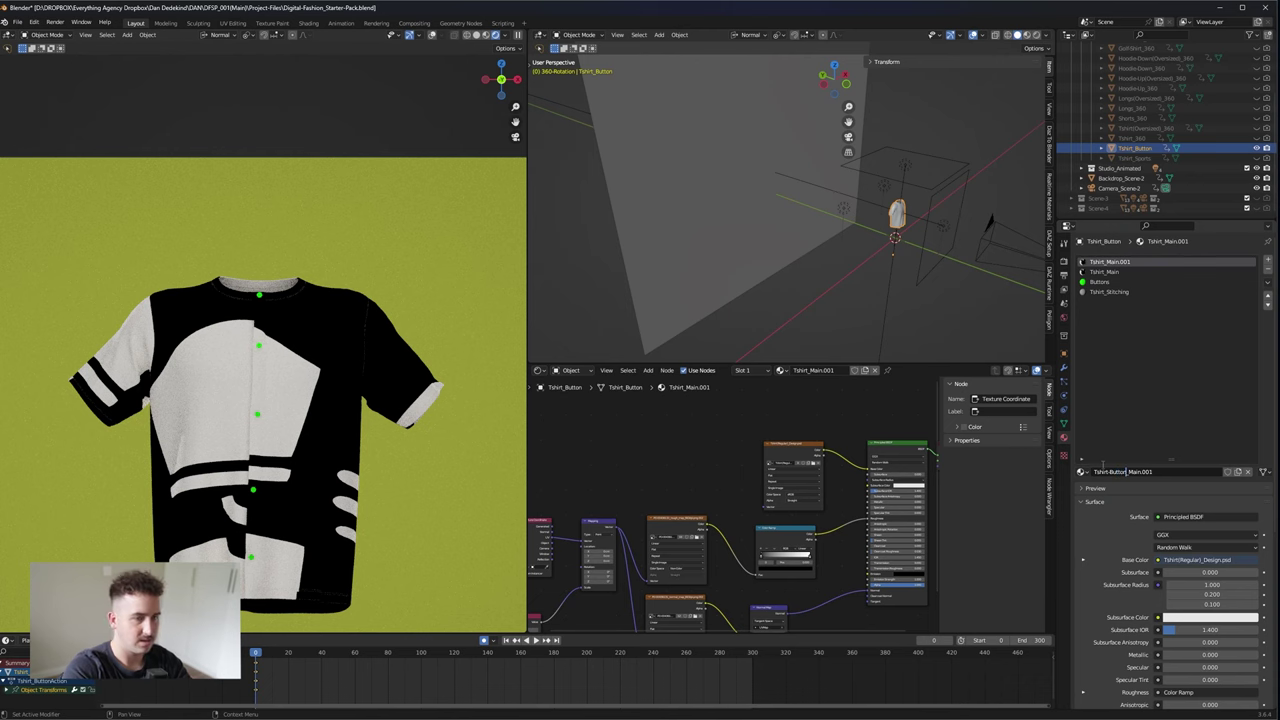
{"action": "key", "text": "End"}
{"action": "key", "text": "BackSpace"}
{"action": "key", "text": "BackSpace"}
{"action": "key", "text": "BackSpace"}
{"action": "key", "text": "BackSpace"}
{"action": "key", "text": "Return"}
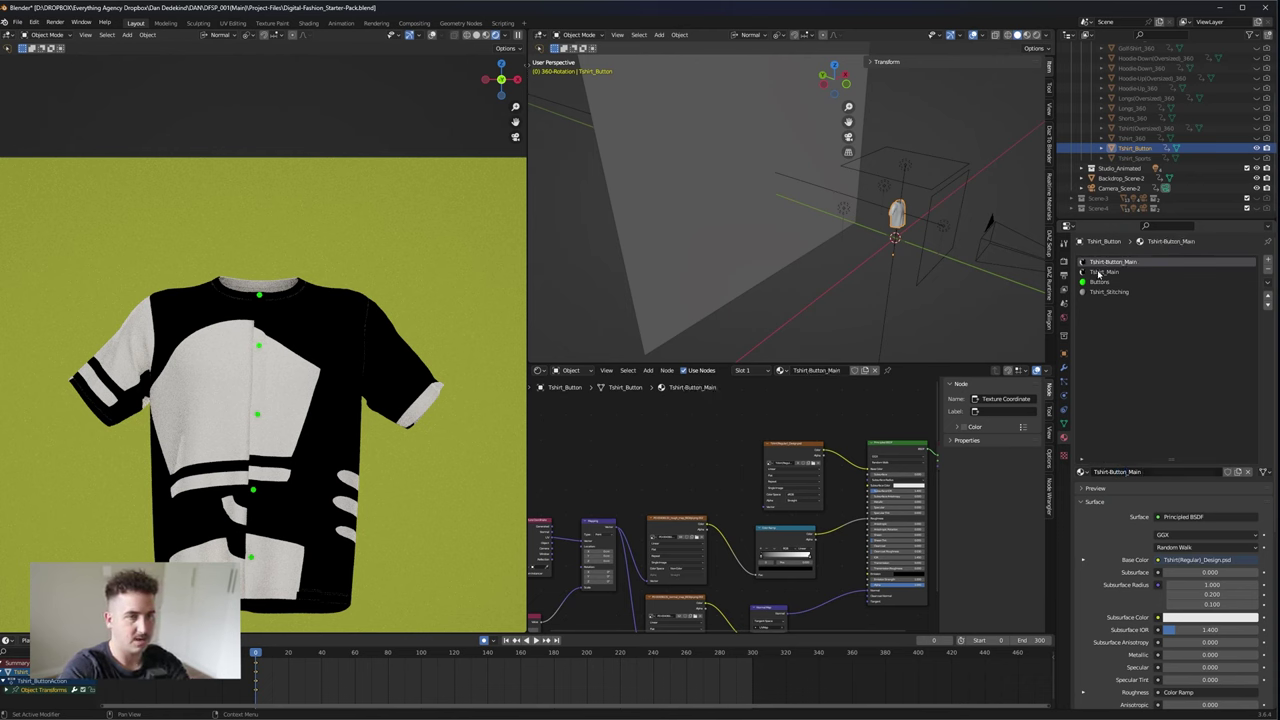
- Assign the Tshirt-Button_Main material to the shirt's second slot
{"action": "left_click", "coordinate": [1104, 271]}
{"action": "left_click", "coordinate": [1082, 471]}
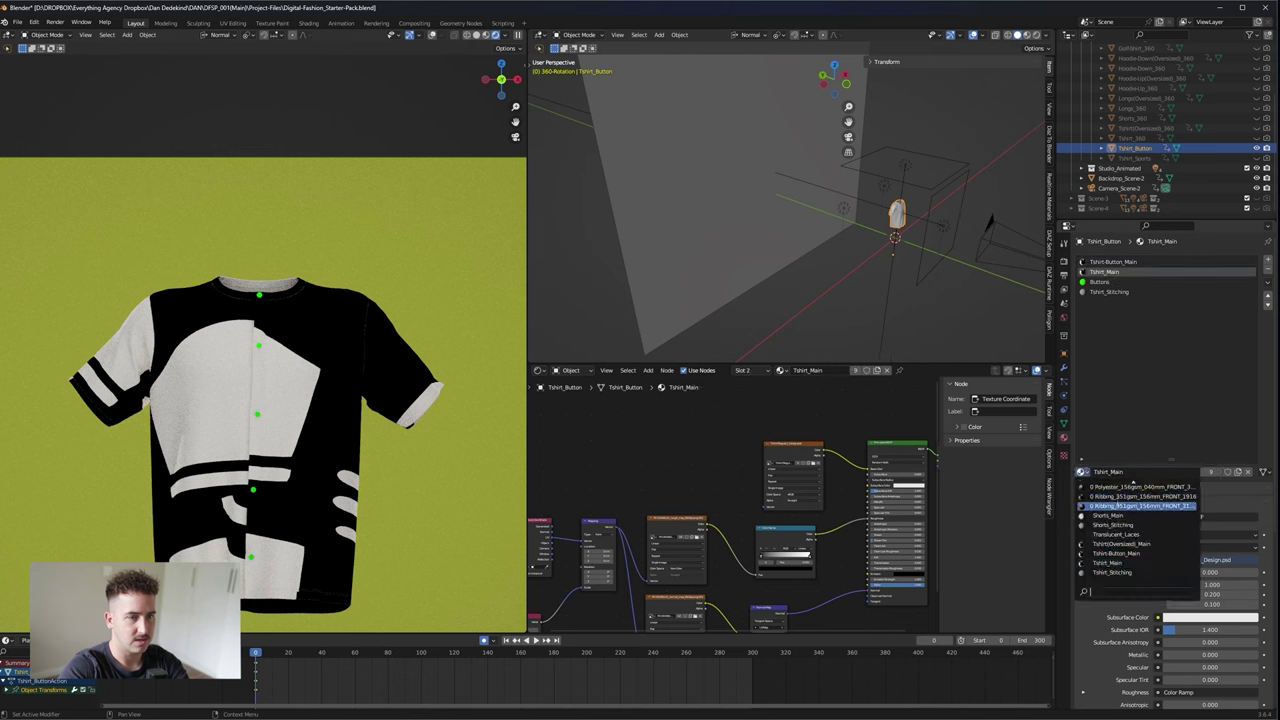
{"action": "key", "text": "Return"}
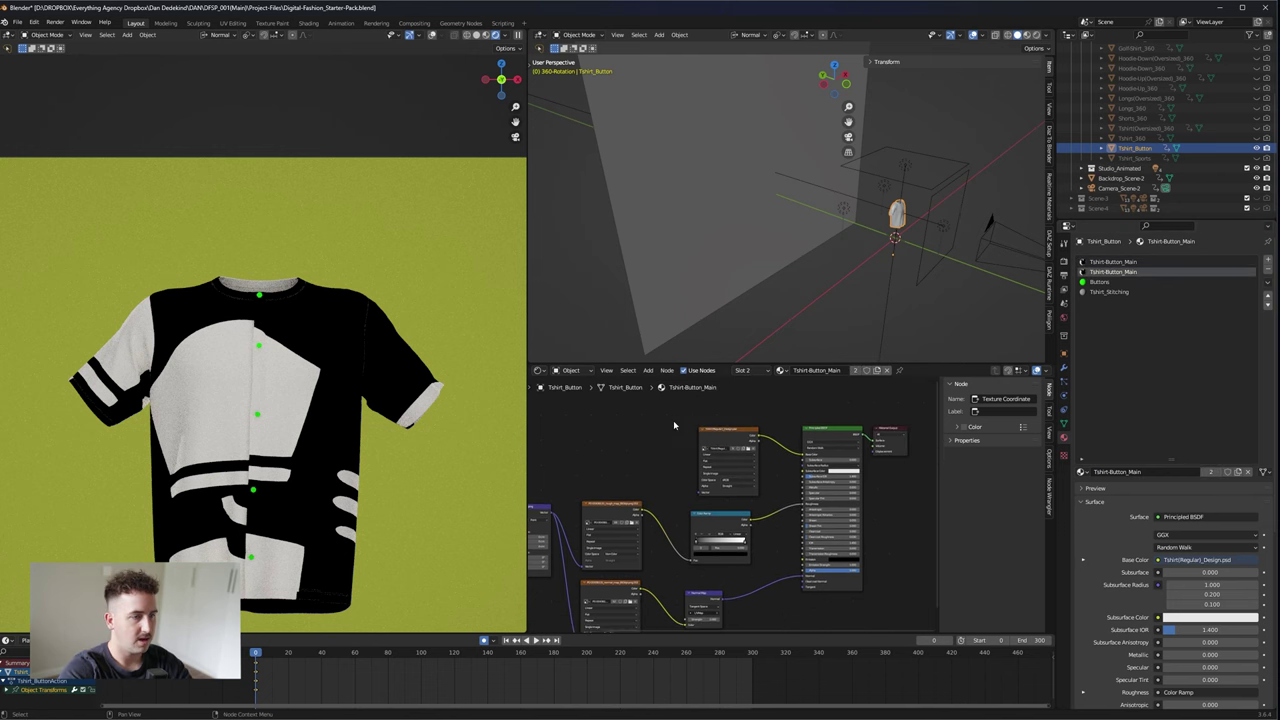
- Replace the Tshirt-Button_Main design image with Tshirt_Button_diffuse_1001.png from the start pack's Garment\Tshirt folder and check the whole shirt
{"action": "scroll", "coordinate": [769, 442], "scroll_direction": "up", "scroll_amount": 5}
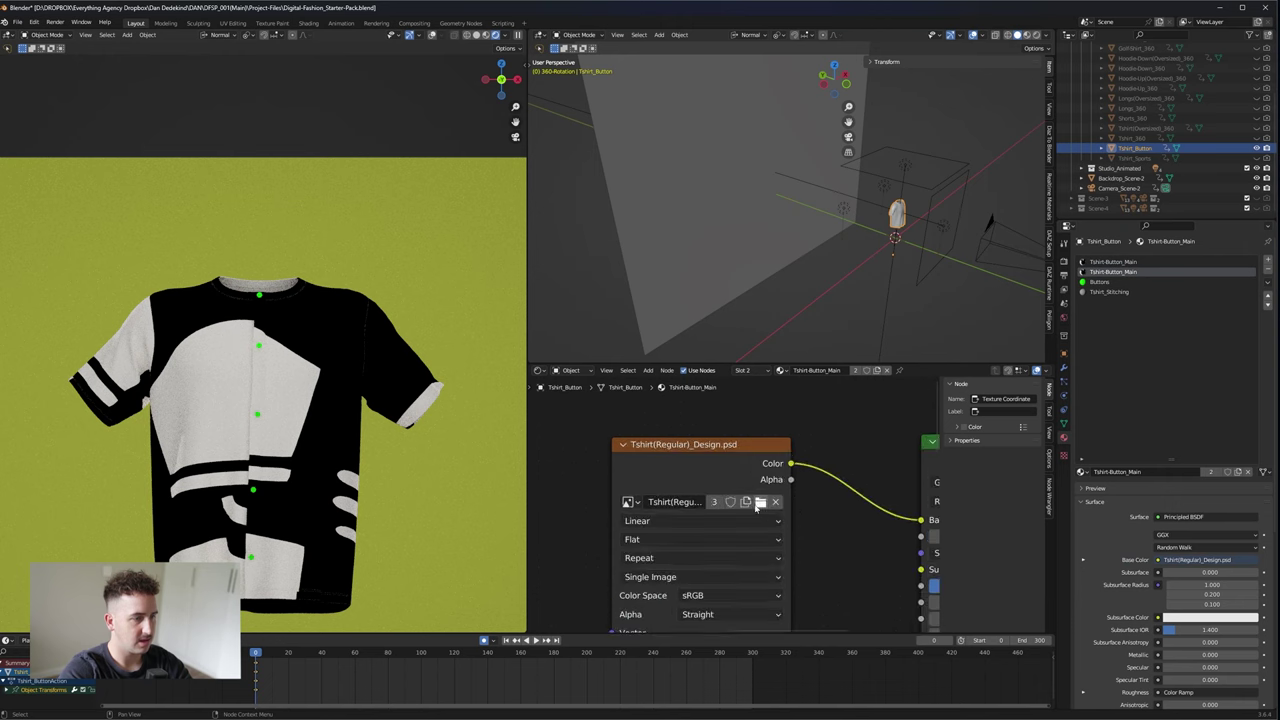
{"action": "left_click", "coordinate": [760, 502]}
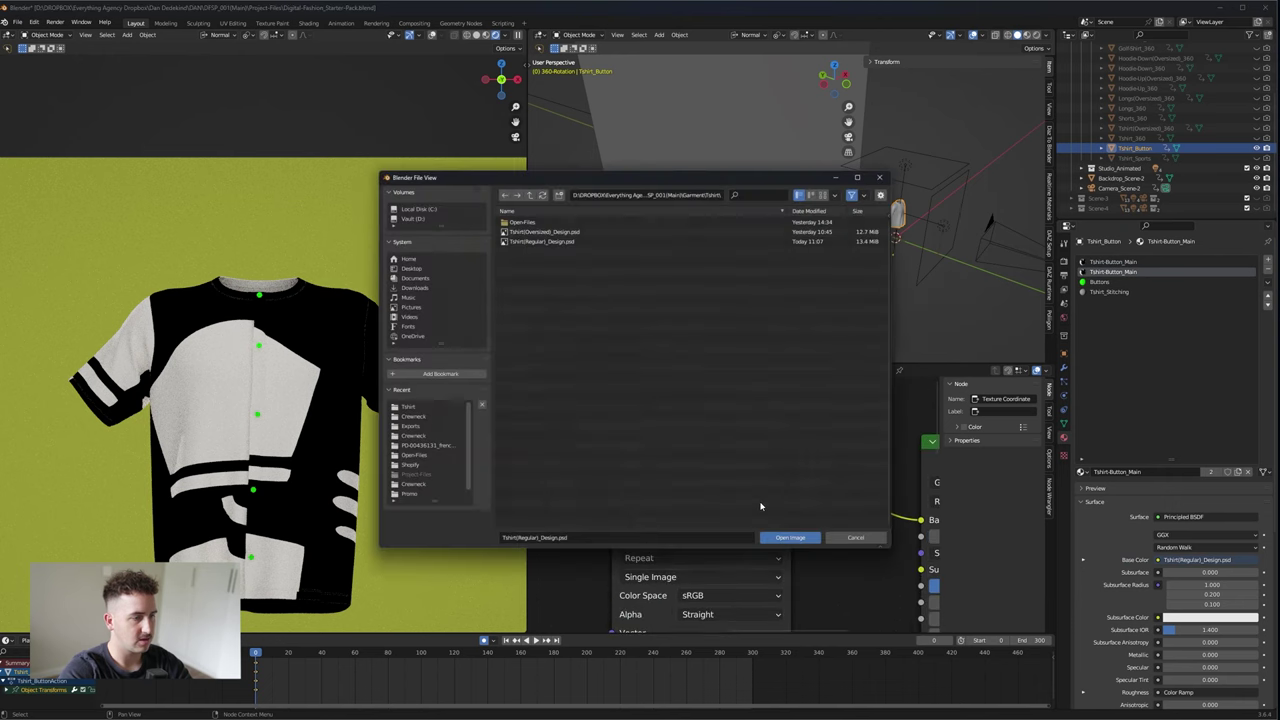
{"action": "left_click", "coordinate": [526, 189]}
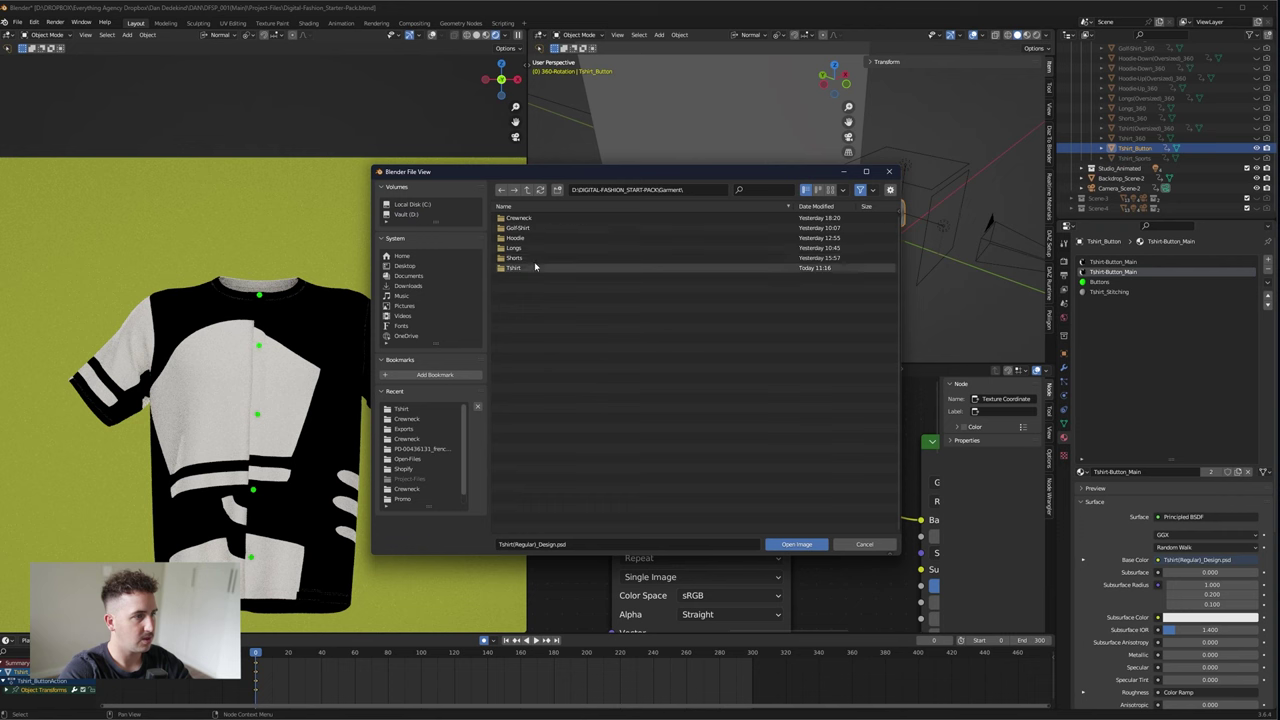
{"action": "double_click", "coordinate": [534, 267]}
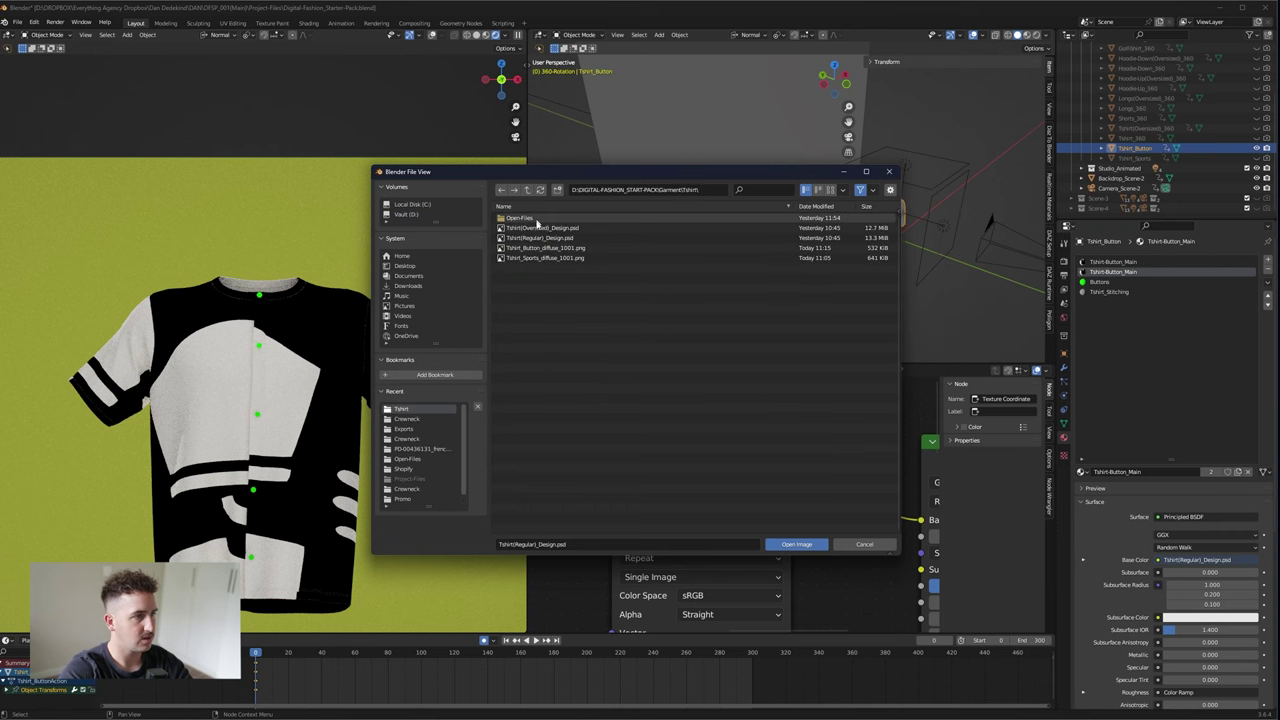
{"action": "left_click", "coordinate": [580, 248]}
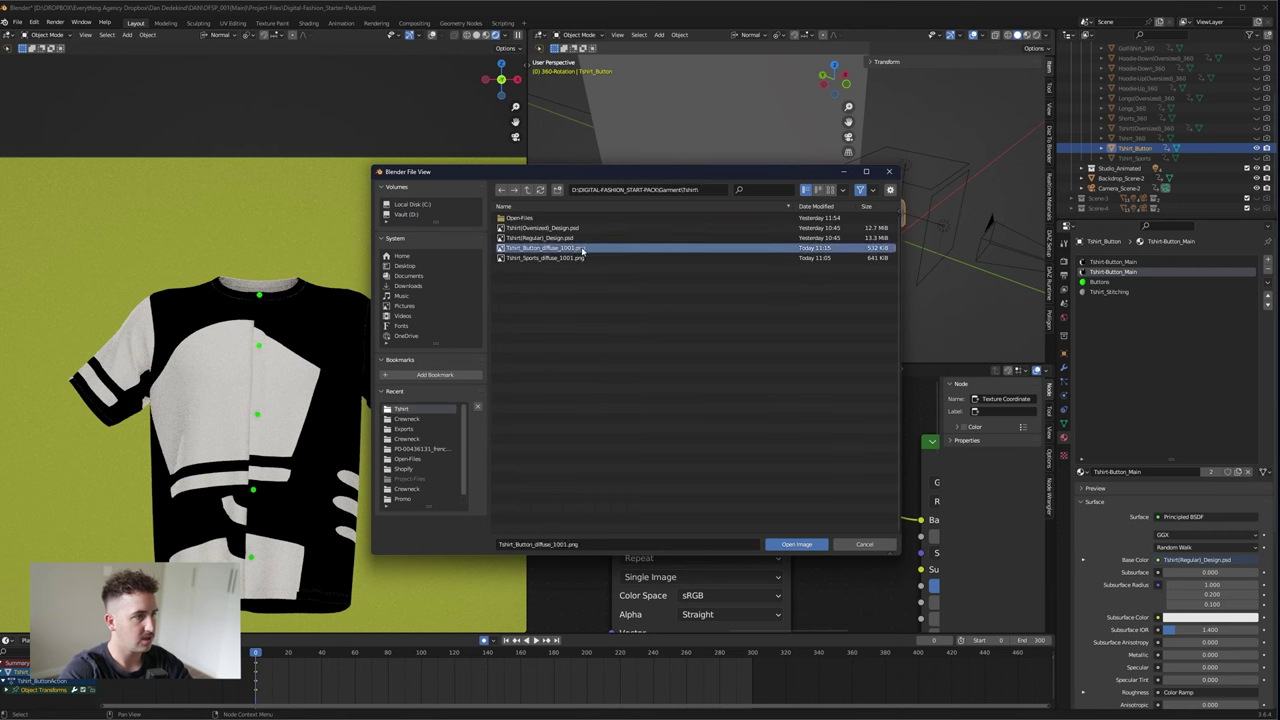
{"action": "left_click", "coordinate": [810, 544]}
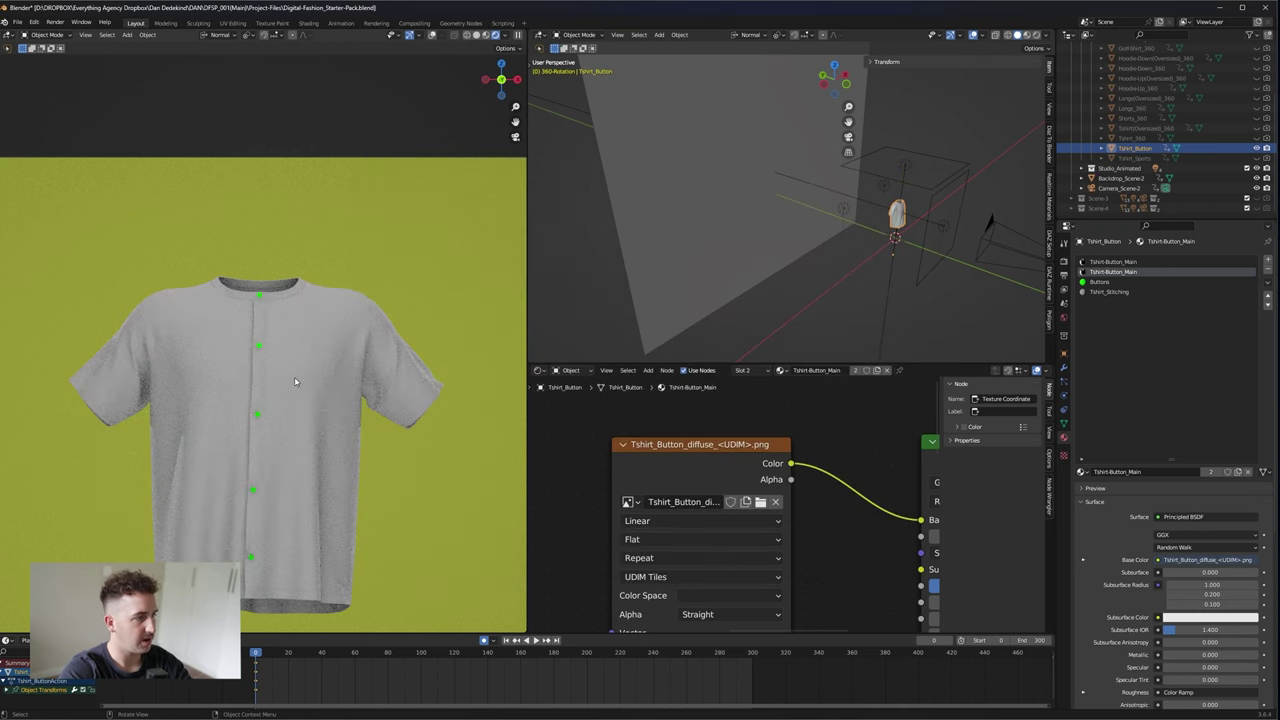
{"action": "middle_click_drag", "start_coordinate": [295, 382], "coordinate": [298, 302], "text": "shift"}
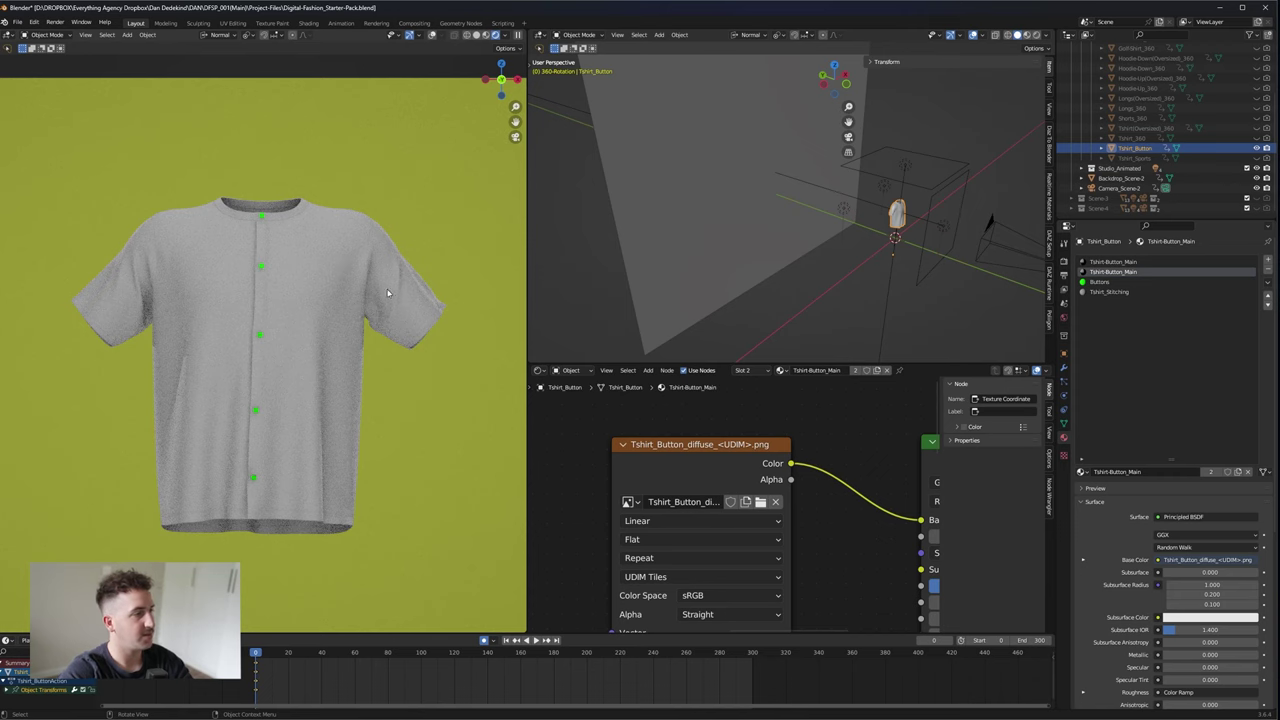
- Switch to File Explorer, find Tshirt_Button_diffuse_1001 in the Tshirt garment folder and open it in Photoshop
{"action": "left_click", "coordinate": [680, 714]}
{"action": "mouse_move", "coordinate": [582, 712]}
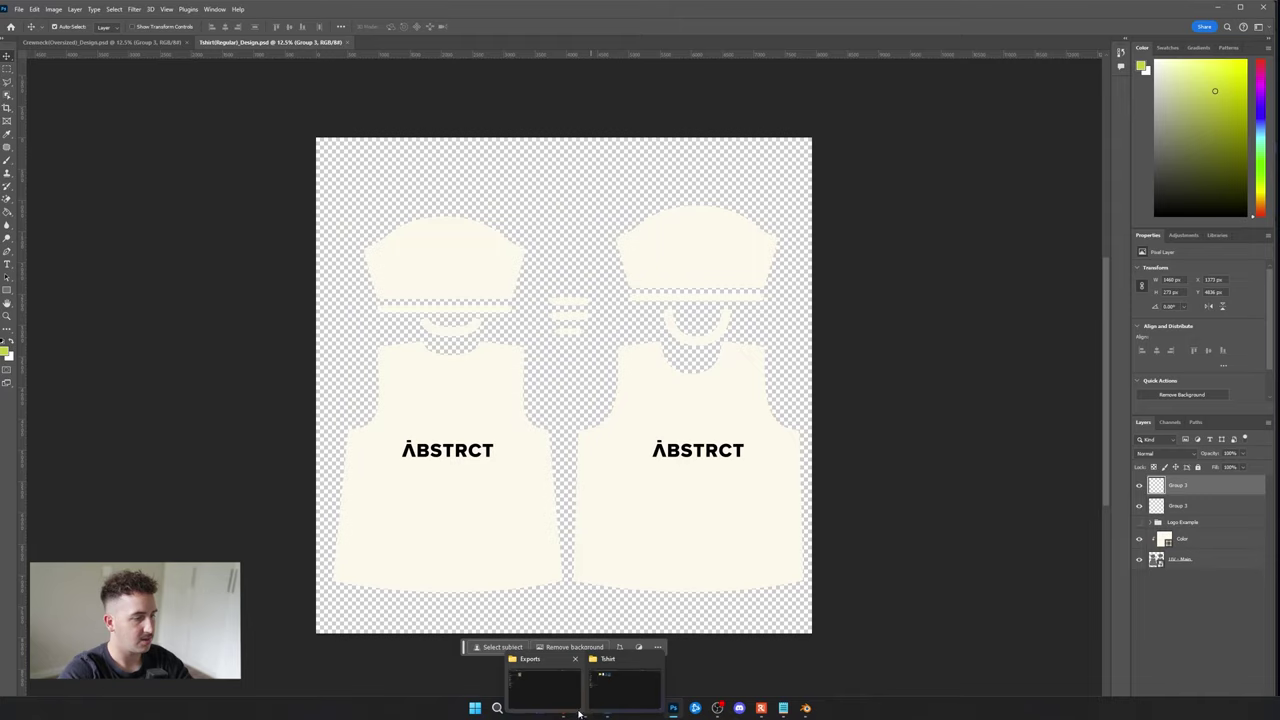
{"action": "left_click", "coordinate": [620, 697]}
{"action": "key", "text": "alt+Left"}
{"action": "double_click", "coordinate": [200, 148]}
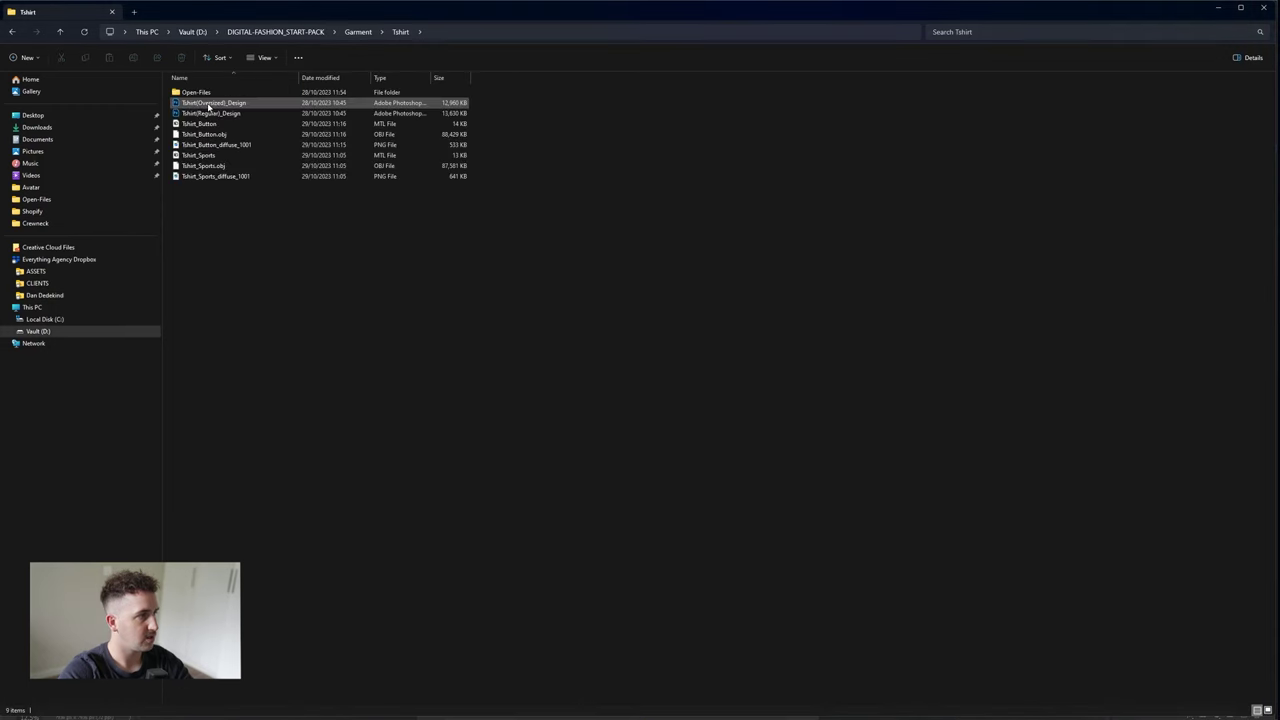
{"action": "left_click", "coordinate": [218, 146]}
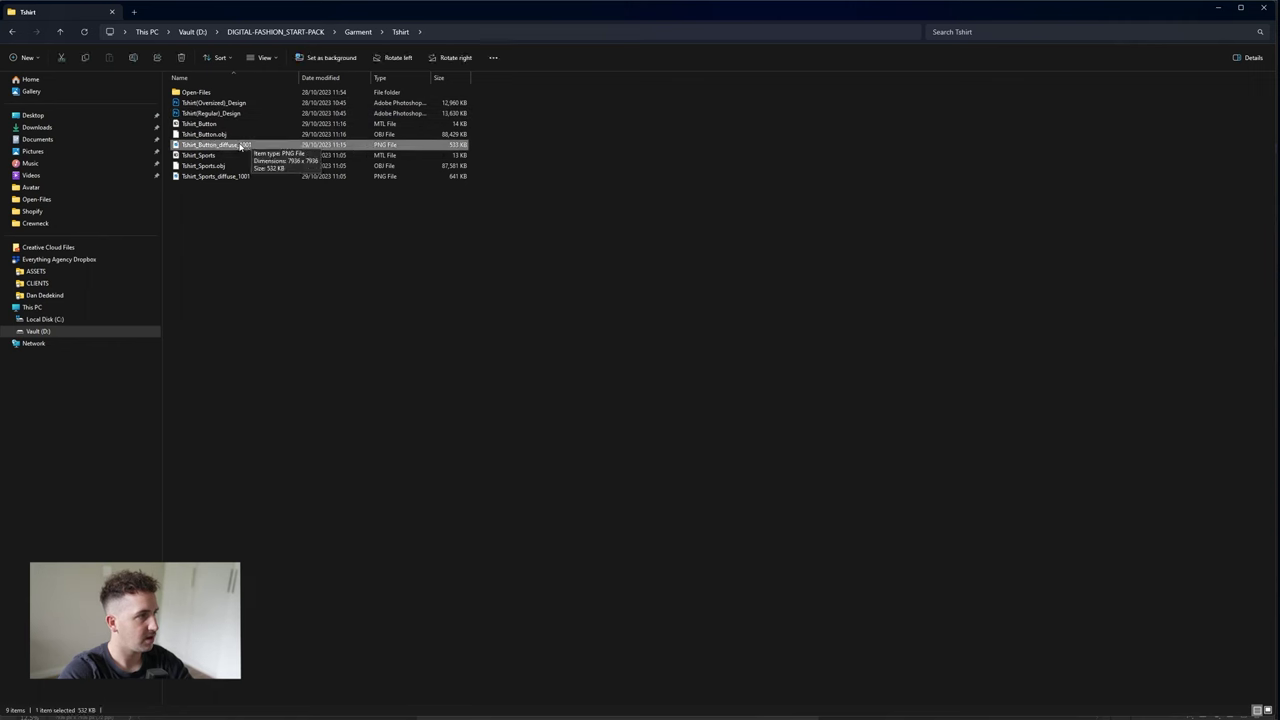
{"action": "right_click", "coordinate": [242, 148]}
{"action": "mouse_move", "coordinate": [341, 194]}
{"action": "left_click", "coordinate": [477, 194]}
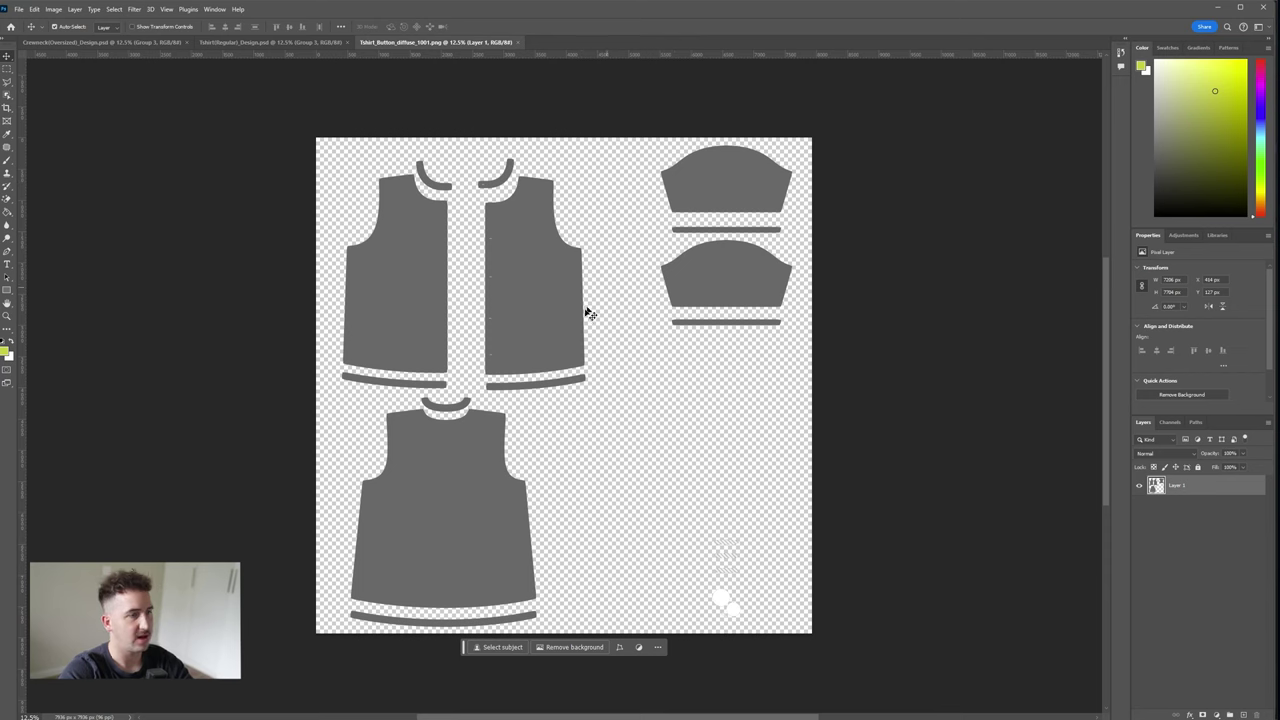
- Copy the ABSTRCT logo from Tshirt(Regular)_Design.psd into the button shirt texture, scale it down and place it on the right-hand front panel's chest
{"action": "left_click", "coordinate": [277, 44]}
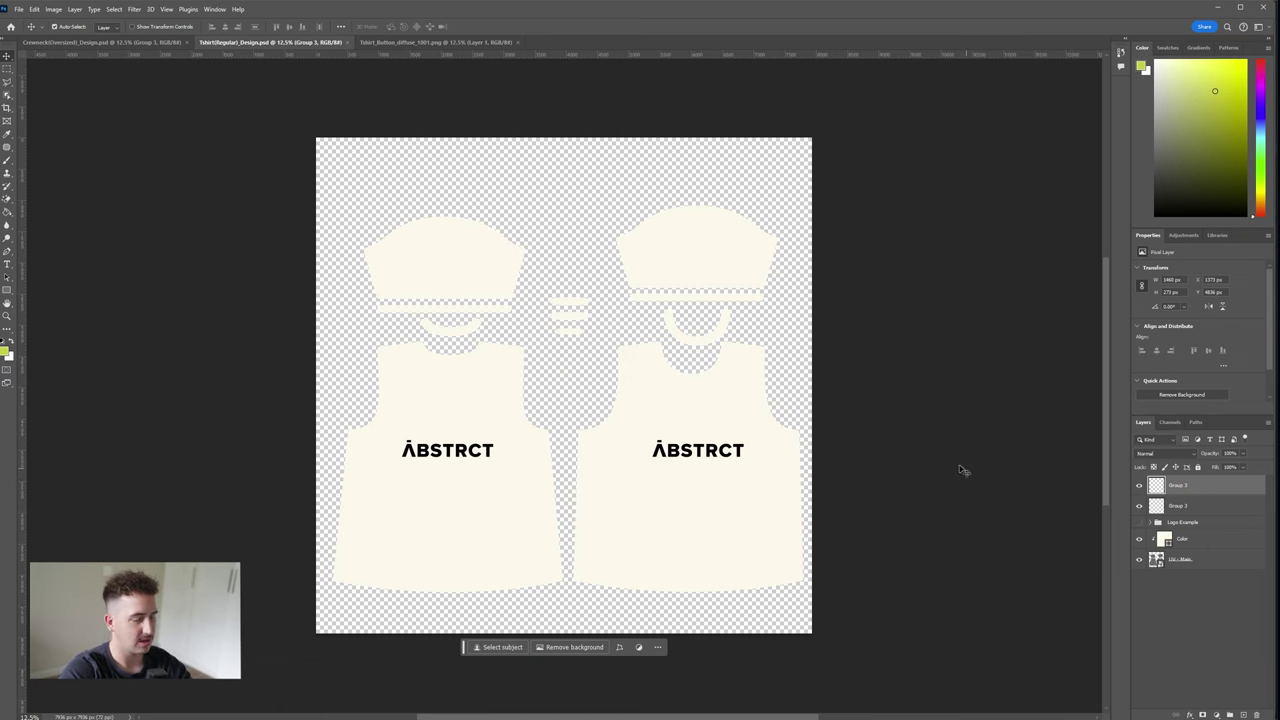
{"action": "left_click", "coordinate": [435, 42]}
{"action": "left_click_drag", "start_coordinate": [565, 393], "coordinate": [526, 250]}
{"action": "key", "text": "ctrl+t"}
{"action": "key", "text": "Return"}
{"action": "left_click_drag", "start_coordinate": [517, 253], "coordinate": [529, 230]}
{"action": "key", "text": "Return"}
- Draw a cream-filled rectangle about 8708 by 8876 px directly above Layer 1, covering the whole canvas beneath the logo
{"action": "left_click", "coordinate": [1193, 522]}
{"action": "left_click", "coordinate": [1195, 507]}
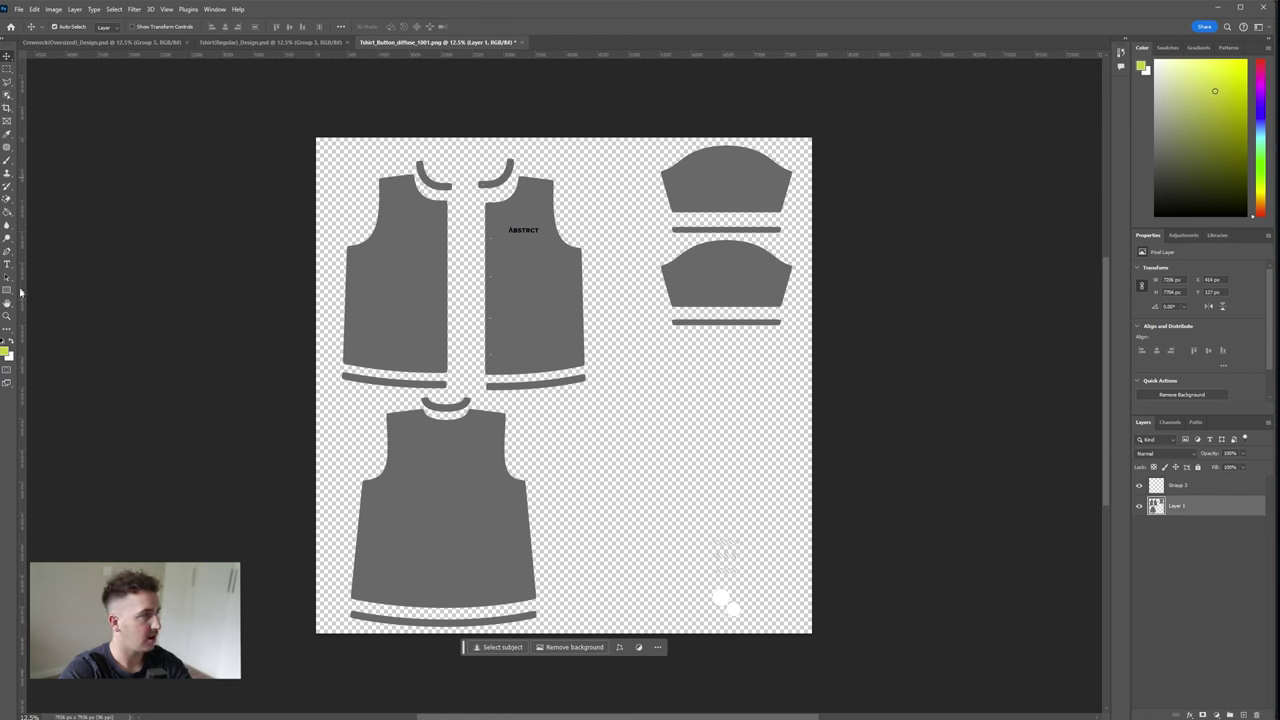
{"action": "left_click", "coordinate": [7, 290]}
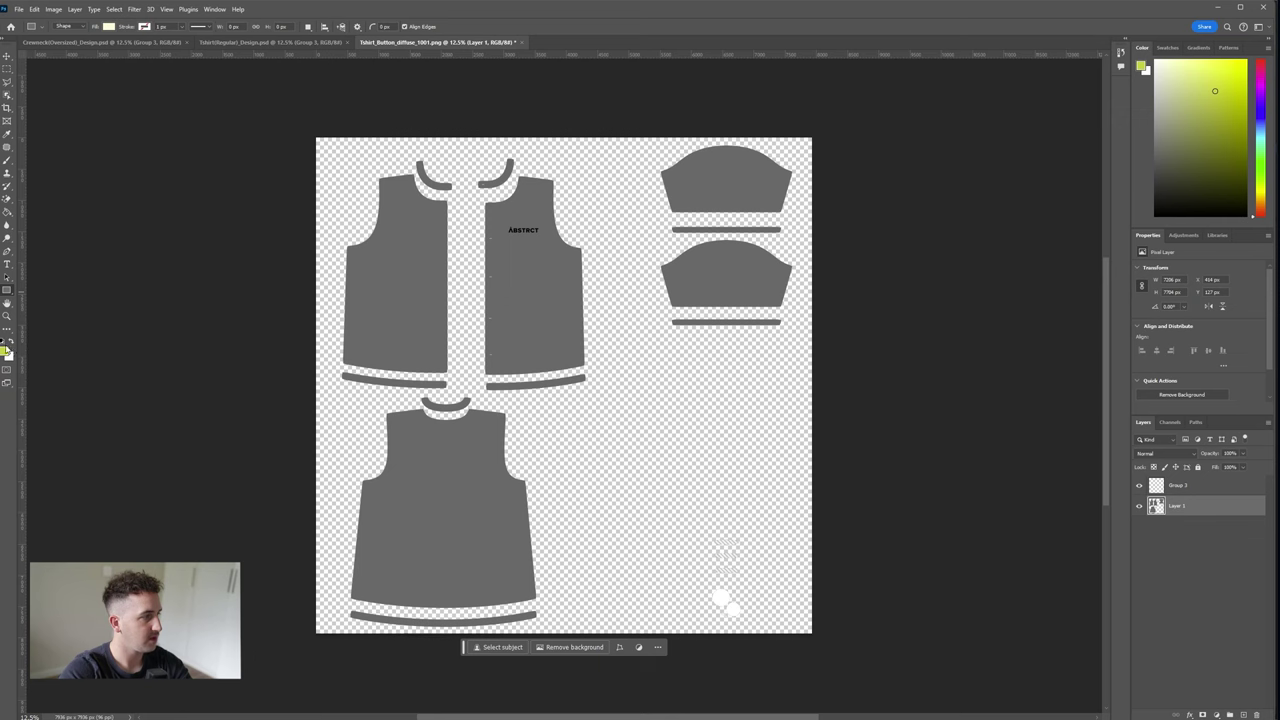
{"action": "left_click", "coordinate": [3, 341]}
{"action": "left_click", "coordinate": [11, 341]}
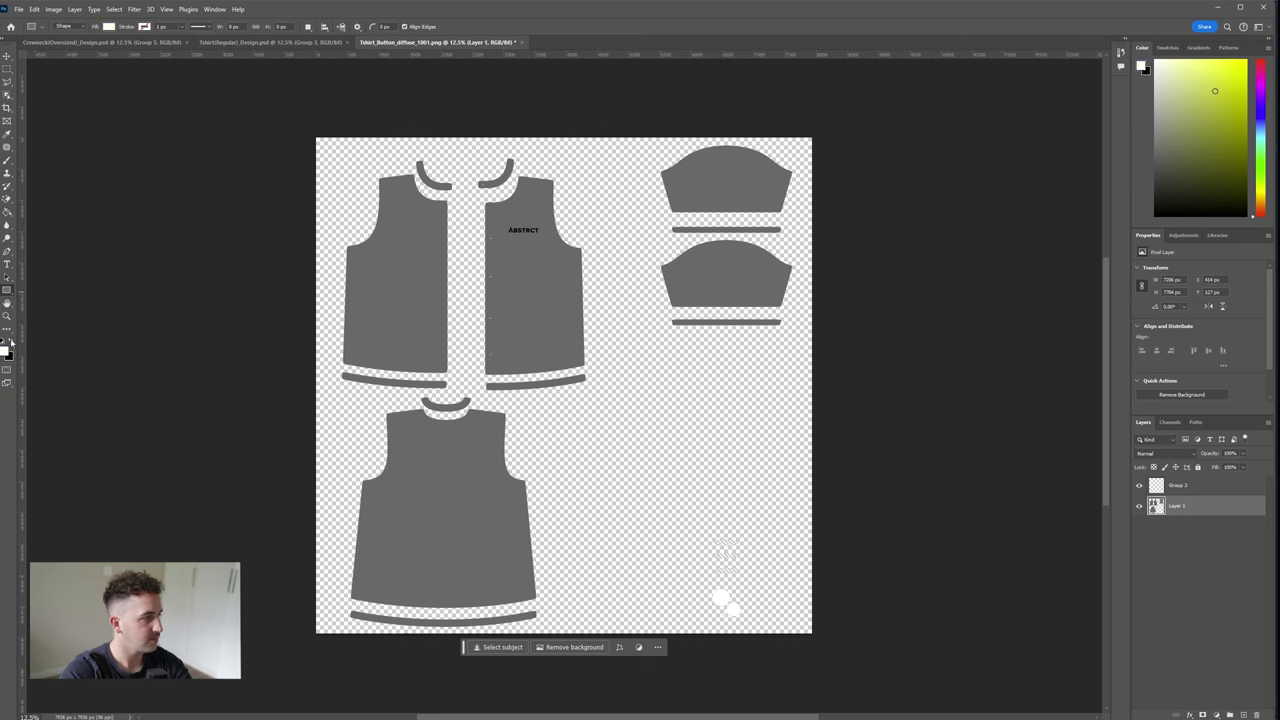
{"action": "left_click", "coordinate": [109, 26]}
{"action": "left_click", "coordinate": [68, 79]}
{"action": "left_click_drag", "start_coordinate": [290, 112], "coordinate": [834, 667]}
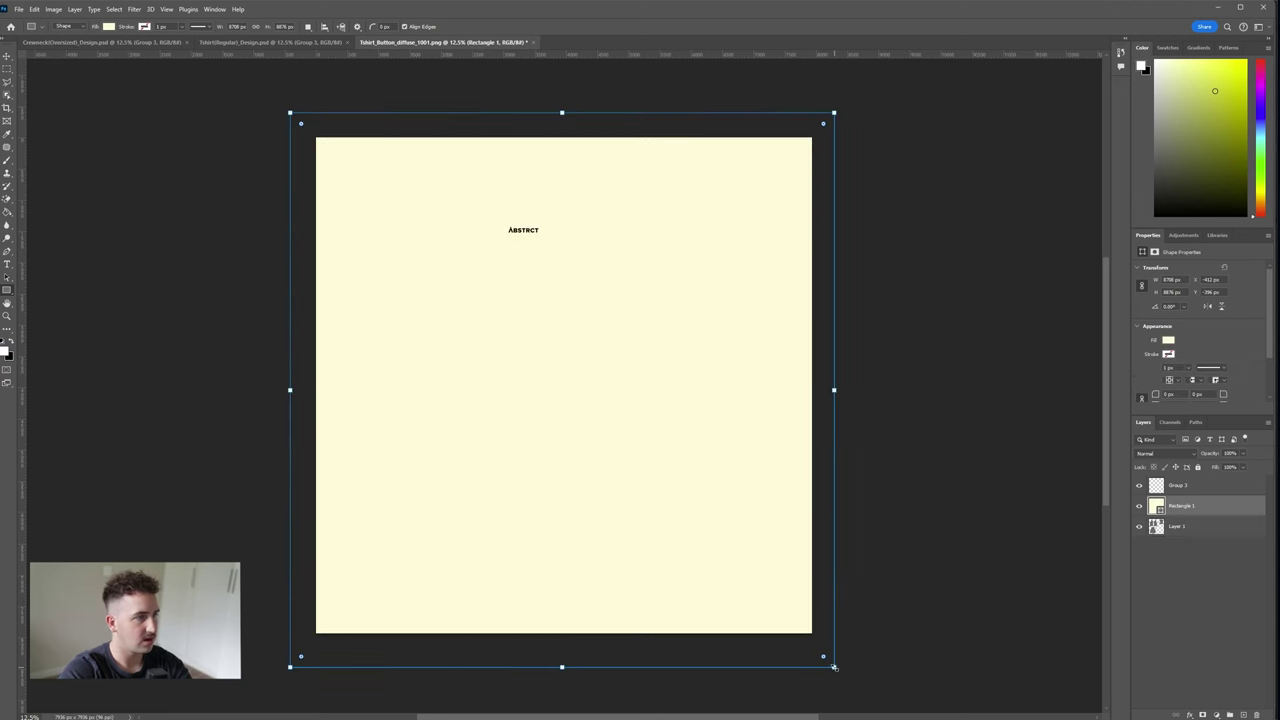
- Clip the cream rectangle to Layer 1 with a clipping mask so it fills only the shirt's pattern pieces
{"action": "right_click", "coordinate": [1192, 508]}
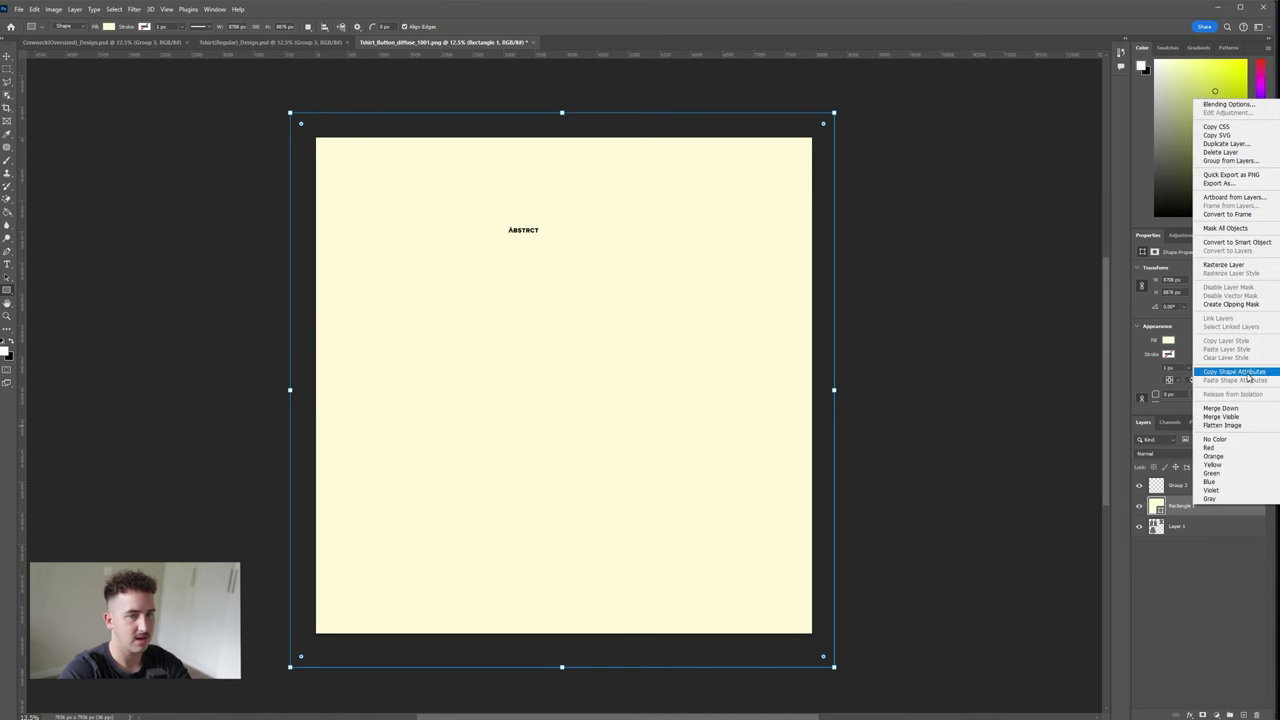
{"action": "left_click", "coordinate": [1215, 305]}
{"action": "left_click", "coordinate": [6, 55]}
- Save the texture as a Photoshop file named Tshirt_Button_Design in the start pack's Garment\Tshirt folder
{"action": "left_click", "coordinate": [18, 9]}
{"action": "left_click", "coordinate": [52, 123]}
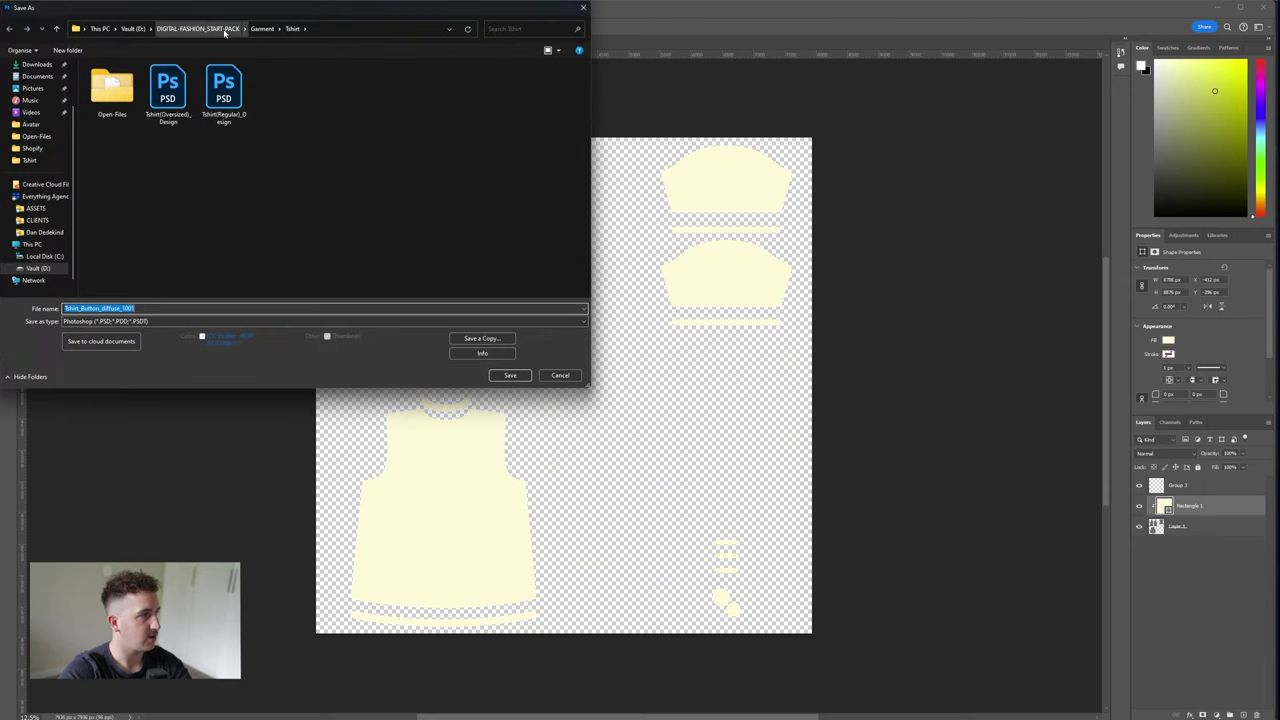
{"action": "left_click", "coordinate": [105, 308]}
{"action": "left_click_drag", "start_coordinate": [102, 308], "coordinate": [206, 311]}
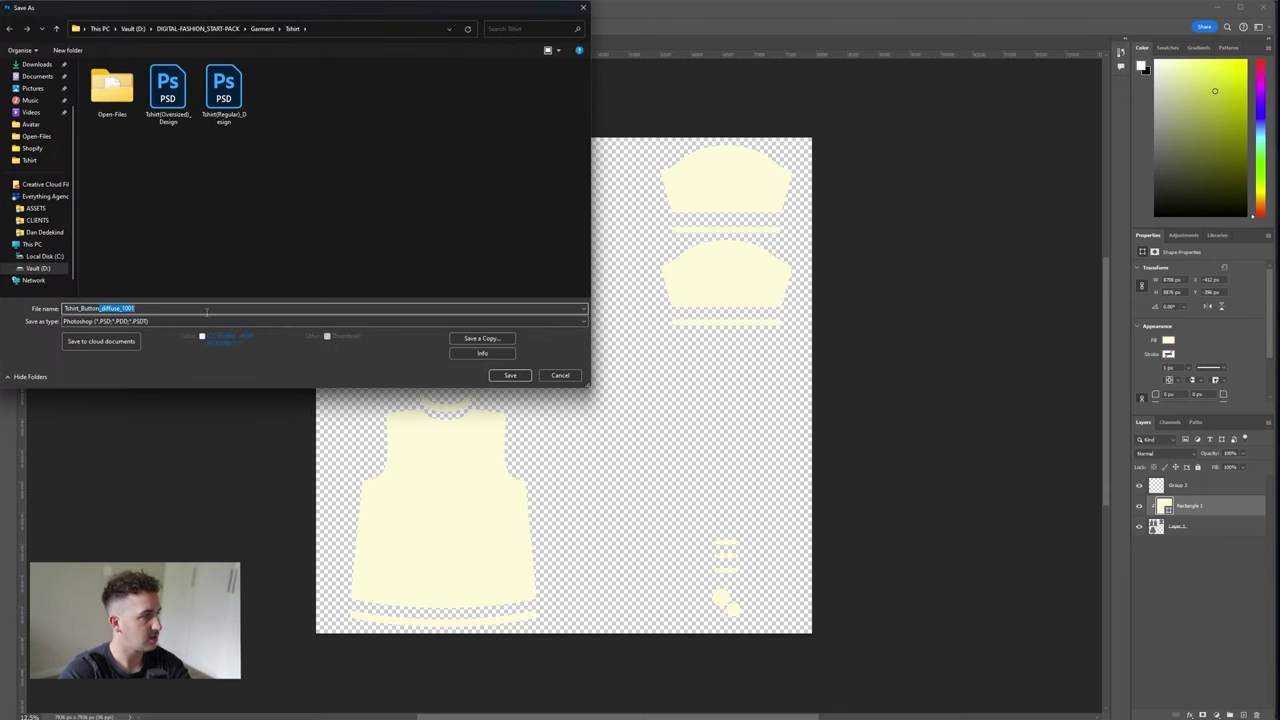
{"action": "key", "text": "BackSpace"}
{"action": "type", "text": "Design"}
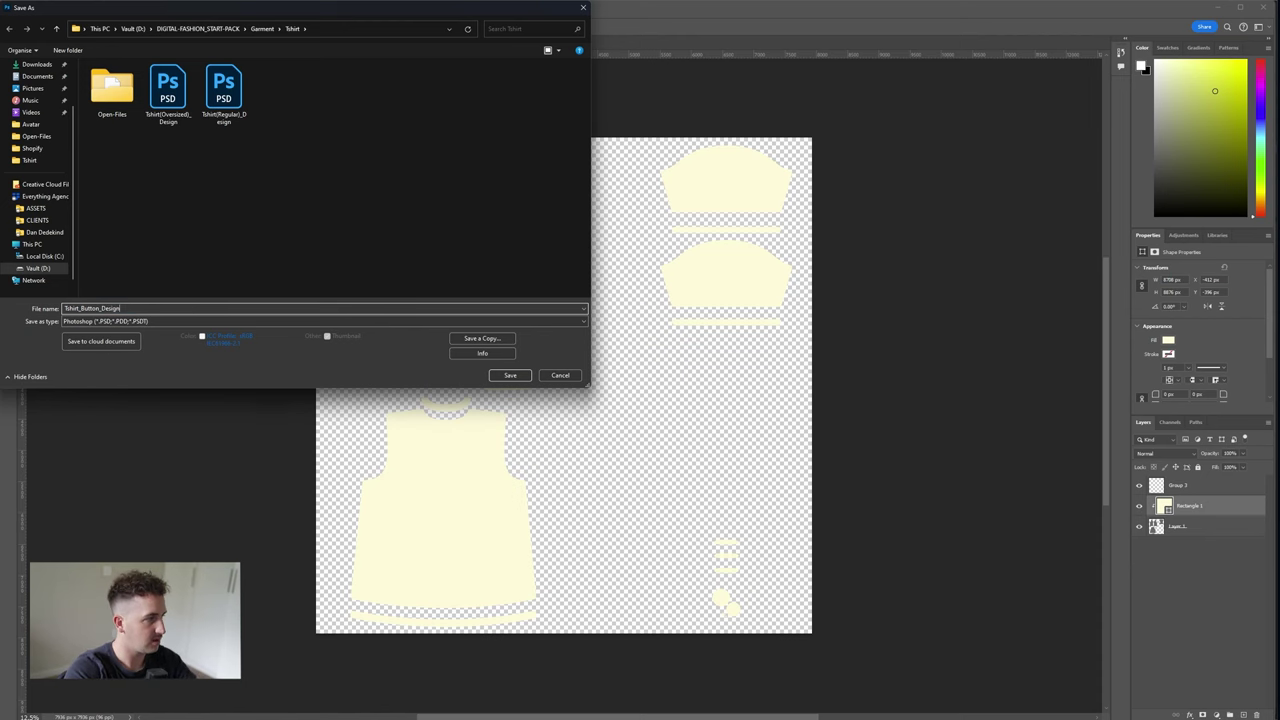
{"action": "key", "text": "Return"}
{"action": "left_click", "coordinate": [749, 216]}
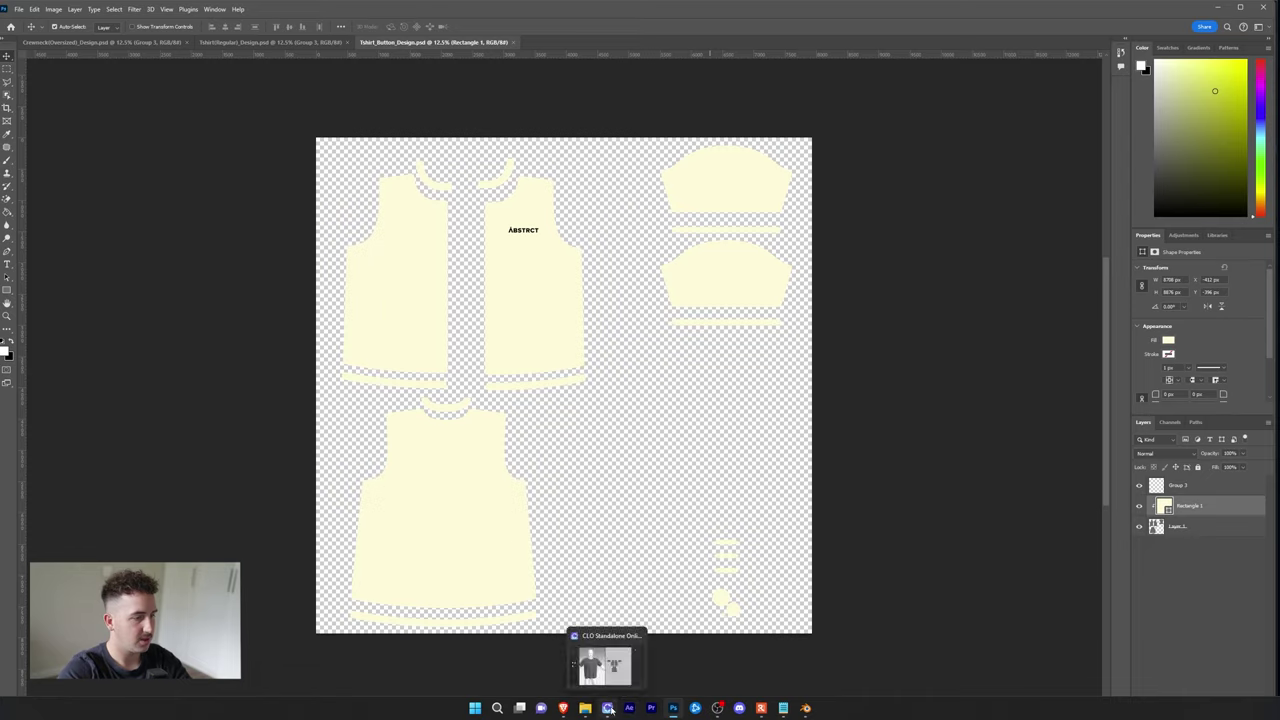
- Switch to Blender and replace the Tshirt-Button_Main material's design image with Tshirt_Button_Design.psd
{"action": "left_click", "coordinate": [805, 708]}
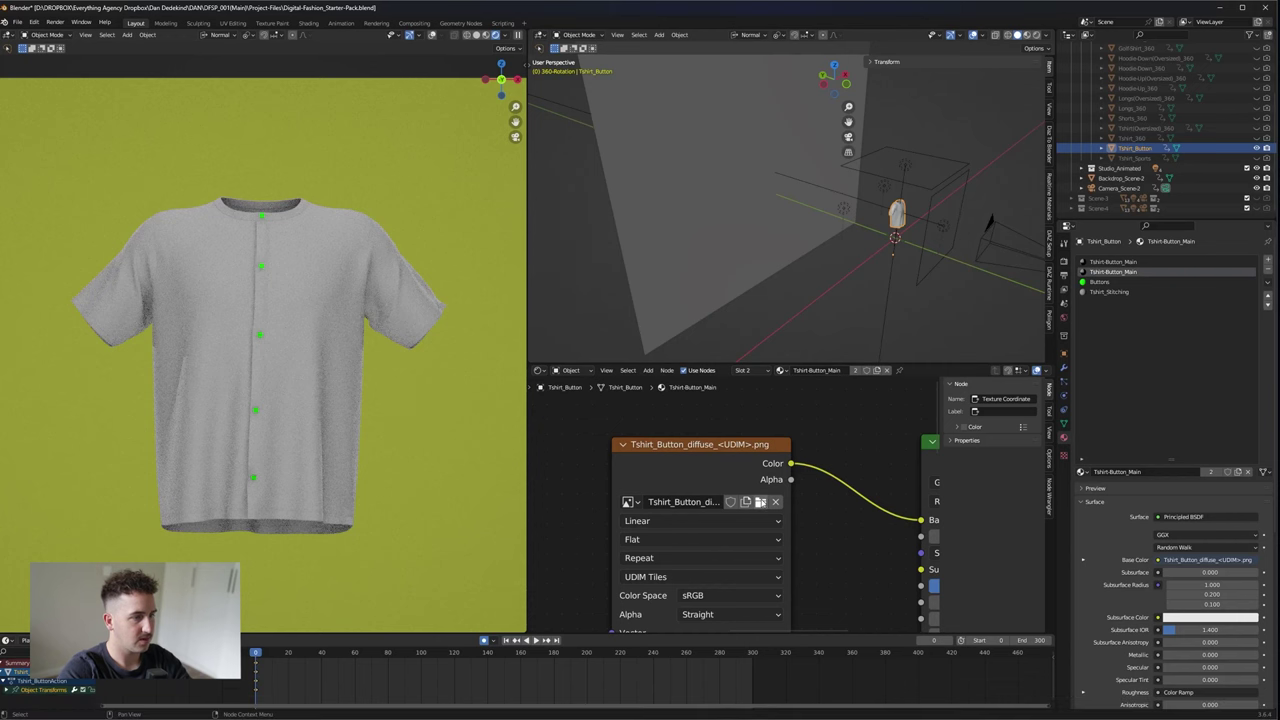
{"action": "left_click", "coordinate": [760, 501]}
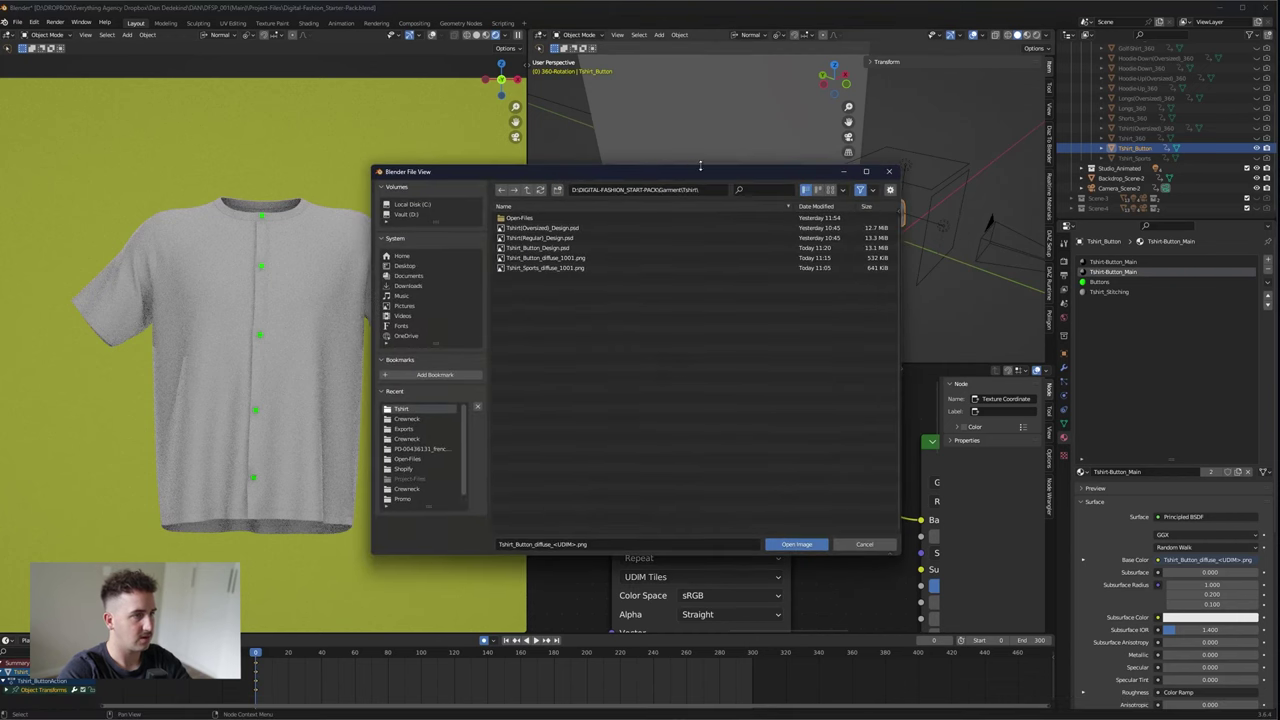
{"action": "left_click", "coordinate": [535, 249]}
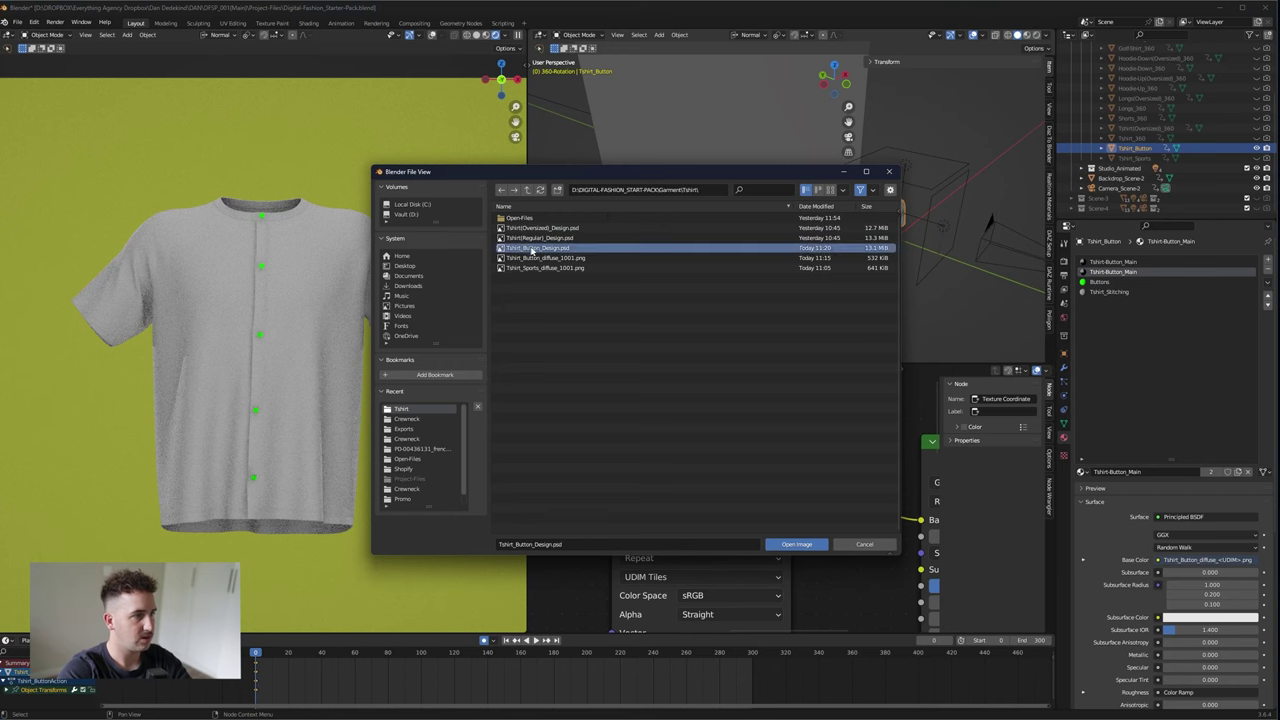
{"action": "left_click", "coordinate": [797, 544]}
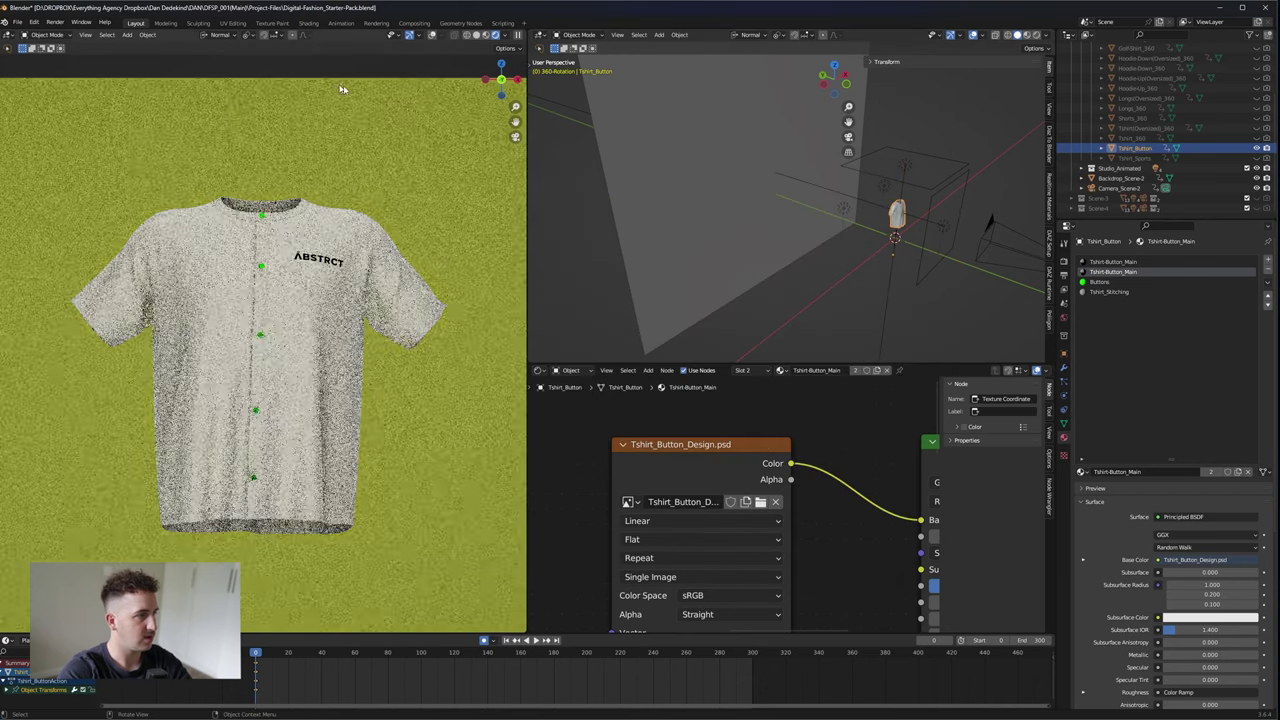
- Change the base color of the shirt's Buttons material from bright green to near-black
{"action": "left_click", "coordinate": [1090, 283]}
{"action": "key", "text": "Home"}
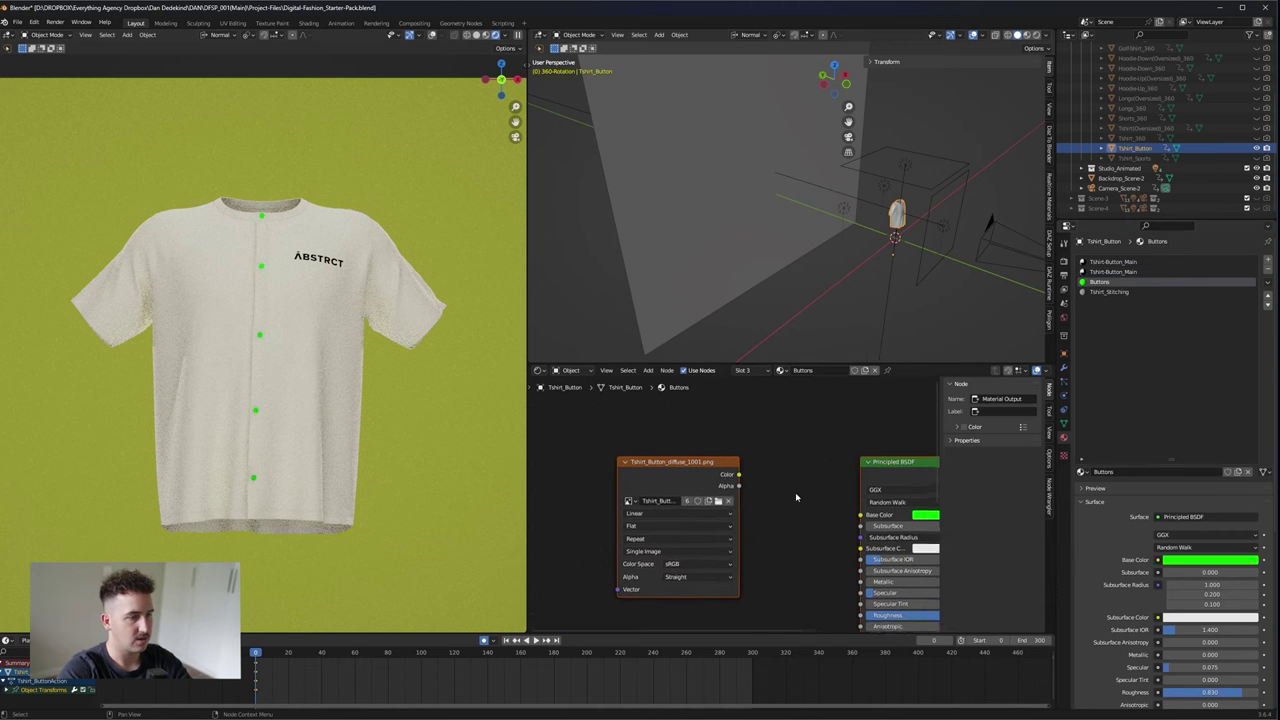
{"action": "left_click", "coordinate": [868, 487]}
{"action": "left_click_drag", "start_coordinate": [925, 365], "coordinate": [913, 411]}
{"action": "left_click_drag", "start_coordinate": [890, 453], "coordinate": [842, 453]}
{"action": "scroll", "coordinate": [731, 470], "scroll_direction": "up", "scroll_amount": 3}
{"action": "scroll", "coordinate": [280, 325], "scroll_direction": "up", "scroll_amount": 3}
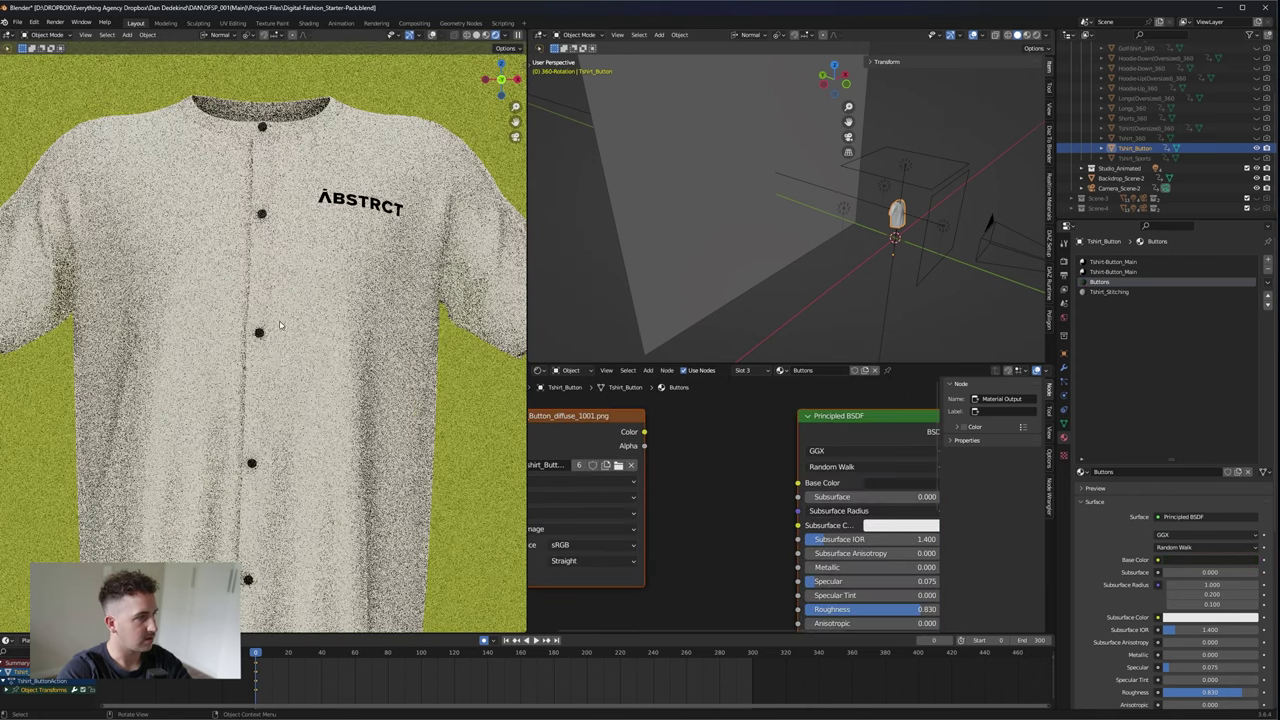
- Lower the Buttons material's roughness to 0.149 while examining a button up close, and check the whole shirt
{"action": "scroll", "coordinate": [262, 338], "scroll_direction": "up", "scroll_amount": 8}
{"action": "middle_click_drag", "start_coordinate": [766, 548], "coordinate": [657, 455]}
{"action": "left_click_drag", "start_coordinate": [789, 517], "coordinate": [719, 517]}
{"action": "scroll", "coordinate": [620, 442], "scroll_direction": "down", "scroll_amount": 3}
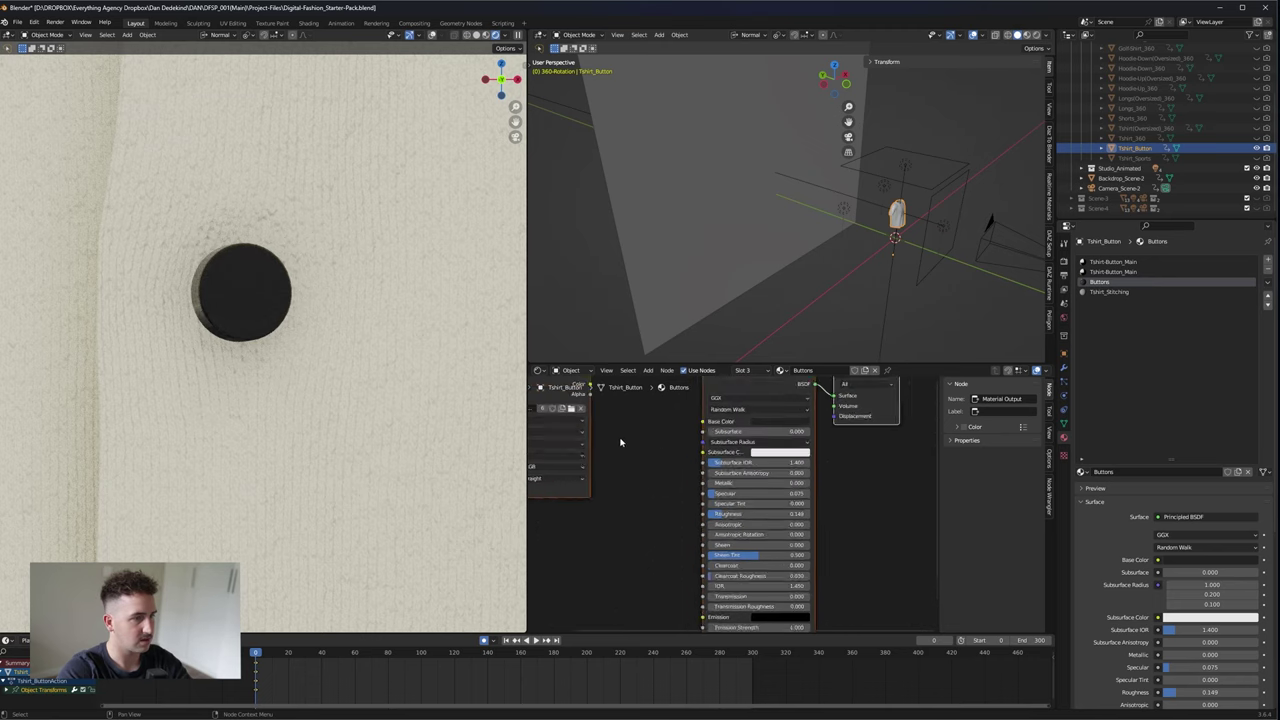
{"action": "scroll", "coordinate": [620, 442], "scroll_direction": "down", "scroll_amount": 2}
{"action": "scroll", "coordinate": [385, 430], "scroll_direction": "down", "scroll_amount": 8}
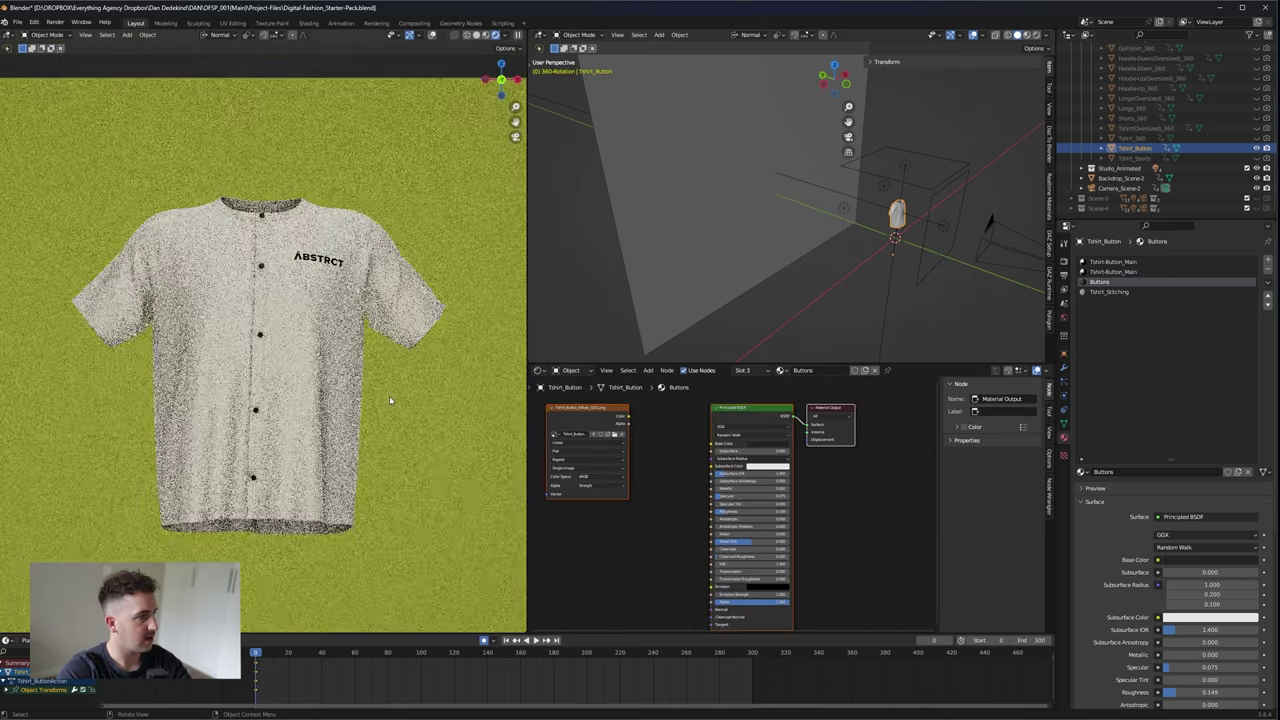
{"action": "scroll", "coordinate": [385, 396], "scroll_direction": "down", "scroll_amount": 2}
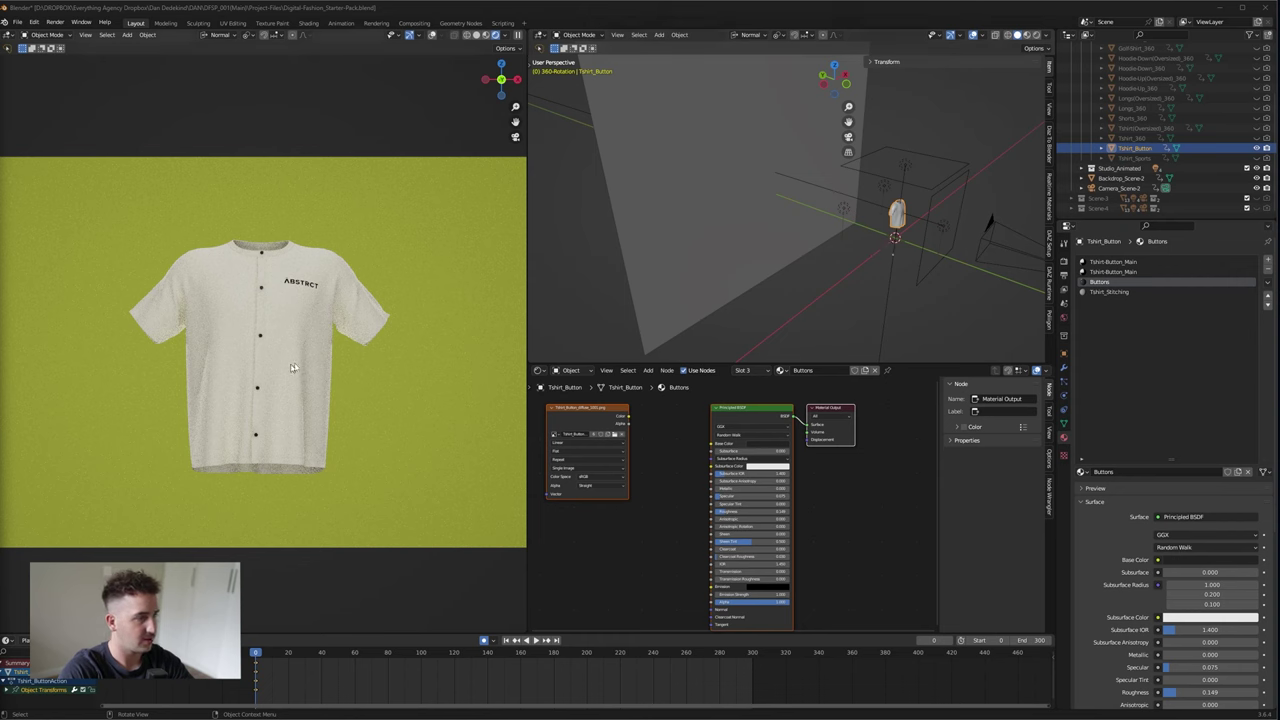
- Keyframe the Tshirt_Button object's starting rotation at frame 0 by rotating it 0° along its normal Y axis
{"action": "key", "text": "r"}
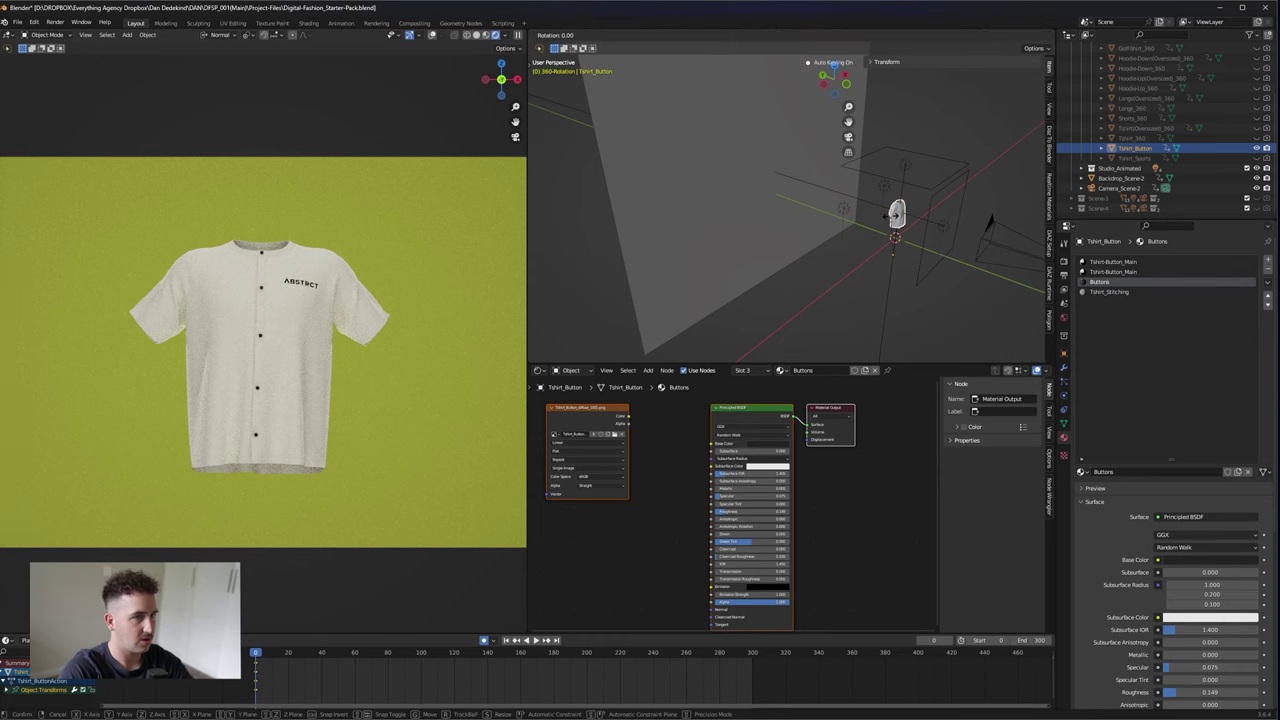
{"action": "key", "text": "z"}
{"action": "key", "text": "x"}
{"action": "key", "text": "y"}
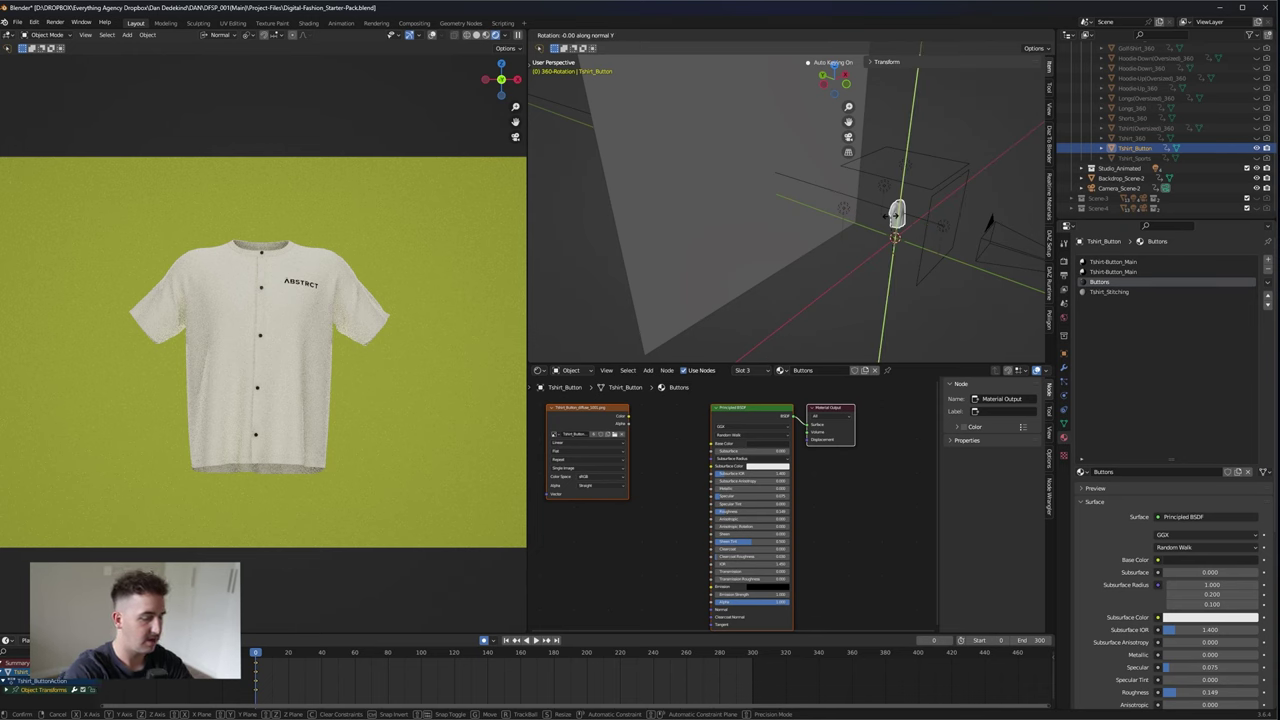
{"action": "type", "text": "0"}
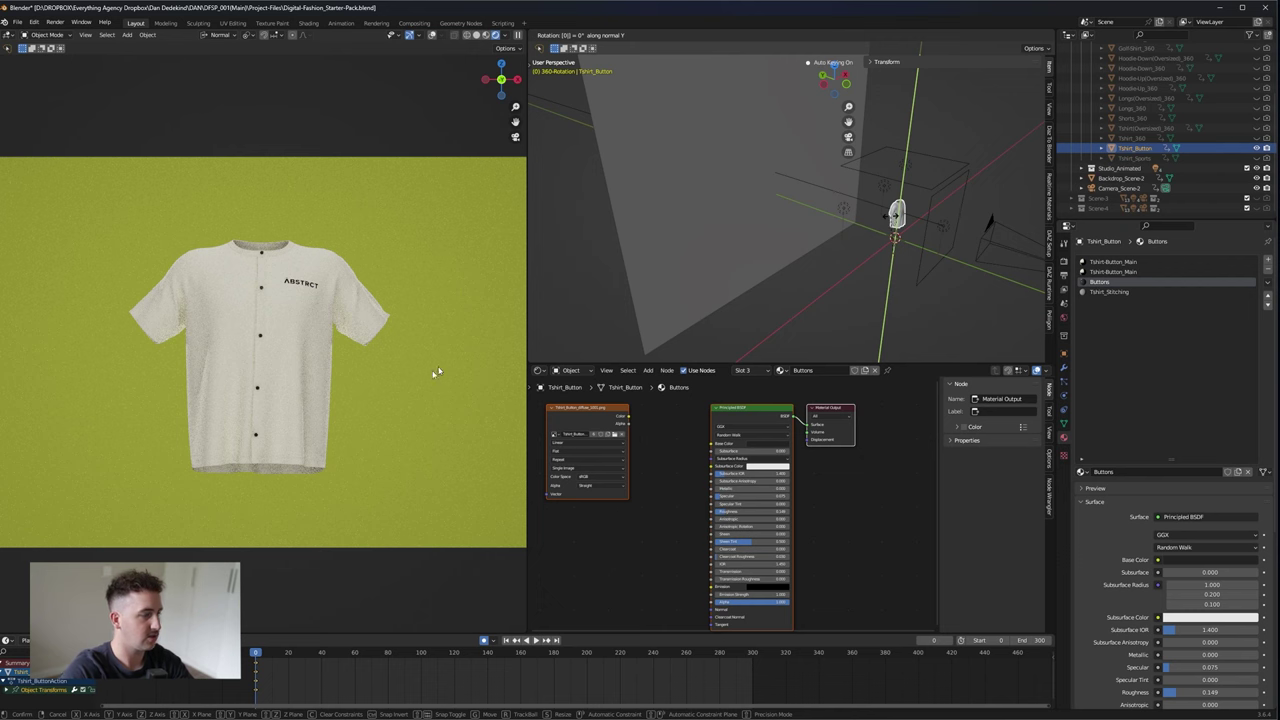
{"action": "key", "text": "Return"}
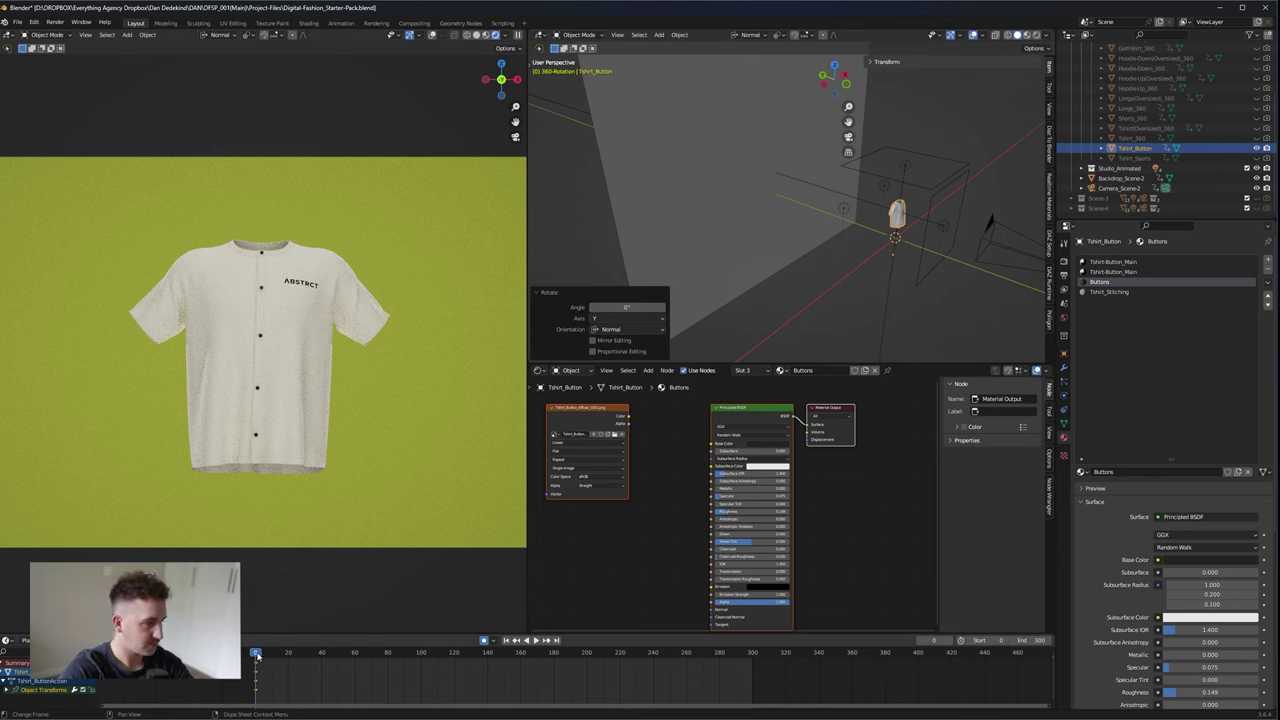
- Keyframe a full turn at frame 300 by rotating the Tshirt_Button object 360° along its normal Y axis
{"action": "left_click", "coordinate": [754, 655]}
{"action": "key", "text": "space"}
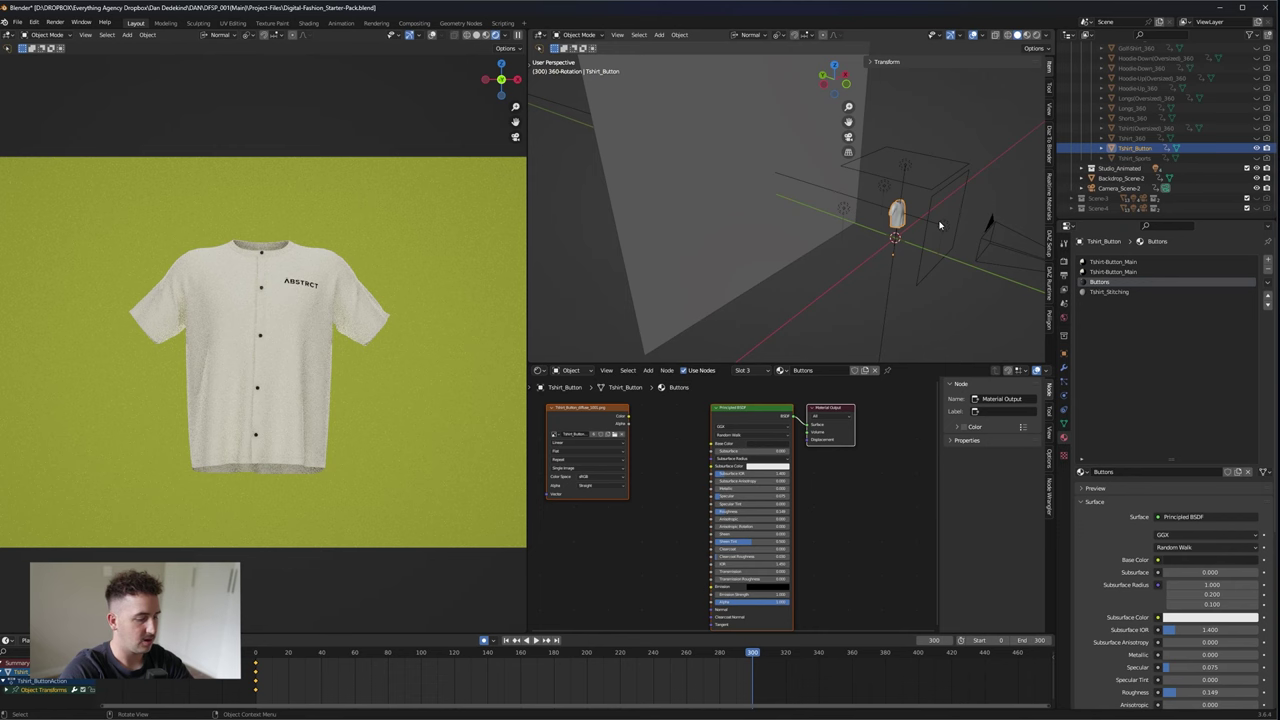
{"action": "key", "text": "r"}
{"action": "key", "text": "y"}
{"action": "type", "text": "360"}
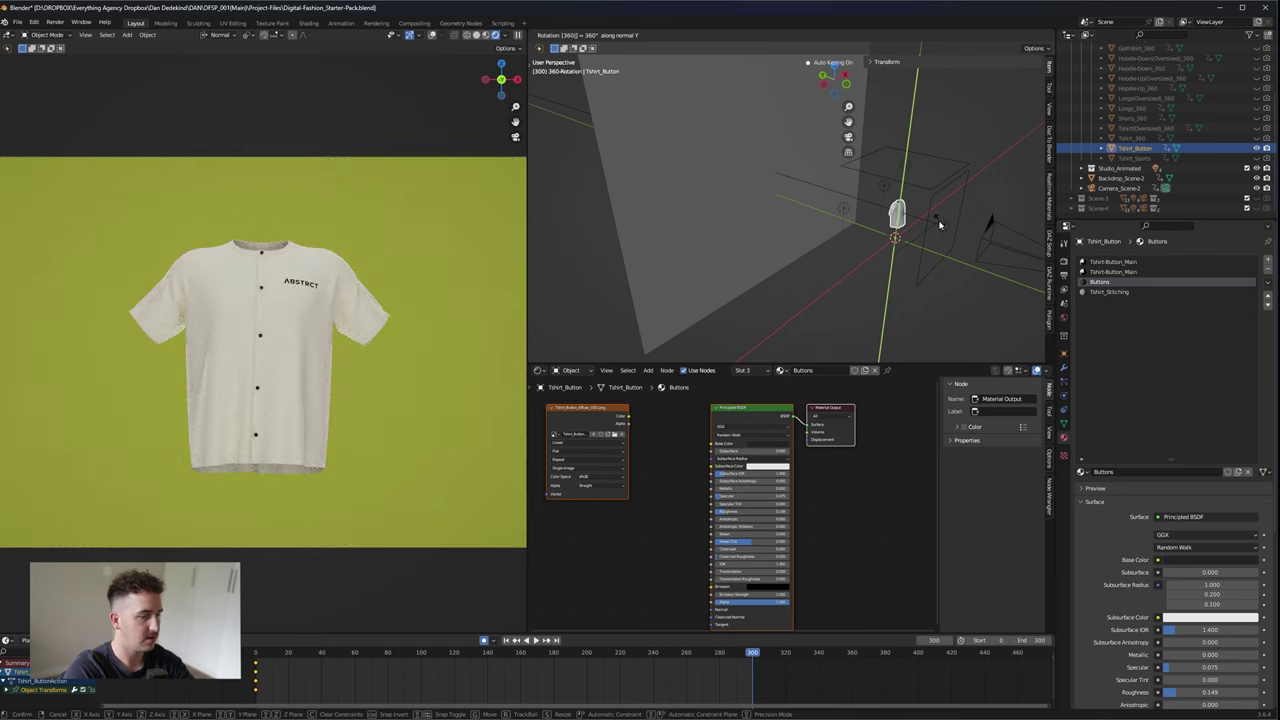
{"action": "key", "text": "Return"}
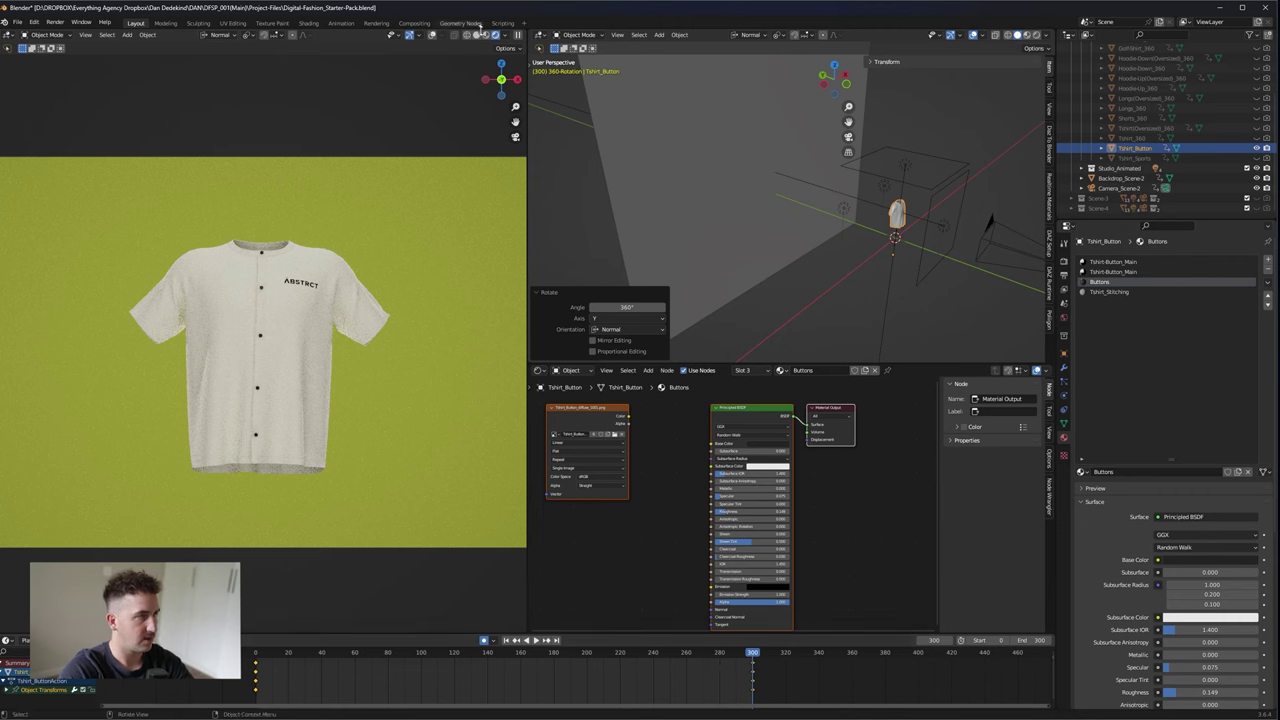
- Scrub and play back the shirt's rotation animation near its end to check how it turns
{"action": "left_click", "coordinate": [670, 653]}
{"action": "left_click_drag", "start_coordinate": [678, 656], "coordinate": [701, 662]}
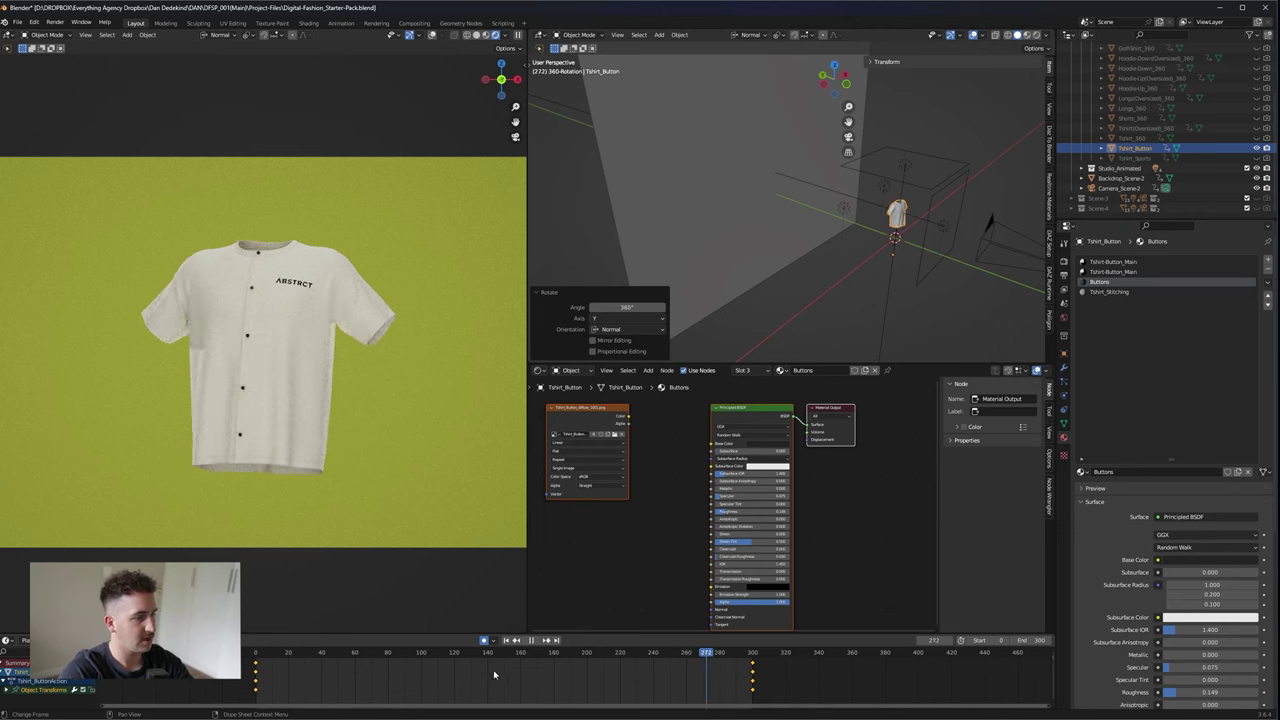
{"action": "key", "text": "space"}
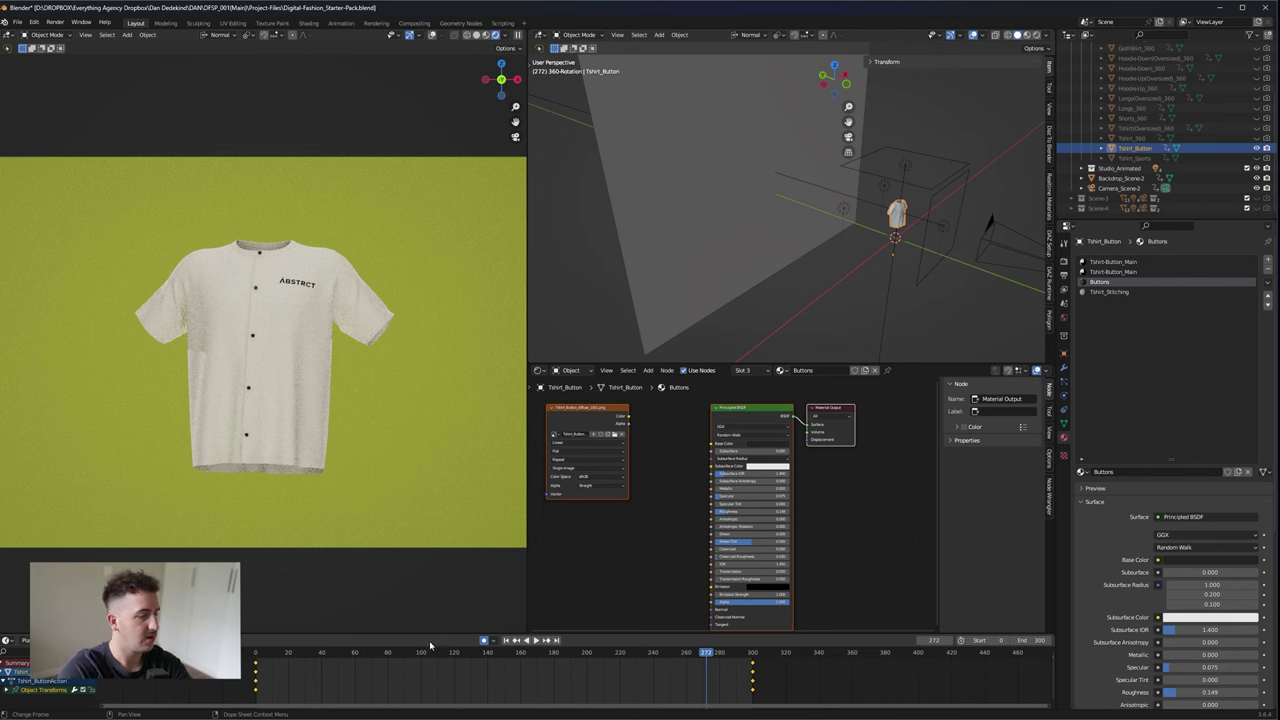
- Set the interpolation of the shirt's rotation keyframes to Linear and move the playhead to frame 292
{"action": "right_click", "coordinate": [420, 681]}
{"action": "right_click", "coordinate": [521, 681]}
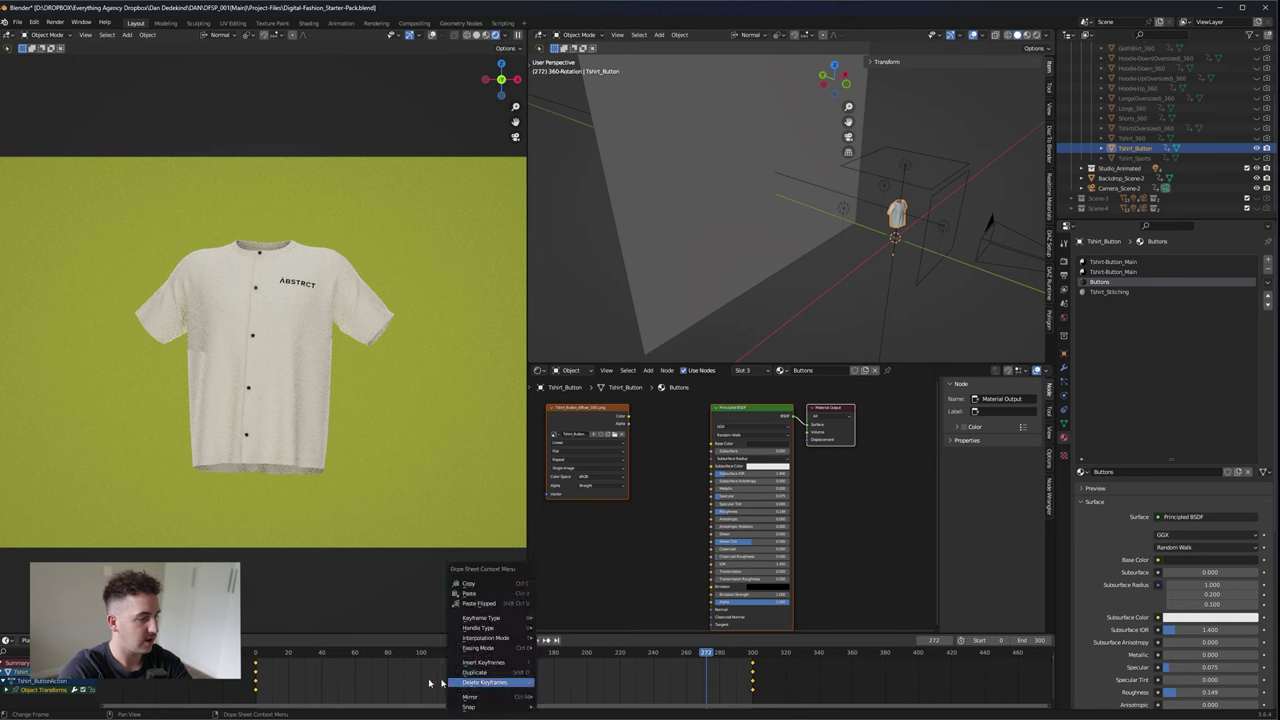
{"action": "right_click", "coordinate": [427, 683]}
{"action": "mouse_move", "coordinate": [433, 638]}
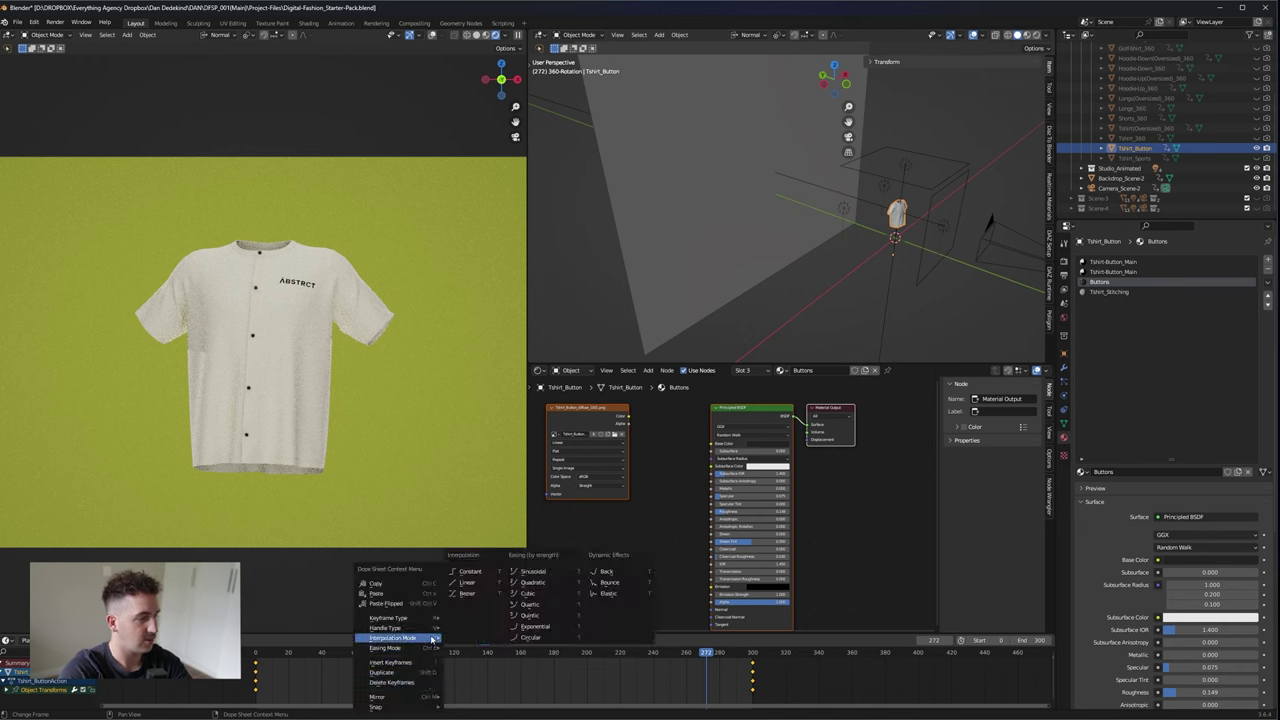
{"action": "left_click", "coordinate": [483, 593]}
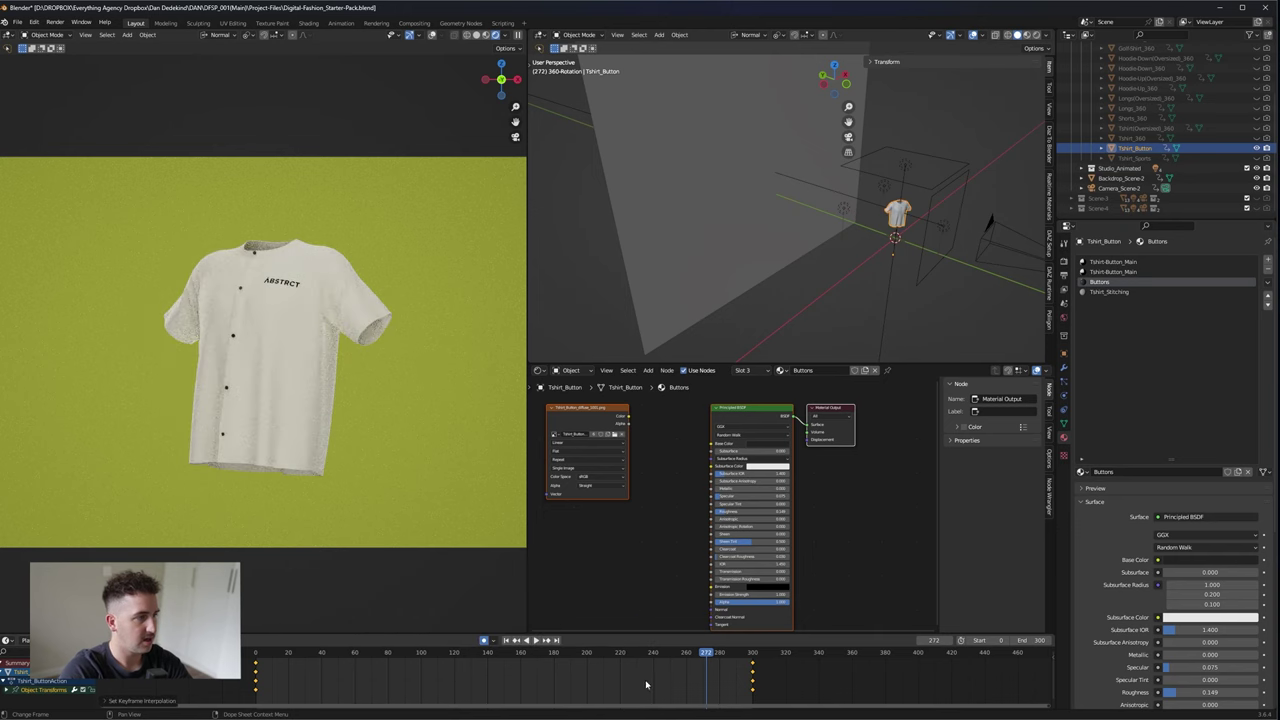
{"action": "left_click", "coordinate": [739, 654]}
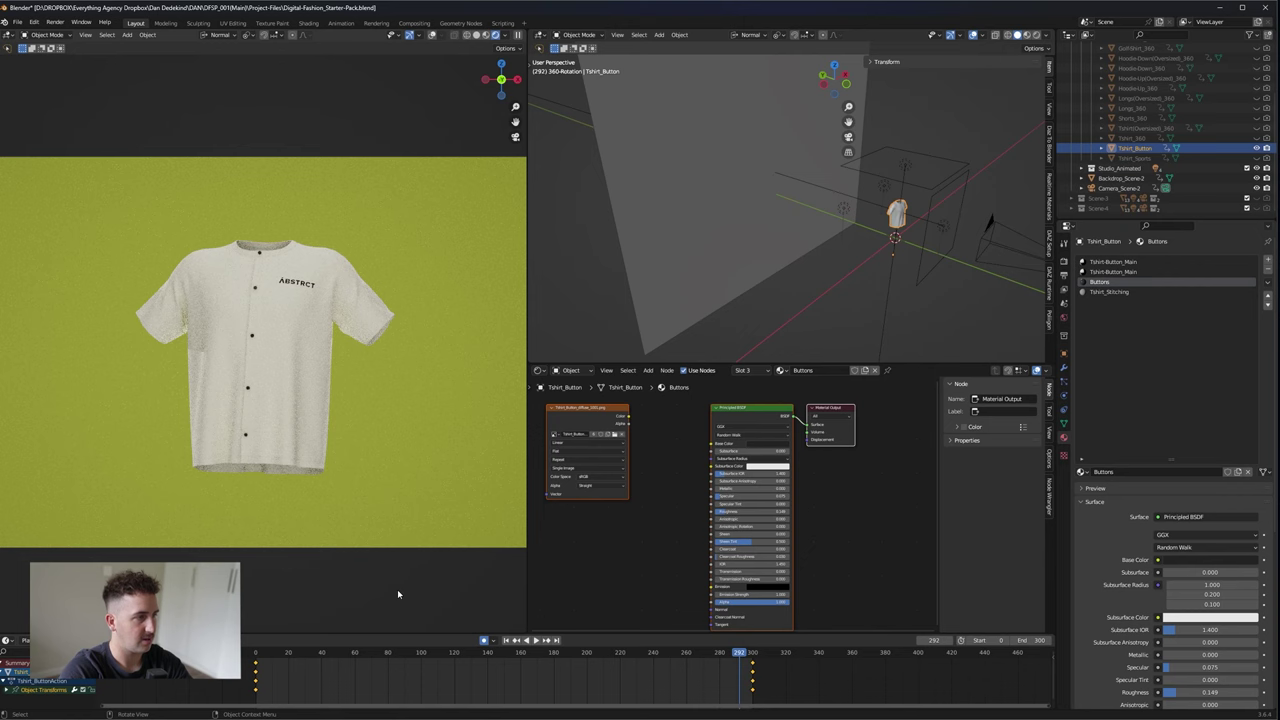
- Select the Front-Light area light and enlarge the outliner to show all of Scene-2's collections
{"action": "middle_click_drag", "start_coordinate": [780, 250], "coordinate": [804, 270]}
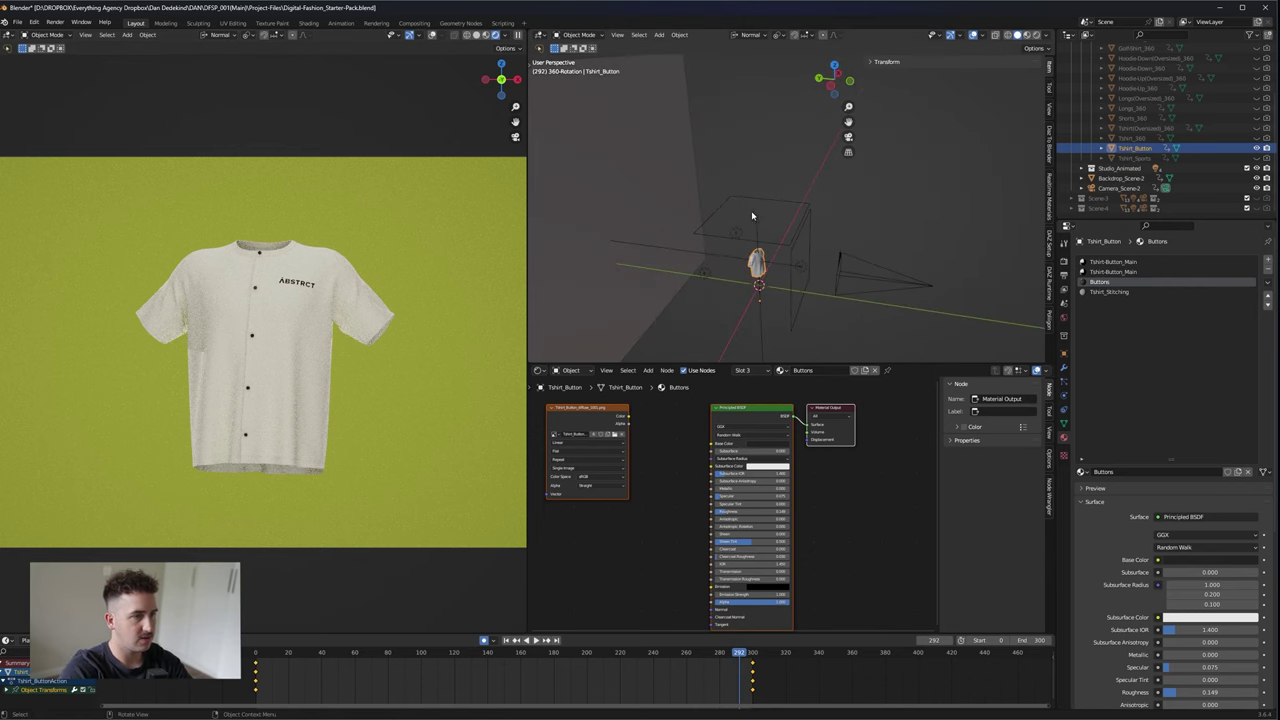
{"action": "left_click", "coordinate": [760, 220]}
{"action": "left_click", "coordinate": [801, 266]}
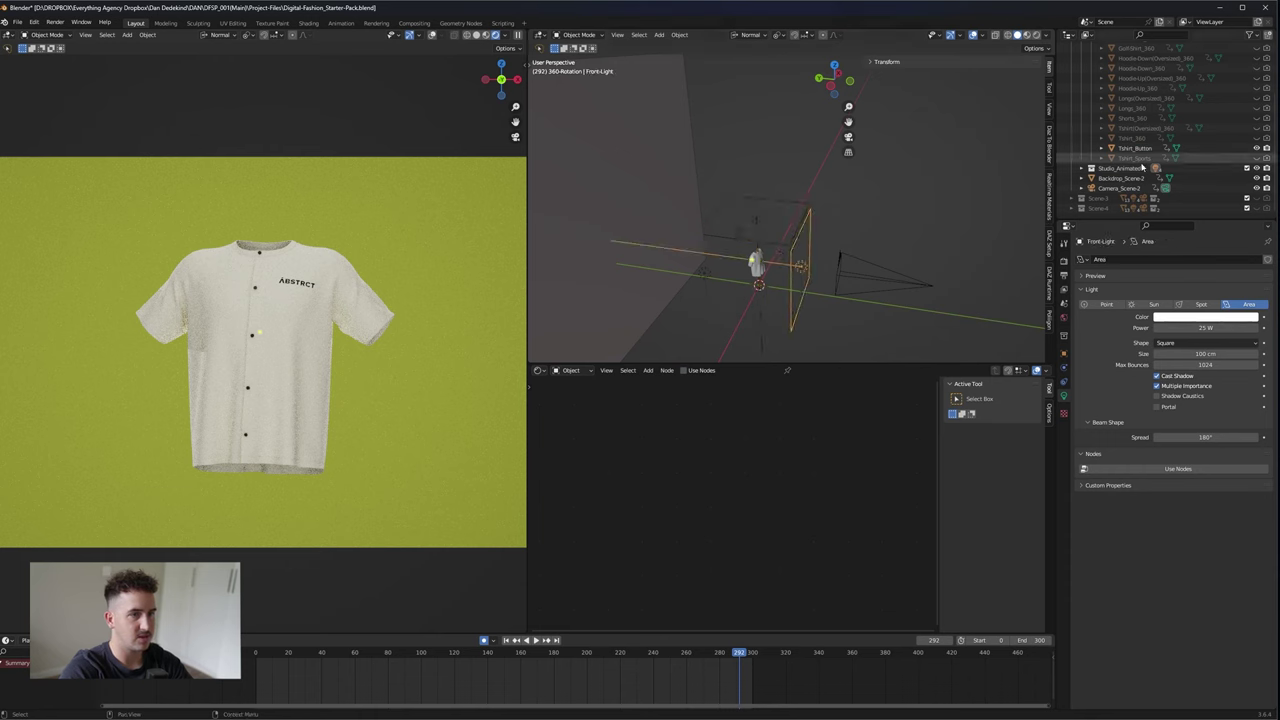
{"action": "left_click_drag", "start_coordinate": [1115, 216], "coordinate": [1100, 378]}
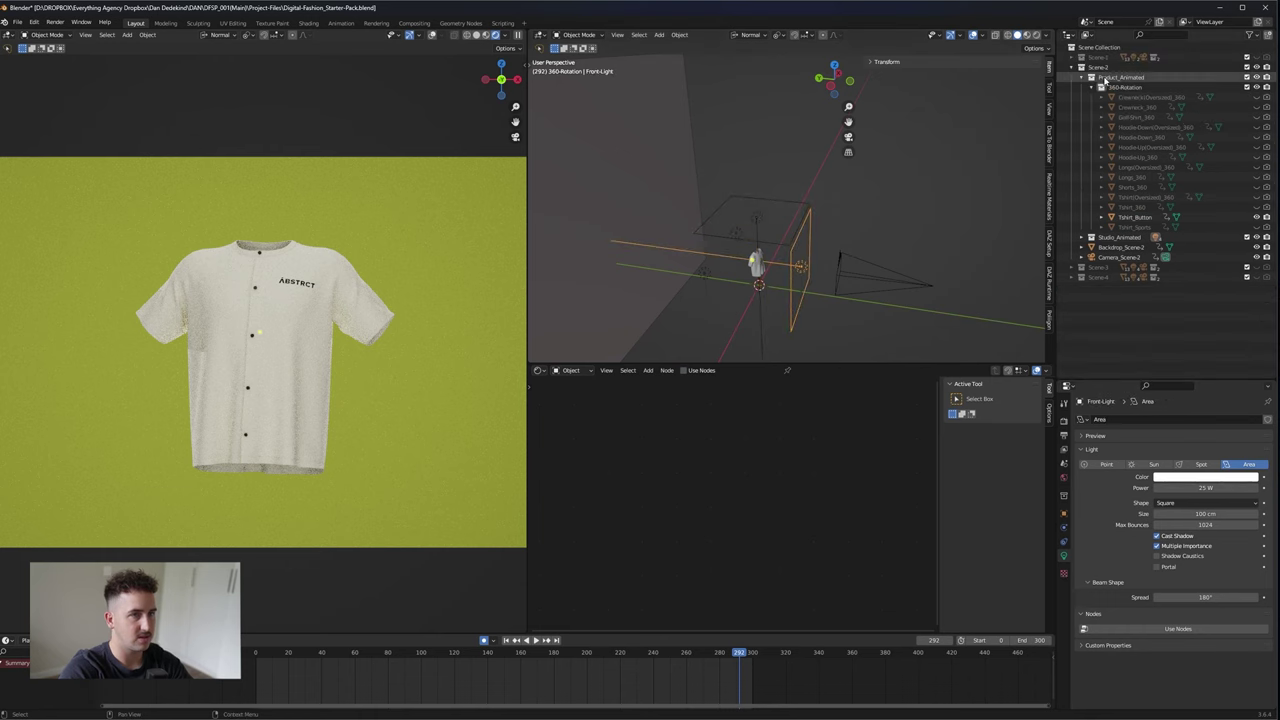
- Try the Front-Light area light at 64.5 W and reduce its power to about 37.8 W
{"action": "left_click", "coordinate": [757, 222]}
{"action": "left_click", "coordinate": [802, 271]}
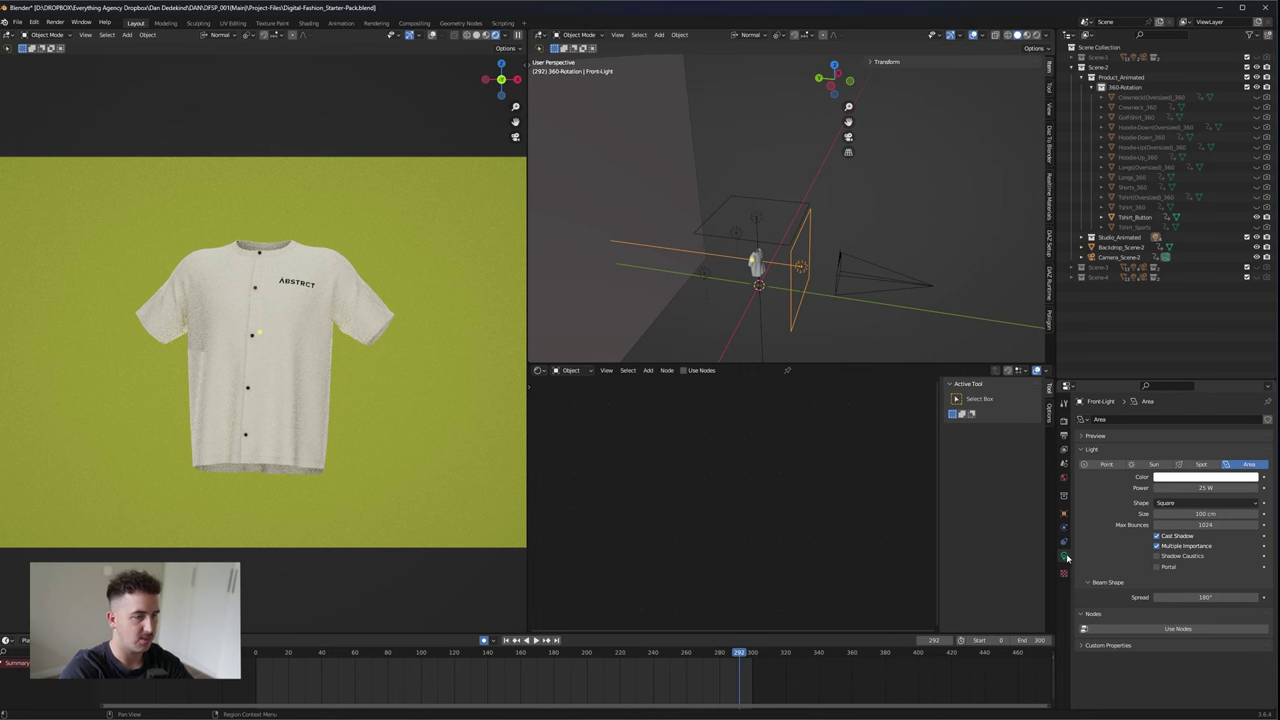
{"action": "left_click", "coordinate": [1203, 487]}
{"action": "type", "text": "64.5"}
{"action": "key", "text": "Return"}
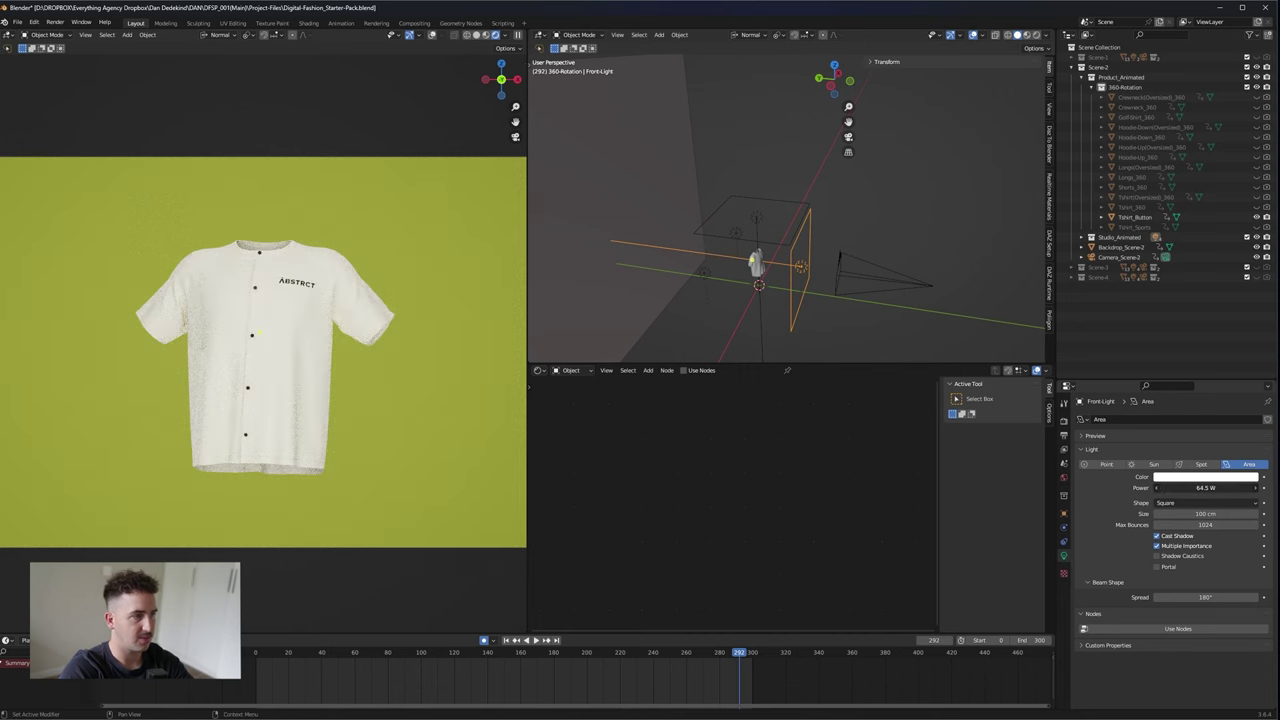
{"action": "left_click_drag", "start_coordinate": [1205, 487], "coordinate": [1178, 487]}
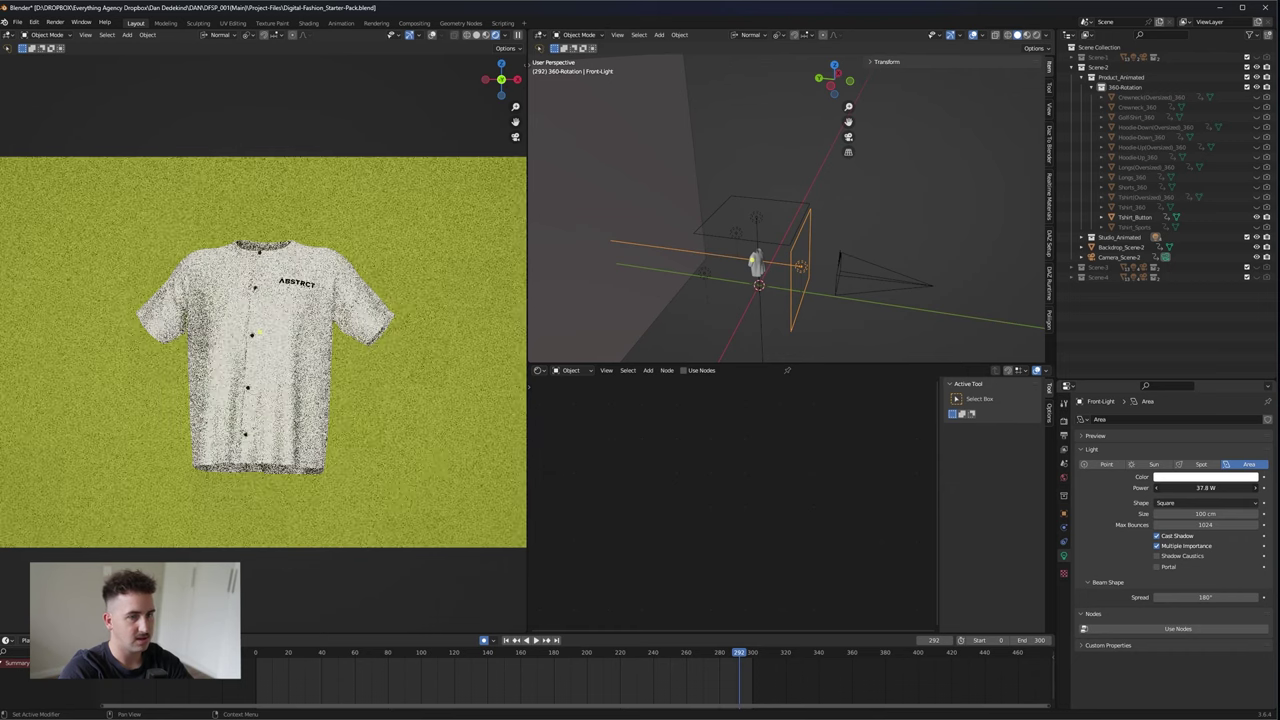
- Select the Top-Light_360 area light to view its settings and look through the objects that can be added
{"action": "left_click", "coordinate": [755, 220]}
{"action": "left_click", "coordinate": [758, 192]}
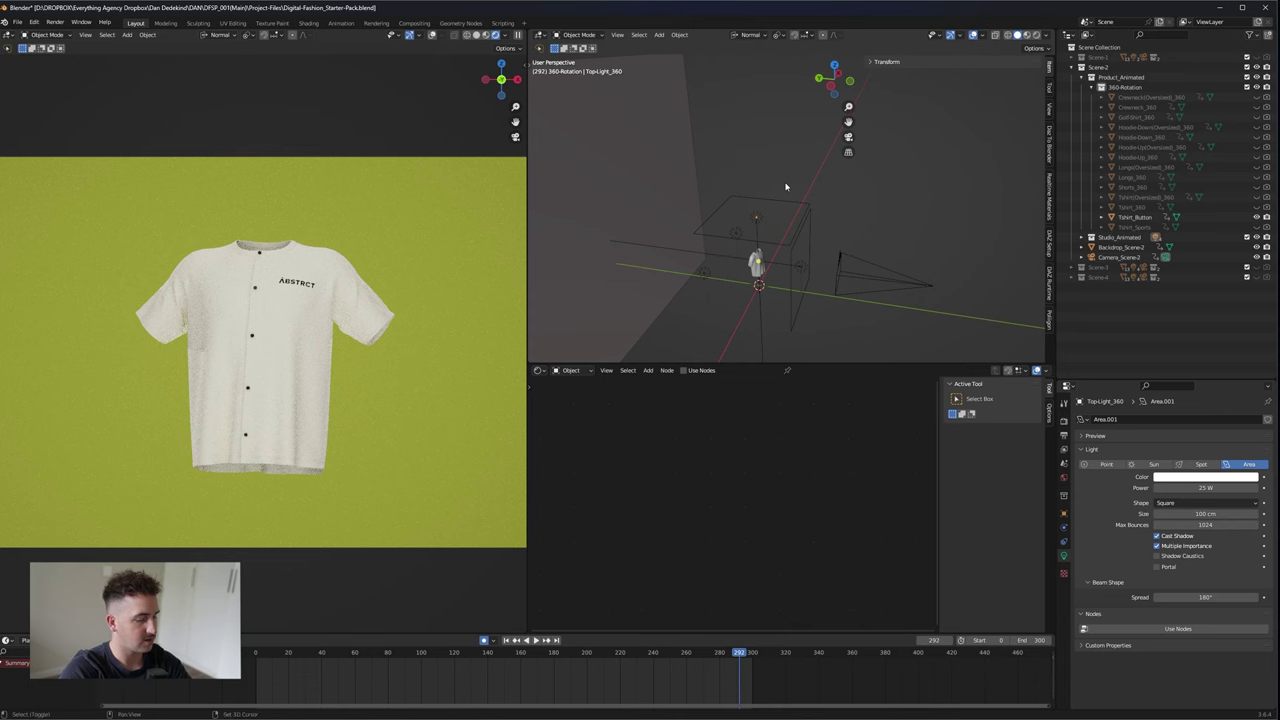
{"action": "key", "text": "shift+a"}
{"action": "mouse_move", "coordinate": [775, 307]}
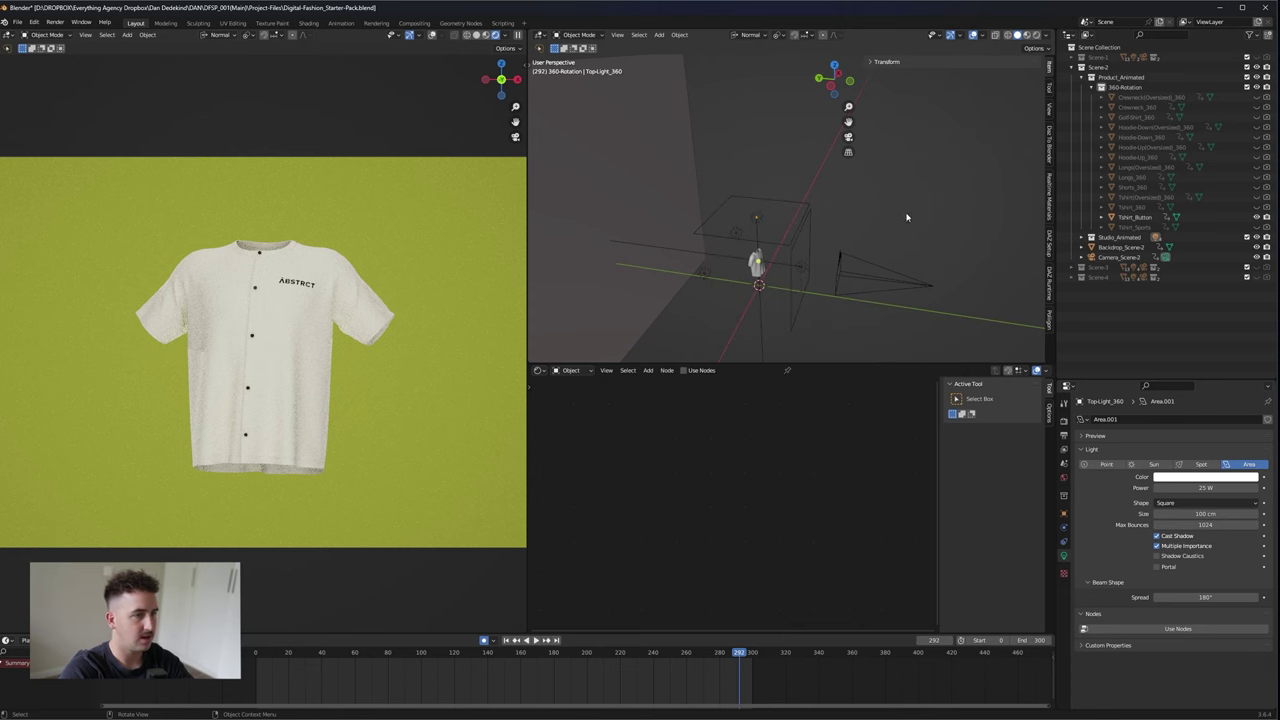
- Select the Backdrop_Scene-2 plane and adjust the base color of its Backdrop_Dan material
{"action": "middle_click_drag", "start_coordinate": [822, 295], "coordinate": [756, 298]}
{"action": "left_click", "coordinate": [644, 167]}
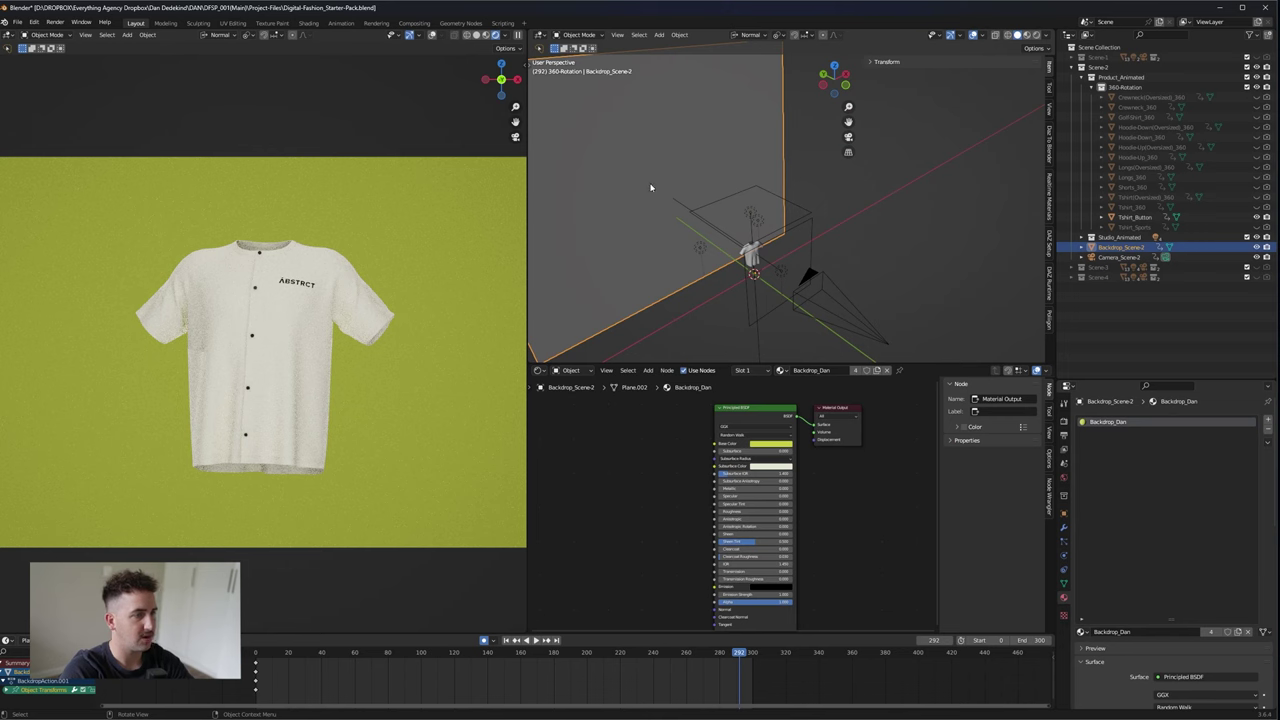
{"action": "left_click", "coordinate": [768, 446]}
{"action": "left_click", "coordinate": [765, 448]}
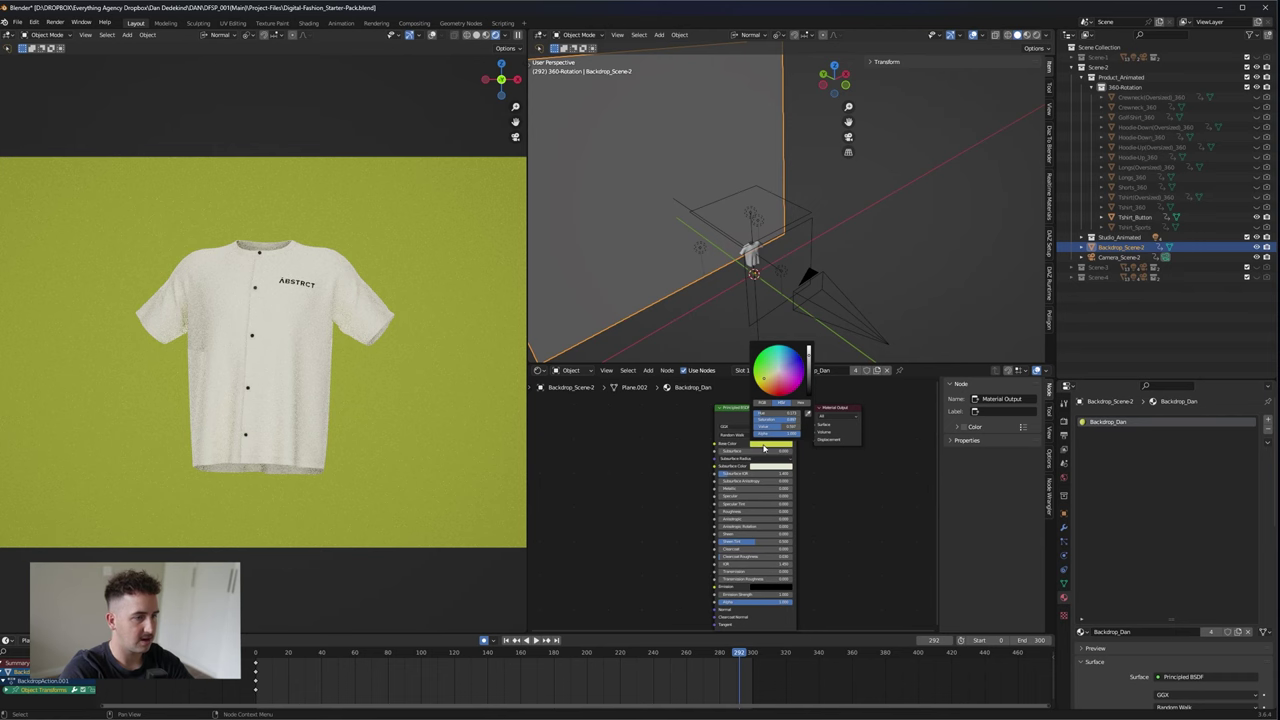
{"action": "mouse_move", "coordinate": [780, 366]}
{"action": "left_mouse_down"}
{"action": "mouse_move", "coordinate": [760, 359]}
{"action": "mouse_move", "coordinate": [781, 373]}
{"action": "left_mouse_up"}
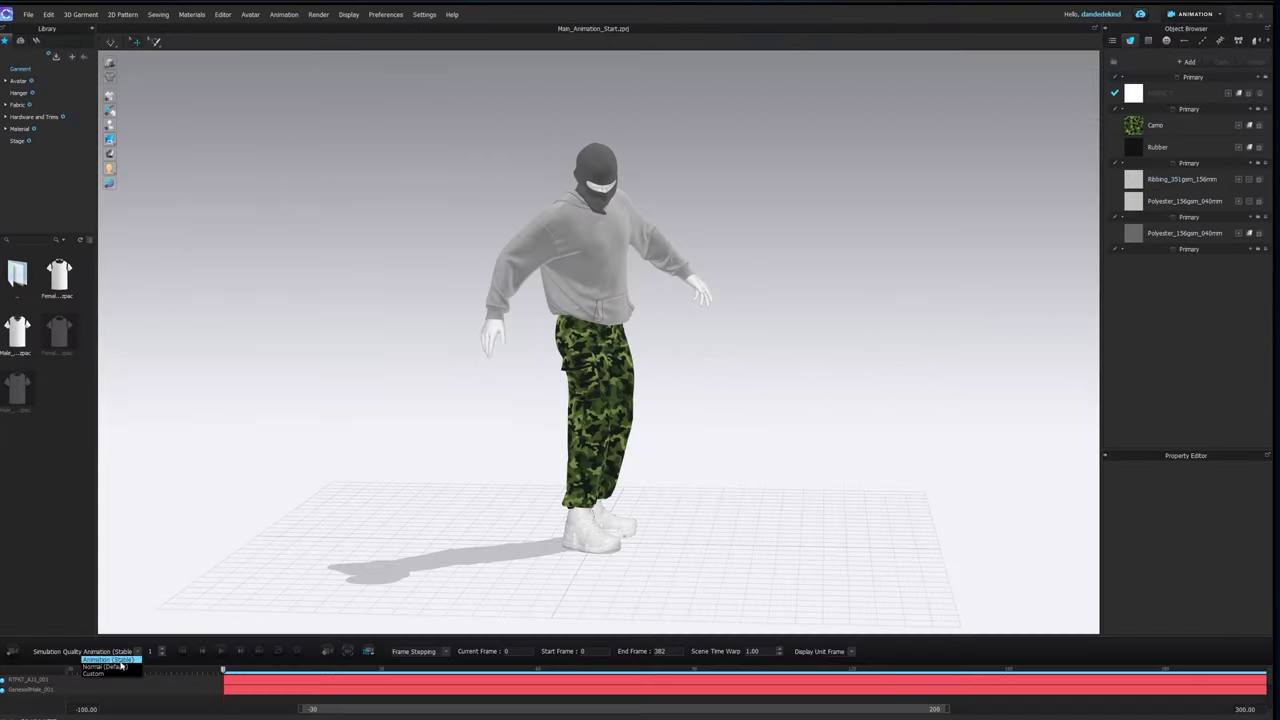
- Switch to CLO and set the simulation quality of the Main_Animation_Start project to Normal (Default)
{"action": "left_click", "coordinate": [120, 665]}
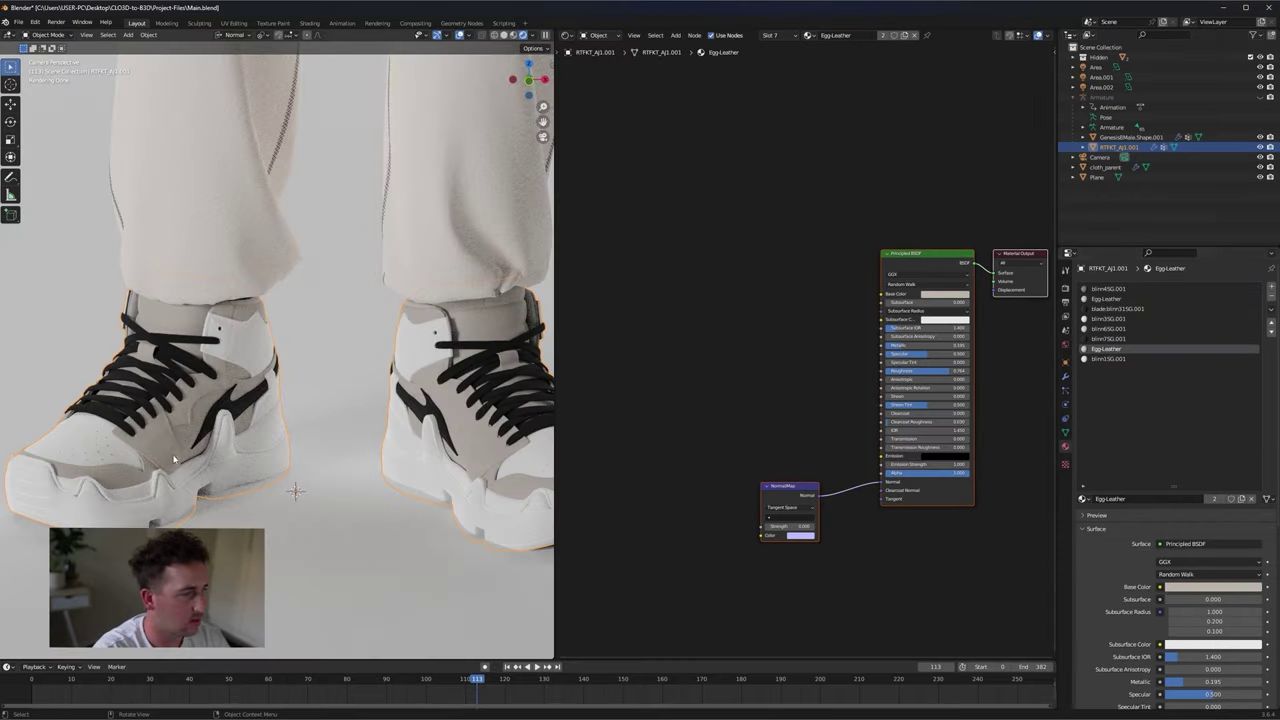
- Switch to the Main.blend project in Blender, save it and bring up the rendering commands
{"action": "scroll", "coordinate": [206, 443], "scroll_direction": "up", "scroll_amount": 3}
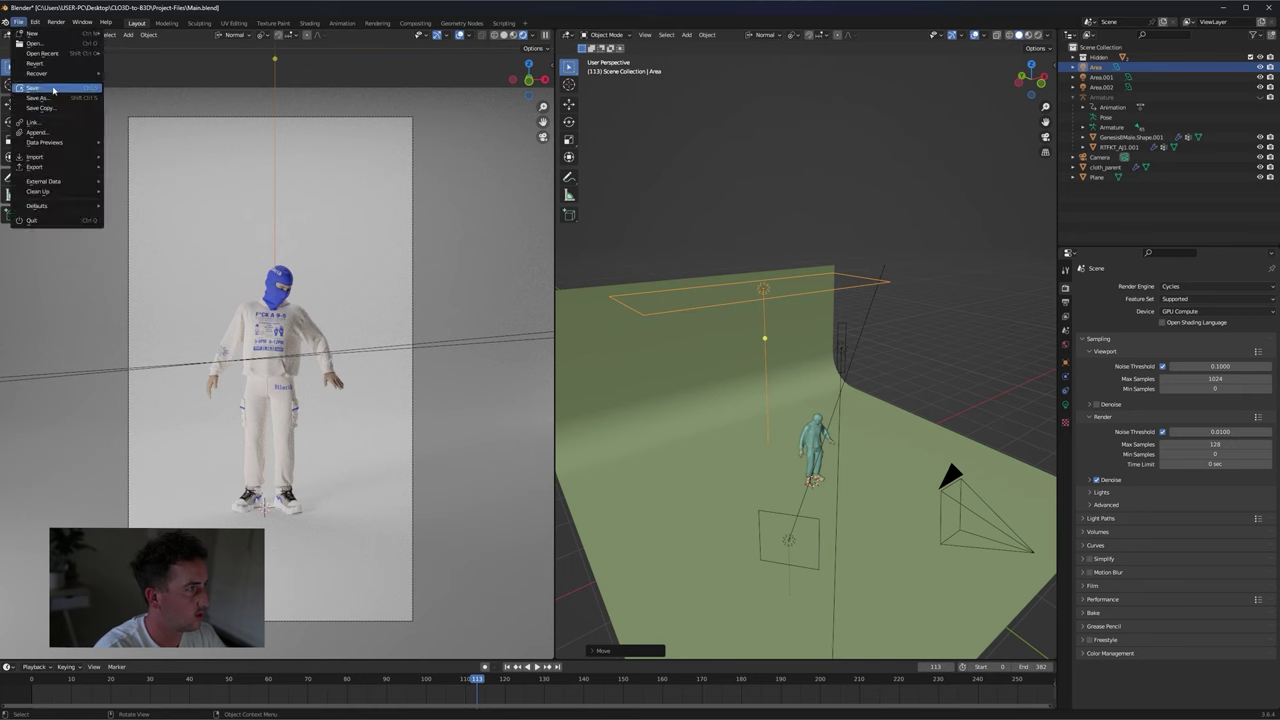
{"action": "left_click", "coordinate": [40, 130]}
{"action": "left_click", "coordinate": [56, 22]}
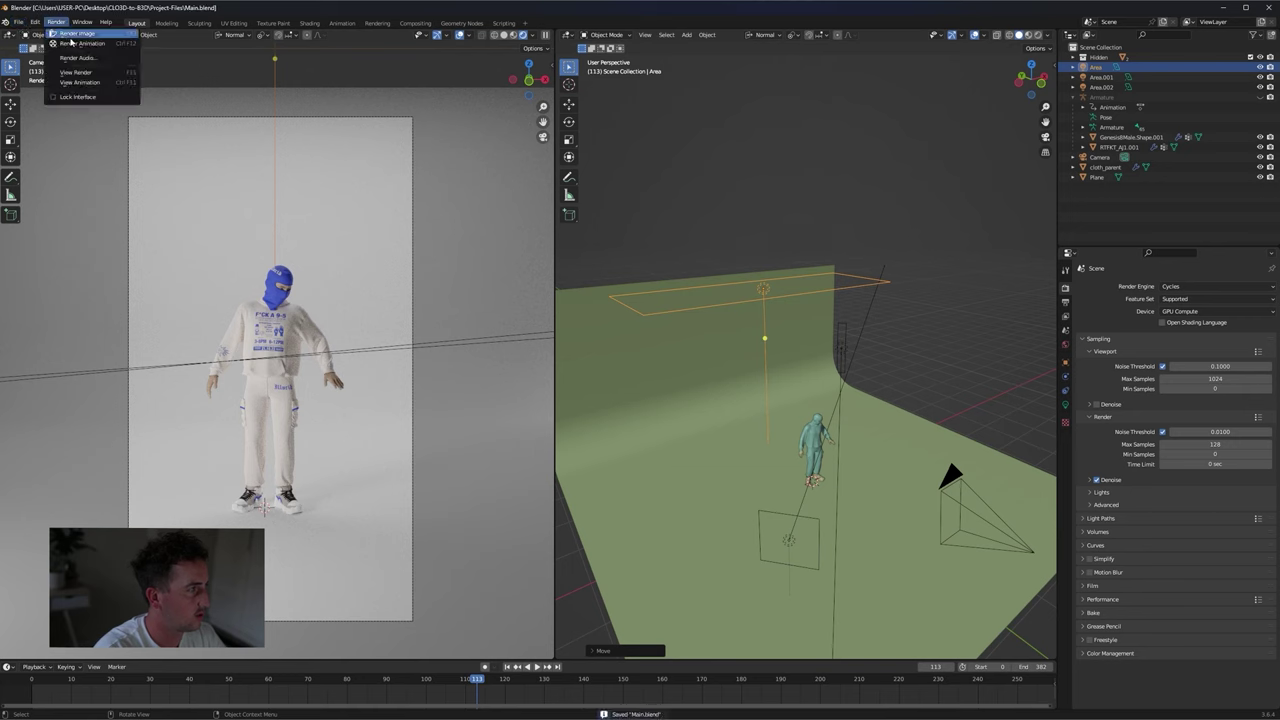